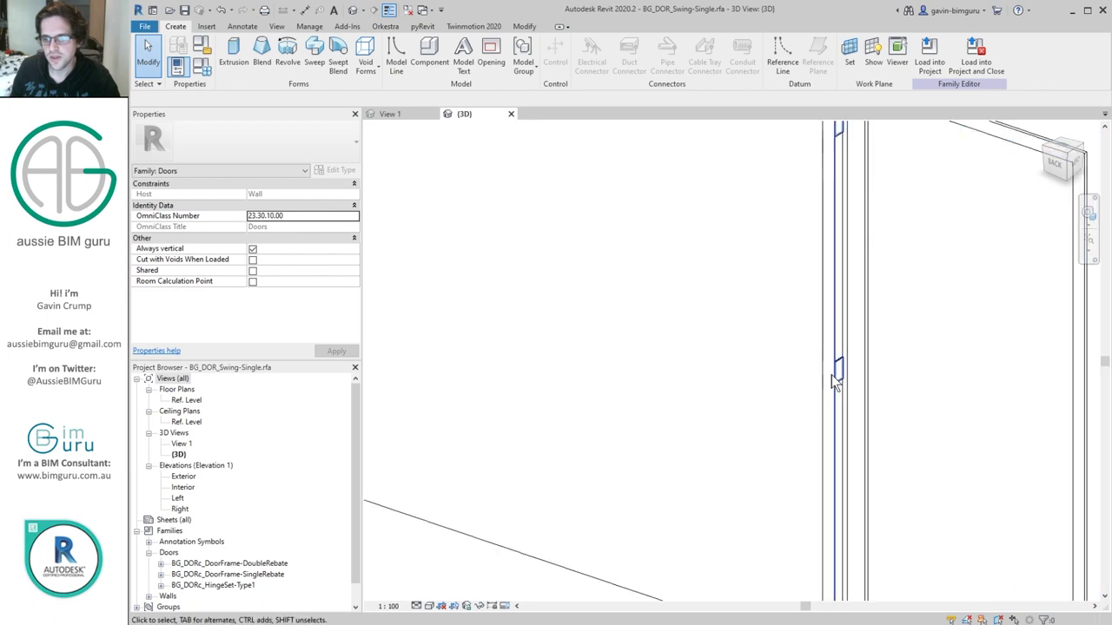
- Set the door family's BG_DIMd_Swing3DAngle1 parameter to 135° for the D.SGL - 920x2040 type
{"action": "left_click", "coordinate": [829, 376]}
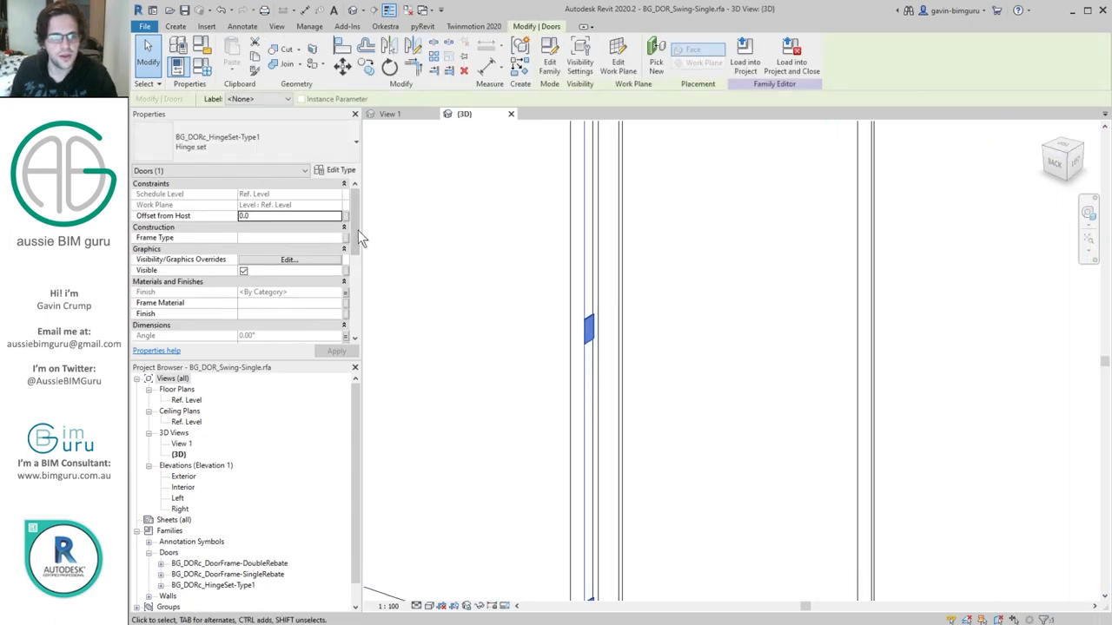
{"action": "scroll", "coordinate": [359, 230], "scroll_direction": "down", "scroll_amount": 4}
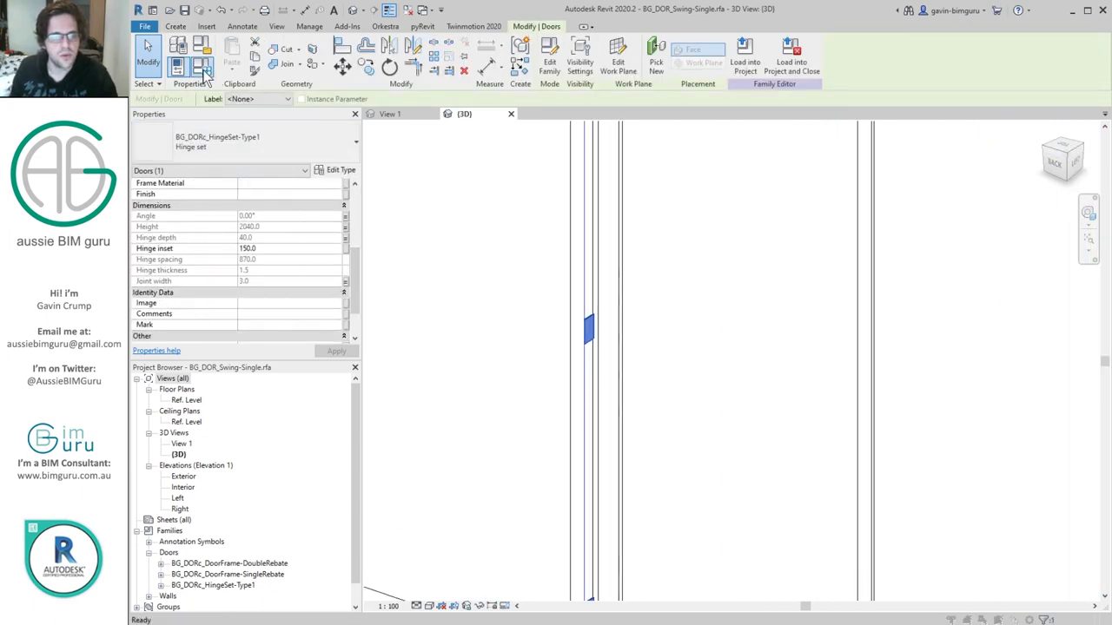
{"action": "left_click", "coordinate": [203, 73]}
{"action": "left_click", "coordinate": [500, 238]}
{"action": "type", "text": "135.00"}
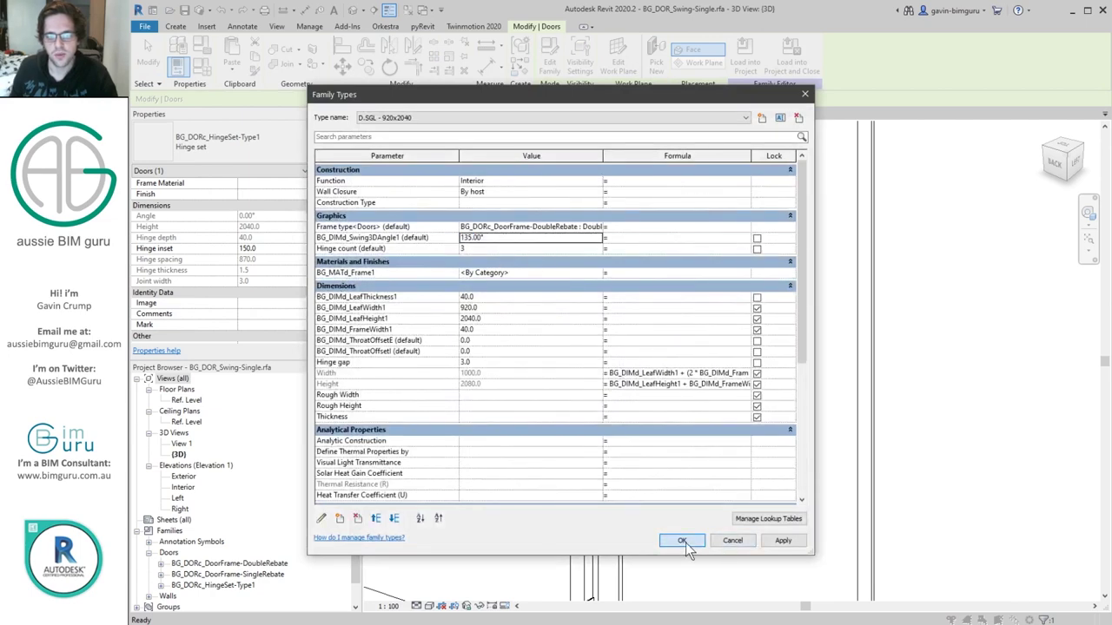
{"action": "left_click", "coordinate": [681, 541]}
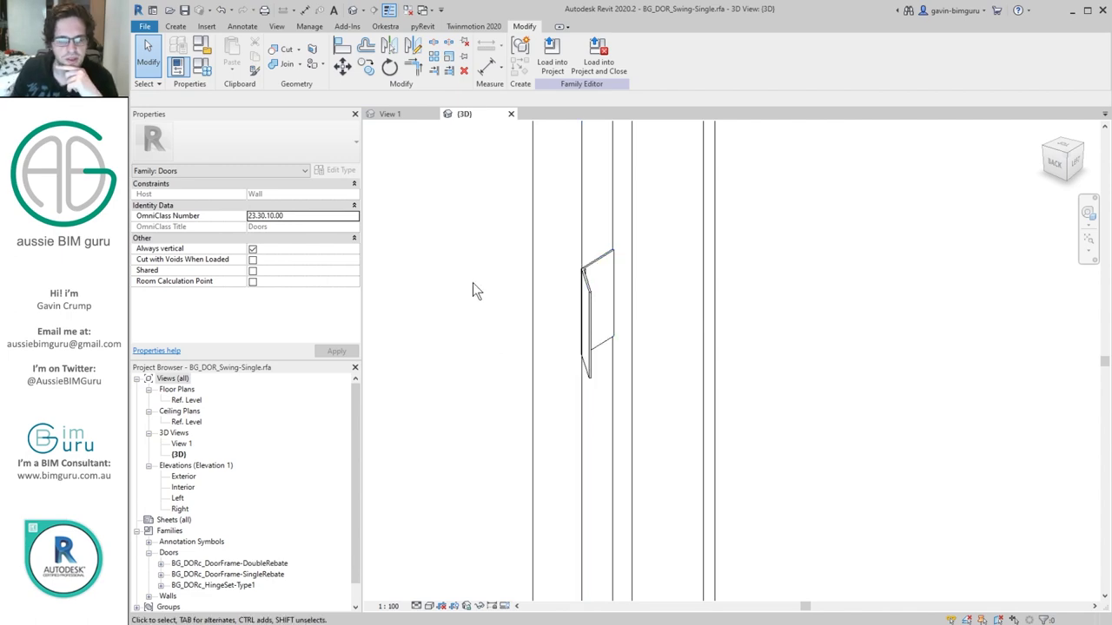
- Open BG_DORc_HingeSet-Type1.rfa from the Content\Hinges folder and view its Ref. Level floor plan
{"action": "left_click", "coordinate": [267, 483]}
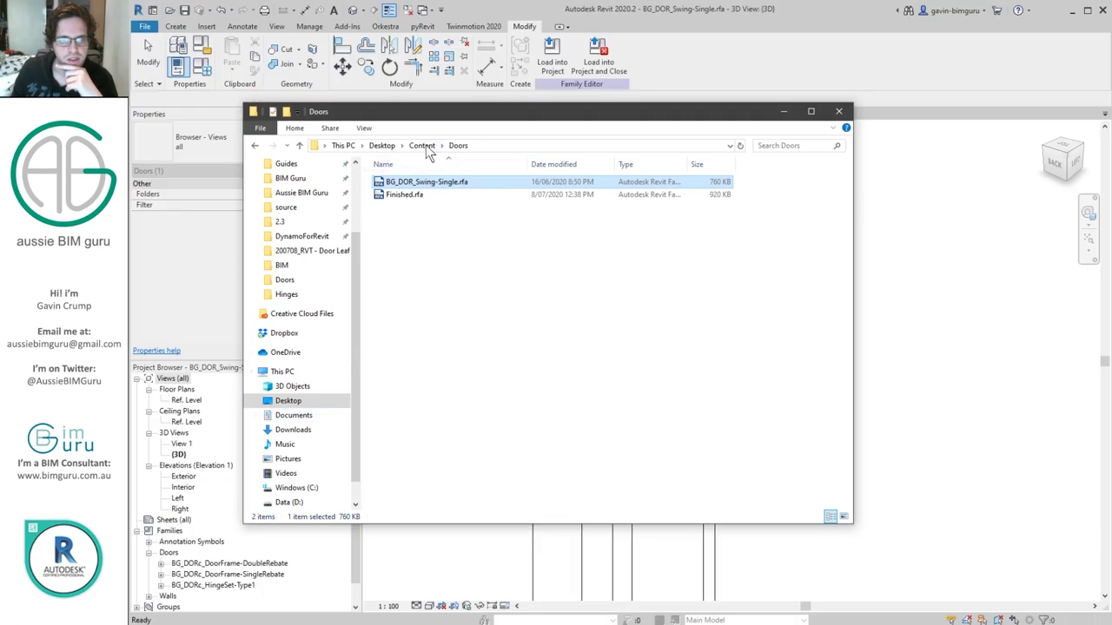
{"action": "left_click", "coordinate": [425, 146]}
{"action": "left_click", "coordinate": [540, 207]}
{"action": "double_click", "coordinate": [540, 207]}
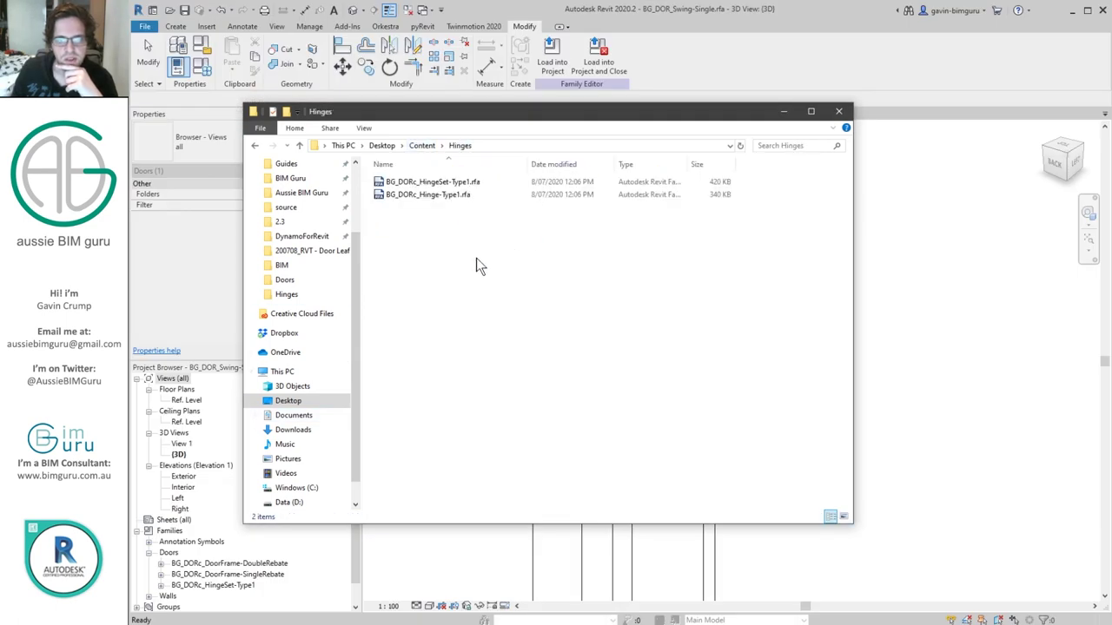
{"action": "left_click", "coordinate": [459, 183]}
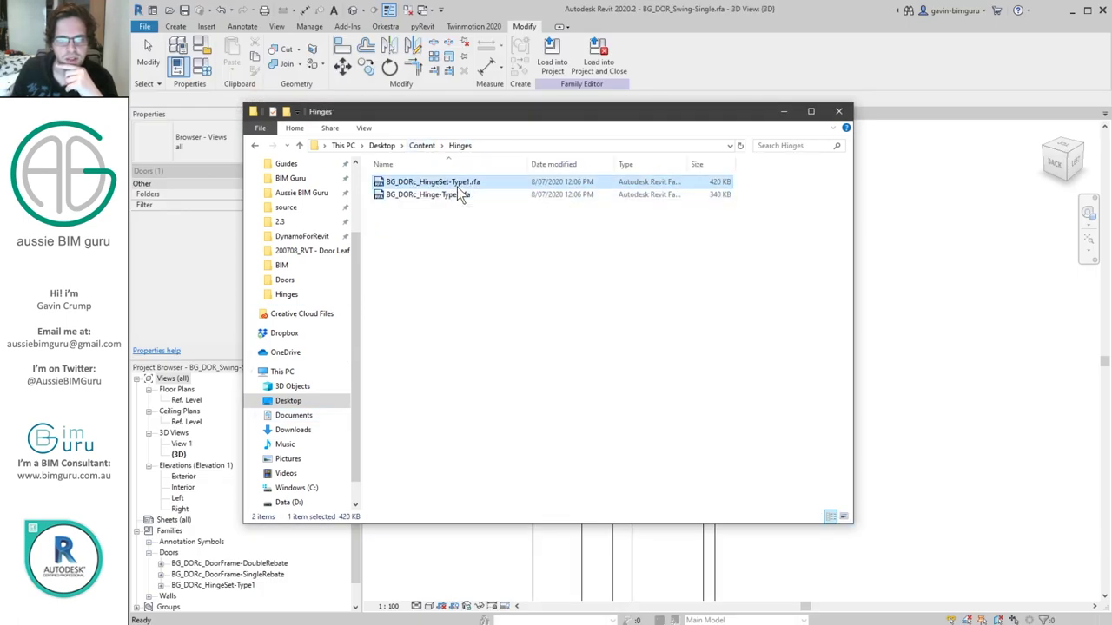
{"action": "double_click", "coordinate": [457, 184]}
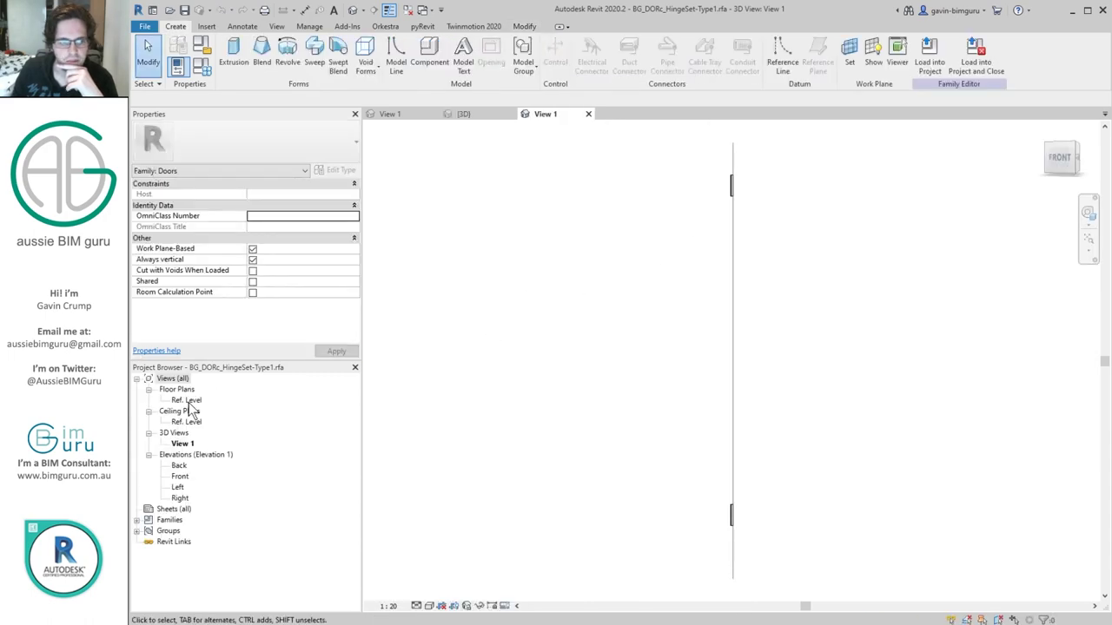
{"action": "double_click", "coordinate": [186, 400]}
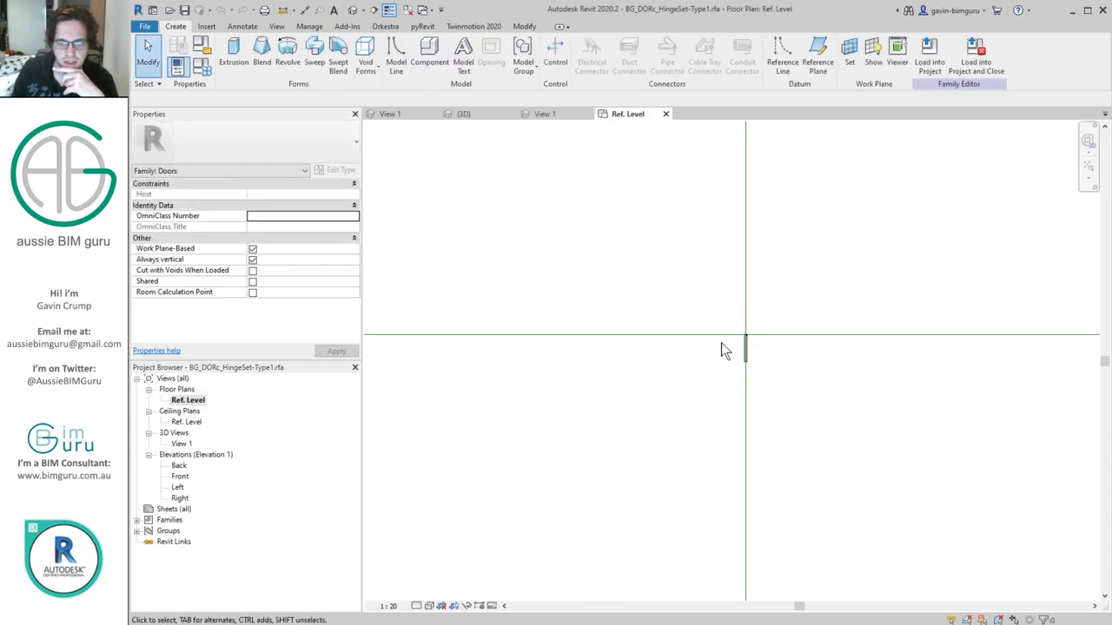
- Open BG_DORc_Hinge-Type1.rfa from the Hinges folder and show the hinge geometry in its Ref. Level floor plan
{"action": "key", "text": "alt+Tab"}
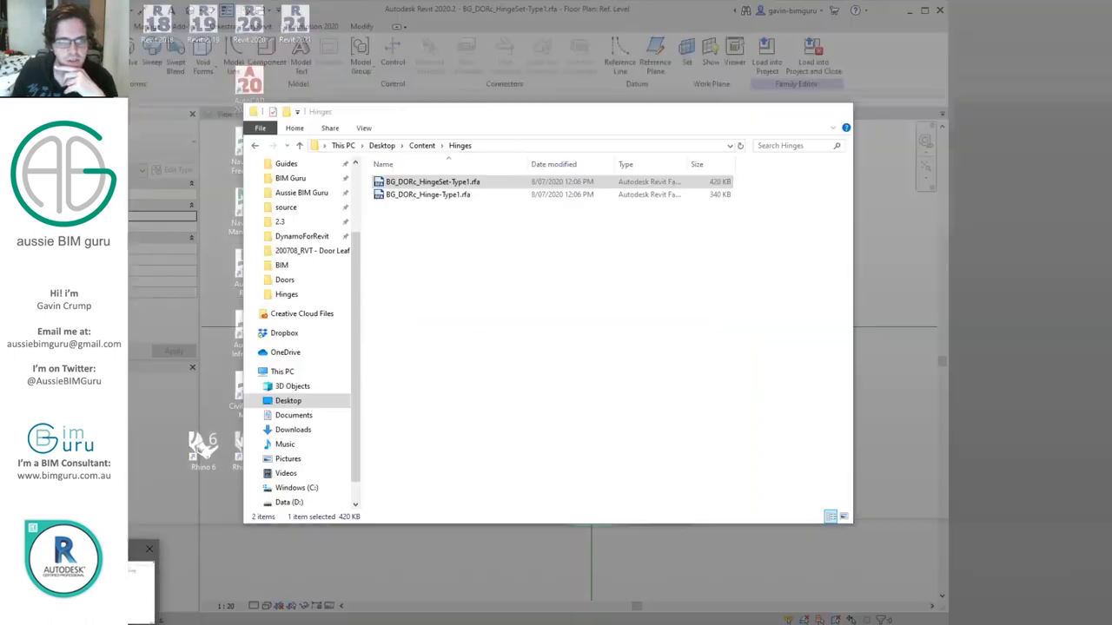
{"action": "double_click", "coordinate": [464, 195]}
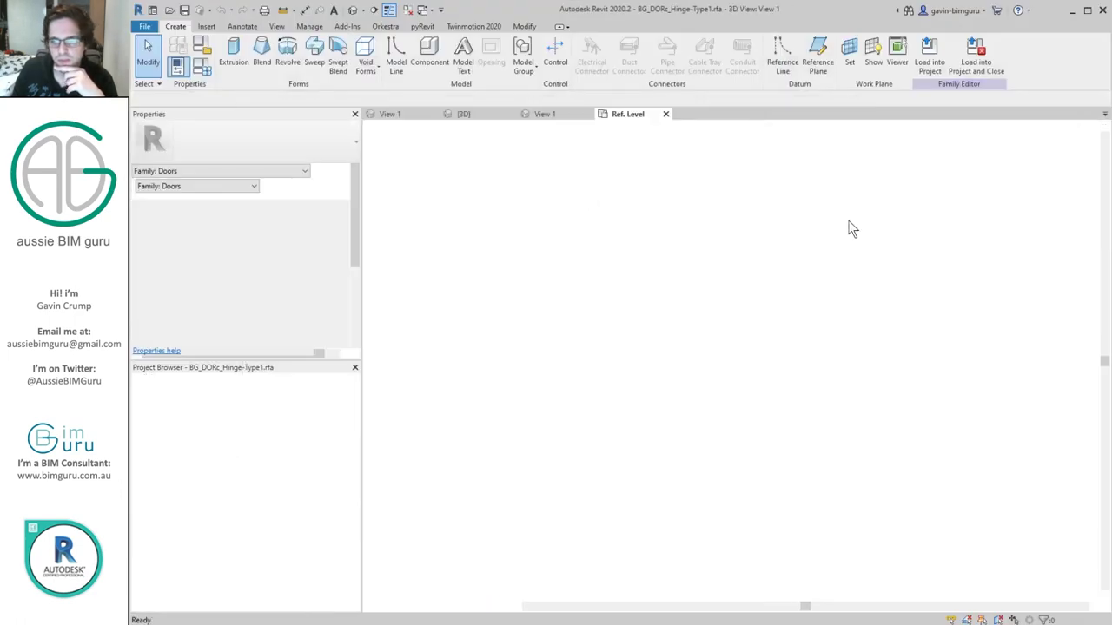
{"action": "double_click", "coordinate": [187, 401]}
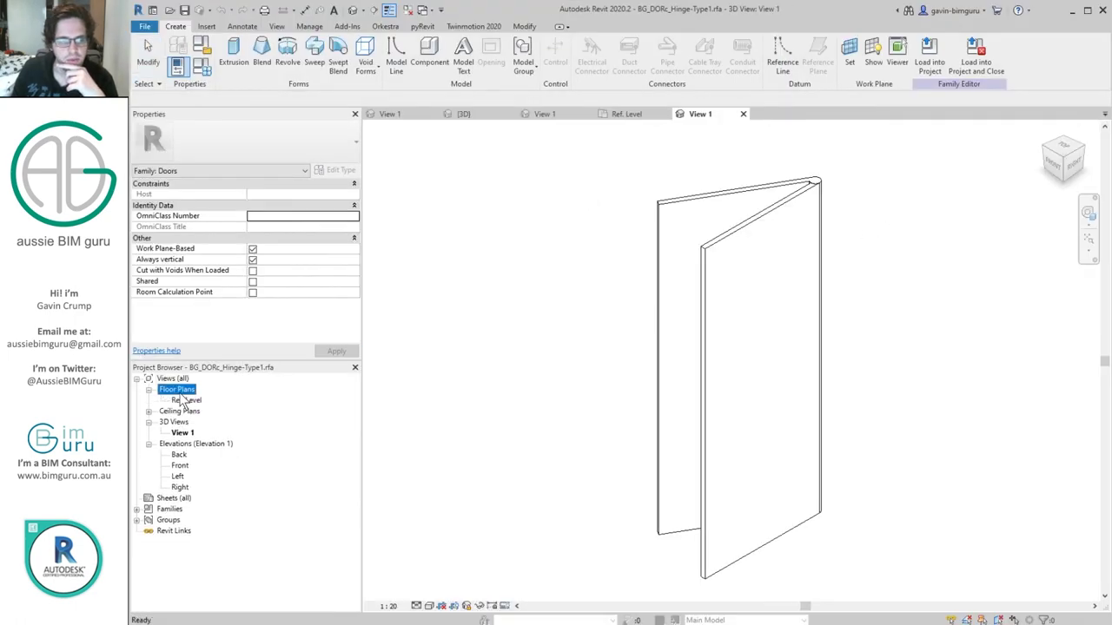
{"action": "scroll", "coordinate": [739, 370], "scroll_direction": "up", "scroll_amount": 8}
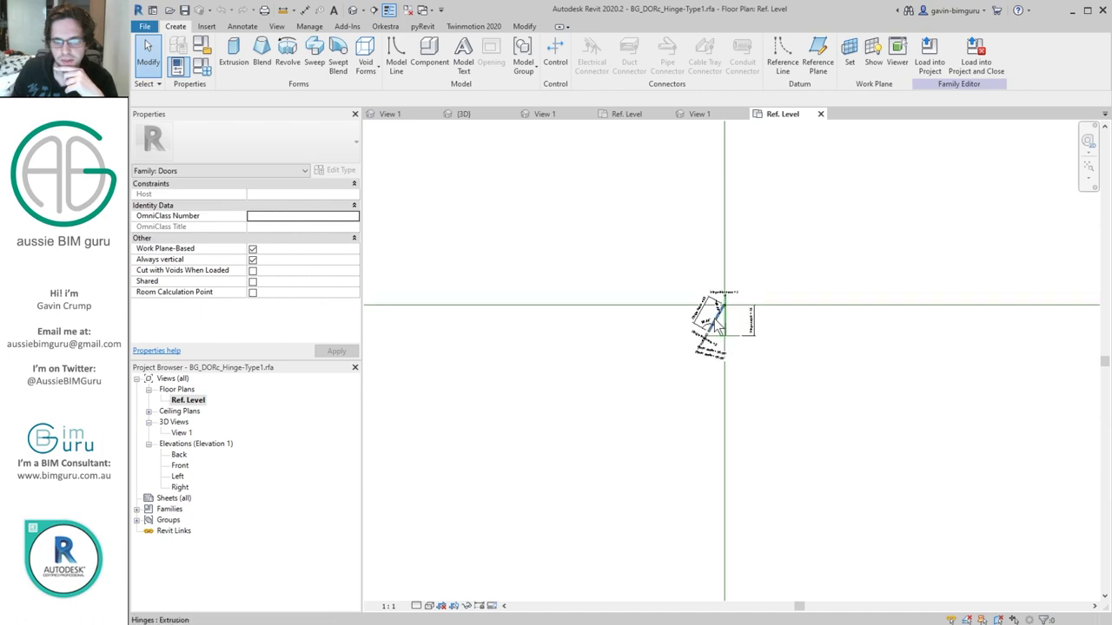
{"action": "middle_click_drag", "start_coordinate": [704, 298], "coordinate": [661, 333]}
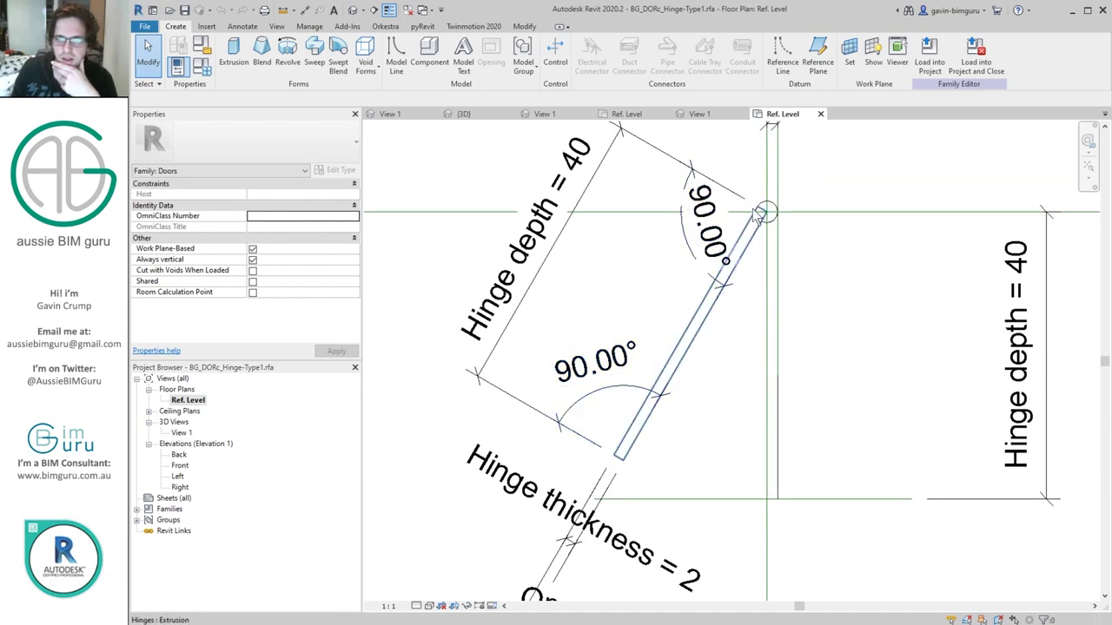
{"action": "scroll", "coordinate": [637, 274], "scroll_direction": "down", "scroll_amount": 2}
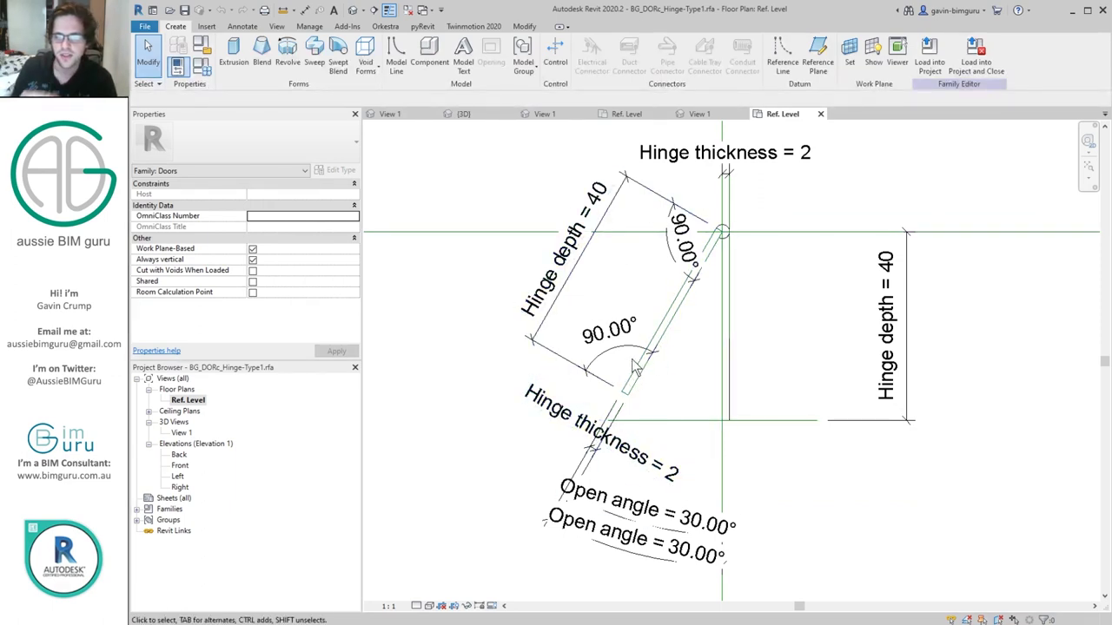
- Test the hinge family with its Open angle parameter set to 135°
{"action": "left_click", "coordinate": [203, 67]}
{"action": "left_click", "coordinate": [520, 297]}
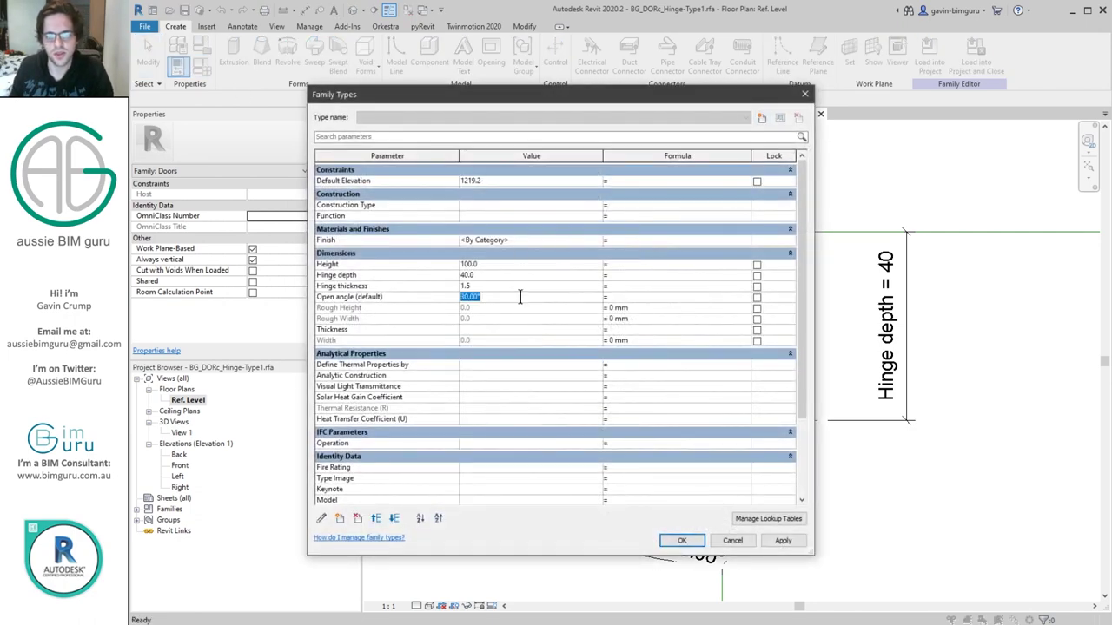
{"action": "left_click", "coordinate": [683, 541]}
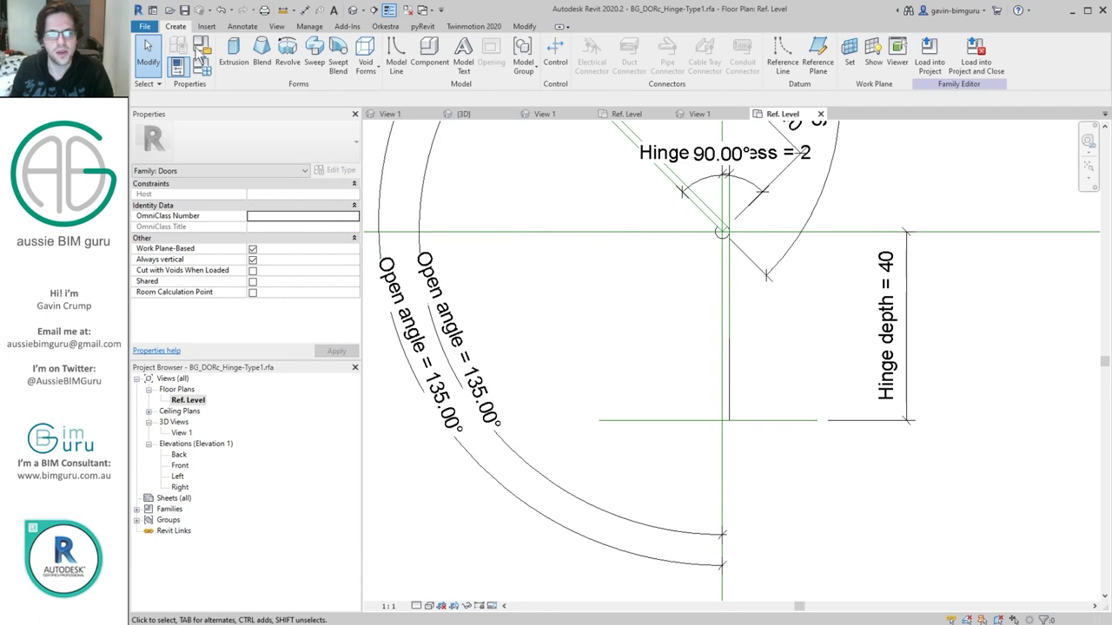
- Try an Open angle of 160° in the hinge family
{"action": "key", "text": "f"}
{"action": "key", "text": "t"}
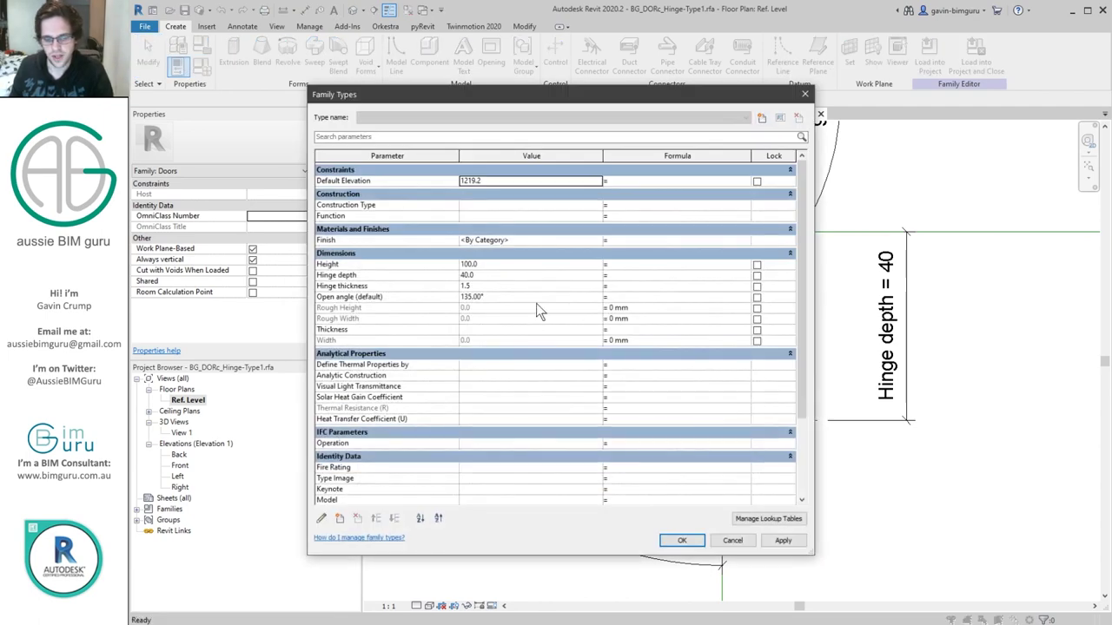
{"action": "left_click", "coordinate": [544, 296]}
{"action": "type", "text": "160"}
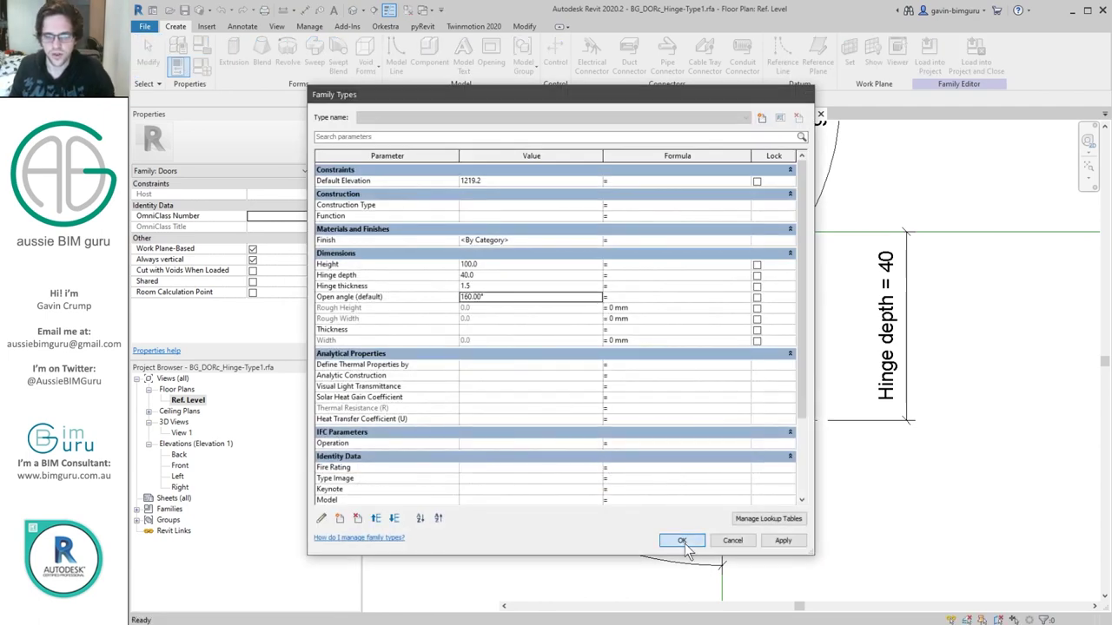
{"action": "left_click", "coordinate": [682, 540]}
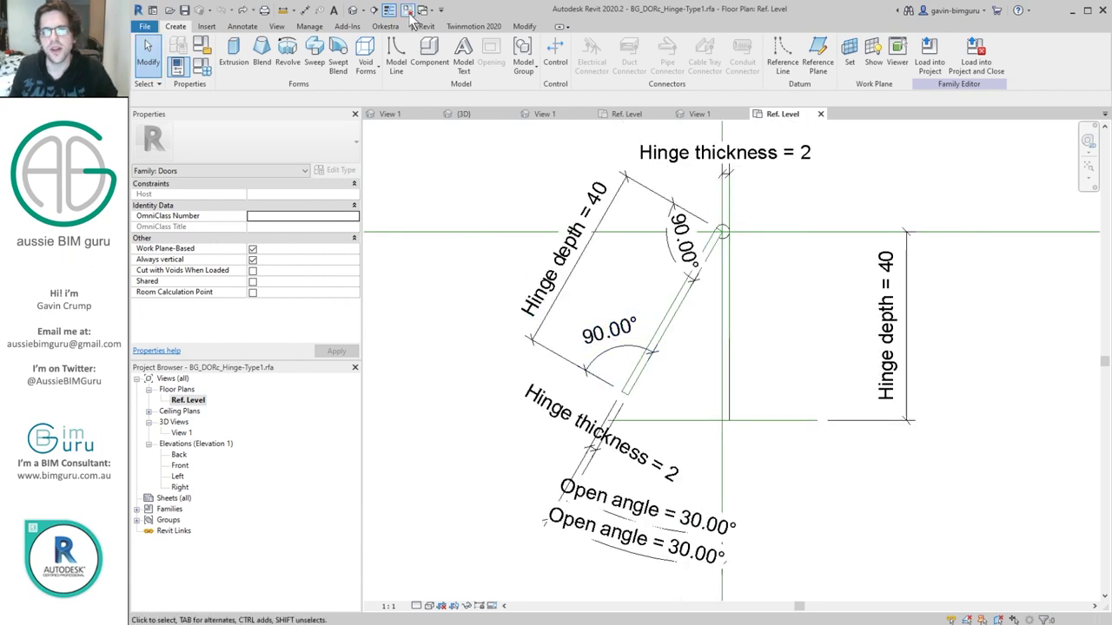
- Close the inactive views and the hinge set family's Ref. Level plan
{"action": "left_click", "coordinate": [407, 11]}
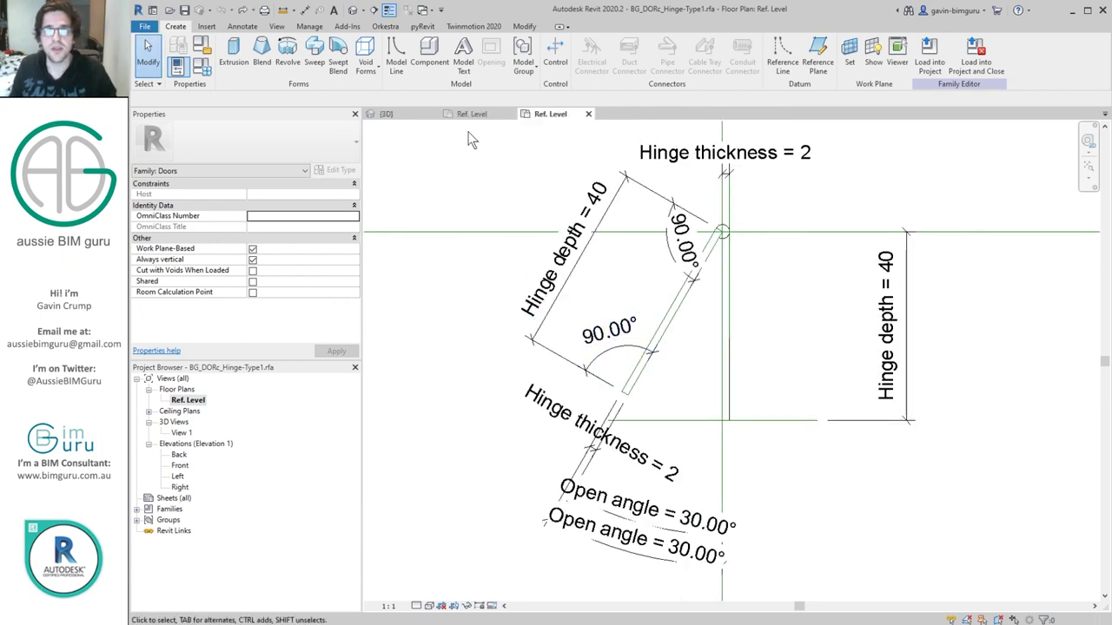
{"action": "left_click", "coordinate": [511, 114]}
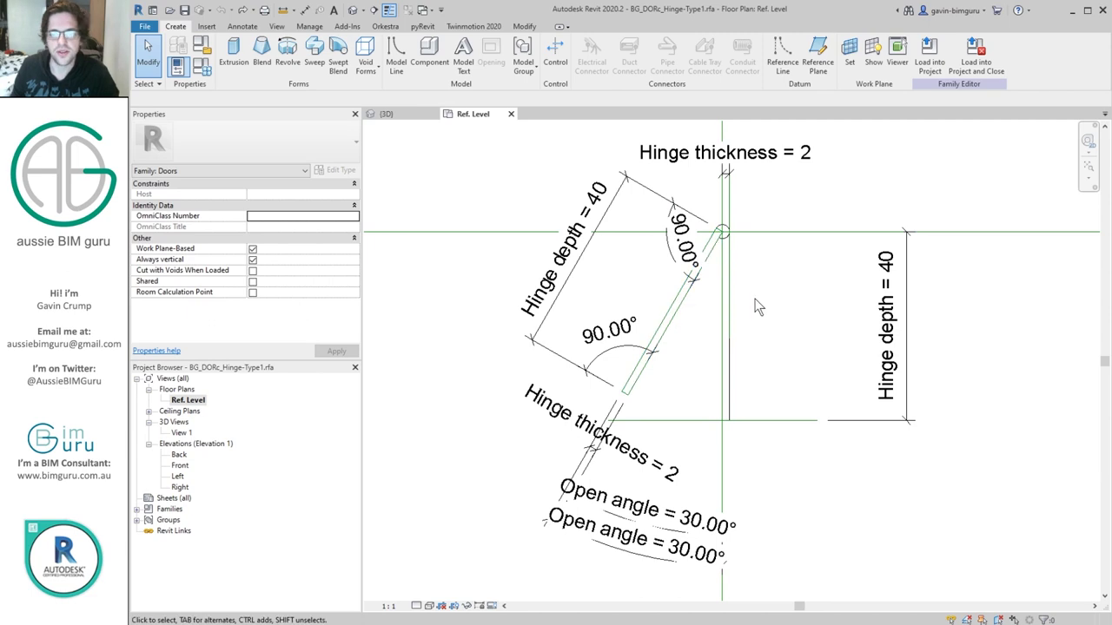
- Save the hinge family as BG_DORc_Leaf-Type1.rfa in the Content\Leaf folder, removing the existing family files from that folder
{"action": "left_click", "coordinate": [144, 27]}
{"action": "mouse_move", "coordinate": [198, 167]}
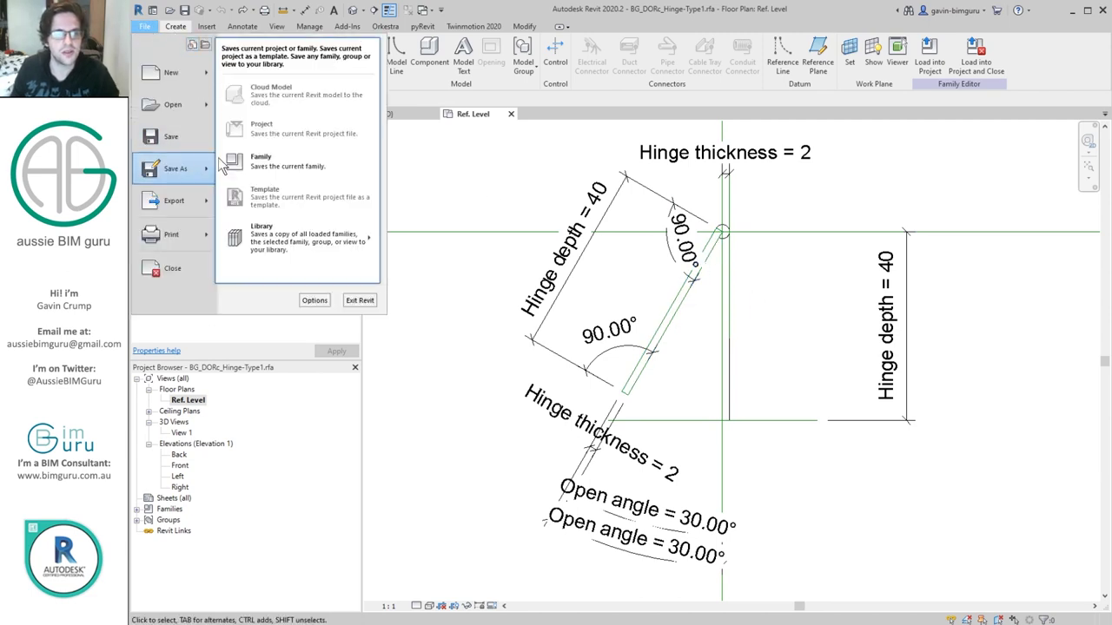
{"action": "left_click", "coordinate": [272, 165]}
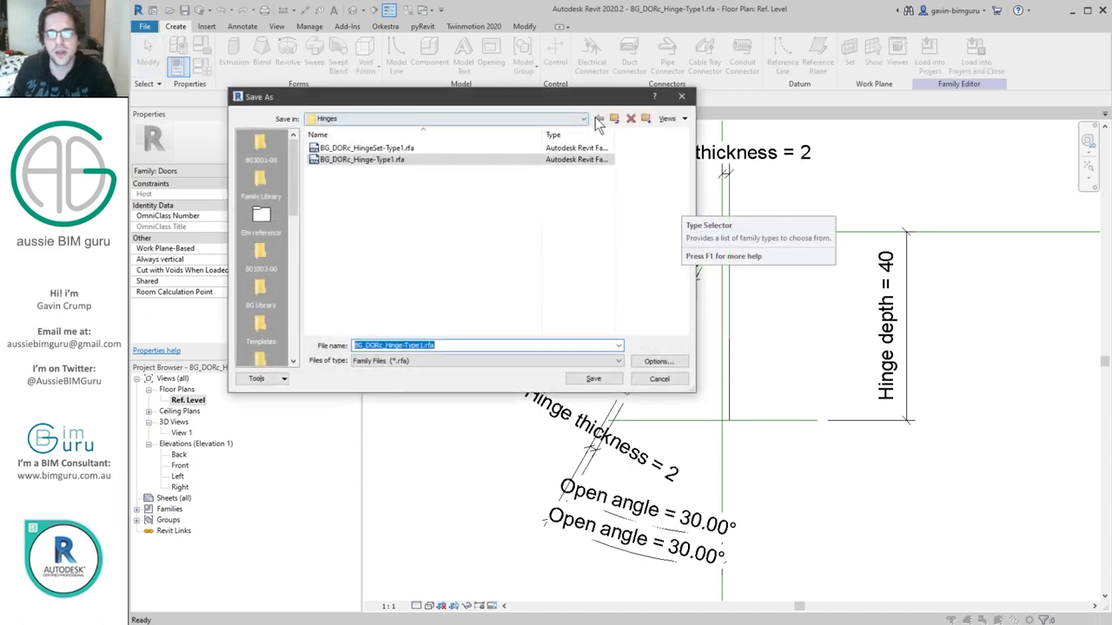
{"action": "left_click", "coordinate": [614, 120]}
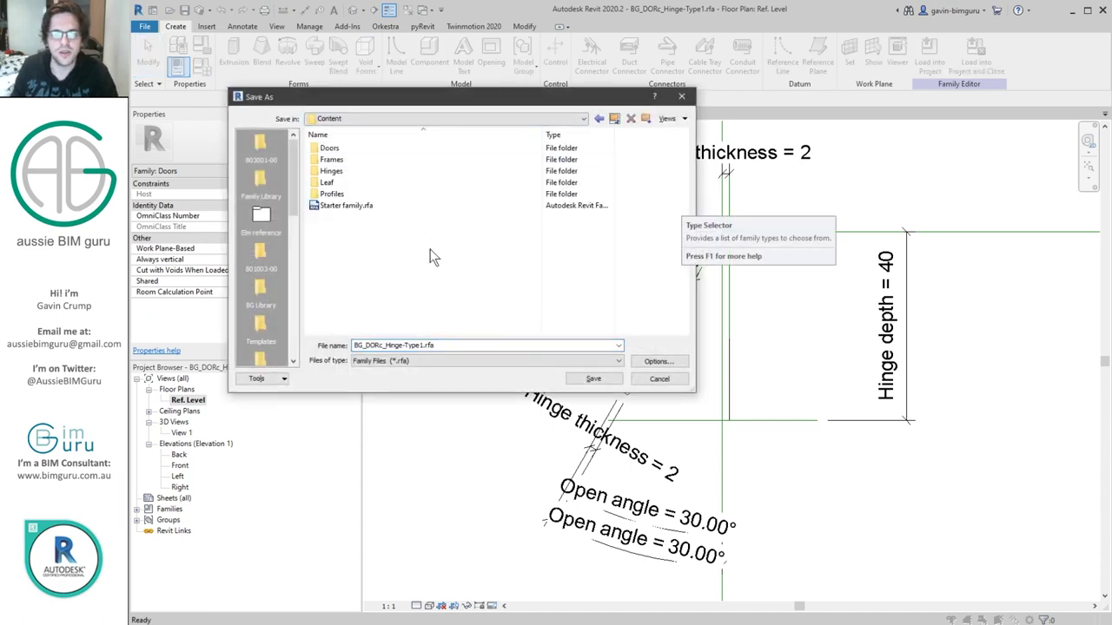
{"action": "double_click", "coordinate": [349, 183]}
{"action": "left_click", "coordinate": [387, 118]}
{"action": "left_click", "coordinate": [387, 116]}
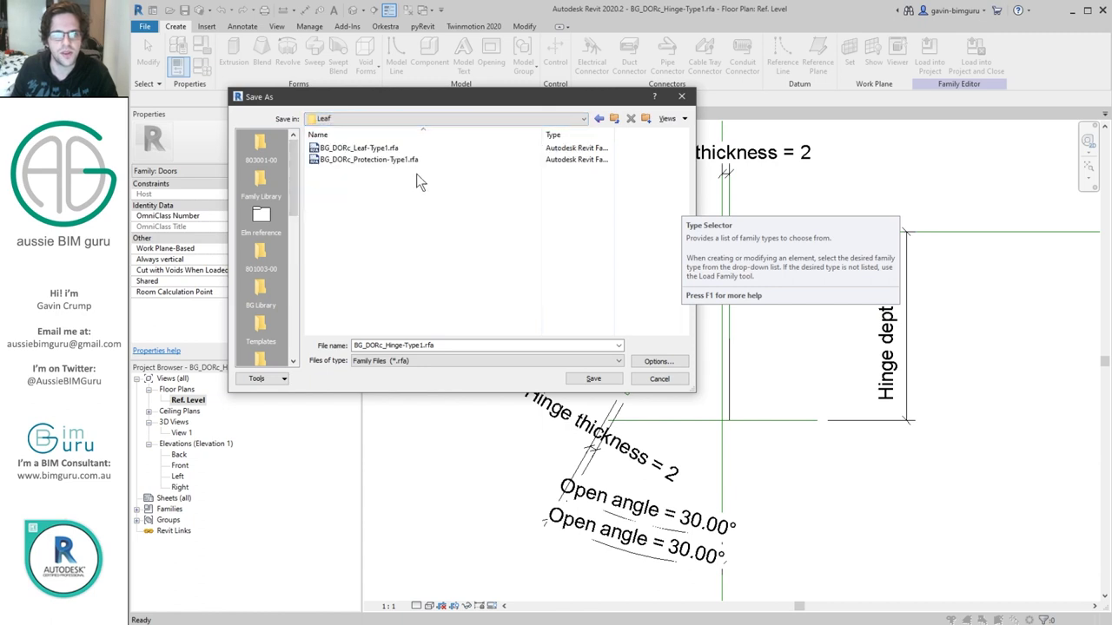
{"action": "left_click", "coordinate": [371, 149]}
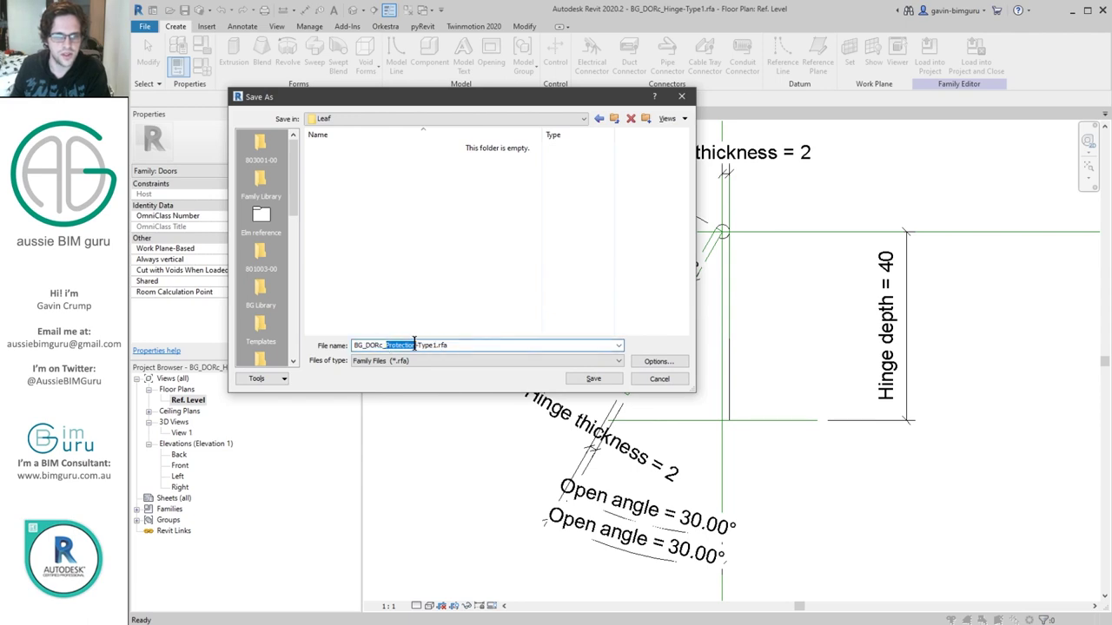
{"action": "type", "text": "Leaf"}
{"action": "key", "text": "Return"}
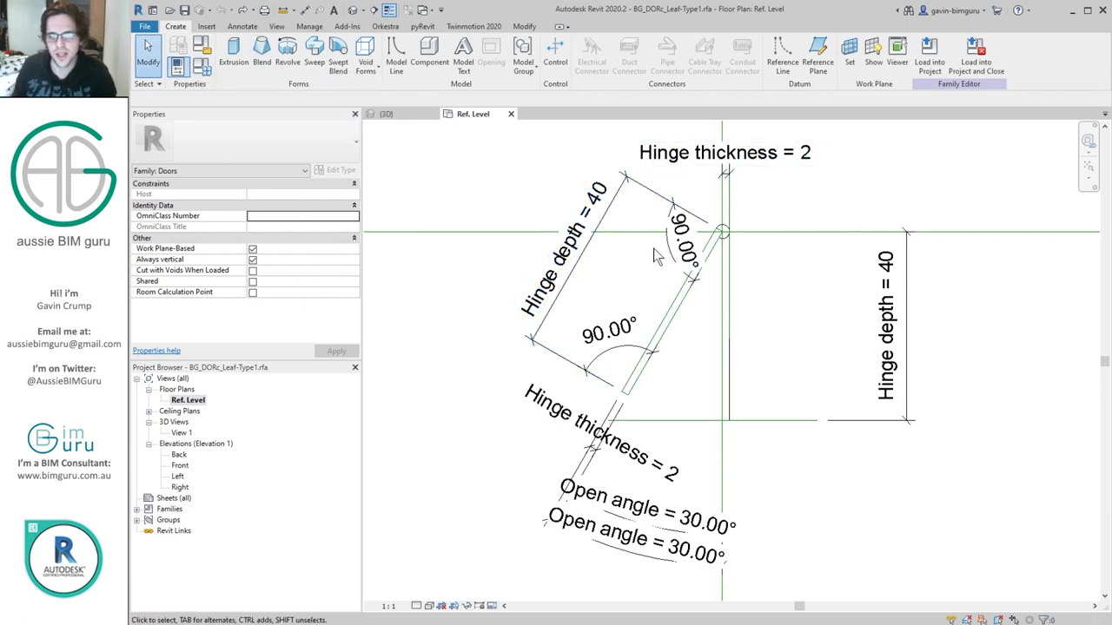
- Rename the family parameter Hinge depth to Leaf thickness
{"action": "left_click", "coordinate": [202, 68]}
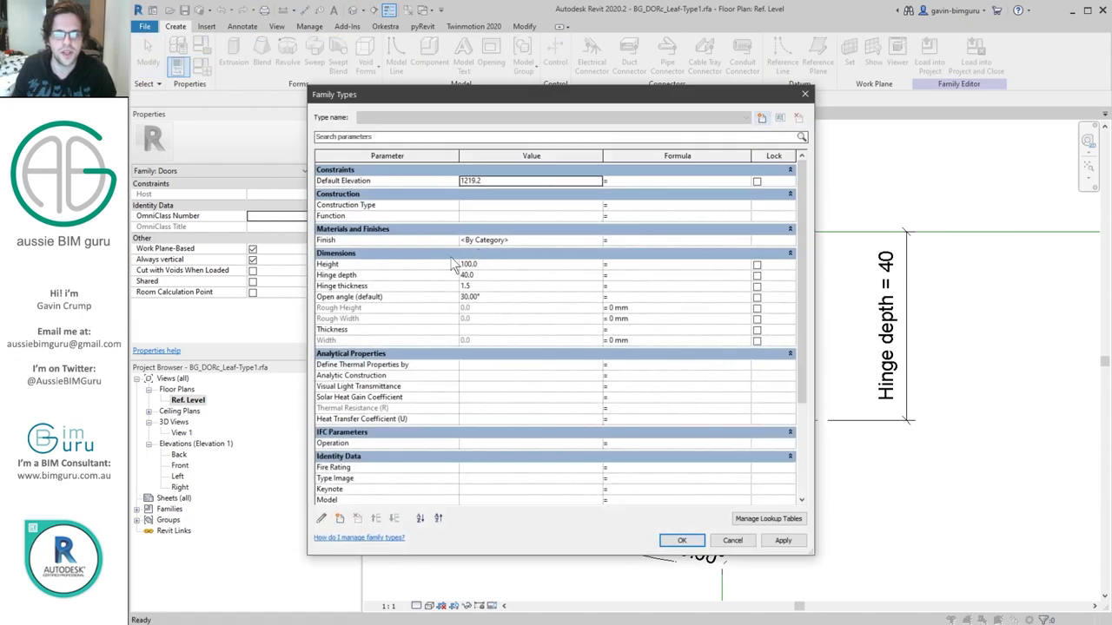
{"action": "left_click", "coordinate": [336, 274]}
{"action": "left_click", "coordinate": [321, 517]}
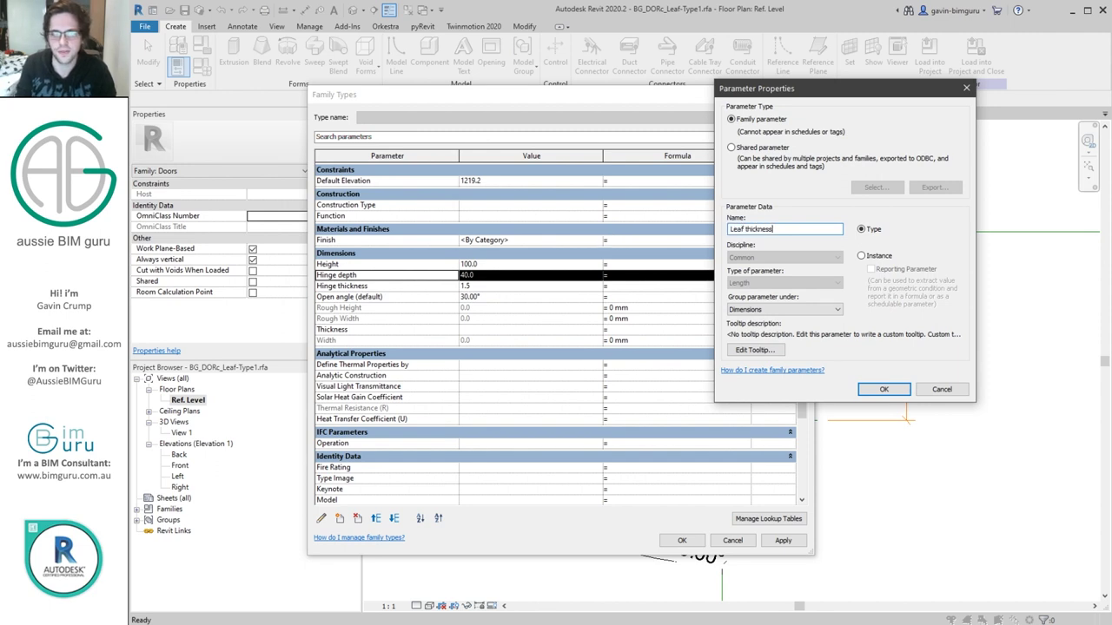
{"action": "type", "text": "Leaf thickness"}
{"action": "key", "text": "Return"}
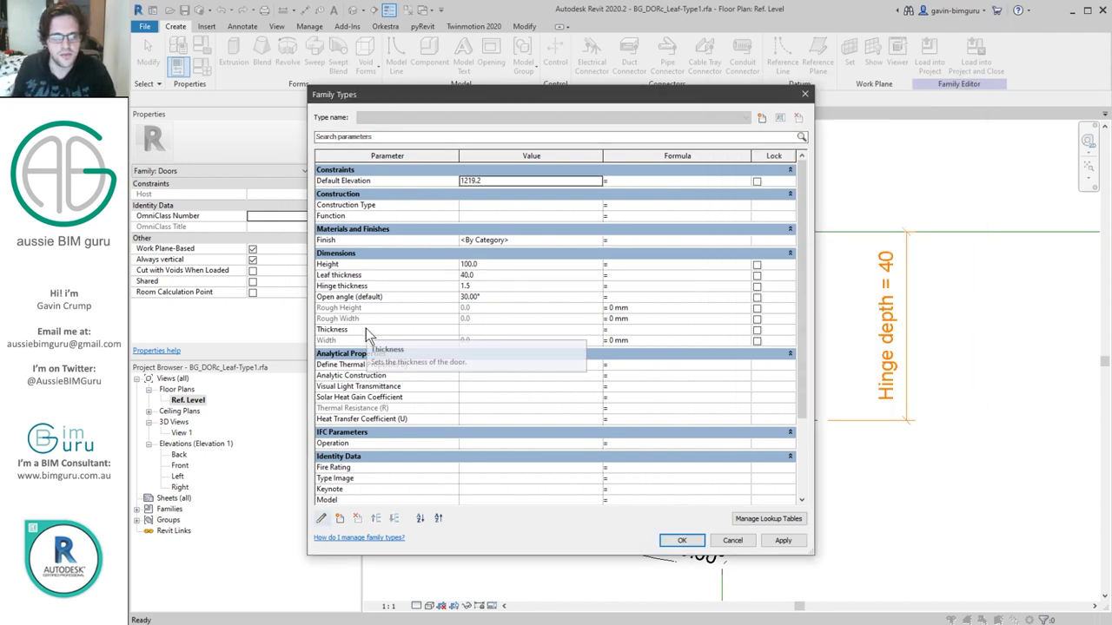
{"action": "left_click", "coordinate": [689, 542]}
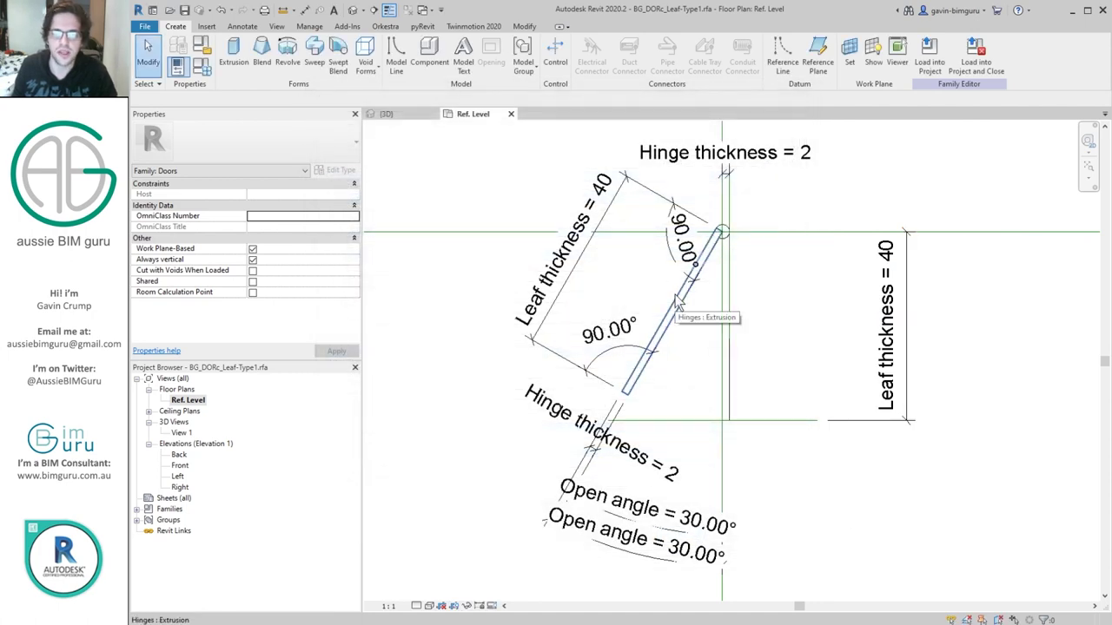
- Delete the round hinge barrel and the fixed vertical hinge plate extrusion, keeping the angled plate
{"action": "scroll", "coordinate": [678, 298], "scroll_direction": "up", "scroll_amount": 5}
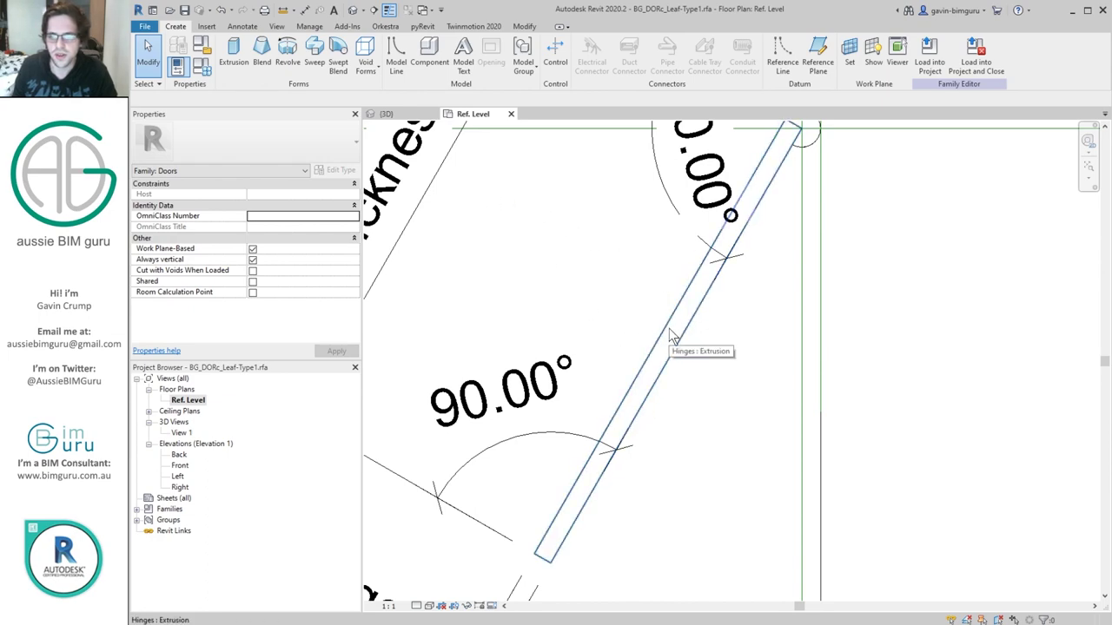
{"action": "scroll", "coordinate": [674, 347], "scroll_direction": "down", "scroll_amount": 3}
{"action": "scroll", "coordinate": [689, 208], "scroll_direction": "up", "scroll_amount": 4}
{"action": "left_click", "coordinate": [689, 208]}
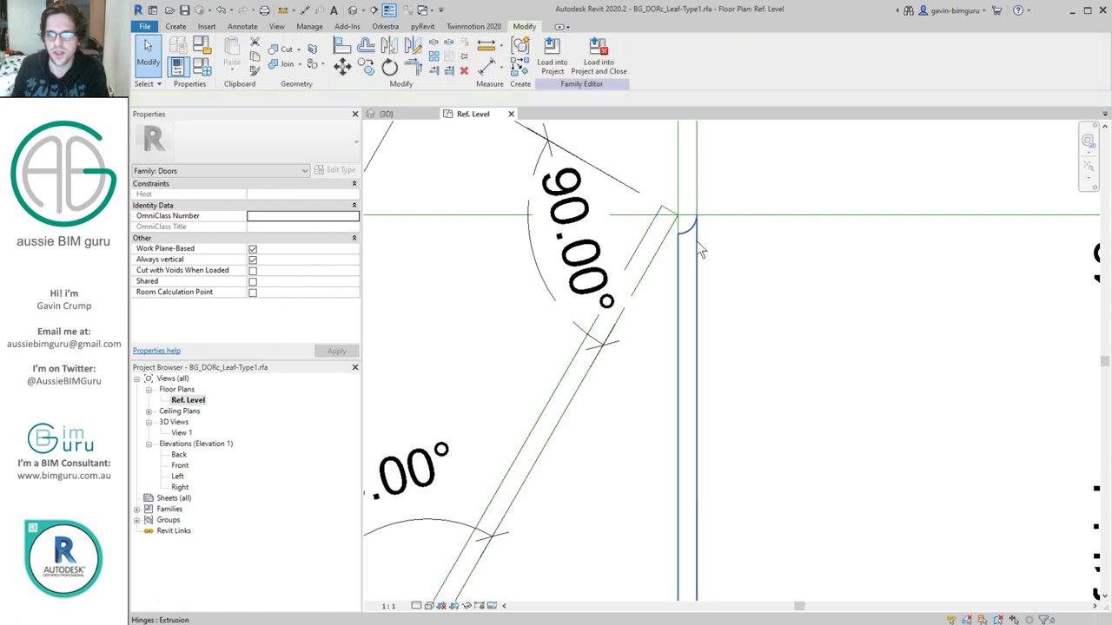
{"action": "left_click", "coordinate": [735, 248]}
{"action": "scroll", "coordinate": [736, 243], "scroll_direction": "down", "scroll_amount": 3}
{"action": "scroll", "coordinate": [735, 242], "scroll_direction": "up", "scroll_amount": 3}
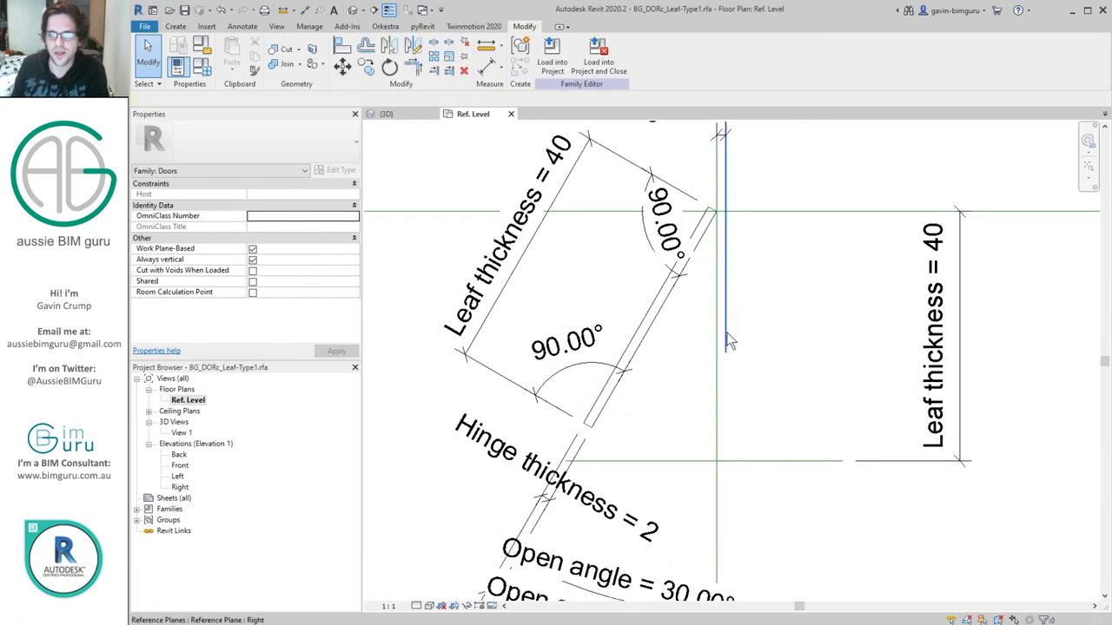
- Draw a vertical <Invisible lines> model line about 30 mm long beside the Right reference plane and set it to Not a Reference
{"action": "left_click", "coordinate": [176, 26]}
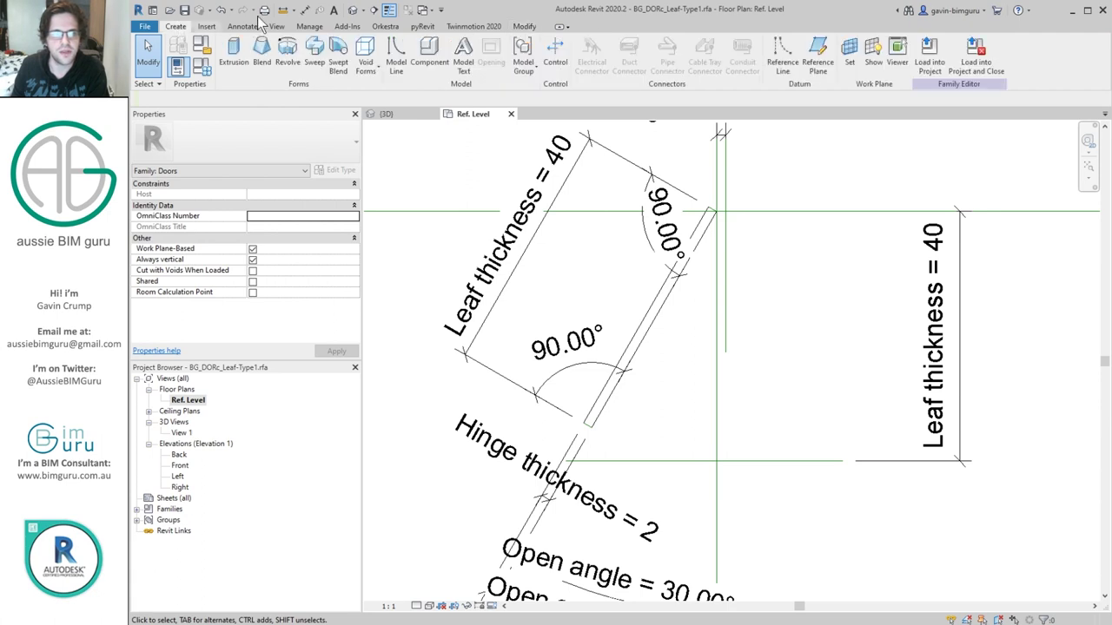
{"action": "left_click", "coordinate": [397, 54]}
{"action": "left_click", "coordinate": [660, 62]}
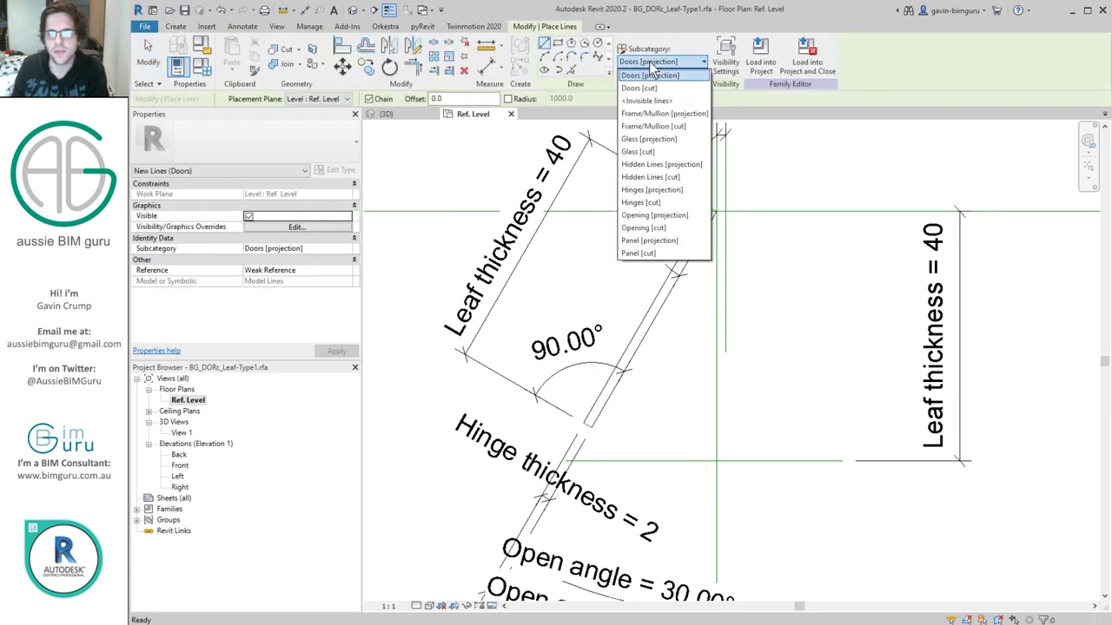
{"action": "left_click", "coordinate": [647, 81]}
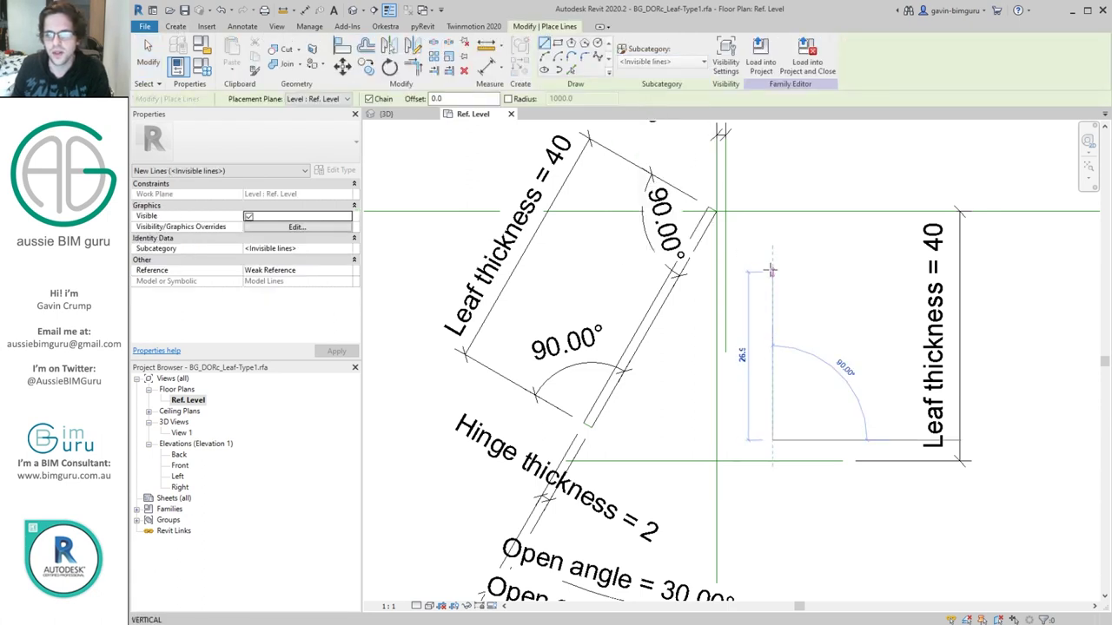
{"action": "key", "text": "Escape"}
{"action": "key", "text": "Escape"}
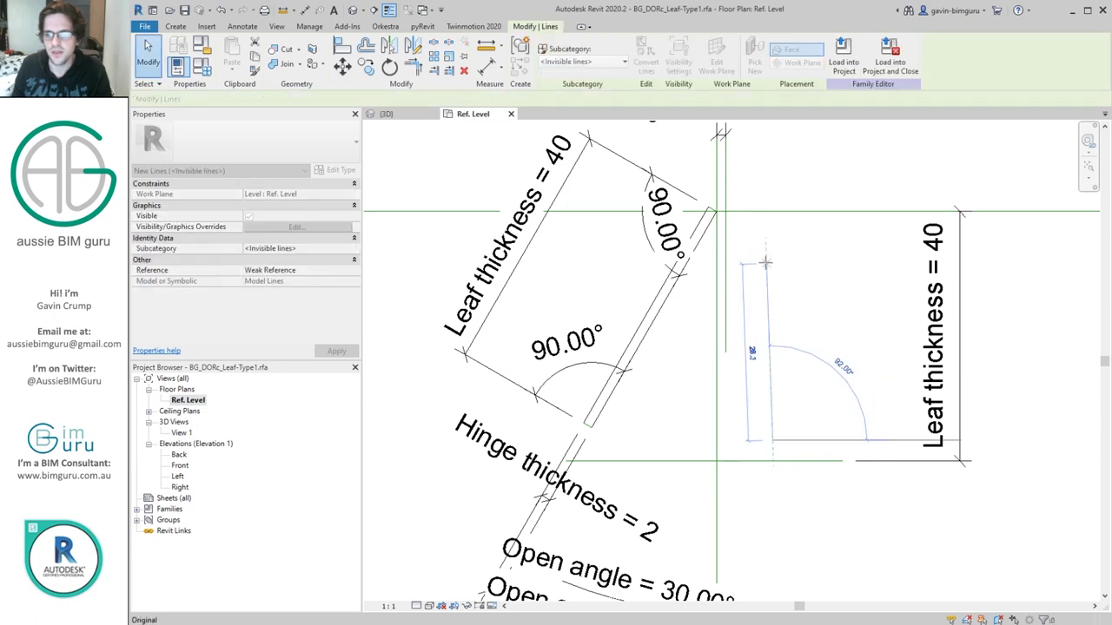
{"action": "left_click", "coordinate": [773, 254]}
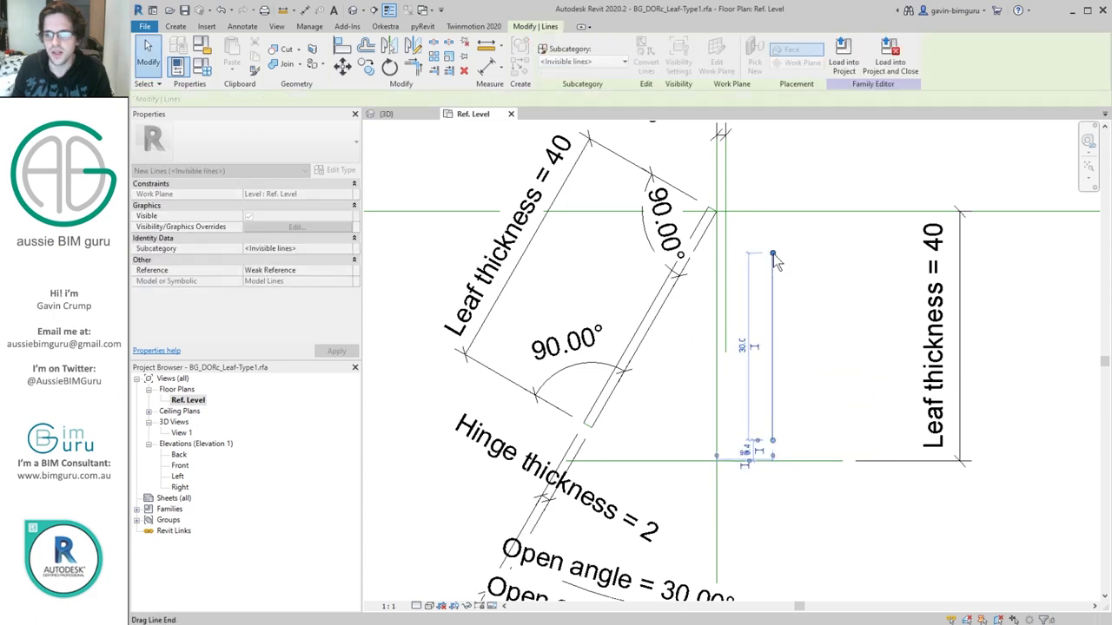
{"action": "left_click", "coordinate": [351, 298]}
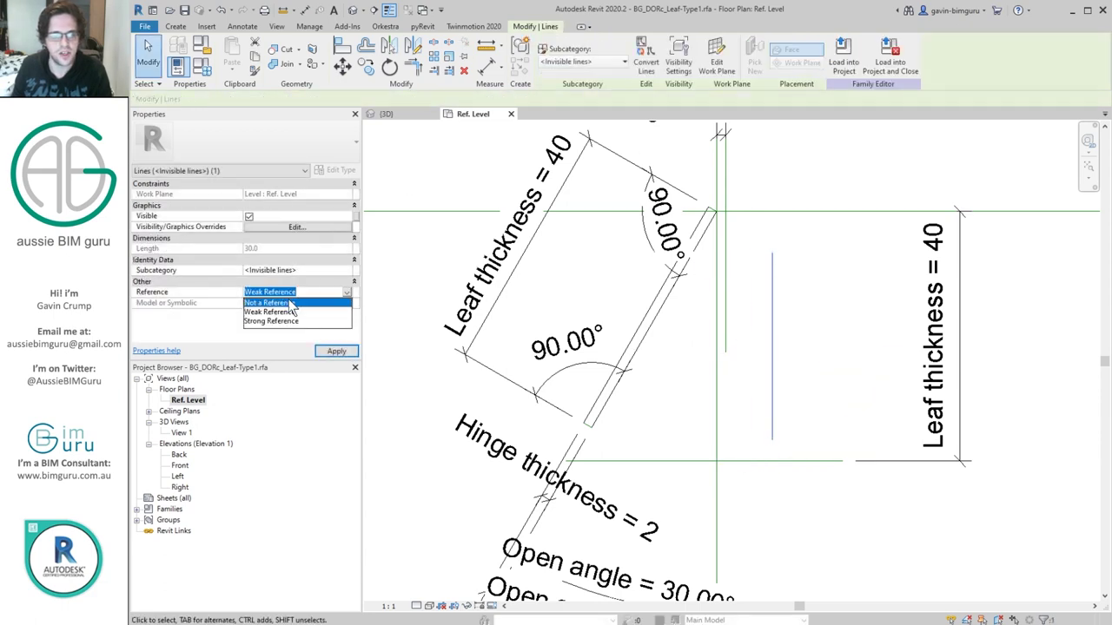
{"action": "left_click", "coordinate": [286, 303]}
{"action": "key", "text": "Escape"}
- Align the invisible line's ends to the two horizontal leaf thickness planes and the line itself to the Right reference plane, locking it there
{"action": "key", "text": "a"}
{"action": "key", "text": "l"}
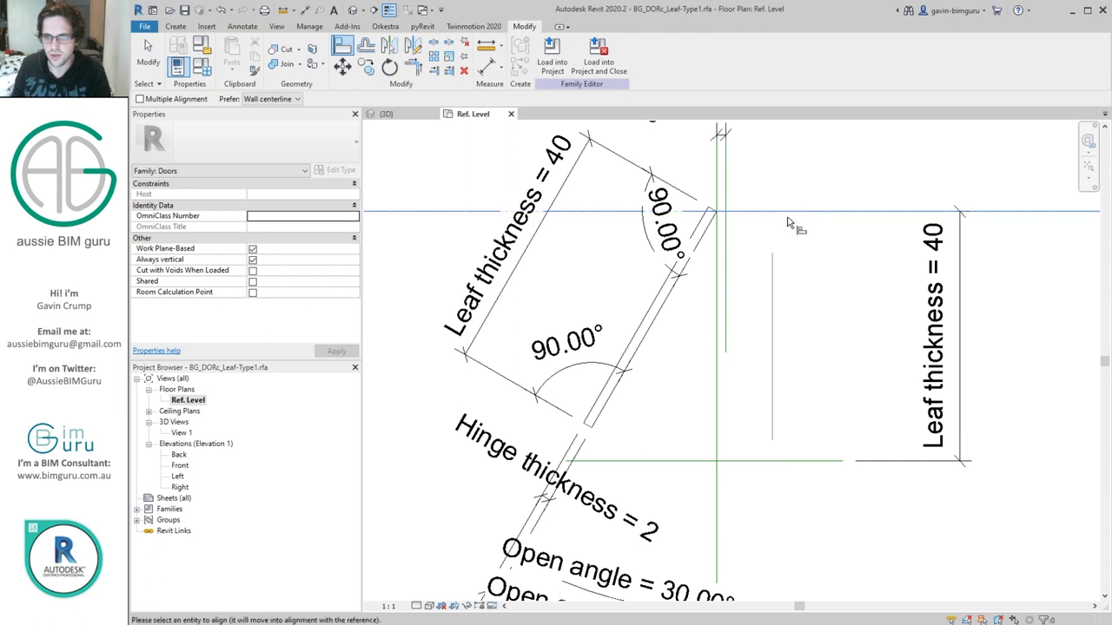
{"action": "left_click", "coordinate": [771, 254]}
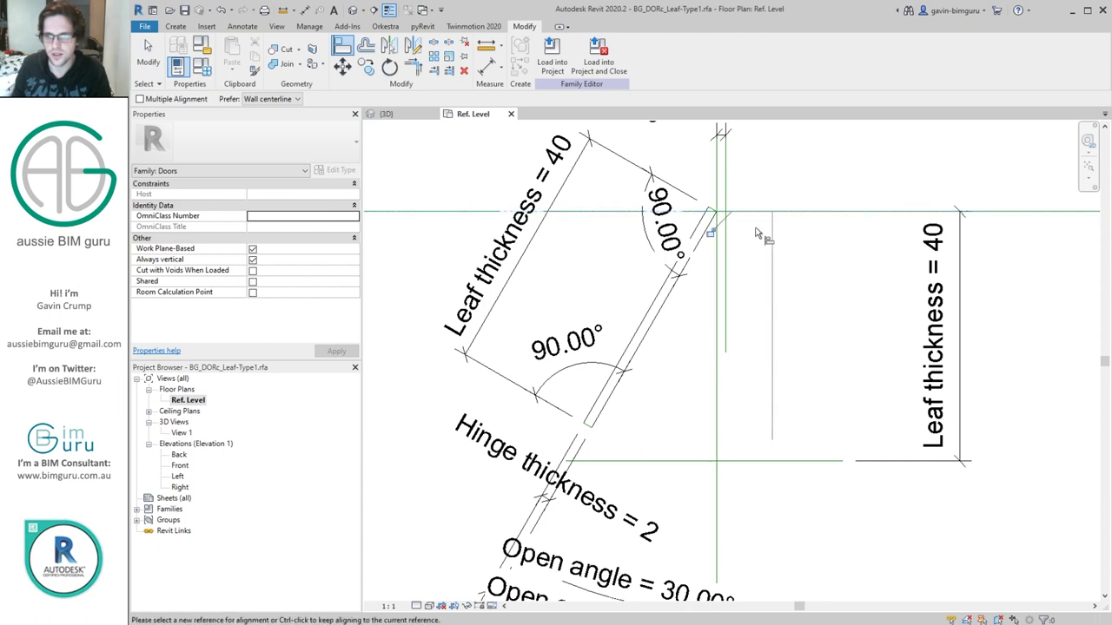
{"action": "left_click", "coordinate": [769, 460]}
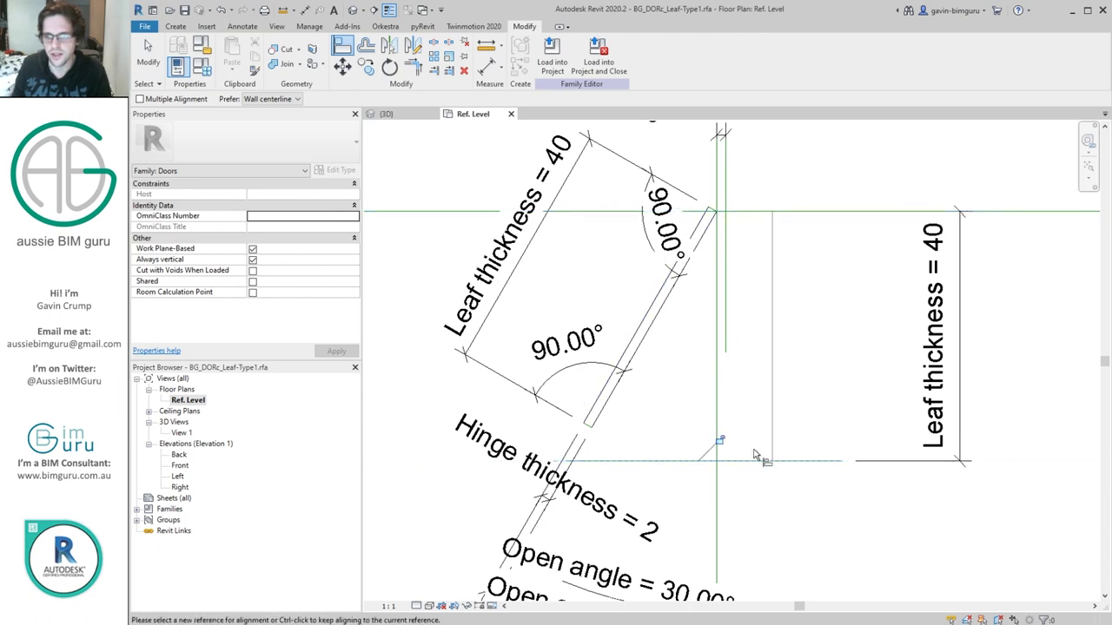
{"action": "left_click", "coordinate": [727, 338]}
{"action": "left_click", "coordinate": [772, 309]}
{"action": "key", "text": "Escape"}
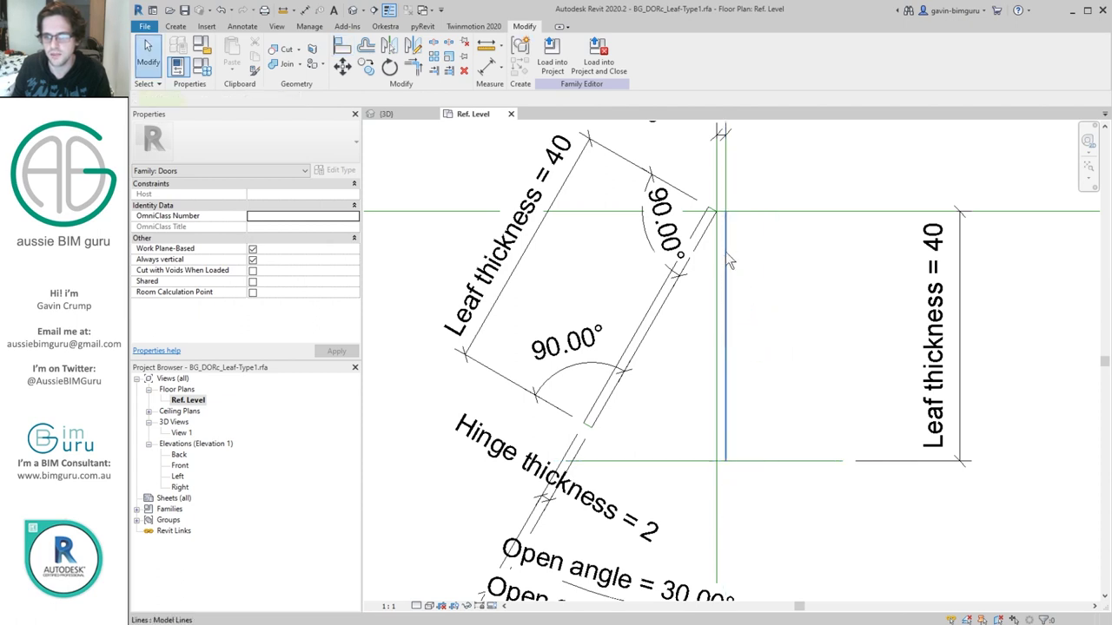
{"action": "left_click", "coordinate": [728, 252]}
{"action": "left_click", "coordinate": [718, 248]}
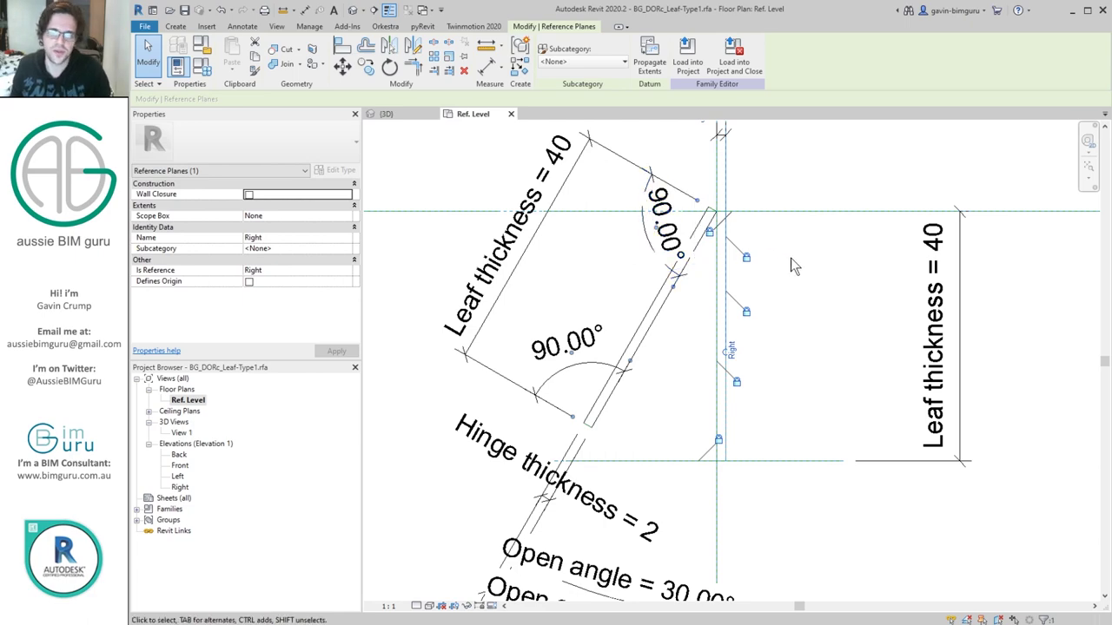
{"action": "left_click", "coordinate": [791, 271]}
- Edit the angled plate's extrusion sketch, moving its outer long edge away to make it about 43 mm wide and removing the conflicting constraints
{"action": "scroll", "coordinate": [791, 273], "scroll_direction": "down", "scroll_amount": 3}
{"action": "left_click", "coordinate": [734, 282]}
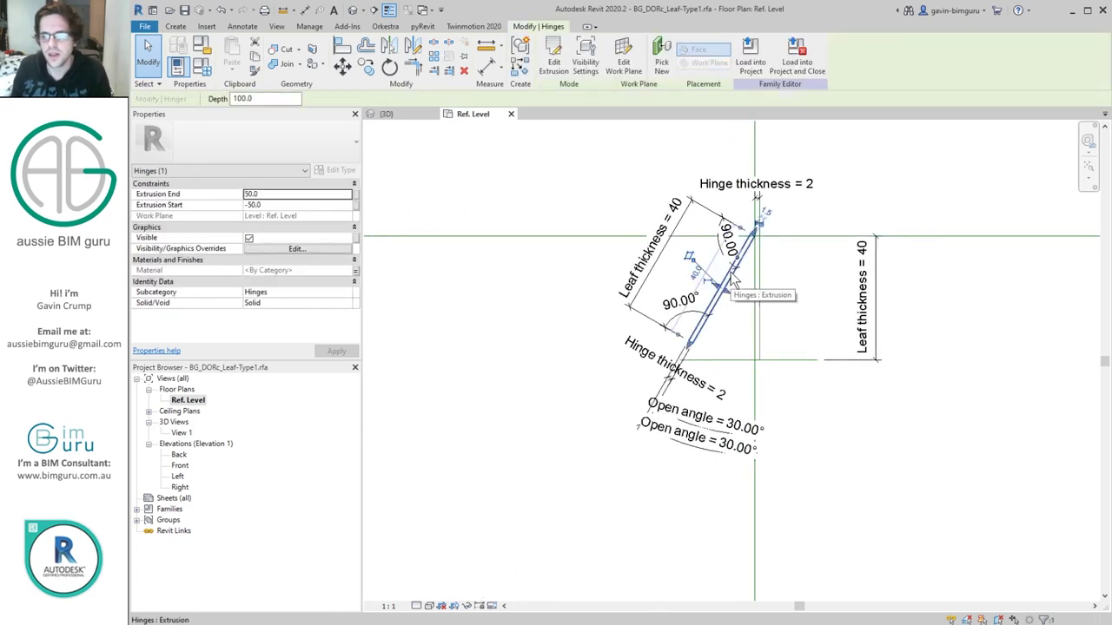
{"action": "scroll", "coordinate": [732, 295], "scroll_direction": "up", "scroll_amount": 3}
{"action": "scroll", "coordinate": [723, 325], "scroll_direction": "down", "scroll_amount": 1}
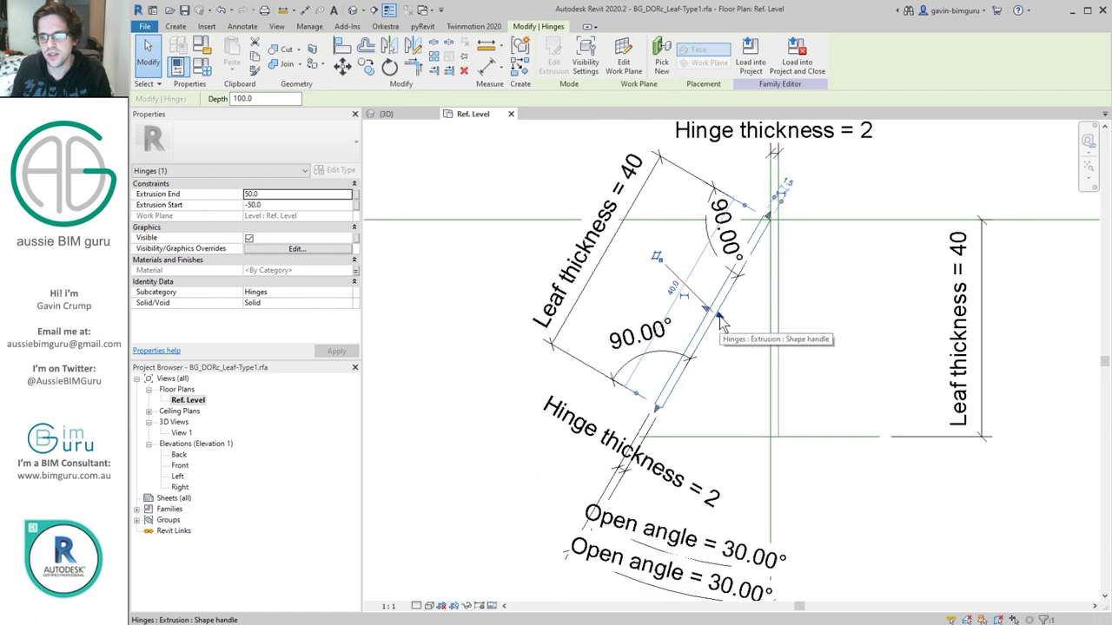
{"action": "left_click_drag", "start_coordinate": [721, 323], "coordinate": [649, 251]}
{"action": "key", "text": "Escape"}
{"action": "double_click", "coordinate": [729, 298]}
{"action": "mouse_move", "coordinate": [729, 294]}
{"action": "left_mouse_down"}
{"action": "mouse_move", "coordinate": [712, 300]}
{"action": "mouse_move", "coordinate": [693, 276]}
{"action": "left_mouse_up"}
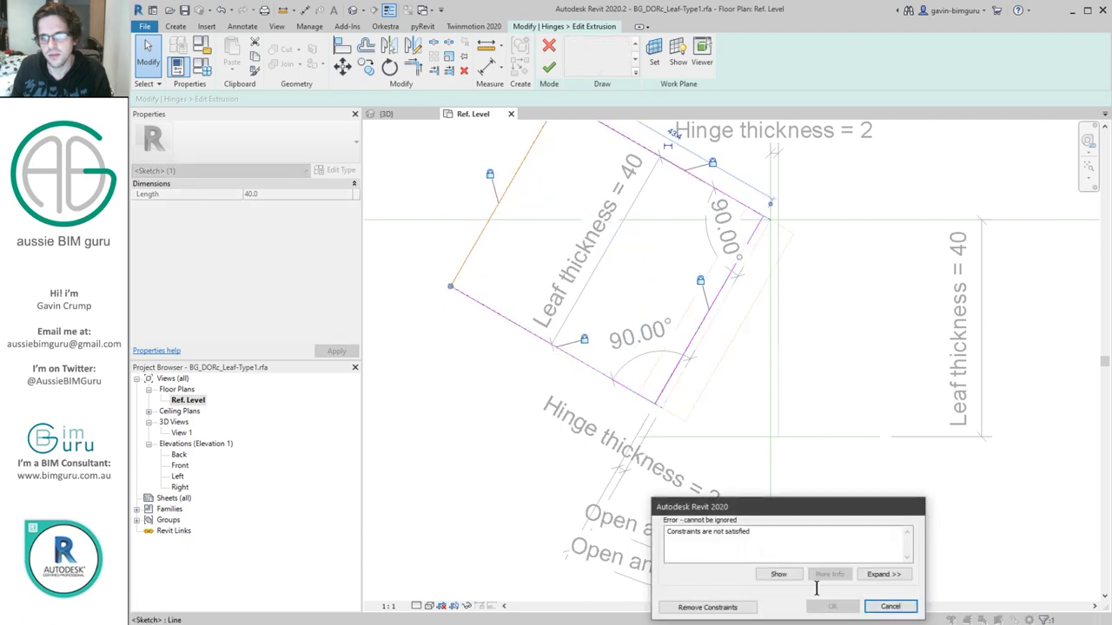
{"action": "left_click", "coordinate": [712, 606]}
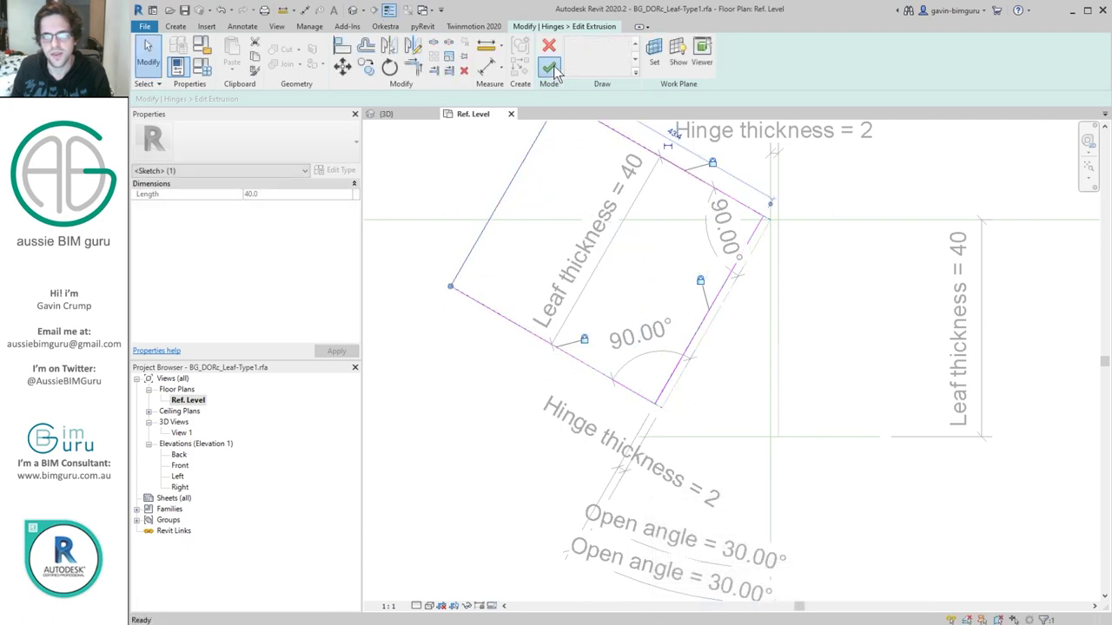
{"action": "left_click", "coordinate": [549, 67]}
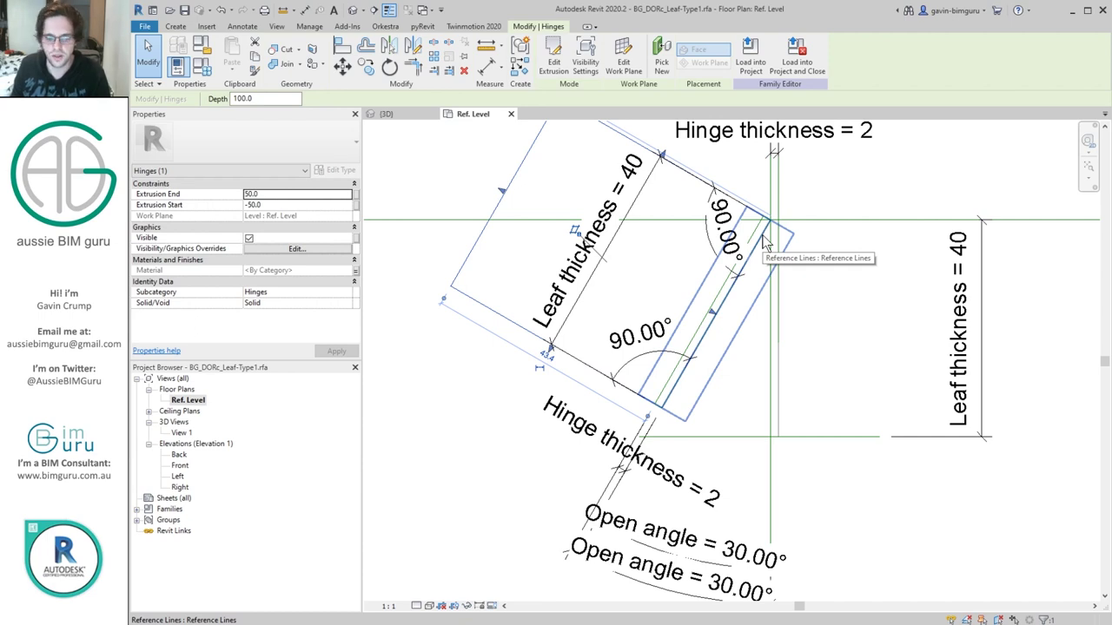
- Copy the angled long reference line to a parallel position beyond the extrusion's far edge, about 51 mm from the pivot
{"action": "left_click", "coordinate": [764, 246]}
{"action": "key", "text": "c"}
{"action": "key", "text": "o"}
{"action": "left_click", "coordinate": [760, 241]}
{"action": "middle_click_drag", "start_coordinate": [761, 241], "coordinate": [863, 350]}
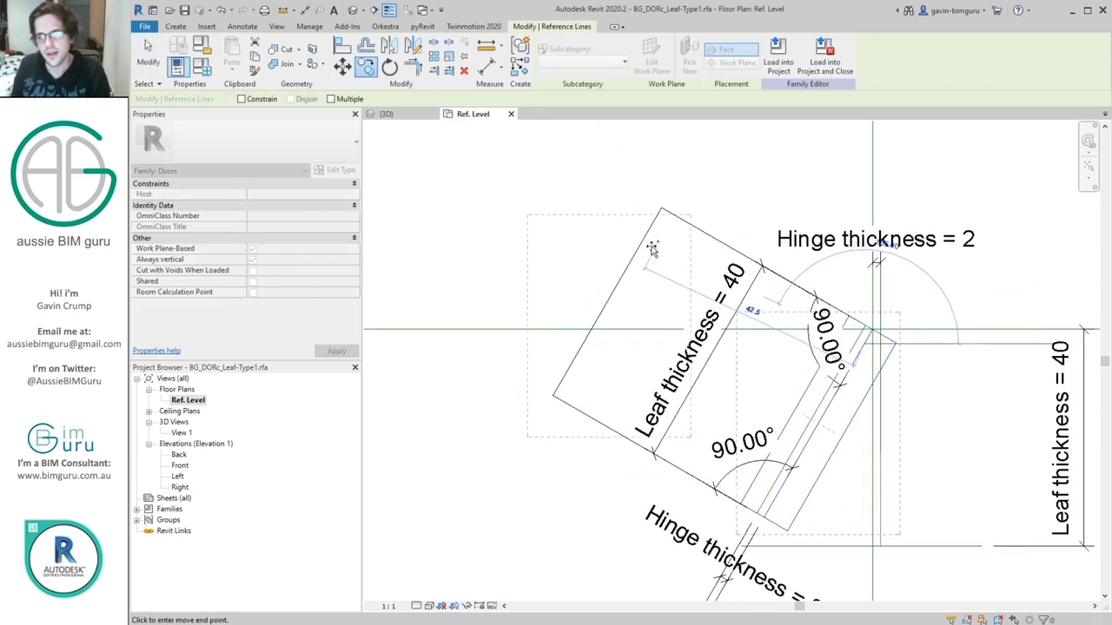
{"action": "left_click", "coordinate": [616, 199]}
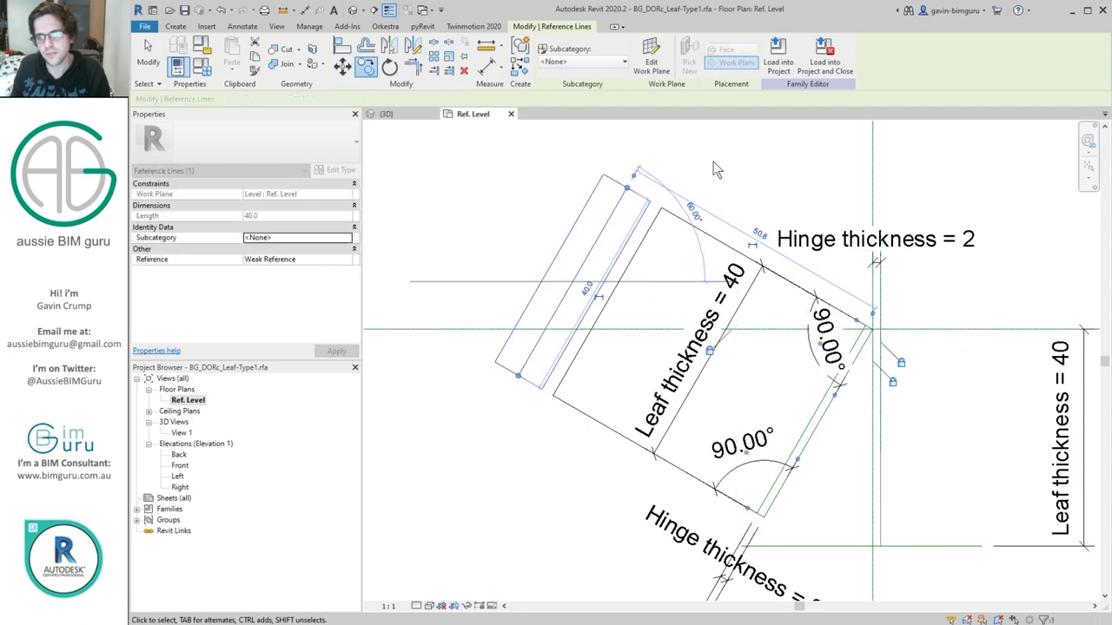
{"action": "key", "text": "Escape"}
- Trim the short end reference lines to the copied reference line so they form a closed rectangle around the angled extrusion
{"action": "scroll", "coordinate": [875, 332], "scroll_direction": "up", "scroll_amount": 3}
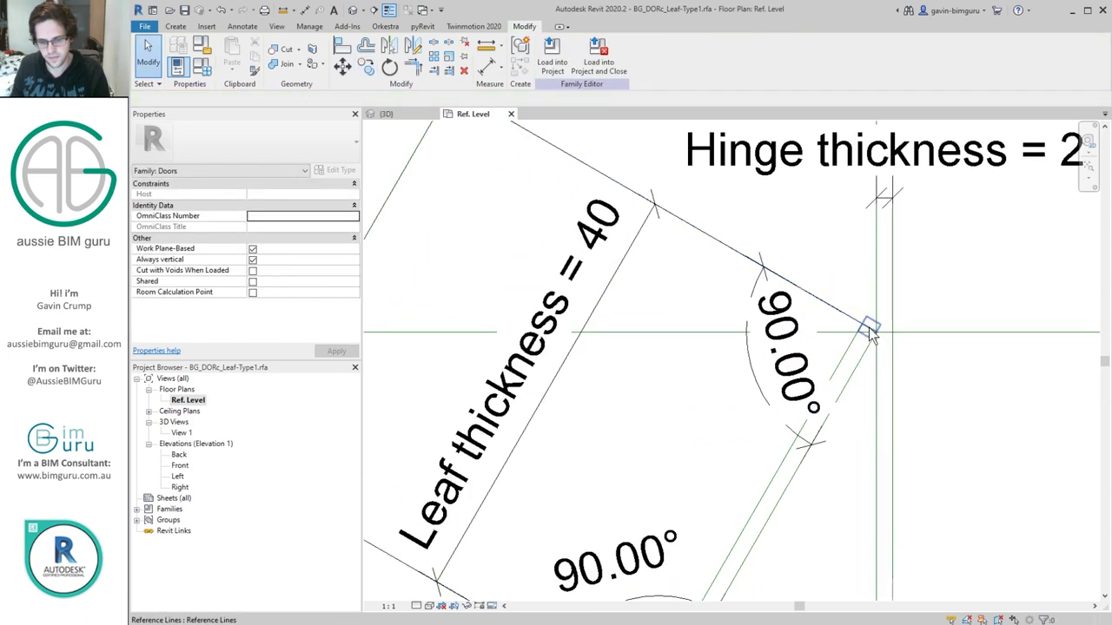
{"action": "scroll", "coordinate": [871, 336], "scroll_direction": "up", "scroll_amount": 2}
{"action": "key", "text": "t"}
{"action": "key", "text": "r"}
{"action": "left_click", "coordinate": [871, 334]}
{"action": "scroll", "coordinate": [871, 334], "scroll_direction": "down", "scroll_amount": 4}
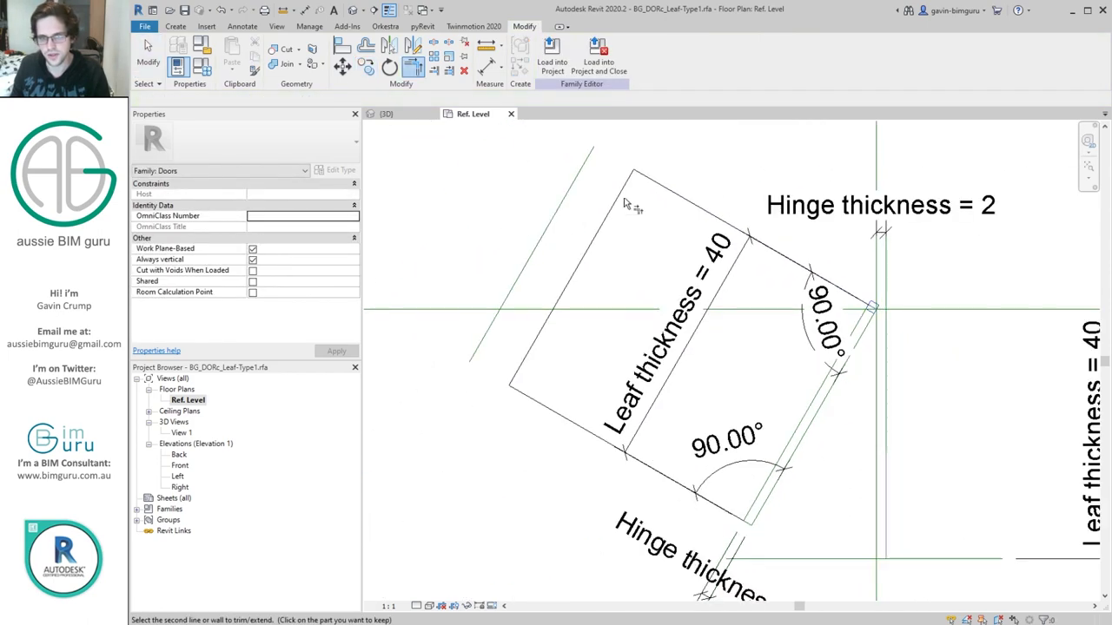
{"action": "left_click", "coordinate": [736, 536]}
{"action": "key", "text": "Escape"}
{"action": "key", "text": "Escape"}
- Delete both 90° dimensions and the angled Leaf thickness, Hinge thickness and Open angle dimensions, keeping the vertical Leaf thickness dimension
{"action": "scroll", "coordinate": [742, 447], "scroll_direction": "down", "scroll_amount": 4}
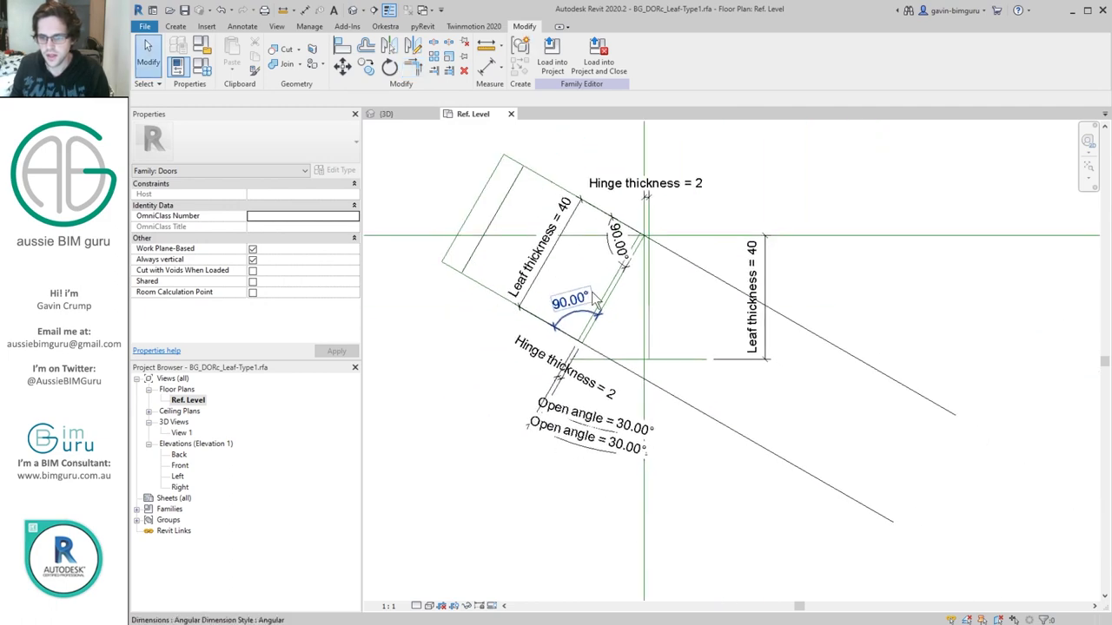
{"action": "left_click", "coordinate": [571, 301]}
{"action": "left_click", "coordinate": [618, 242], "text": "ctrl"}
{"action": "left_click", "coordinate": [543, 248], "text": "ctrl"}
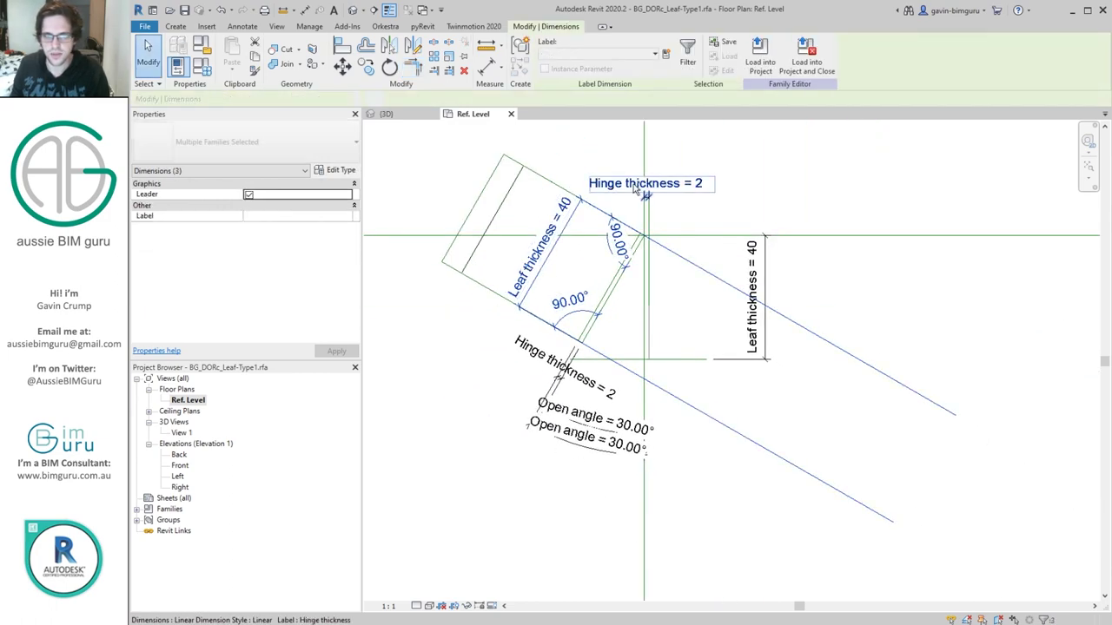
{"action": "left_click", "coordinate": [518, 363], "text": "ctrl"}
{"action": "left_click", "coordinate": [595, 419], "text": "ctrl"}
{"action": "left_click", "coordinate": [584, 439], "text": "ctrl"}
{"action": "left_click", "coordinate": [637, 207], "text": "ctrl"}
{"action": "key", "text": "Delete"}
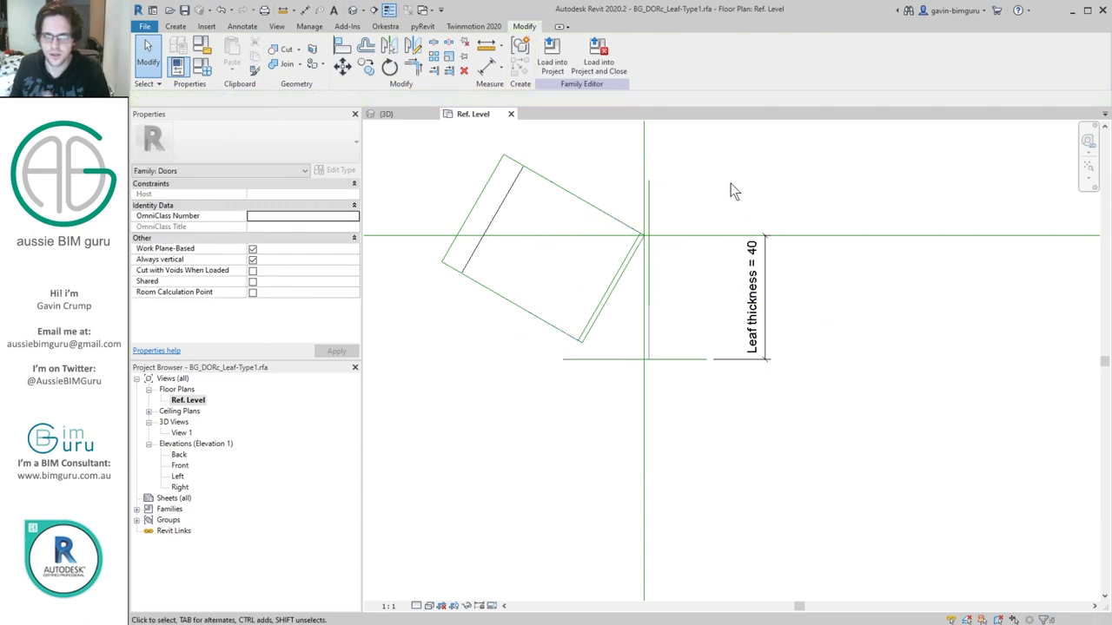
- Change the angled extrusion's subcategory to Panel
{"action": "left_click", "coordinate": [510, 189]}
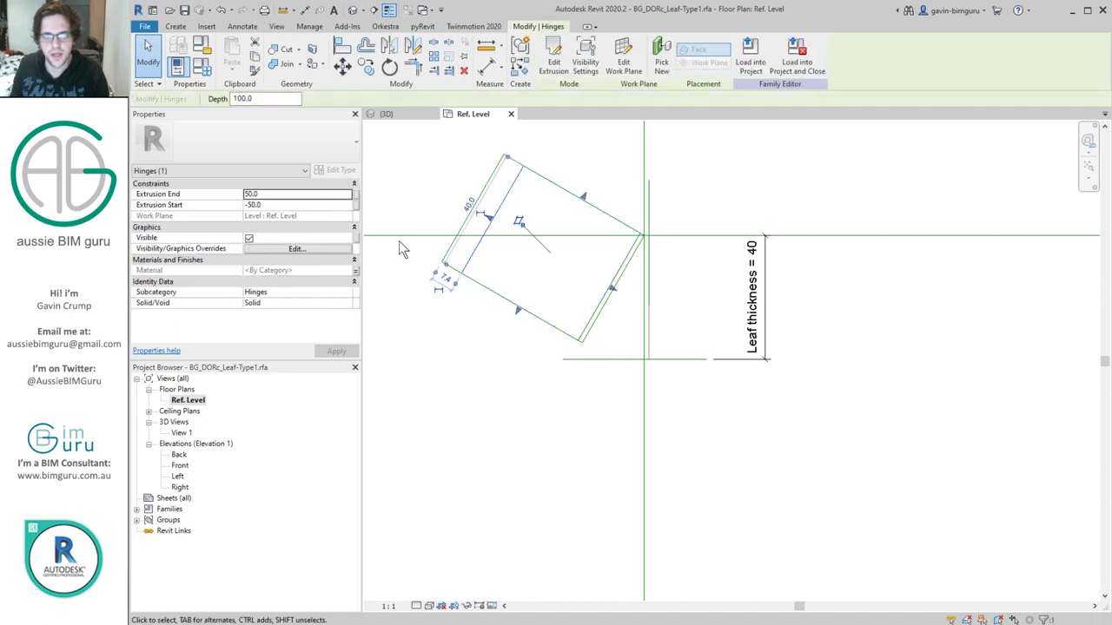
{"action": "left_click", "coordinate": [348, 291]}
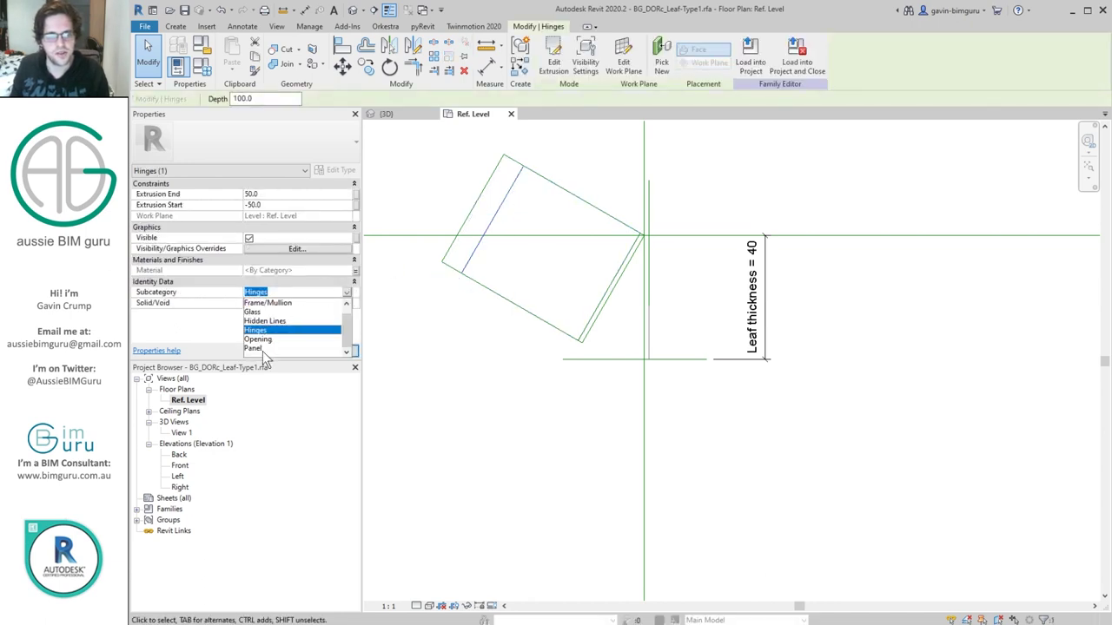
{"action": "left_click", "coordinate": [262, 347]}
{"action": "left_click", "coordinate": [336, 351]}
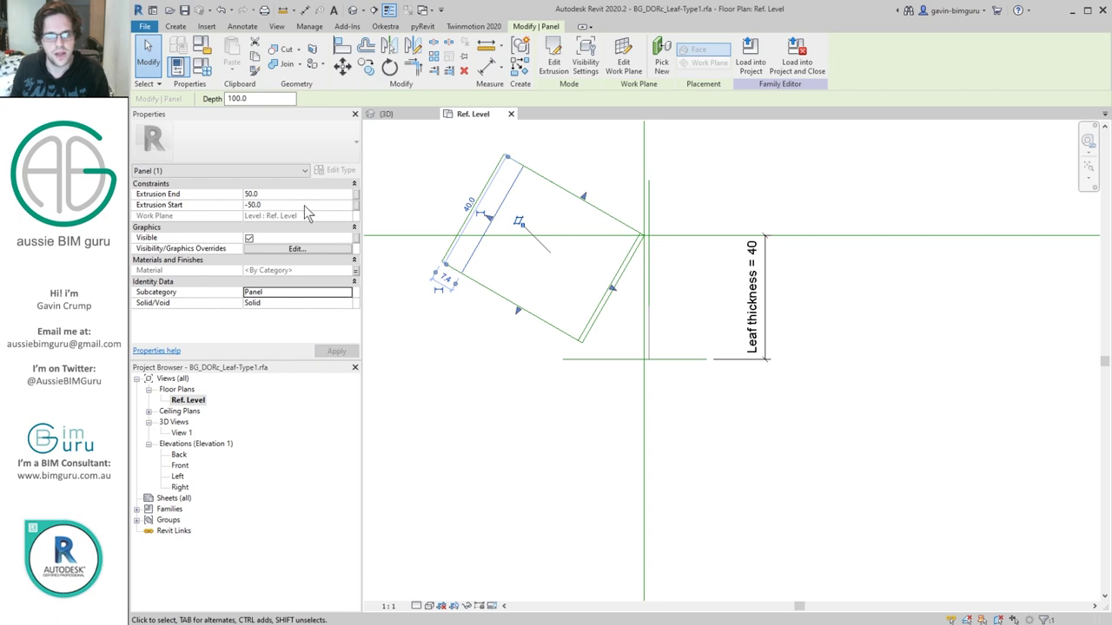
- Open the Front elevation and delete the reference plane below the Ref. Level
{"action": "double_click", "coordinate": [181, 466]}
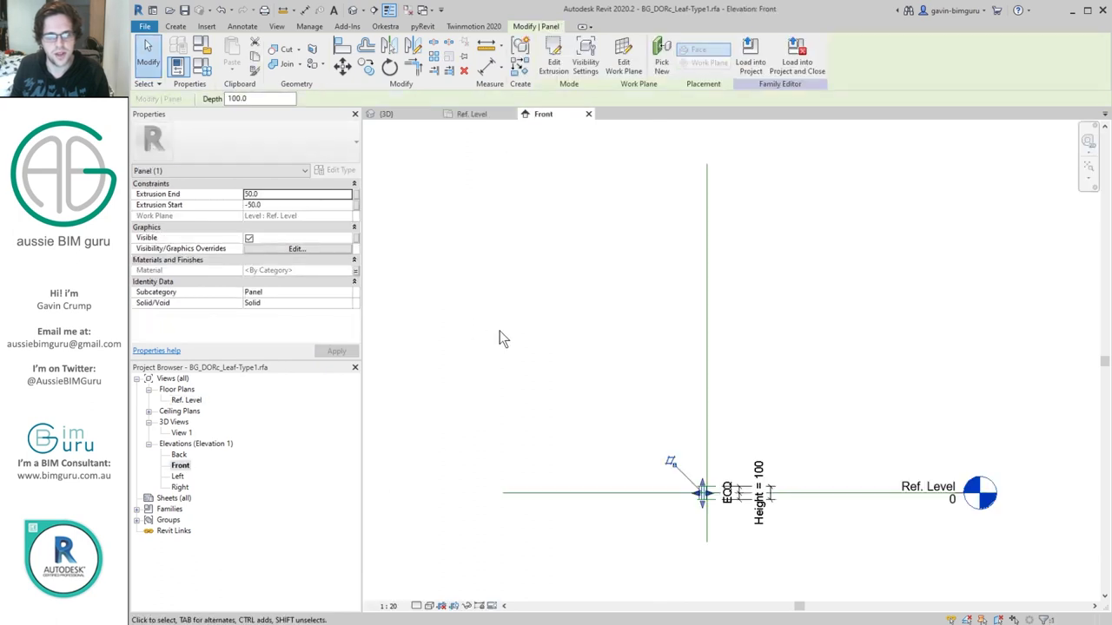
{"action": "key", "text": "Escape"}
{"action": "scroll", "coordinate": [721, 508], "scroll_direction": "up", "scroll_amount": 4}
{"action": "scroll", "coordinate": [723, 505], "scroll_direction": "up", "scroll_amount": 2}
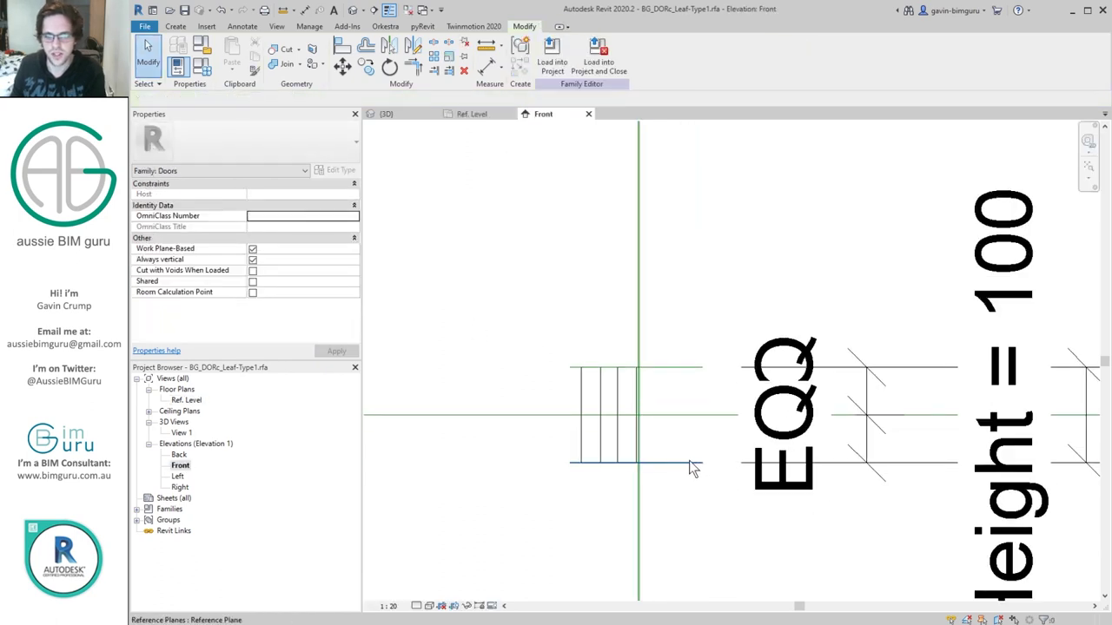
{"action": "left_click", "coordinate": [690, 463]}
{"action": "key", "text": "Delete"}
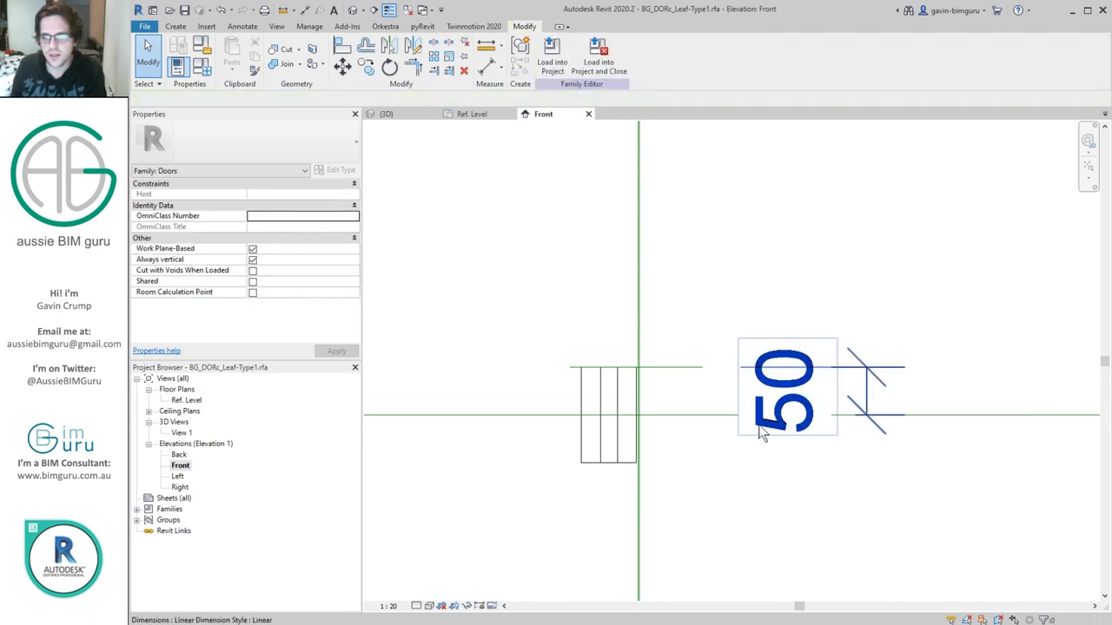
- Label the remaining vertical dimension between the Ref. Level and the upper reference plane with the Height parameter
{"action": "left_click", "coordinate": [729, 350]}
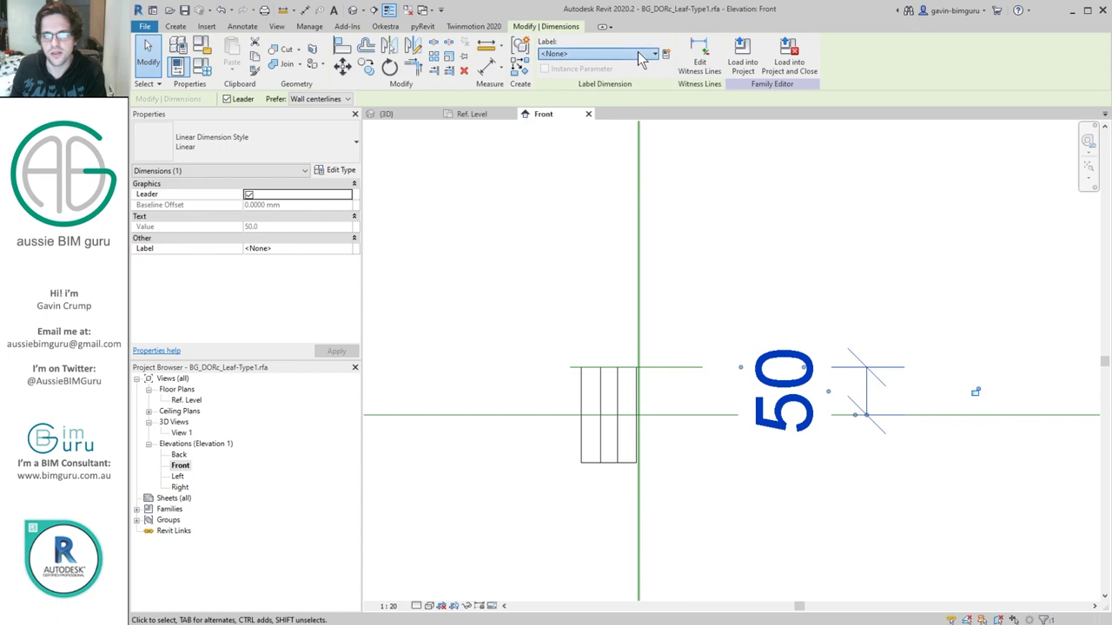
{"action": "left_click", "coordinate": [639, 54]}
{"action": "left_click", "coordinate": [584, 109]}
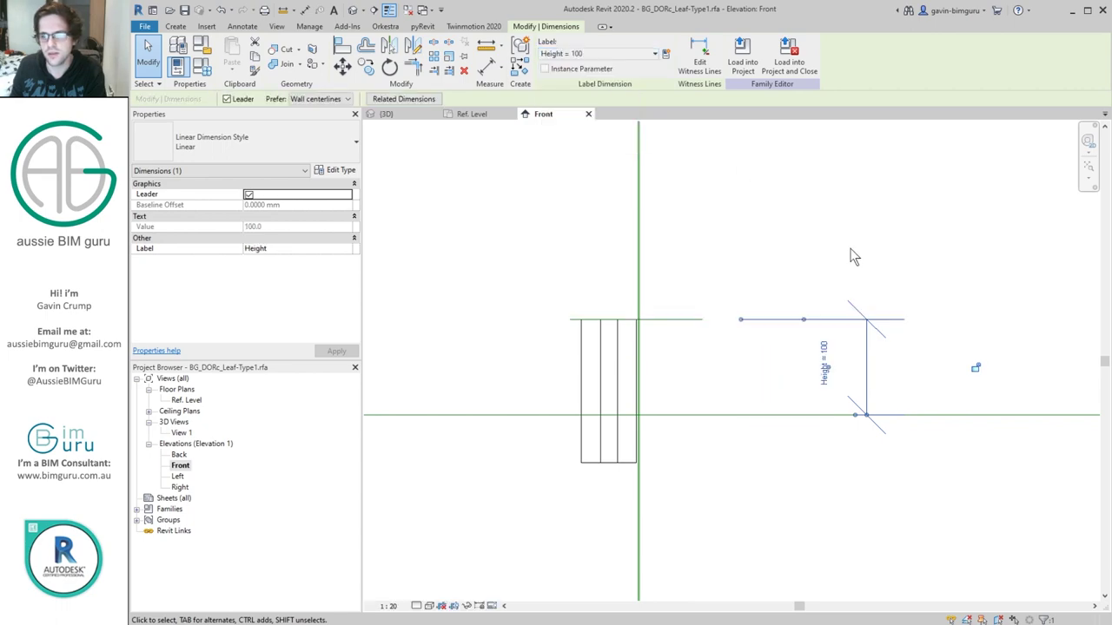
- Set the family's Height to 2040, clear the Width formula and set Width to 920
{"action": "left_click", "coordinate": [201, 68]}
{"action": "left_click", "coordinate": [513, 264]}
{"action": "type", "text": "2040.0"}
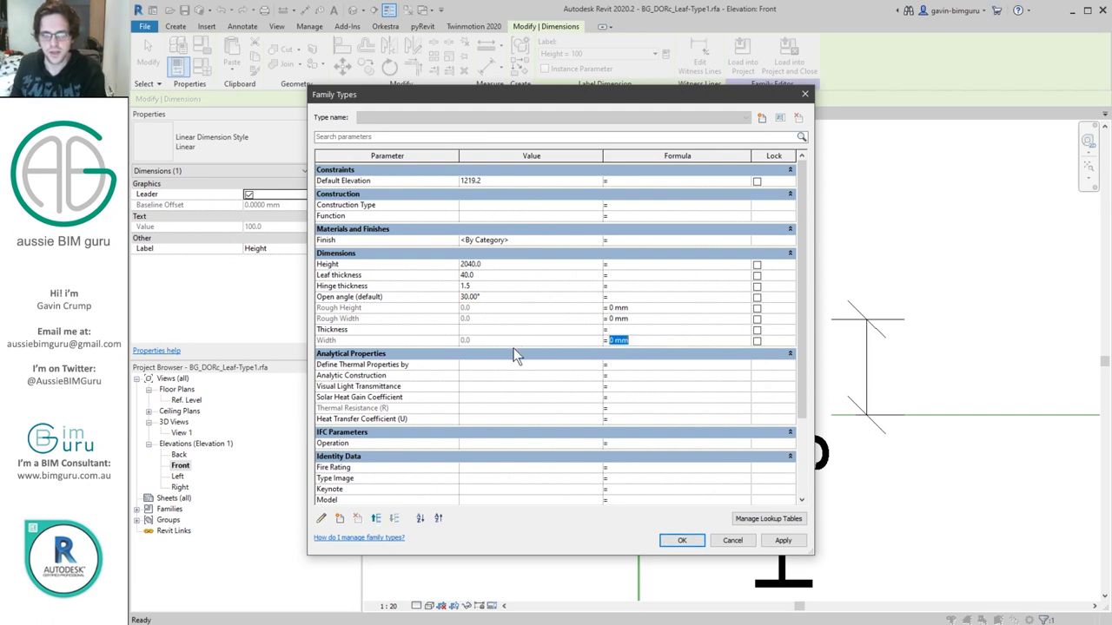
{"action": "key", "text": "BackSpace"}
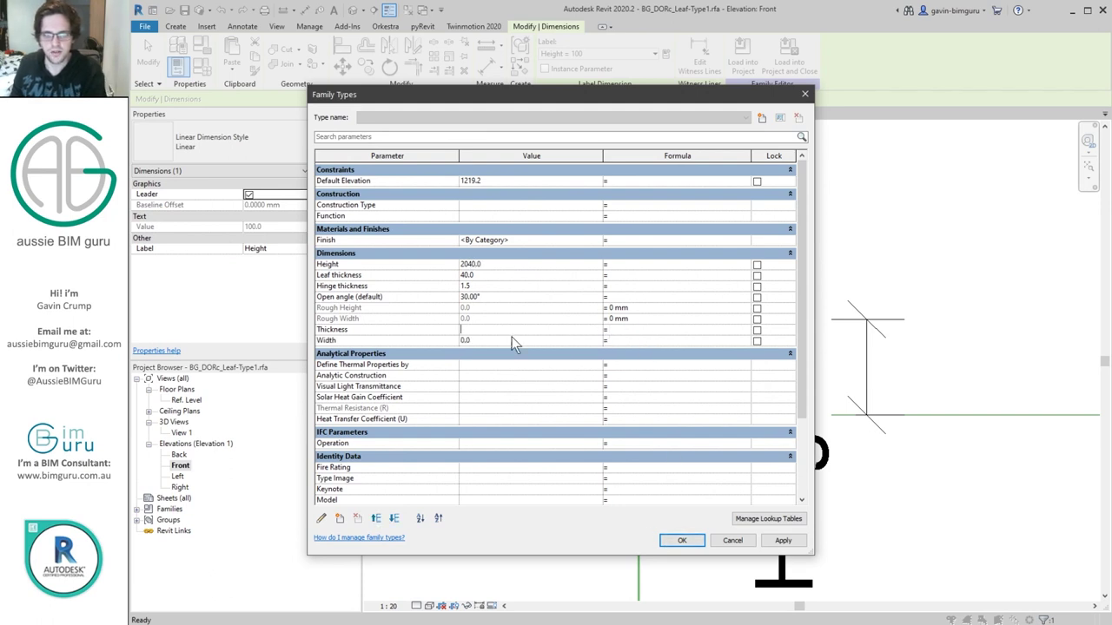
{"action": "left_click", "coordinate": [512, 340]}
{"action": "type", "text": "902"}
{"action": "key", "text": "BackSpace"}
{"action": "key", "text": "BackSpace"}
{"action": "type", "text": "2"}
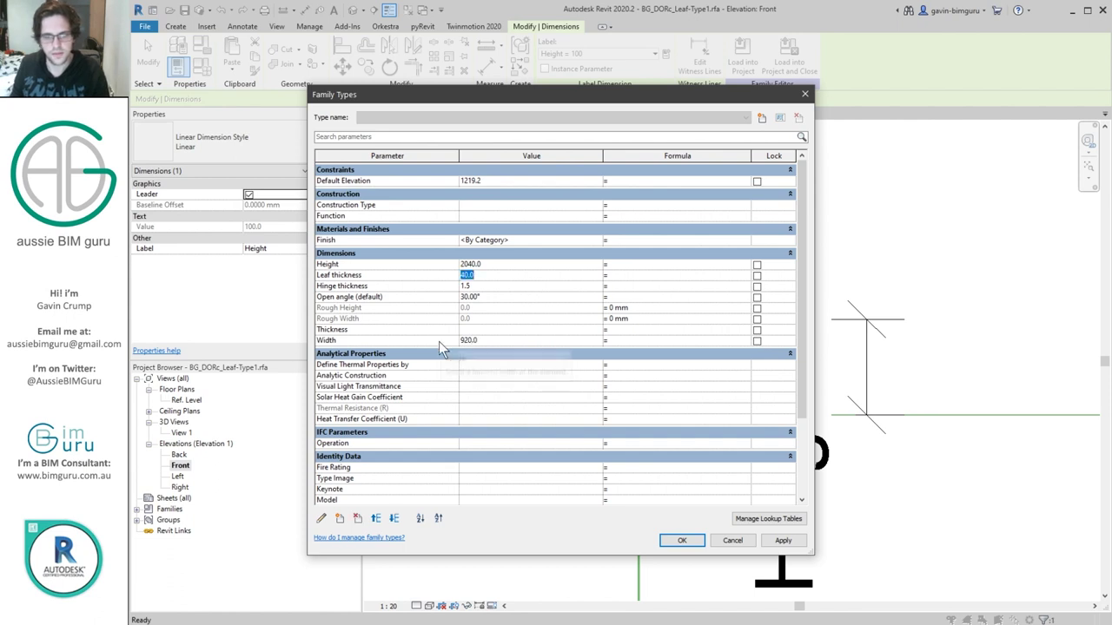
{"action": "left_click", "coordinate": [685, 541]}
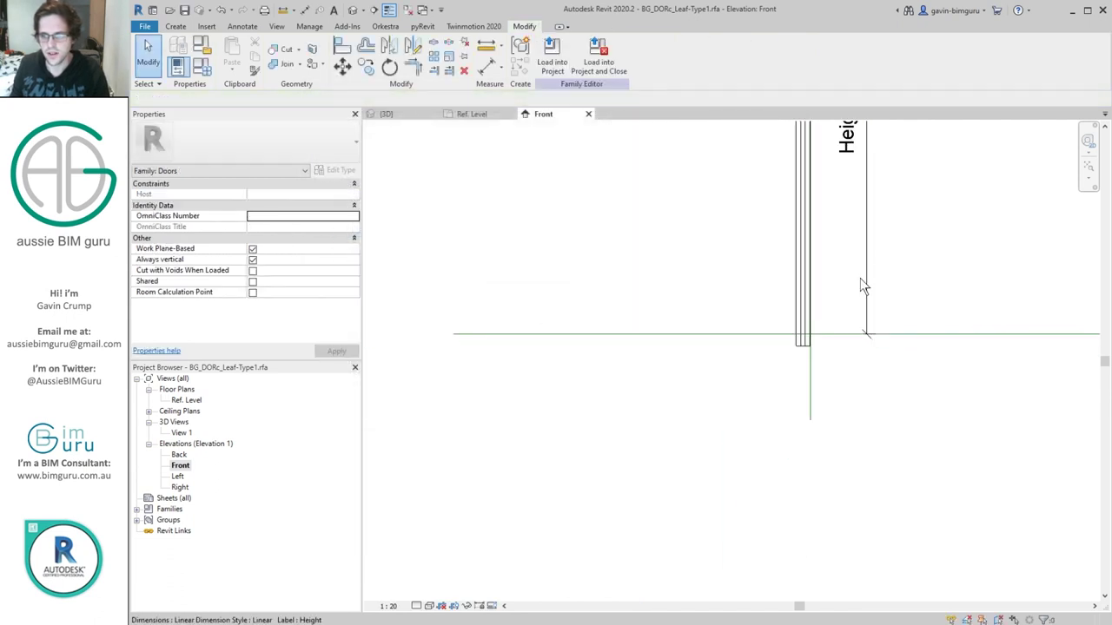
- Make the Height parameter on the vertical dimension an instance parameter
{"action": "left_click", "coordinate": [867, 299]}
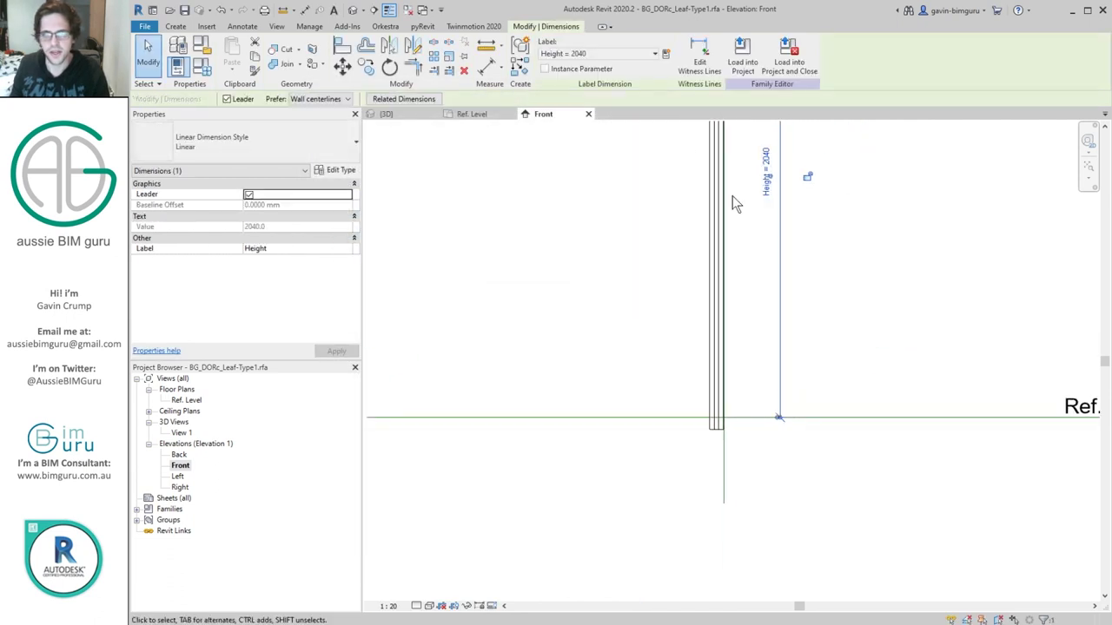
{"action": "left_click", "coordinate": [544, 69]}
{"action": "left_click", "coordinate": [628, 281]}
{"action": "scroll", "coordinate": [695, 277], "scroll_direction": "up", "scroll_amount": 3}
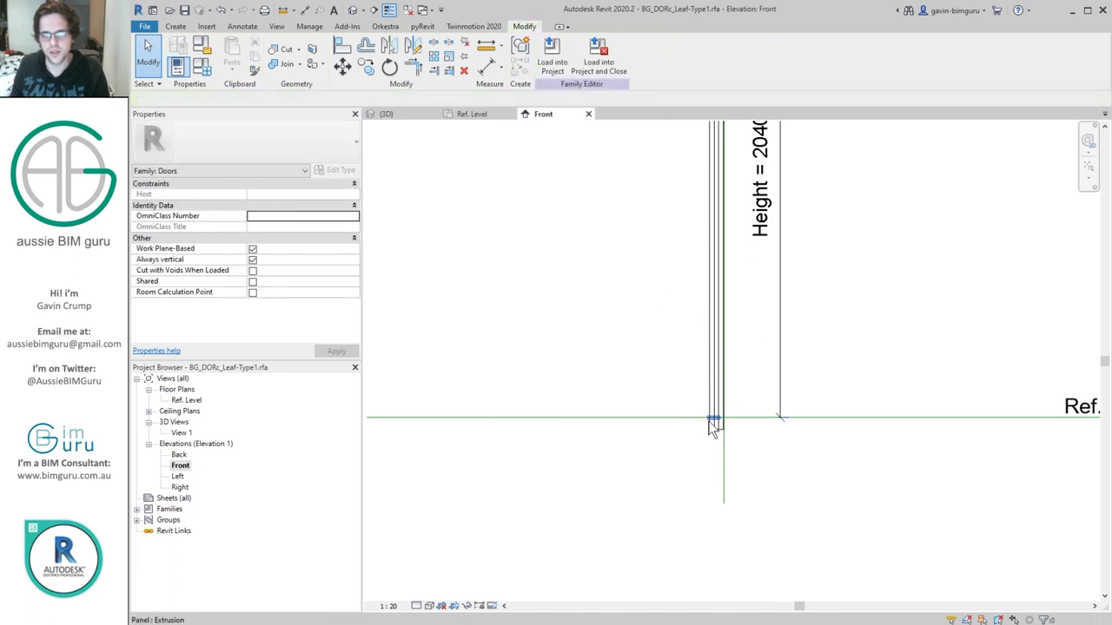
{"action": "scroll", "coordinate": [753, 433], "scroll_direction": "down", "scroll_amount": 3}
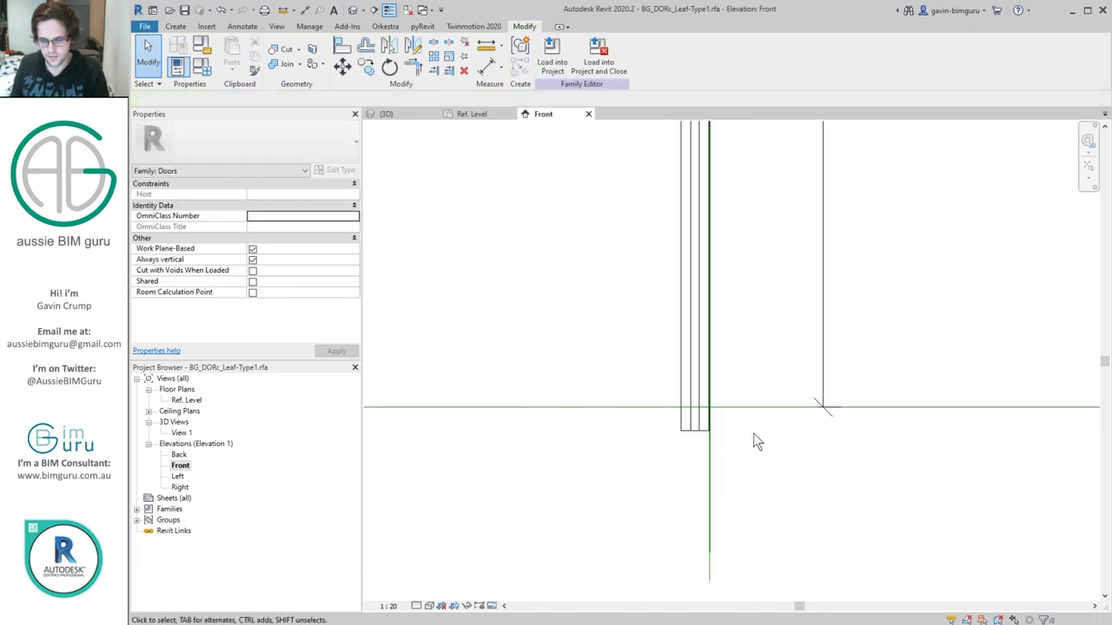
- Pull the leaf panel extrusion's top down off the upper reference plane and associate its Extrusion End with the Height parameter
{"action": "left_click", "coordinate": [688, 355]}
{"action": "scroll", "coordinate": [675, 304], "scroll_direction": "up", "scroll_amount": 3}
{"action": "scroll", "coordinate": [679, 410], "scroll_direction": "down", "scroll_amount": 3}
{"action": "scroll", "coordinate": [674, 173], "scroll_direction": "up", "scroll_amount": 2}
{"action": "left_click_drag", "start_coordinate": [674, 174], "coordinate": [646, 368]}
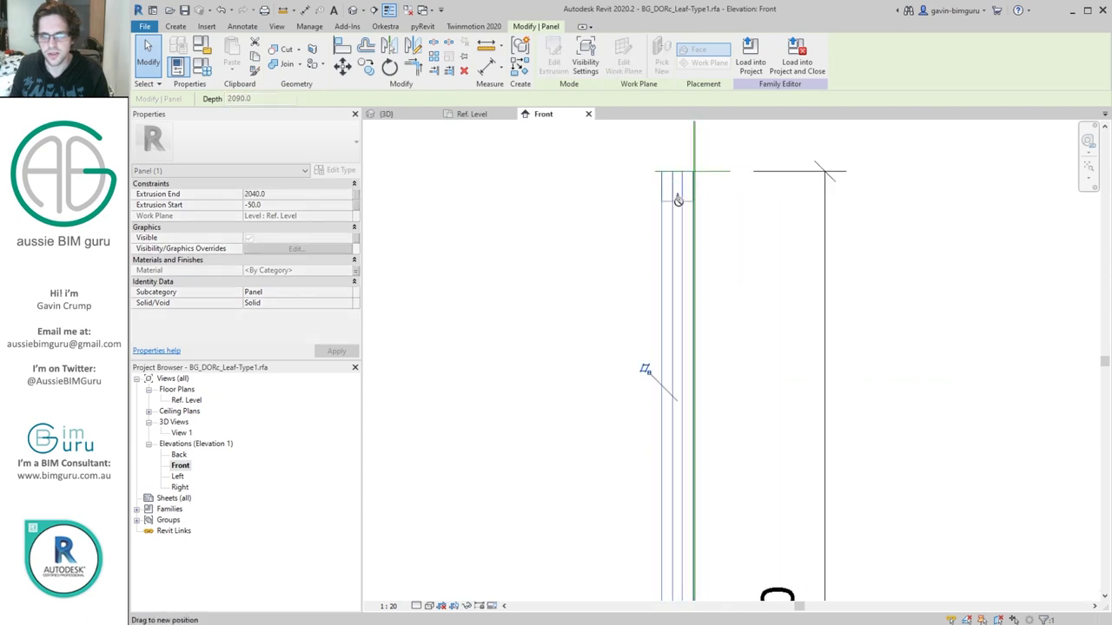
{"action": "left_click", "coordinate": [707, 607]}
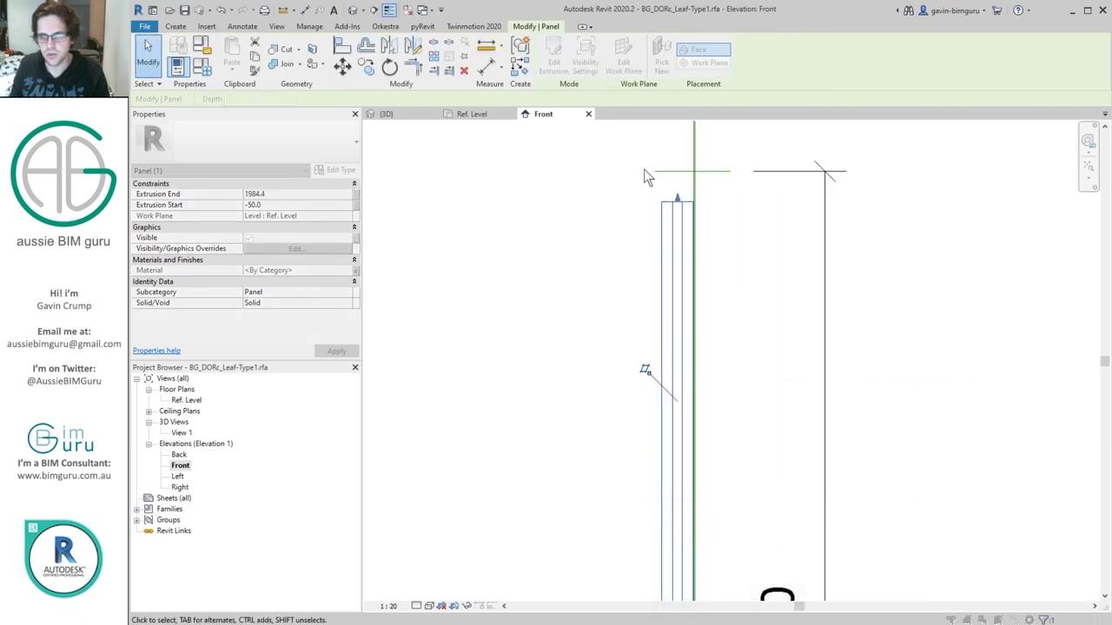
{"action": "left_click", "coordinate": [354, 193]}
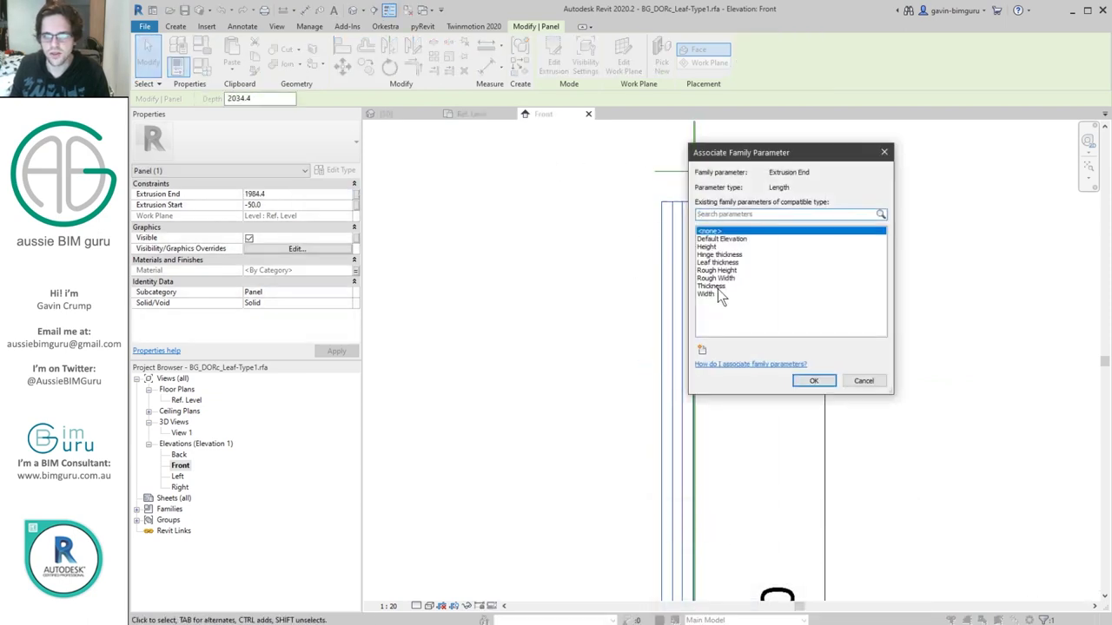
{"action": "left_click", "coordinate": [717, 246]}
{"action": "left_click", "coordinate": [814, 381]}
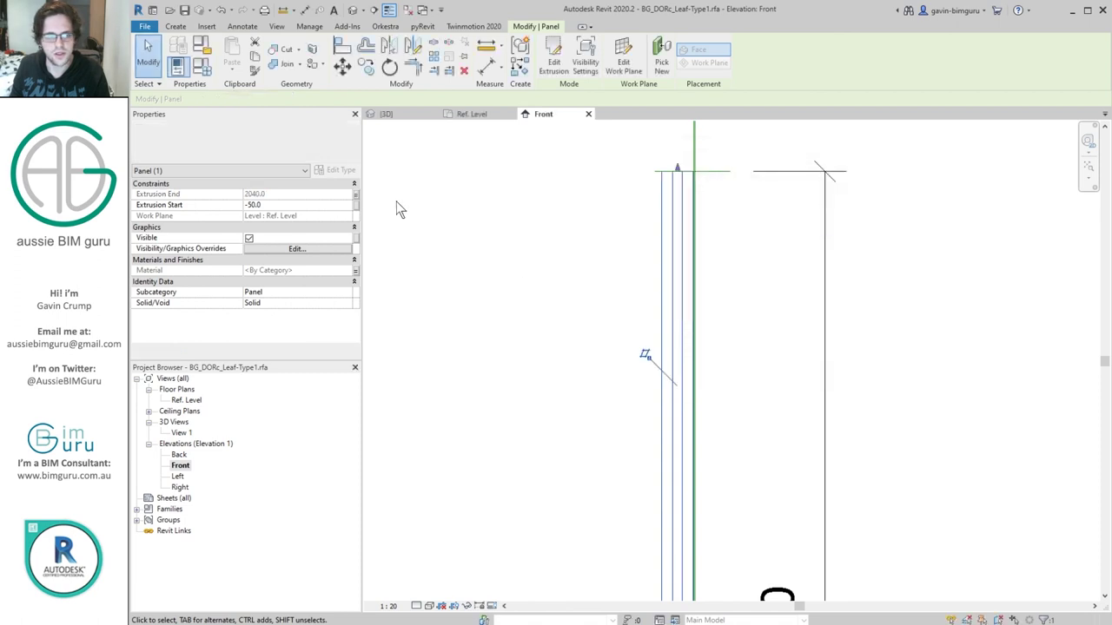
- Set the leaf panel's Extrusion Start to 0
{"action": "left_click", "coordinate": [304, 205]}
{"action": "type", "text": "0"}
{"action": "key", "text": "Return"}
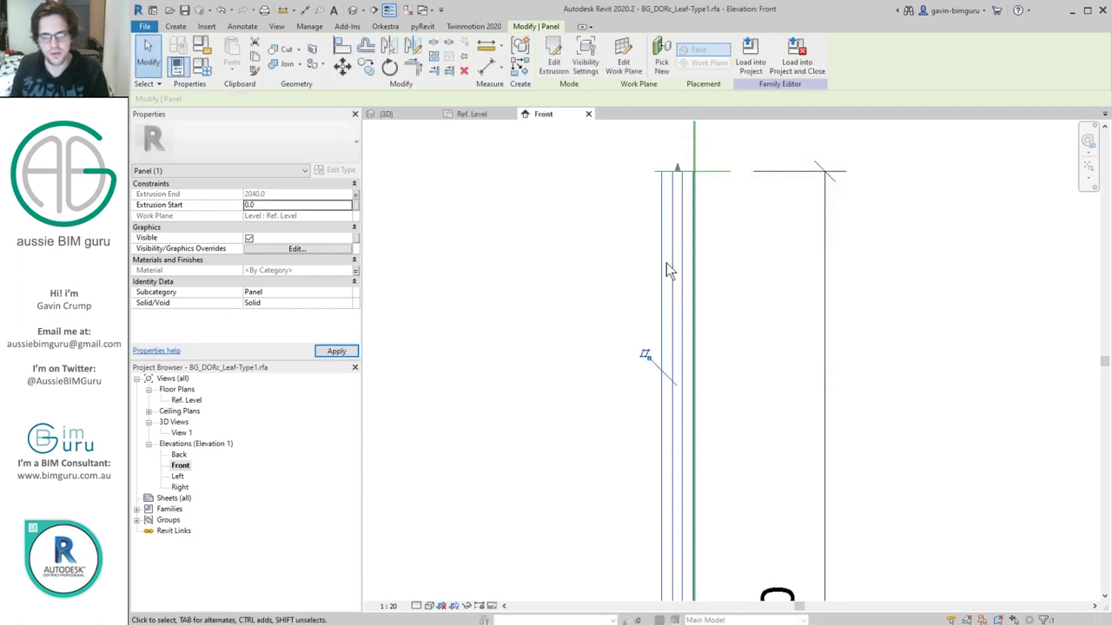
{"action": "scroll", "coordinate": [647, 468], "scroll_direction": "down", "scroll_amount": 3}
{"action": "scroll", "coordinate": [645, 500], "scroll_direction": "up", "scroll_amount": 5}
{"action": "scroll", "coordinate": [644, 499], "scroll_direction": "up", "scroll_amount": 2}
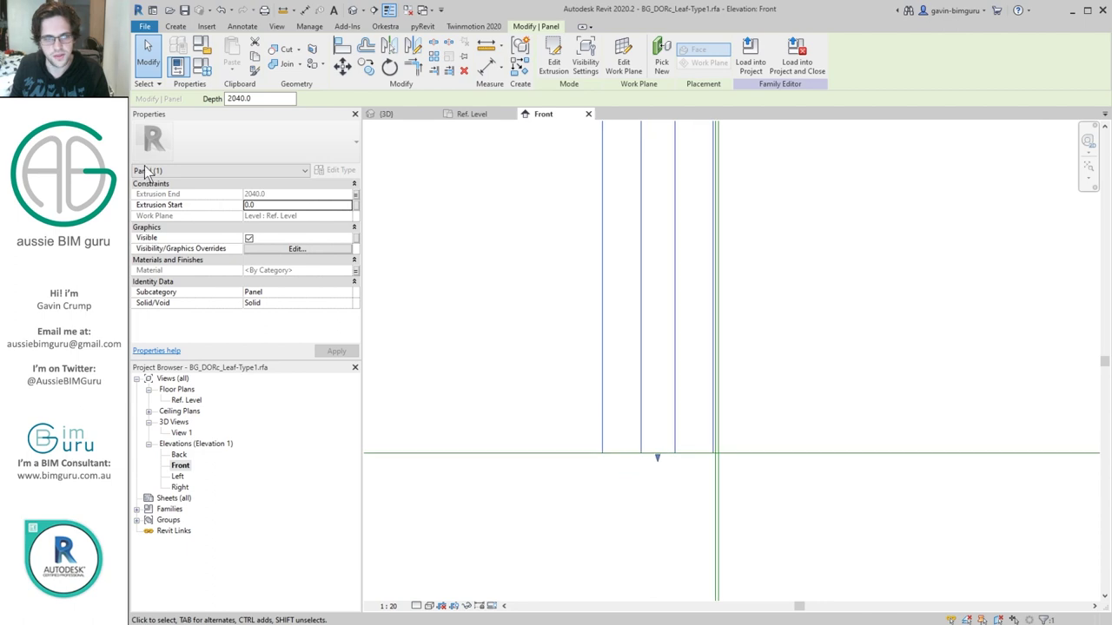
- Create a length family parameter named Undercut and associate the leaf panel's Extrusion Start with it
{"action": "left_click", "coordinate": [881, 294]}
{"action": "left_click", "coordinate": [675, 379]}
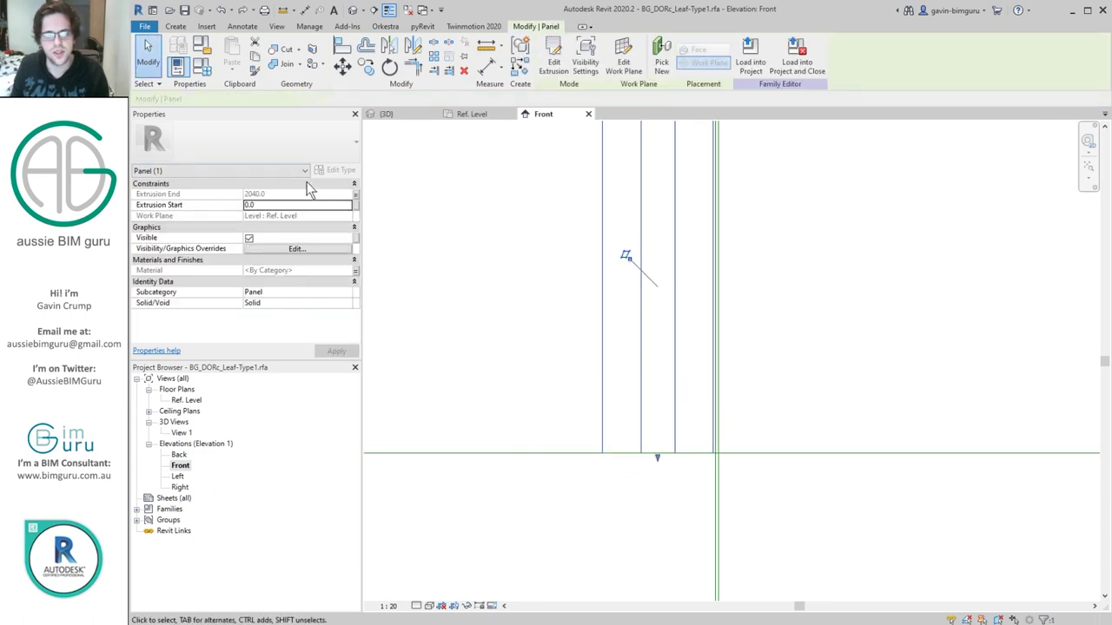
{"action": "left_click", "coordinate": [355, 205]}
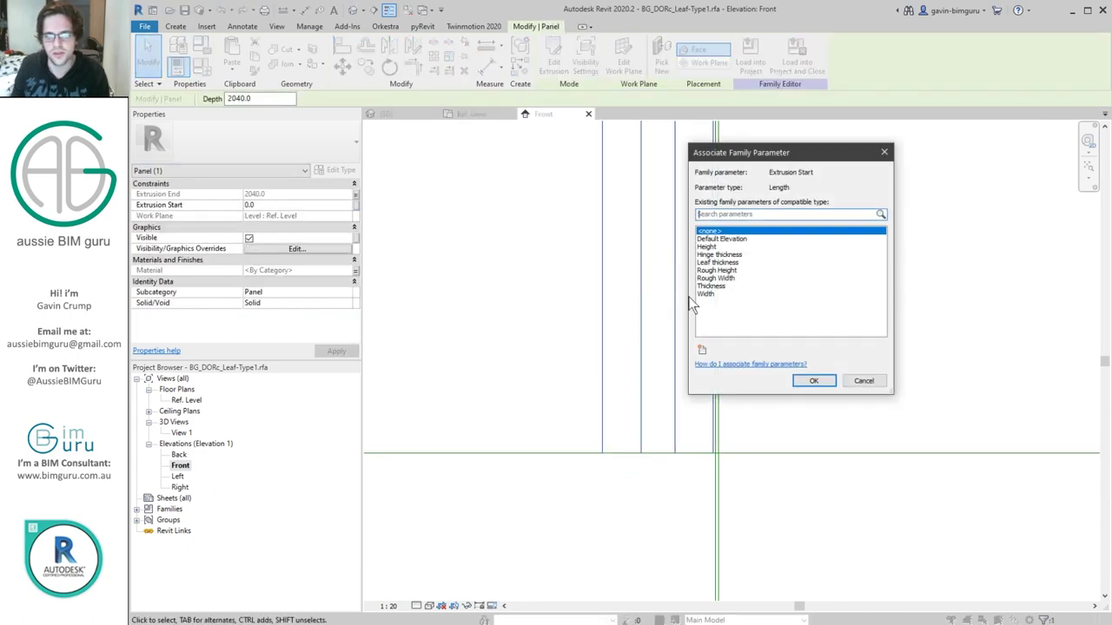
{"action": "left_click", "coordinate": [702, 351]}
{"action": "type", "text": "Undercut"}
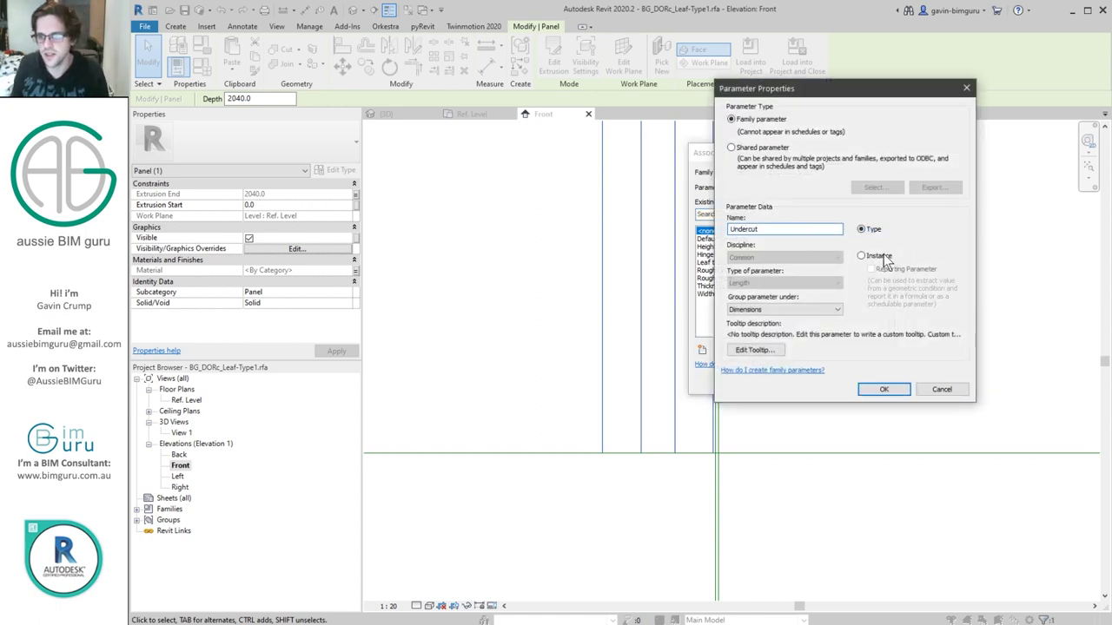
{"action": "left_click", "coordinate": [884, 389]}
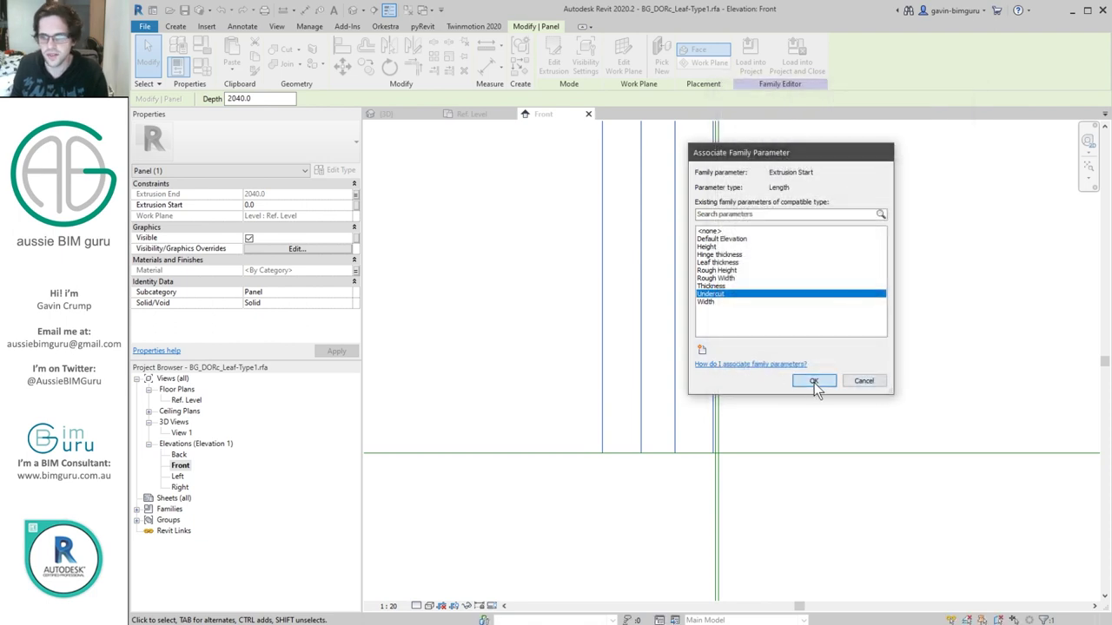
{"action": "left_click", "coordinate": [811, 381]}
{"action": "scroll", "coordinate": [742, 421], "scroll_direction": "down", "scroll_amount": 2}
{"action": "scroll", "coordinate": [738, 414], "scroll_direction": "up", "scroll_amount": 5}
{"action": "middle_click_drag", "start_coordinate": [737, 414], "coordinate": [697, 431]}
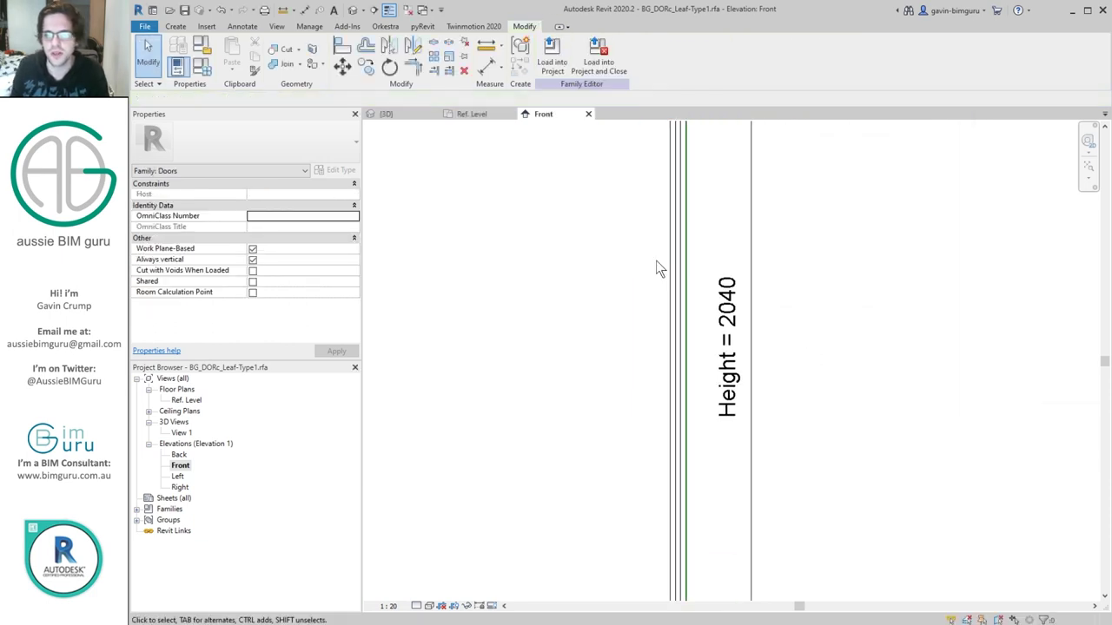
- Open the Ref. Level floor plan and temporarily hide the angled leaf panel extrusion
{"action": "double_click", "coordinate": [178, 402]}
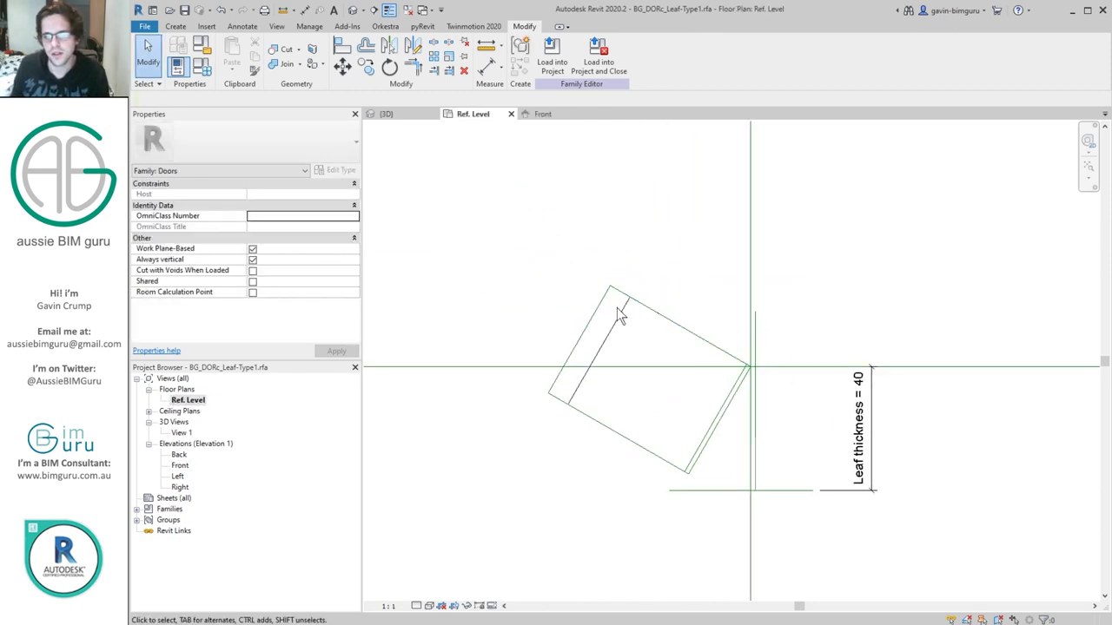
{"action": "left_click", "coordinate": [616, 307]}
{"action": "left_click", "coordinate": [467, 605]}
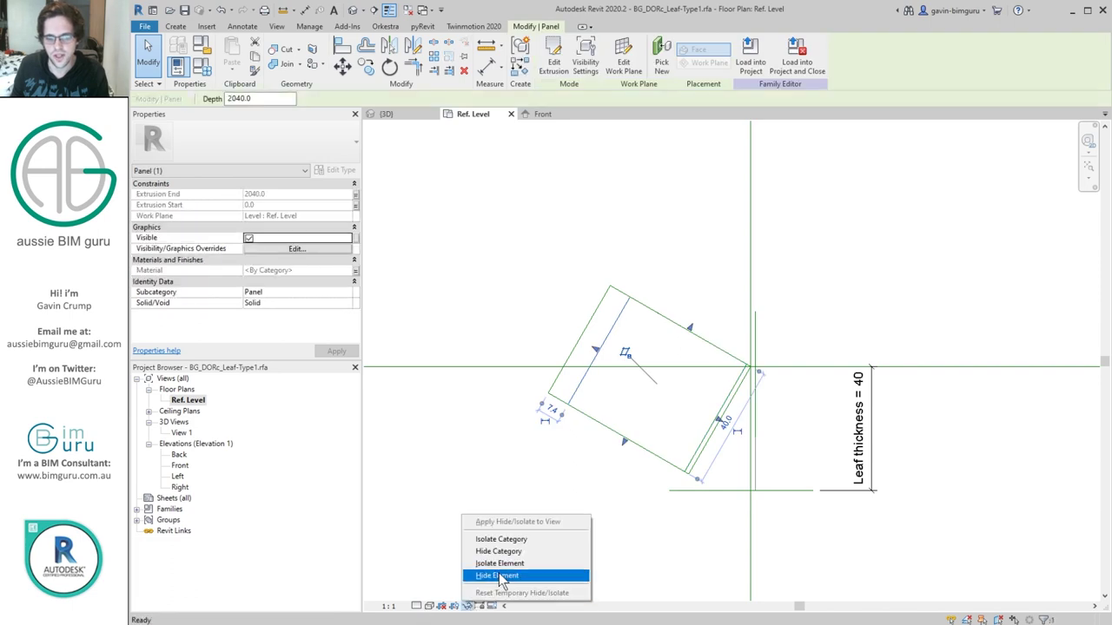
{"action": "left_click", "coordinate": [500, 576]}
{"action": "scroll", "coordinate": [677, 313], "scroll_direction": "up", "scroll_amount": 4}
{"action": "scroll", "coordinate": [675, 318], "scroll_direction": "up", "scroll_amount": 2}
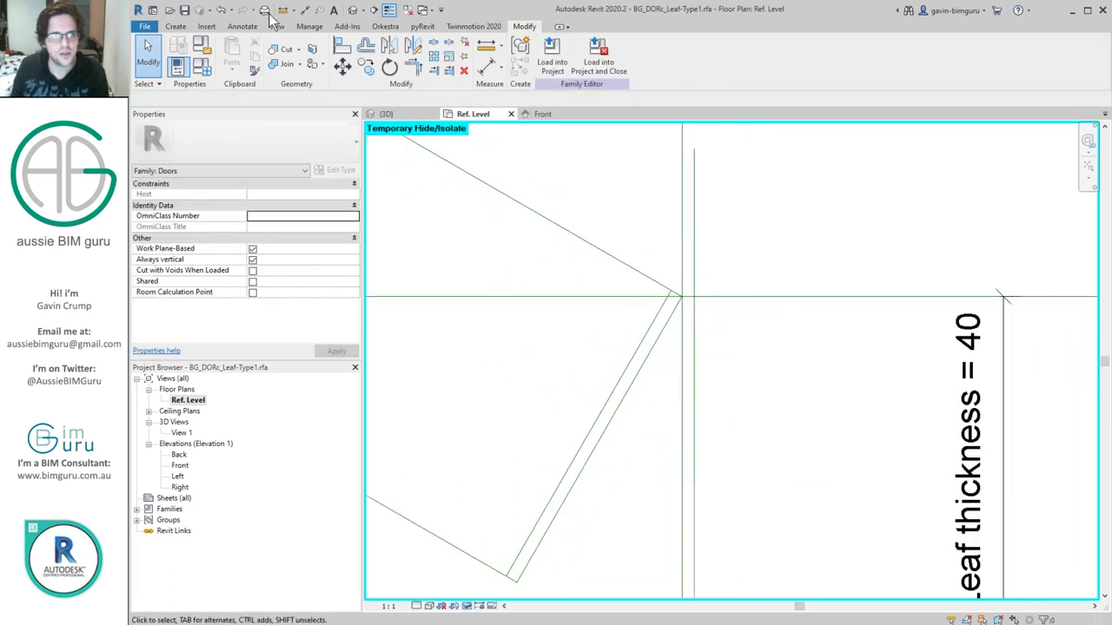
- Place two angular dimensions from the Center (Left/Right) reference plane, one to each of the two parallel hinge-side reference lines
{"action": "left_click", "coordinate": [239, 26]}
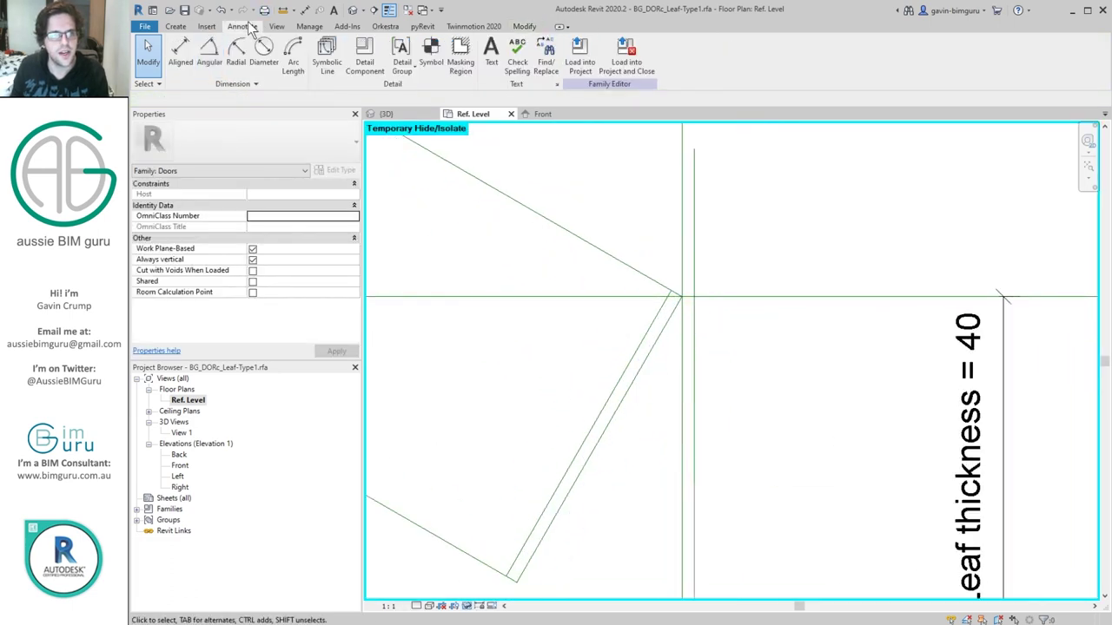
{"action": "left_click", "coordinate": [209, 70]}
{"action": "scroll", "coordinate": [615, 265], "scroll_direction": "down", "scroll_amount": 3}
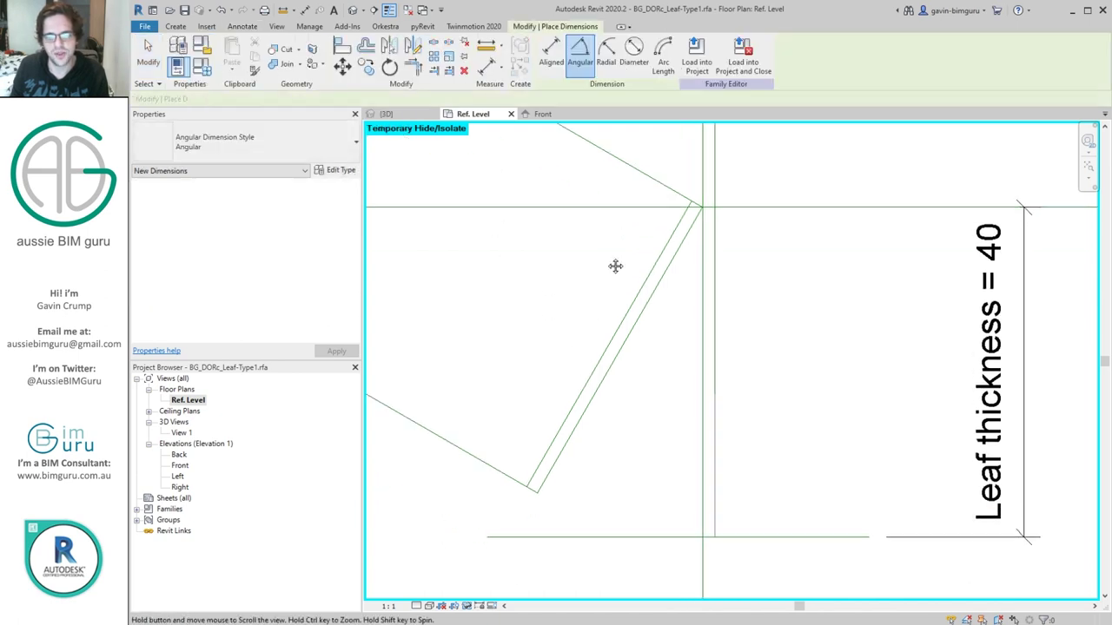
{"action": "left_click", "coordinate": [656, 198]}
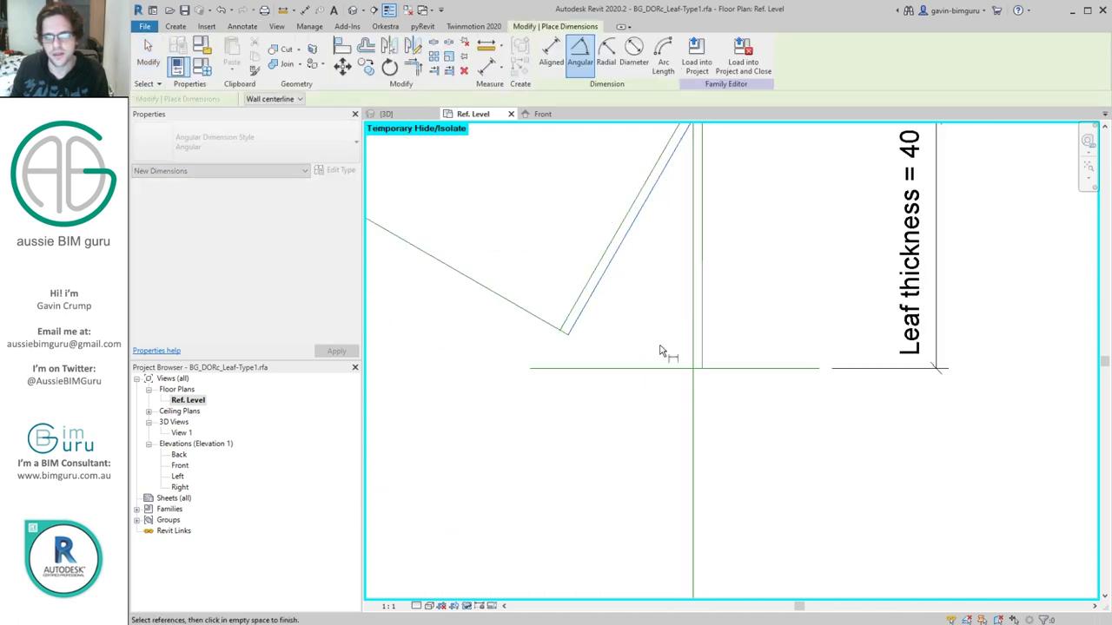
{"action": "left_click", "coordinate": [693, 416]}
{"action": "scroll", "coordinate": [686, 413], "scroll_direction": "down", "scroll_amount": 2}
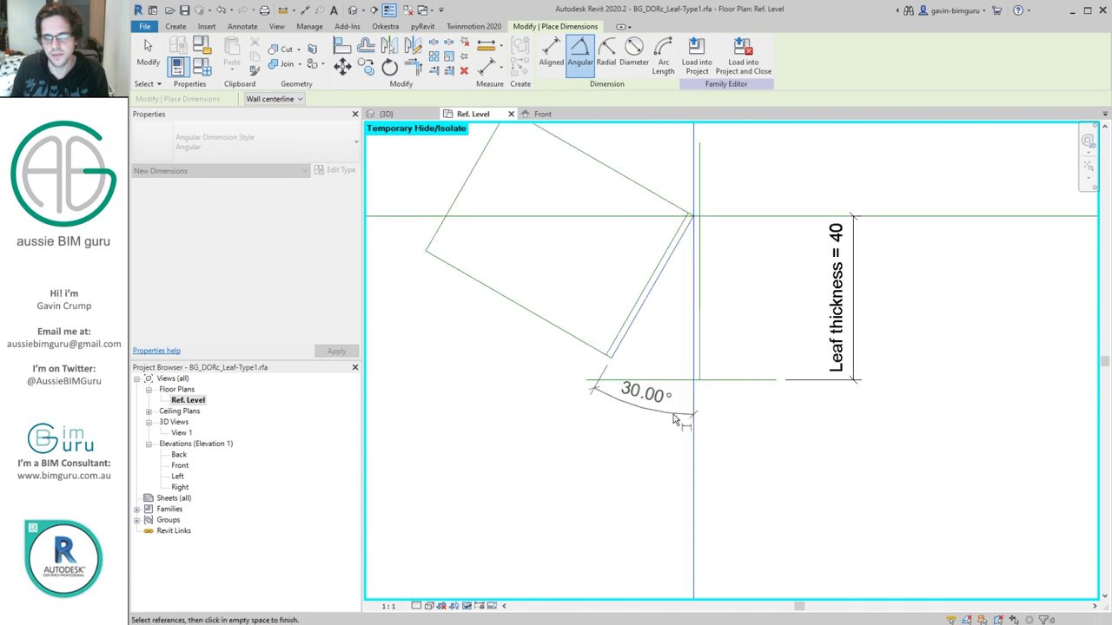
{"action": "left_click", "coordinate": [645, 449]}
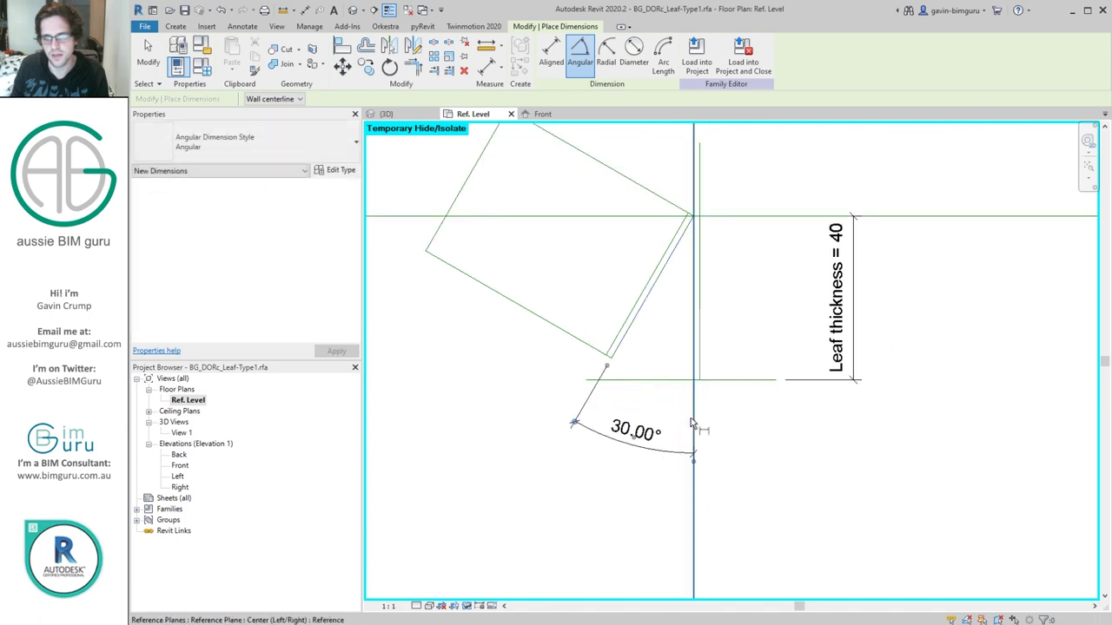
{"action": "left_click", "coordinate": [638, 311]}
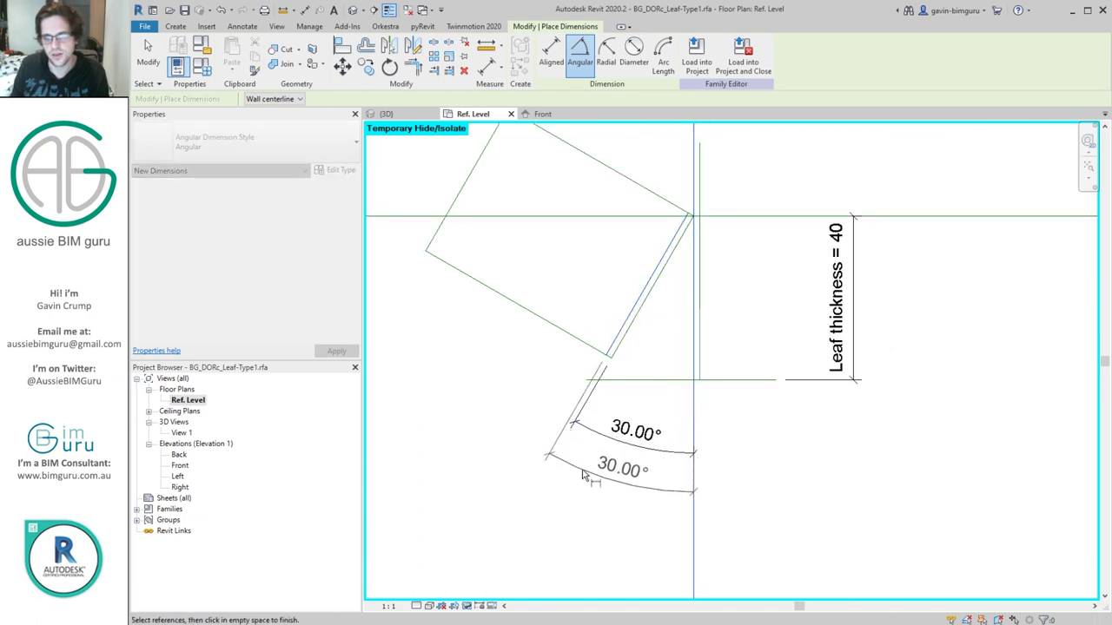
{"action": "left_click", "coordinate": [584, 478]}
{"action": "key", "text": "Escape"}
{"action": "key", "text": "Escape"}
- Label both angular dimensions with the Open angle parameter
{"action": "left_click", "coordinate": [624, 440]}
{"action": "left_click", "coordinate": [622, 472], "text": "ctrl"}
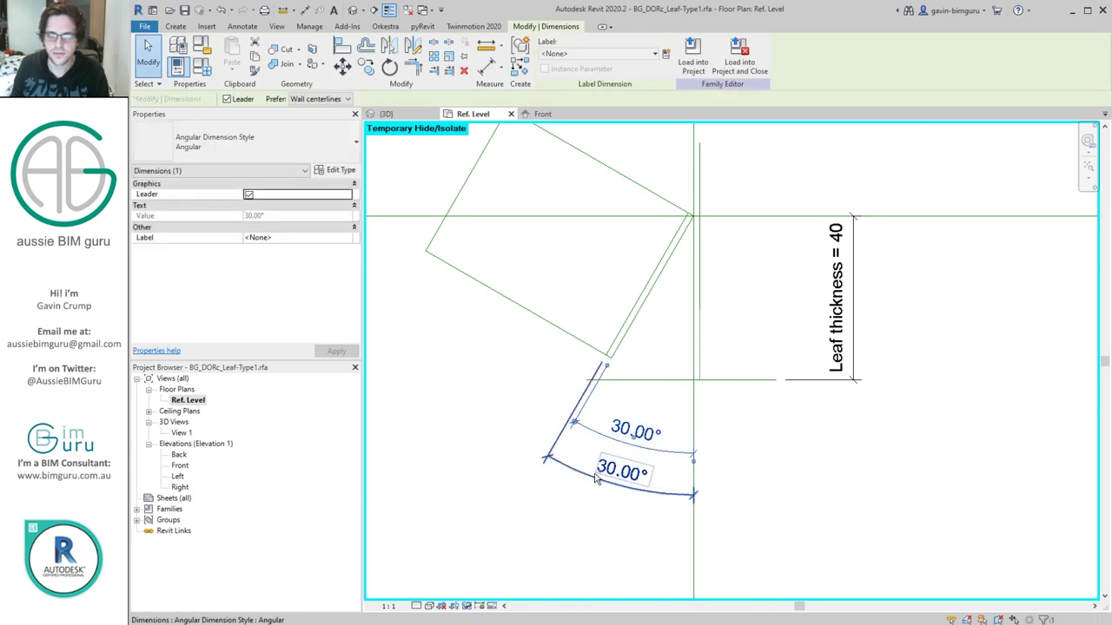
{"action": "left_click", "coordinate": [637, 54]}
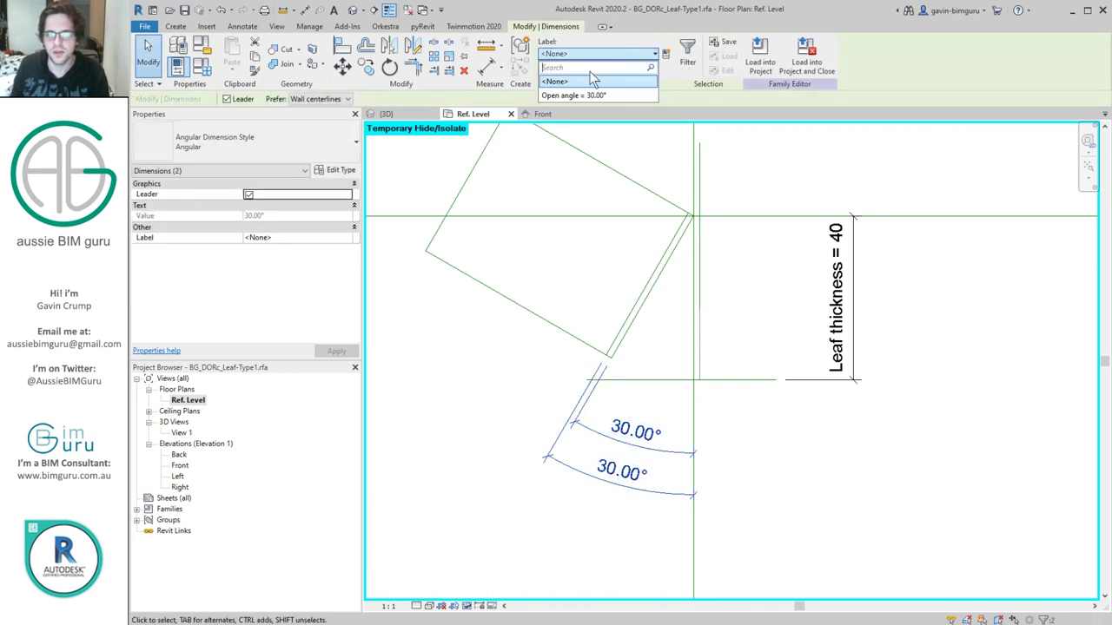
{"action": "left_click", "coordinate": [578, 96]}
{"action": "left_click", "coordinate": [756, 338]}
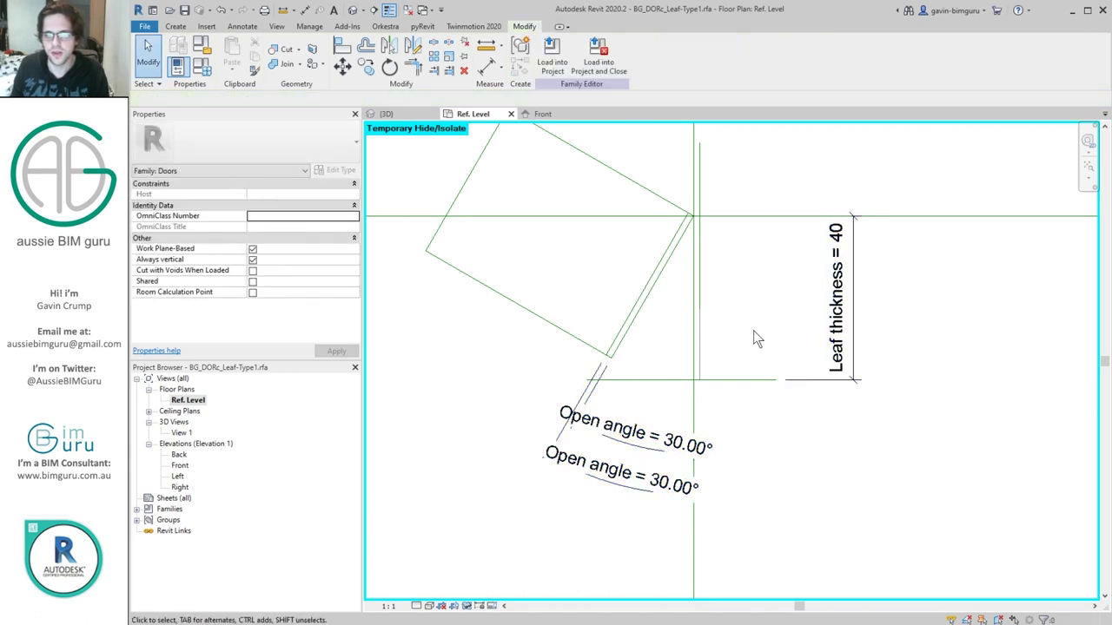
- Place angular dimensions from the outer hinge-side reference line to the leaf's lower and upper reference lines
{"action": "left_click", "coordinate": [240, 26]}
{"action": "left_click", "coordinate": [210, 54]}
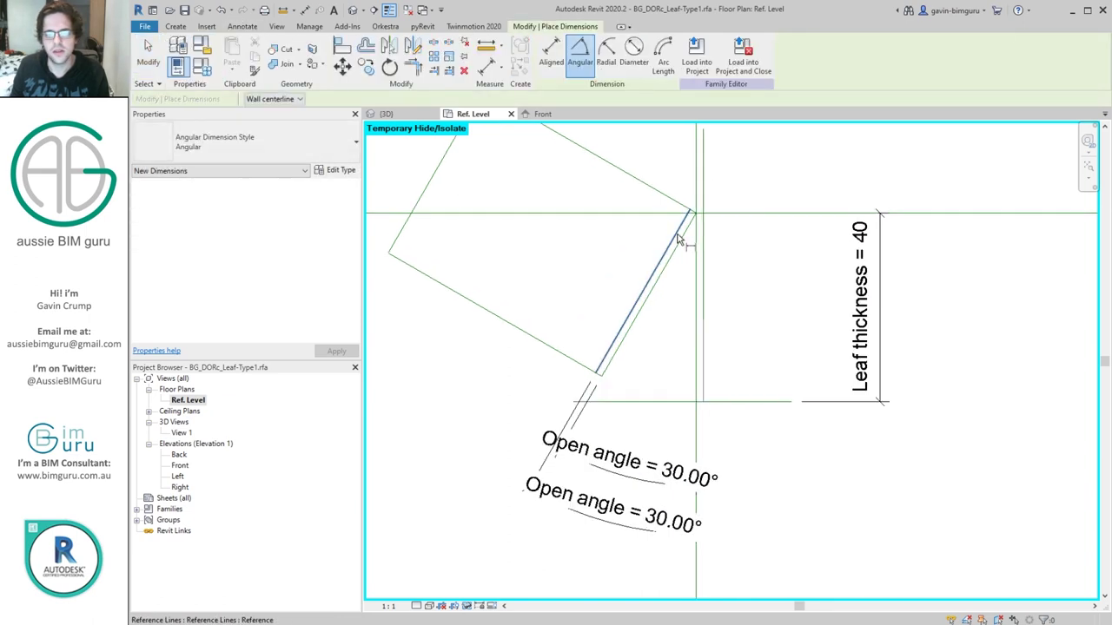
{"action": "scroll", "coordinate": [678, 241], "scroll_direction": "up", "scroll_amount": 1}
{"action": "left_click", "coordinate": [613, 356]}
{"action": "left_click", "coordinate": [542, 387]}
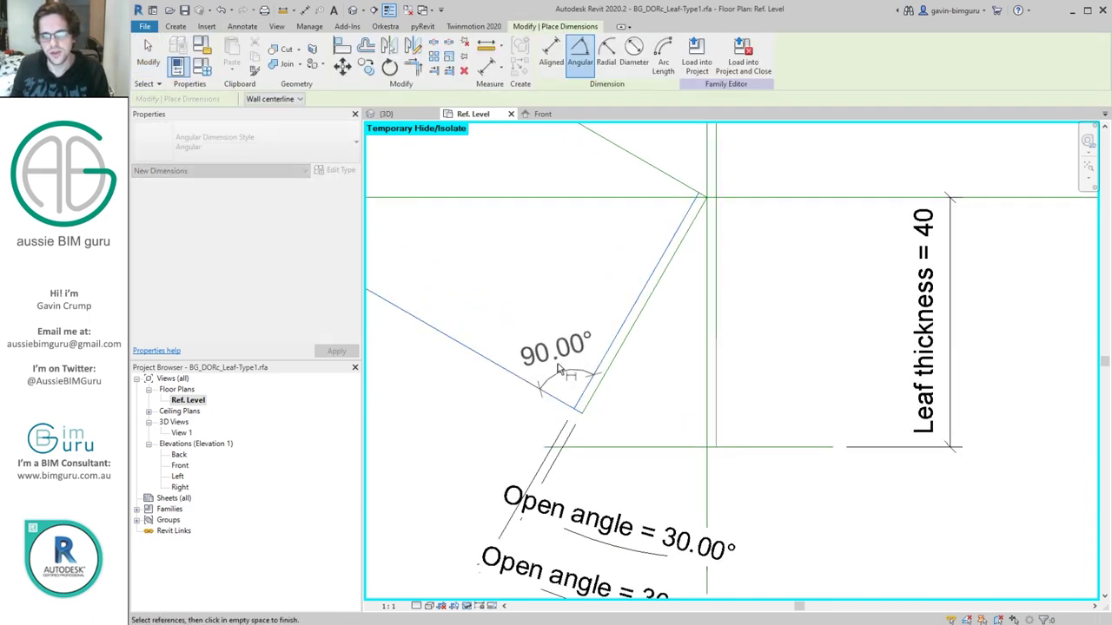
{"action": "left_click", "coordinate": [564, 380]}
{"action": "scroll", "coordinate": [563, 378], "scroll_direction": "down", "scroll_amount": 1}
{"action": "scroll", "coordinate": [643, 250], "scroll_direction": "up", "scroll_amount": 1}
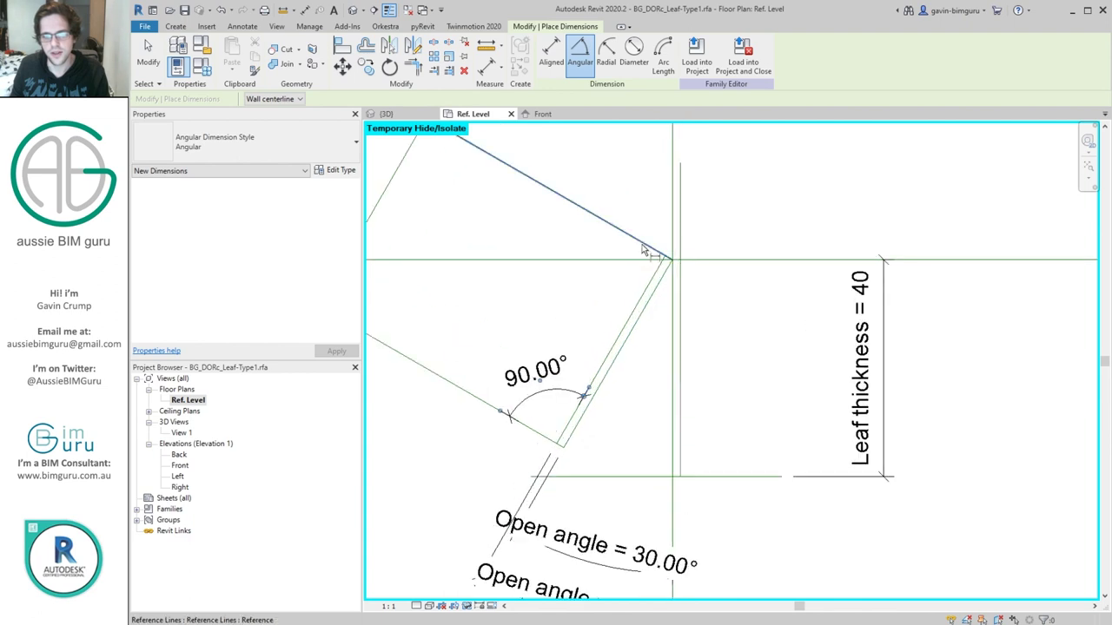
{"action": "scroll", "coordinate": [608, 348], "scroll_direction": "up", "scroll_amount": 1}
{"action": "left_click", "coordinate": [545, 393]}
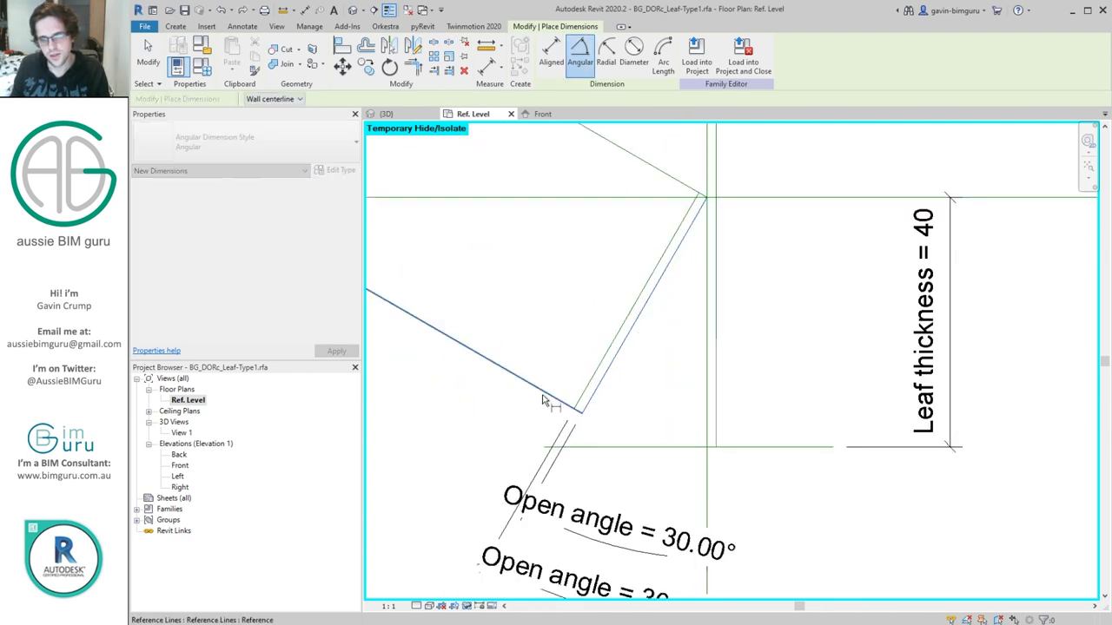
{"action": "left_click", "coordinate": [583, 343]}
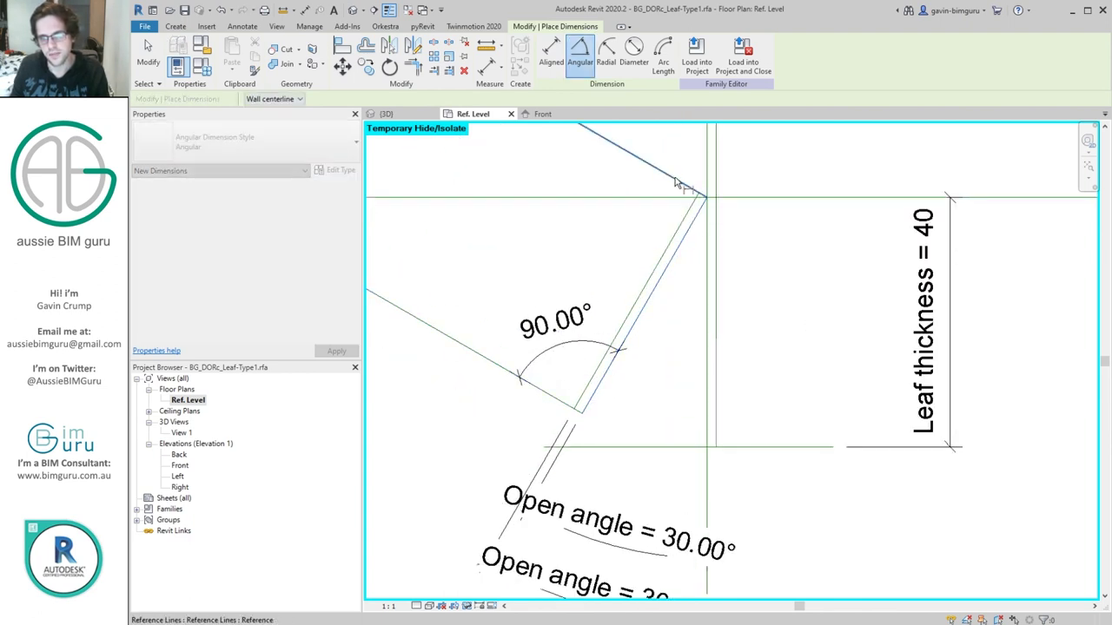
{"action": "left_click", "coordinate": [672, 185]}
{"action": "left_click", "coordinate": [658, 233]}
- Add angular dimensions from the leaf's lower reference line to the inner hinge-side line and to the far end line
{"action": "left_click", "coordinate": [489, 365]}
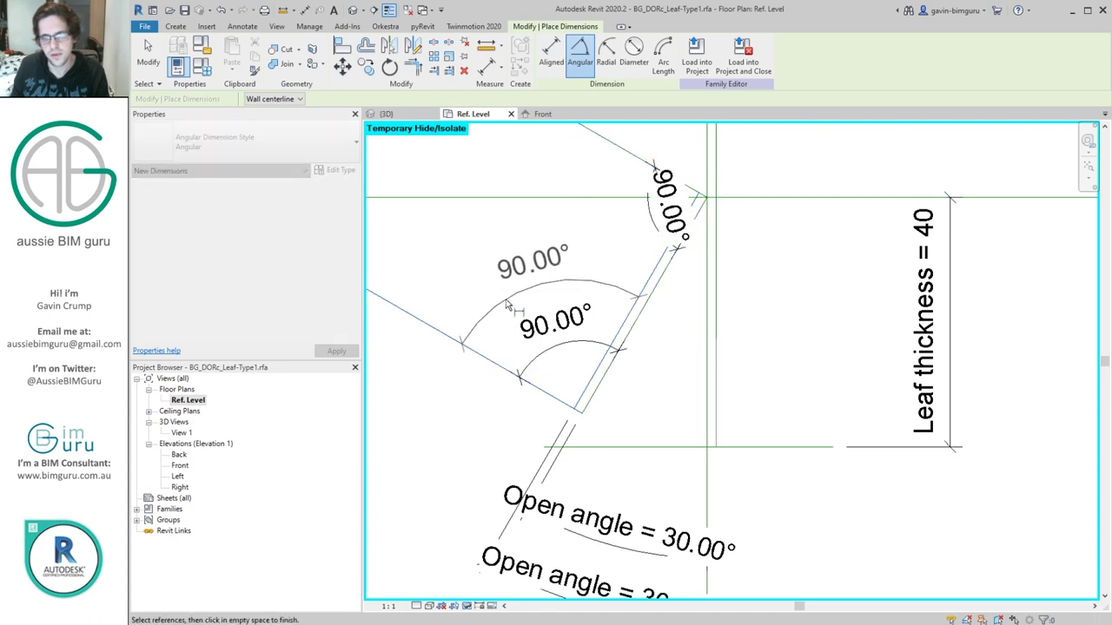
{"action": "middle_click_drag", "start_coordinate": [503, 268], "coordinate": [816, 365]}
{"action": "left_click", "coordinate": [630, 318]}
{"action": "left_click", "coordinate": [695, 330]}
{"action": "key", "text": "Escape"}
- Lock the 90° angular dimension at the far end of the leaf
{"action": "scroll", "coordinate": [748, 307], "scroll_direction": "down", "scroll_amount": 6}
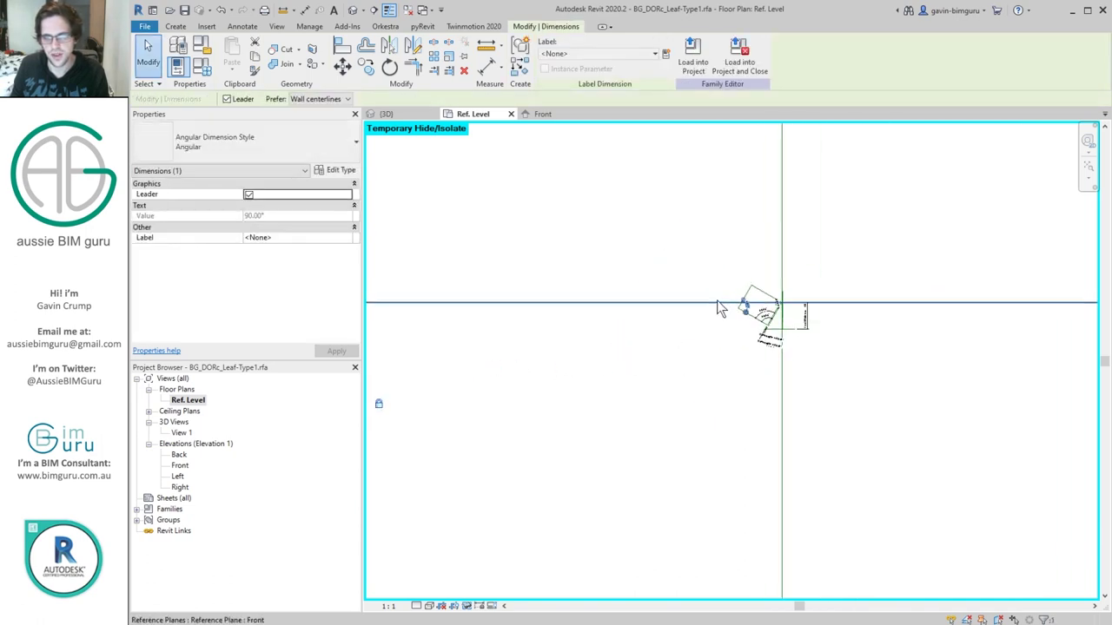
{"action": "scroll", "coordinate": [747, 312], "scroll_direction": "up", "scroll_amount": 5}
{"action": "key", "text": "Escape"}
{"action": "scroll", "coordinate": [786, 304], "scroll_direction": "down", "scroll_amount": 4}
- Try to lock a 90° angular dimension at the hinge end of the leaf
{"action": "left_click", "coordinate": [786, 304]}
{"action": "scroll", "coordinate": [786, 304], "scroll_direction": "down", "scroll_amount": 2}
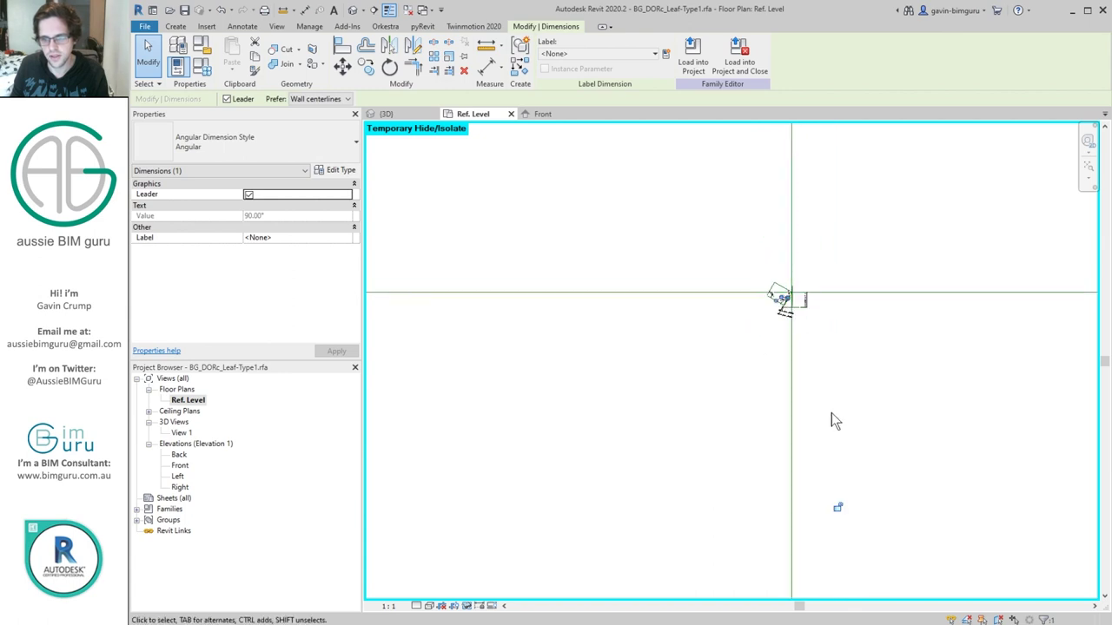
{"action": "scroll", "coordinate": [792, 345], "scroll_direction": "up", "scroll_amount": 5}
{"action": "key", "text": "Escape"}
{"action": "scroll", "coordinate": [749, 238], "scroll_direction": "down", "scroll_amount": 3}
{"action": "left_click", "coordinate": [749, 238]}
{"action": "scroll", "coordinate": [779, 376], "scroll_direction": "down", "scroll_amount": 2}
{"action": "left_click", "coordinate": [822, 502]}
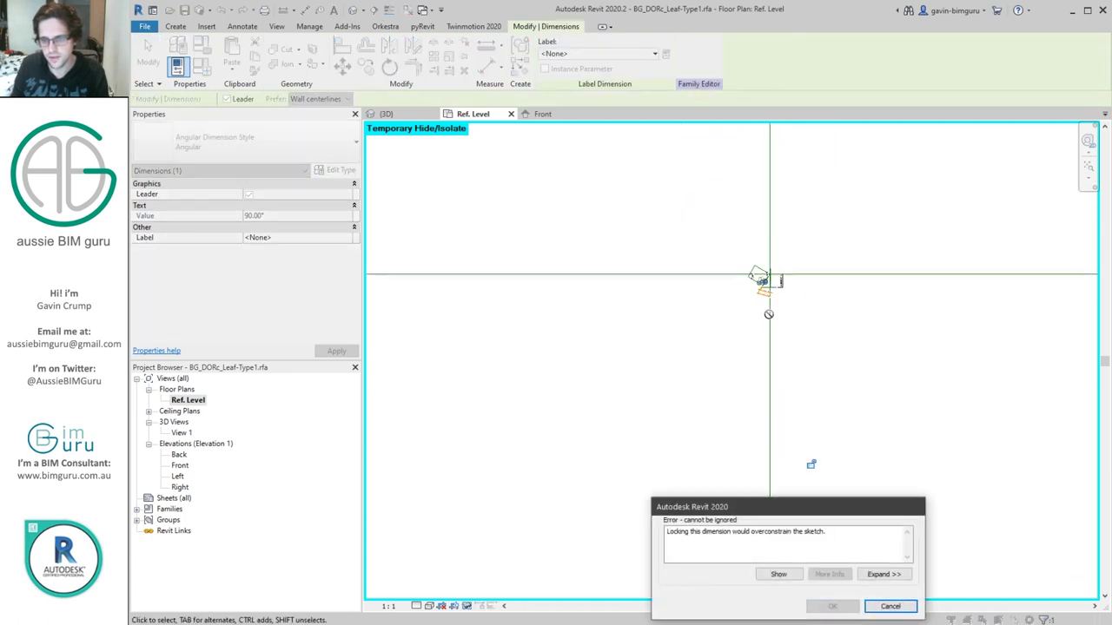
{"action": "key", "text": "Escape"}
{"action": "scroll", "coordinate": [752, 256], "scroll_direction": "up", "scroll_amount": 1}
{"action": "scroll", "coordinate": [776, 335], "scroll_direction": "up", "scroll_amount": 5}
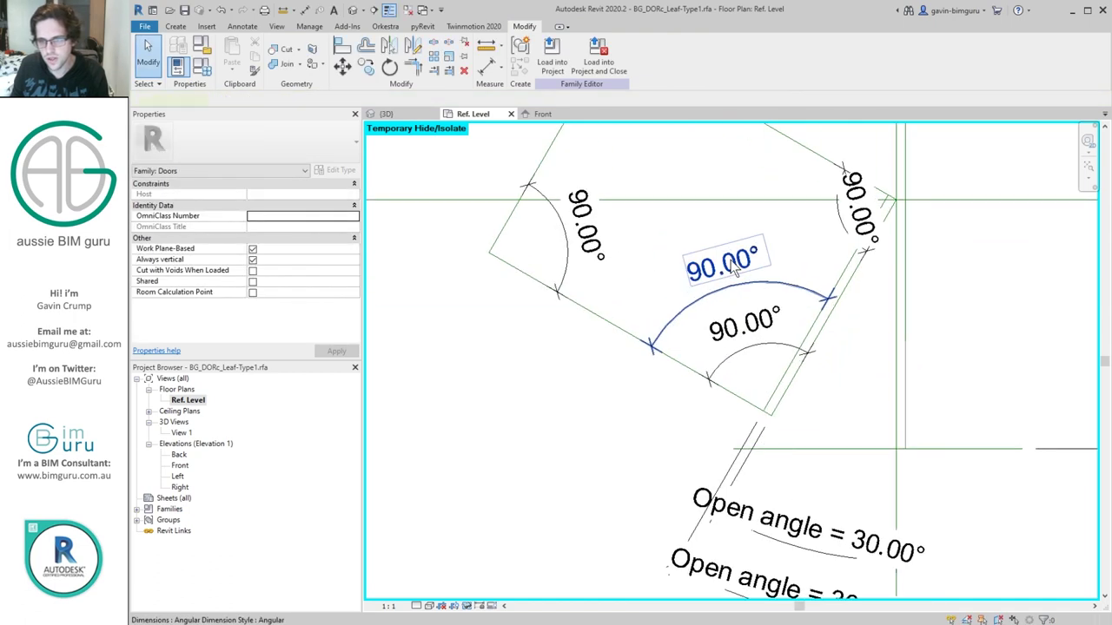
- Delete the outer of the two 90° angular dimensions at the leaf's lower hinge-side corner
{"action": "left_click", "coordinate": [734, 270]}
{"action": "key", "text": "Escape"}
{"action": "scroll", "coordinate": [766, 323], "scroll_direction": "up", "scroll_amount": 1}
- Check the lock state of the remaining 90° angular dimensions at the leaf's lower and upper hinge-side corners
{"action": "left_click", "coordinate": [766, 323]}
{"action": "scroll", "coordinate": [780, 260], "scroll_direction": "down", "scroll_amount": 5}
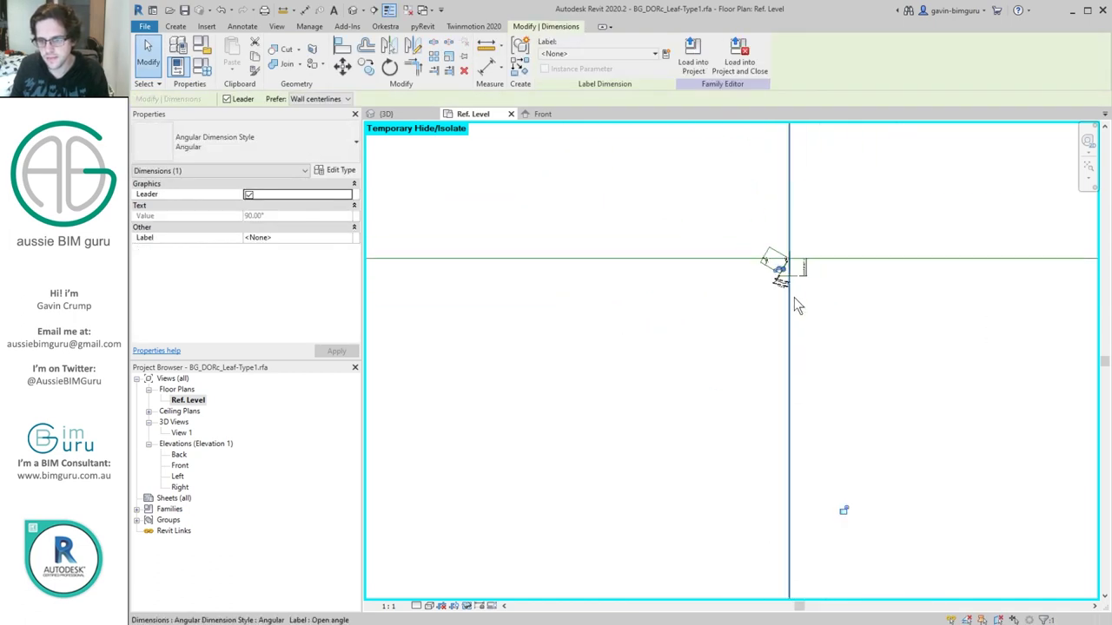
{"action": "scroll", "coordinate": [840, 506], "scroll_direction": "up", "scroll_amount": 5}
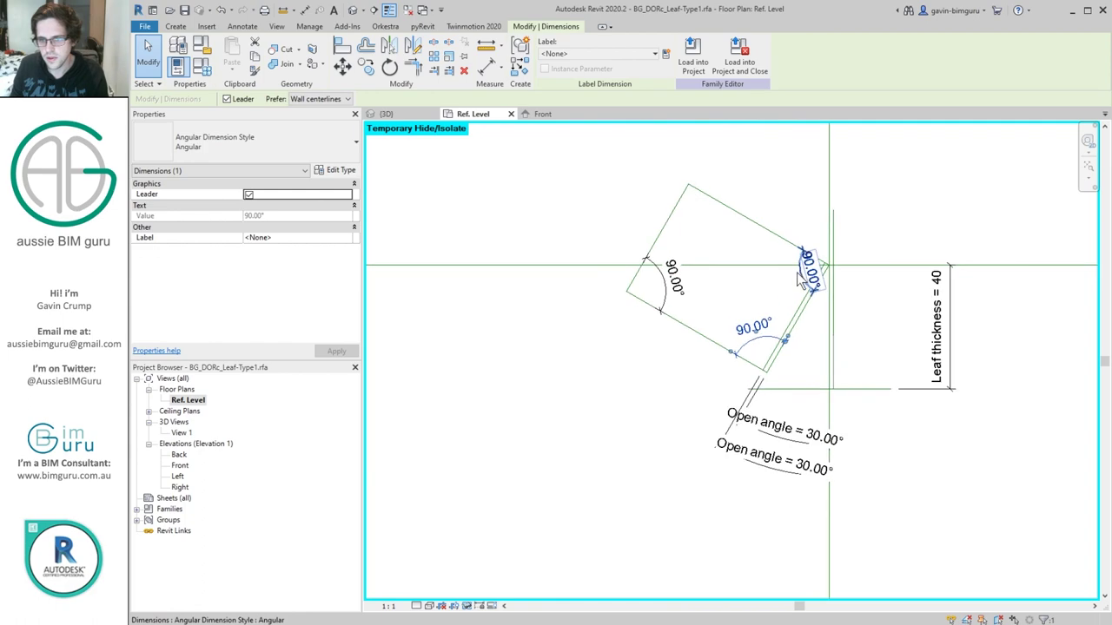
{"action": "key", "text": "Escape"}
{"action": "left_click", "coordinate": [813, 289]}
{"action": "scroll", "coordinate": [813, 289], "scroll_direction": "down", "scroll_amount": 3}
{"action": "scroll", "coordinate": [823, 381], "scroll_direction": "up", "scroll_amount": 2}
{"action": "left_click", "coordinate": [720, 380]}
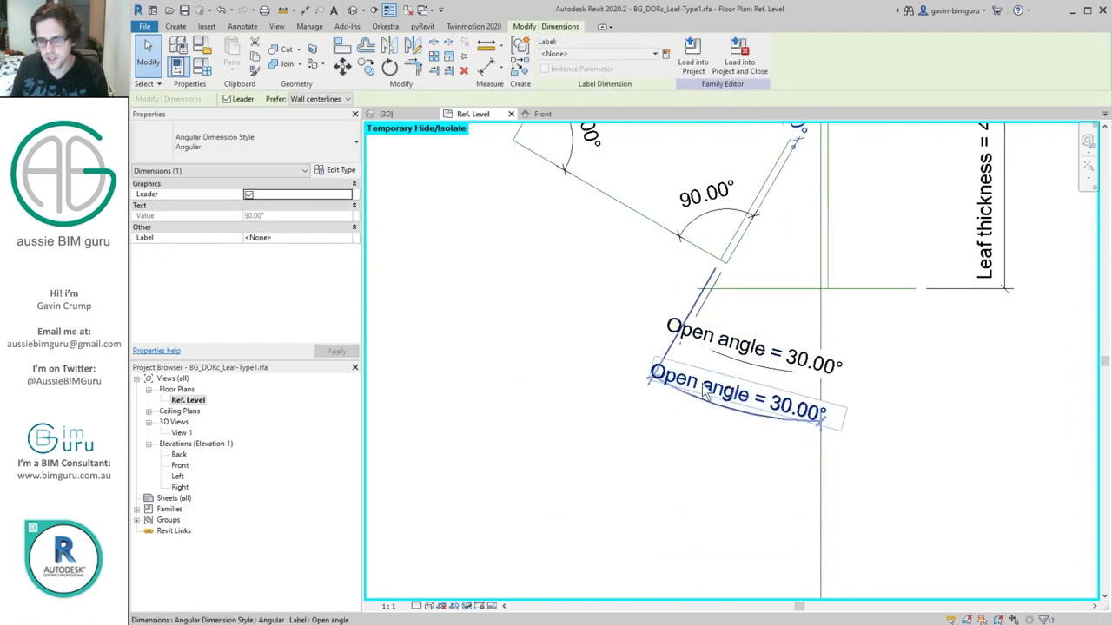
{"action": "scroll", "coordinate": [721, 394], "scroll_direction": "down", "scroll_amount": 5}
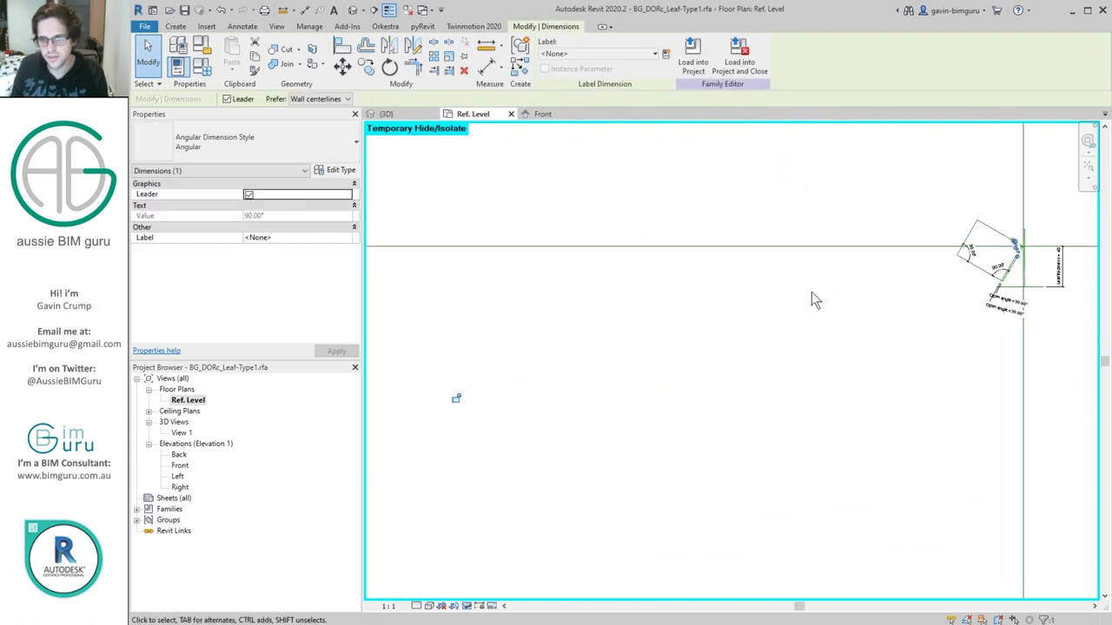
{"action": "scroll", "coordinate": [760, 290], "scroll_direction": "up", "scroll_amount": 5}
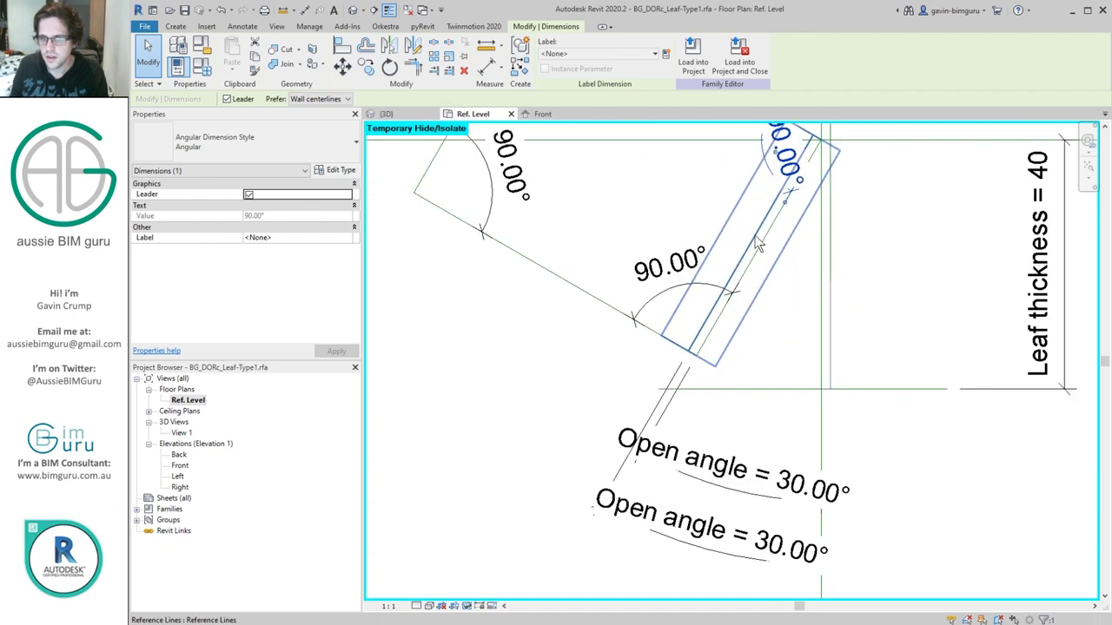
- Delete the outer of the two Open angle dimensions below the leaf
{"action": "key", "text": "Escape"}
{"action": "left_click", "coordinate": [634, 513]}
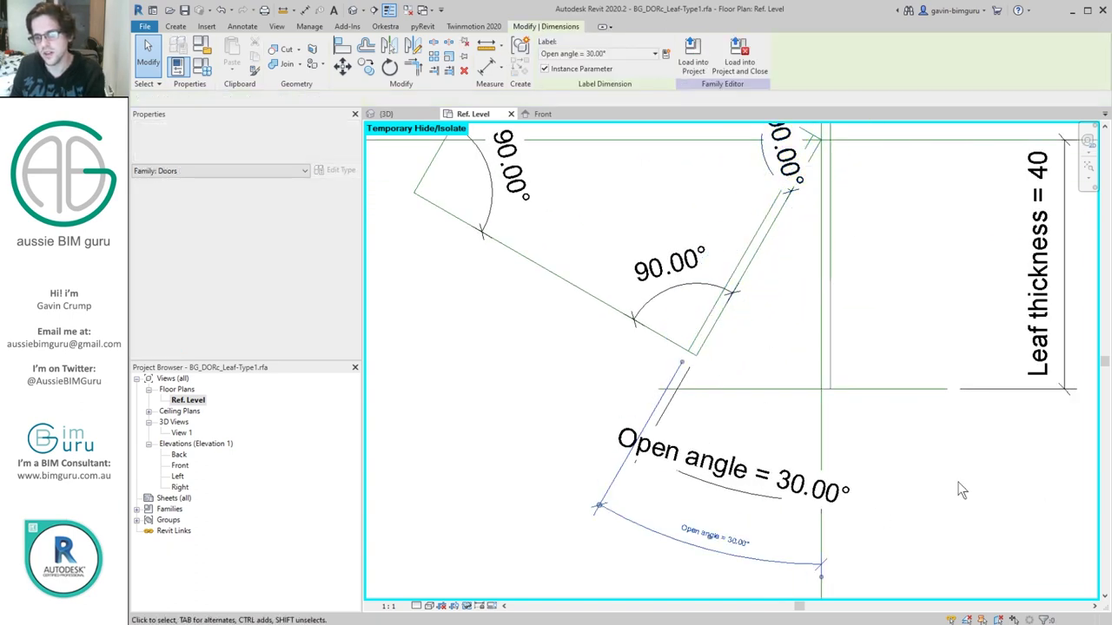
{"action": "key", "text": "Delete"}
- Add an angular dimension between the leaf's lower reference line and the inner hinge-side reference line
{"action": "left_click", "coordinate": [243, 26]}
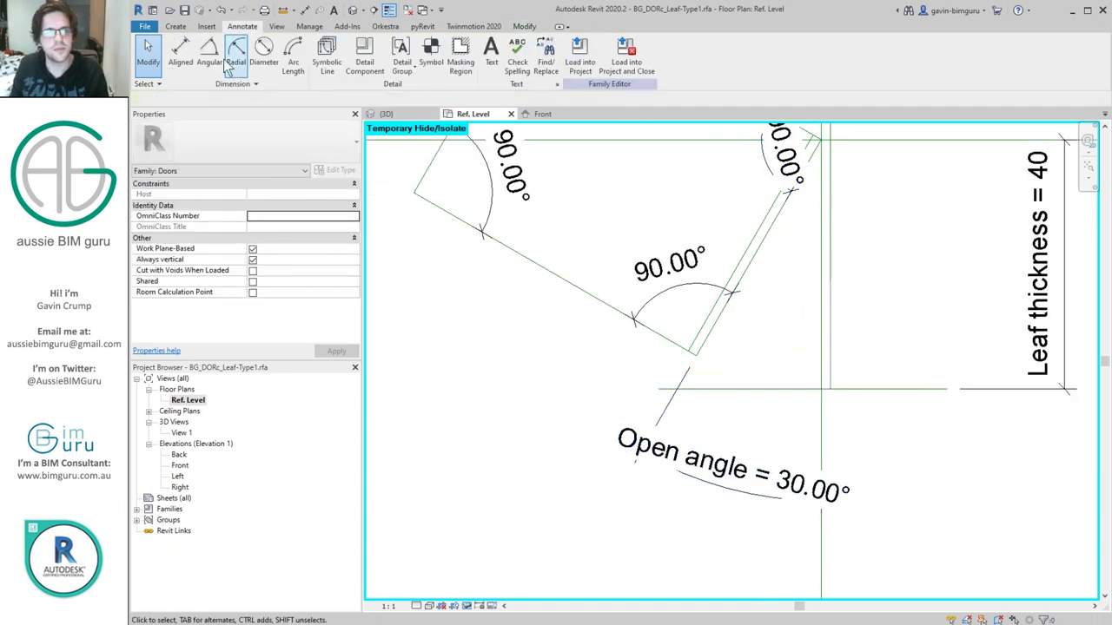
{"action": "left_click", "coordinate": [580, 52]}
{"action": "left_click", "coordinate": [578, 292]}
{"action": "left_click", "coordinate": [729, 291]}
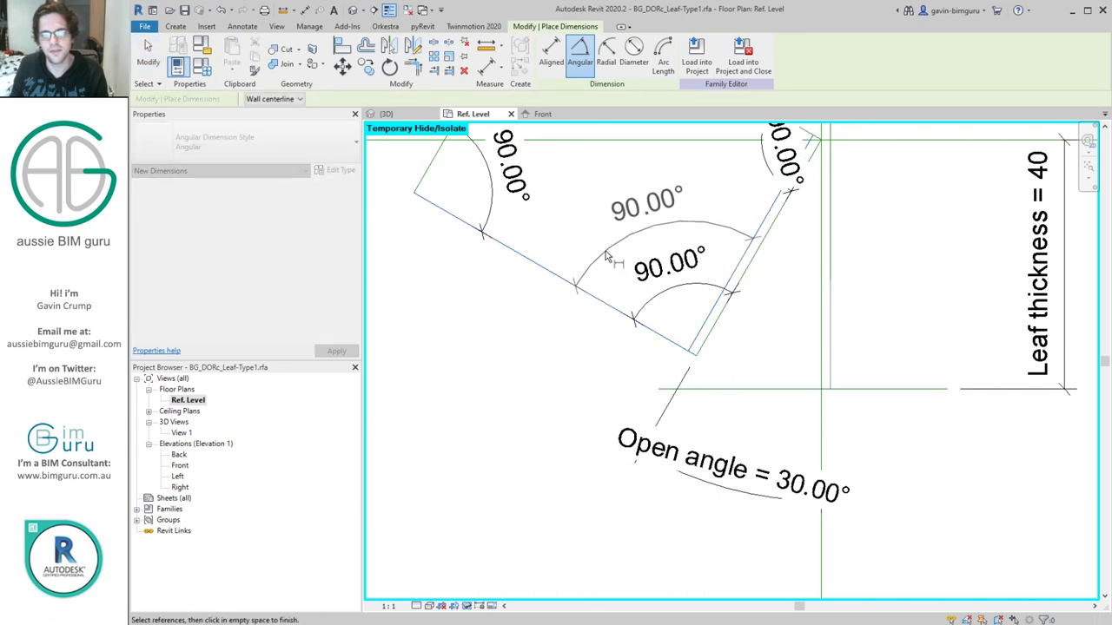
{"action": "left_click", "coordinate": [608, 252]}
{"action": "key", "text": "Escape"}
{"action": "scroll", "coordinate": [703, 198], "scroll_direction": "down", "scroll_amount": 4}
{"action": "scroll", "coordinate": [708, 212], "scroll_direction": "down", "scroll_amount": 4}
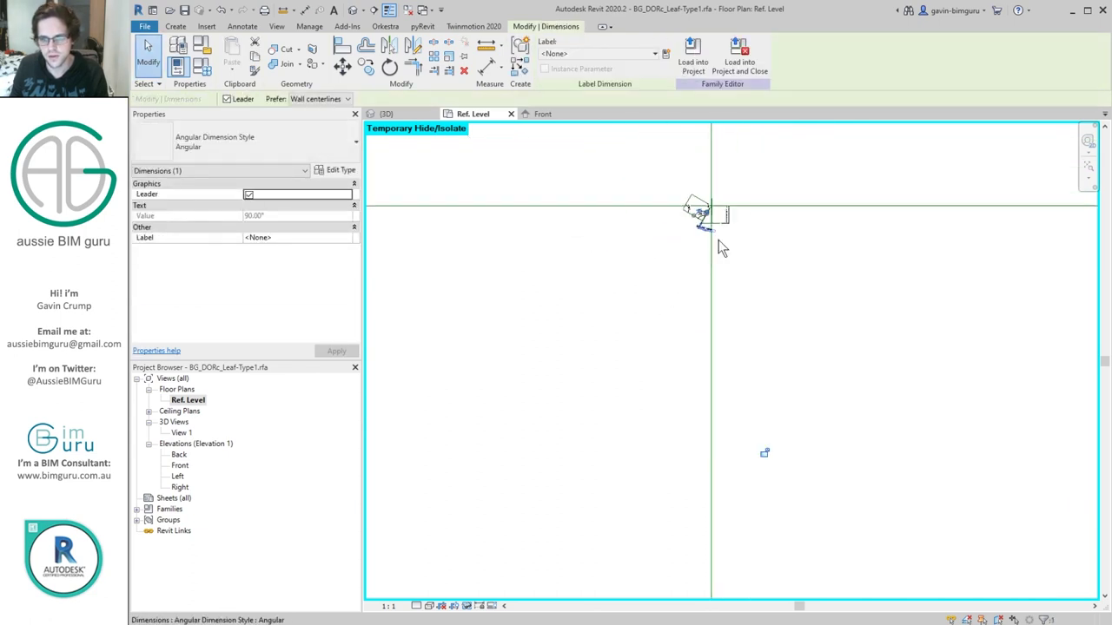
{"action": "key", "text": "Escape"}
{"action": "scroll", "coordinate": [699, 202], "scroll_direction": "up", "scroll_amount": 5}
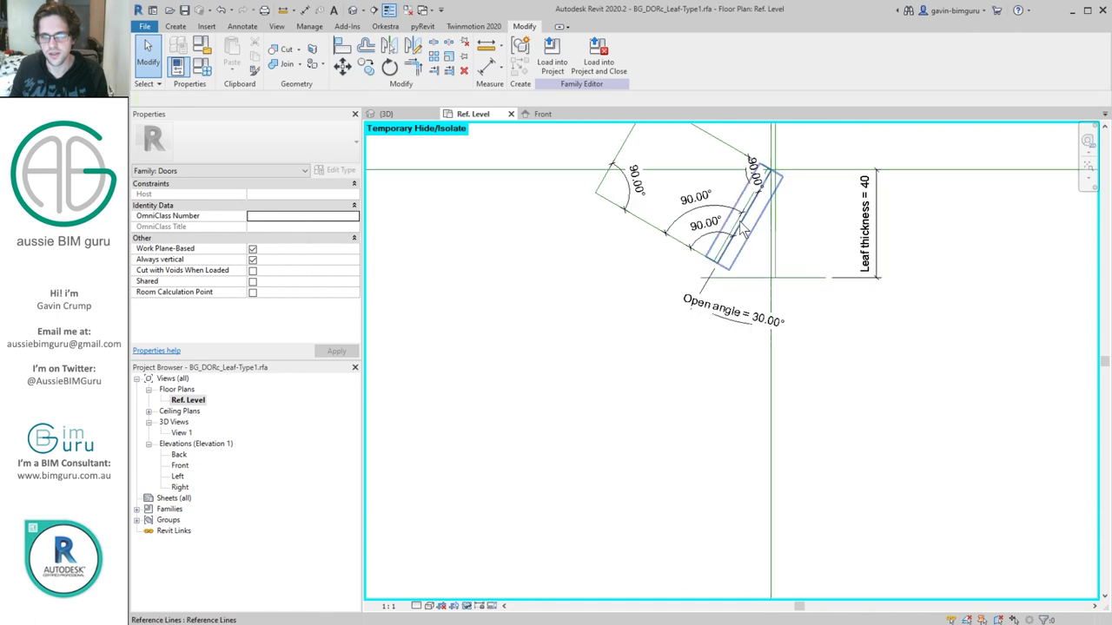
- Place aligned dimensions across the two angled hinge-side lines and across the two vertical lines at the hinge
{"action": "middle_click_drag", "start_coordinate": [618, 228], "coordinate": [666, 192]}
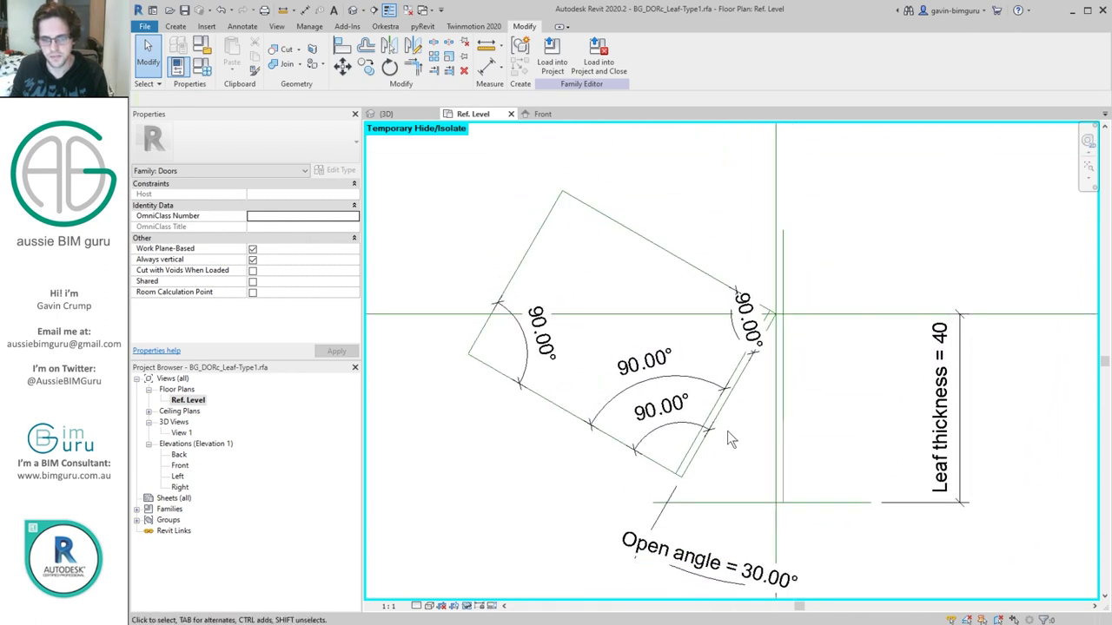
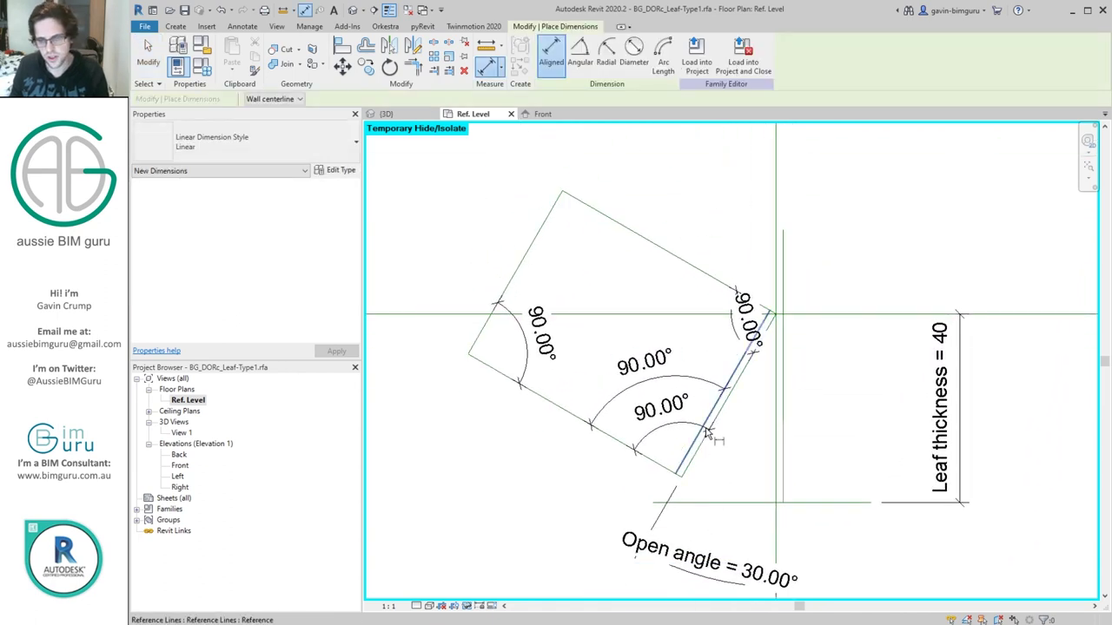
{"action": "left_click", "coordinate": [707, 454]}
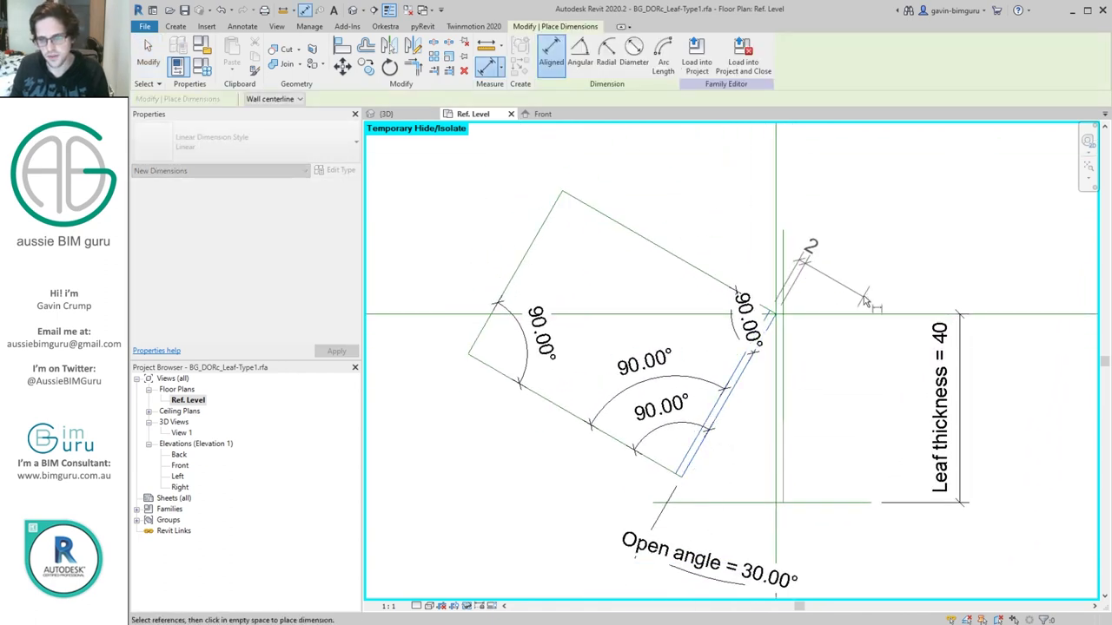
{"action": "left_click", "coordinate": [778, 224]}
{"action": "left_click", "coordinate": [781, 192]}
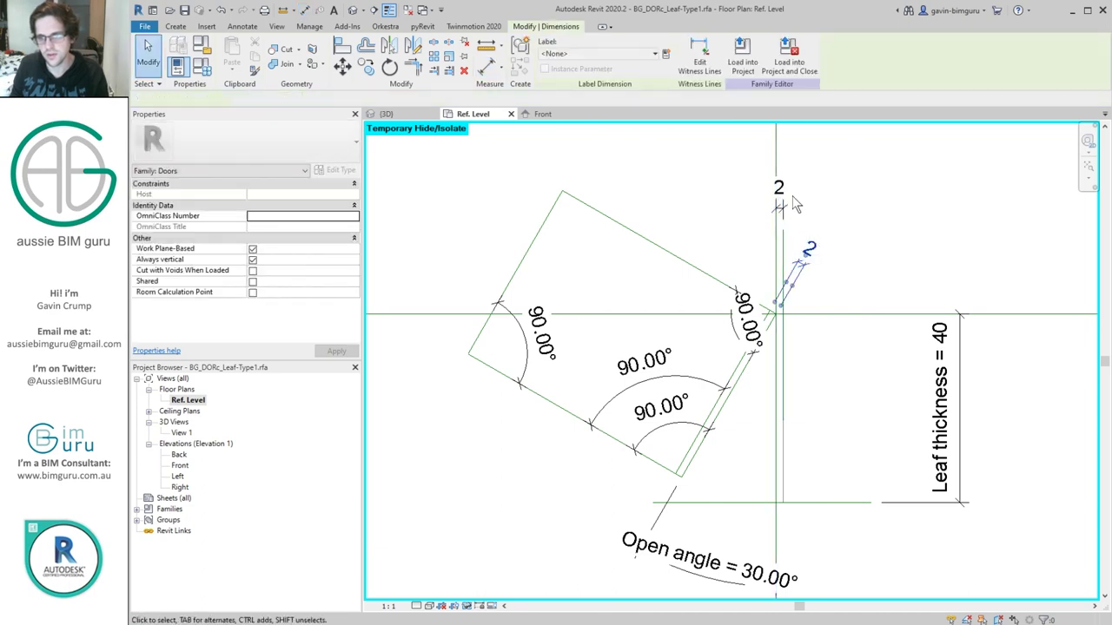
- Label both short aligned dimensions at the hinge with the Hinge thickness parameter
{"action": "left_click", "coordinate": [806, 254], "text": "ctrl"}
{"action": "left_click", "coordinate": [612, 53]}
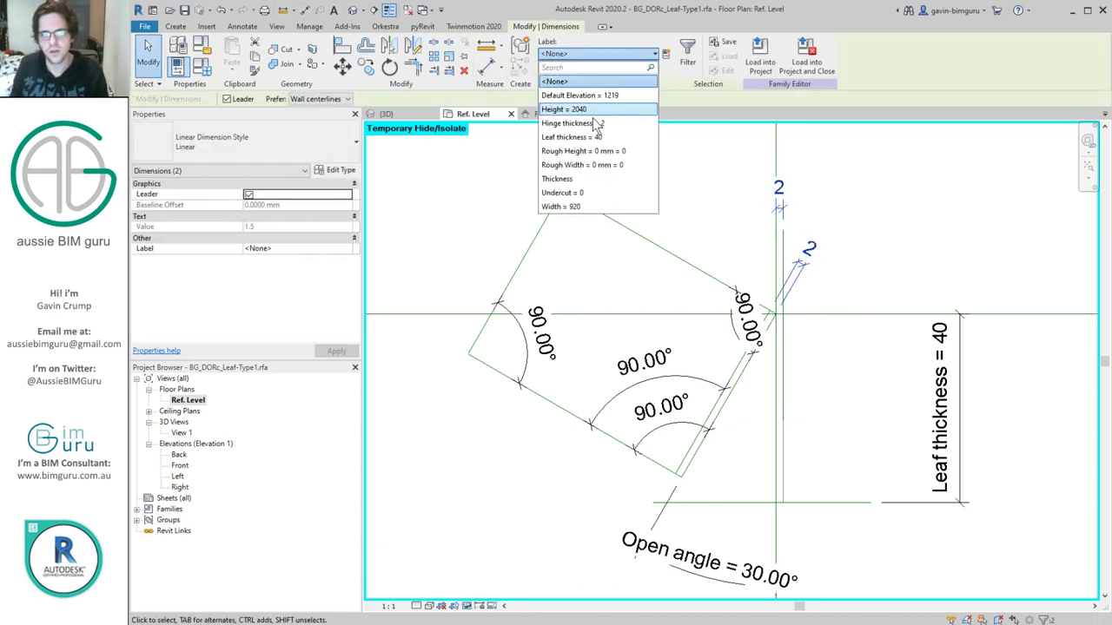
{"action": "key", "text": "Return"}
{"action": "key", "text": "Escape"}
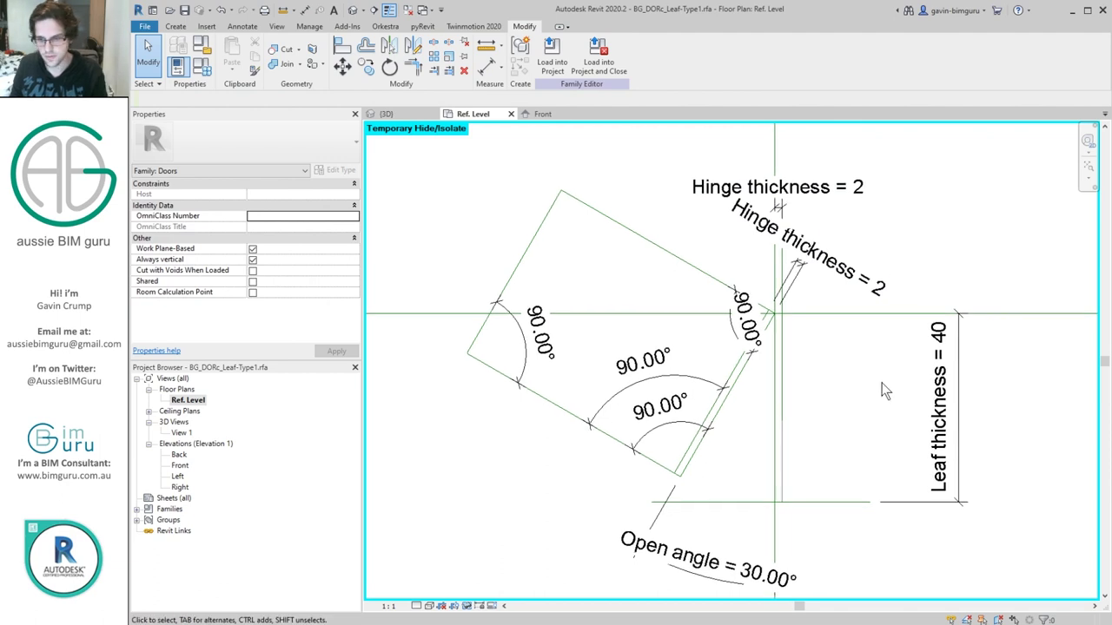
- Dimension between the leaf's lower and upper reference lines and label it with the Leaf thickness parameter
{"action": "key", "text": "d"}
{"action": "key", "text": "i"}
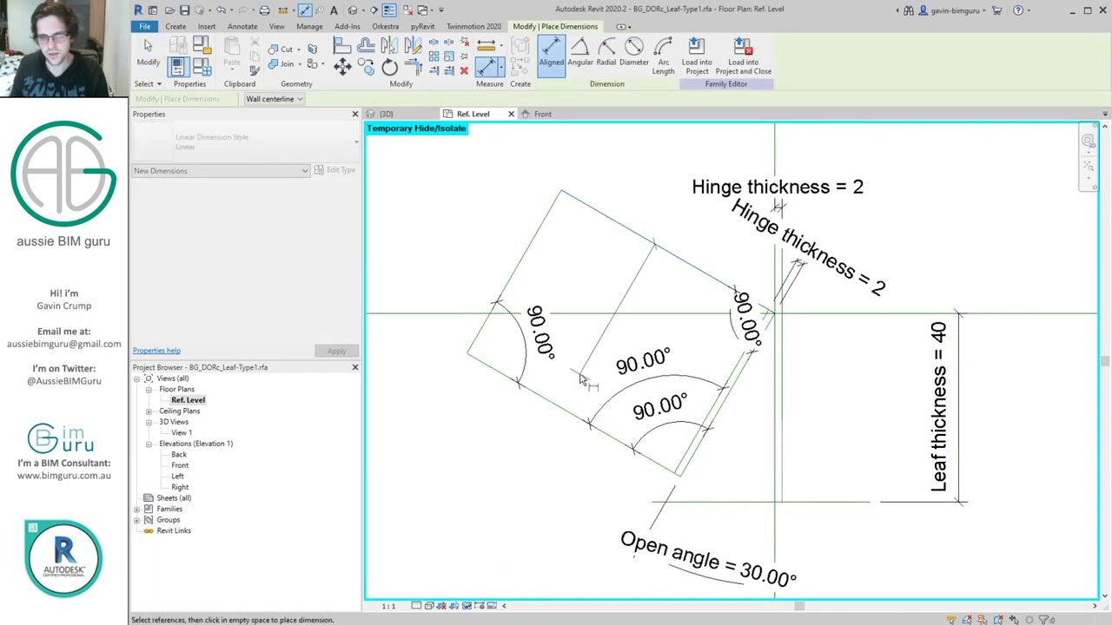
{"action": "left_click", "coordinate": [549, 405]}
{"action": "left_click", "coordinate": [612, 231]}
{"action": "left_click", "coordinate": [458, 252]}
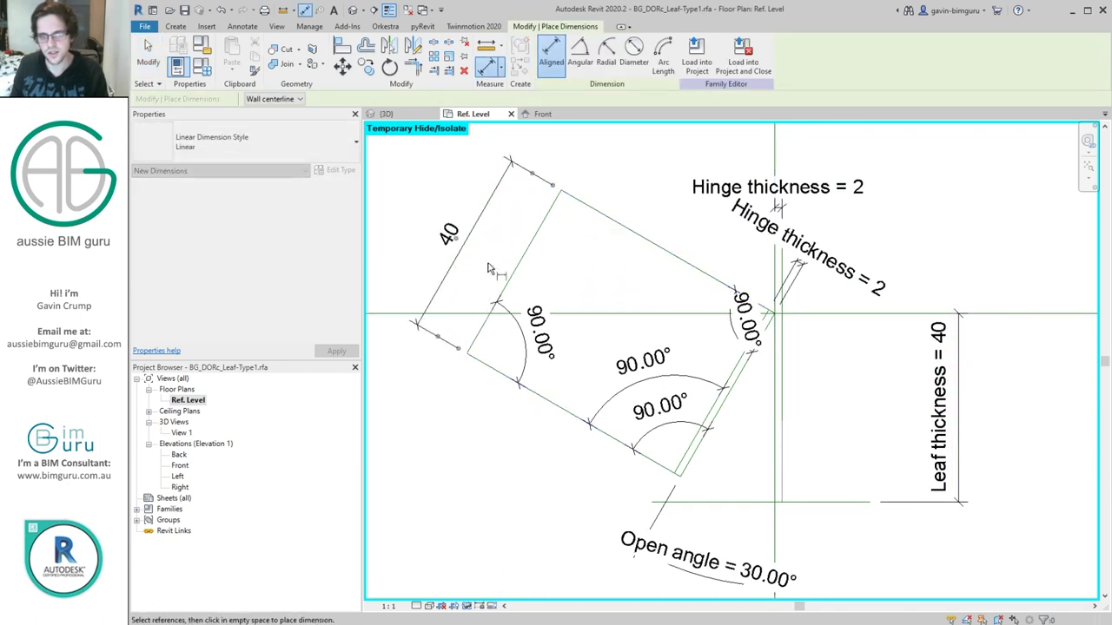
{"action": "key", "text": "Escape"}
{"action": "left_click", "coordinate": [445, 236]}
{"action": "left_click", "coordinate": [595, 54]}
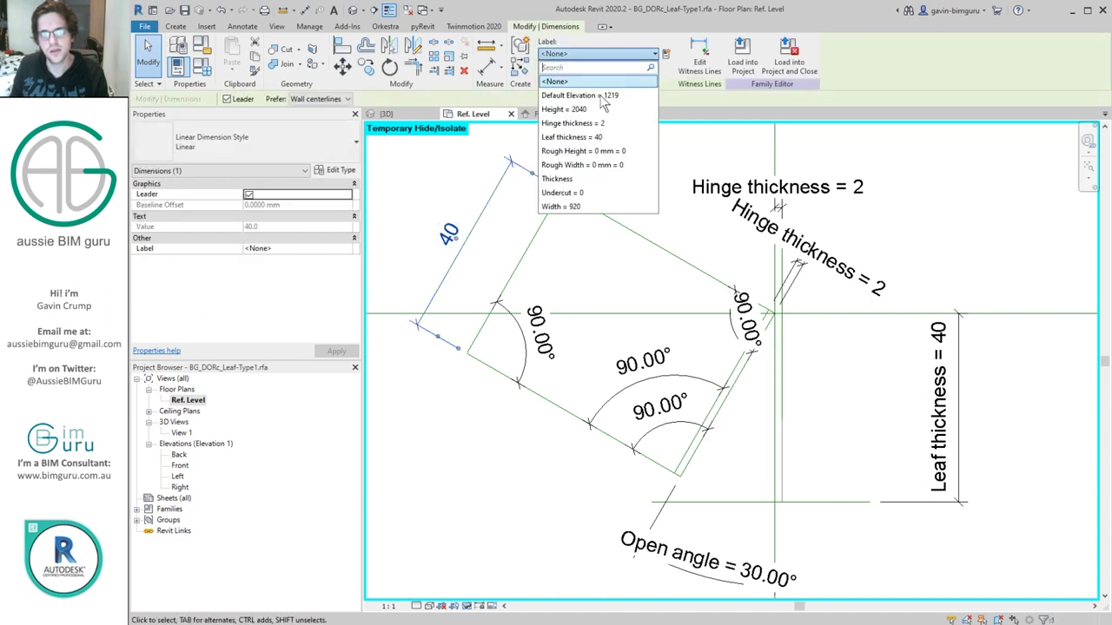
{"action": "left_click", "coordinate": [591, 138]}
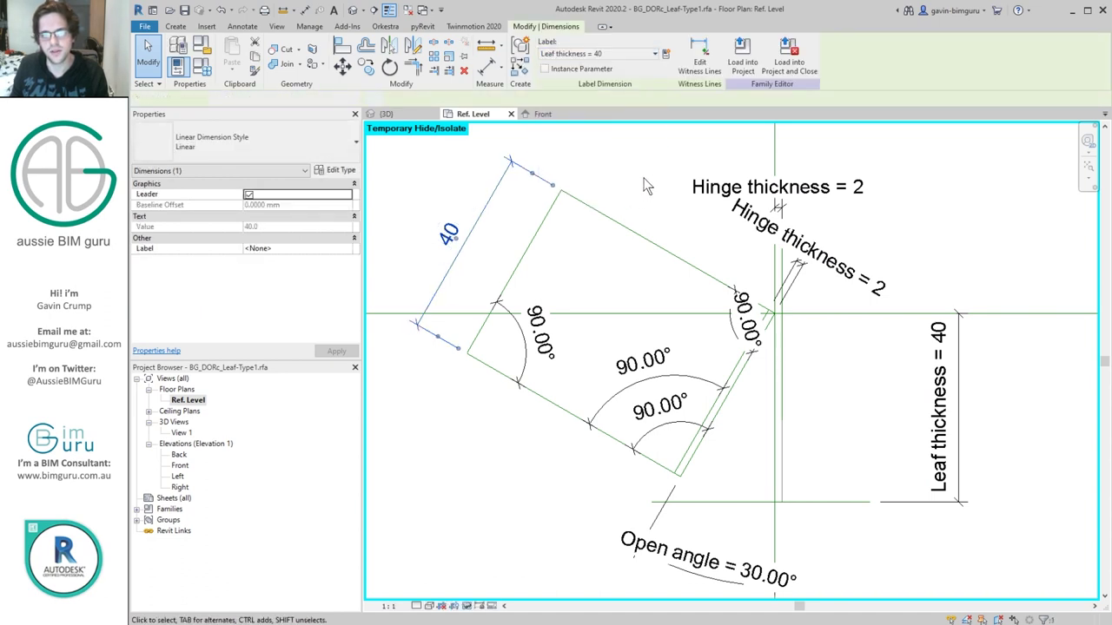
{"action": "key", "text": "Escape"}
- Dimension from the leaf's far end line to the inner hinge-side line and label it with the Width parameter
{"action": "key", "text": "d"}
{"action": "key", "text": "i"}
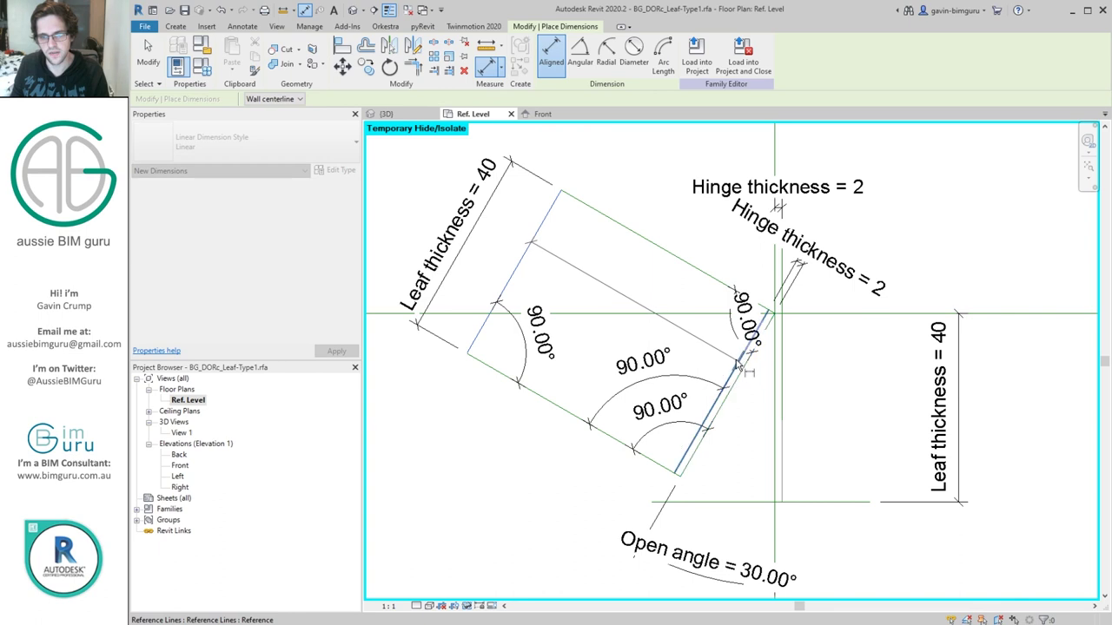
{"action": "left_click", "coordinate": [738, 369]}
{"action": "middle_click_drag", "start_coordinate": [685, 305], "coordinate": [734, 416]}
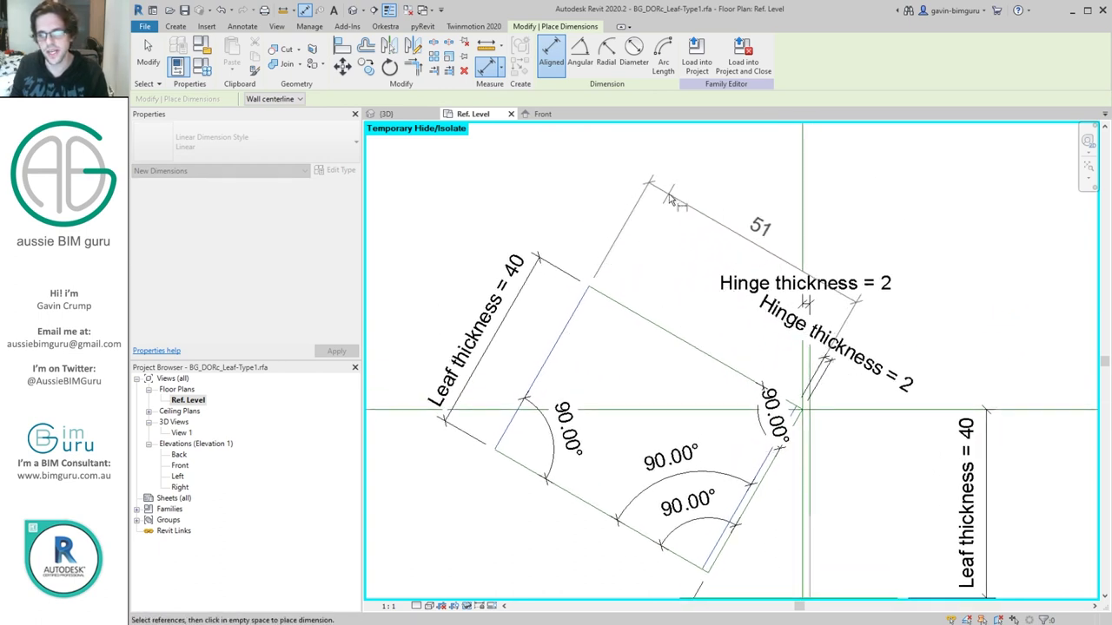
{"action": "left_click", "coordinate": [721, 215]}
{"action": "key", "text": "Escape"}
{"action": "left_click", "coordinate": [616, 54]}
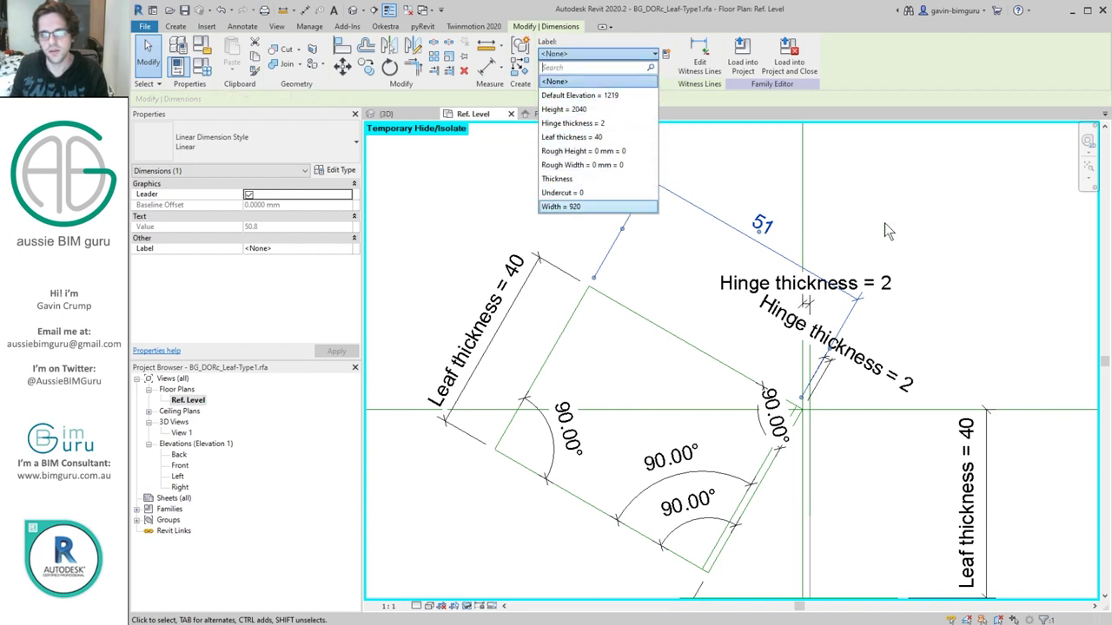
{"action": "left_click", "coordinate": [594, 205]}
{"action": "scroll", "coordinate": [903, 475], "scroll_direction": "down", "scroll_amount": 5}
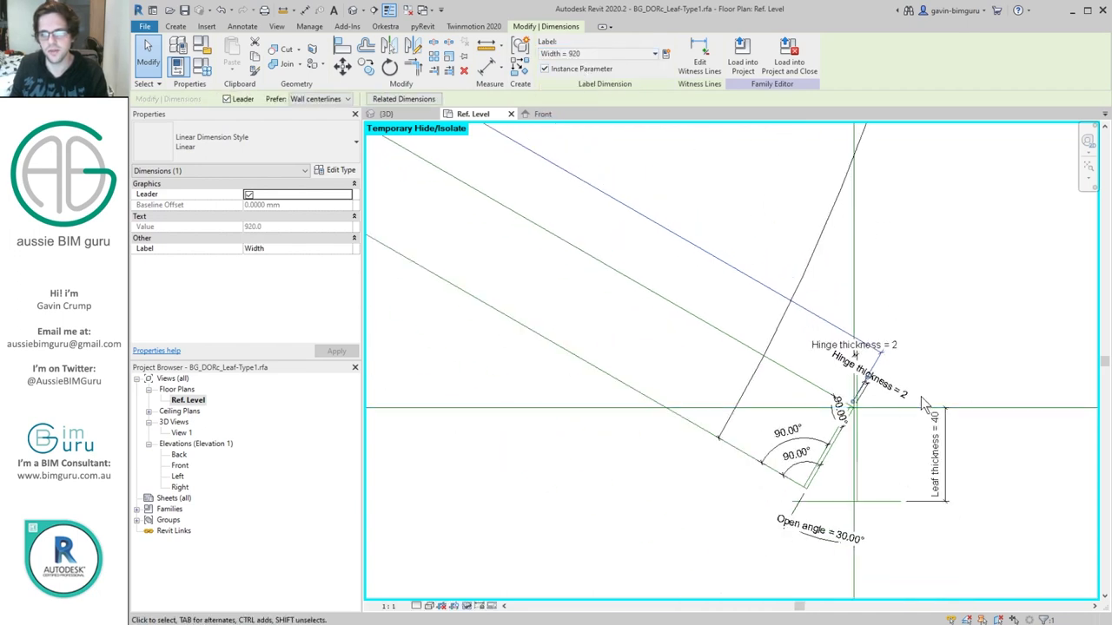
- Delete the oversized 90° angular dimension at the far end of the leaf
{"action": "left_click", "coordinate": [867, 224]}
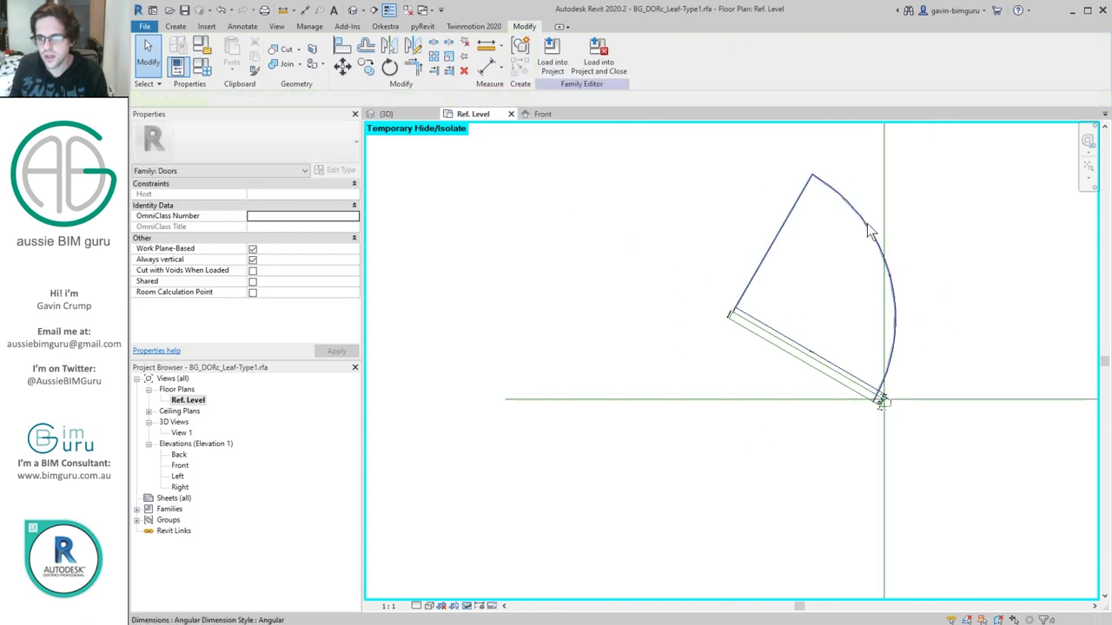
{"action": "scroll", "coordinate": [867, 224], "scroll_direction": "up", "scroll_amount": 2}
{"action": "left_click_drag", "start_coordinate": [867, 224], "coordinate": [744, 321]}
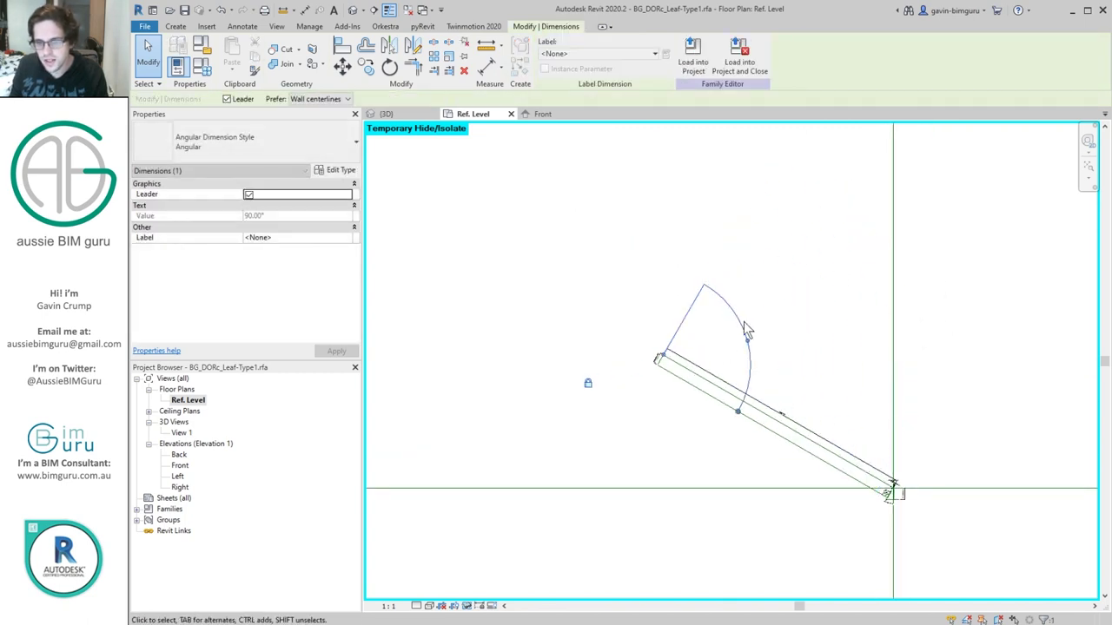
{"action": "key", "text": "Escape"}
{"action": "left_click", "coordinate": [740, 329]}
{"action": "key", "text": "Delete"}
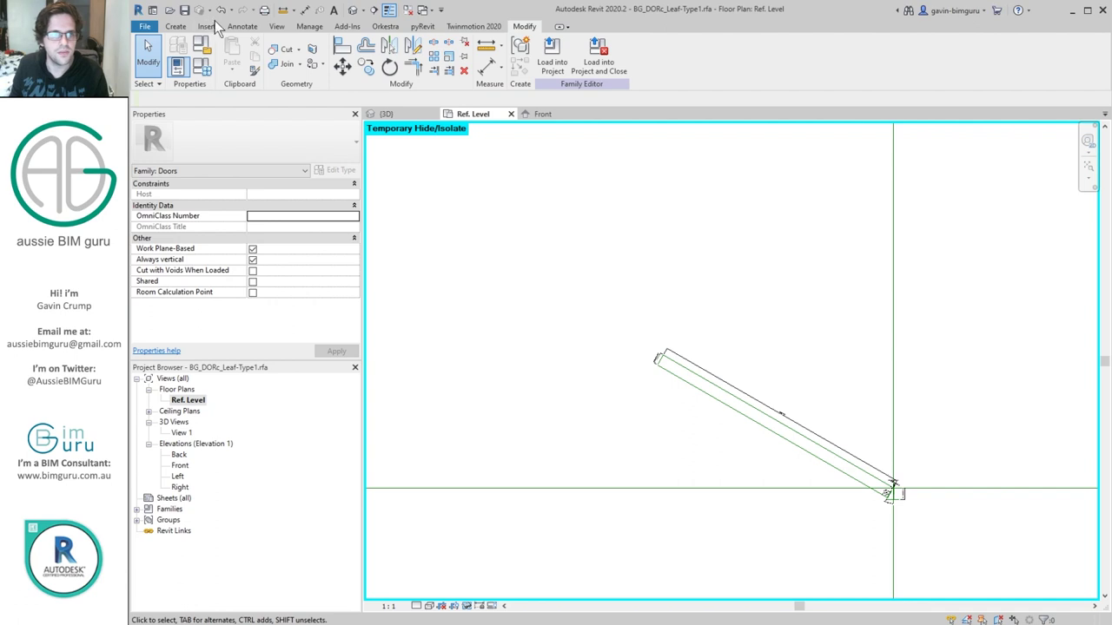
- Place a compact angular dimension between the leaf's far end line and its lower reference line
{"action": "left_click", "coordinate": [243, 26]}
{"action": "left_click", "coordinate": [213, 52]}
{"action": "scroll", "coordinate": [721, 387], "scroll_direction": "up", "scroll_amount": 3}
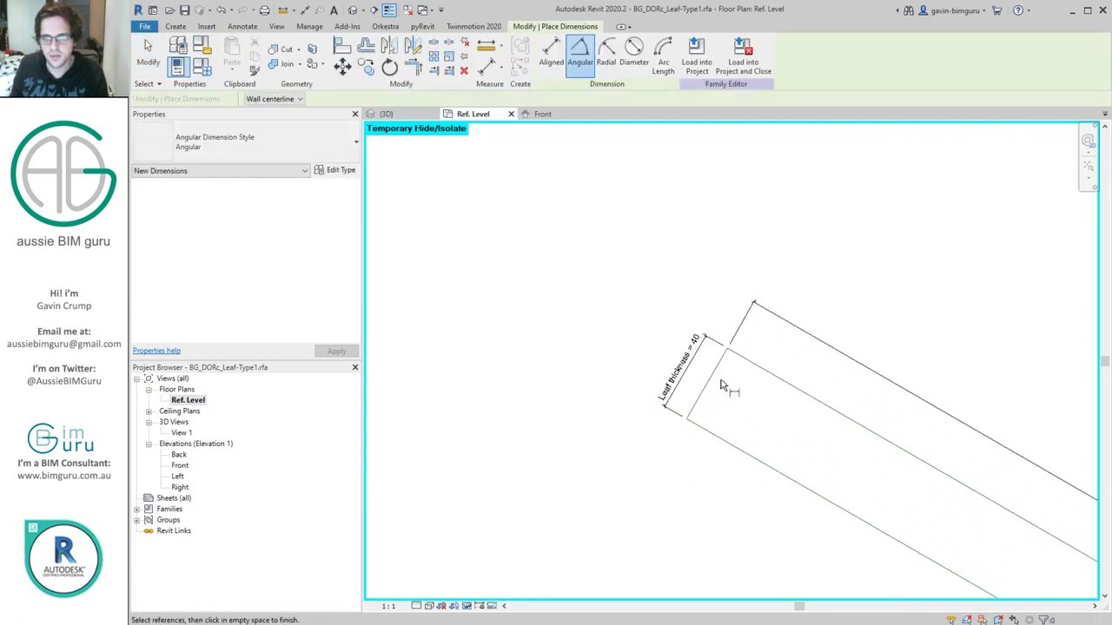
{"action": "scroll", "coordinate": [720, 386], "scroll_direction": "up", "scroll_amount": 1}
{"action": "left_click", "coordinate": [715, 390]}
{"action": "left_click", "coordinate": [707, 454]}
{"action": "left_click", "coordinate": [757, 415]}
{"action": "key", "text": "Escape"}
{"action": "key", "text": "Escape"}
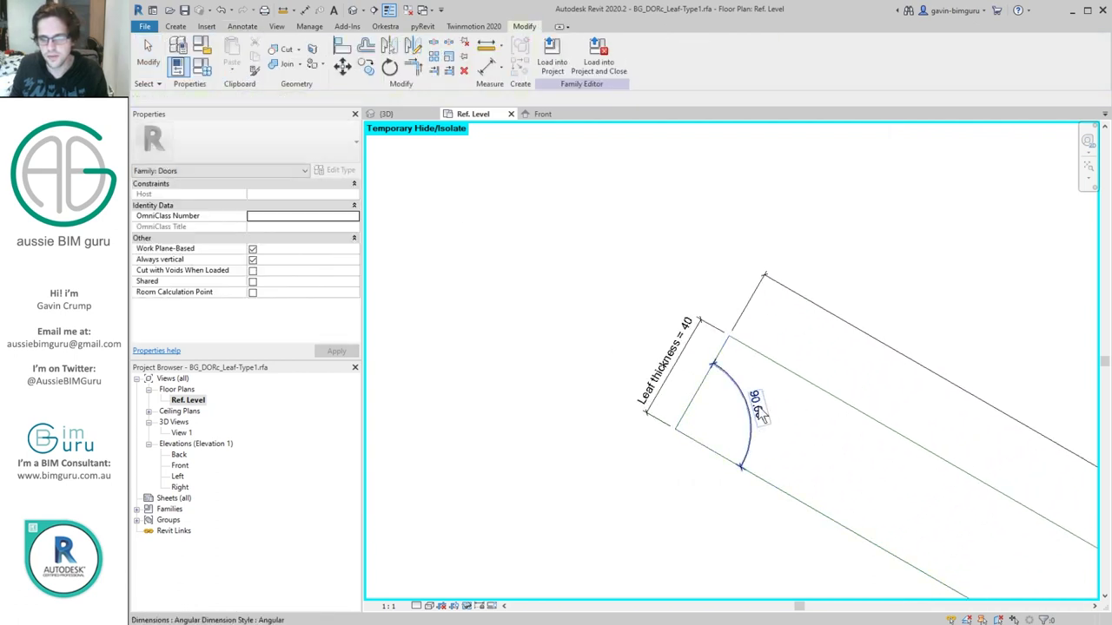
{"action": "left_click", "coordinate": [757, 416]}
{"action": "scroll", "coordinate": [759, 339], "scroll_direction": "down", "scroll_amount": 5}
{"action": "key", "text": "Escape"}
- Reset the temporary hide/isolate to bring the hidden elements back into the plan view
{"action": "middle_click_drag", "start_coordinate": [786, 261], "coordinate": [624, 258]}
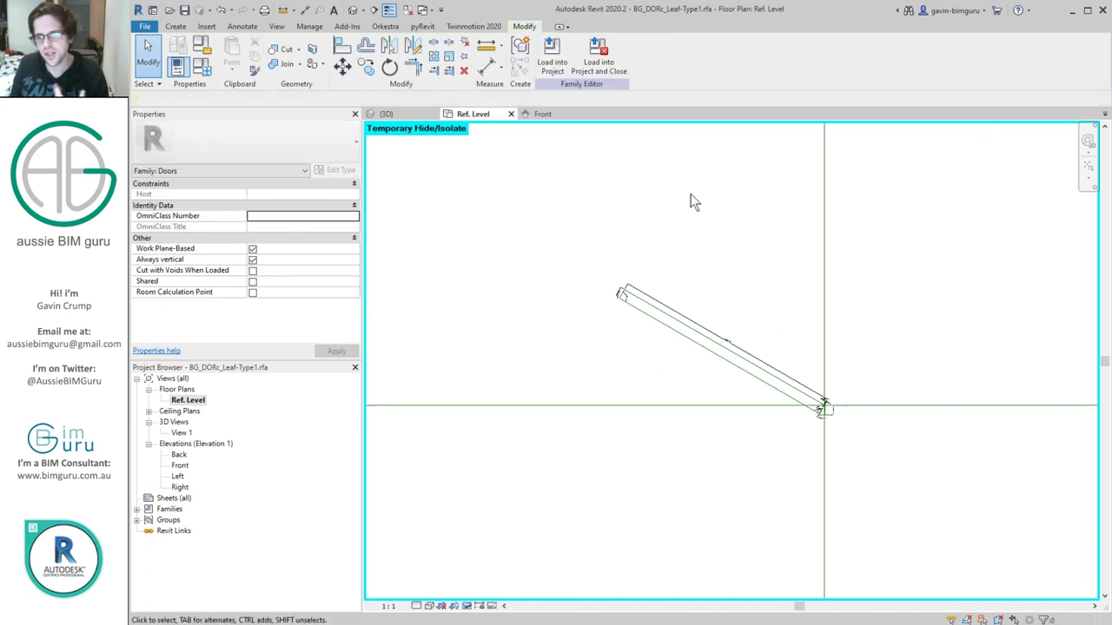
{"action": "left_click", "coordinate": [468, 605]}
{"action": "left_click", "coordinate": [521, 592]}
- Open the leaf panel extrusion's sketch for editing and delete its existing profile lines
{"action": "scroll", "coordinate": [958, 420], "scroll_direction": "up", "scroll_amount": 4}
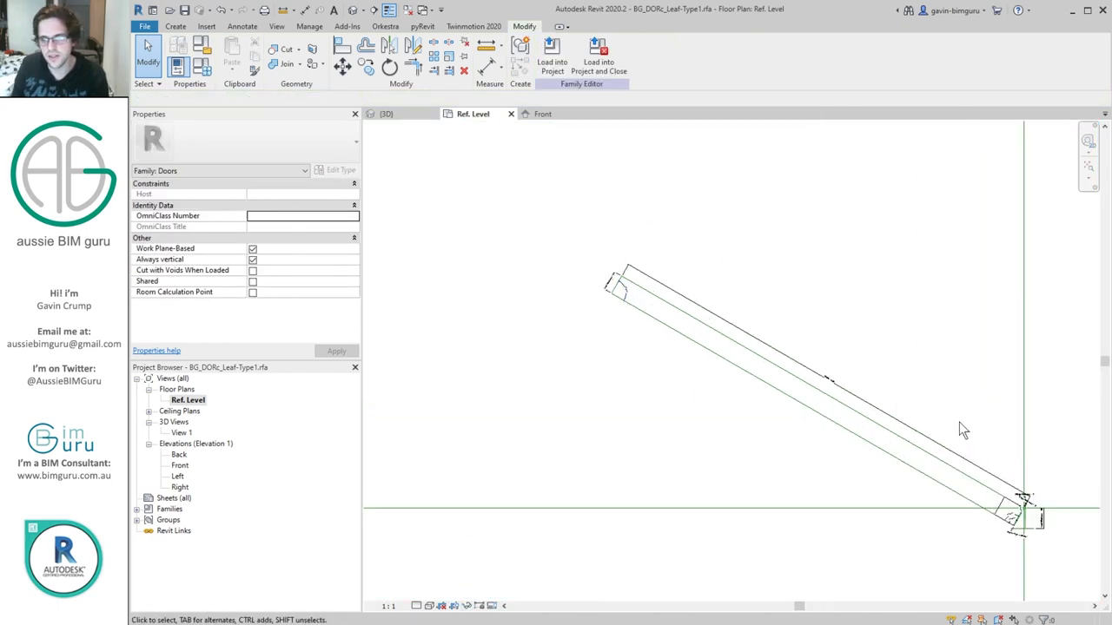
{"action": "scroll", "coordinate": [782, 330], "scroll_direction": "up", "scroll_amount": 1}
{"action": "left_click", "coordinate": [855, 387]}
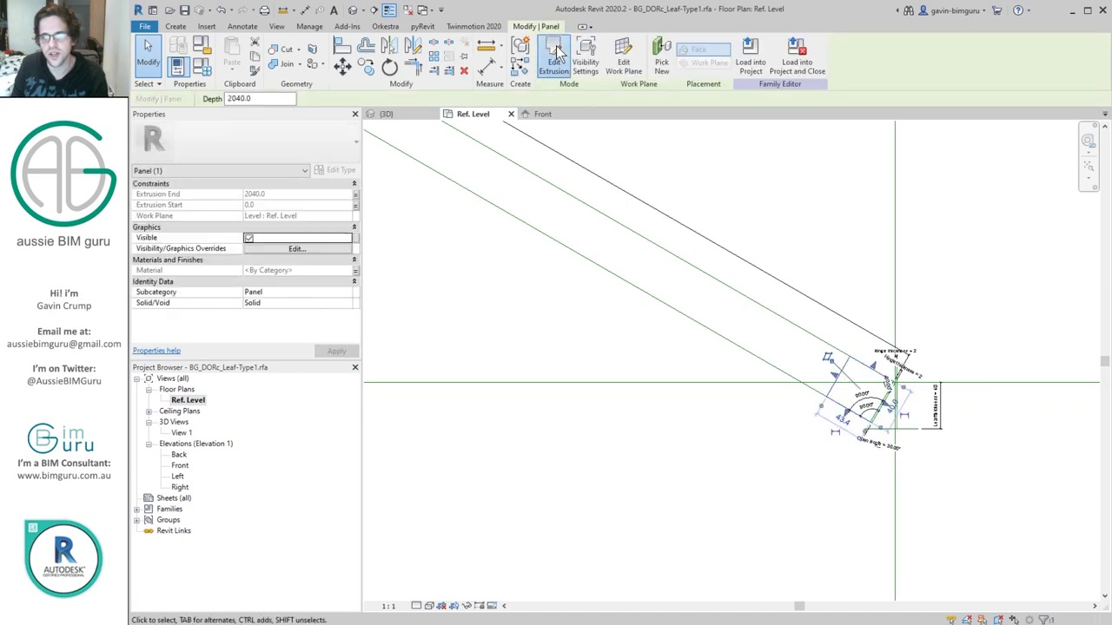
{"action": "left_click", "coordinate": [556, 57]}
{"action": "left_click_drag", "start_coordinate": [945, 489], "coordinate": [676, 297]}
{"action": "key", "text": "Delete"}
- Pick the hinge-side end line and both long leaf reference lines as locked sketch lines and trim their corners
{"action": "left_click", "coordinate": [598, 69]}
{"action": "scroll", "coordinate": [936, 425], "scroll_direction": "up", "scroll_amount": 2}
{"action": "scroll", "coordinate": [886, 371], "scroll_direction": "up", "scroll_amount": 3}
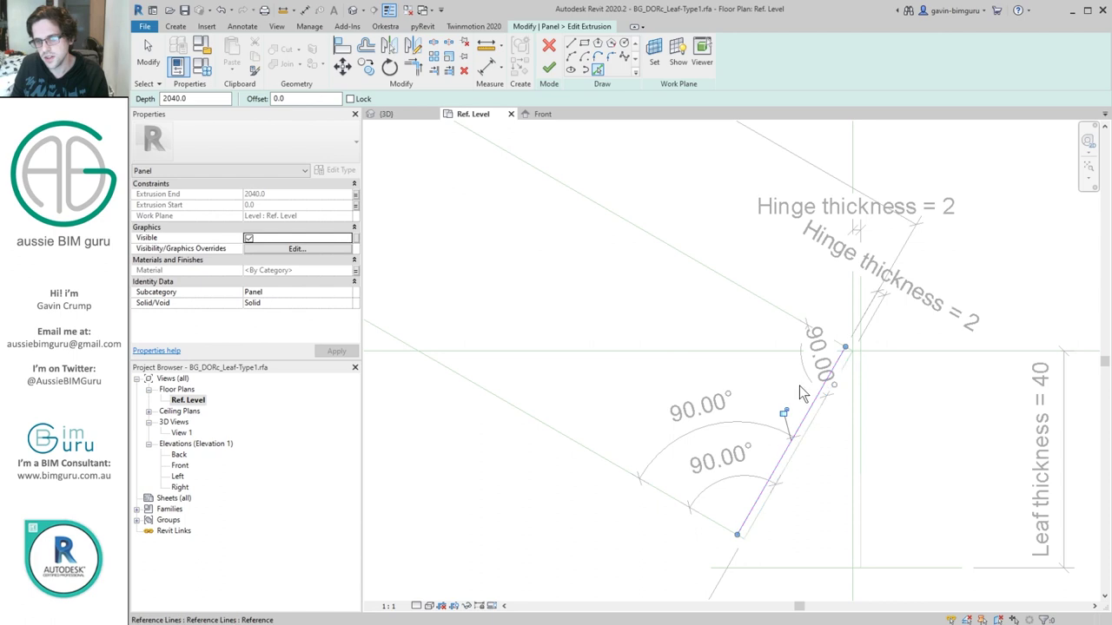
{"action": "left_click", "coordinate": [774, 313]}
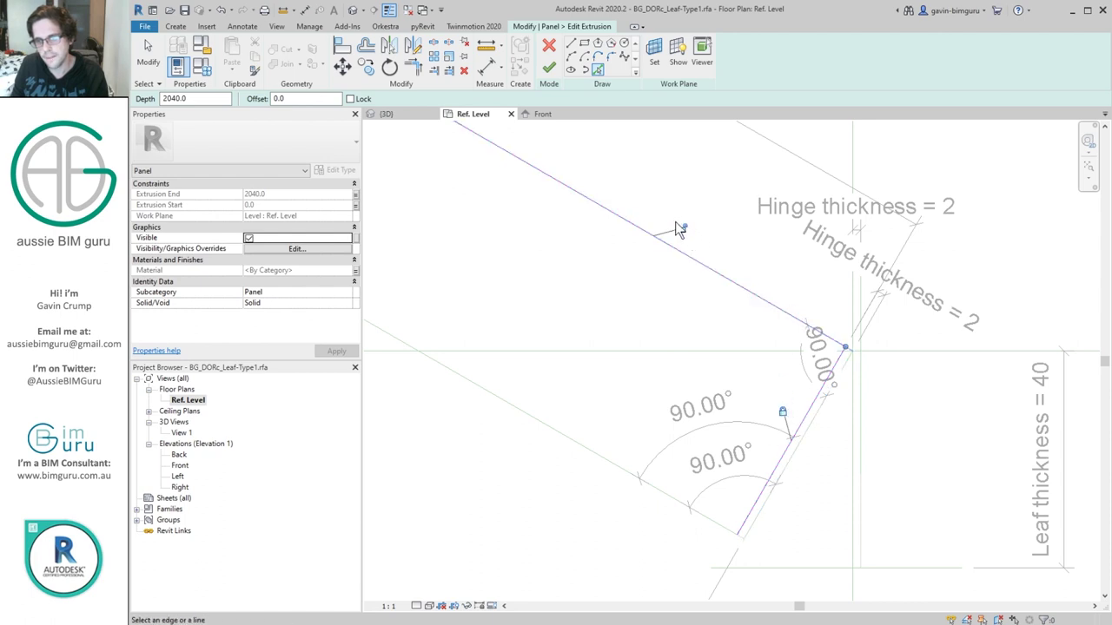
{"action": "left_click", "coordinate": [554, 435]}
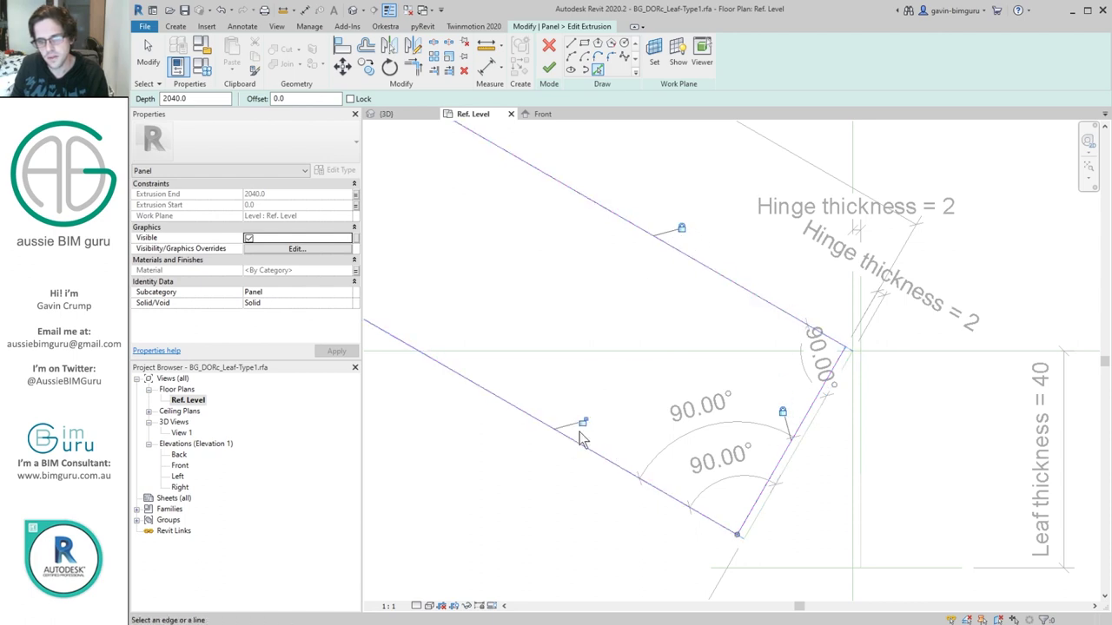
{"action": "key", "text": "t"}
{"action": "key", "text": "r"}
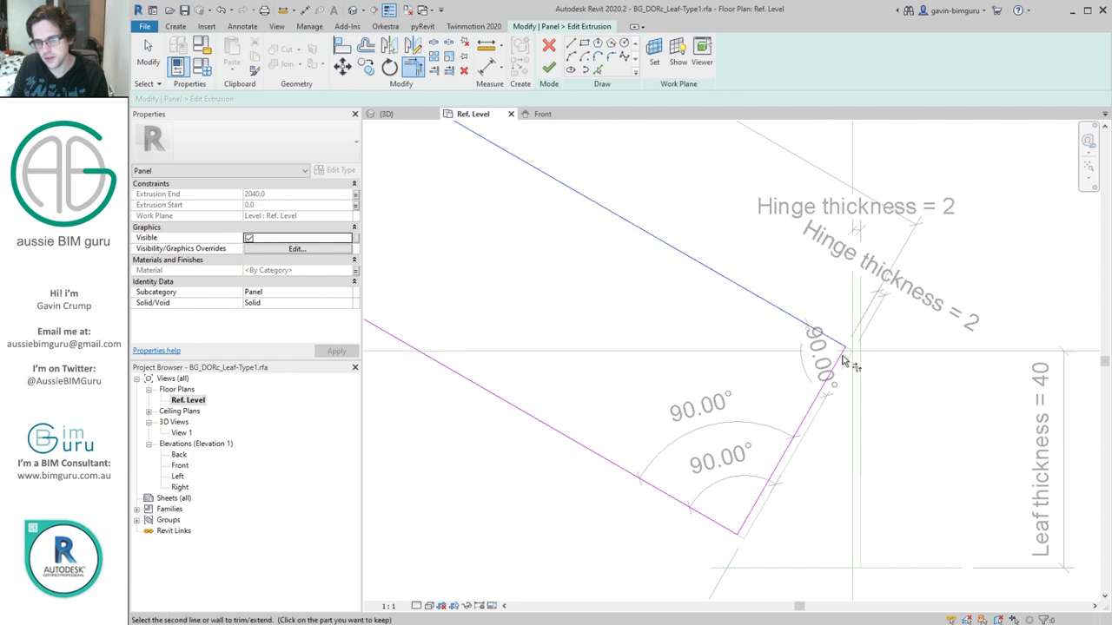
- Pick the leaf's far end reference line as a sketch line, trim it to the long edges and finish the extrusion edit
{"action": "scroll", "coordinate": [951, 496], "scroll_direction": "down", "scroll_amount": 5}
{"action": "mouse_move", "coordinate": [950, 496]}
{"action": "middle_mouse_down"}
{"action": "mouse_move", "coordinate": [980, 459]}
{"action": "mouse_move", "coordinate": [1018, 489]}
{"action": "middle_mouse_up"}
{"action": "scroll", "coordinate": [687, 317], "scroll_direction": "up", "scroll_amount": 4}
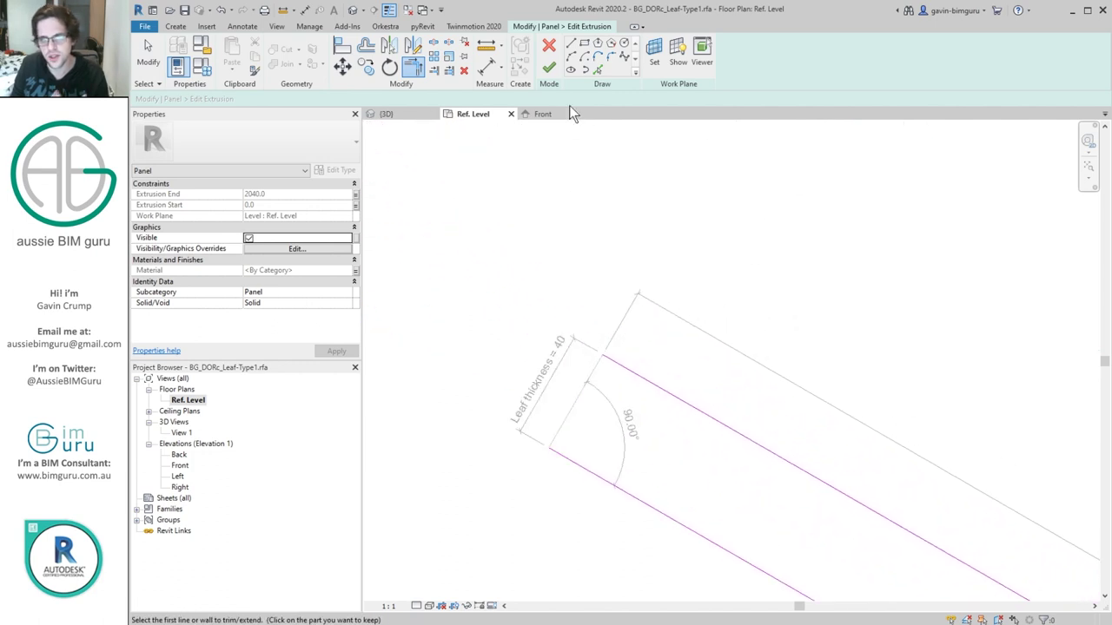
{"action": "left_click", "coordinate": [598, 70]}
{"action": "scroll", "coordinate": [595, 369], "scroll_direction": "up", "scroll_amount": 2}
{"action": "left_click", "coordinate": [592, 367]}
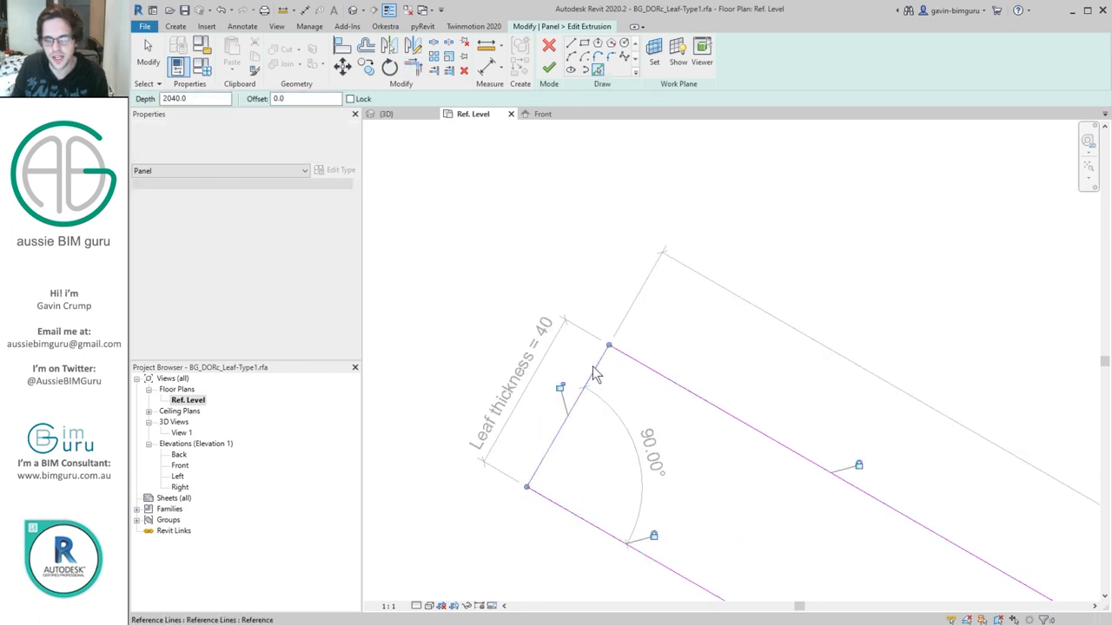
{"action": "key", "text": "t"}
{"action": "key", "text": "r"}
{"action": "left_click", "coordinate": [609, 352]}
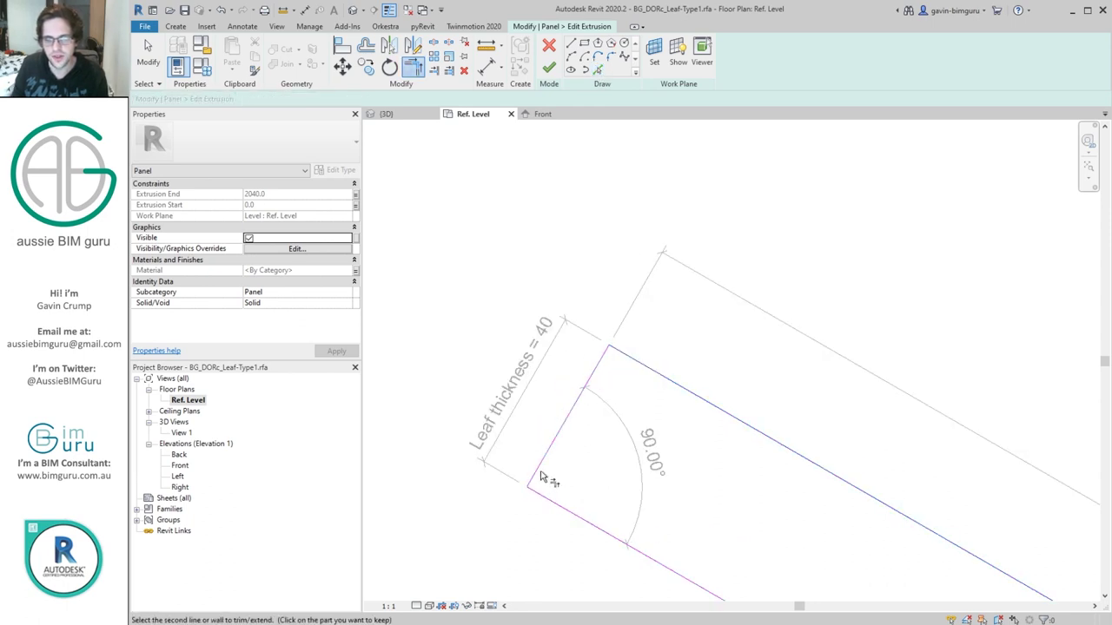
{"action": "left_click", "coordinate": [551, 64]}
- Set the family's Open angle parameter to 135°
{"action": "scroll", "coordinate": [469, 237], "scroll_direction": "down", "scroll_amount": 5}
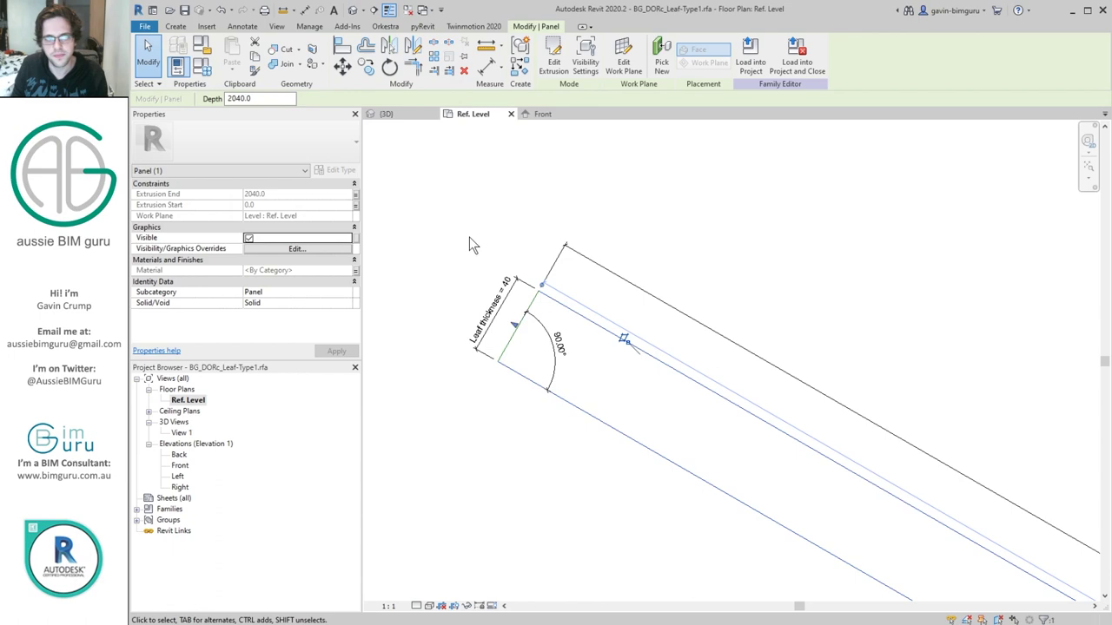
{"action": "left_click", "coordinate": [536, 197]}
{"action": "left_click", "coordinate": [205, 71]}
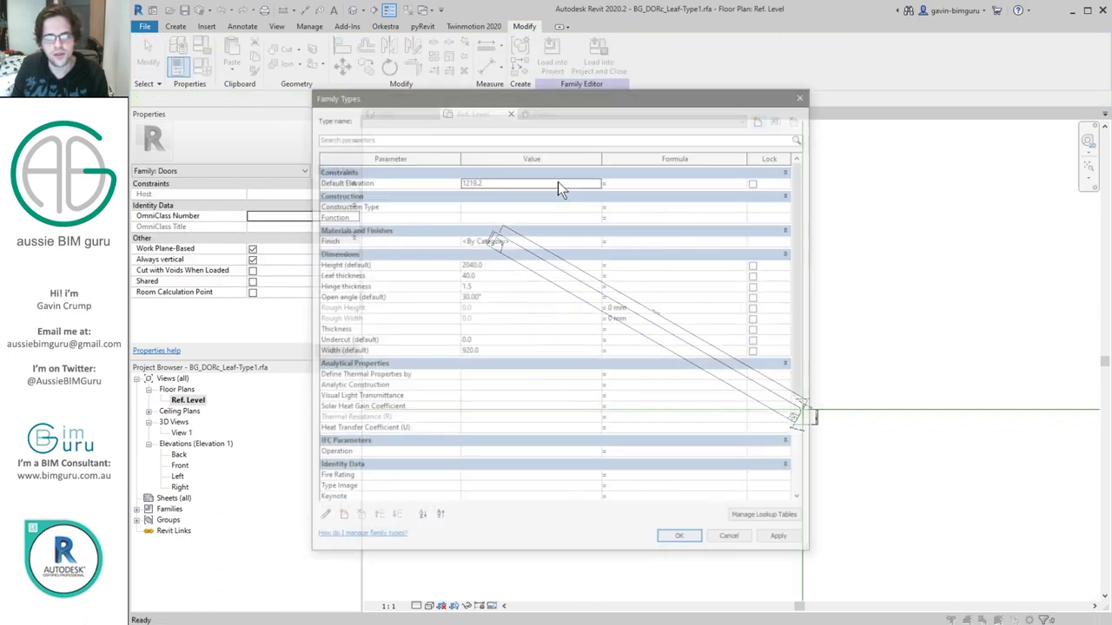
{"action": "left_click", "coordinate": [671, 540]}
{"action": "left_click", "coordinate": [511, 372]}
{"action": "left_click", "coordinate": [682, 540]}
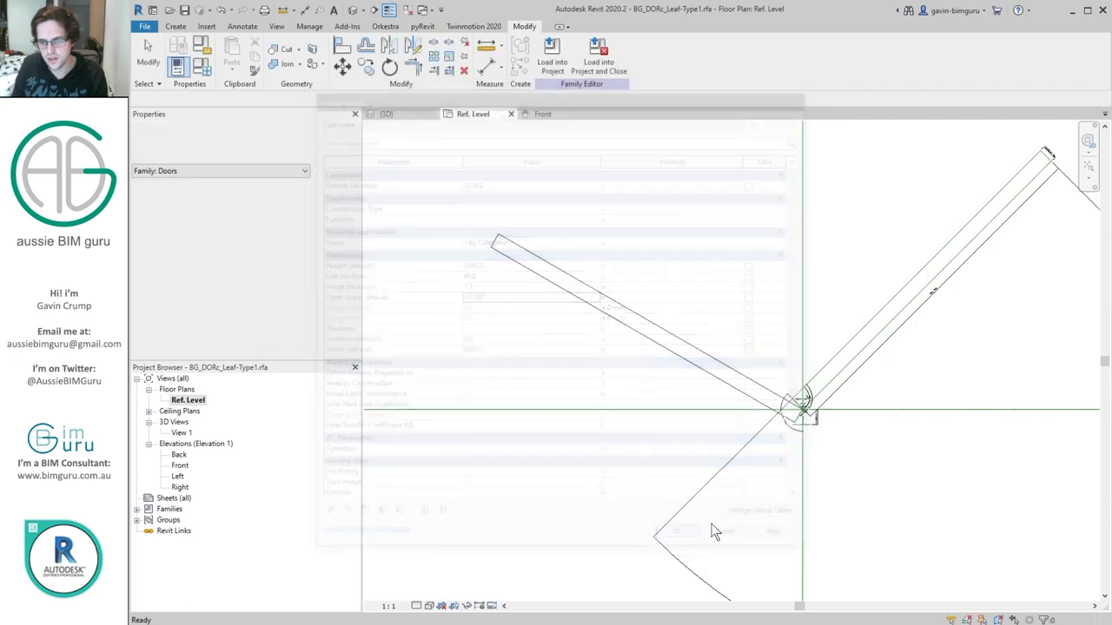
- Reopen the panel extrusion's sketch and replace its profile with locked lines picked along the rotated leaf's two long reference lines
{"action": "left_click", "coordinate": [661, 324]}
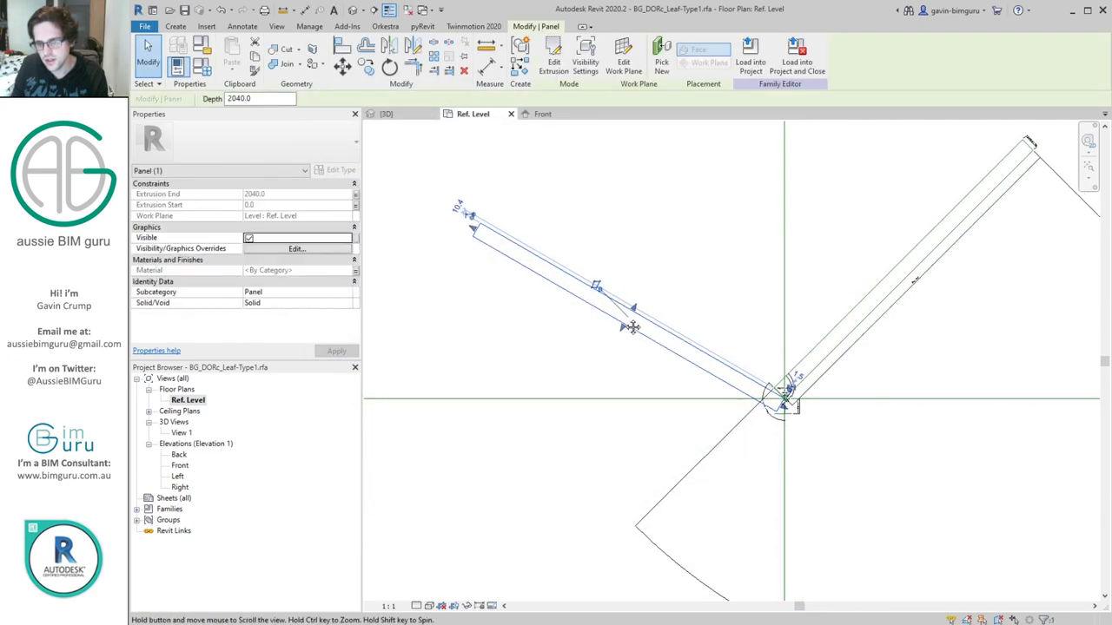
{"action": "middle_click_drag", "start_coordinate": [818, 237], "coordinate": [629, 251]}
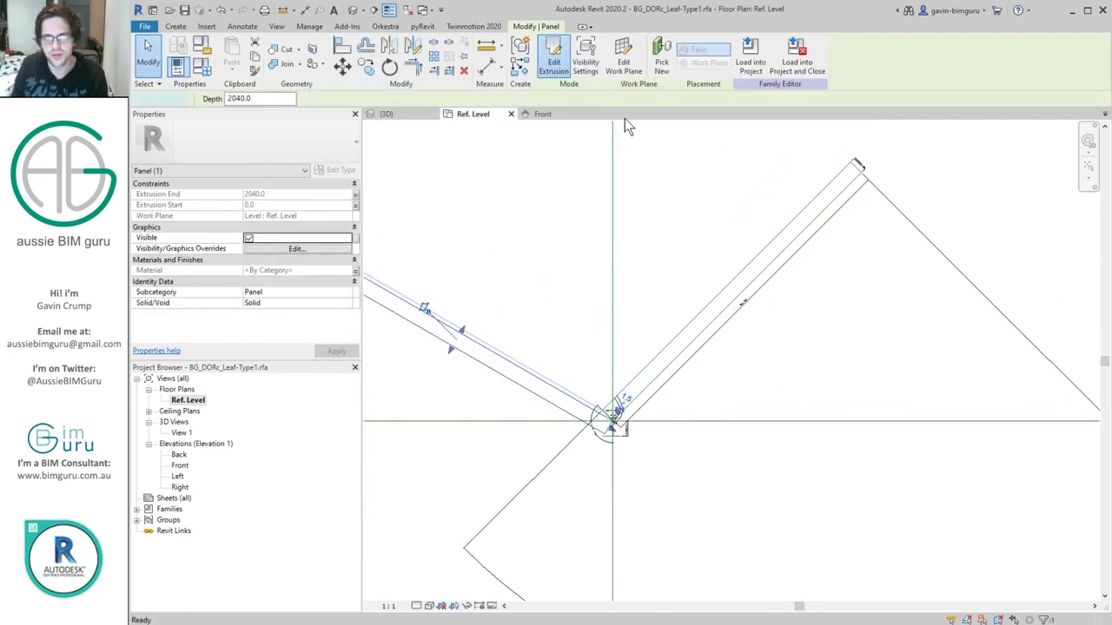
{"action": "left_click", "coordinate": [553, 60]}
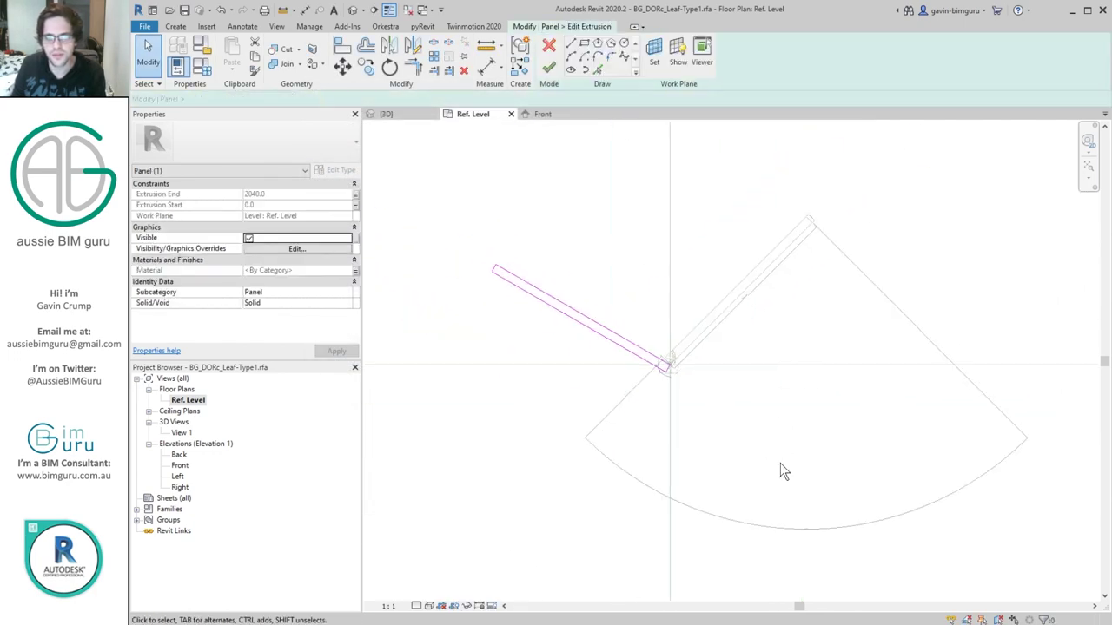
{"action": "left_click", "coordinate": [600, 68]}
{"action": "scroll", "coordinate": [816, 212], "scroll_direction": "up", "scroll_amount": 5}
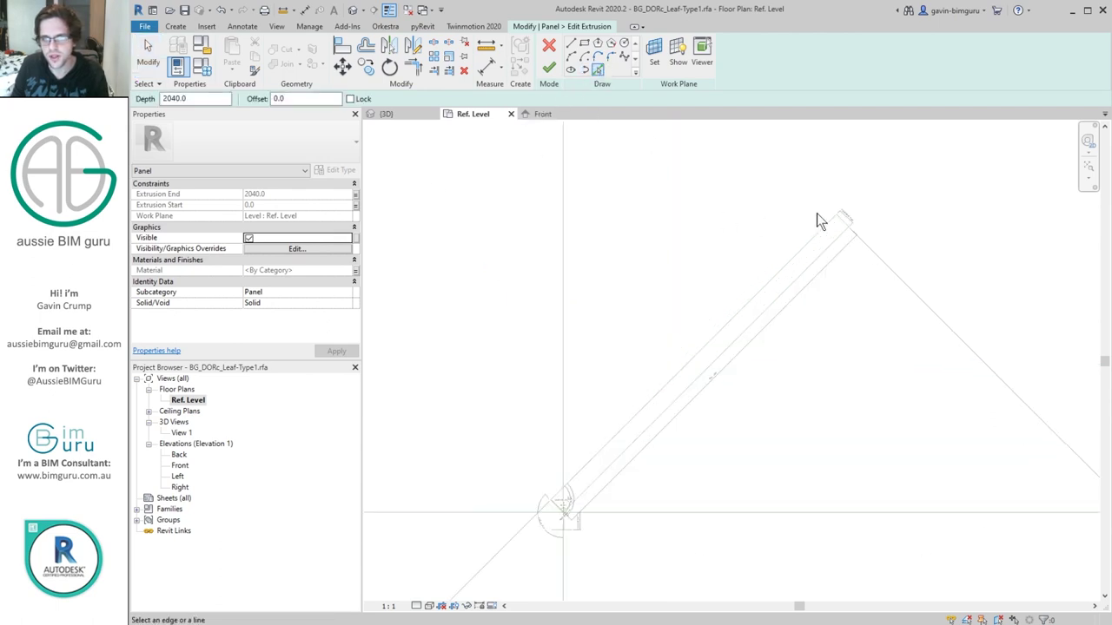
{"action": "left_click", "coordinate": [688, 400]}
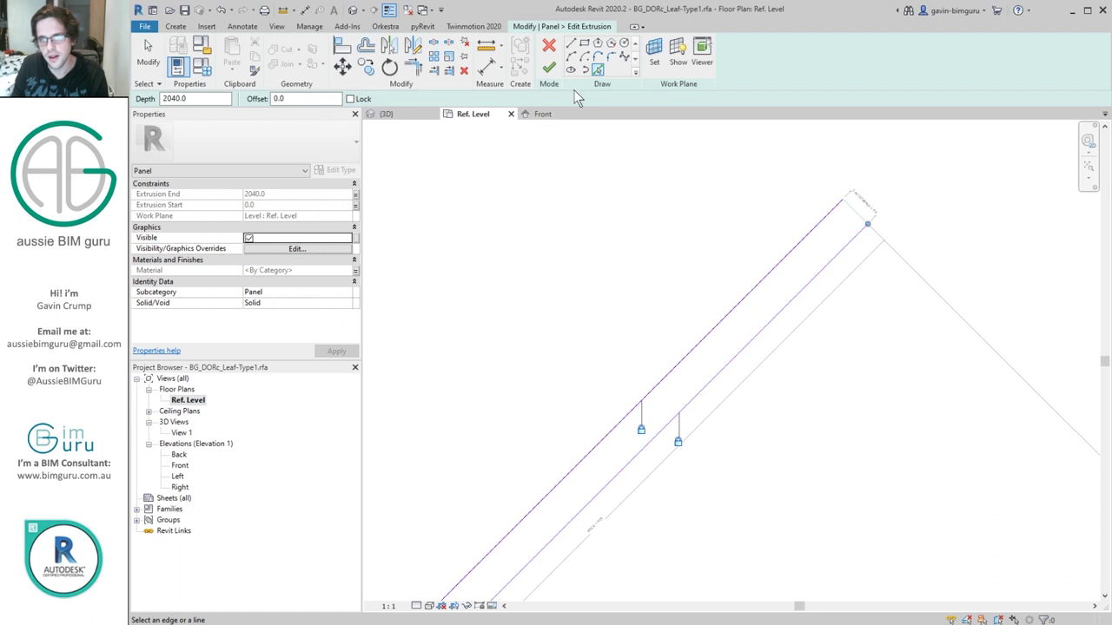
- Sketch a 40 mm closing line just beyond the leaf's far end and trim the long edges to it
{"action": "left_click", "coordinate": [570, 44]}
{"action": "scroll", "coordinate": [862, 169], "scroll_direction": "up", "scroll_amount": 2}
{"action": "left_click", "coordinate": [874, 153]}
{"action": "left_click", "coordinate": [942, 217]}
{"action": "key", "text": "Escape"}
{"action": "key", "text": "Escape"}
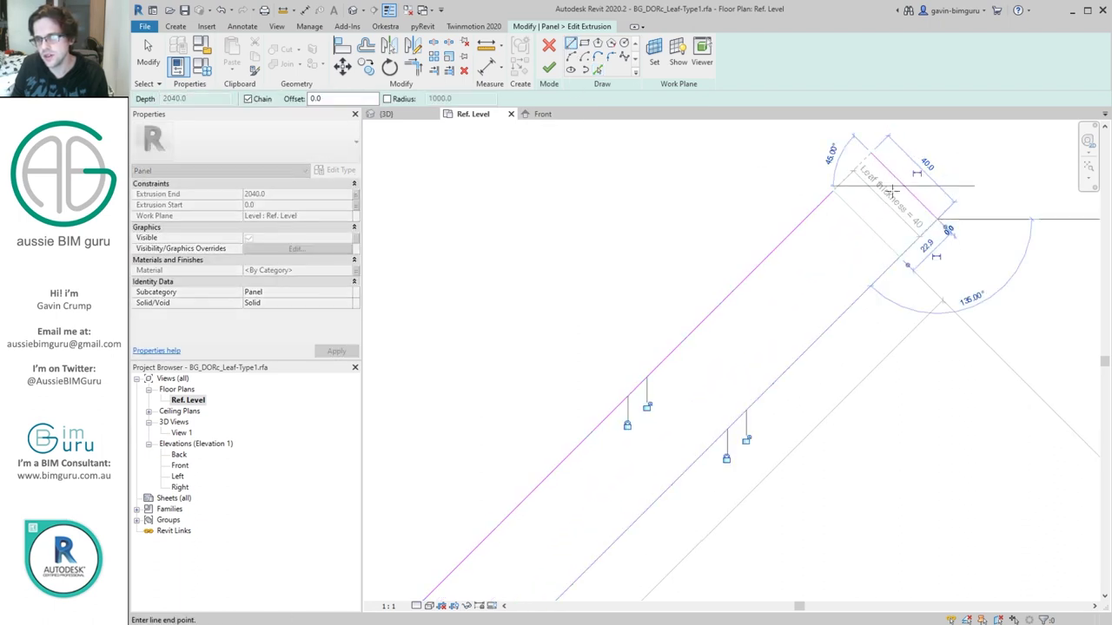
{"action": "key", "text": "t"}
{"action": "key", "text": "r"}
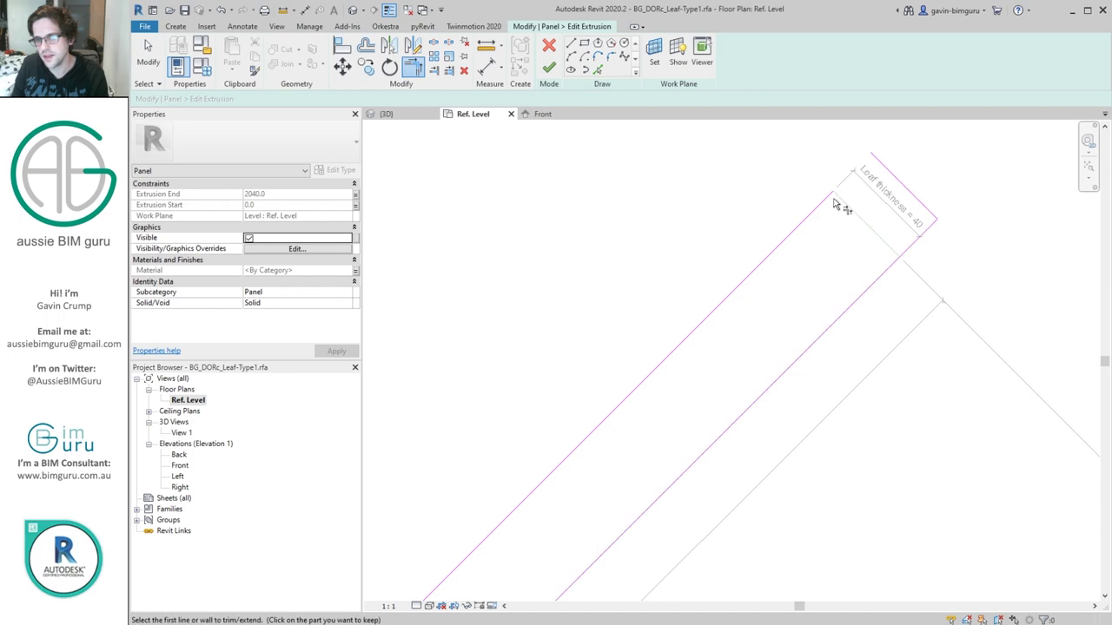
{"action": "left_click", "coordinate": [834, 196]}
{"action": "left_click", "coordinate": [889, 171]}
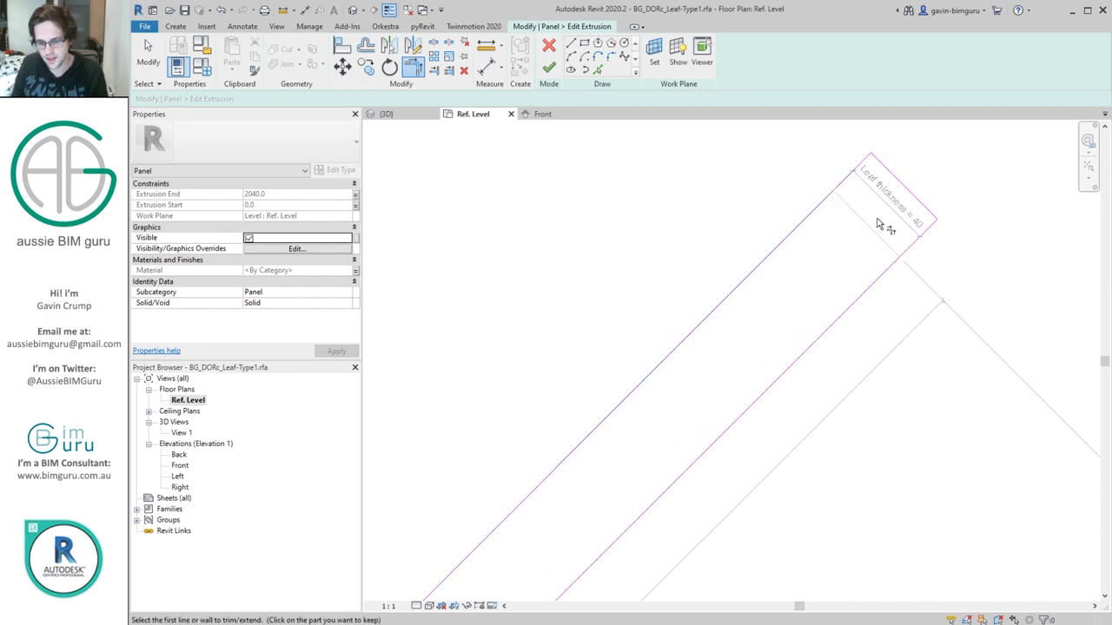
- Align the closing sketch line to the reference line at the leaf's far end
{"action": "key", "text": "a"}
{"action": "key", "text": "l"}
{"action": "left_click", "coordinate": [869, 227]}
{"action": "left_click", "coordinate": [898, 186]}
- Sketch a short free line just outside the leaf's hinge end and trim it to both long edges to close the profile
{"action": "scroll", "coordinate": [888, 203], "scroll_direction": "down", "scroll_amount": 5}
{"action": "middle_click_drag", "start_coordinate": [521, 573], "coordinate": [751, 328]}
{"action": "scroll", "coordinate": [751, 328], "scroll_direction": "up", "scroll_amount": 5}
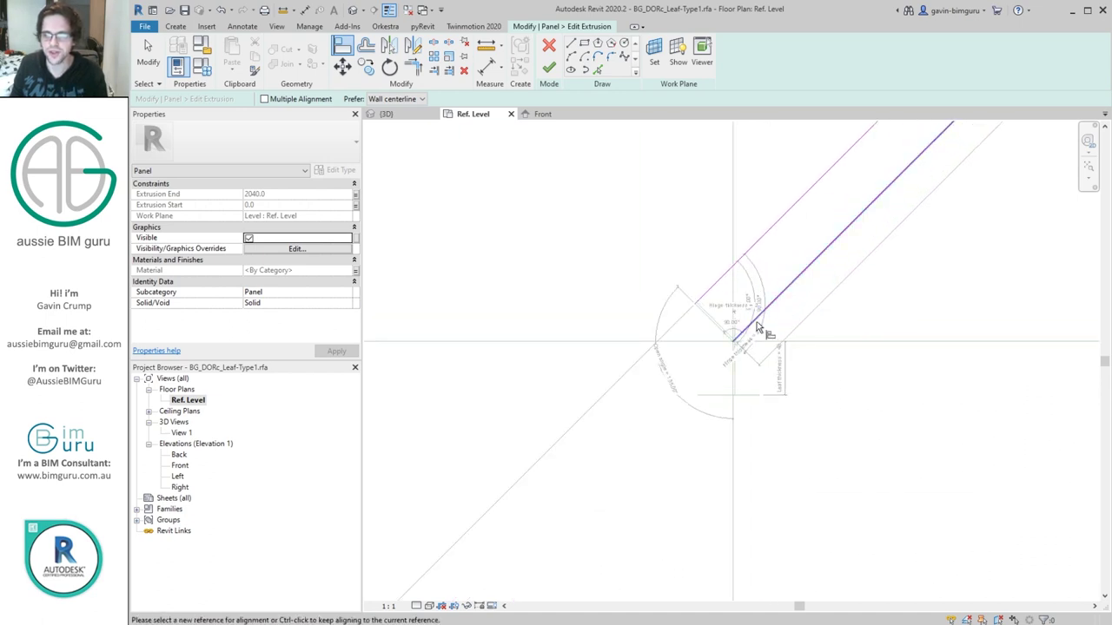
{"action": "left_click", "coordinate": [570, 45]}
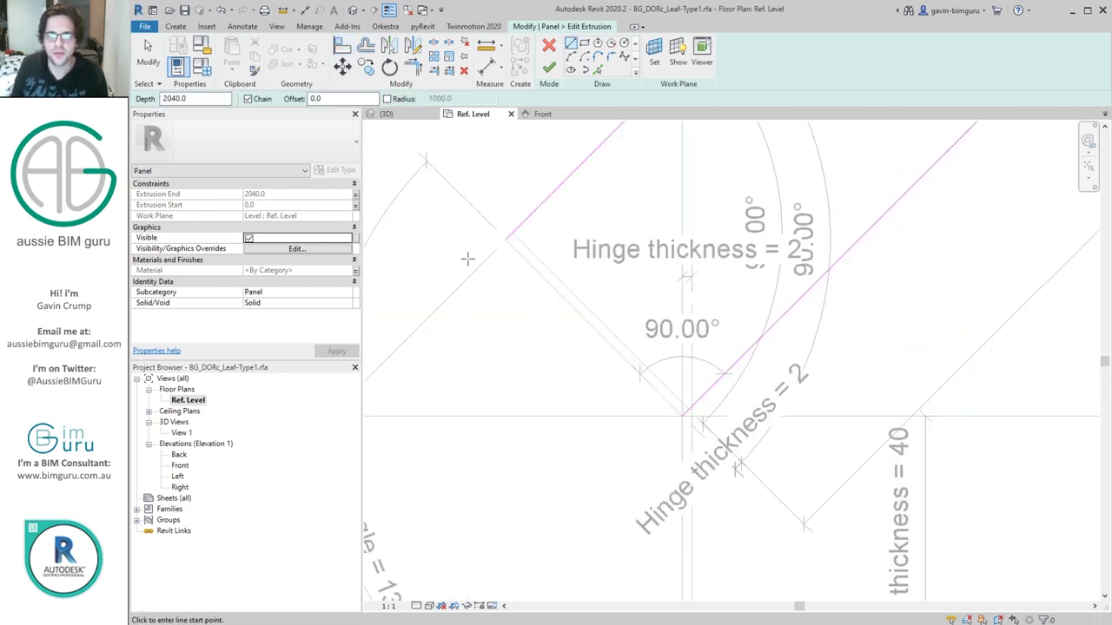
{"action": "left_click", "coordinate": [469, 252]}
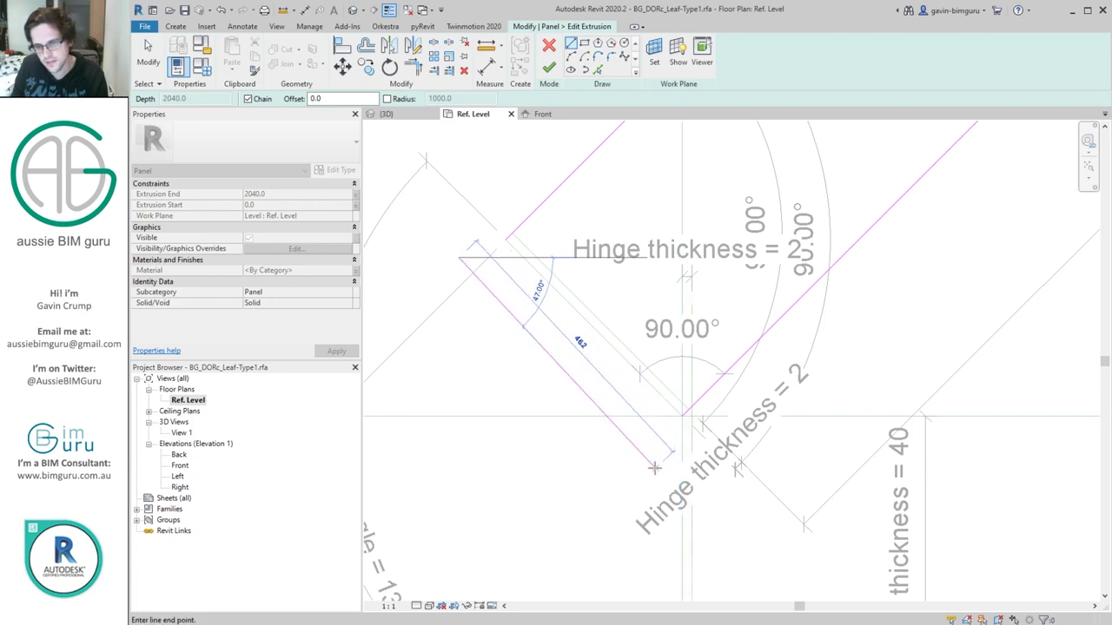
{"action": "key", "text": "Escape"}
{"action": "left_click", "coordinate": [483, 245]}
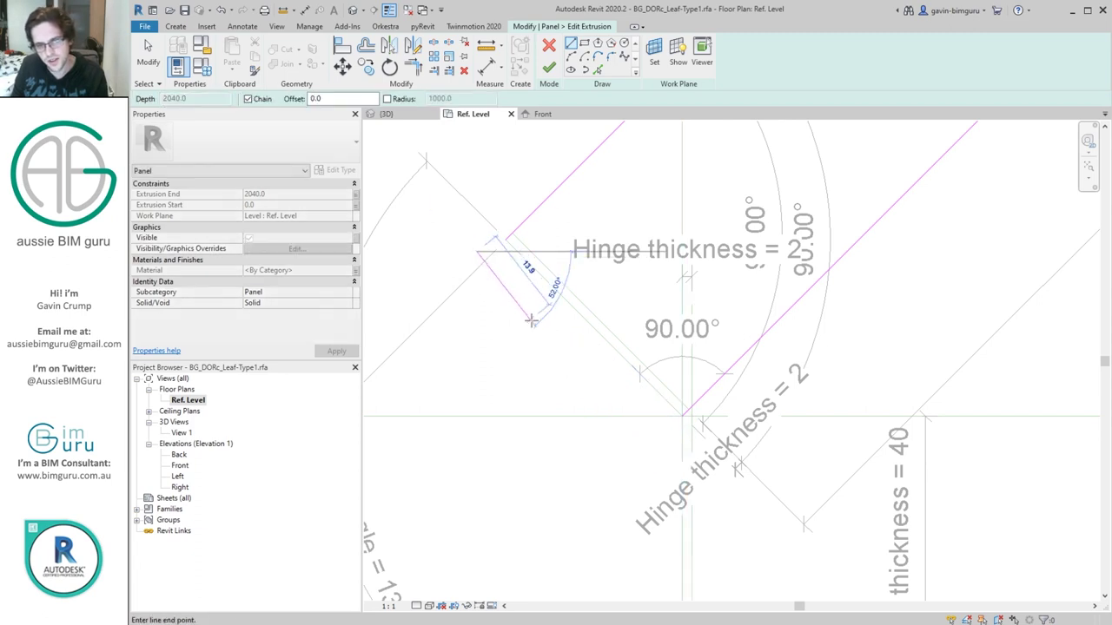
{"action": "left_click", "coordinate": [549, 323]}
{"action": "key", "text": "t"}
{"action": "key", "text": "r"}
{"action": "left_click", "coordinate": [507, 279]}
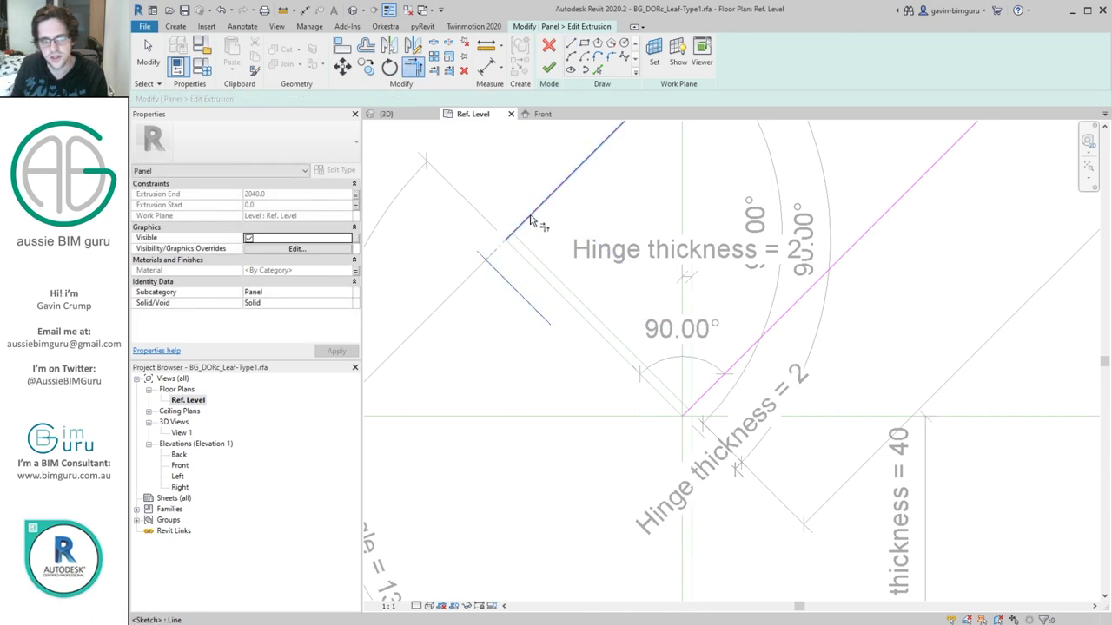
{"action": "left_click", "coordinate": [731, 367]}
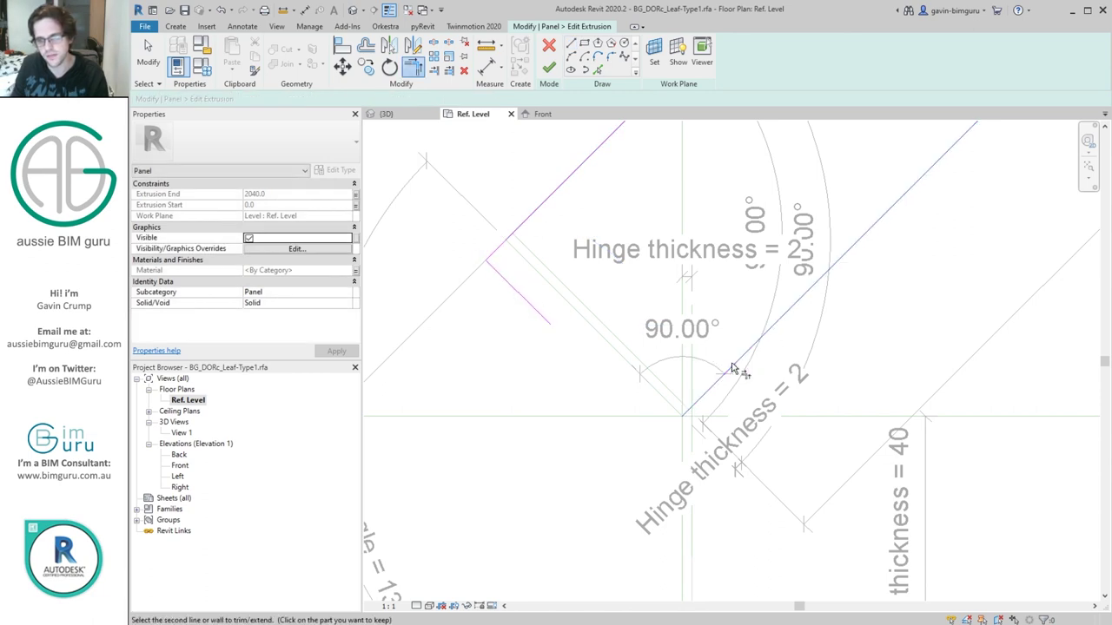
{"action": "left_click", "coordinate": [545, 323]}
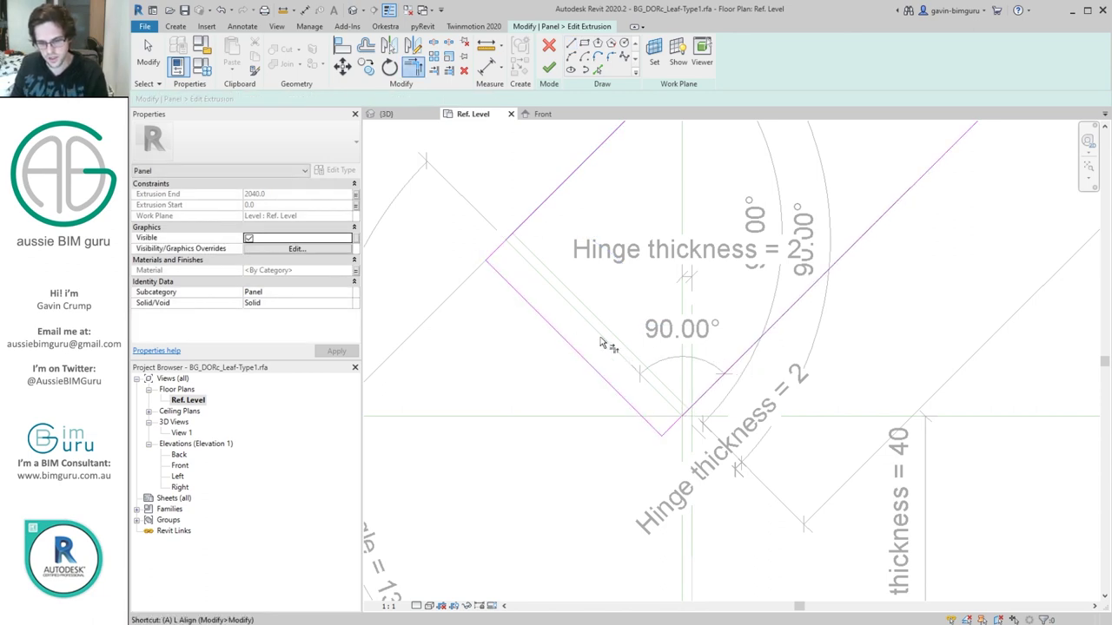
- Align the hinge-end sketch line to the inner hinge-side reference line and finish the extrusion edit
{"action": "key", "text": "l"}
{"action": "left_click", "coordinate": [521, 241]}
{"action": "left_click", "coordinate": [518, 291]}
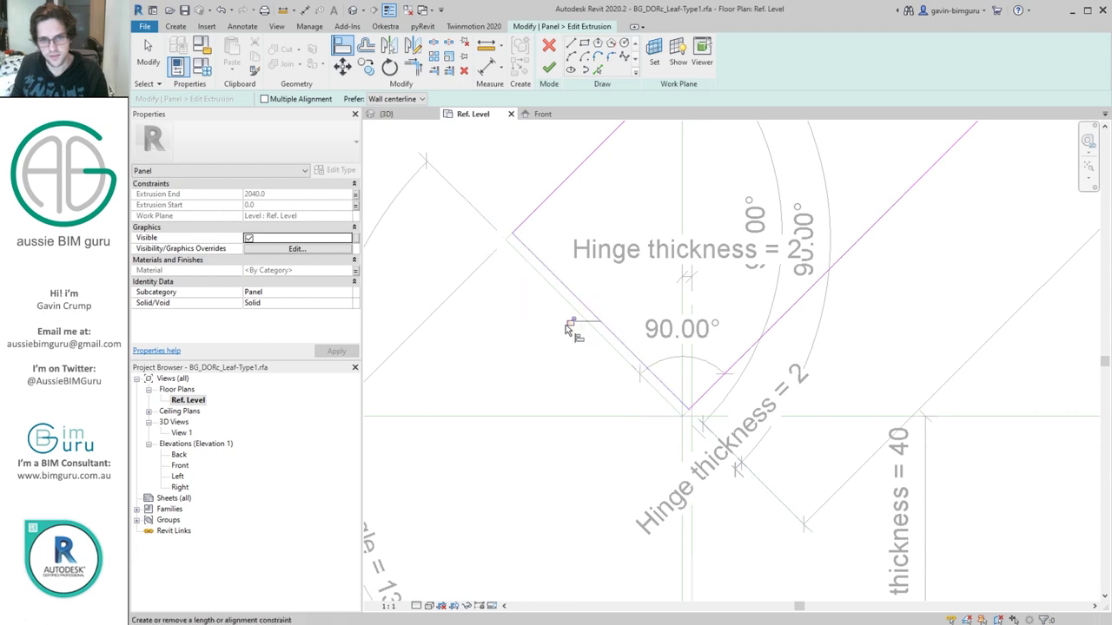
{"action": "scroll", "coordinate": [566, 326], "scroll_direction": "down", "scroll_amount": 3}
{"action": "left_click", "coordinate": [549, 45]}
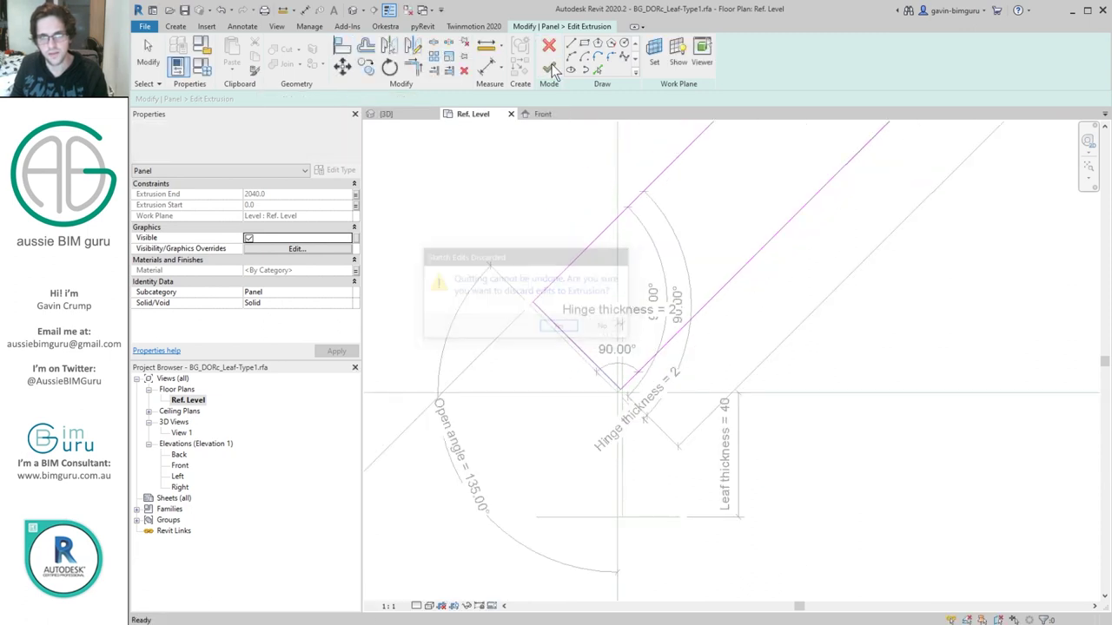
{"action": "left_click", "coordinate": [559, 326]}
- Set the Open angle parameter to 150° to flex the leaf
{"action": "scroll", "coordinate": [811, 365], "scroll_direction": "down", "scroll_amount": 5}
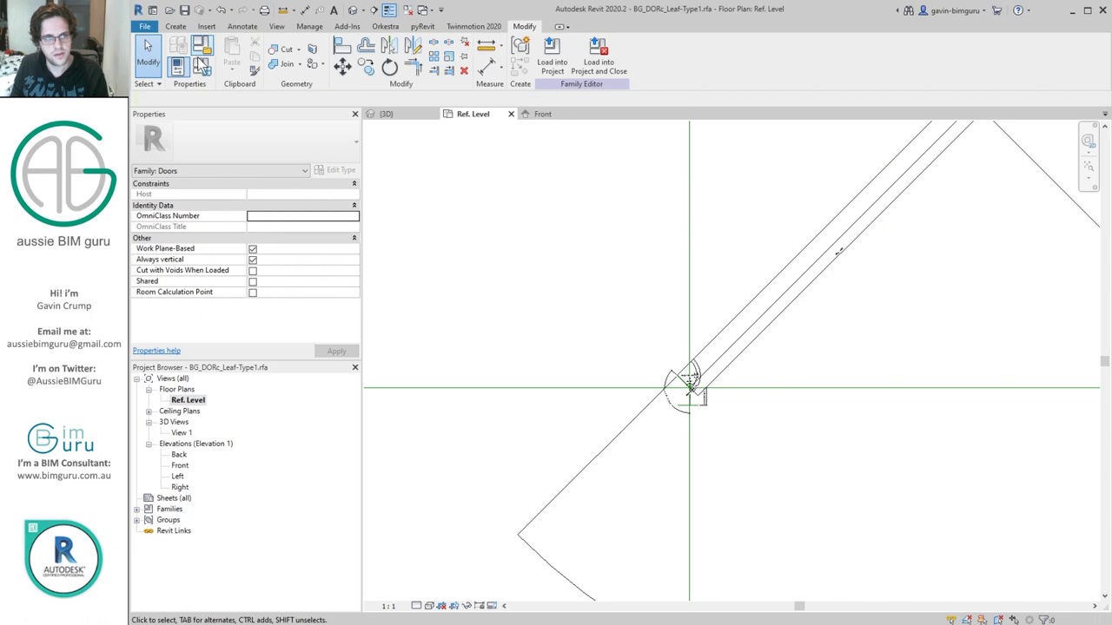
{"action": "left_click", "coordinate": [198, 57]}
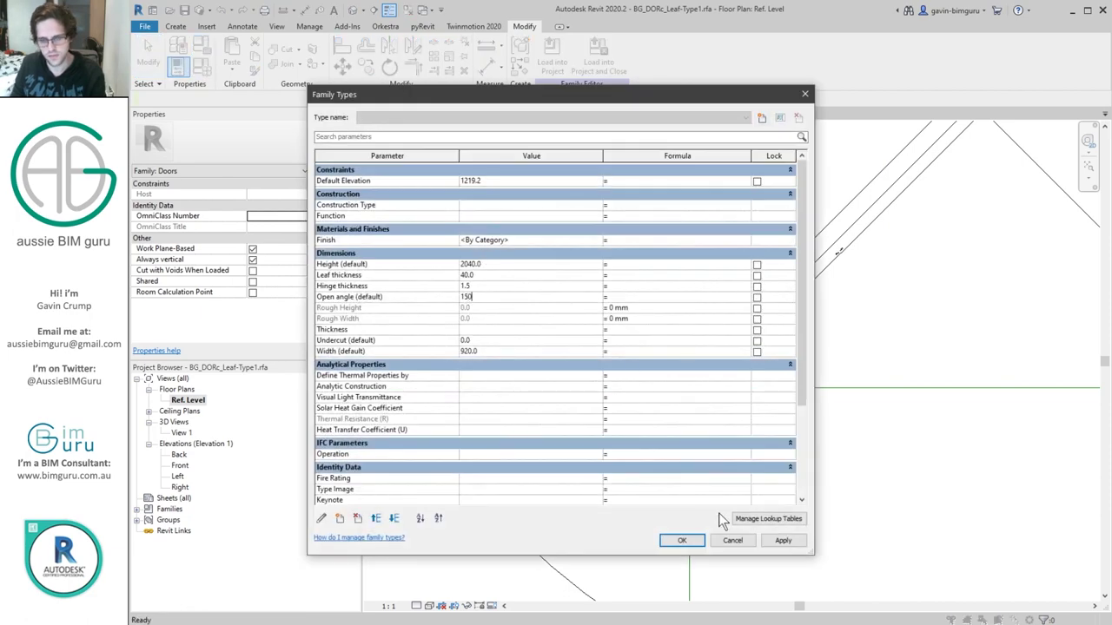
{"action": "left_click", "coordinate": [782, 540]}
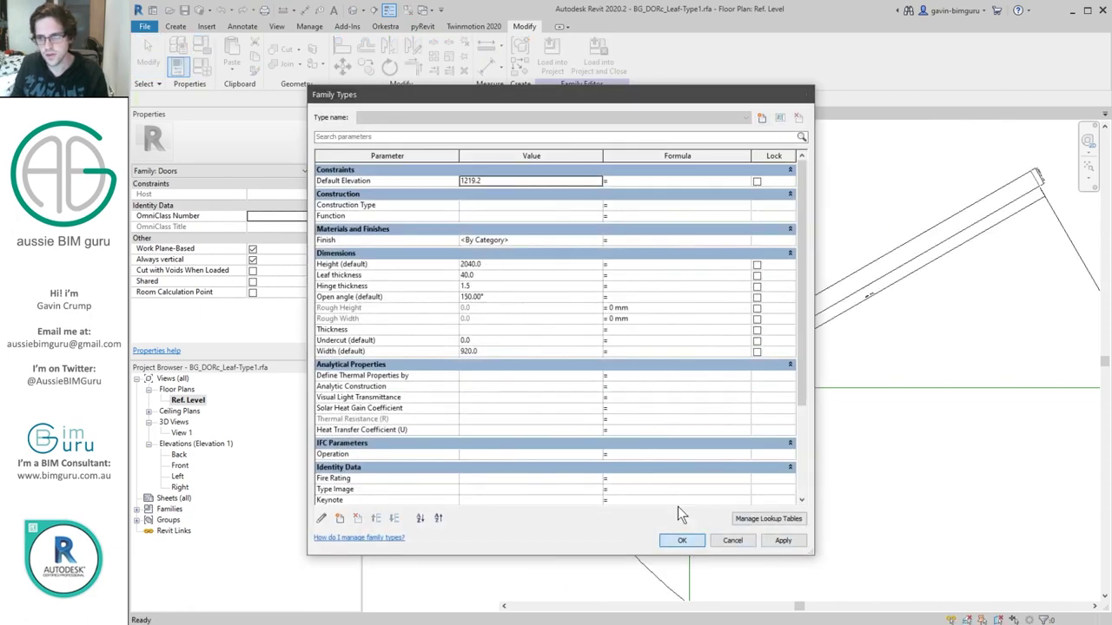
{"action": "left_click", "coordinate": [683, 542]}
- Set the Open angle parameter to 45° and apply it to the leaf
{"action": "left_click", "coordinate": [178, 66]}
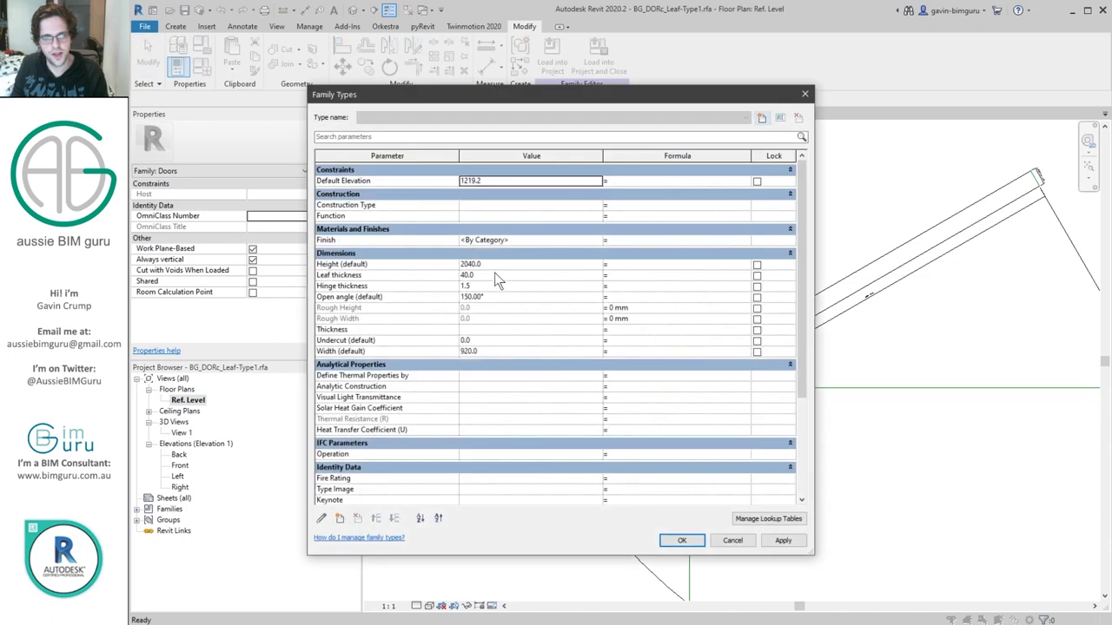
{"action": "left_click", "coordinate": [782, 539]}
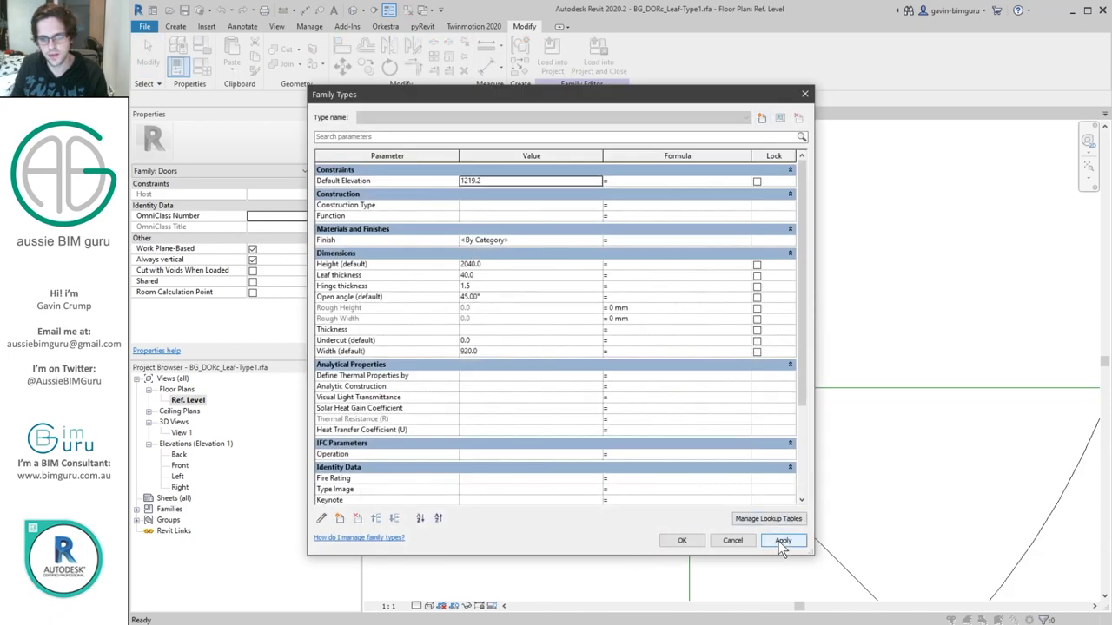
{"action": "left_click", "coordinate": [684, 541]}
{"action": "scroll", "coordinate": [534, 235], "scroll_direction": "down", "scroll_amount": 5}
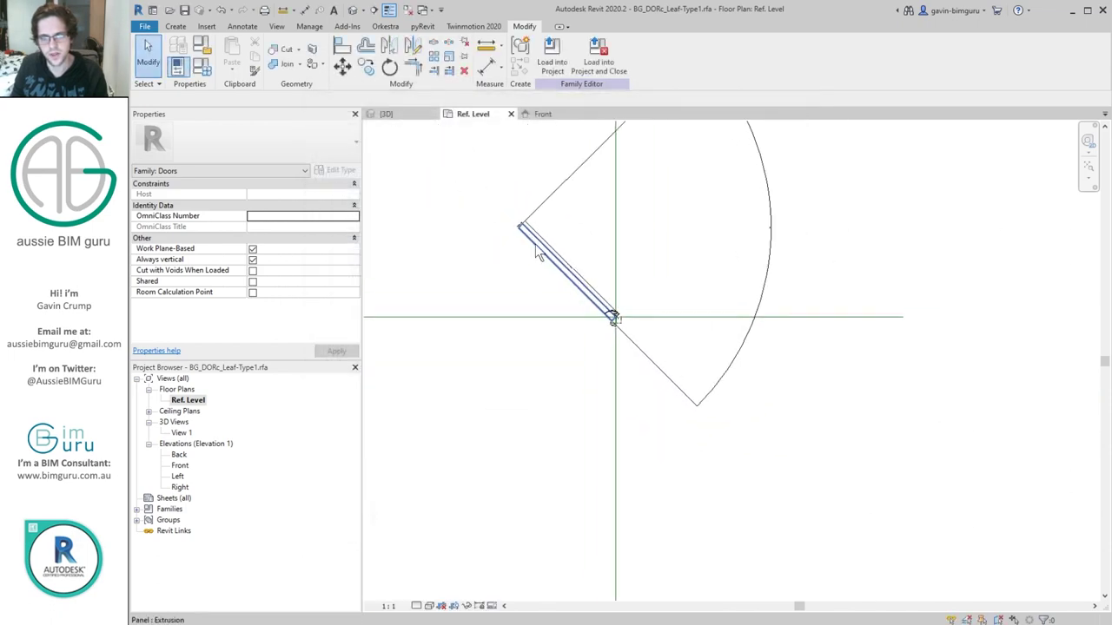
- Move the angle arc at the leaf's free end in close to the leaf
{"action": "left_click", "coordinate": [774, 213]}
{"action": "left_click_drag", "start_coordinate": [774, 213], "coordinate": [553, 219]}
{"action": "left_click", "coordinate": [686, 208]}
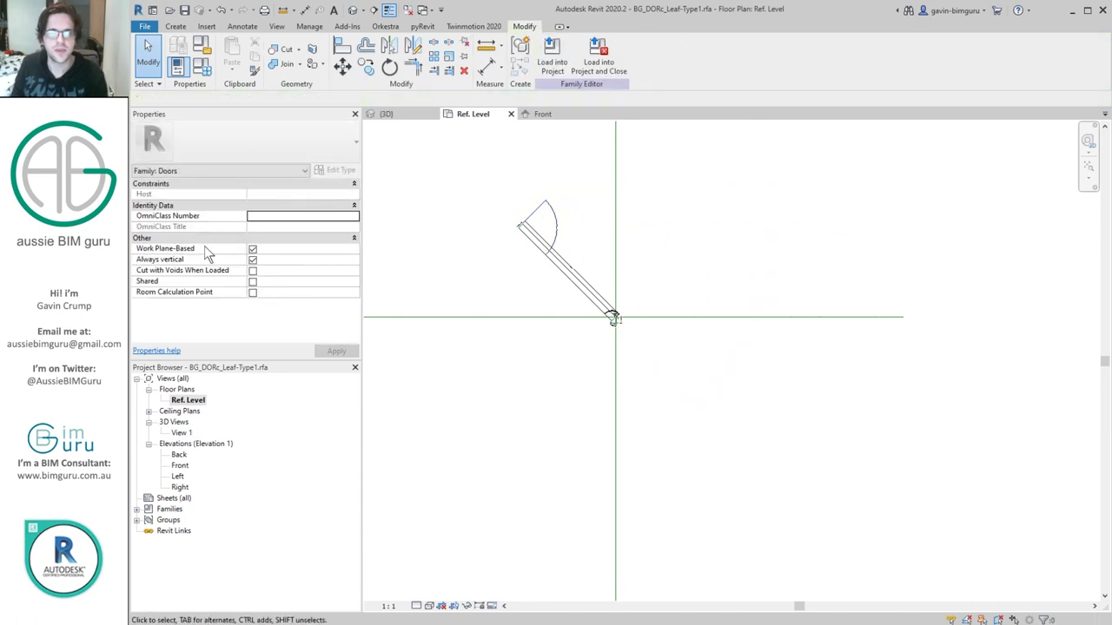
- Set the Open angle parameter to 135° and apply it to the leaf
{"action": "left_click", "coordinate": [198, 75]}
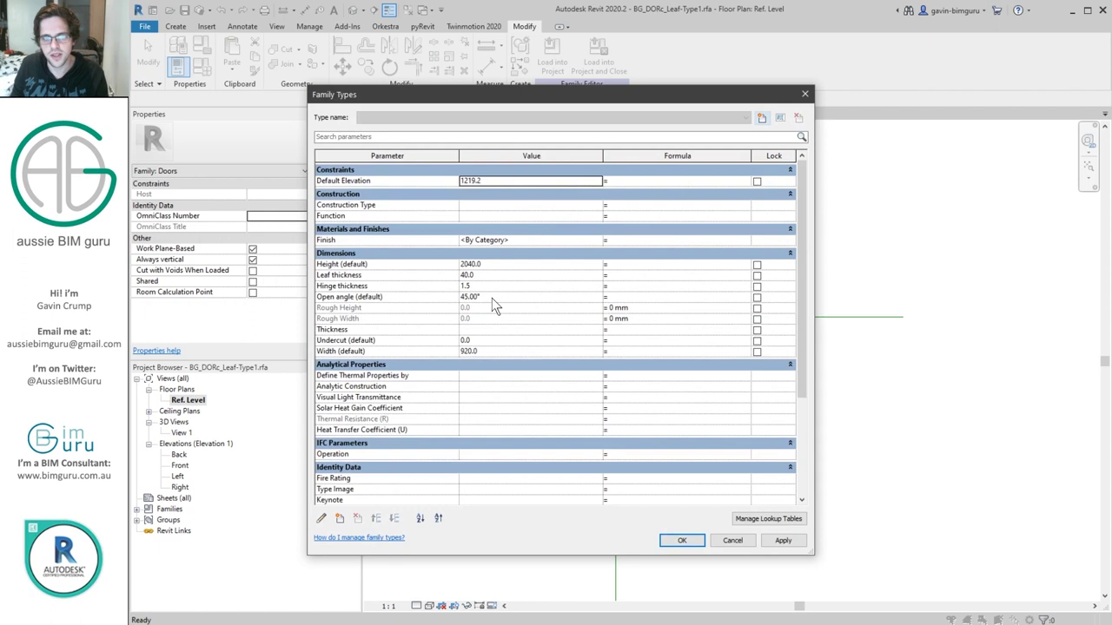
{"action": "left_click", "coordinate": [679, 541]}
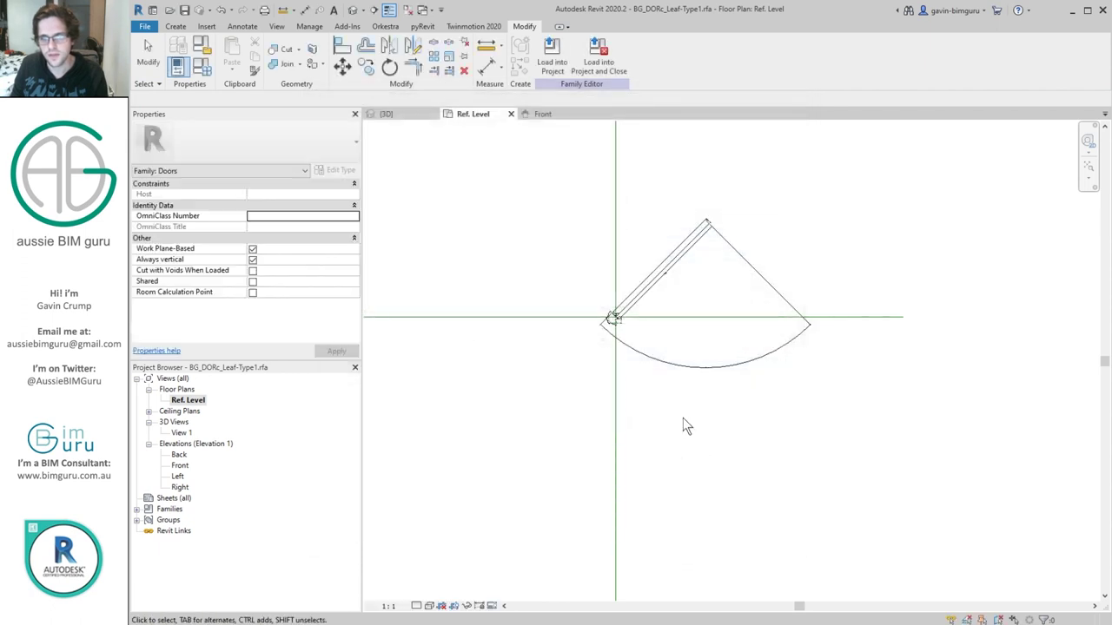
{"action": "scroll", "coordinate": [714, 224], "scroll_direction": "up", "scroll_amount": 5}
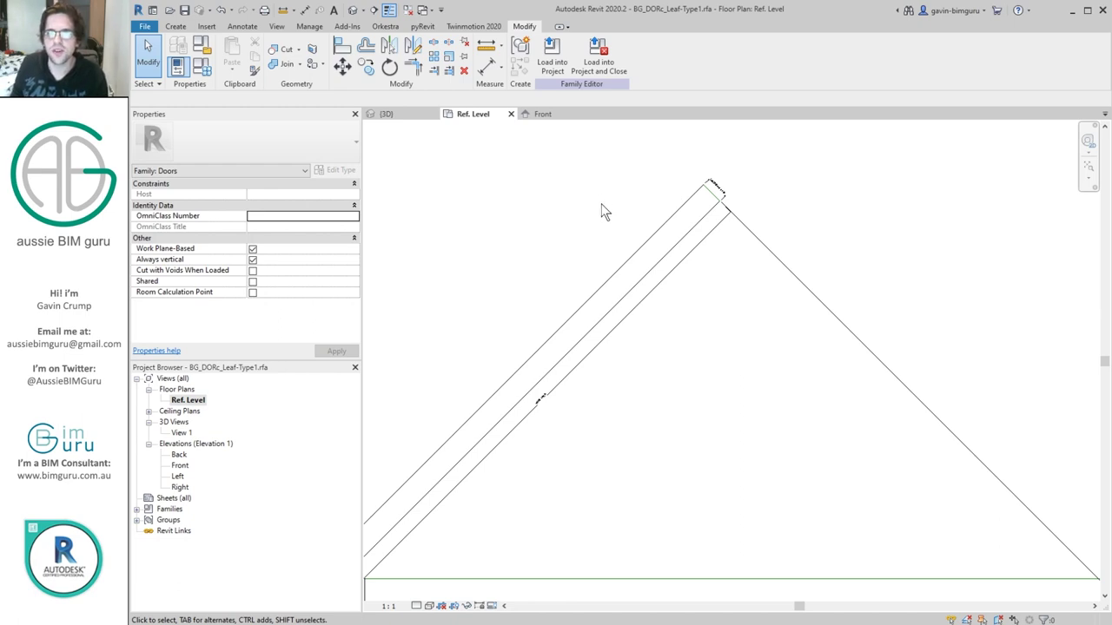
- Examine the leaf panel extrusion in the View 1 3D view, and check the whole leaf again in the Ref. Level plan
{"action": "double_click", "coordinate": [183, 431]}
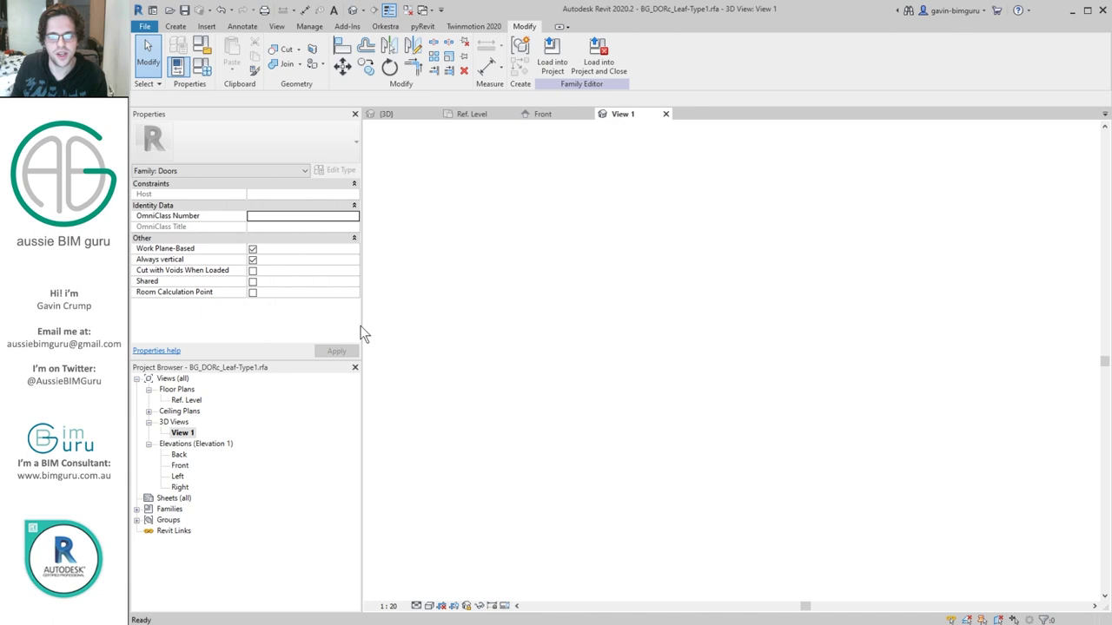
{"action": "left_click", "coordinate": [648, 200]}
{"action": "scroll", "coordinate": [628, 535], "scroll_direction": "up", "scroll_amount": 4}
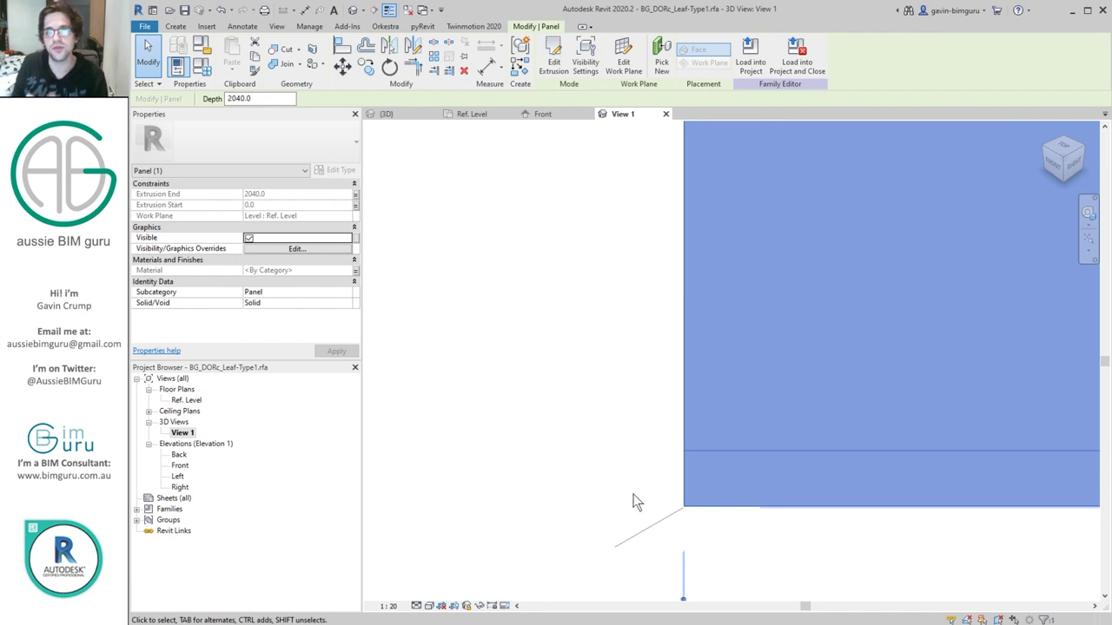
{"action": "scroll", "coordinate": [605, 472], "scroll_direction": "down", "scroll_amount": 5}
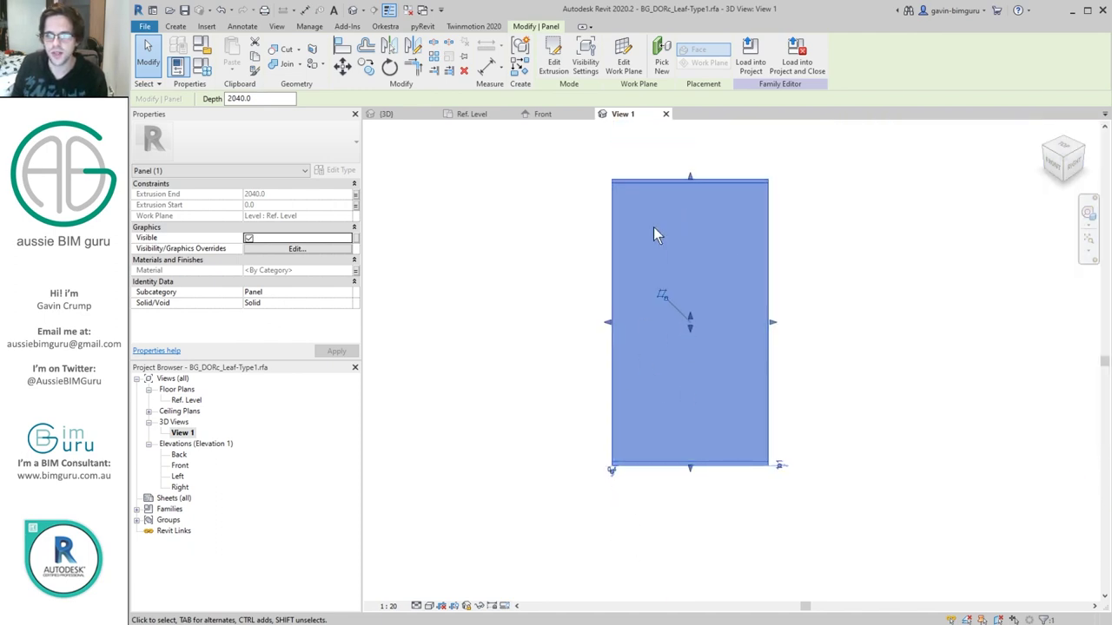
{"action": "scroll", "coordinate": [694, 159], "scroll_direction": "up", "scroll_amount": 2}
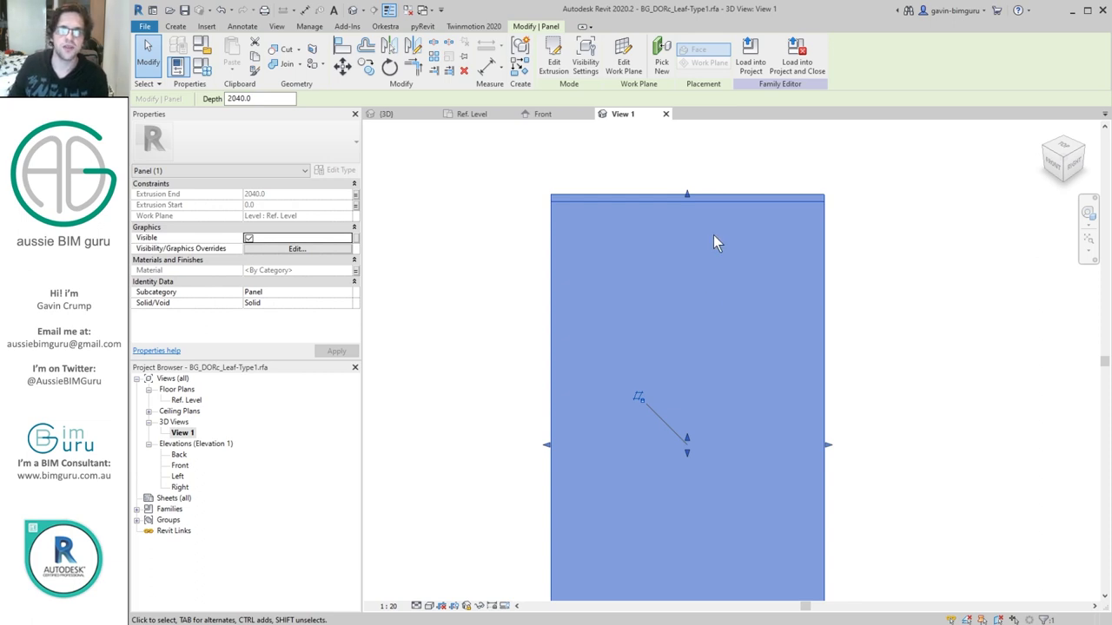
{"action": "left_click", "coordinate": [476, 275]}
{"action": "double_click", "coordinate": [186, 399]}
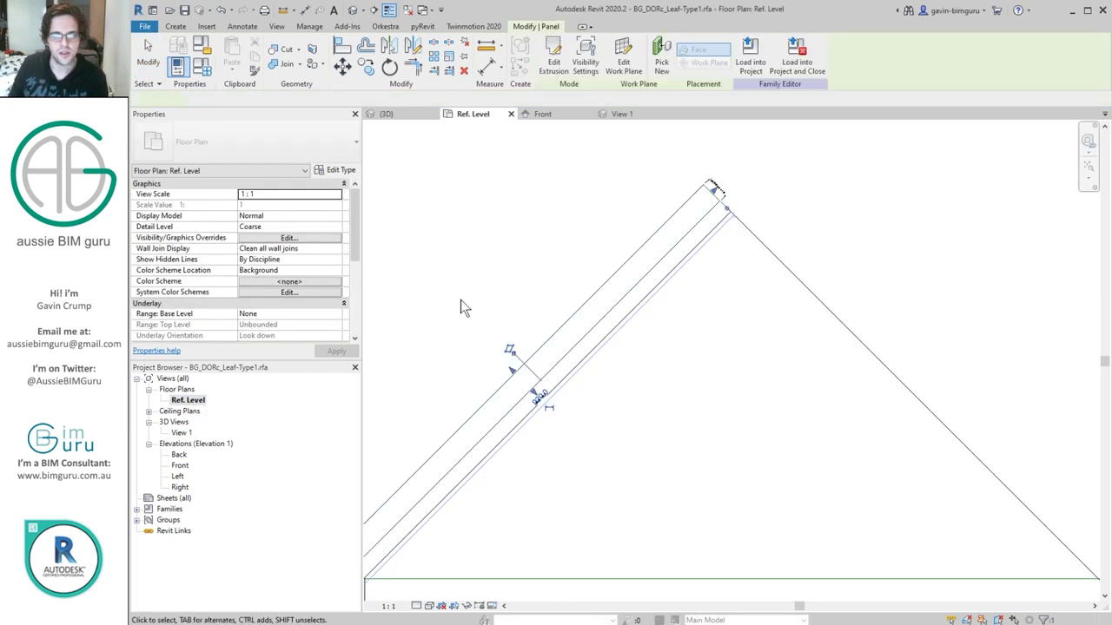
{"action": "left_click", "coordinate": [797, 213]}
{"action": "key", "text": "z"}
{"action": "key", "text": "f"}
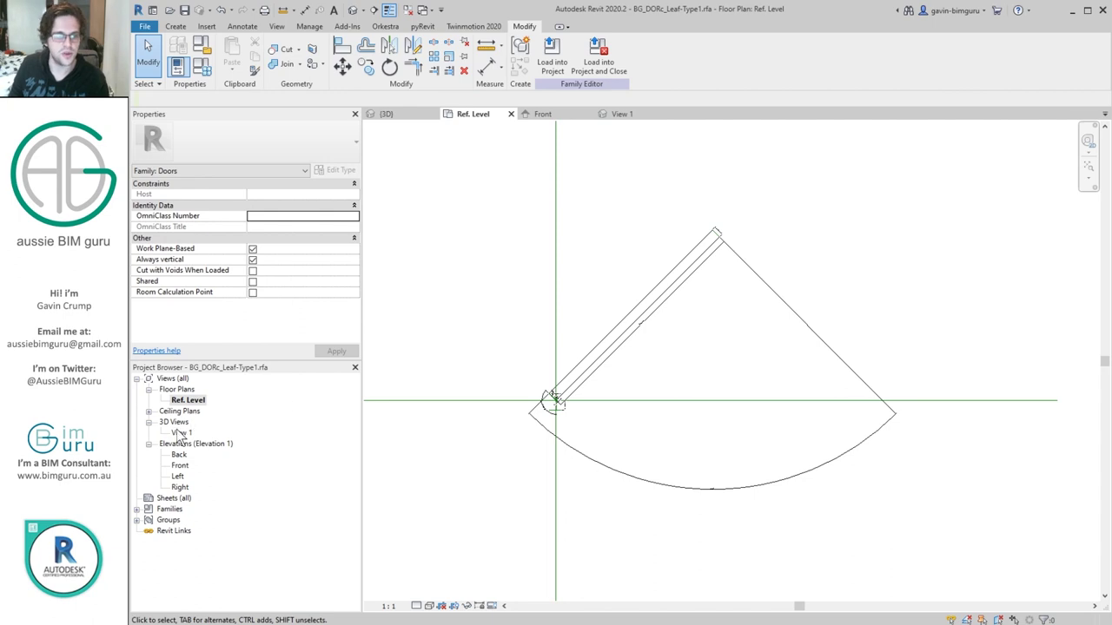
- Close the inactive views and load the leaf family into the BG_DOR_Swing-Single door family
{"action": "double_click", "coordinate": [180, 433]}
{"action": "left_click", "coordinate": [409, 10]}
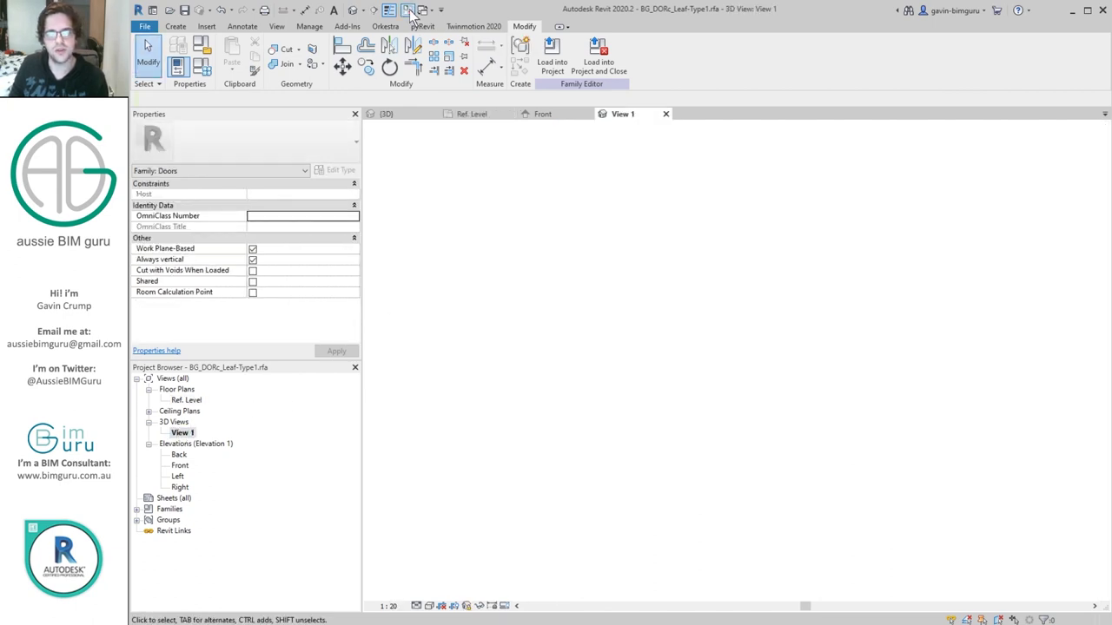
{"action": "left_click", "coordinate": [405, 114]}
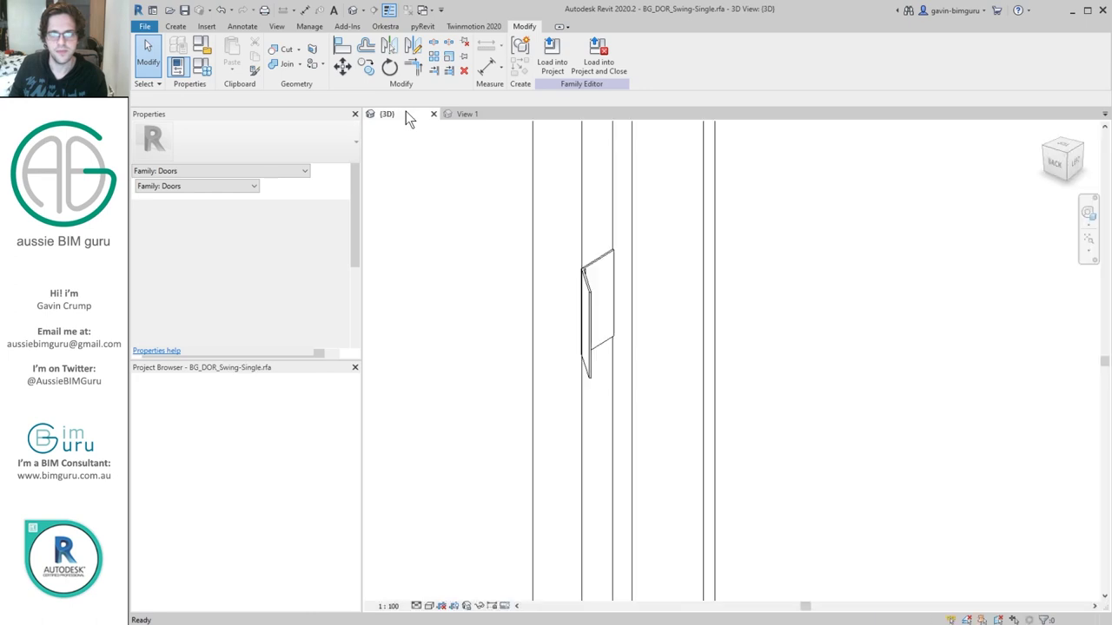
{"action": "left_click", "coordinate": [492, 114]}
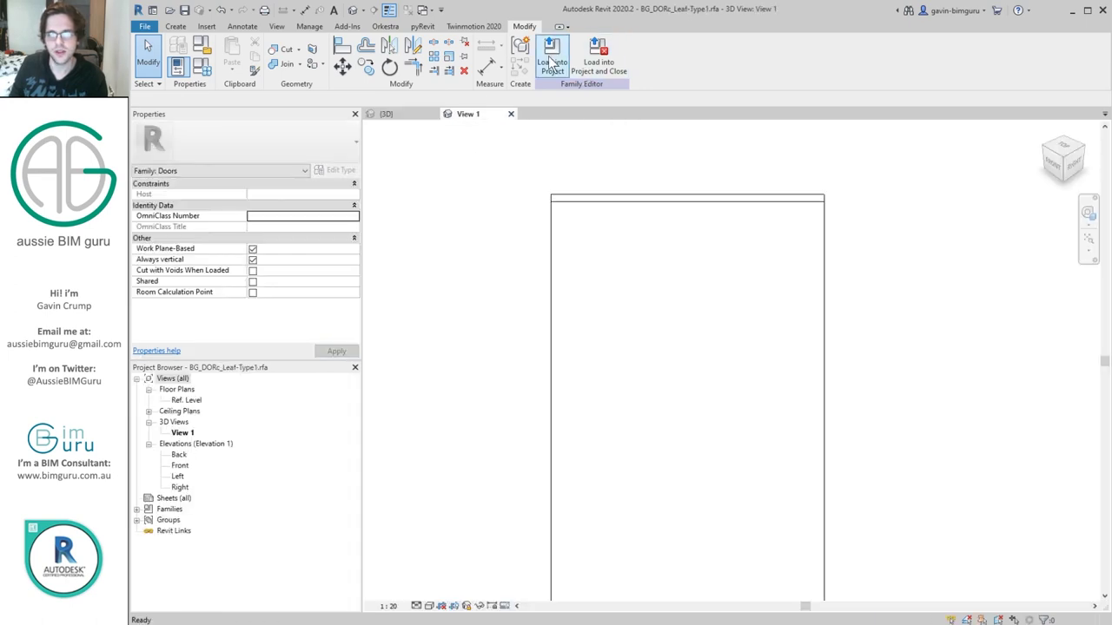
{"action": "left_click", "coordinate": [552, 63]}
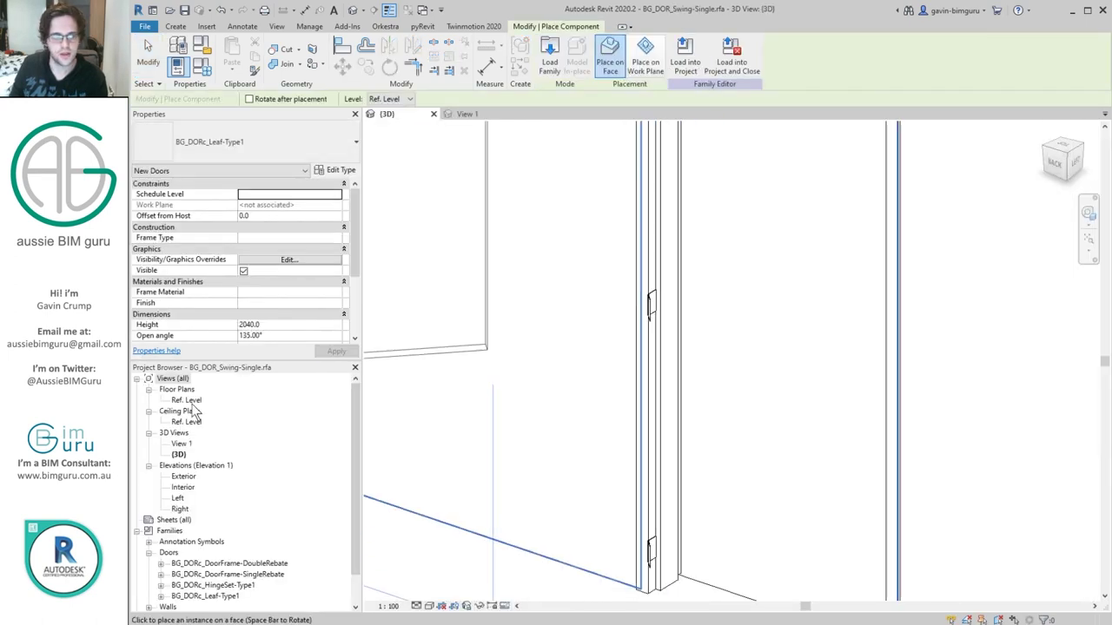
- Place a BG_DORc_Leaf-Type1 instance on the Ref. Level work plane, about 420 mm off the wall centreline near the hinge-side jamb
{"action": "double_click", "coordinate": [186, 400]}
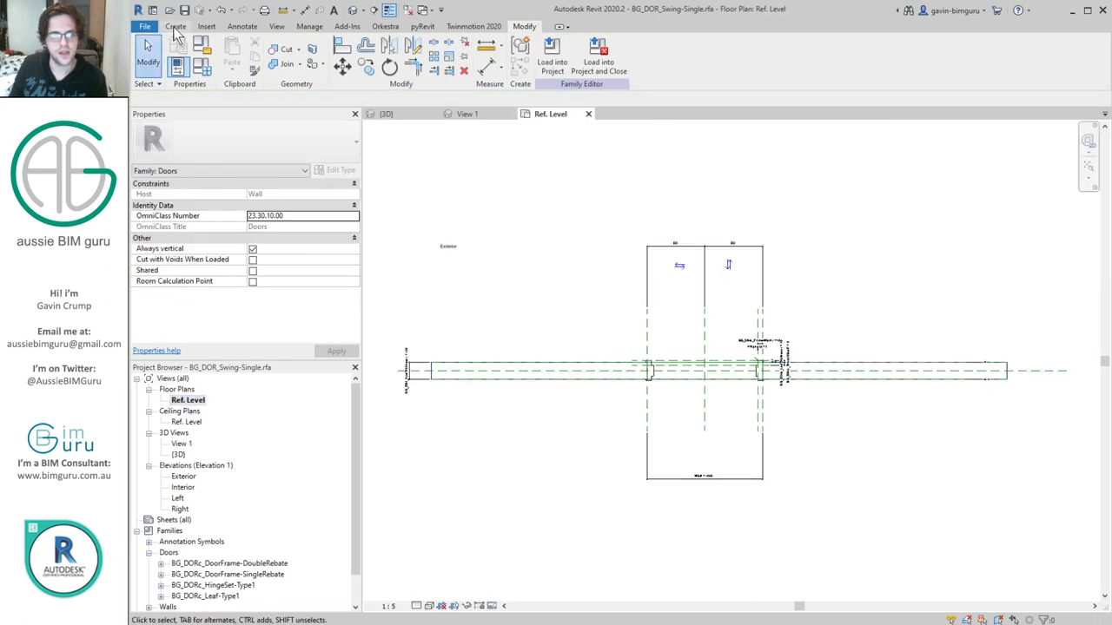
{"action": "left_click", "coordinate": [175, 26]}
{"action": "left_click", "coordinate": [430, 54]}
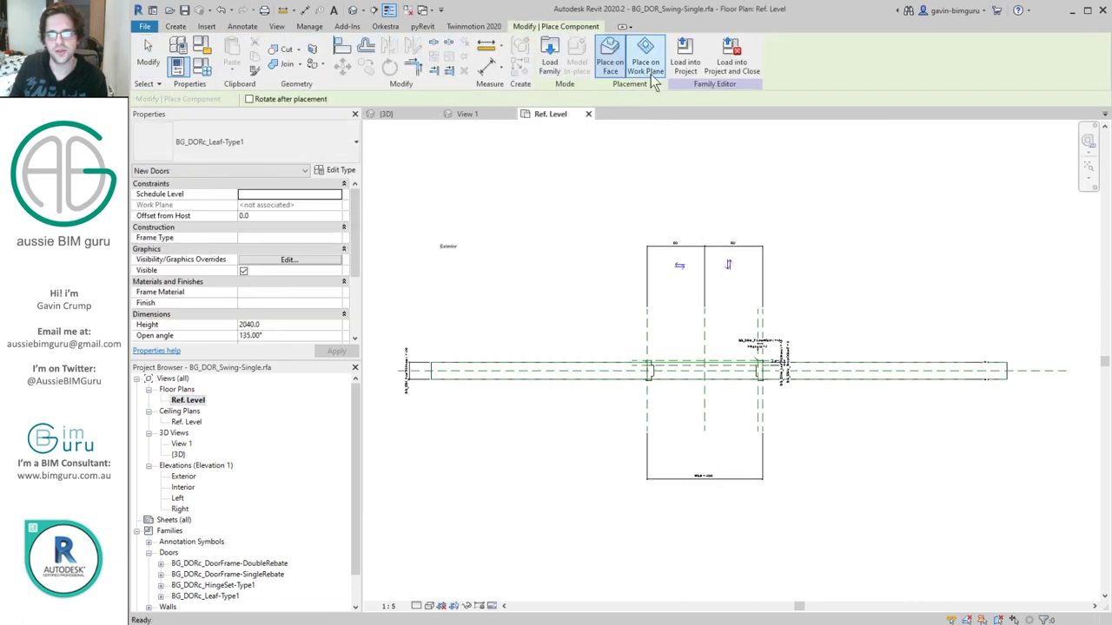
{"action": "left_click", "coordinate": [653, 67]}
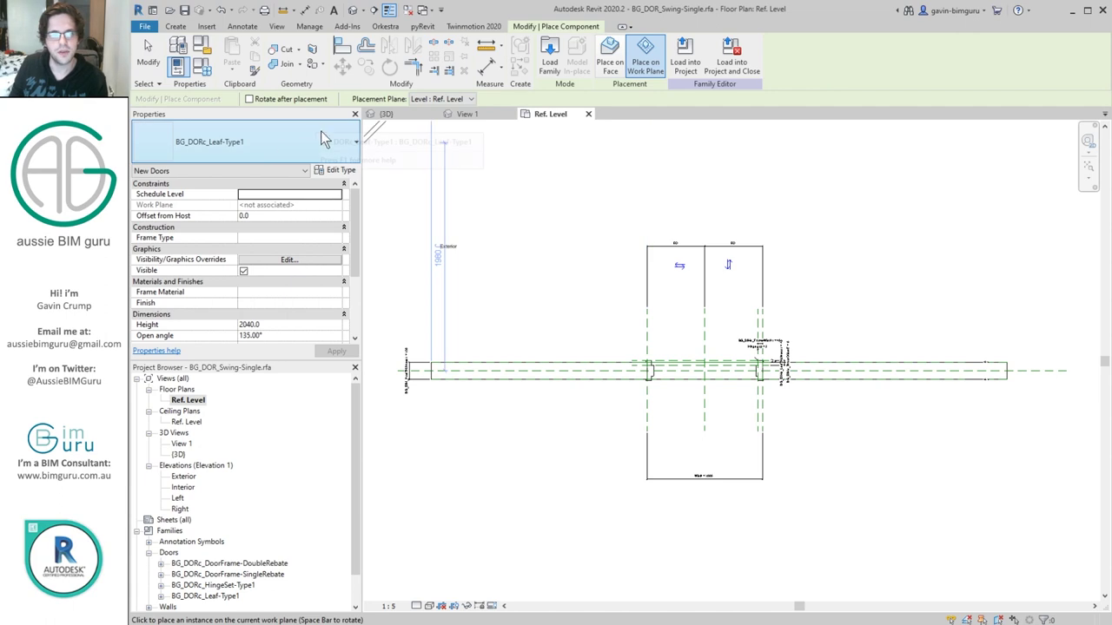
{"action": "scroll", "coordinate": [751, 343], "scroll_direction": "up", "scroll_amount": 5}
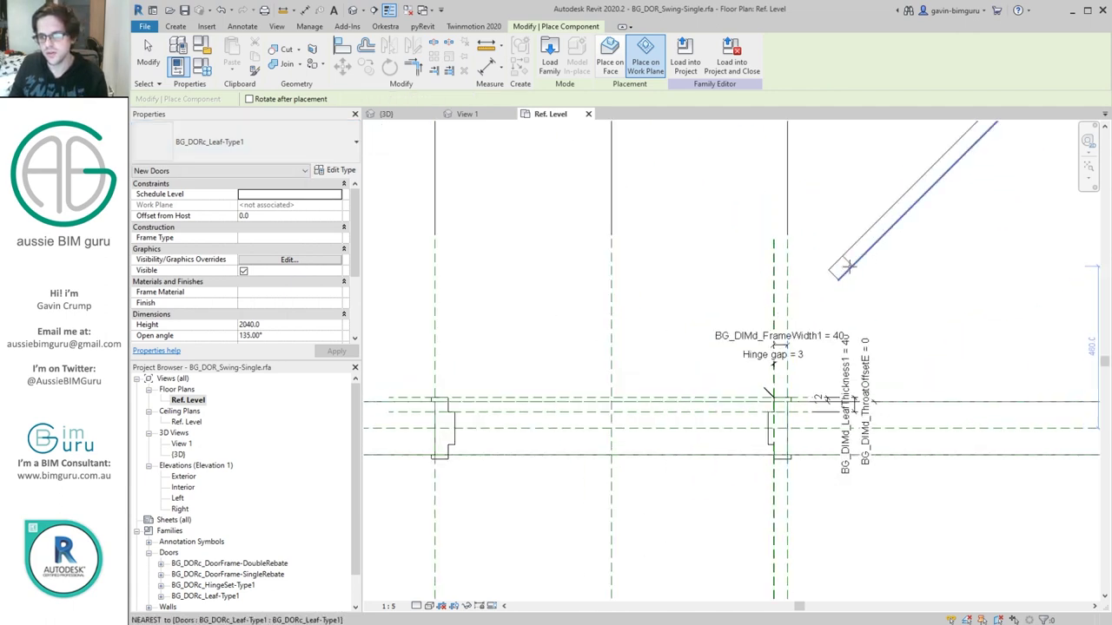
{"action": "left_click", "coordinate": [842, 269]}
{"action": "key", "text": "Escape"}
- Set the placed leaf's Open angle to 0°
{"action": "left_click", "coordinate": [852, 261]}
{"action": "left_click", "coordinate": [277, 335]}
{"action": "type", "text": "135"}
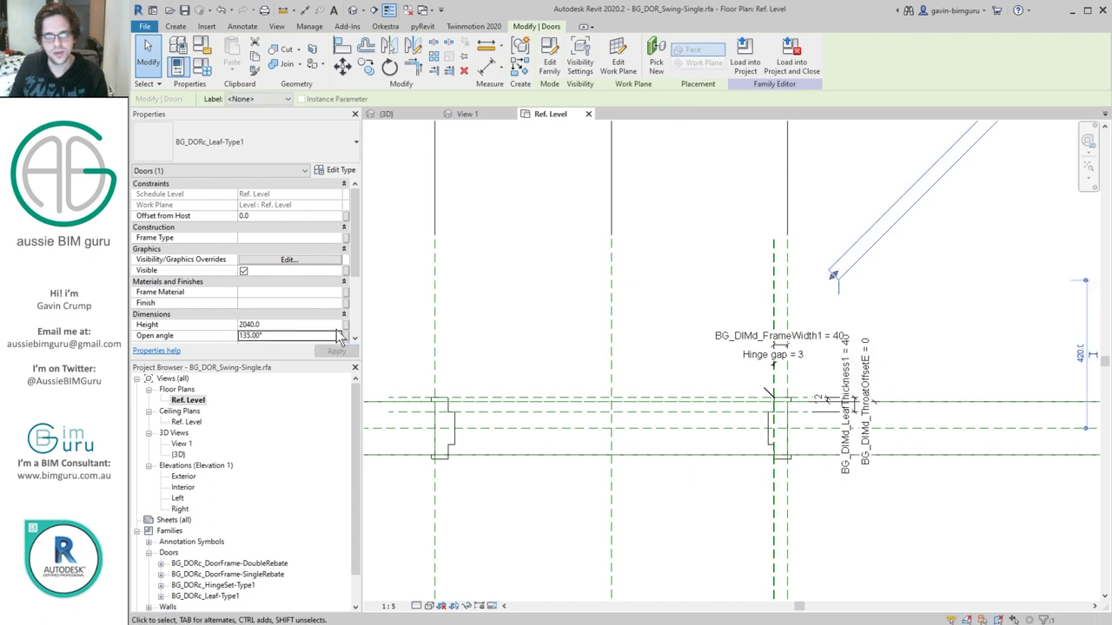
{"action": "type", "text": "0"}
{"action": "key", "text": "Return"}
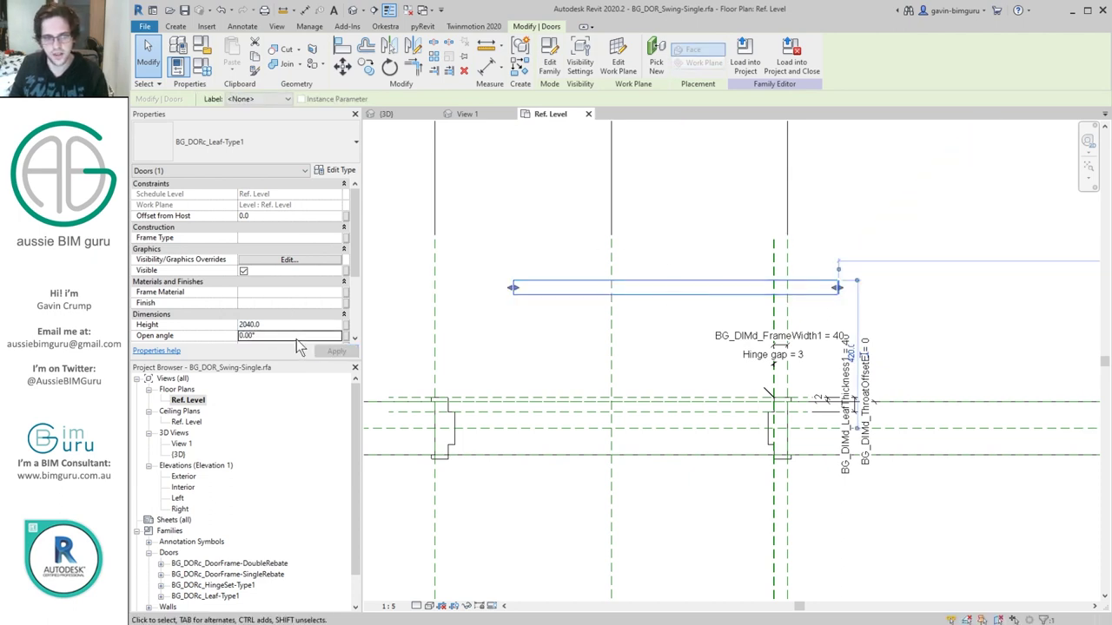
- Flex the placed leaf's Open angle to 225° and then set it to 45°
{"action": "left_click", "coordinate": [297, 336]}
{"action": "type", "text": "2"}
{"action": "key", "text": "Return"}
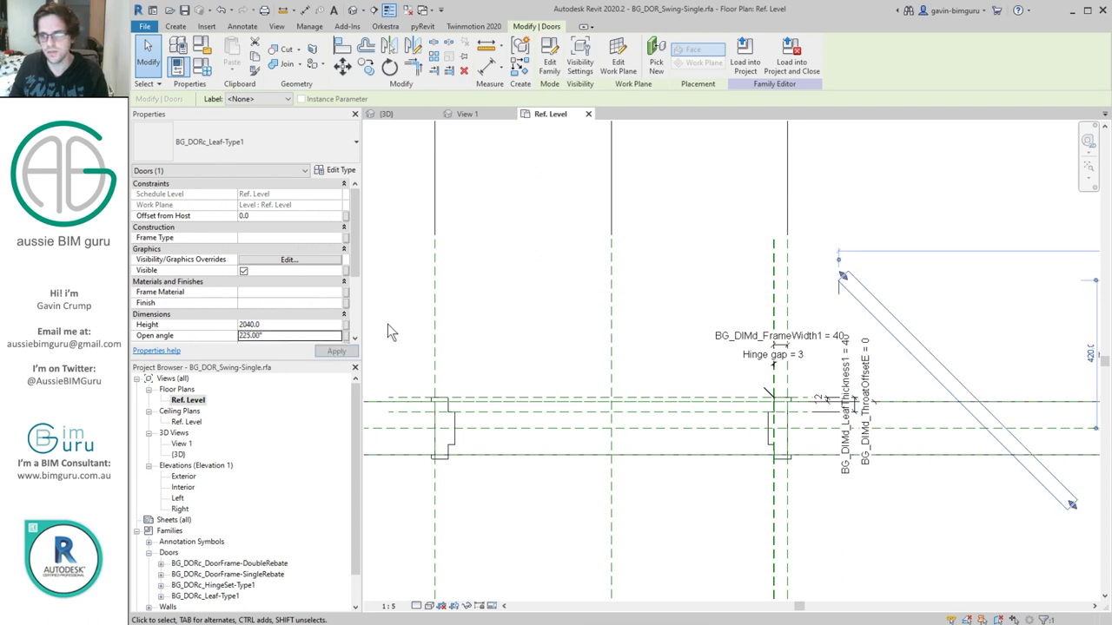
{"action": "type", "text": "45"}
{"action": "key", "text": "Return"}
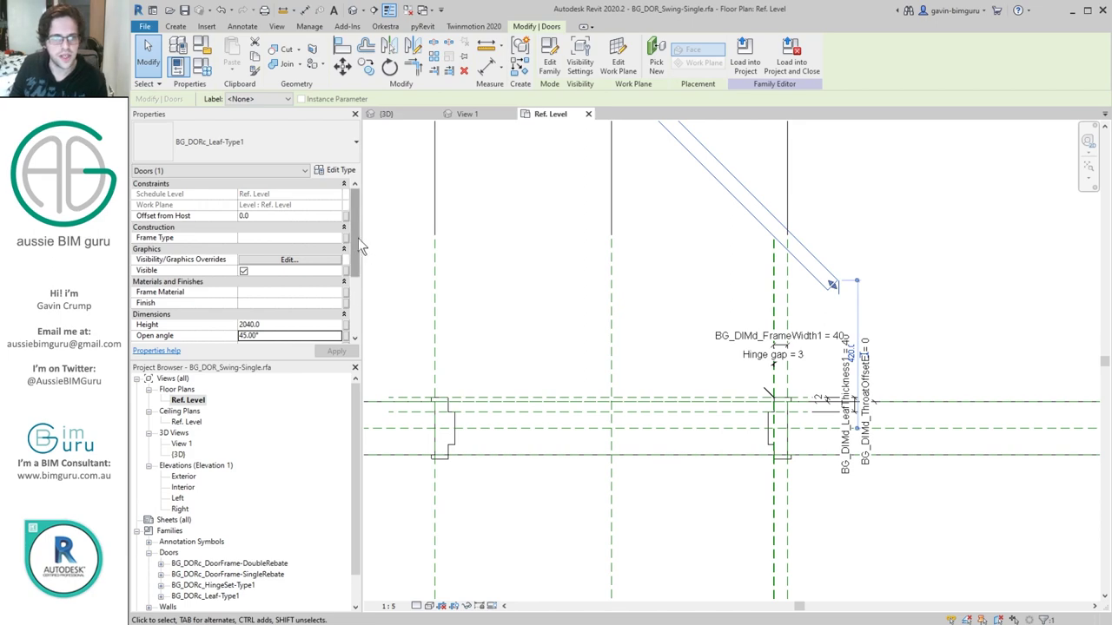
- Associate the leaf type's Leaf thickness with the family parameter BG_DIMd_LeafThickness1
{"action": "left_click", "coordinate": [339, 170]}
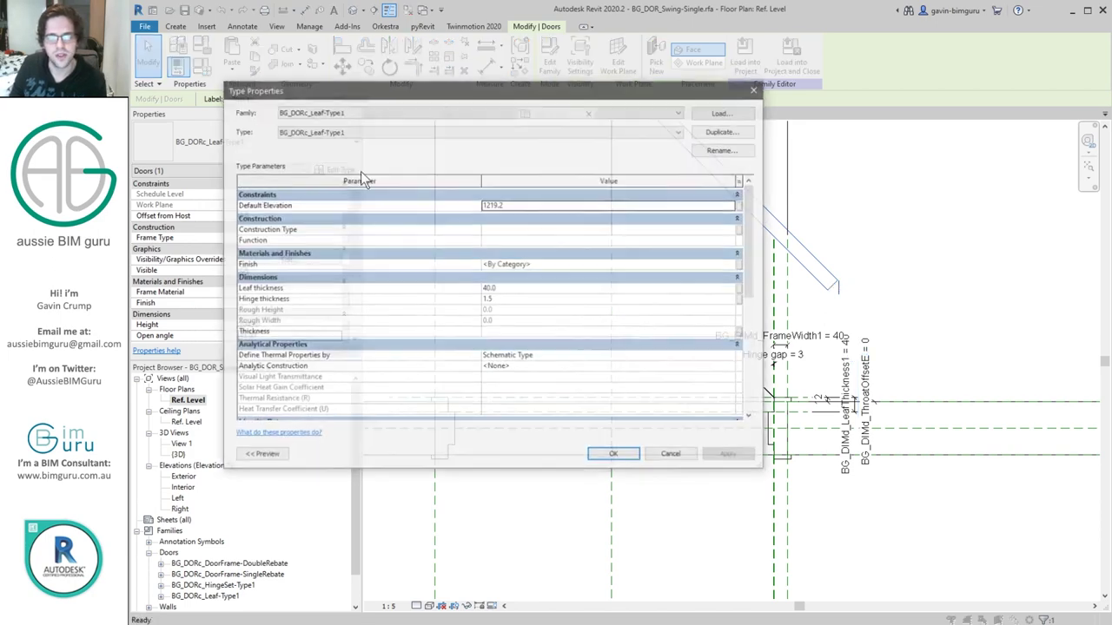
{"action": "left_click", "coordinate": [739, 291]}
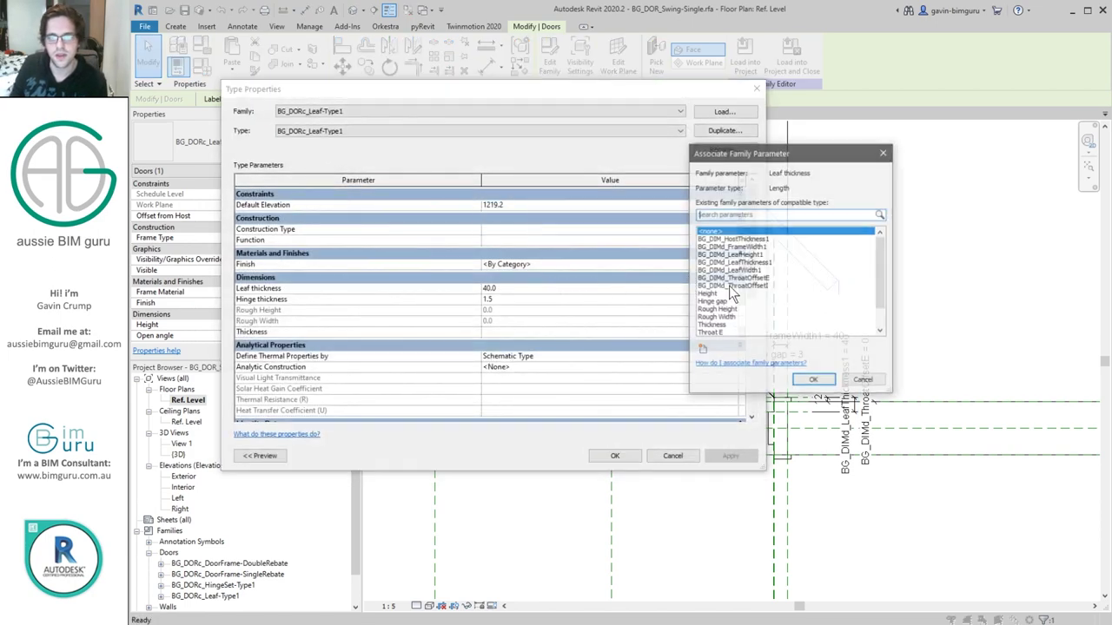
{"action": "left_click", "coordinate": [771, 261]}
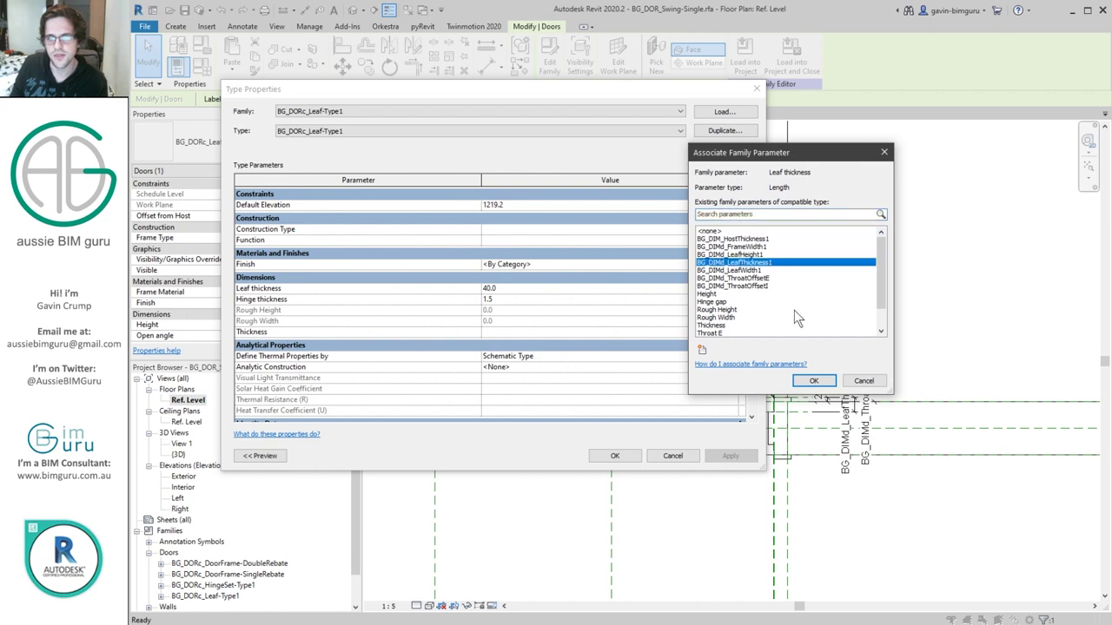
{"action": "left_click", "coordinate": [814, 381]}
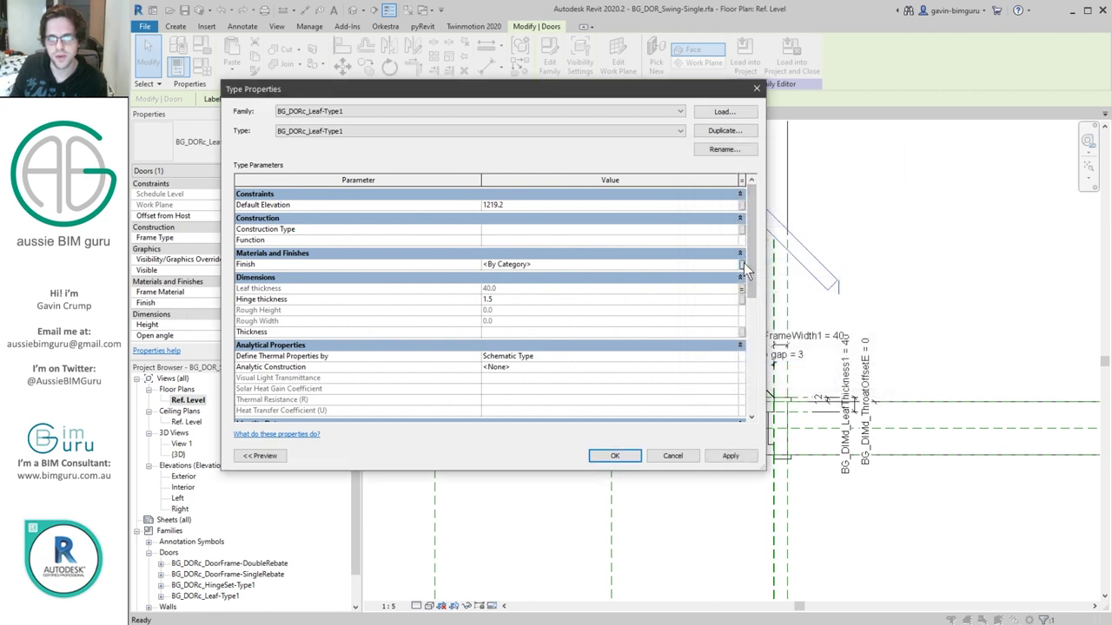
- Associate the leaf type's Finish with a new shared type parameter, BG_MATd_Leaf1, from the MATd - Materials (Doors) group
{"action": "left_click", "coordinate": [743, 264]}
{"action": "left_click", "coordinate": [704, 351]}
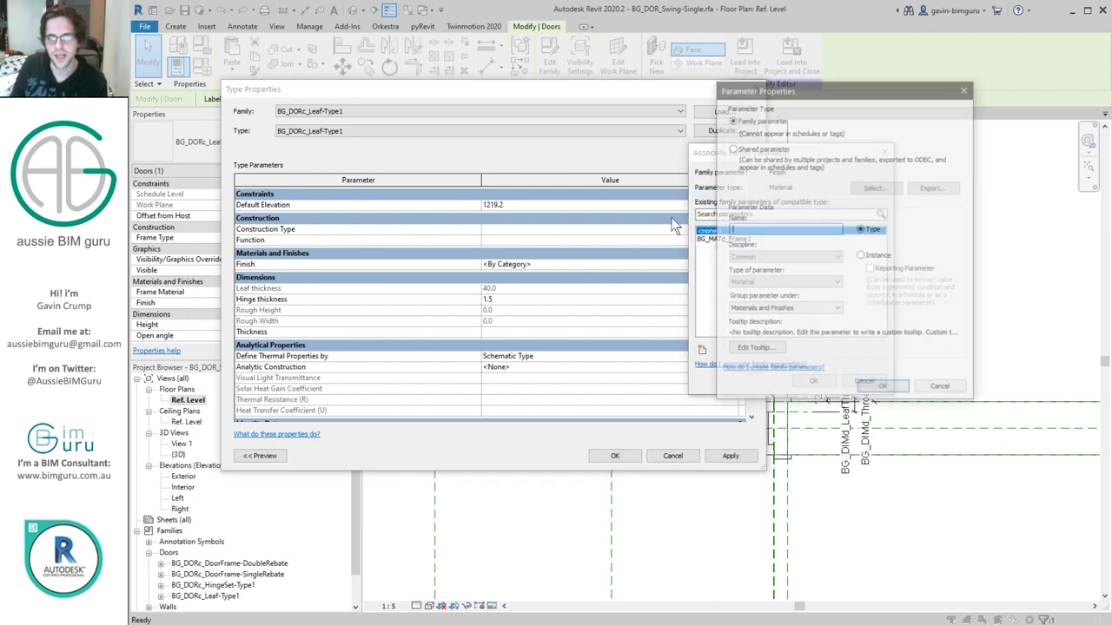
{"action": "left_click", "coordinate": [775, 149]}
{"action": "left_click", "coordinate": [875, 187]}
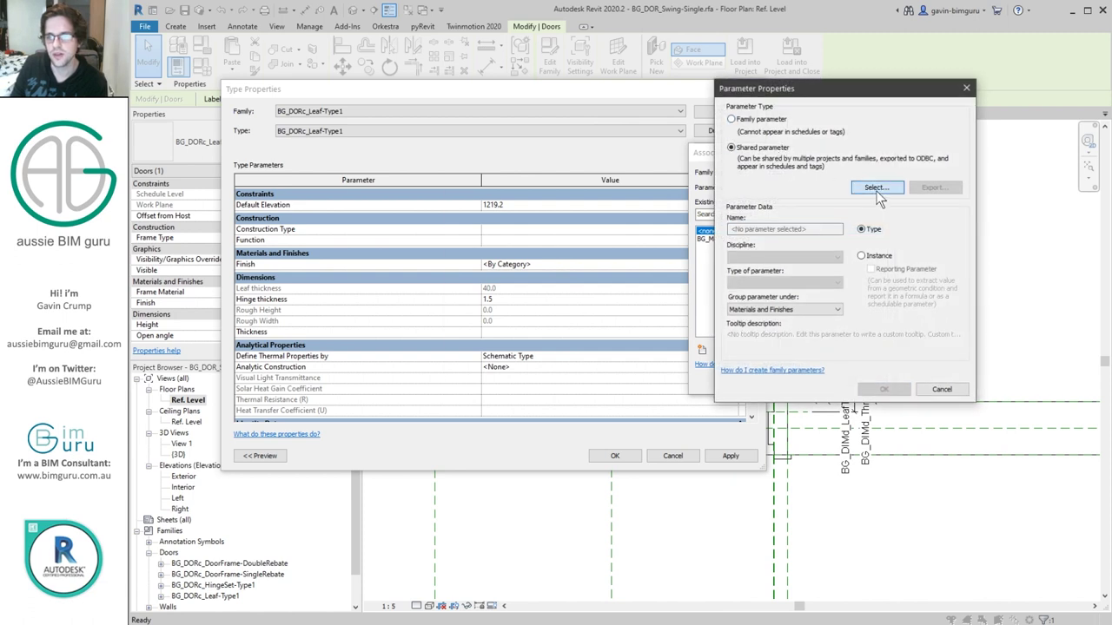
{"action": "left_click", "coordinate": [534, 198]}
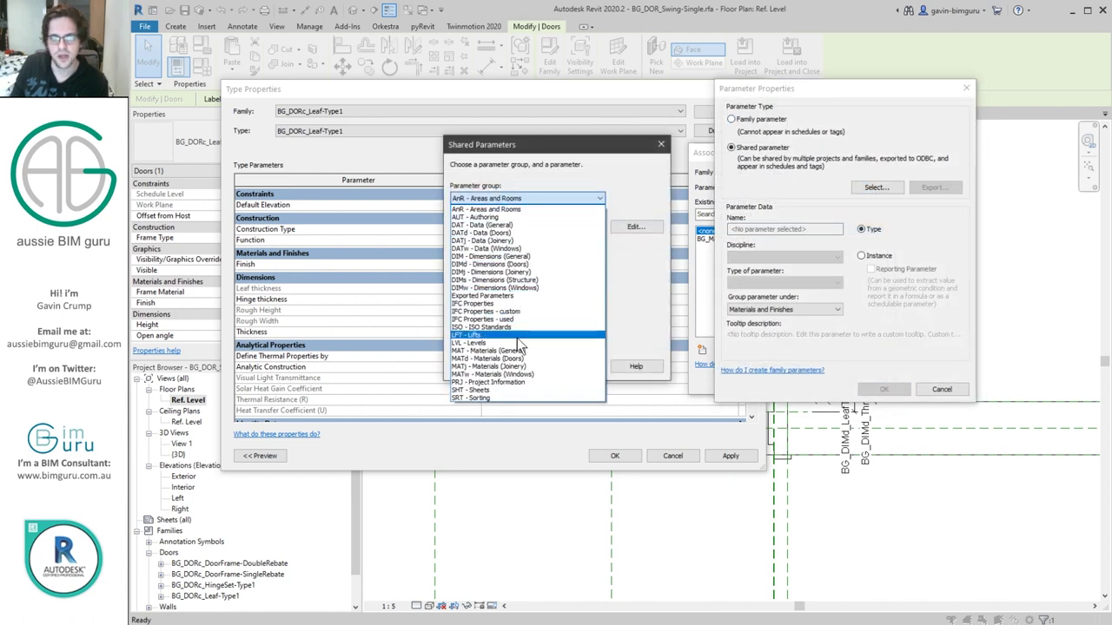
{"action": "left_click", "coordinate": [522, 356]}
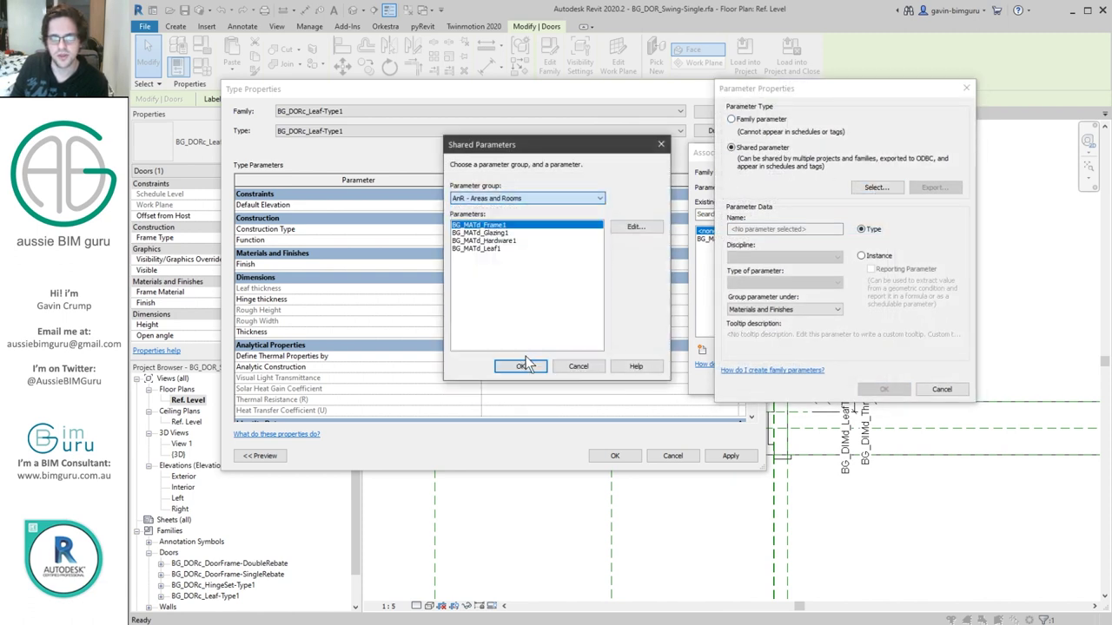
{"action": "left_click", "coordinate": [515, 250]}
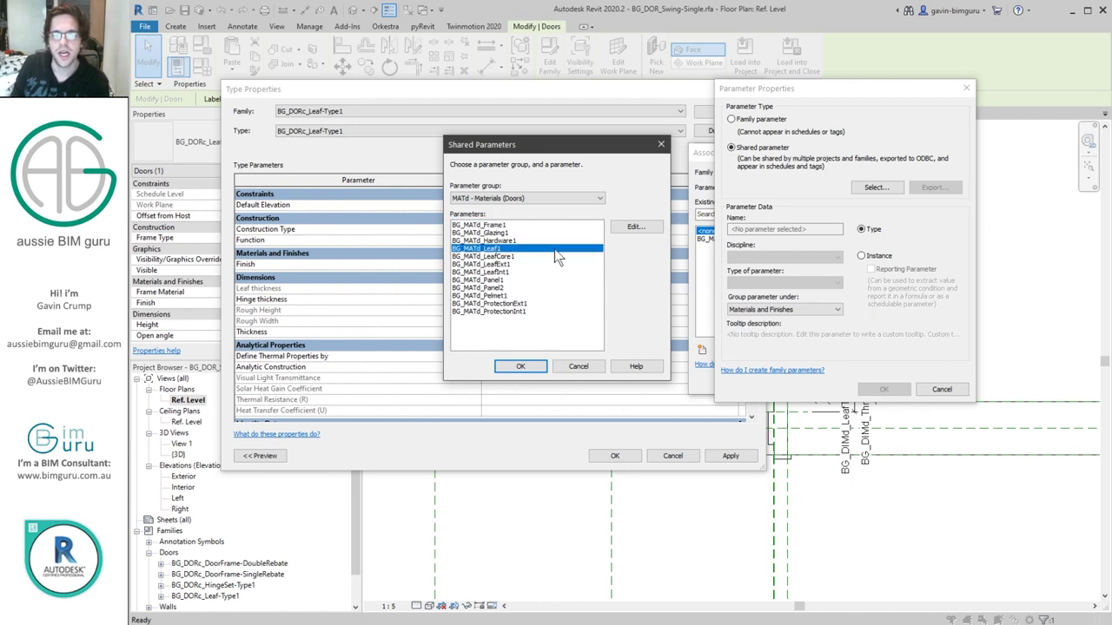
{"action": "left_click", "coordinate": [521, 366]}
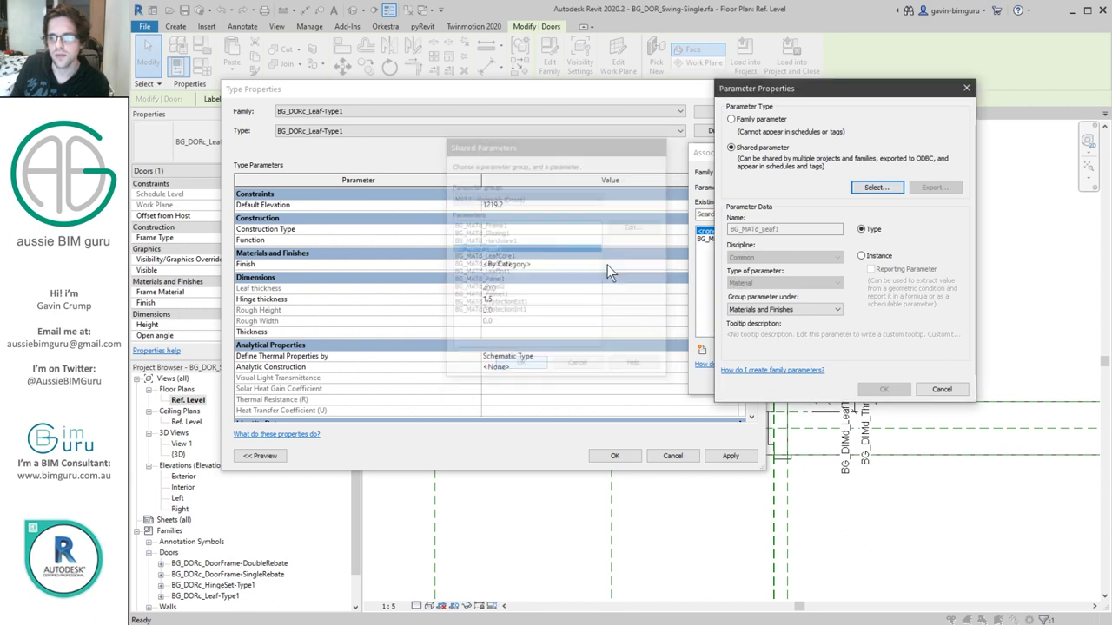
{"action": "left_click", "coordinate": [861, 256]}
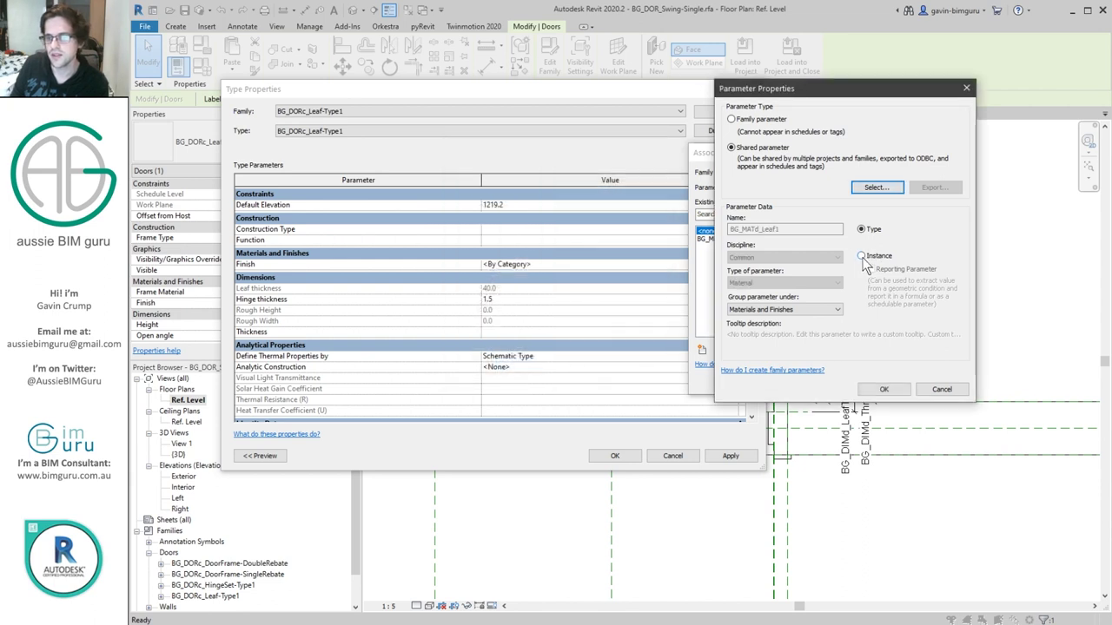
{"action": "left_click", "coordinate": [884, 389]}
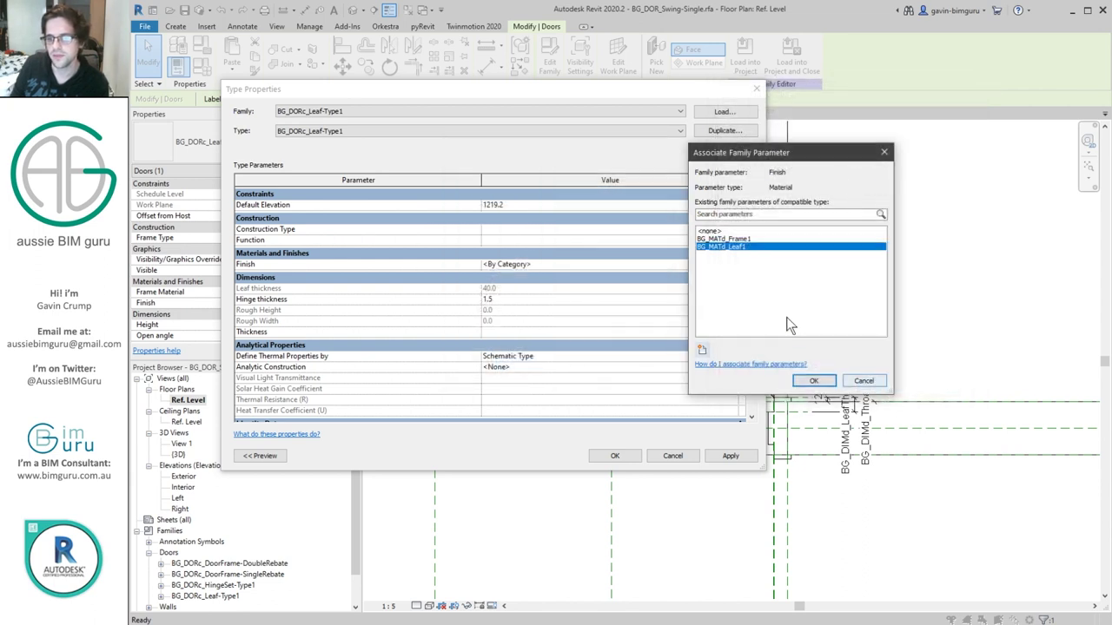
{"action": "left_click", "coordinate": [815, 380]}
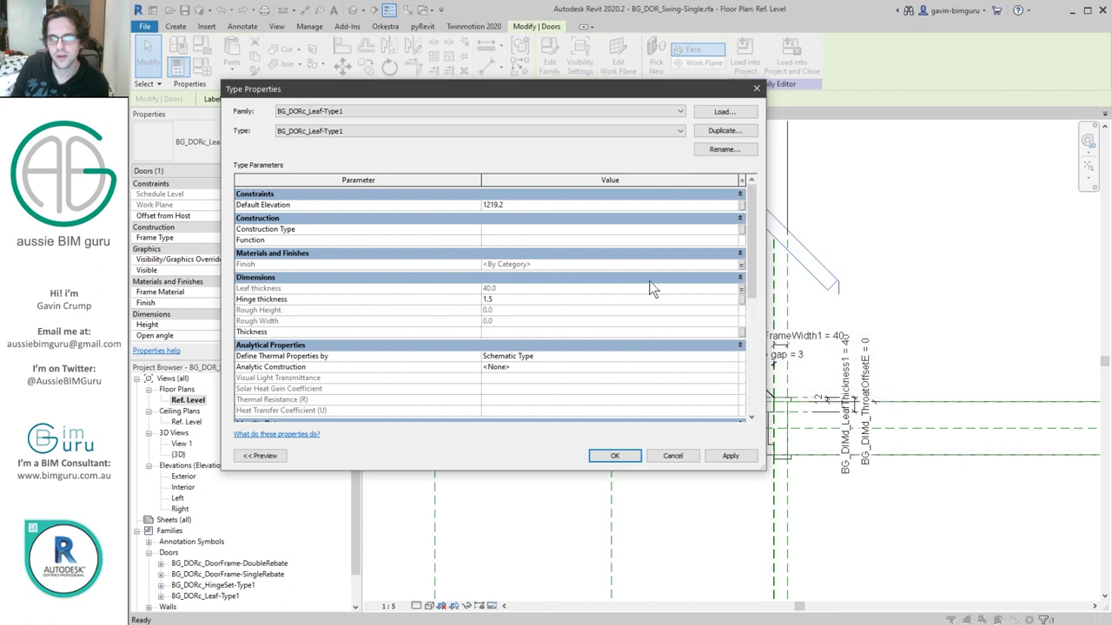
{"action": "left_click", "coordinate": [741, 299]}
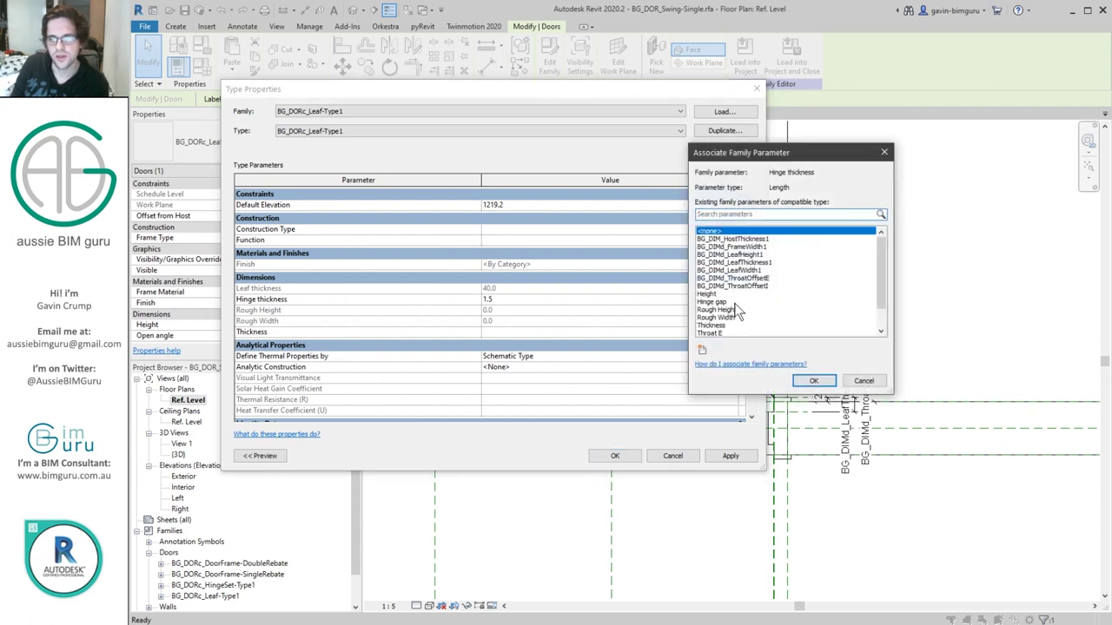
{"action": "scroll", "coordinate": [734, 317], "scroll_direction": "down", "scroll_amount": 1}
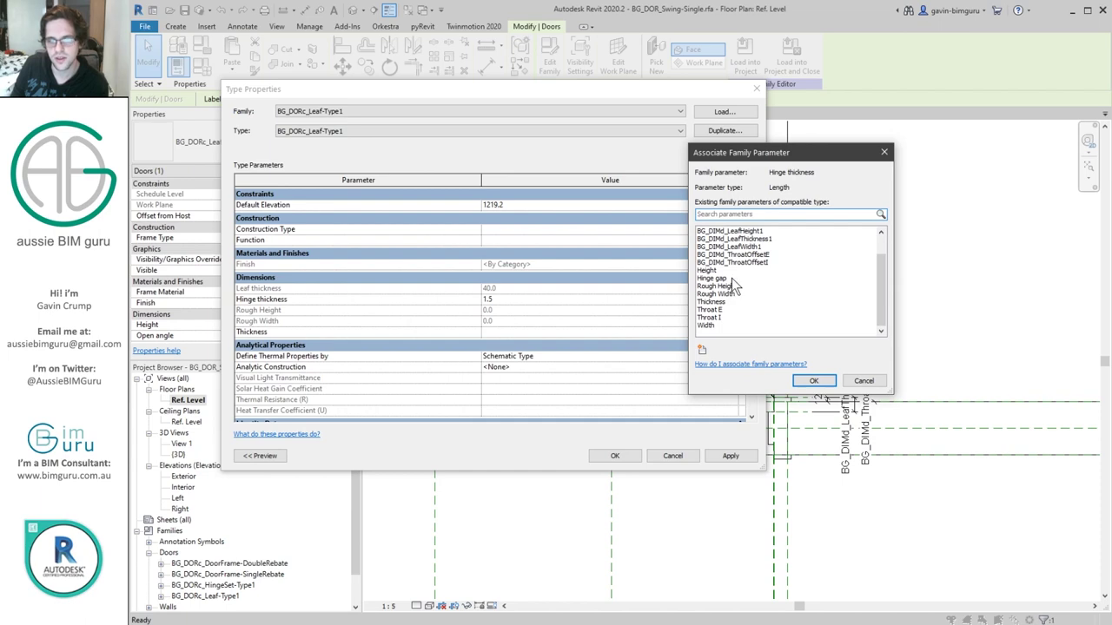
{"action": "left_click", "coordinate": [873, 386]}
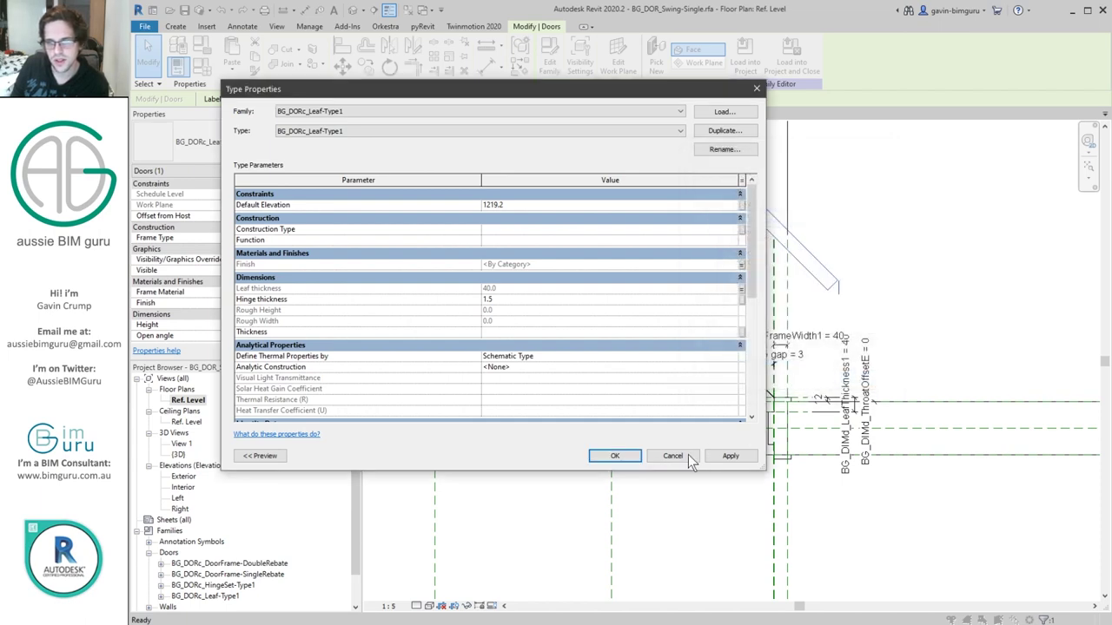
- Accept the leaf's type properties and review the door family's parameters in Family Types
{"action": "left_click", "coordinate": [615, 455]}
{"action": "left_click", "coordinate": [201, 65]}
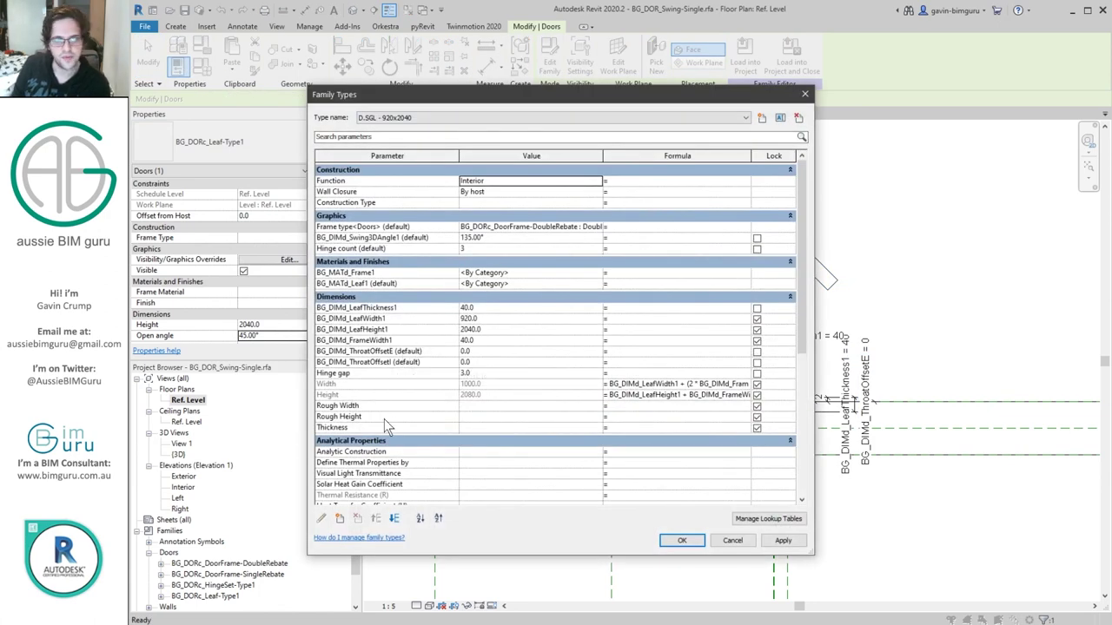
{"action": "left_click_drag", "start_coordinate": [795, 277], "coordinate": [705, 476]}
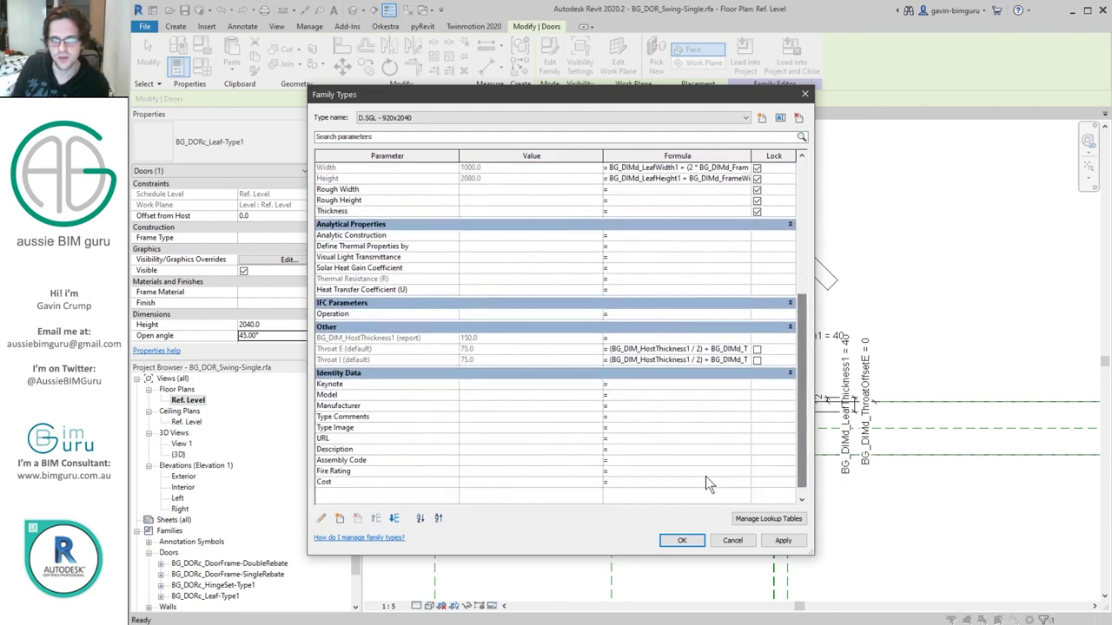
{"action": "left_click", "coordinate": [682, 541]}
- Close the inactive views and open the Ref. Level floor plan of the BG_DORc_Leaf-Type1 family
{"action": "left_click", "coordinate": [649, 218]}
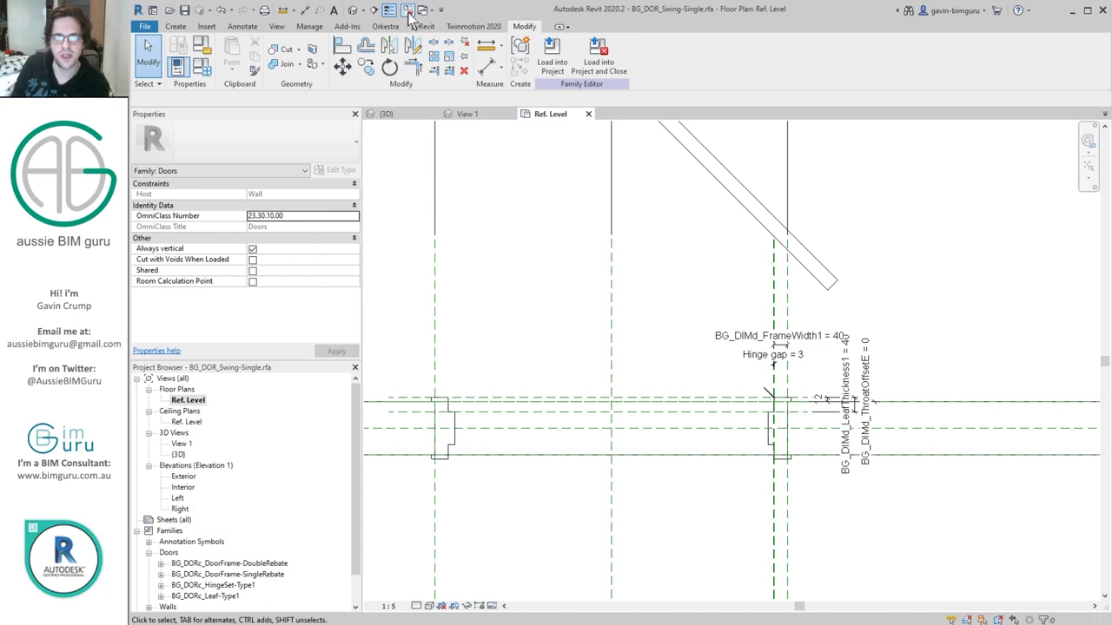
{"action": "left_click", "coordinate": [407, 11]}
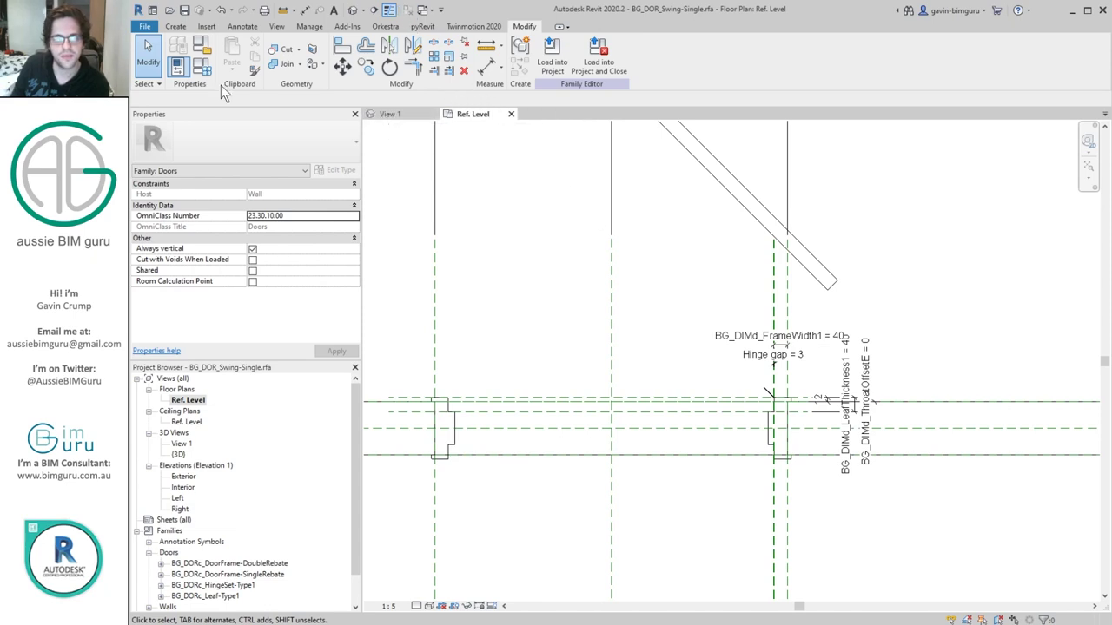
{"action": "left_click", "coordinate": [147, 28]}
{"action": "left_click", "coordinate": [286, 86]}
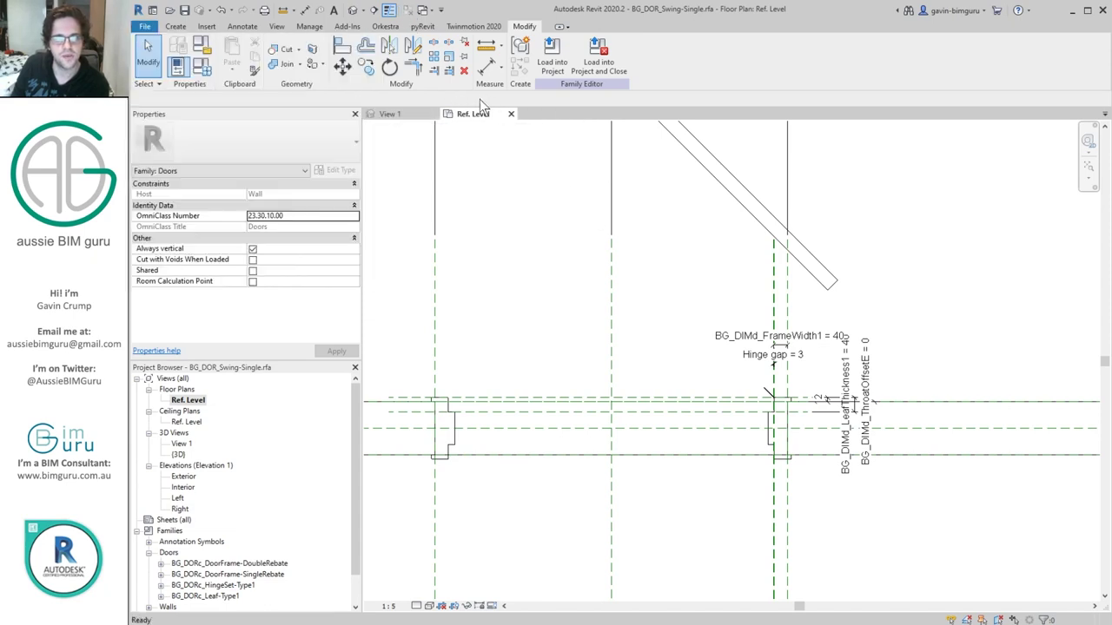
{"action": "double_click", "coordinate": [186, 399]}
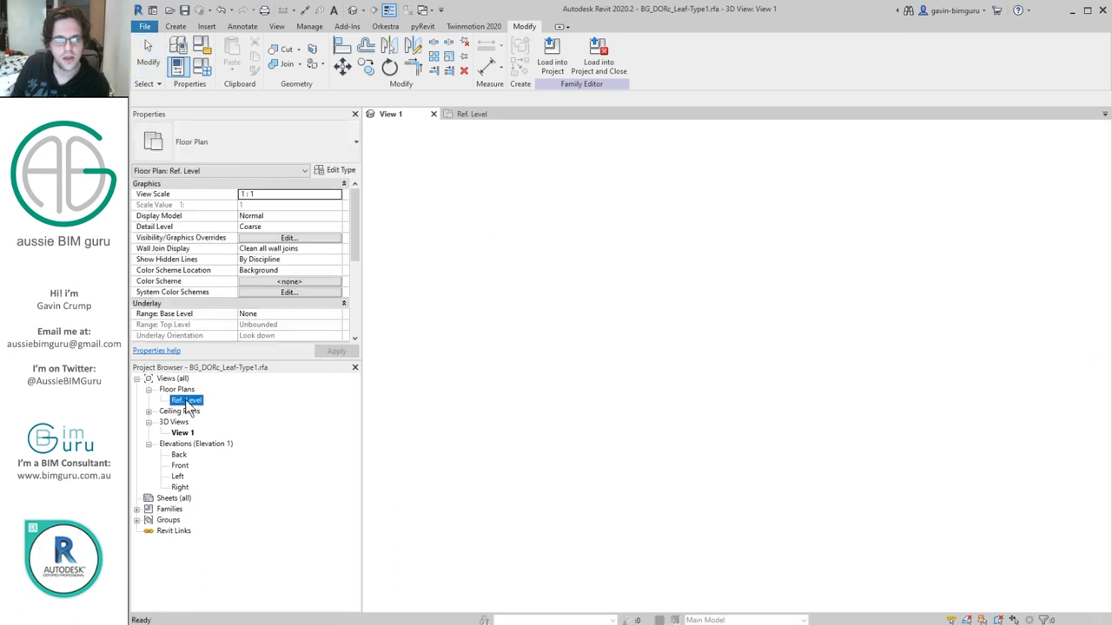
- Add a Length type parameter named Hinge gap under Dimensions to the leaf family and set it to 3.0
{"action": "scroll", "coordinate": [734, 400], "scroll_direction": "up", "scroll_amount": 6}
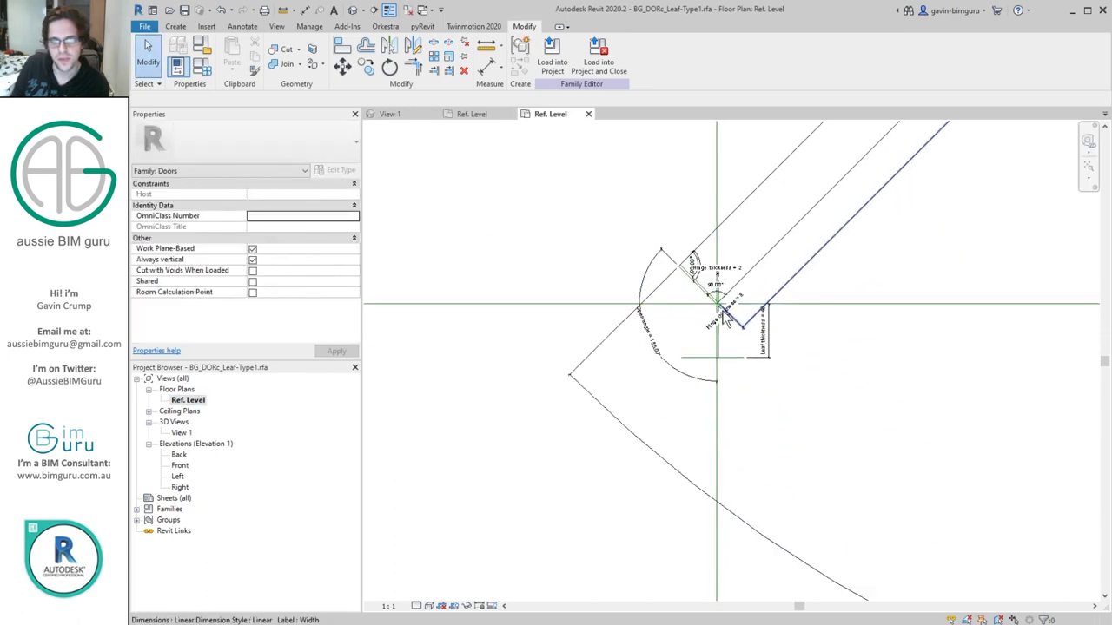
{"action": "left_click", "coordinate": [176, 66]}
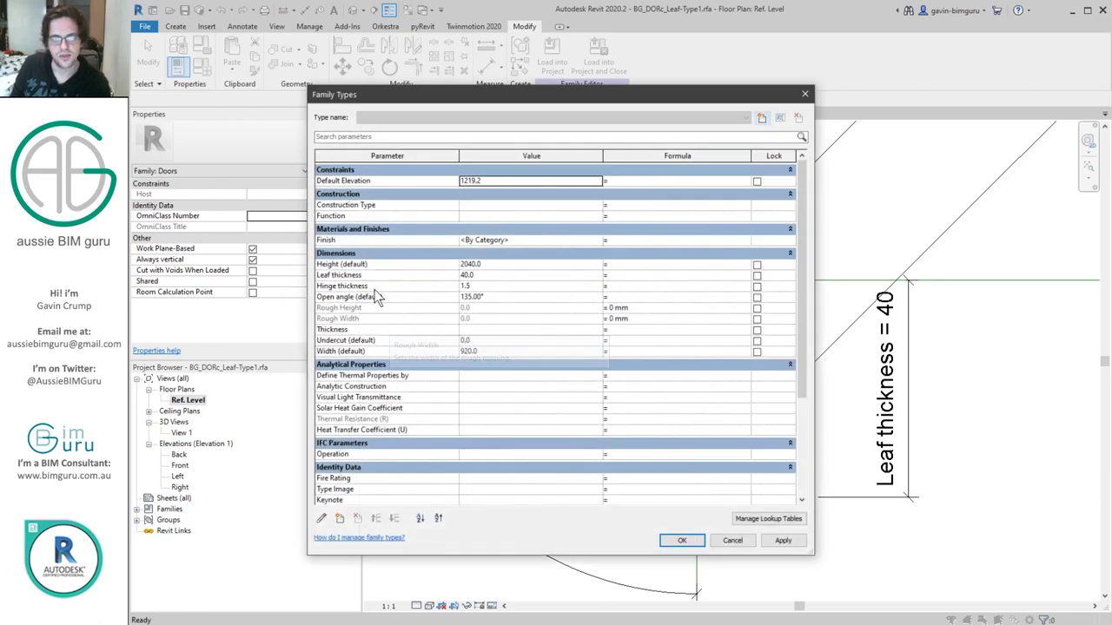
{"action": "left_click", "coordinate": [342, 285]}
{"action": "left_click", "coordinate": [340, 517]}
{"action": "type", "text": "Hinge gap"}
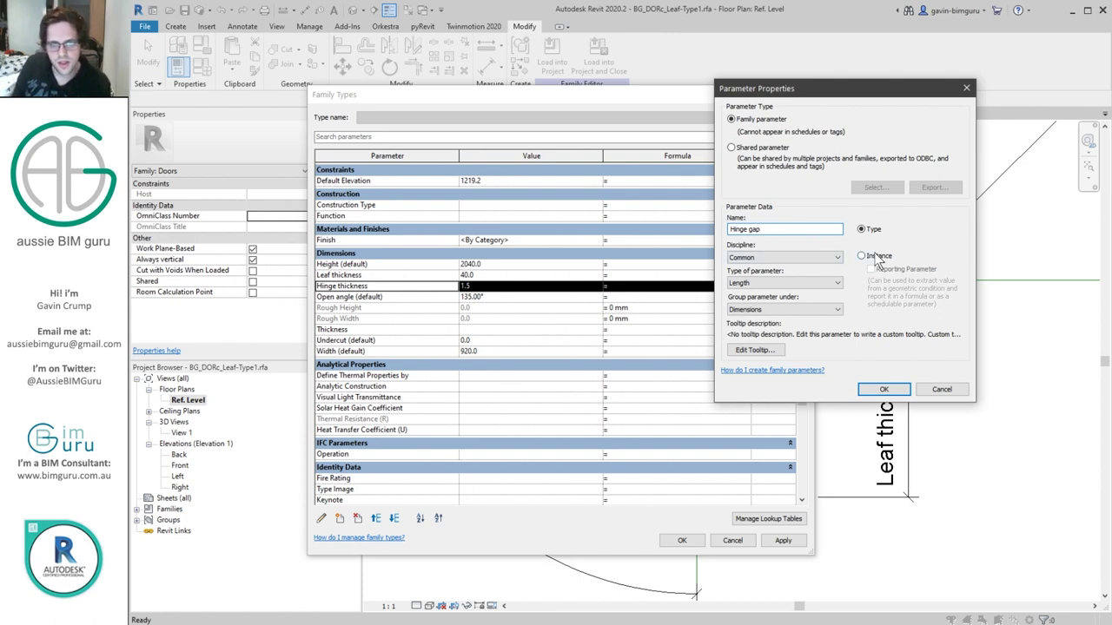
{"action": "left_click", "coordinate": [882, 387]}
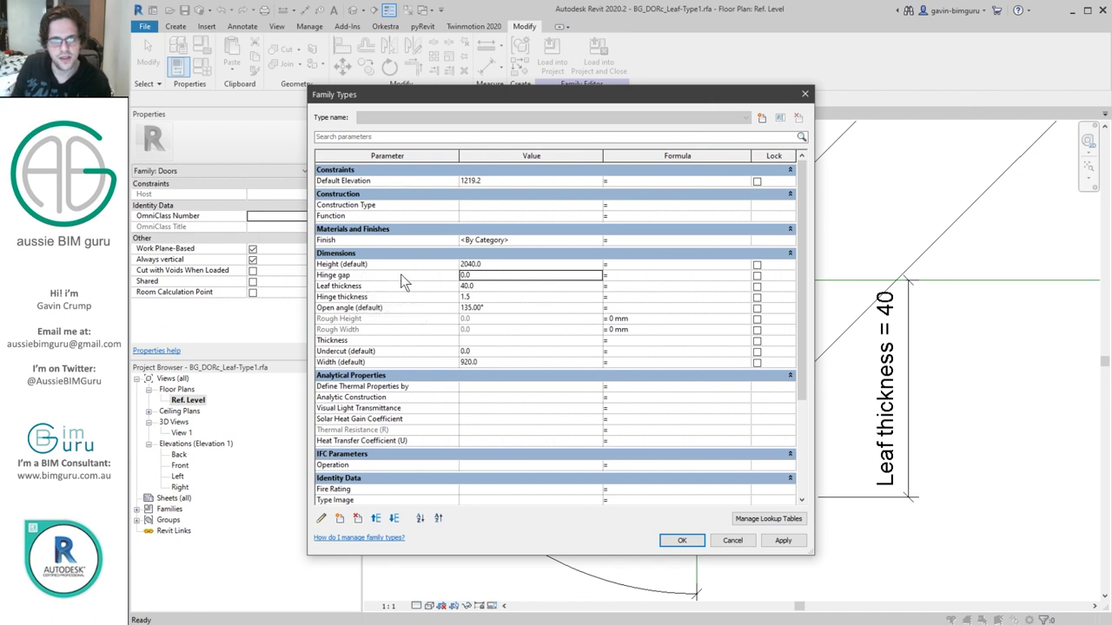
{"action": "left_click", "coordinate": [489, 272]}
{"action": "left_click", "coordinate": [378, 276]}
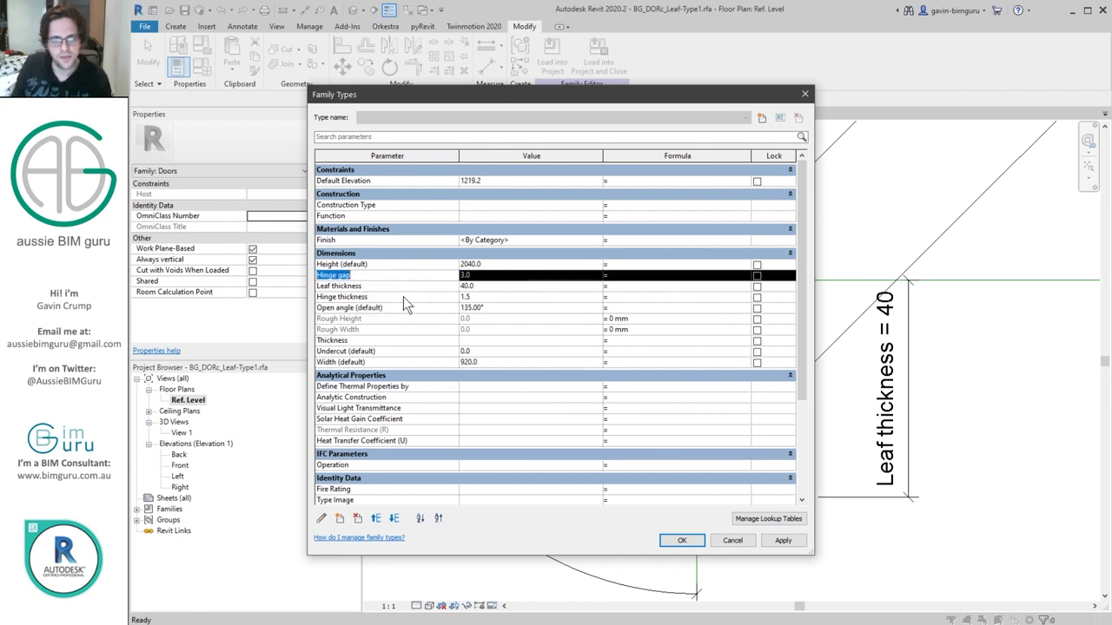
{"action": "left_click", "coordinate": [403, 297]}
{"action": "left_click", "coordinate": [634, 273]}
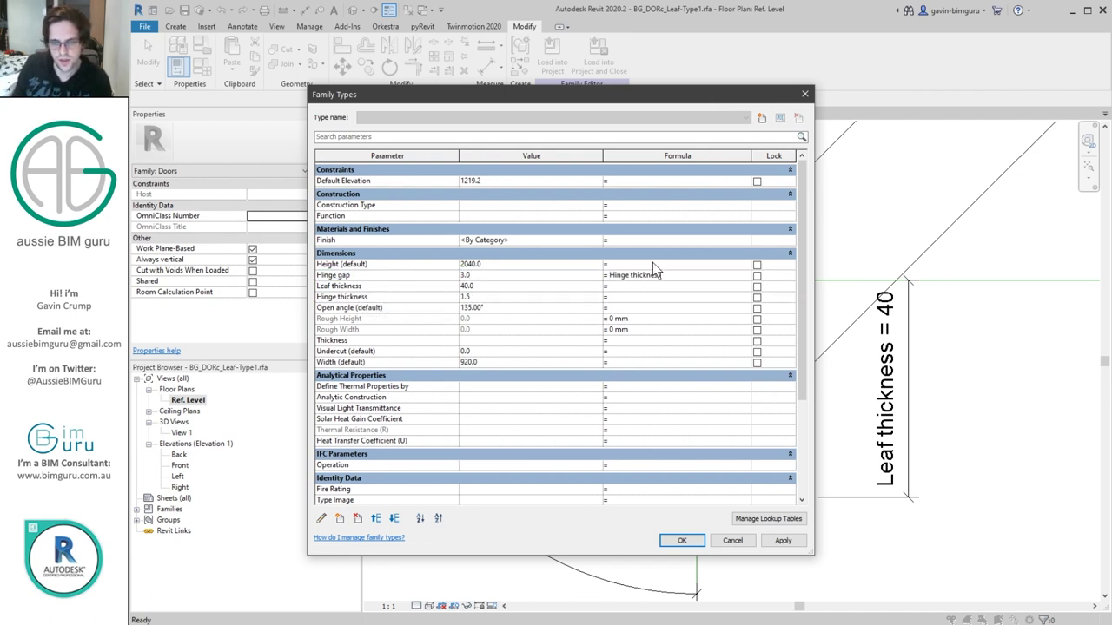
{"action": "key", "text": "ctrl+a"}
{"action": "key", "text": "BackSpace"}
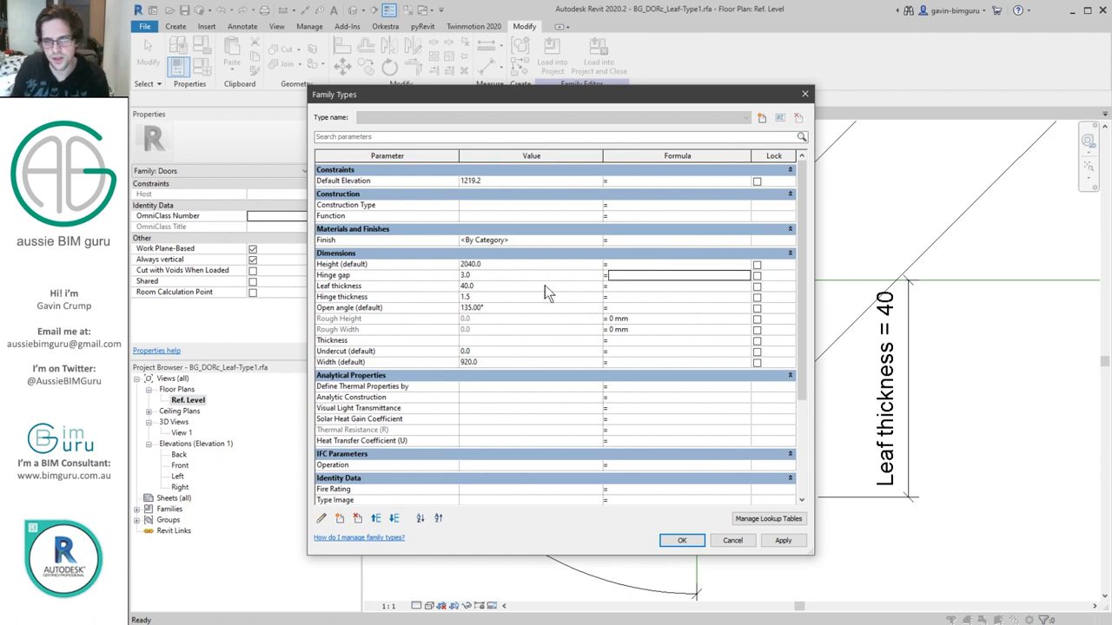
- Drive the leaf family's Hinge thickness with the formula Hinge gap / 2 and accept the family types
{"action": "left_click", "coordinate": [396, 278]}
{"action": "left_click", "coordinate": [628, 298]}
{"action": "type", "text": "Hinge gap / 2"}
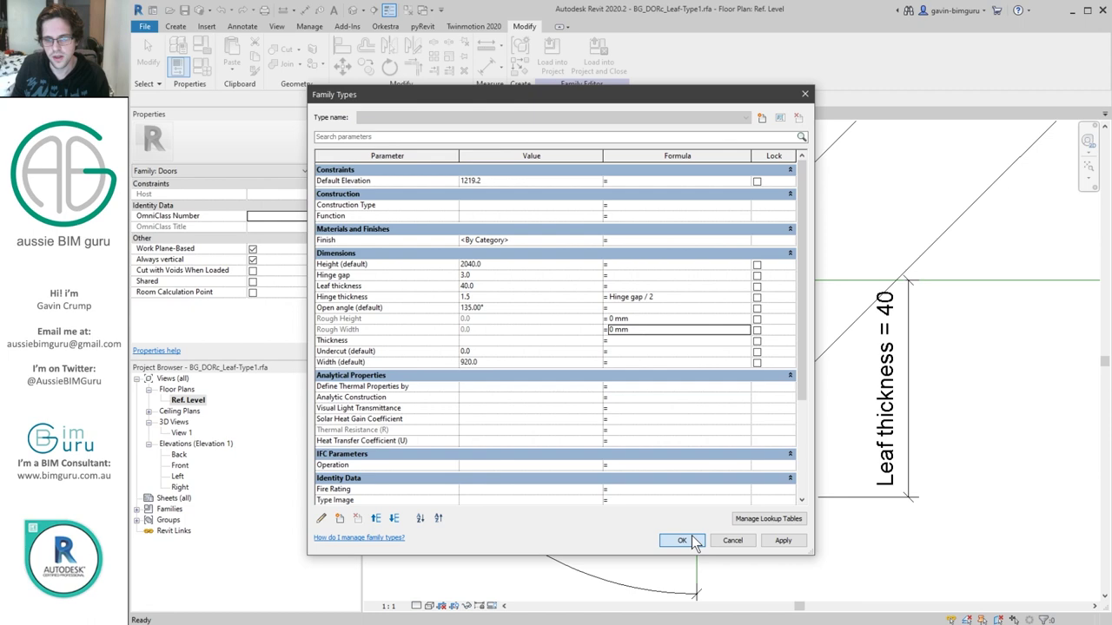
{"action": "left_click", "coordinate": [682, 540]}
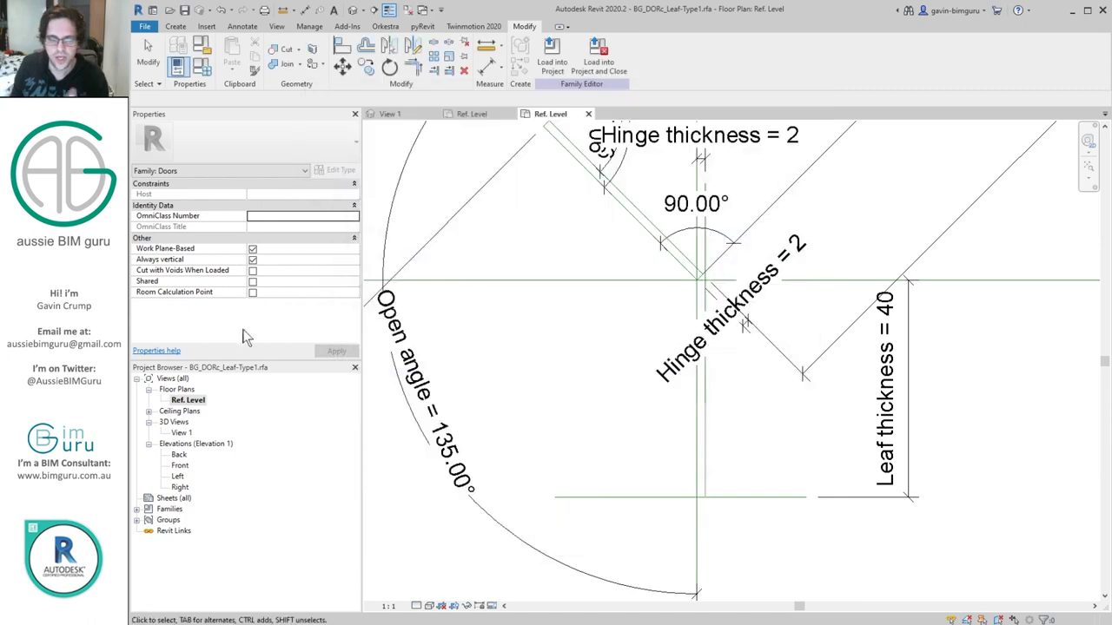
- Load the leaf family into BG_DOR_Swing-Single, overwriting the existing version and its parameter values
{"action": "left_click", "coordinate": [181, 433]}
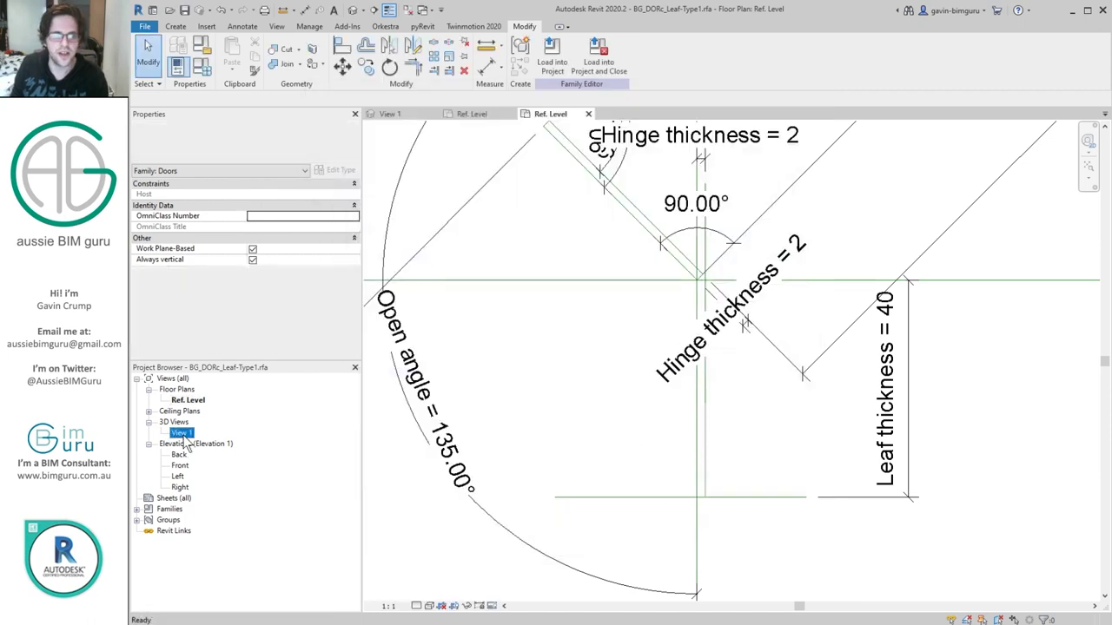
{"action": "left_click", "coordinate": [551, 60]}
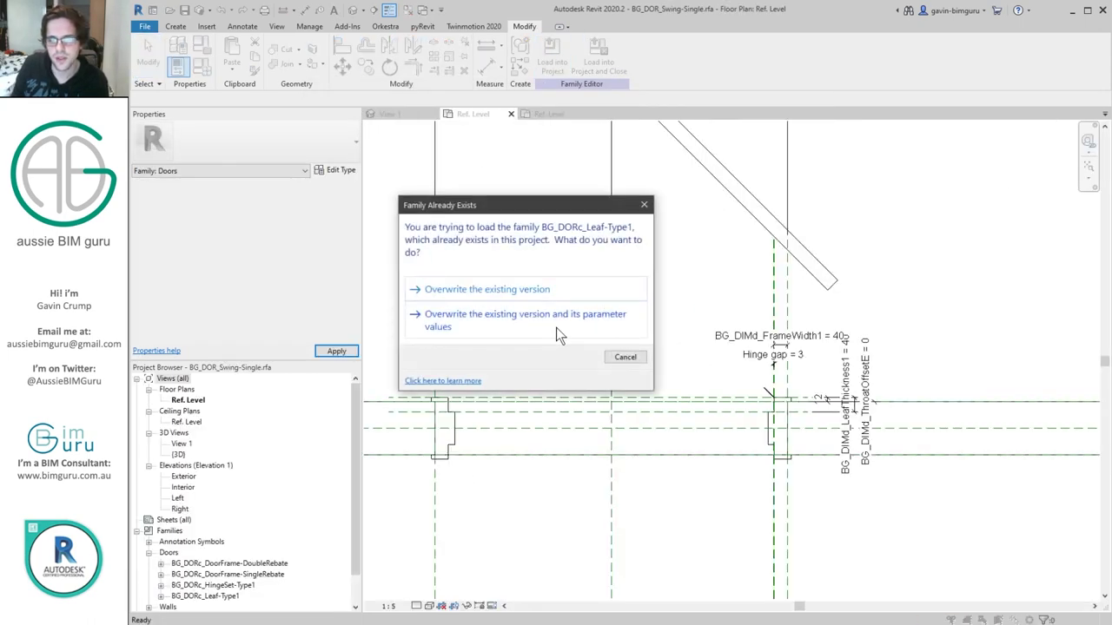
{"action": "left_click", "coordinate": [584, 326]}
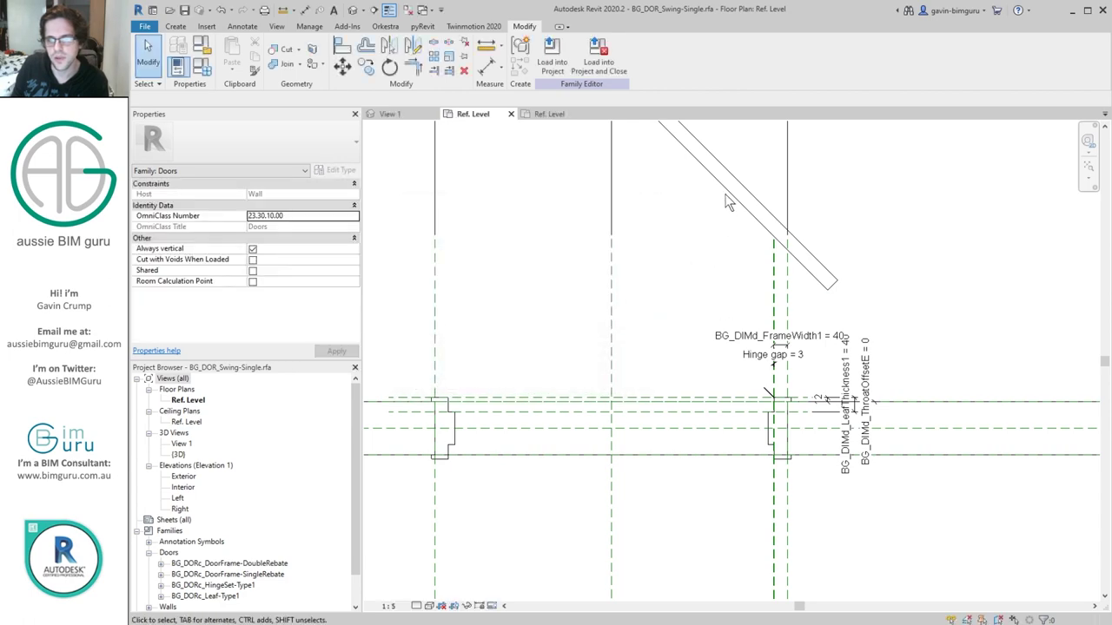
- Associate the leaf type's Hinge gap with the door family's Hinge gap parameter and accept the type properties
{"action": "left_click", "coordinate": [332, 174]}
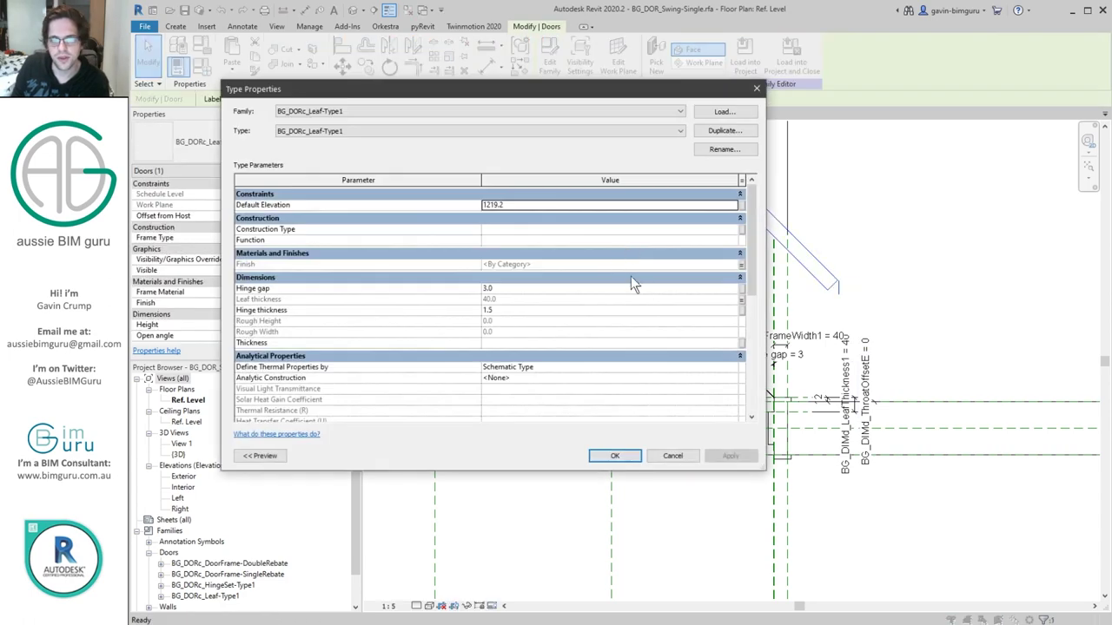
{"action": "left_click", "coordinate": [742, 293]}
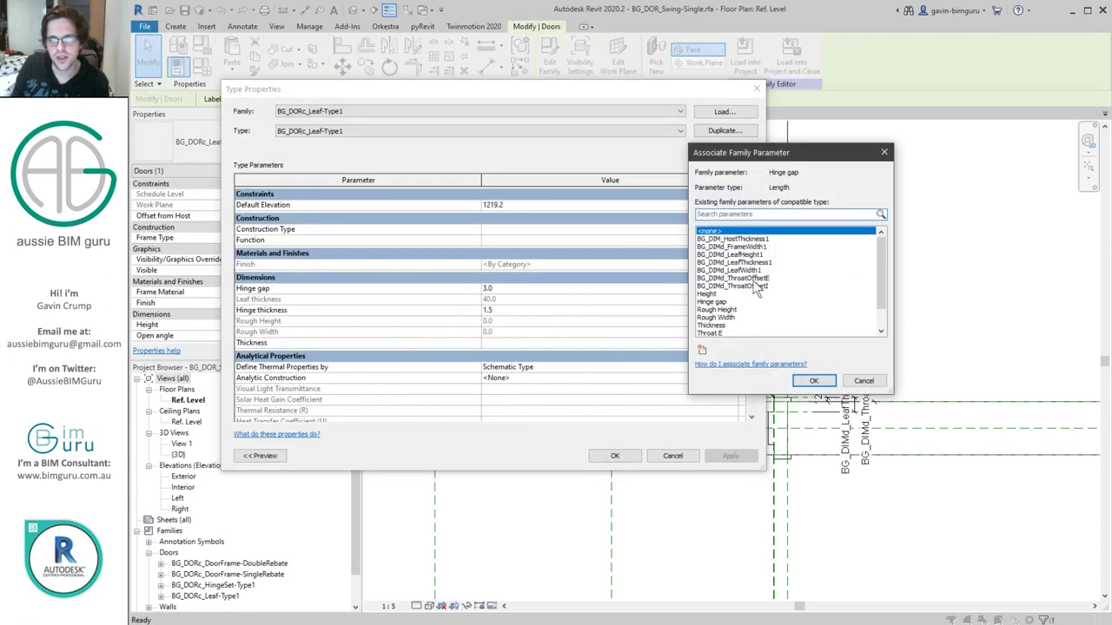
{"action": "left_click", "coordinate": [731, 301]}
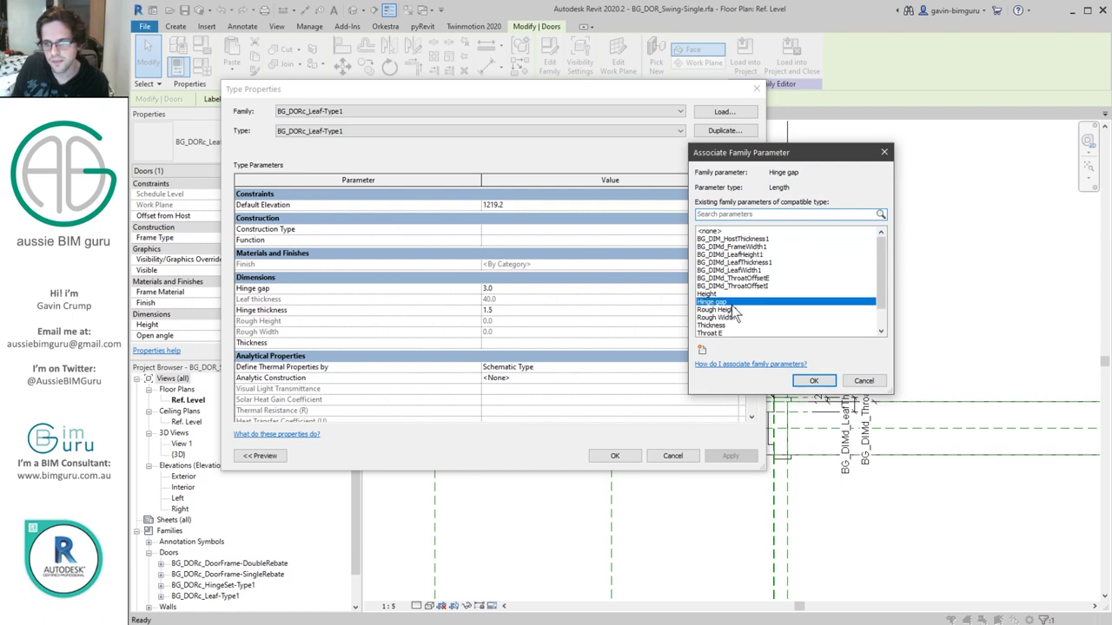
{"action": "left_click", "coordinate": [813, 380]}
{"action": "left_click", "coordinate": [506, 310]}
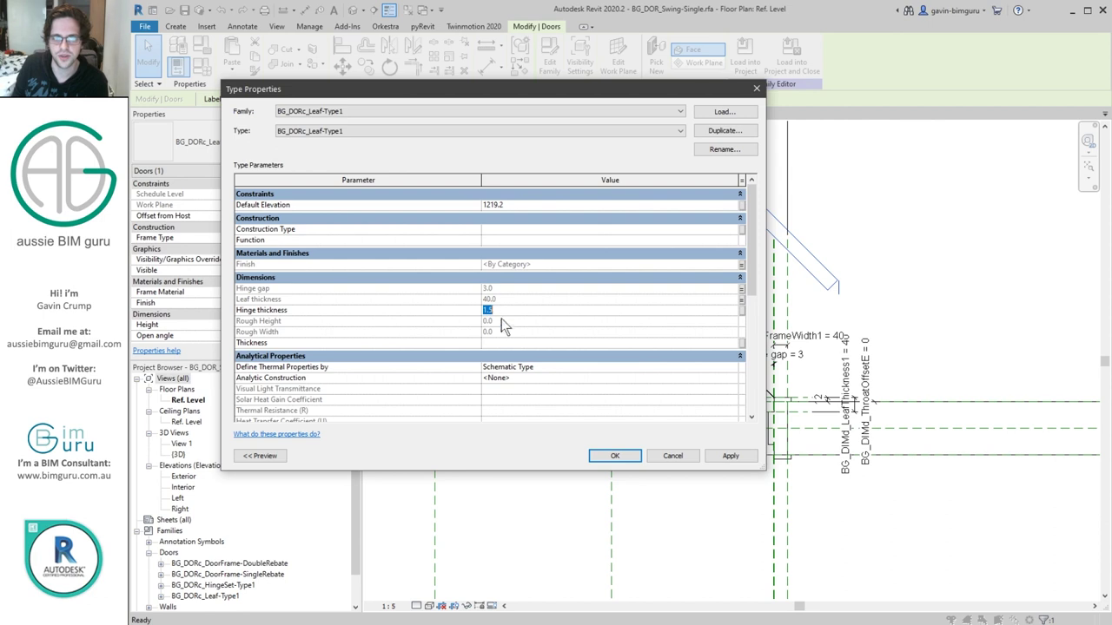
{"action": "scroll", "coordinate": [536, 371], "scroll_direction": "down", "scroll_amount": 6}
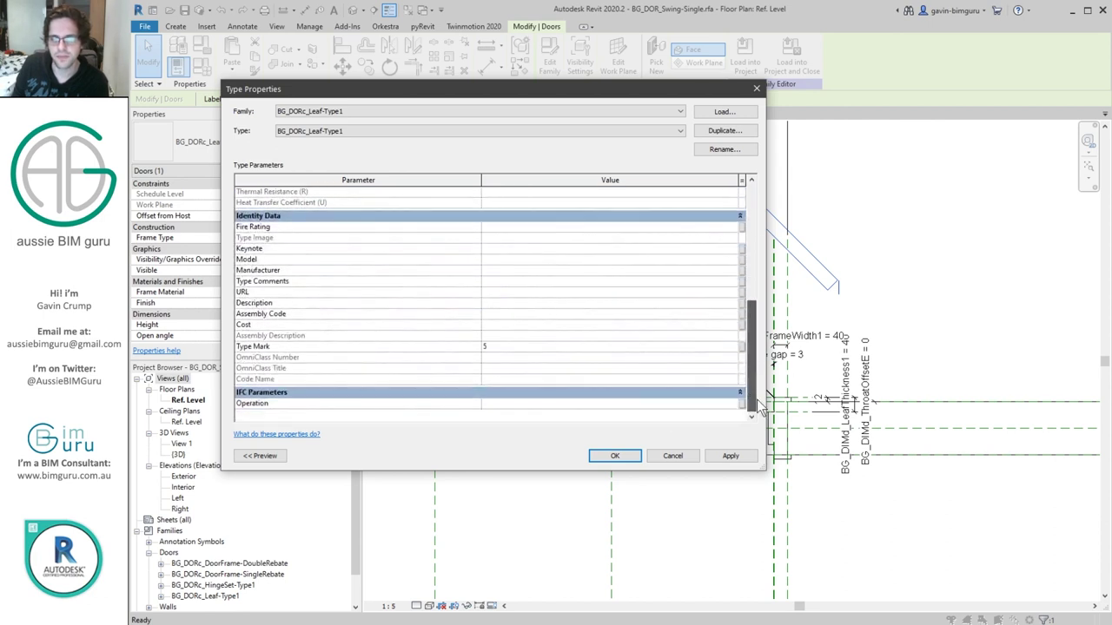
{"action": "left_click", "coordinate": [614, 456]}
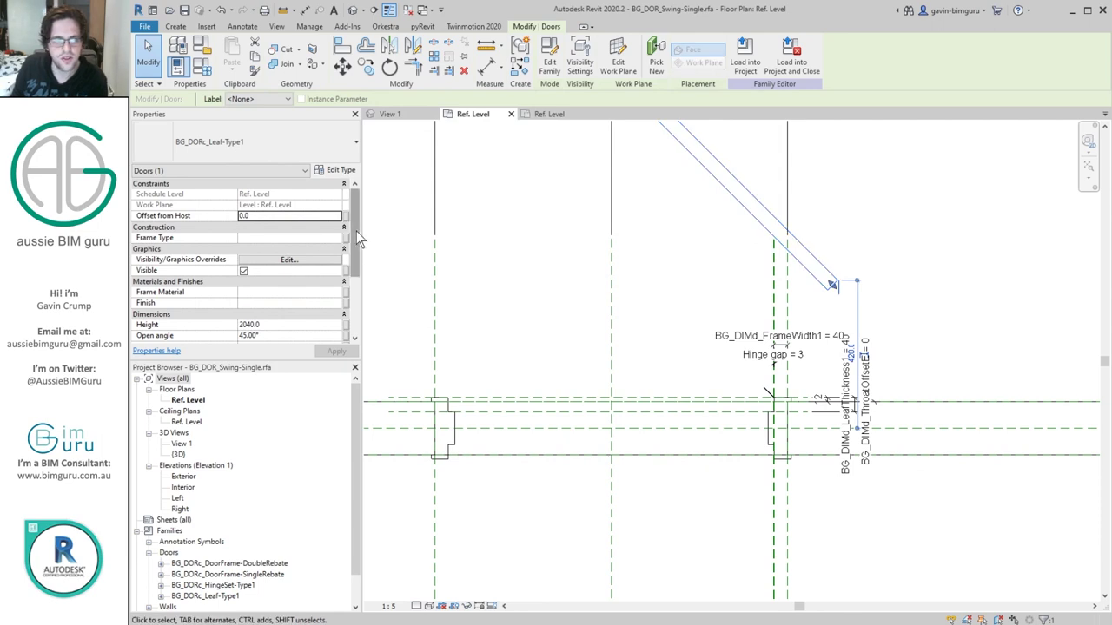
- Associate the placed leaf's Height with BG_DIMd_LeafHeight1 and its Open angle with BG_DIMd_Swing3DAngle1
{"action": "scroll", "coordinate": [347, 265], "scroll_direction": "down", "scroll_amount": 2}
{"action": "left_click", "coordinate": [346, 282]}
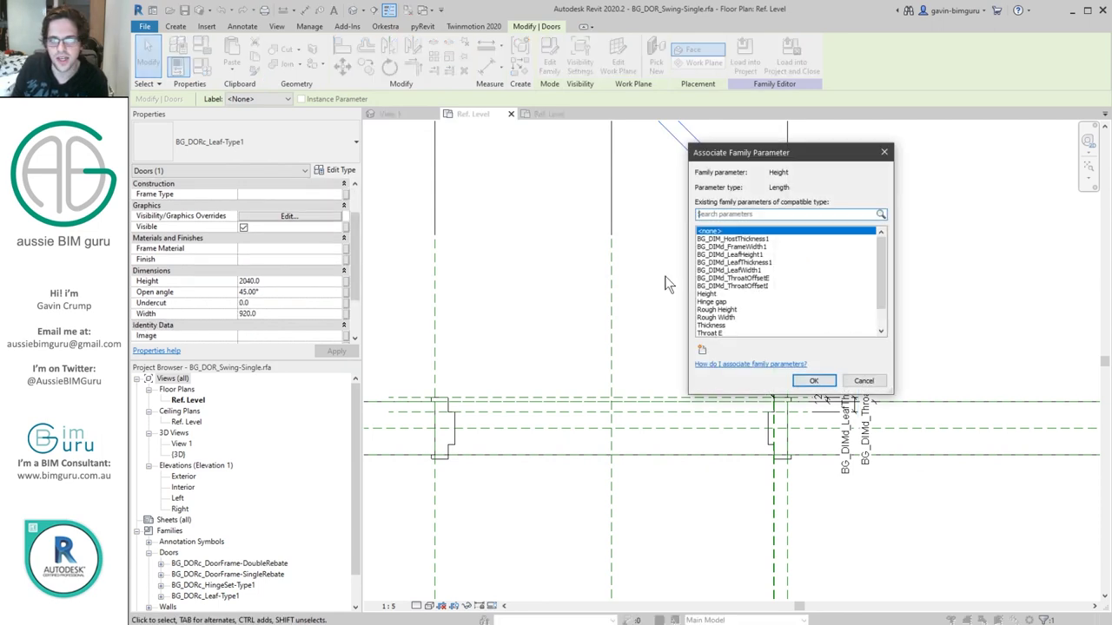
{"action": "left_click", "coordinate": [769, 255]}
{"action": "left_click", "coordinate": [814, 381]}
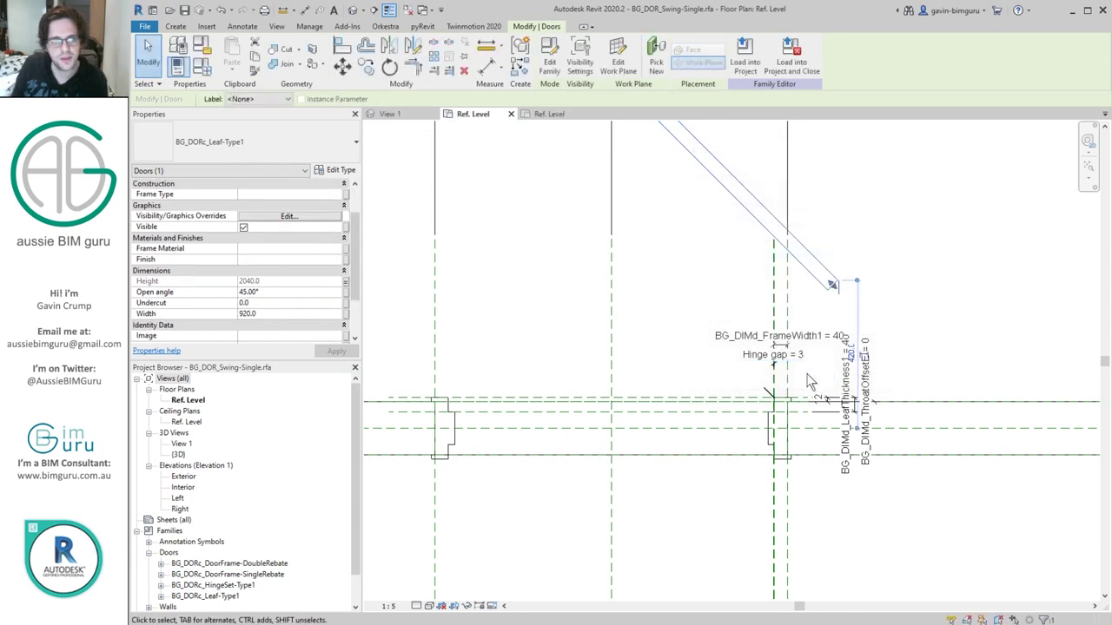
{"action": "left_click", "coordinate": [346, 292]}
{"action": "left_click", "coordinate": [752, 239]}
{"action": "left_click", "coordinate": [814, 381]}
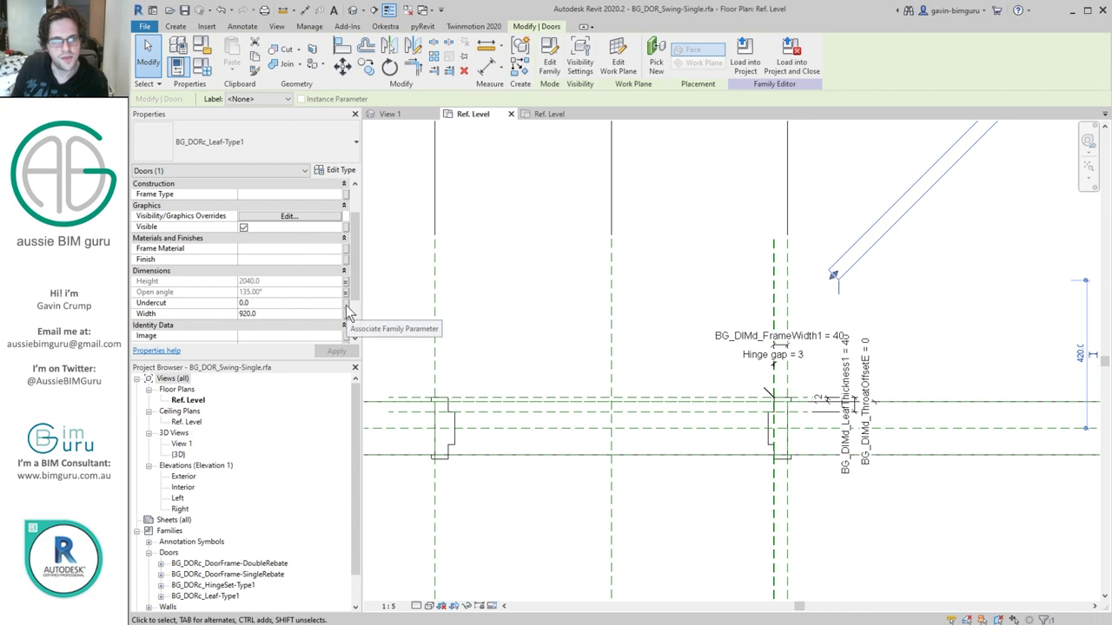
- For the leaf's Undercut association, create a new shared parameter using BG_DIMd_Undercut1 from the DIMd - Dimensions (Doors) group
{"action": "left_click", "coordinate": [346, 303]}
{"action": "scroll", "coordinate": [729, 285], "scroll_direction": "down", "scroll_amount": 5}
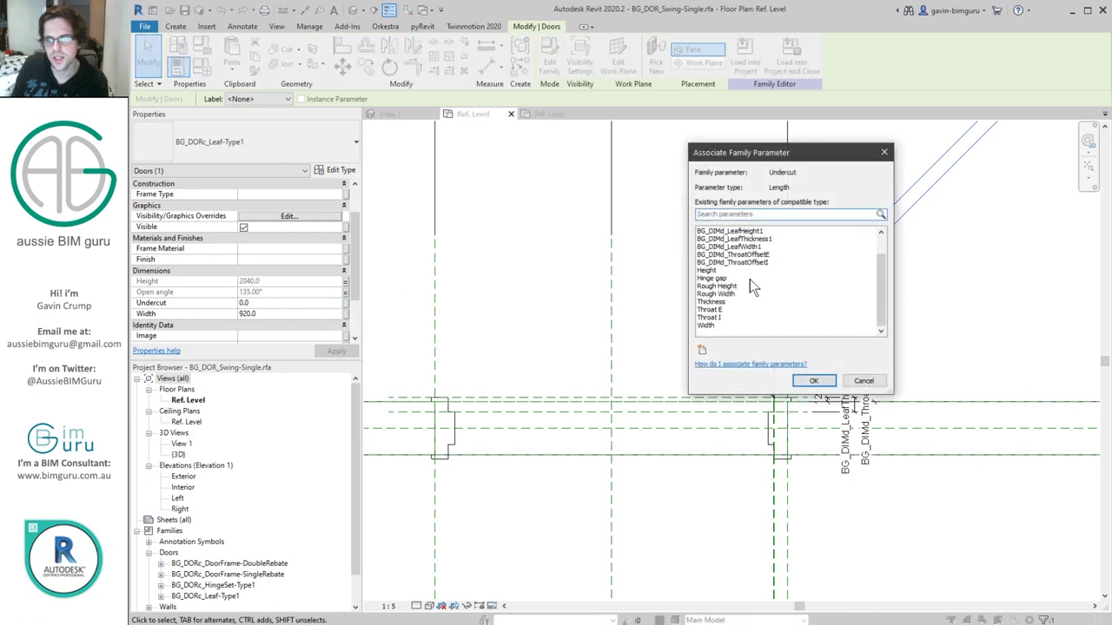
{"action": "left_click", "coordinate": [701, 352]}
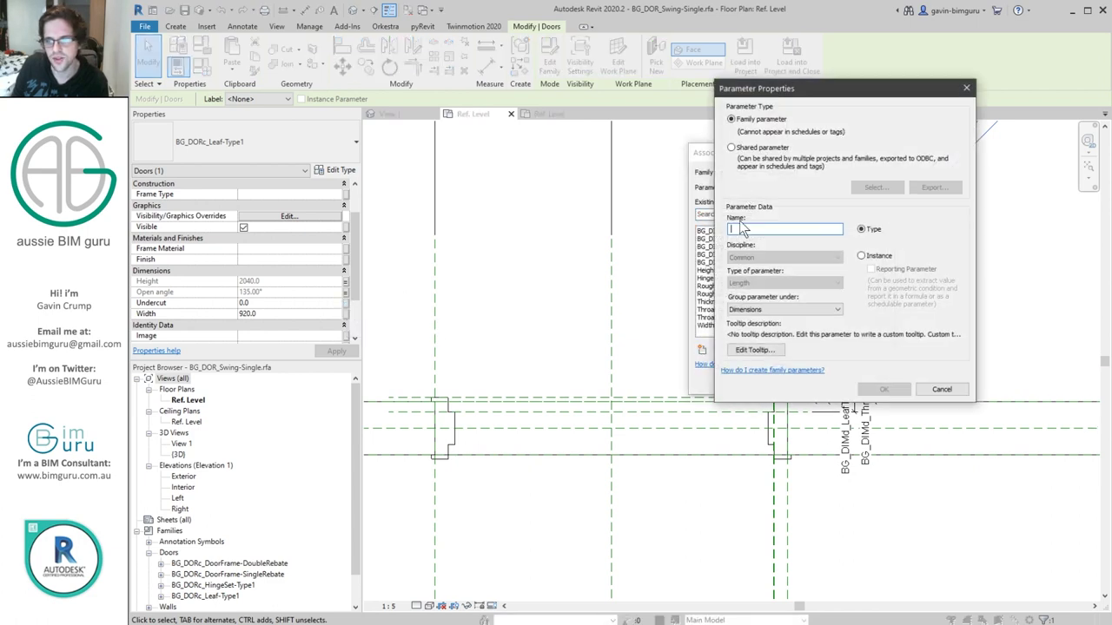
{"action": "left_click", "coordinate": [767, 149]}
{"action": "left_click", "coordinate": [874, 189]}
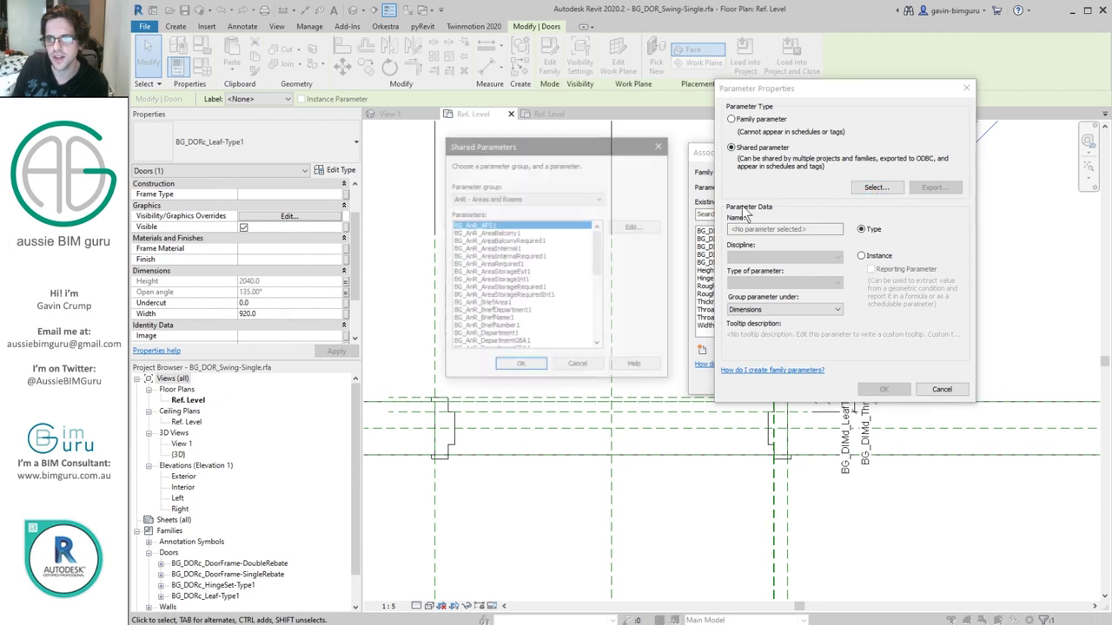
{"action": "left_click", "coordinate": [545, 200]}
{"action": "left_click", "coordinate": [526, 265]}
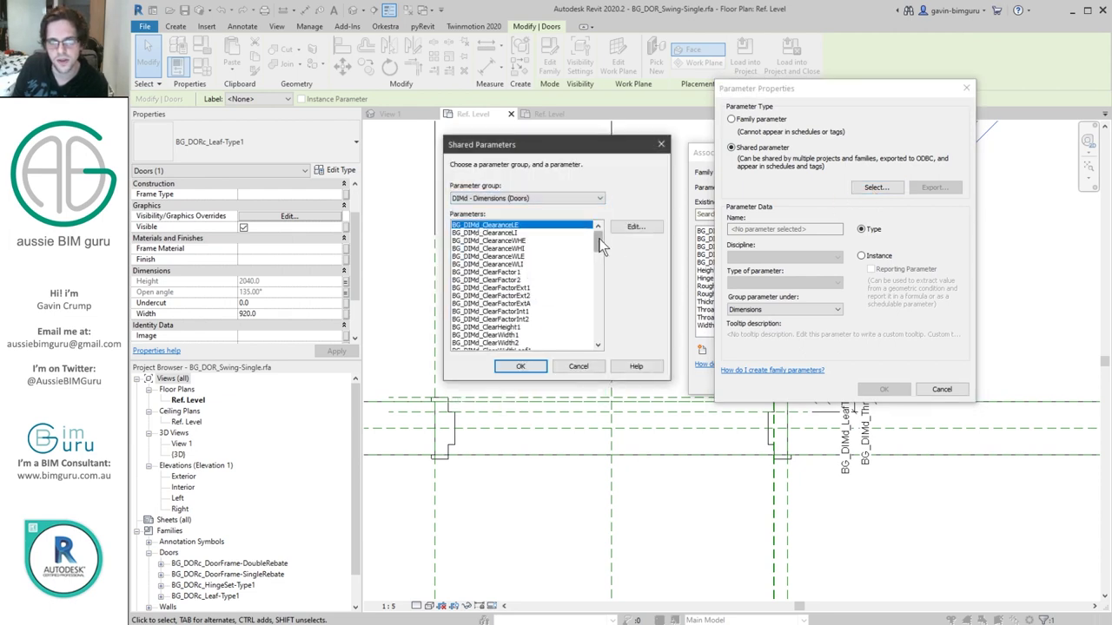
{"action": "scroll", "coordinate": [504, 322], "scroll_direction": "down", "scroll_amount": 5}
{"action": "left_click", "coordinate": [487, 343]}
{"action": "left_click", "coordinate": [520, 365]}
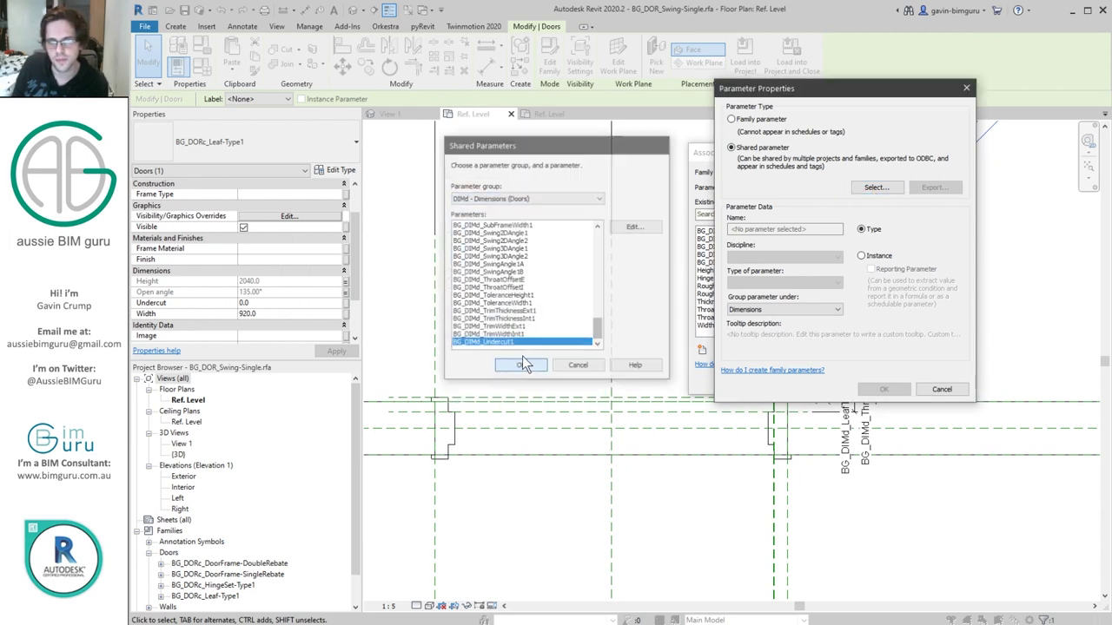
- Make BG_DIMd_Undercut1 an instance parameter and accept its association with the leaf's Undercut
{"action": "left_click", "coordinate": [872, 260]}
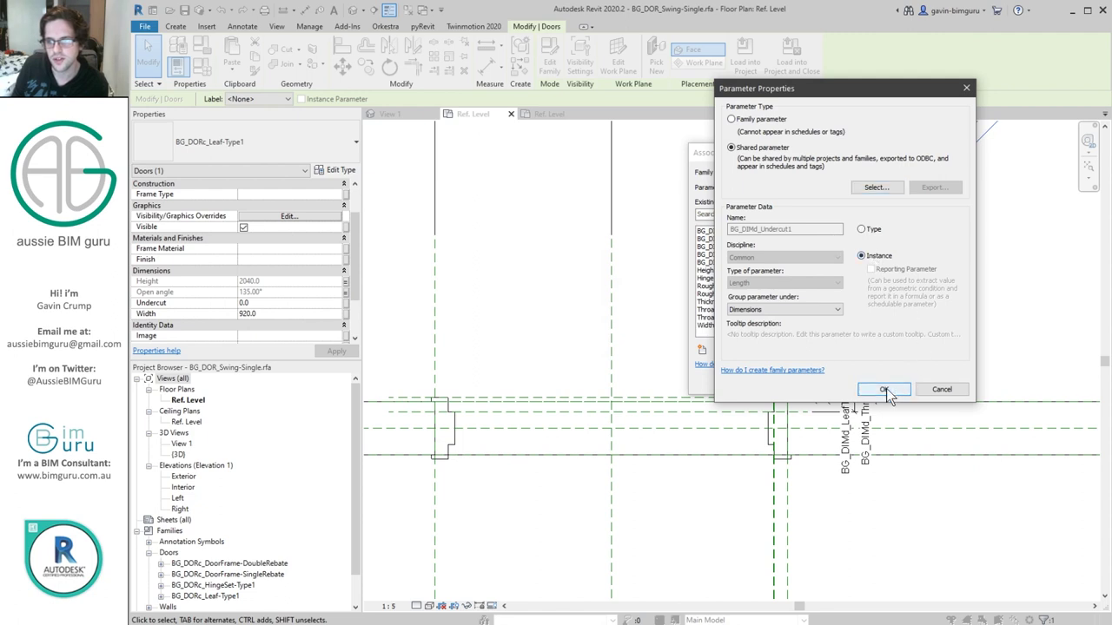
{"action": "left_click", "coordinate": [883, 389]}
{"action": "left_click", "coordinate": [808, 384]}
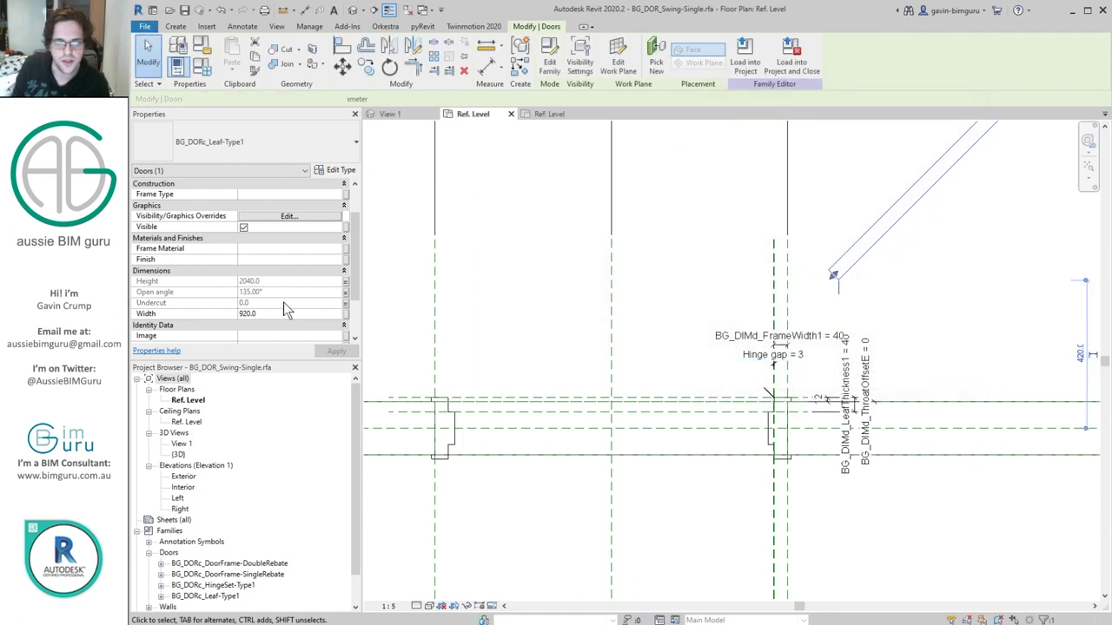
- Associate the leaf's Width with BG_DIMd_LeafWidth1 and clear the leaf's Mark value
{"action": "left_click", "coordinate": [345, 315]}
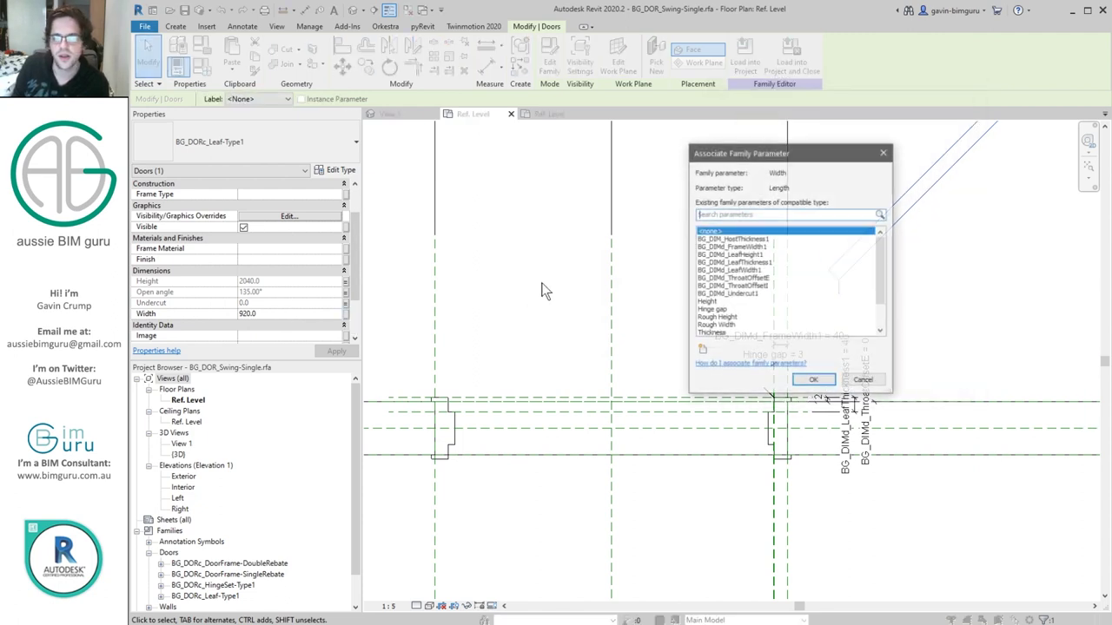
{"action": "left_click", "coordinate": [756, 270]}
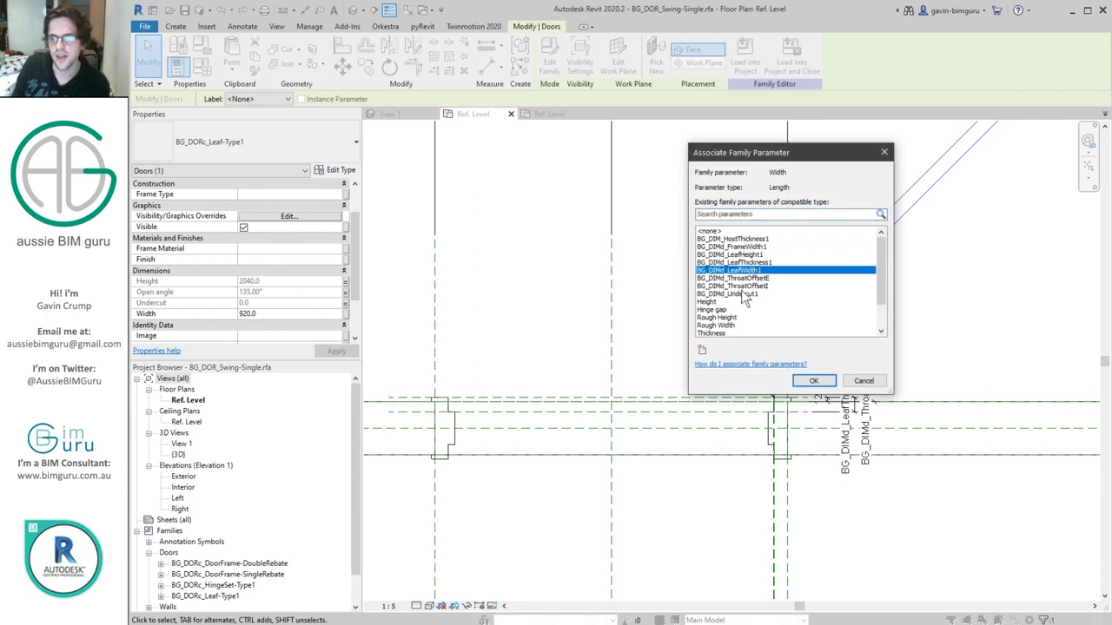
{"action": "left_click", "coordinate": [814, 383]}
{"action": "scroll", "coordinate": [354, 248], "scroll_direction": "down", "scroll_amount": 2}
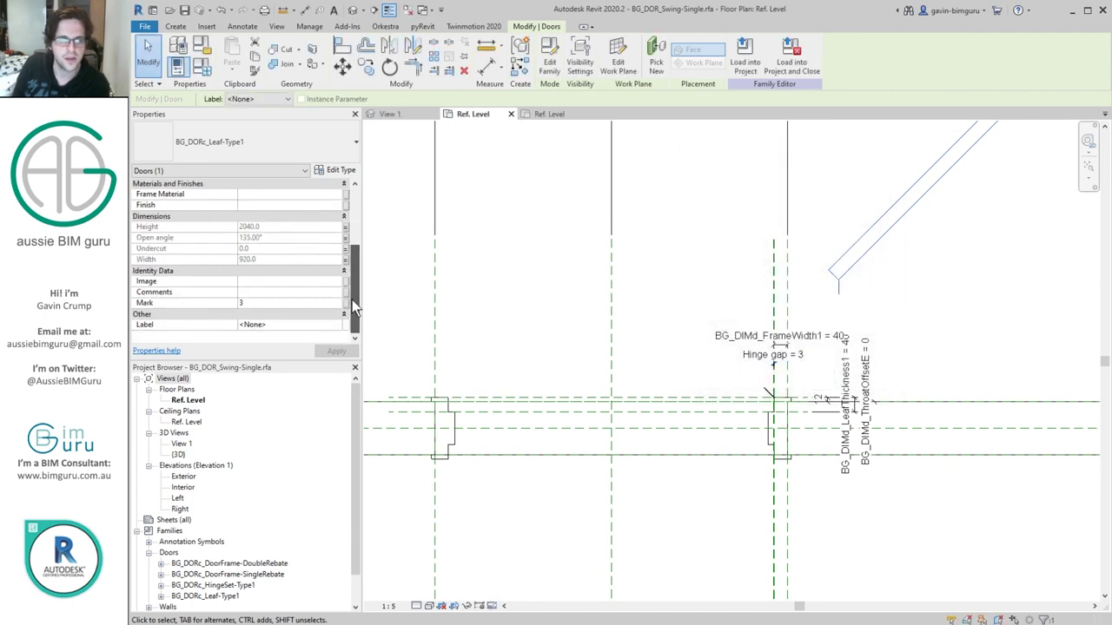
{"action": "left_click", "coordinate": [304, 302]}
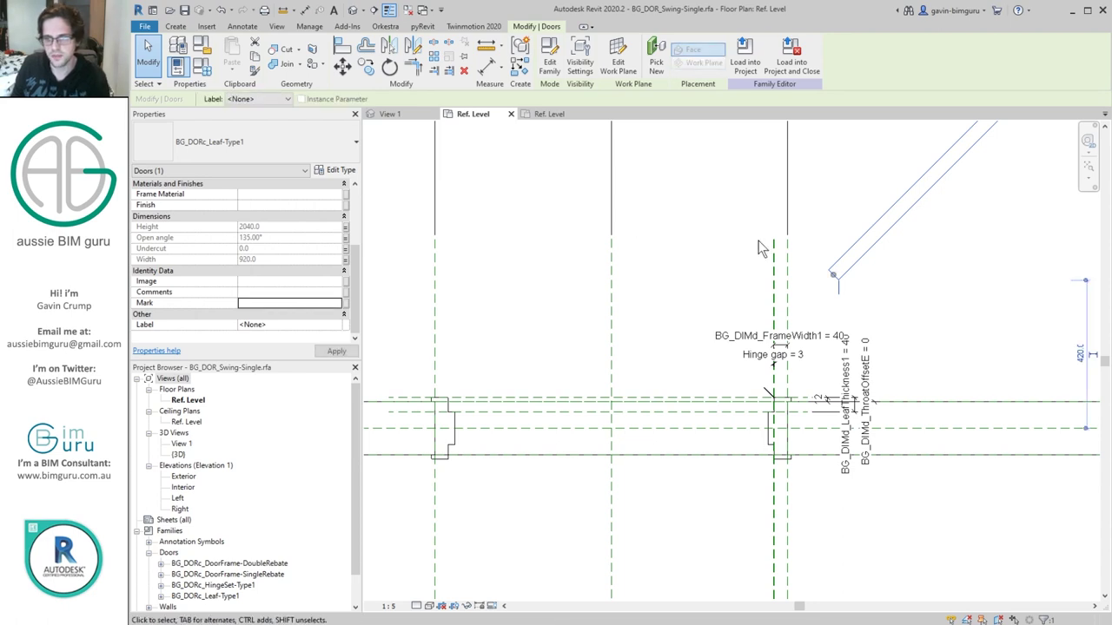
{"action": "left_click", "coordinate": [849, 297]}
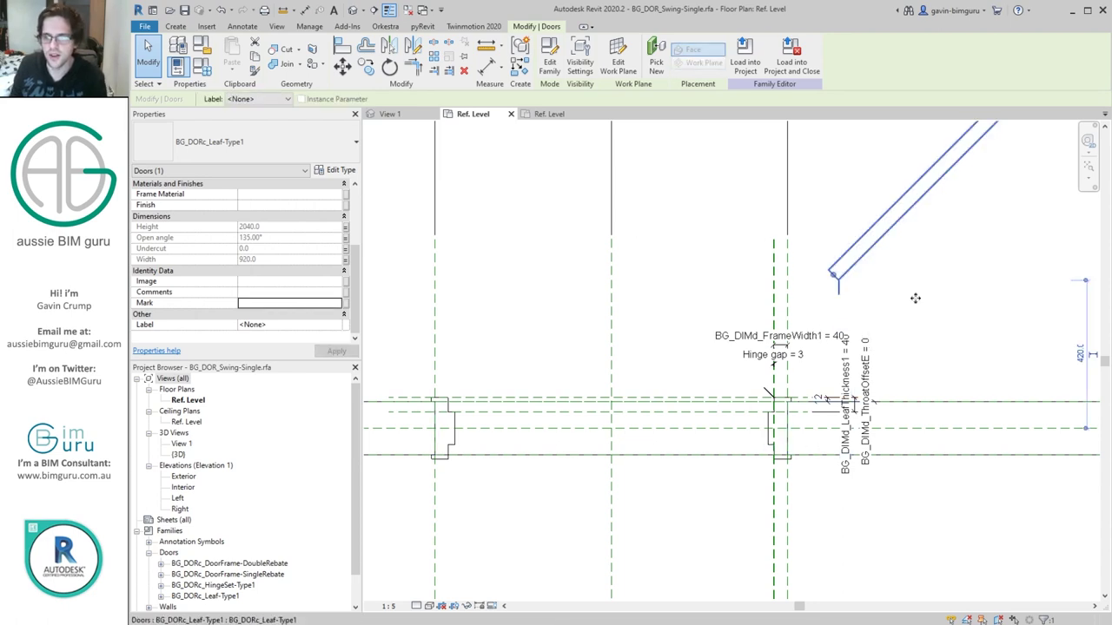
- Align the leaf's hinge-side corner with the hinge gap reference plane nearest the frame and lock the alignment
{"action": "scroll", "coordinate": [834, 288], "scroll_direction": "up", "scroll_amount": 3}
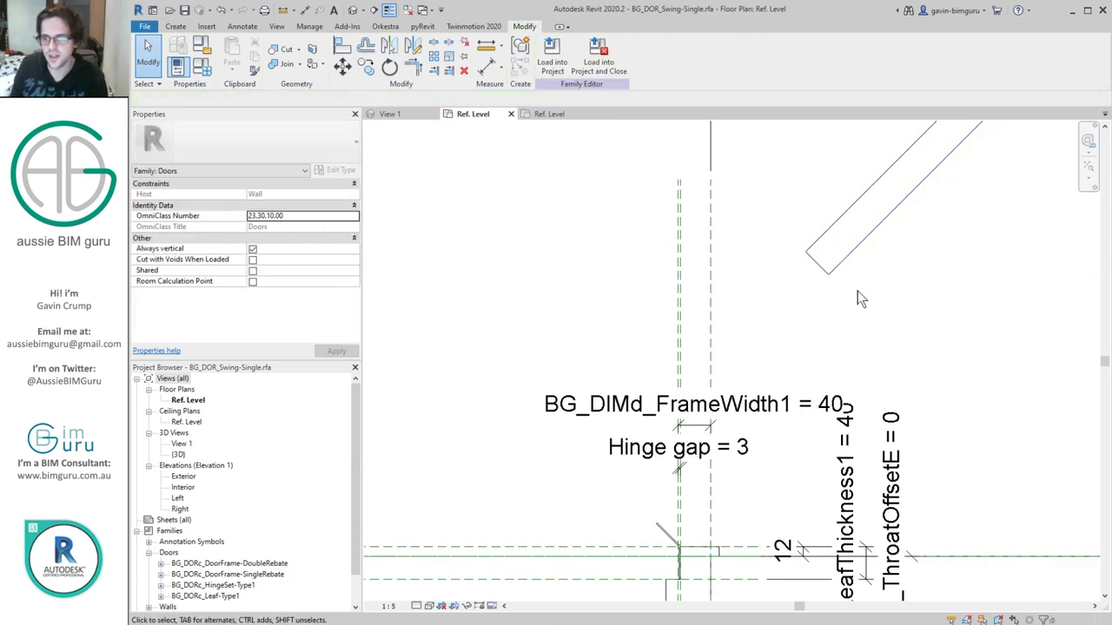
{"action": "key", "text": "a"}
{"action": "key", "text": "l"}
{"action": "scroll", "coordinate": [690, 395], "scroll_direction": "up", "scroll_amount": 3}
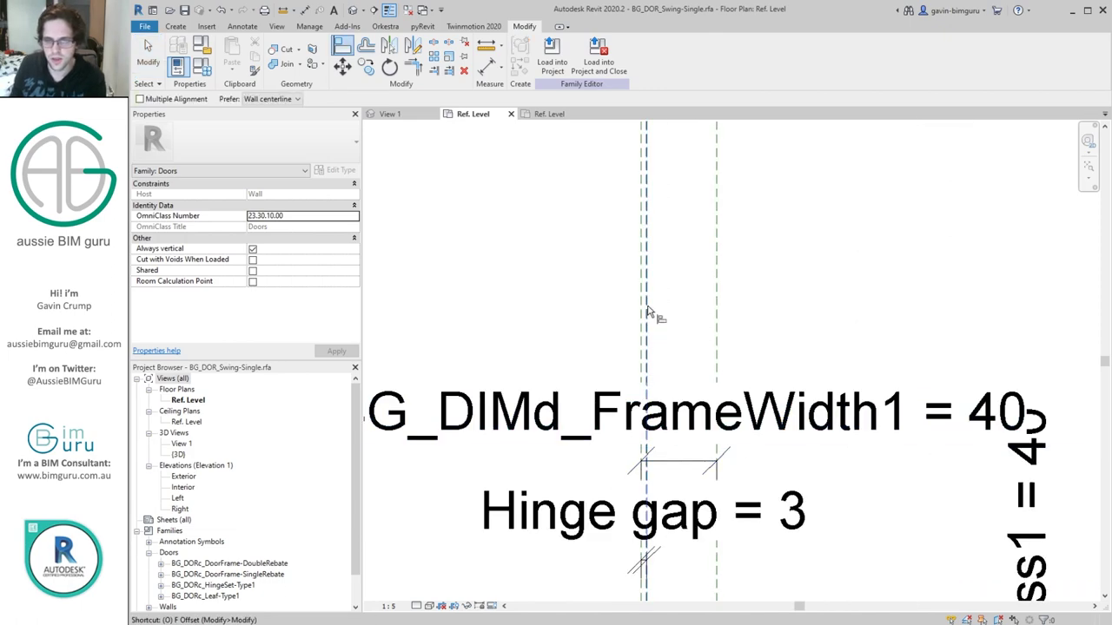
{"action": "middle_click_drag", "start_coordinate": [652, 315], "coordinate": [687, 127]}
{"action": "scroll", "coordinate": [679, 514], "scroll_direction": "up", "scroll_amount": 2}
{"action": "middle_click_drag", "start_coordinate": [679, 514], "coordinate": [682, 367]}
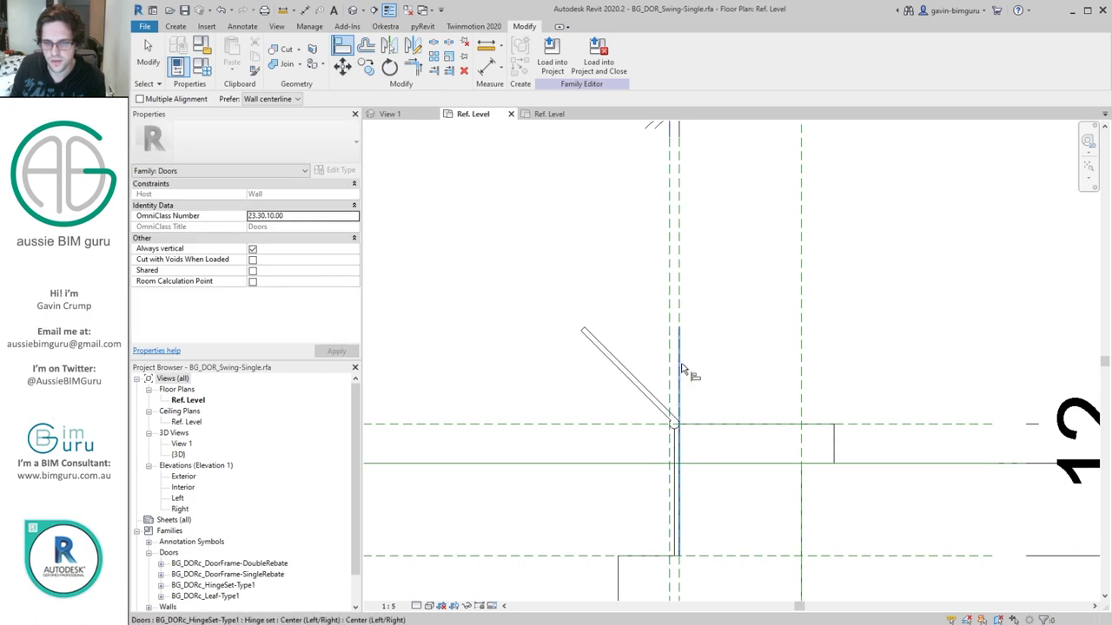
{"action": "left_click", "coordinate": [683, 288]}
{"action": "scroll", "coordinate": [541, 374], "scroll_direction": "up", "scroll_amount": 4}
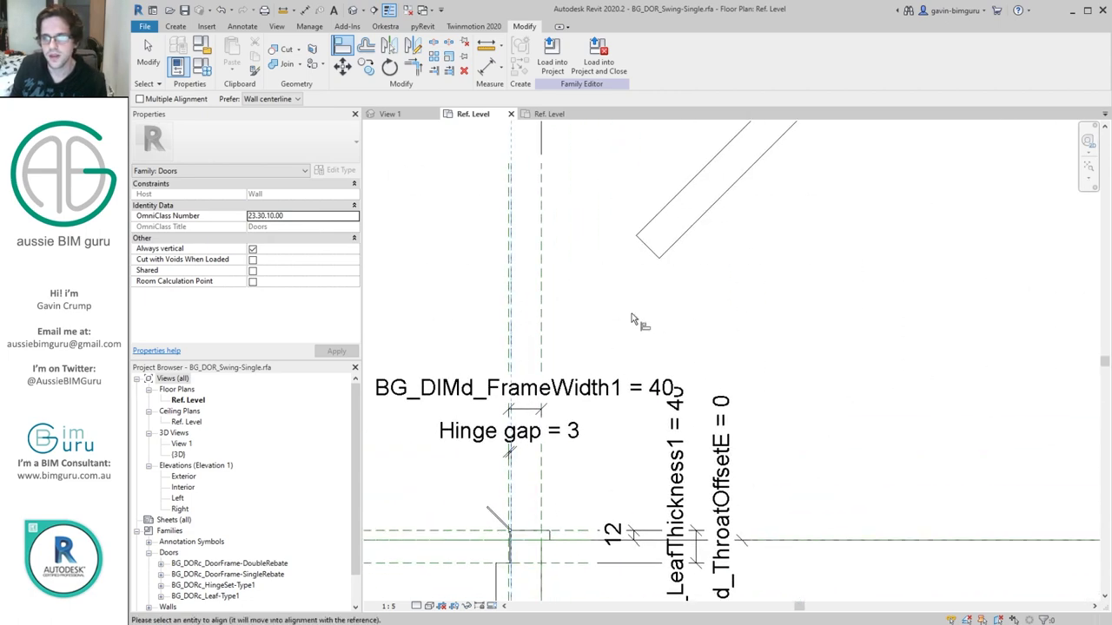
{"action": "scroll", "coordinate": [641, 308], "scroll_direction": "up", "scroll_amount": 2}
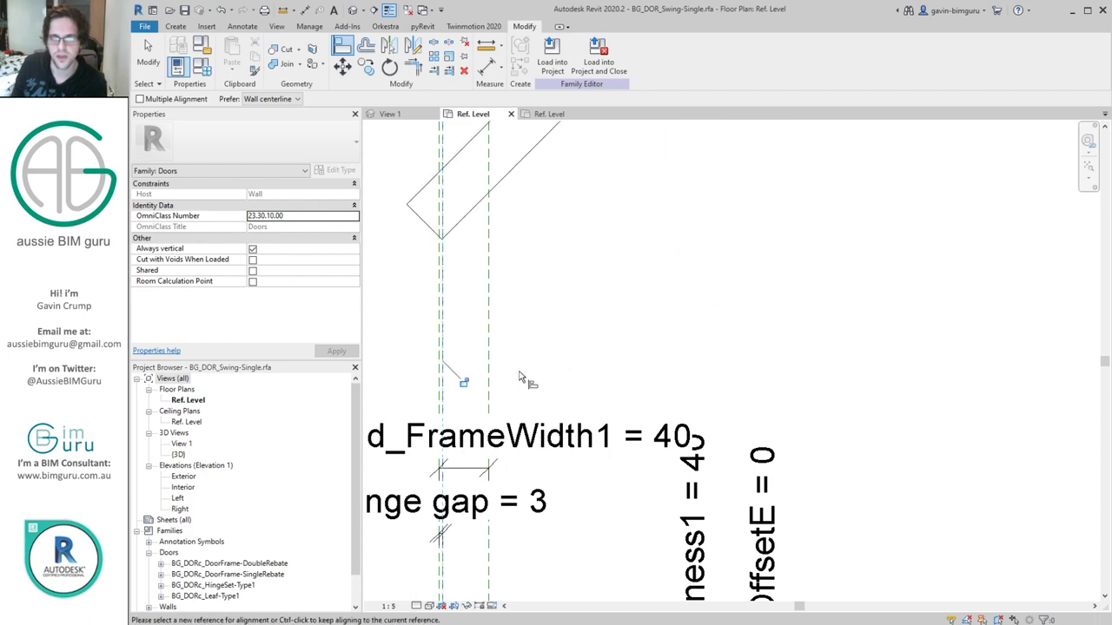
- Align the leaf's hinge end with the frame-face reference plane at the 12 mm offset and lock the alignment
{"action": "scroll", "coordinate": [469, 379], "scroll_direction": "down", "scroll_amount": 2}
{"action": "middle_click_drag", "start_coordinate": [511, 453], "coordinate": [564, 424]}
{"action": "scroll", "coordinate": [564, 423], "scroll_direction": "up", "scroll_amount": 5}
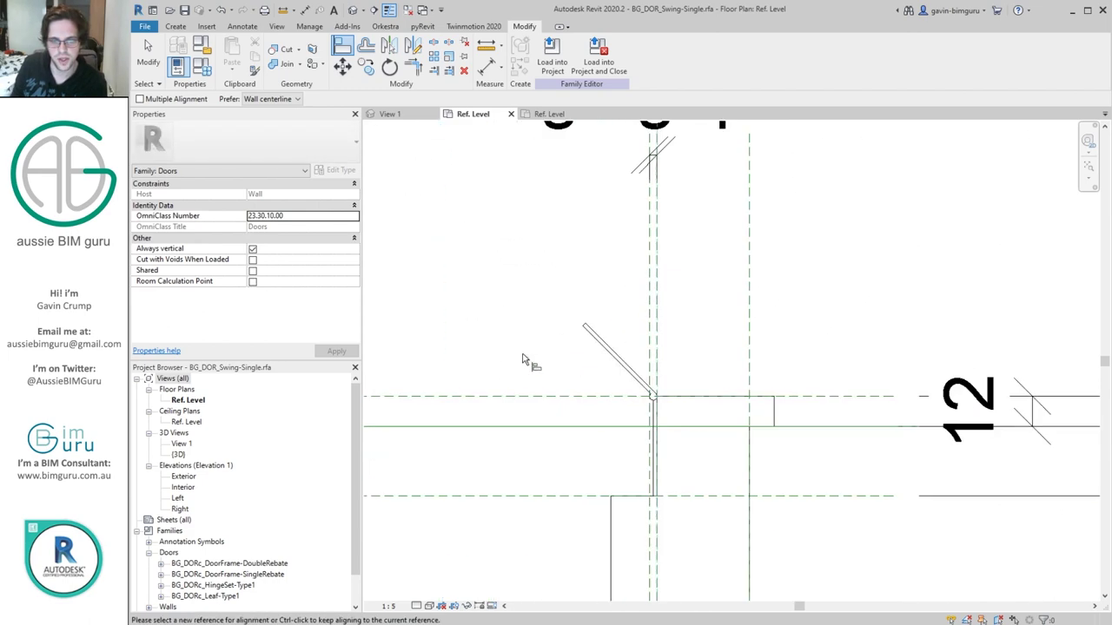
{"action": "left_click", "coordinate": [487, 408]}
{"action": "scroll", "coordinate": [521, 445], "scroll_direction": "down", "scroll_amount": 3}
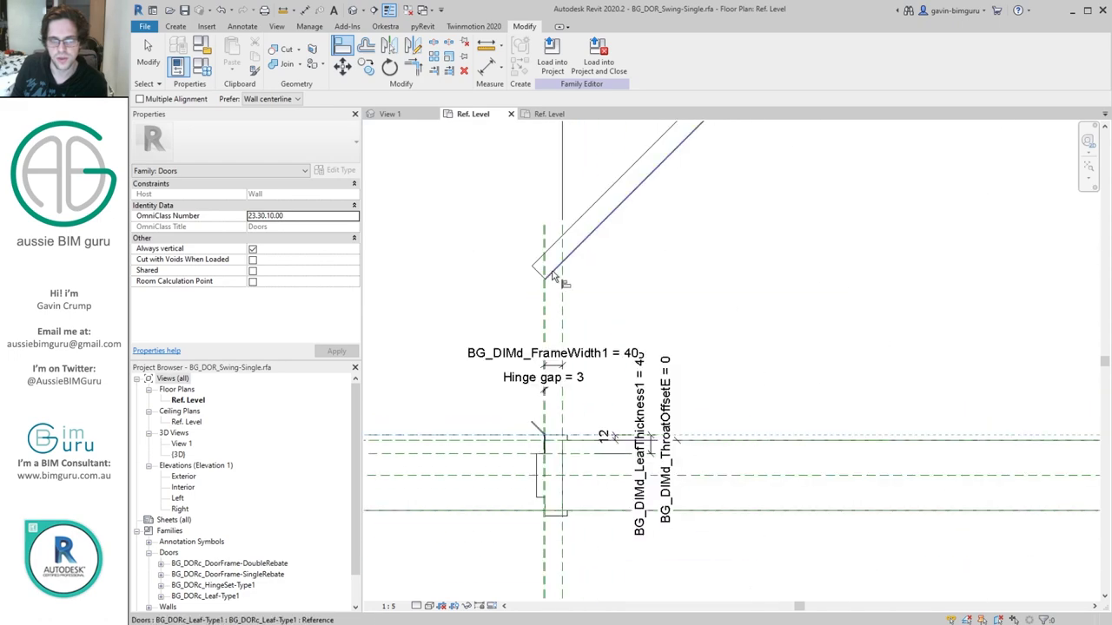
{"action": "left_click", "coordinate": [540, 272]}
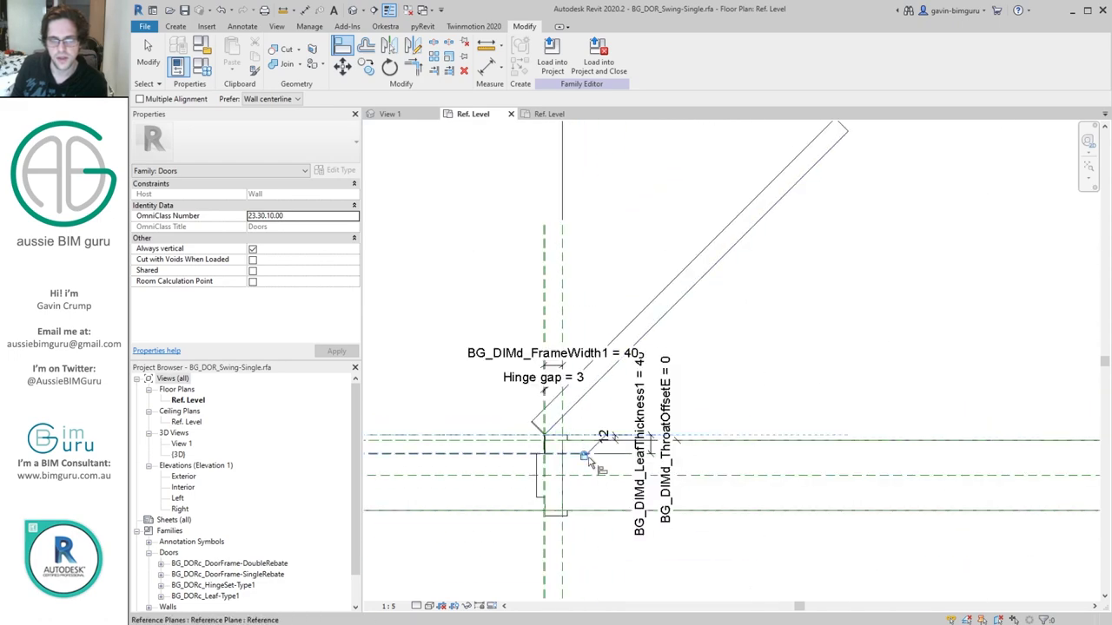
{"action": "scroll", "coordinate": [564, 422], "scroll_direction": "up", "scroll_amount": 3}
{"action": "scroll", "coordinate": [564, 422], "scroll_direction": "up", "scroll_amount": 4}
{"action": "key", "text": "Escape"}
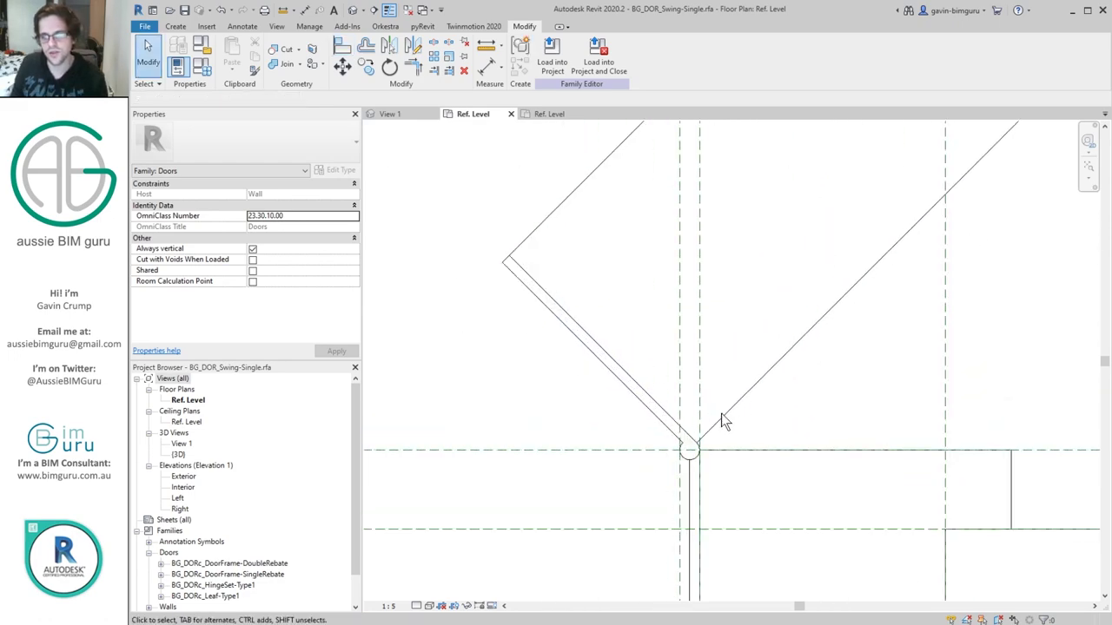
- Select the placed leaf to check its locked alignments, and examine the door from behind in 3D View 1
{"action": "left_click", "coordinate": [730, 423]}
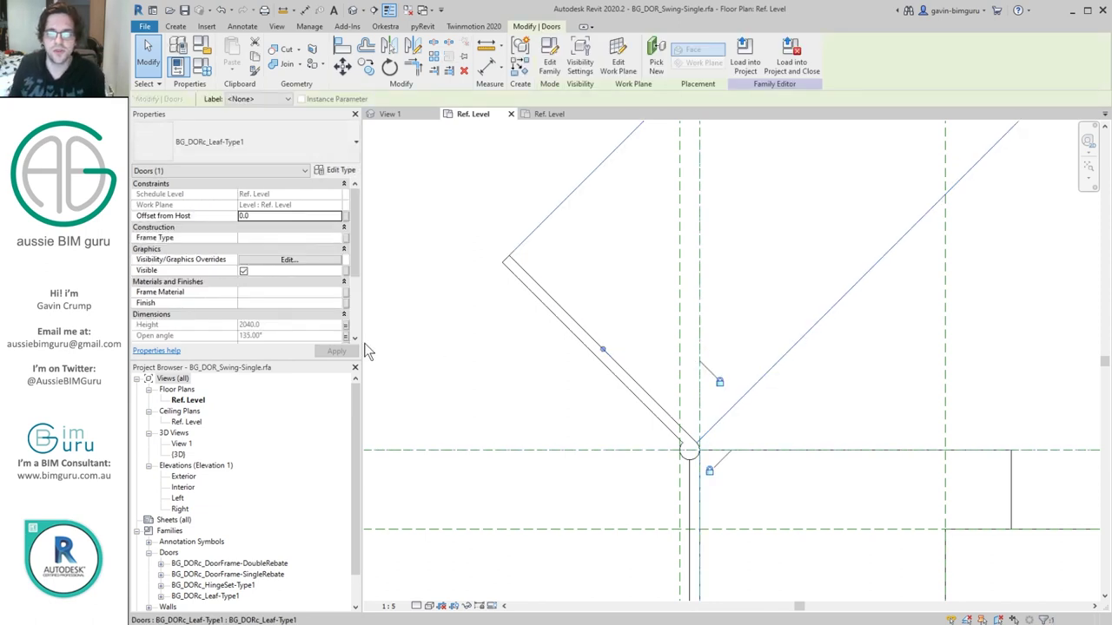
{"action": "scroll", "coordinate": [159, 473], "scroll_direction": "down", "scroll_amount": 1}
{"action": "double_click", "coordinate": [180, 434]}
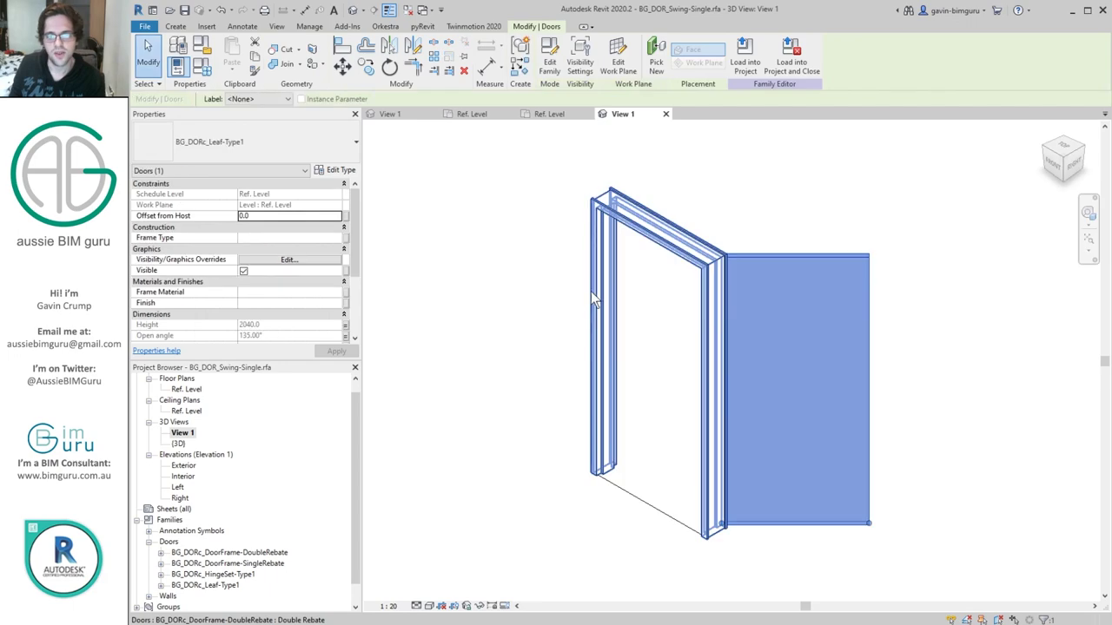
{"action": "middle_click_drag", "start_coordinate": [844, 315], "coordinate": [365, 211], "text": "shift"}
- Set BG_DIMd_Swing3DAngle1 to 0° in the door family types and inspect the closed leaf within the frame
{"action": "left_click", "coordinate": [203, 70]}
{"action": "left_click", "coordinate": [509, 238]}
{"action": "type", "text": "0"}
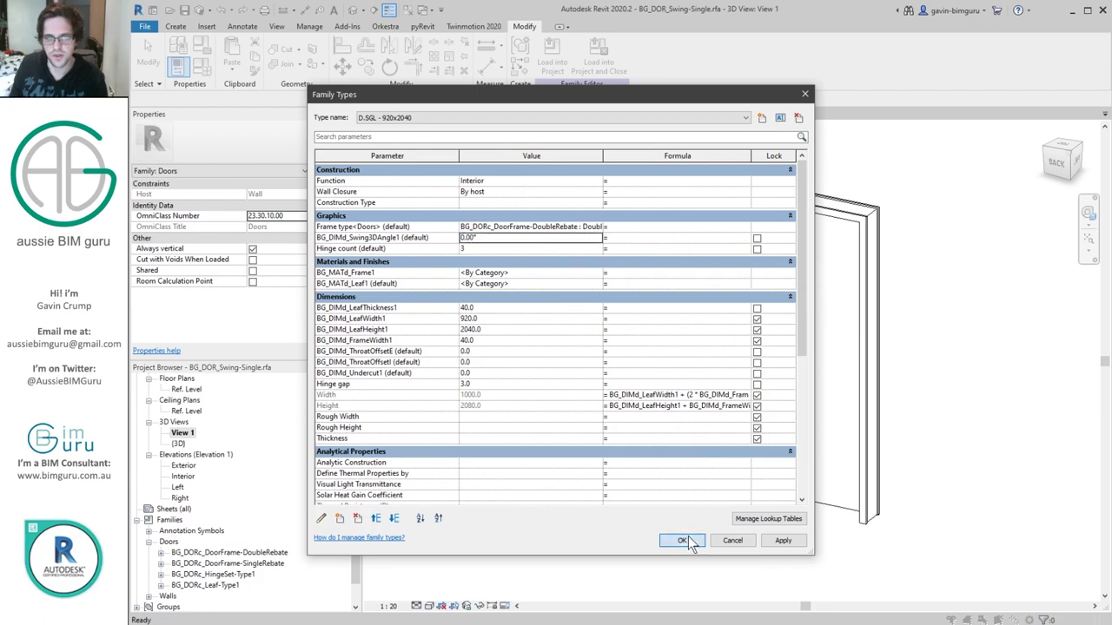
{"action": "left_click", "coordinate": [686, 540]}
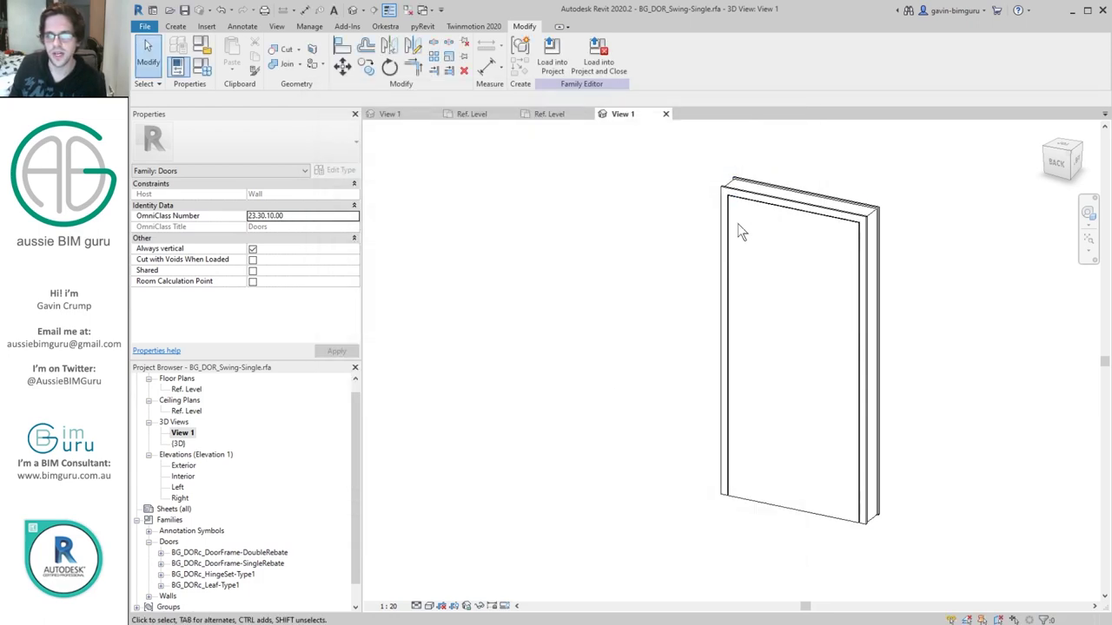
{"action": "scroll", "coordinate": [740, 231], "scroll_direction": "up", "scroll_amount": 5}
{"action": "scroll", "coordinate": [707, 169], "scroll_direction": "down", "scroll_amount": 4}
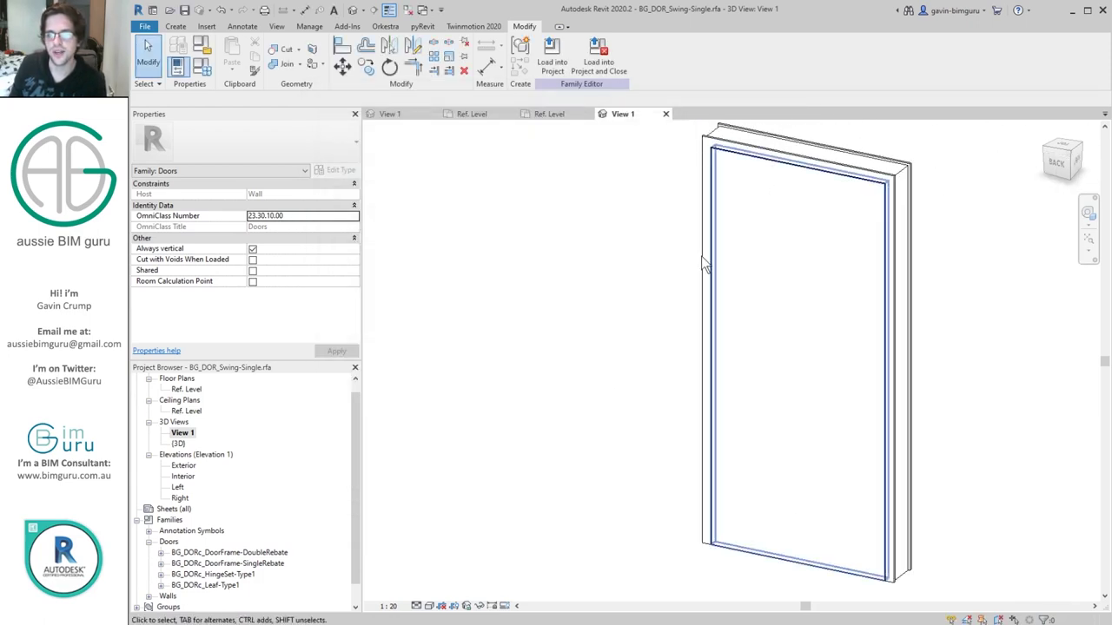
- Set BG_DIMd_Swing3DAngle1 to 45° in the door family types and accept the change
{"action": "left_click", "coordinate": [201, 67]}
{"action": "left_click", "coordinate": [497, 237]}
{"action": "type", "text": "45"}
{"action": "left_click", "coordinate": [700, 544]}
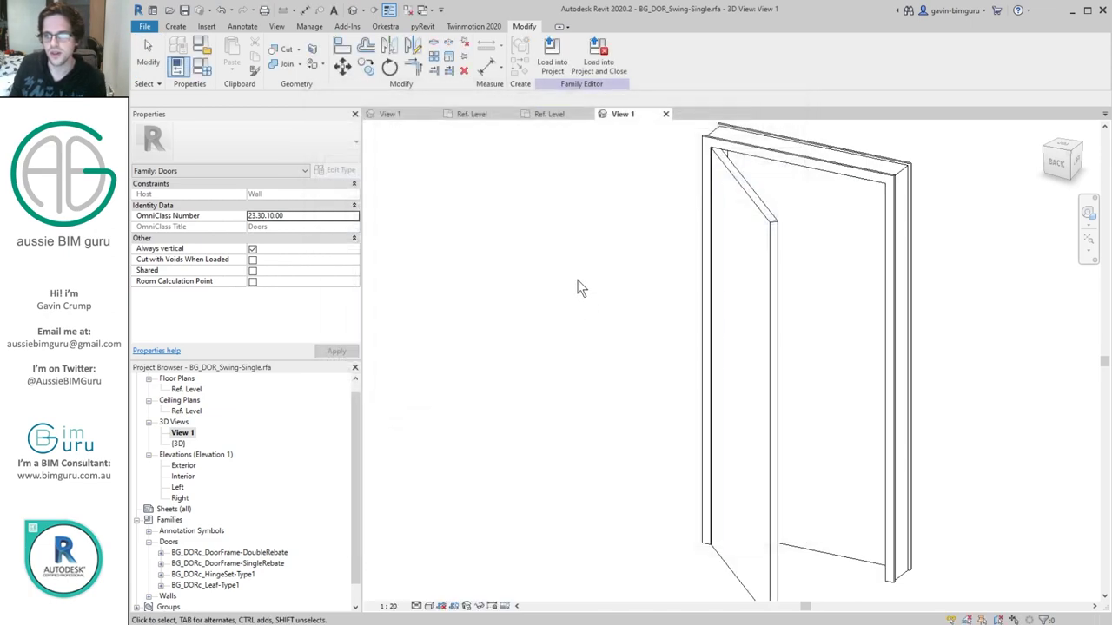
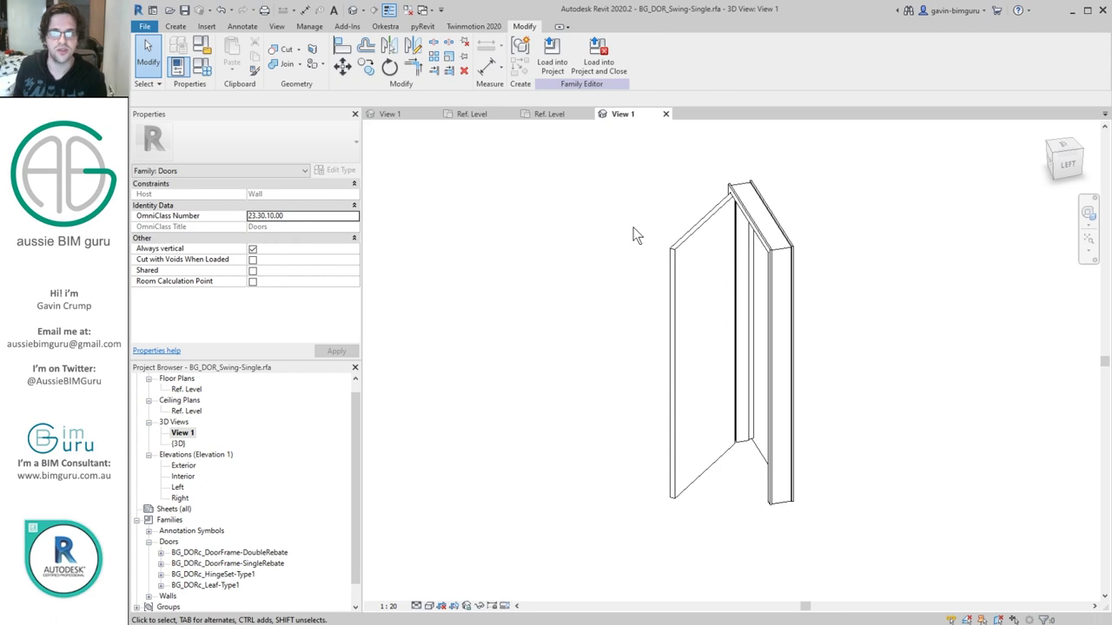
- Close the inactive views and switch to the BG_DORc_Leaf-Type1 family's 3D view
{"action": "left_click", "coordinate": [407, 11]}
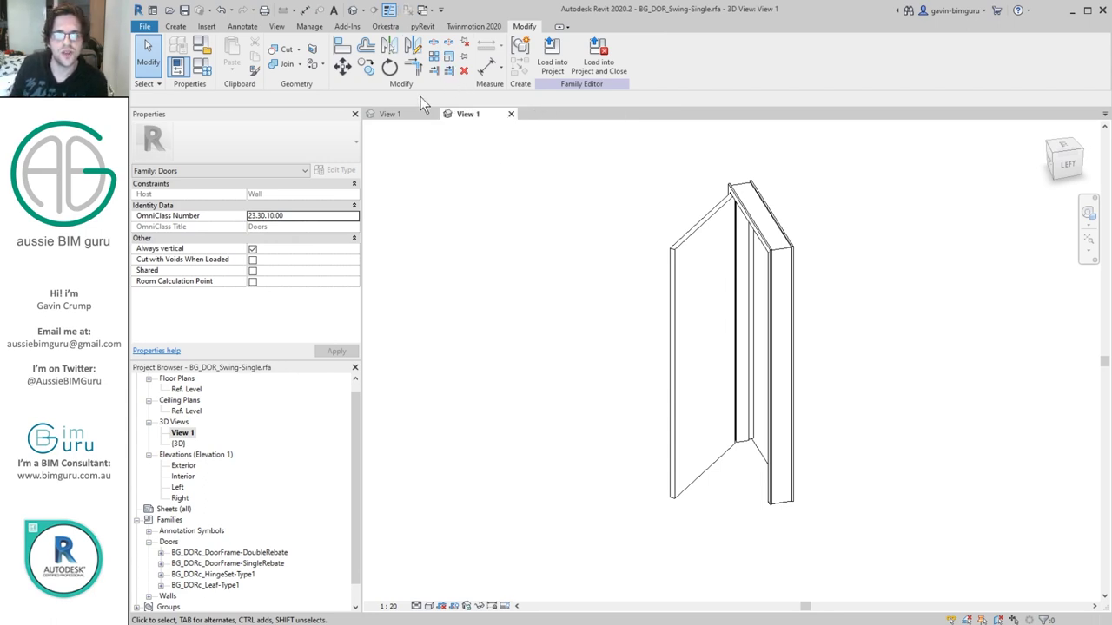
{"action": "left_click", "coordinate": [390, 114]}
{"action": "scroll", "coordinate": [668, 213], "scroll_direction": "down", "scroll_amount": 3}
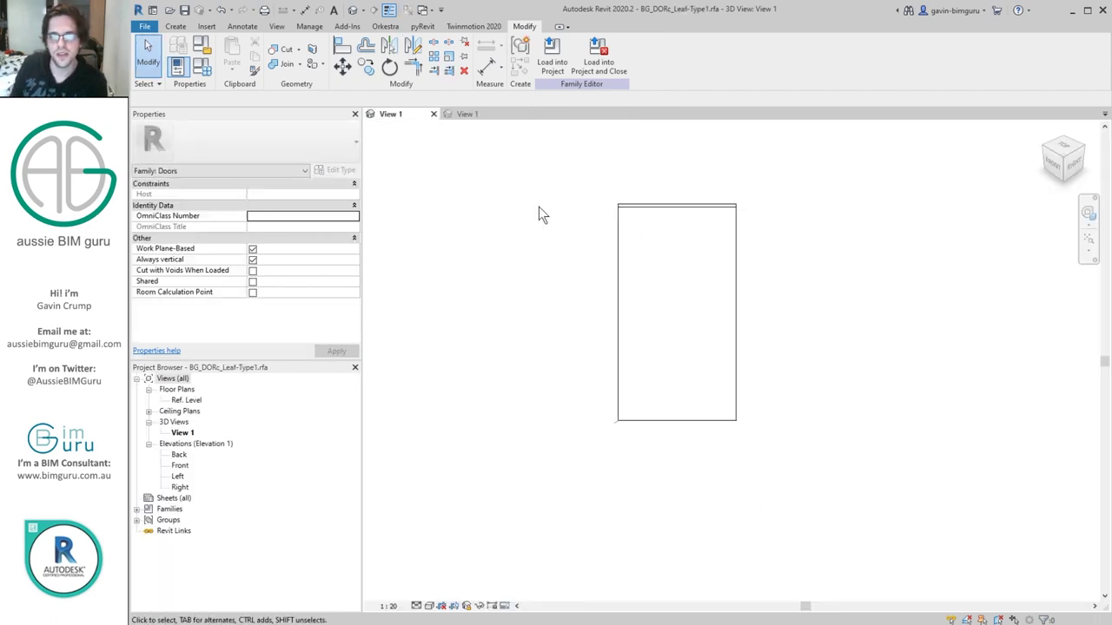
- Add an instance material parameter named External finish to the leaf family's types
{"action": "left_click", "coordinate": [177, 26]}
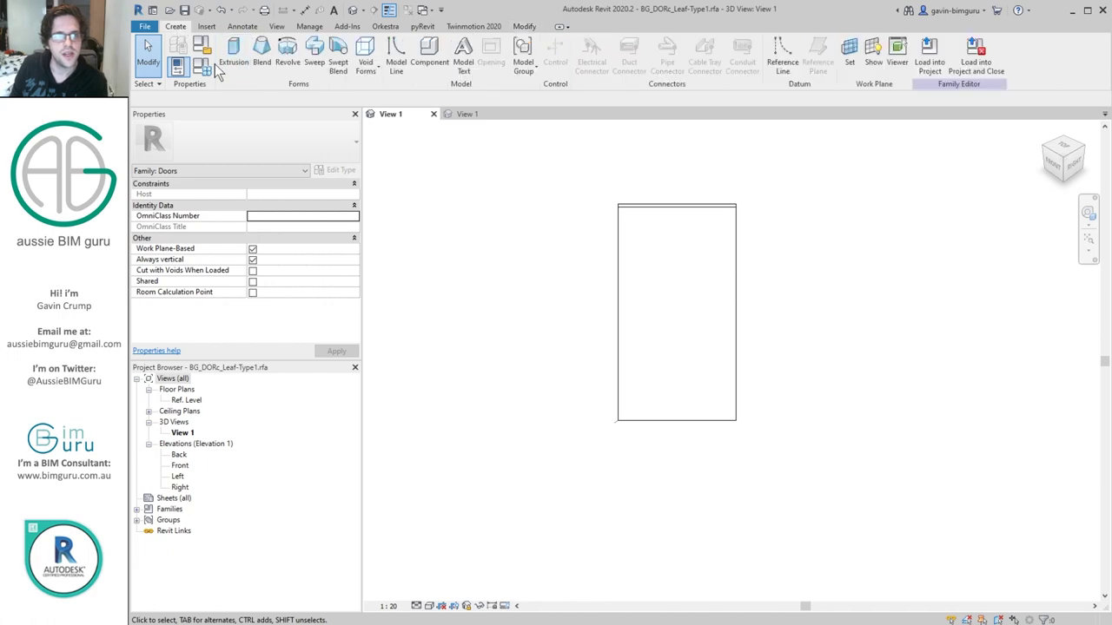
{"action": "left_click", "coordinate": [203, 67]}
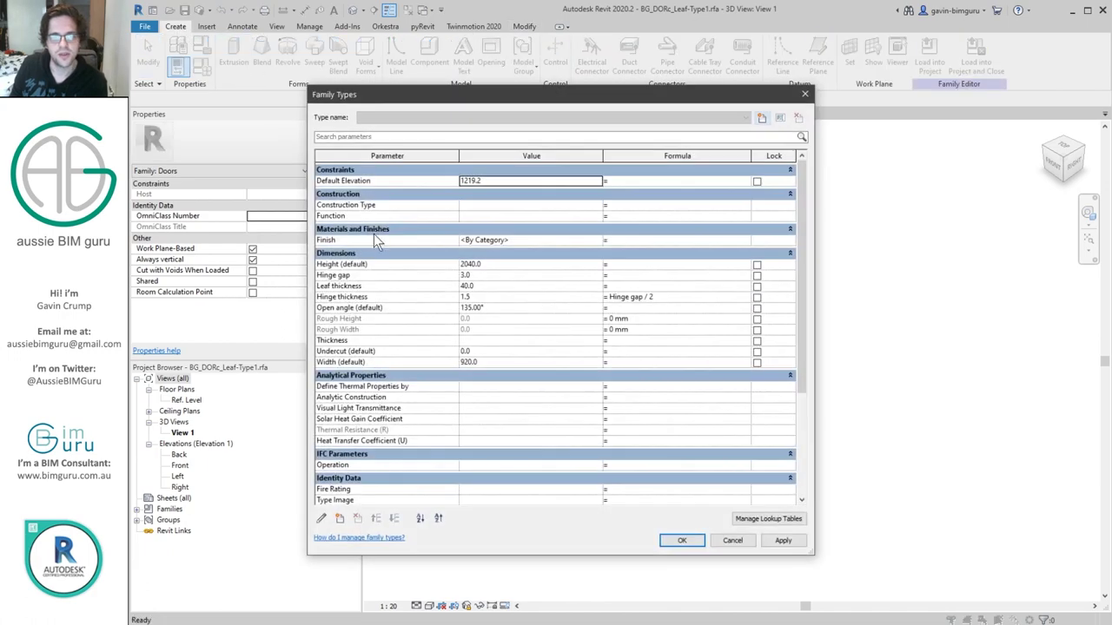
{"action": "left_click", "coordinate": [376, 237]}
{"action": "left_click", "coordinate": [339, 519]}
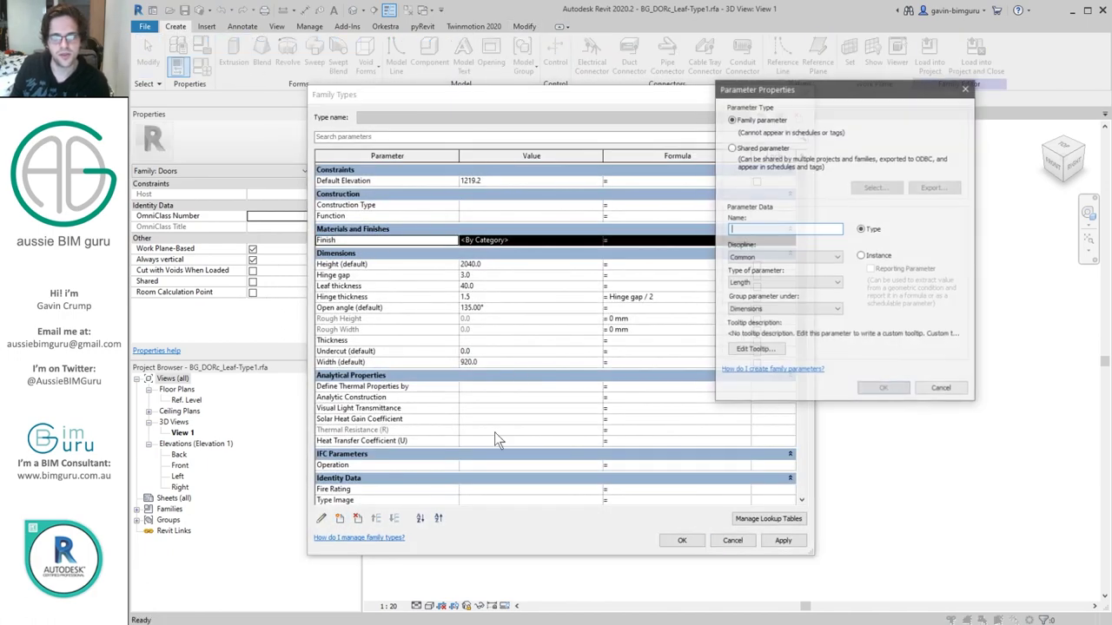
{"action": "type", "text": "External finish"}
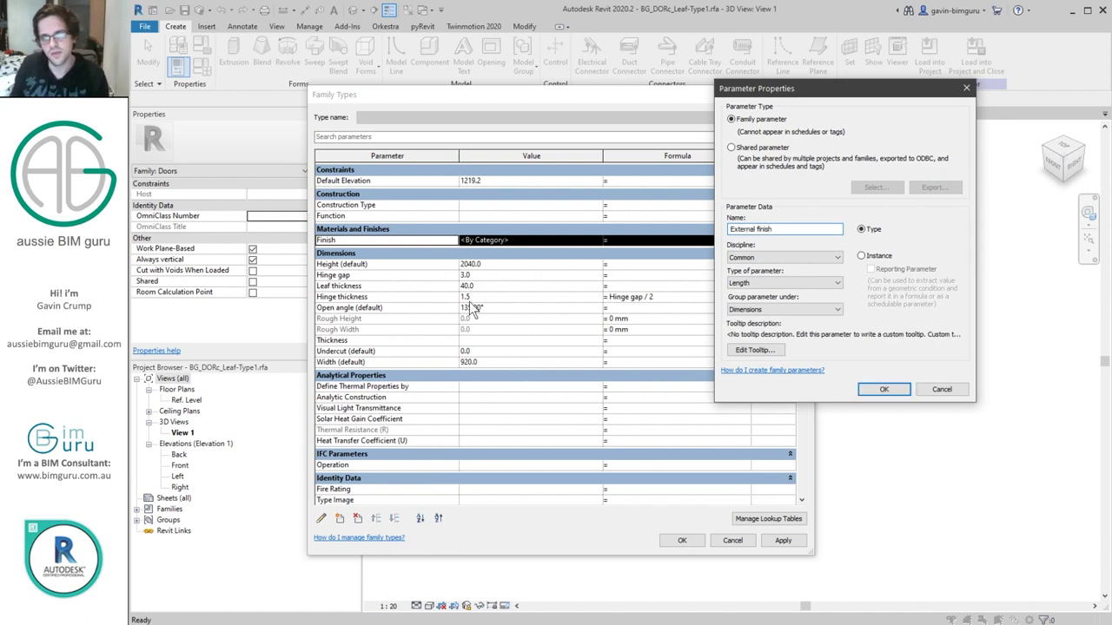
{"action": "key", "text": "ctrl+a"}
{"action": "key", "text": "ctrl+c"}
{"action": "left_click", "coordinate": [869, 255]}
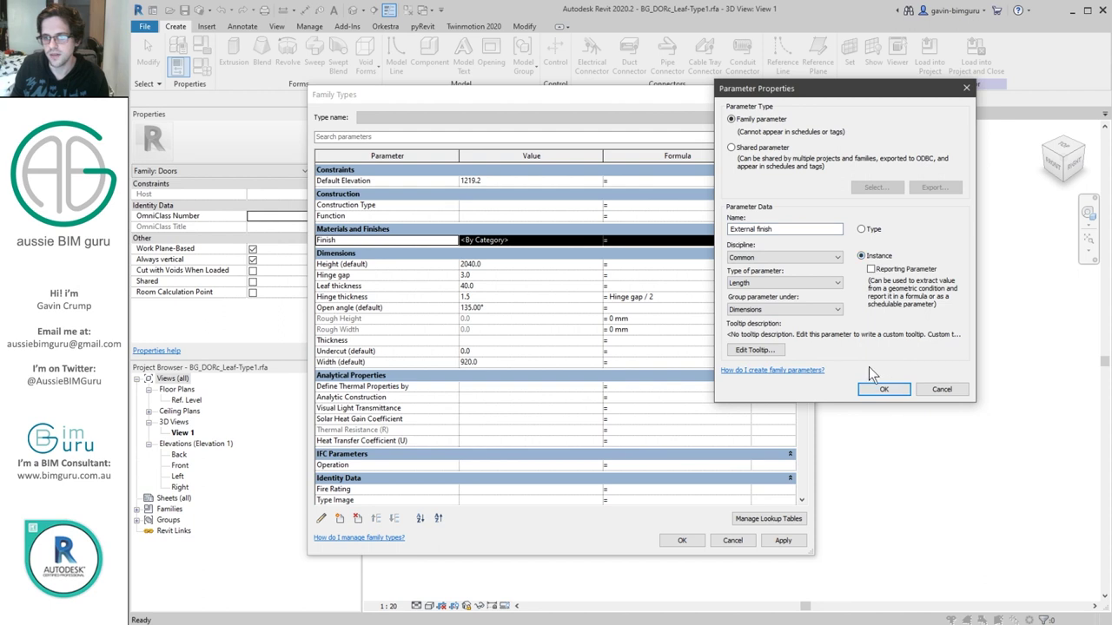
{"action": "left_click", "coordinate": [806, 283]}
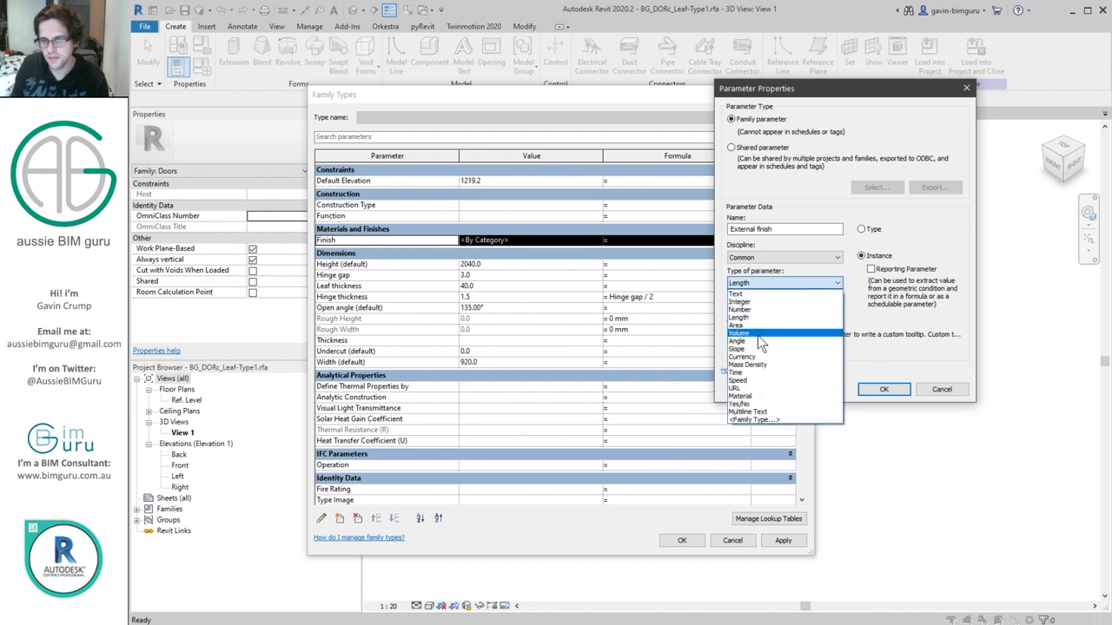
{"action": "left_click", "coordinate": [764, 396]}
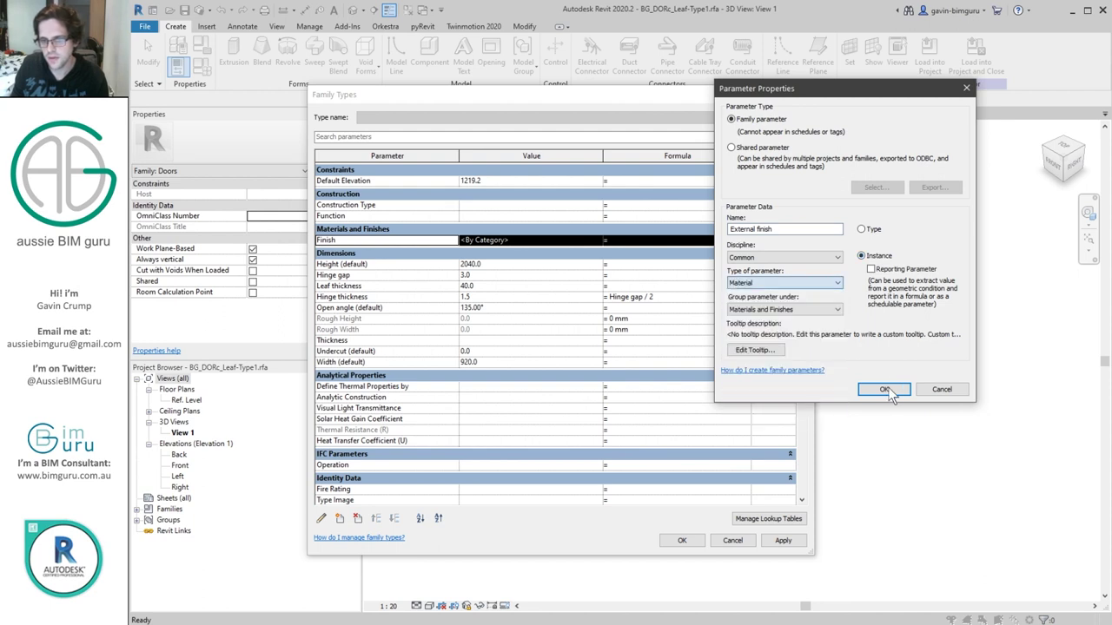
{"action": "left_click", "coordinate": [883, 389]}
- Add an instance material parameter named Internal finish and move it above Finish in the parameter order
{"action": "left_click", "coordinate": [339, 518]}
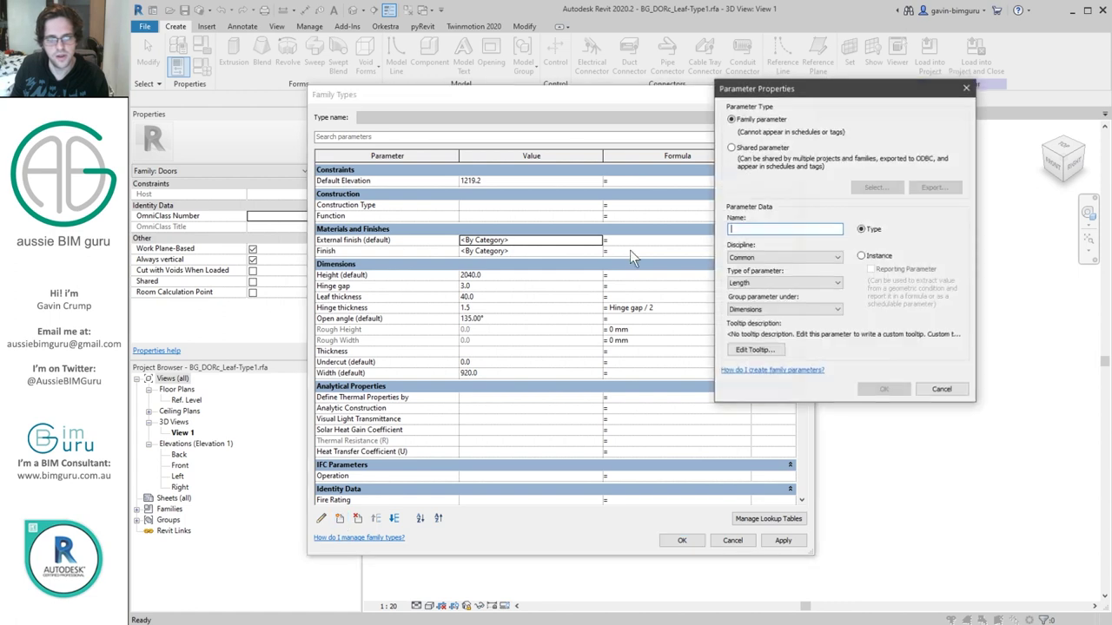
{"action": "key", "text": "ctrl+v"}
{"action": "type", "text": "I"}
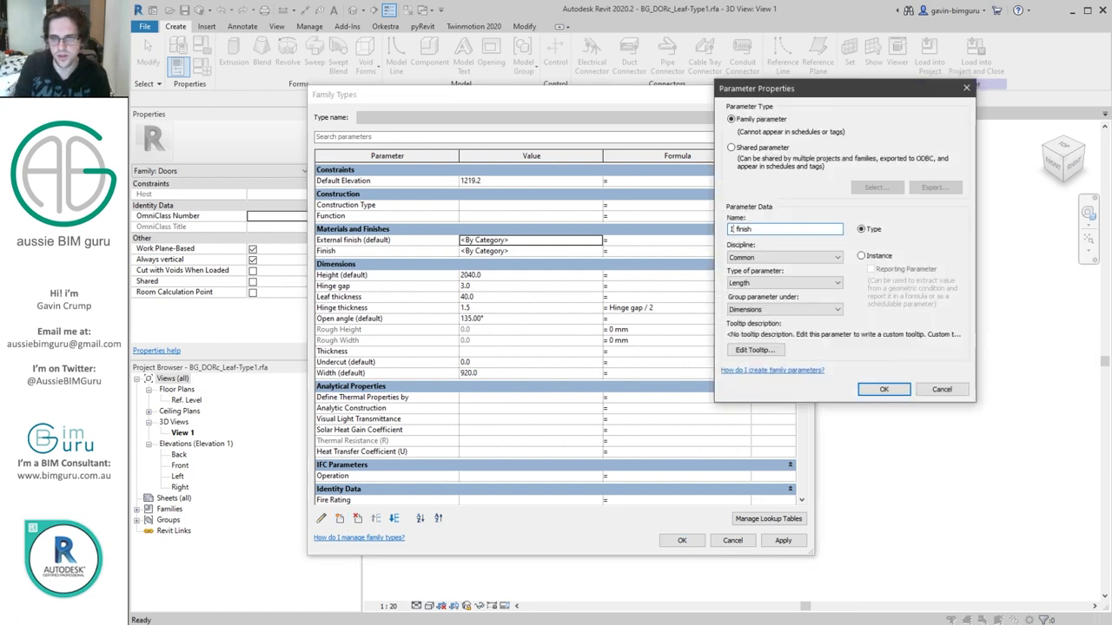
{"action": "type", "text": "nternal"}
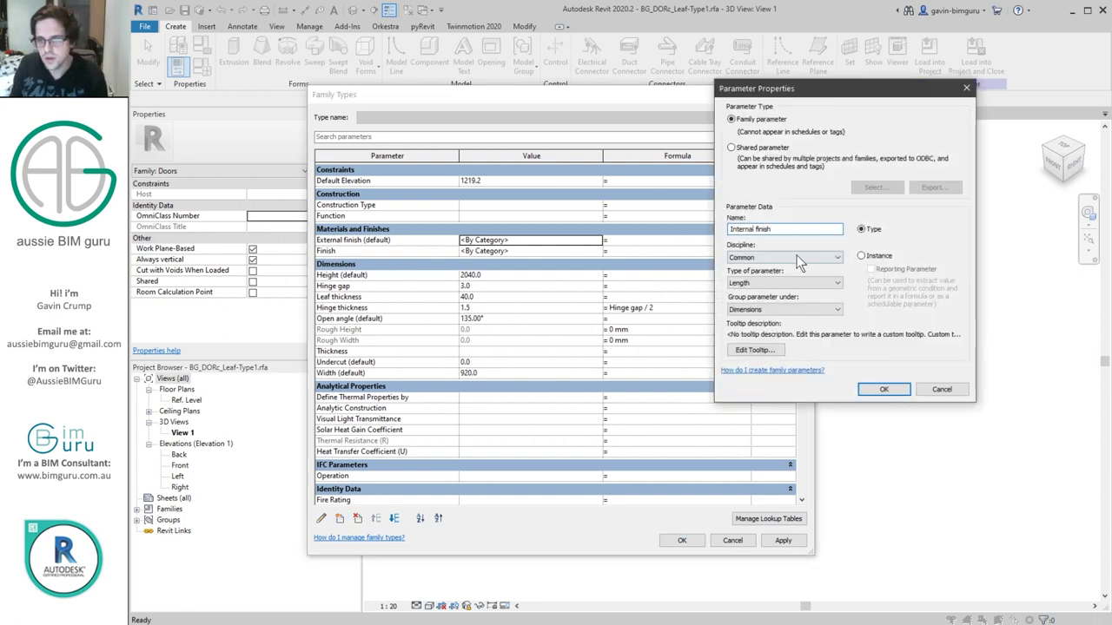
{"action": "left_click", "coordinate": [862, 257]}
{"action": "left_click", "coordinate": [810, 280]}
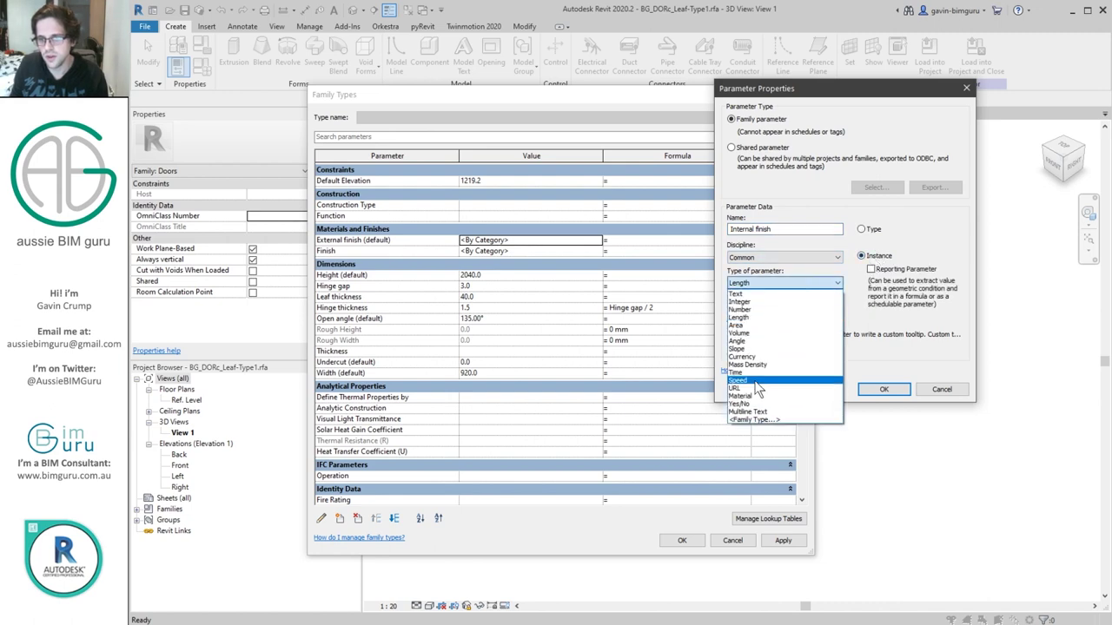
{"action": "left_click", "coordinate": [765, 401]}
{"action": "left_click", "coordinate": [878, 389]}
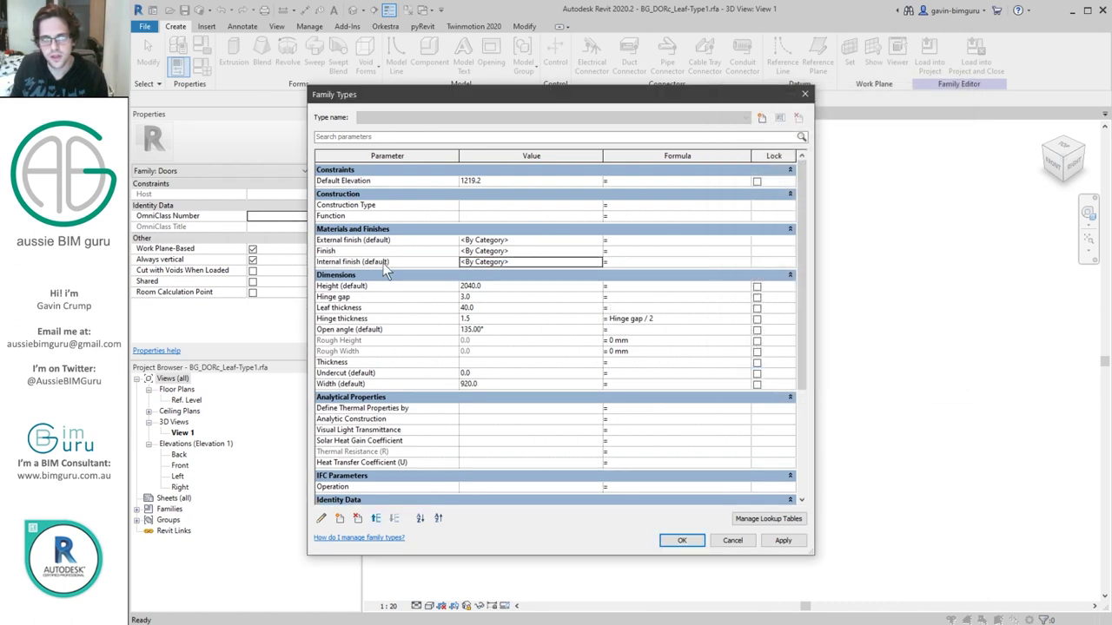
{"action": "left_click", "coordinate": [389, 258]}
{"action": "left_click", "coordinate": [375, 518]}
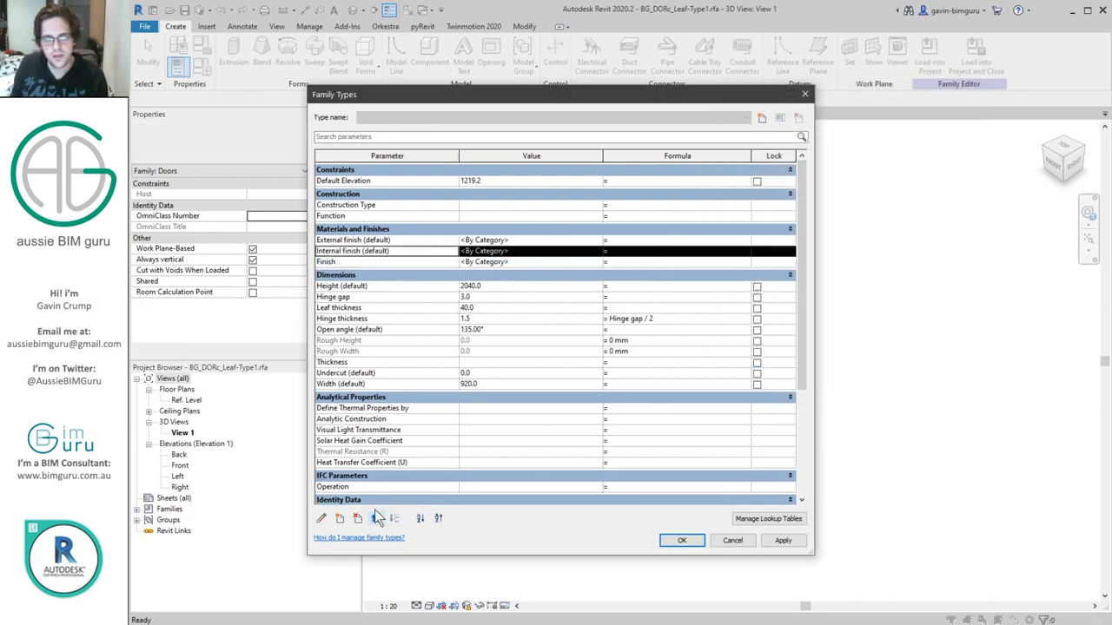
- Rename the Finish parameter as Core finish and accept the family type changes
{"action": "left_click", "coordinate": [382, 264]}
{"action": "left_click", "coordinate": [320, 518]}
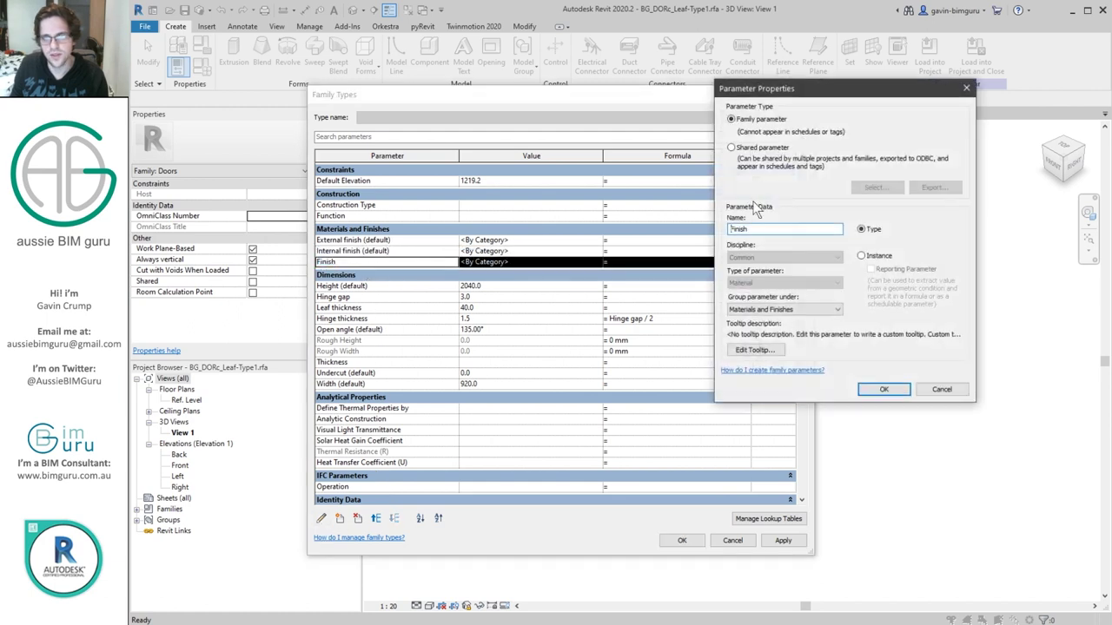
{"action": "type", "text": "Core f"}
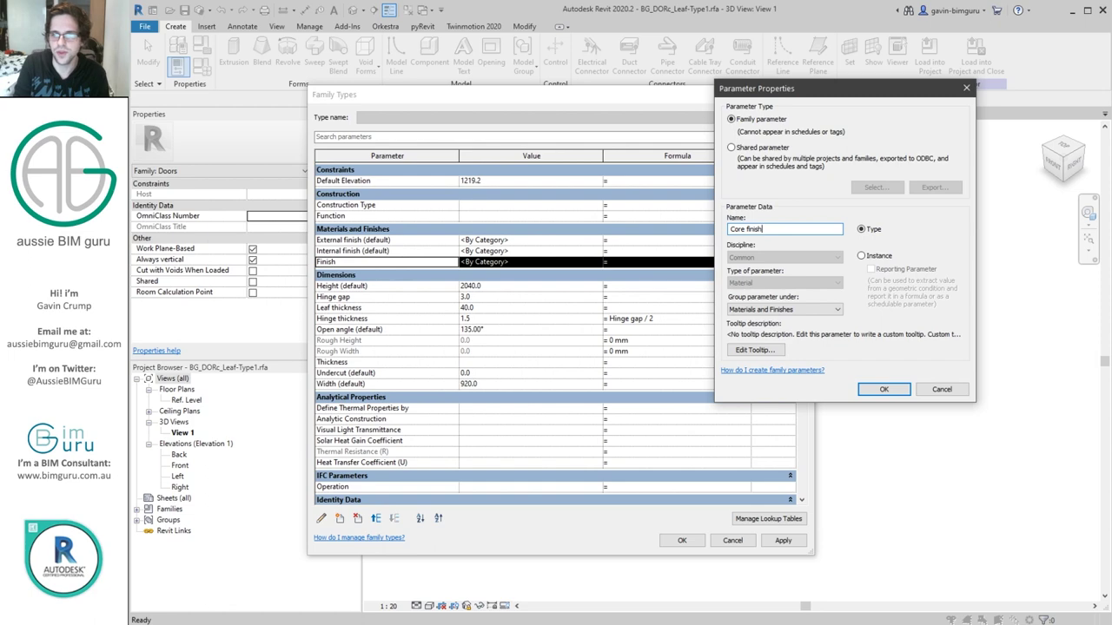
{"action": "key", "text": "Return"}
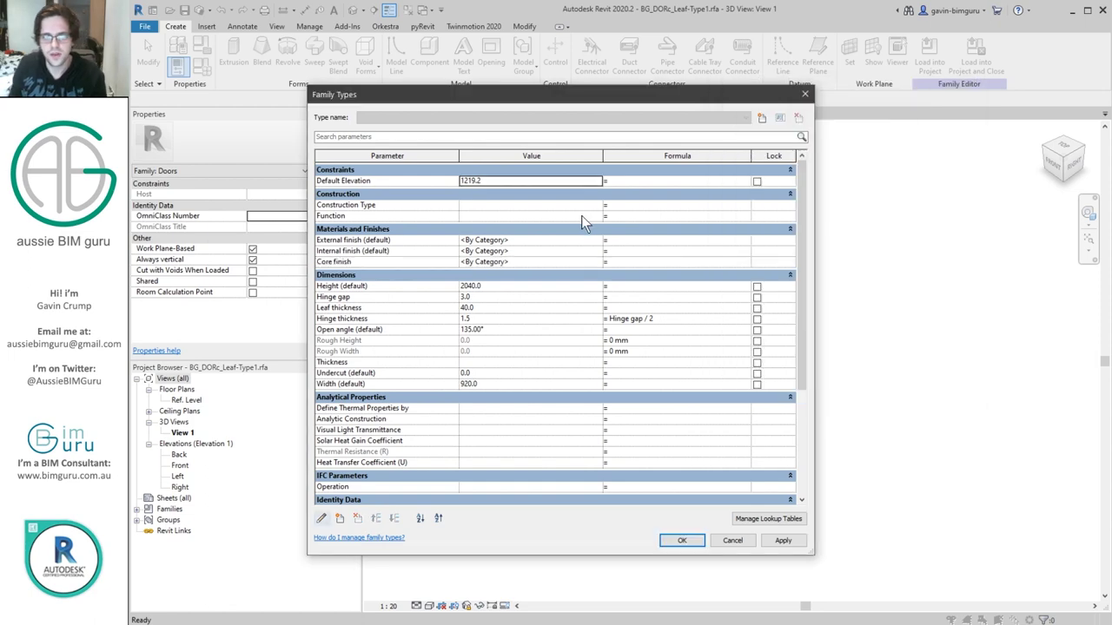
{"action": "left_click", "coordinate": [397, 251]}
{"action": "left_click", "coordinate": [401, 241]}
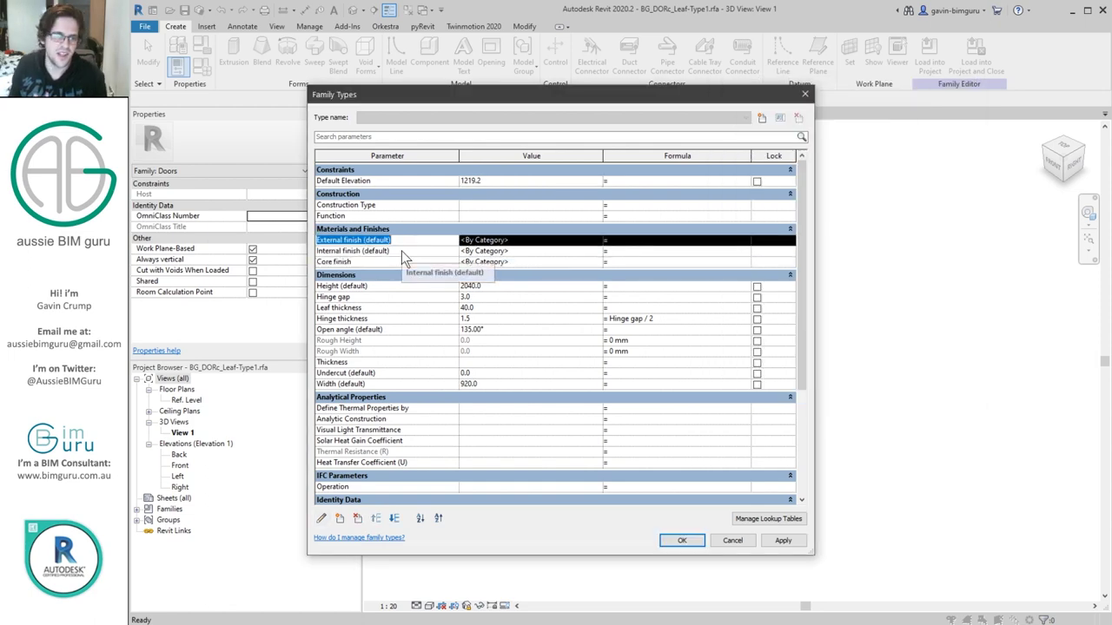
{"action": "left_click", "coordinate": [682, 540]}
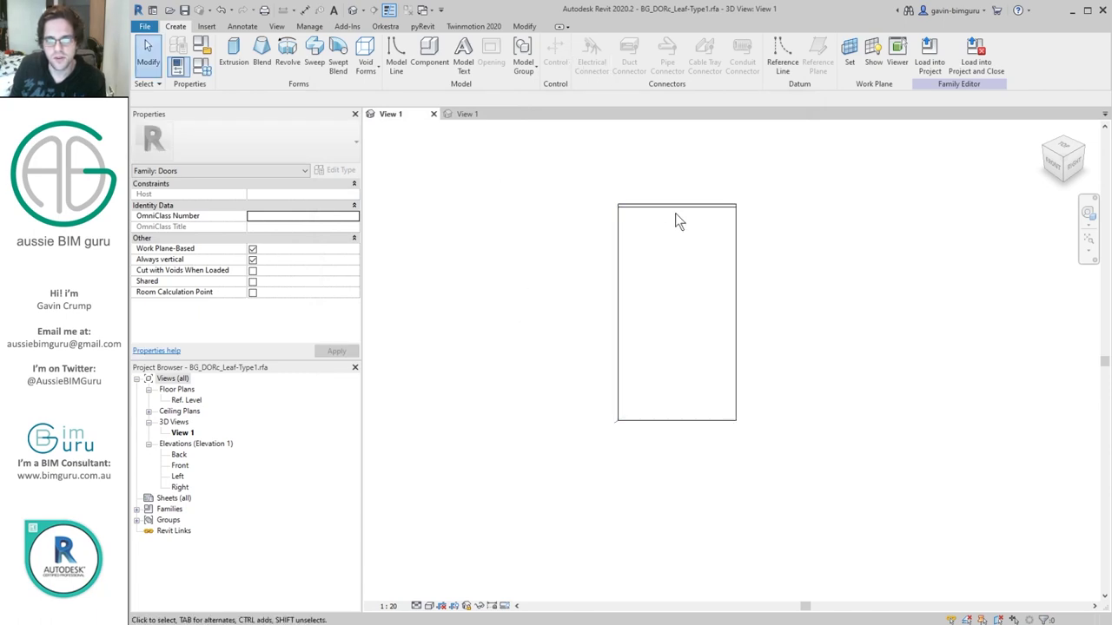
- Paint the leaf panel's face with the Internal finish material parameter
{"action": "scroll", "coordinate": [677, 249], "scroll_direction": "up", "scroll_amount": 2}
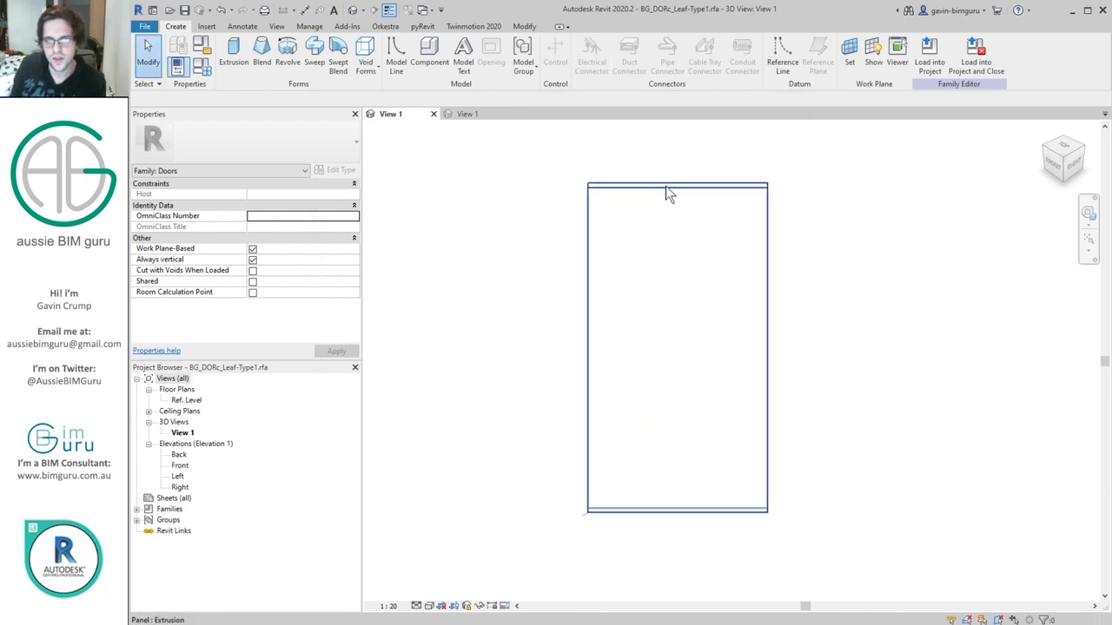
{"action": "left_click", "coordinate": [525, 26]}
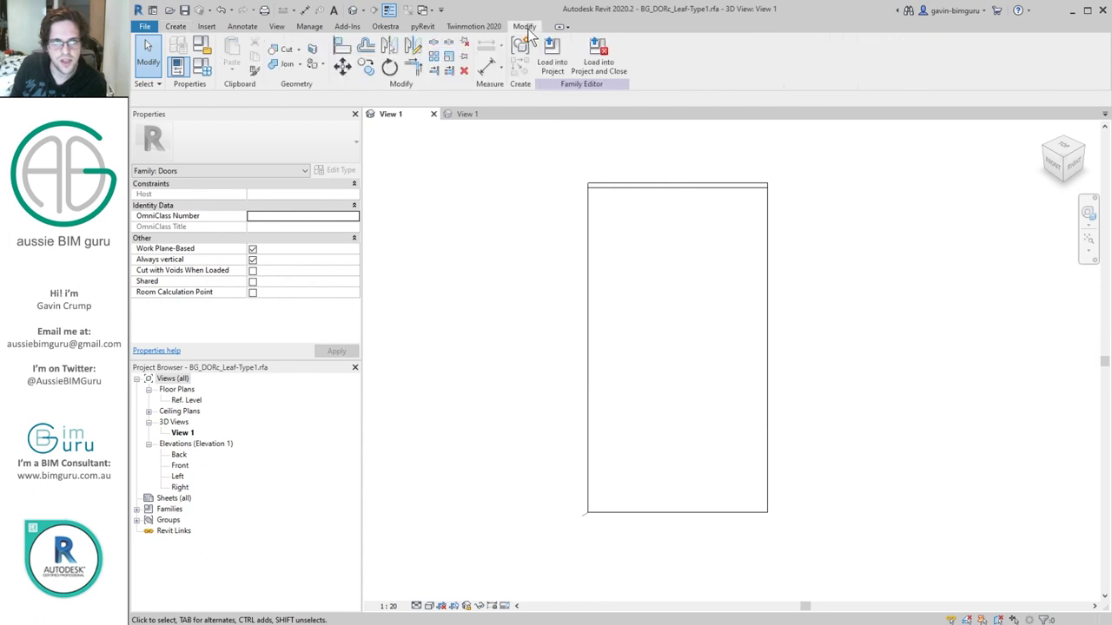
{"action": "left_click", "coordinate": [311, 67]}
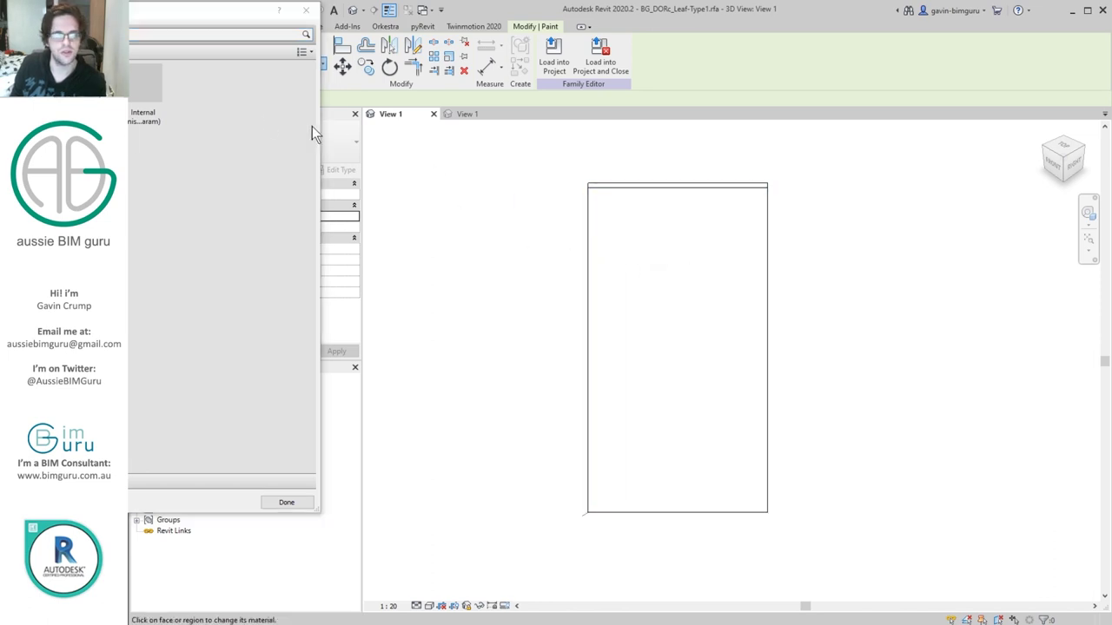
{"action": "left_click", "coordinate": [145, 84]}
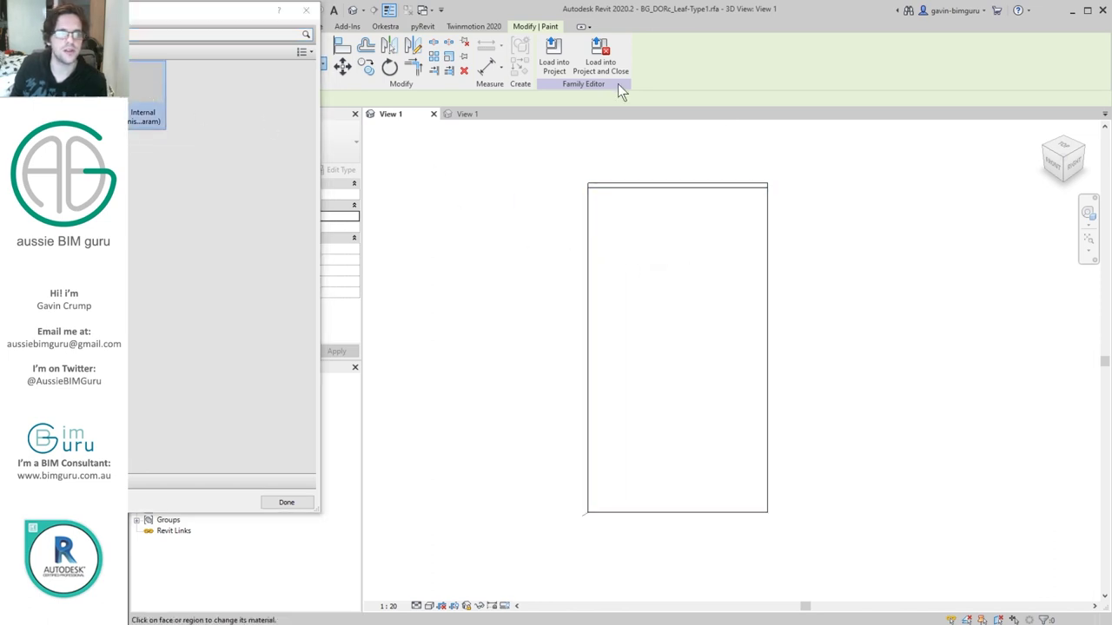
{"action": "left_click", "coordinate": [729, 185]}
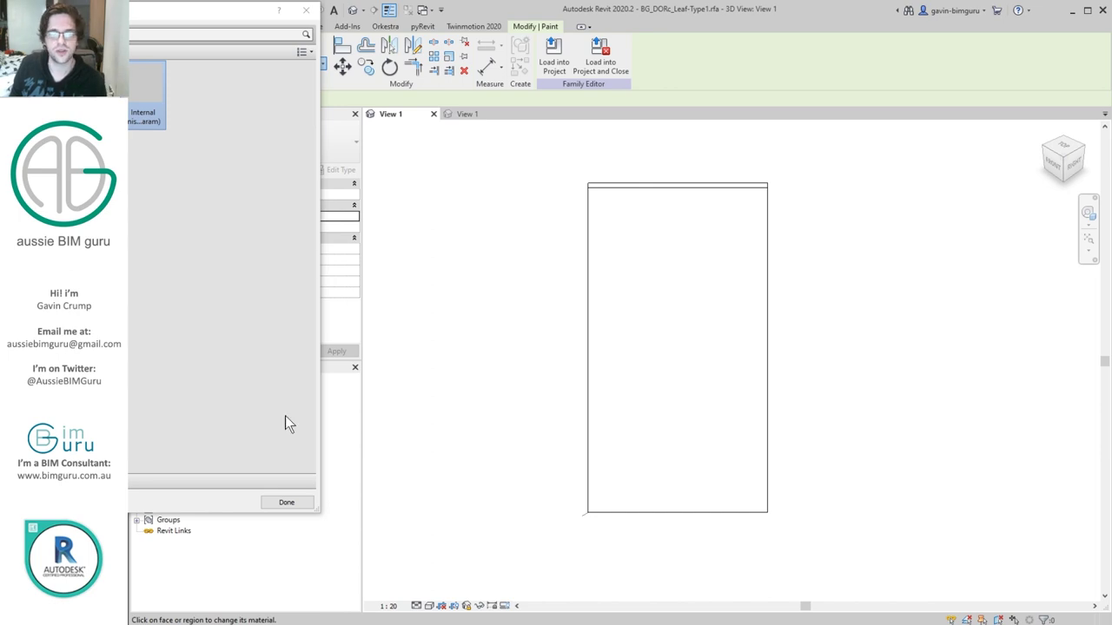
{"action": "left_click", "coordinate": [294, 504]}
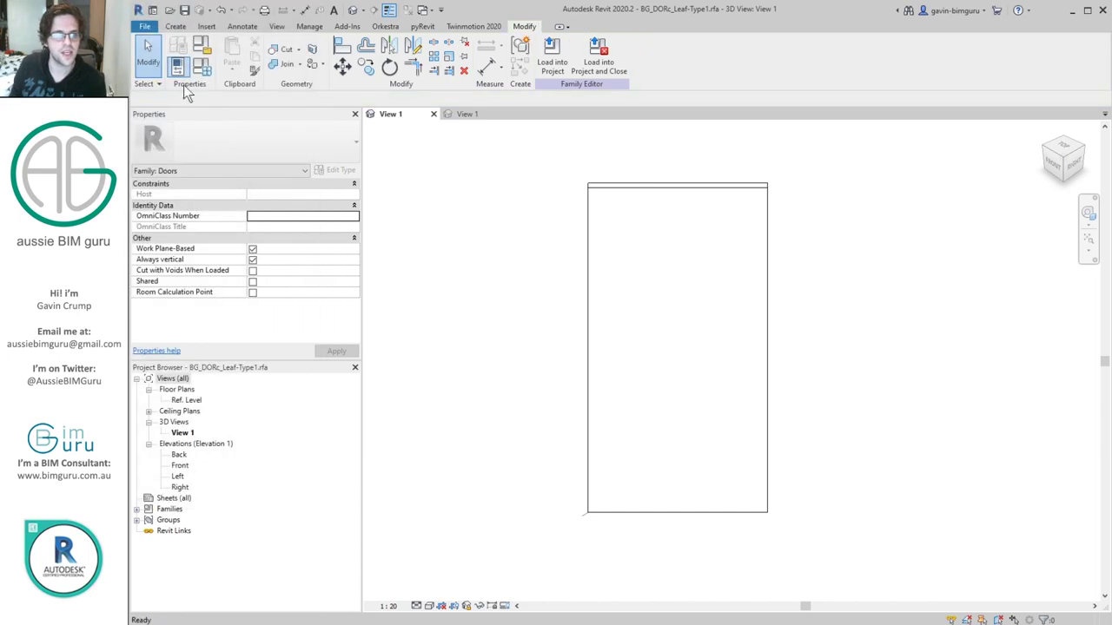
- Associate the leaf panel extrusion's material with the Core finish parameter
{"action": "left_click", "coordinate": [653, 190]}
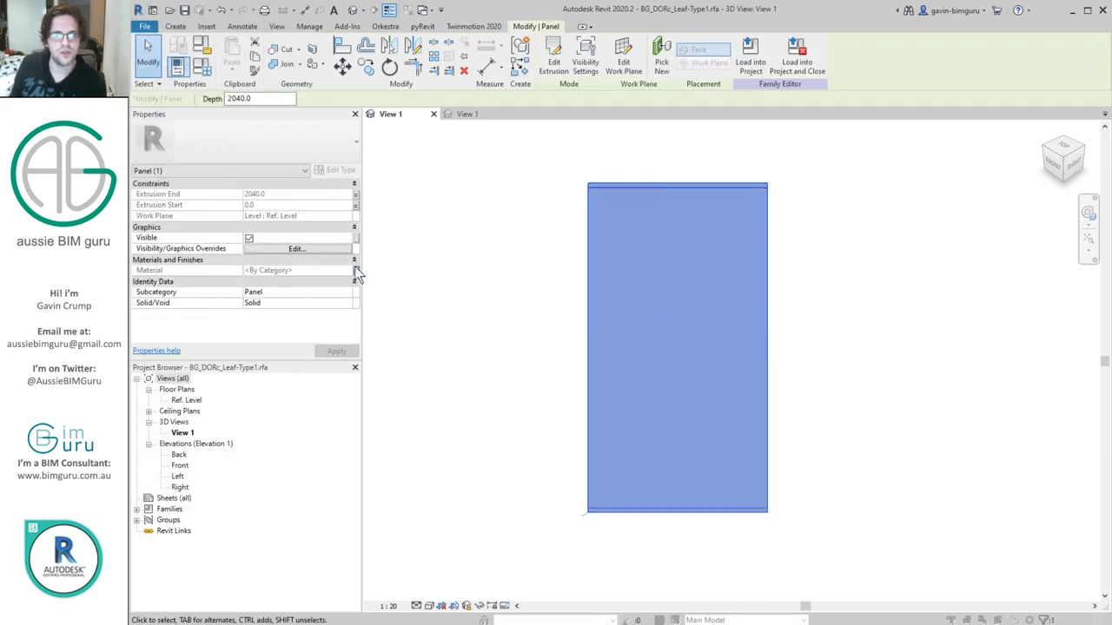
{"action": "left_click", "coordinate": [355, 268]}
{"action": "left_click", "coordinate": [714, 239]}
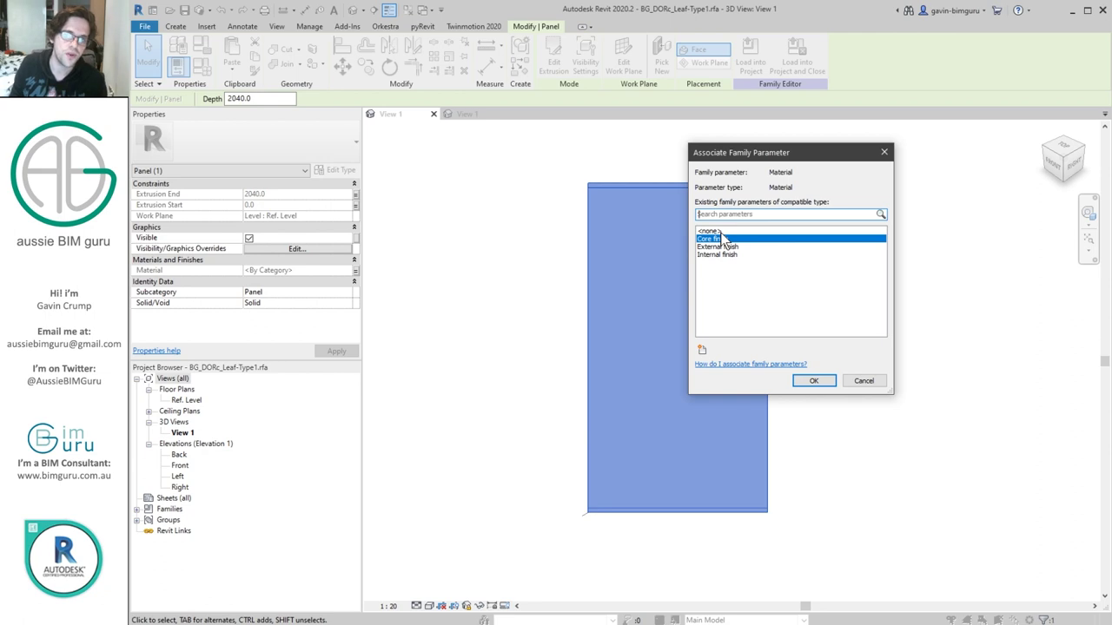
{"action": "left_click", "coordinate": [814, 380]}
{"action": "left_click", "coordinate": [456, 264]}
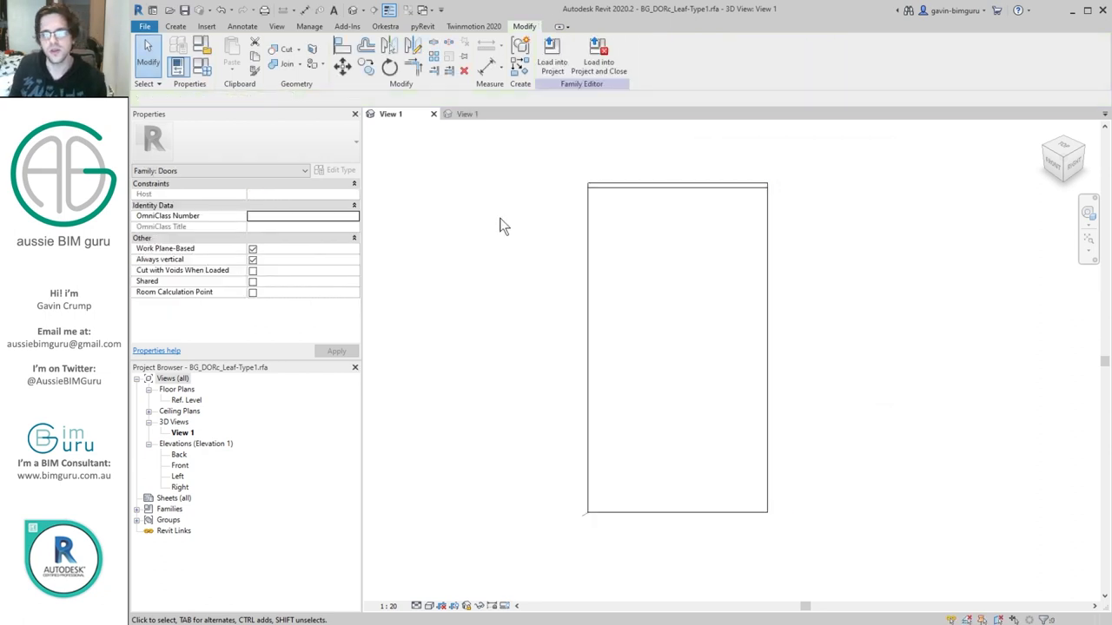
- Load the updated leaf into the BG_DOR_Swing-Single family and select the placed leaf to review its finish parameters
{"action": "left_click", "coordinate": [552, 56]}
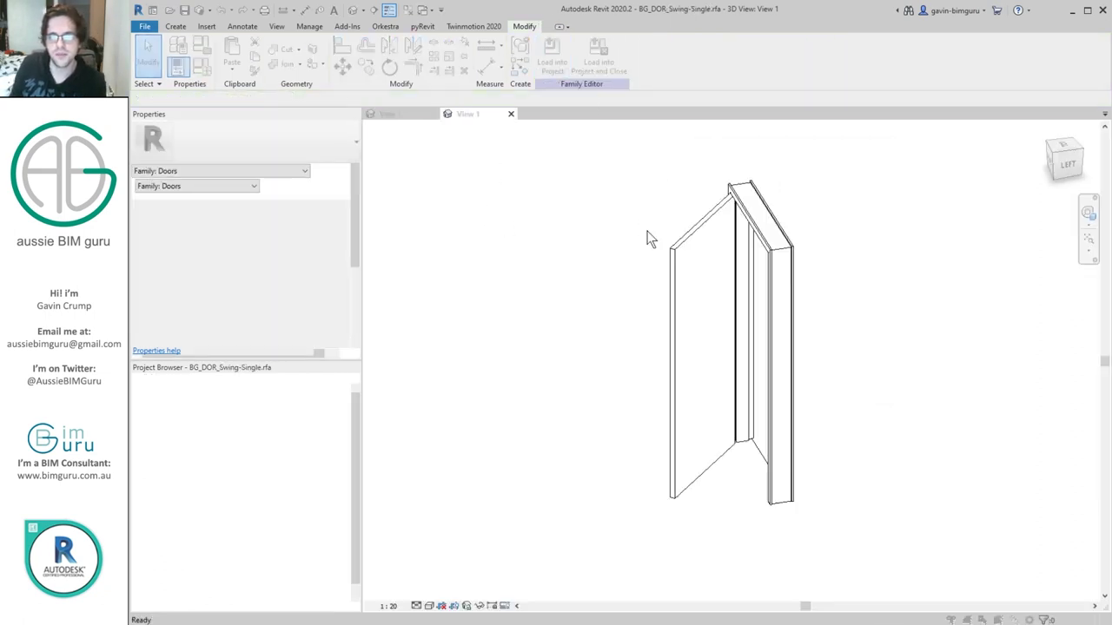
{"action": "left_click", "coordinate": [630, 323]}
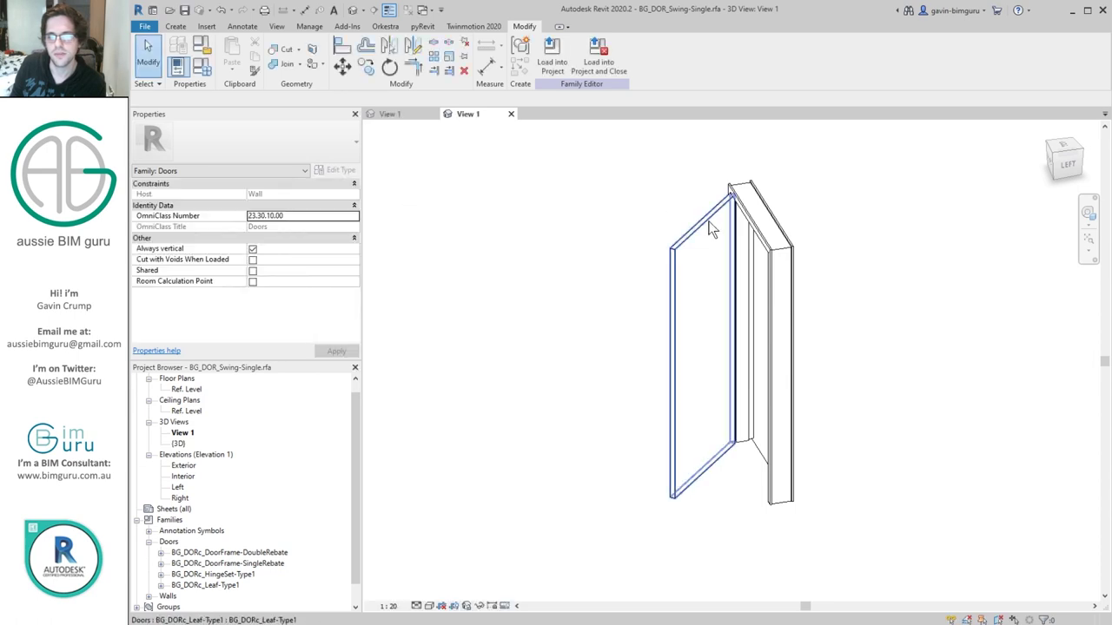
{"action": "left_click", "coordinate": [702, 219]}
{"action": "left_click_drag", "start_coordinate": [352, 247], "coordinate": [356, 264]}
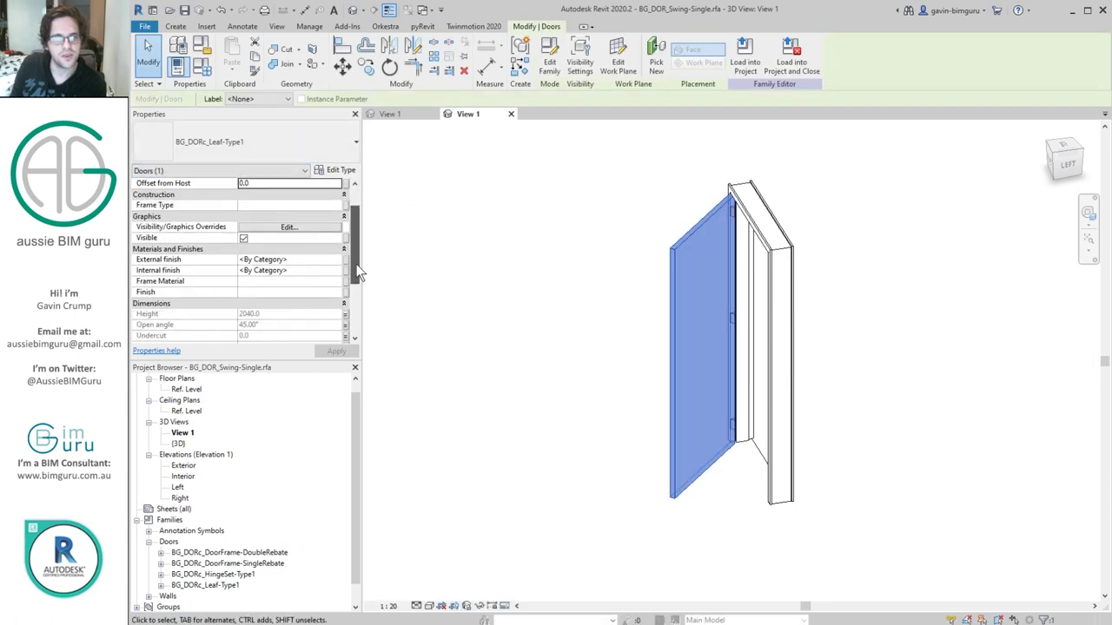
- Associate the leaf type's Core finish with a new shared type parameter BG_MATd_LeafCore1 from the MATd - Materials (Doors) group
{"action": "left_click", "coordinate": [341, 170]}
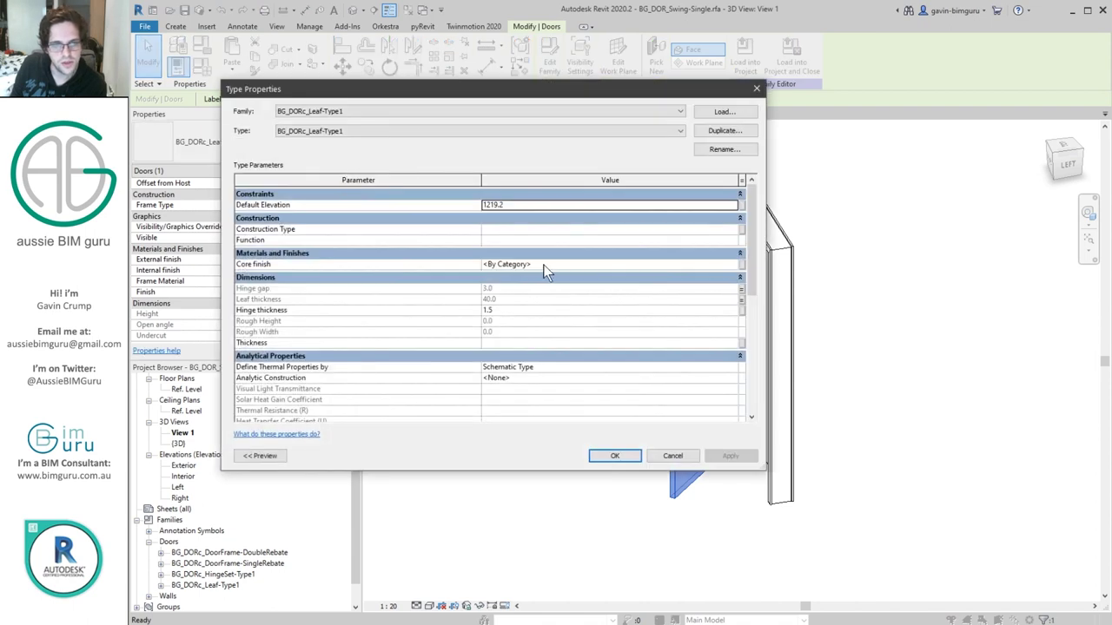
{"action": "left_click", "coordinate": [619, 264]}
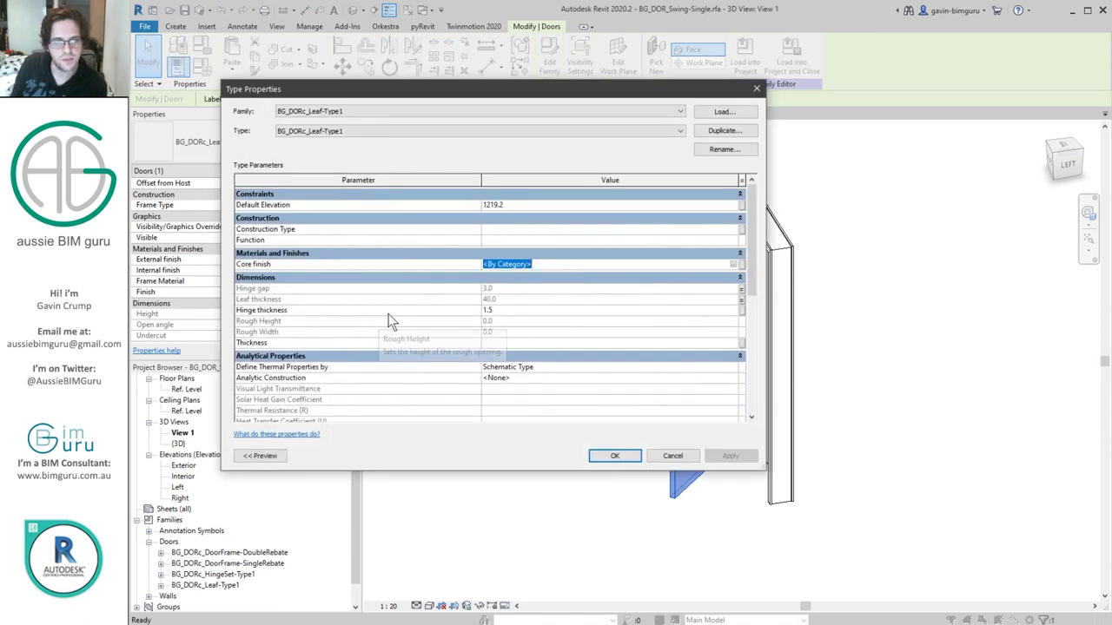
{"action": "left_click", "coordinate": [741, 267]}
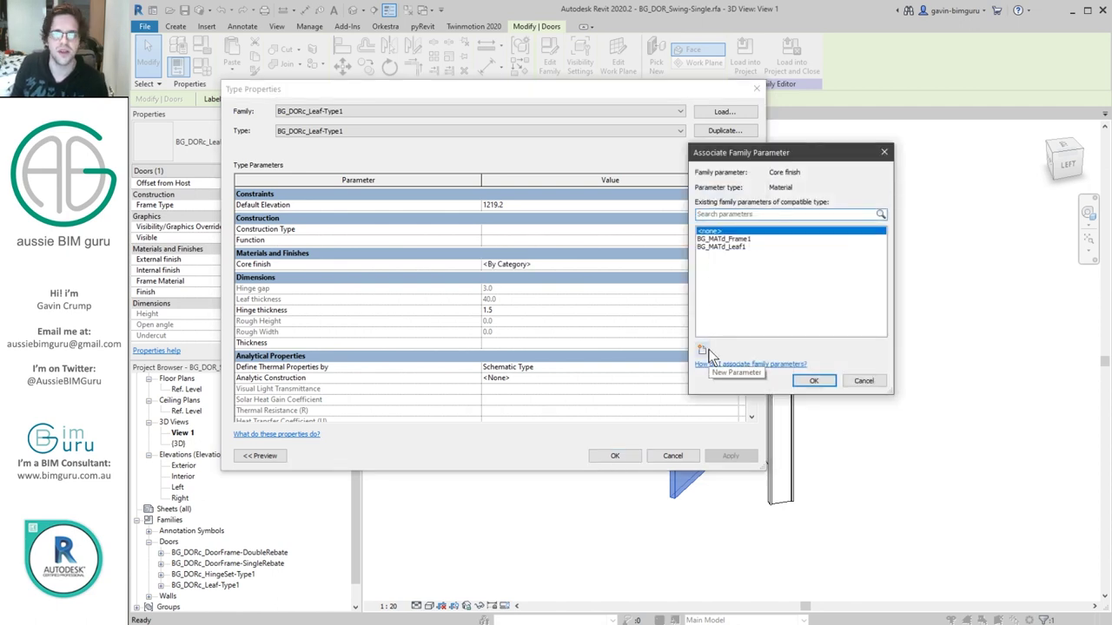
{"action": "left_click", "coordinate": [702, 350]}
{"action": "left_click", "coordinate": [777, 149]}
{"action": "left_click", "coordinate": [877, 187]}
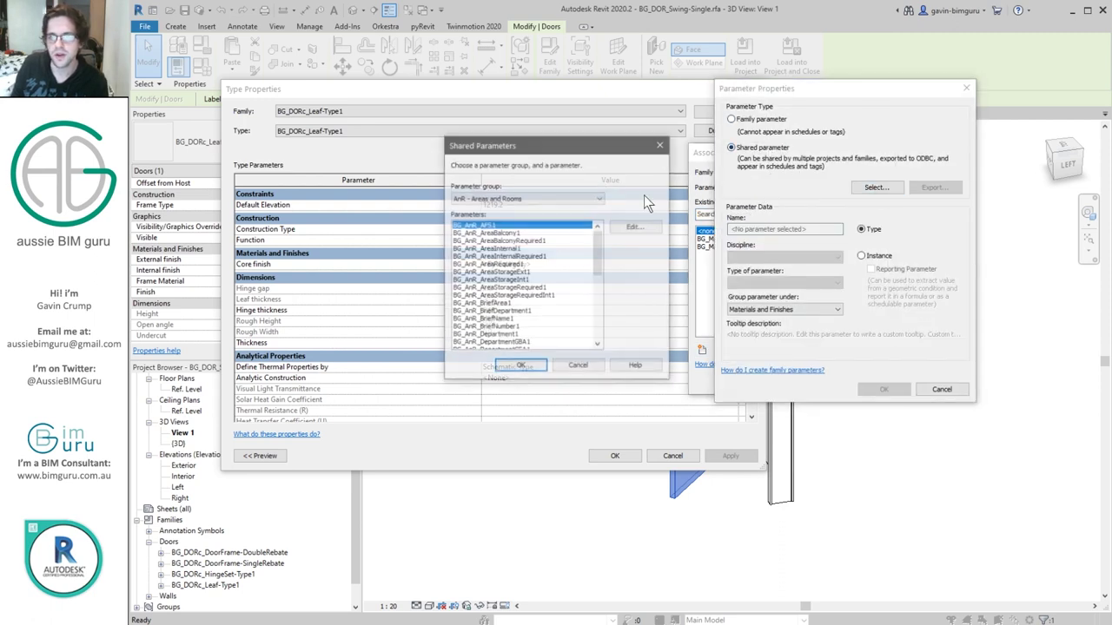
{"action": "left_click", "coordinate": [524, 196]}
{"action": "left_click", "coordinate": [543, 358]}
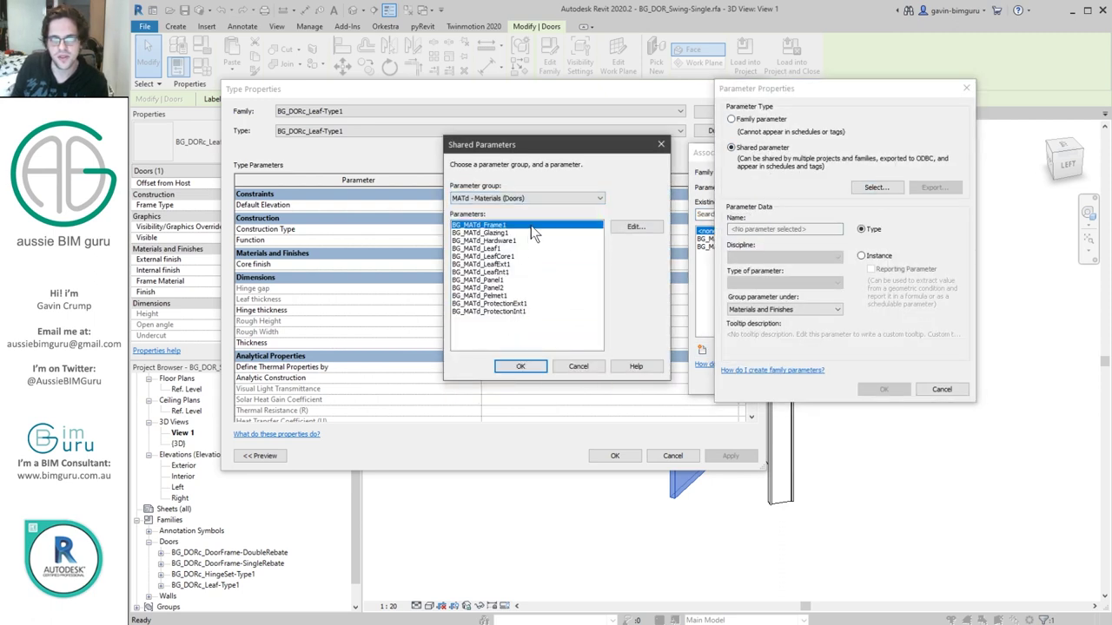
{"action": "left_click", "coordinate": [502, 257]}
{"action": "left_click", "coordinate": [521, 365]}
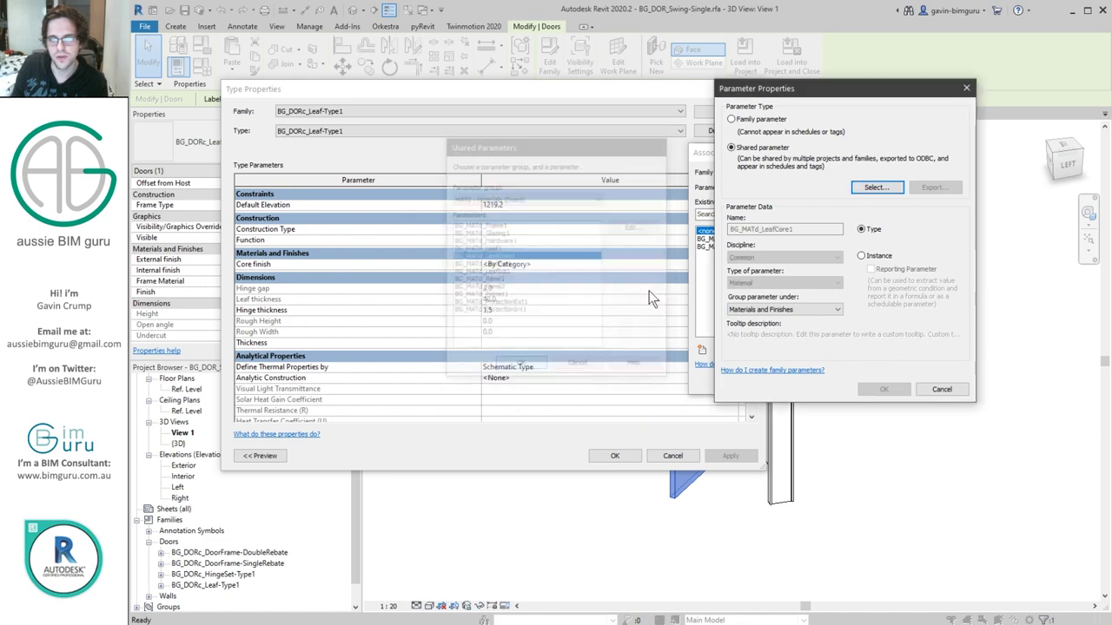
{"action": "left_click", "coordinate": [882, 395]}
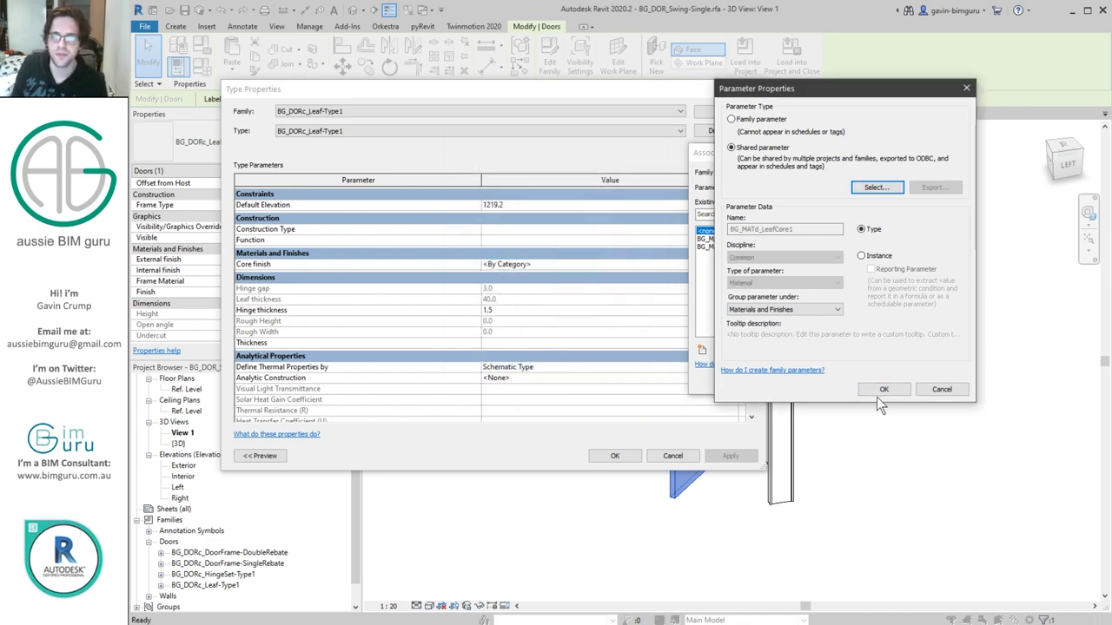
{"action": "left_click", "coordinate": [831, 383]}
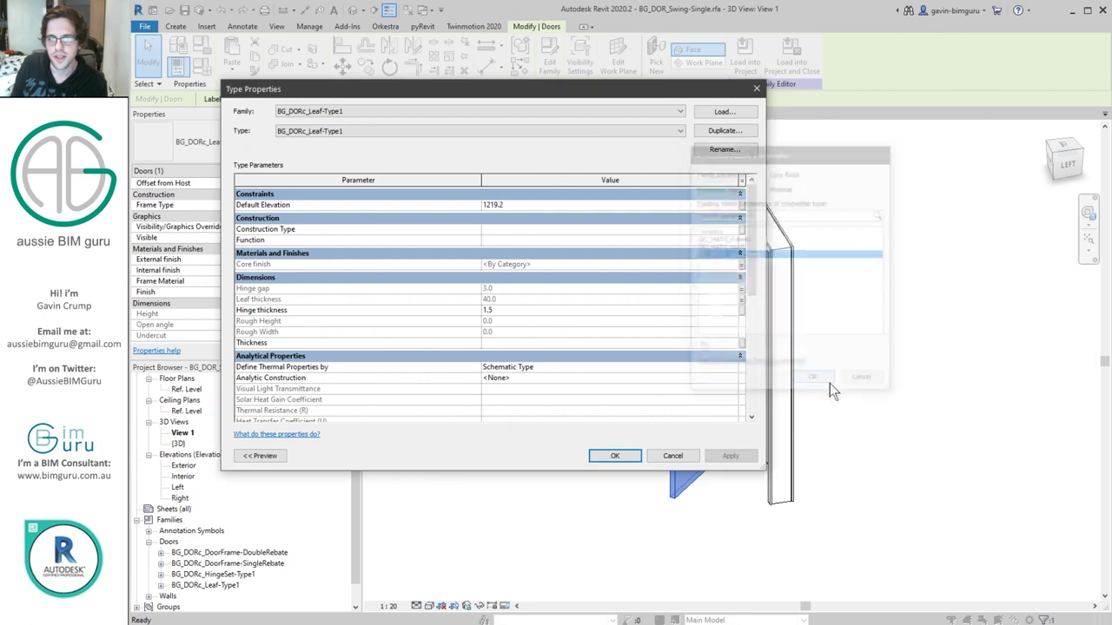
- Associate the door leaf's external finish with a new instance shared parameter, BG_MATd_LeafExt1, from the MATd - Materials (Doors) group
{"action": "left_click", "coordinate": [620, 460]}
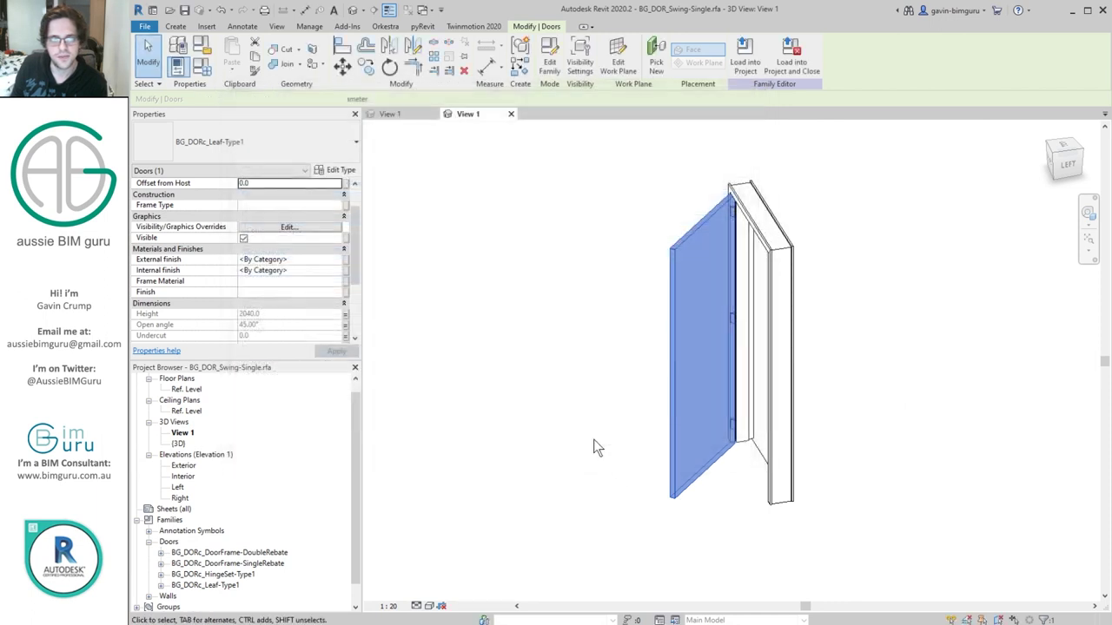
{"action": "left_click", "coordinate": [346, 261]}
{"action": "left_click", "coordinate": [702, 348]}
{"action": "left_click", "coordinate": [771, 151]}
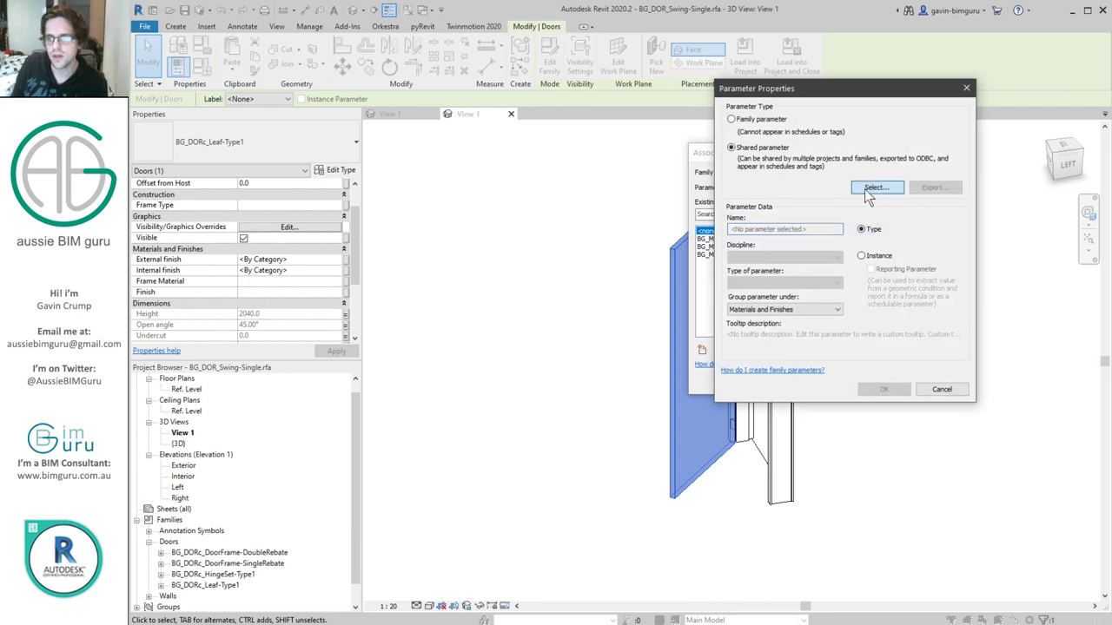
{"action": "left_click", "coordinate": [876, 186]}
{"action": "left_click", "coordinate": [550, 200]}
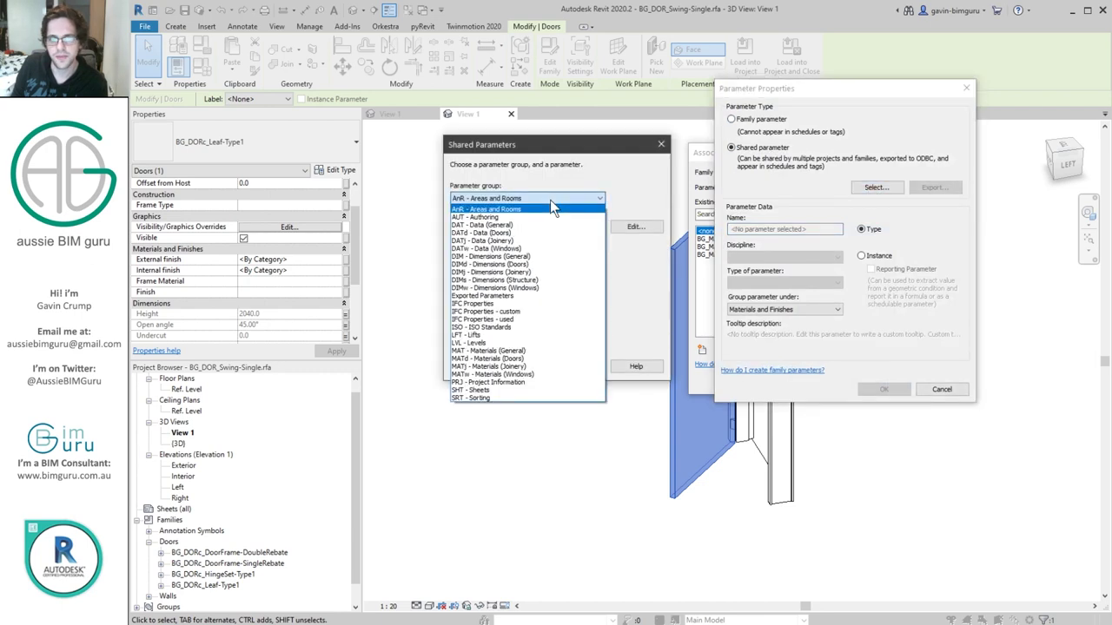
{"action": "left_click", "coordinate": [549, 359]}
{"action": "left_click", "coordinate": [508, 266]}
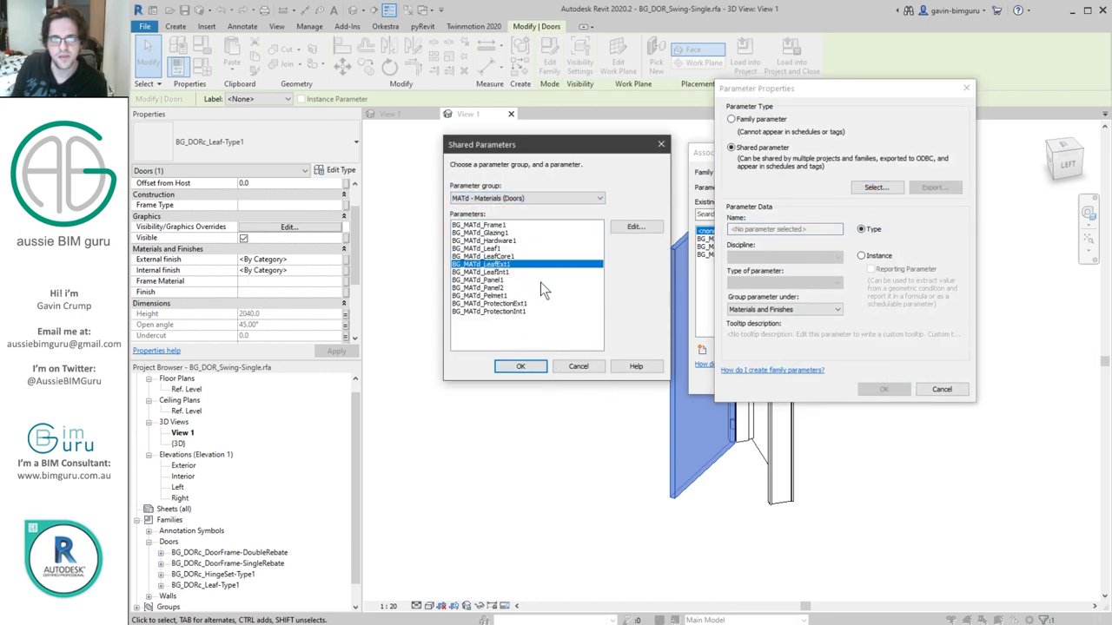
{"action": "left_click", "coordinate": [521, 366]}
{"action": "left_click", "coordinate": [862, 255]}
{"action": "left_click", "coordinate": [883, 389]}
{"action": "left_click", "coordinate": [799, 379]}
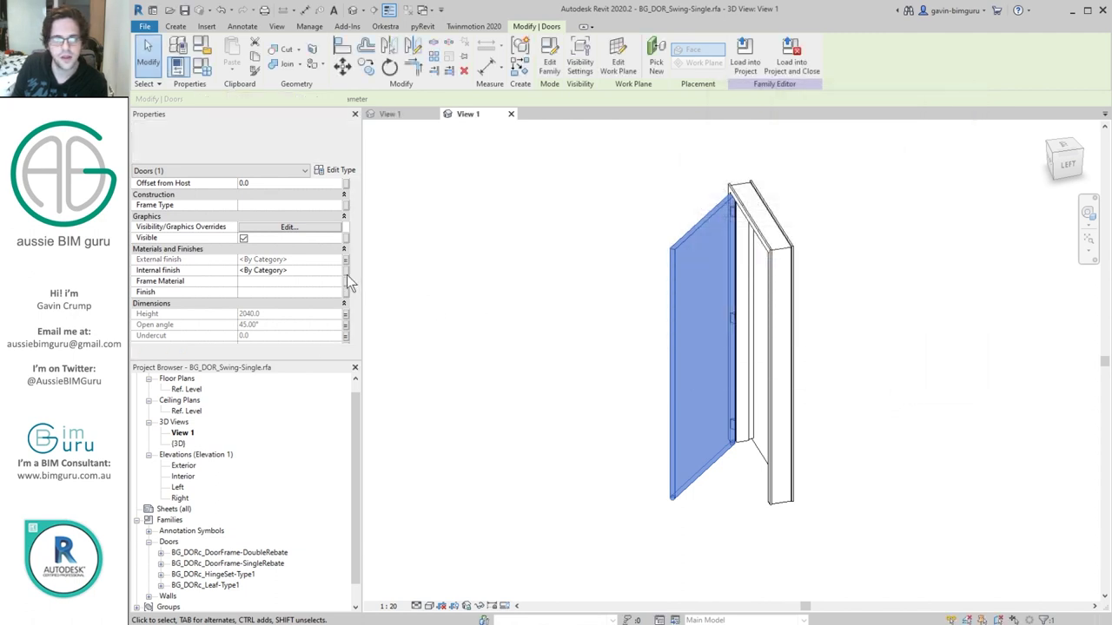
- Associate the door leaf's internal finish with a new instance shared parameter, BG_MATd_LeafInt1, from the MATd - Materials (Doors) group
{"action": "left_click", "coordinate": [345, 271]}
{"action": "left_click", "coordinate": [702, 351]}
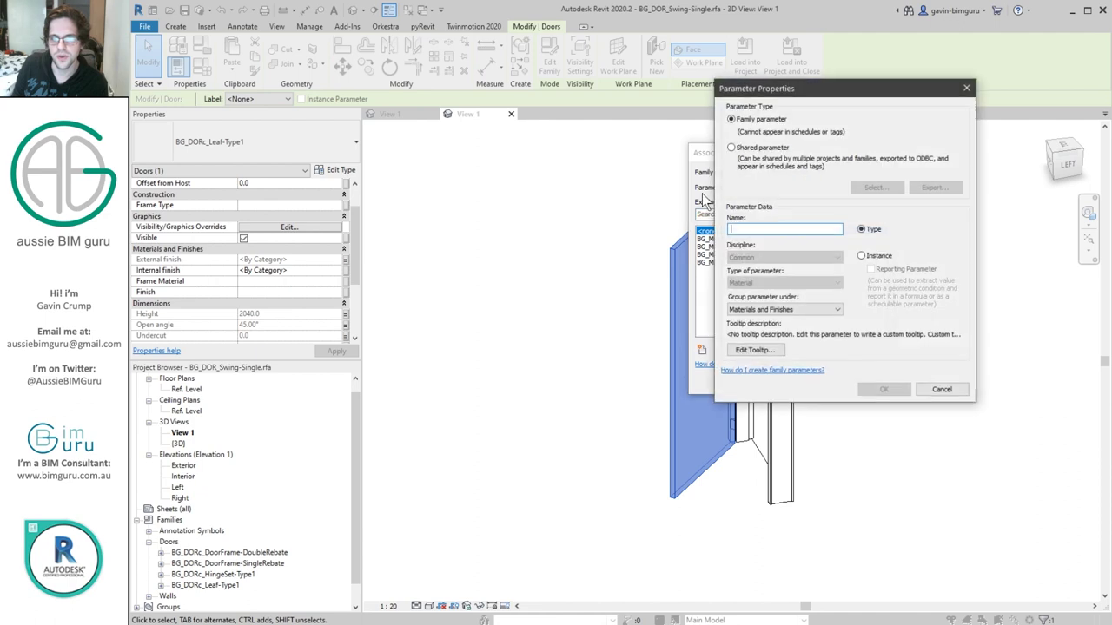
{"action": "left_click", "coordinate": [776, 147]}
{"action": "left_click", "coordinate": [875, 188]}
{"action": "left_click", "coordinate": [574, 199]}
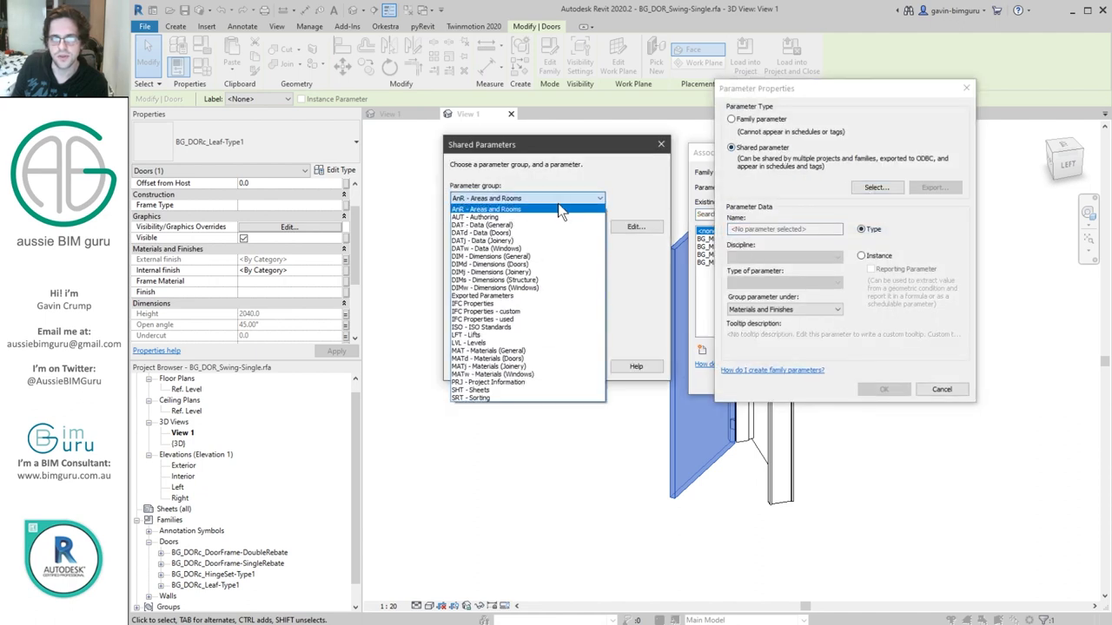
{"action": "left_click", "coordinate": [531, 358]}
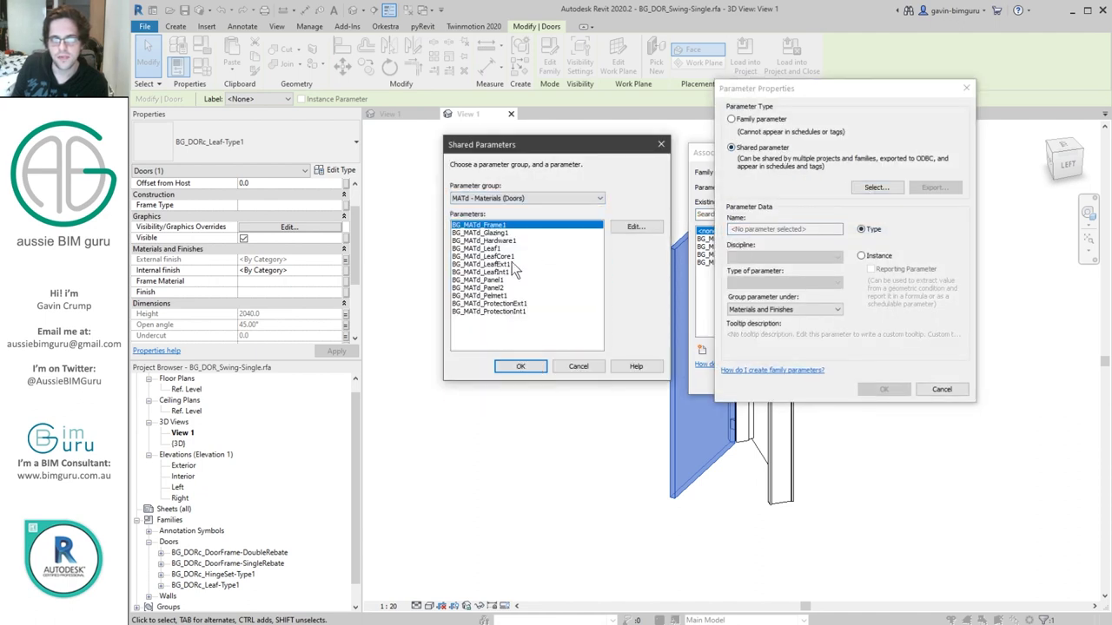
{"action": "left_click", "coordinate": [504, 272]}
{"action": "left_click", "coordinate": [520, 366]}
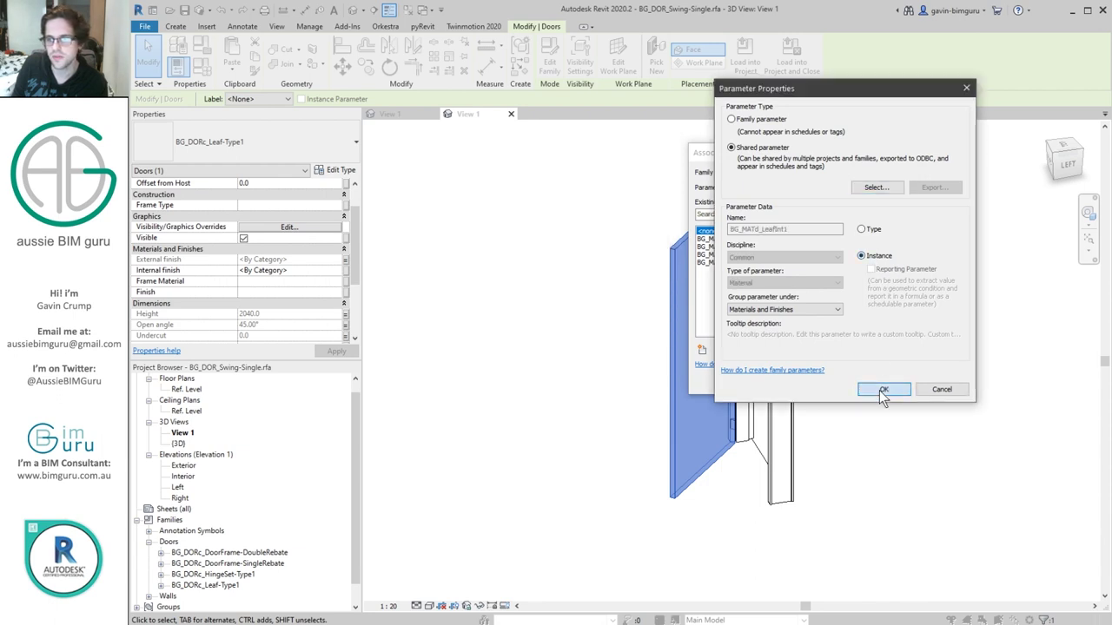
{"action": "left_click", "coordinate": [879, 390]}
{"action": "left_click", "coordinate": [814, 381]}
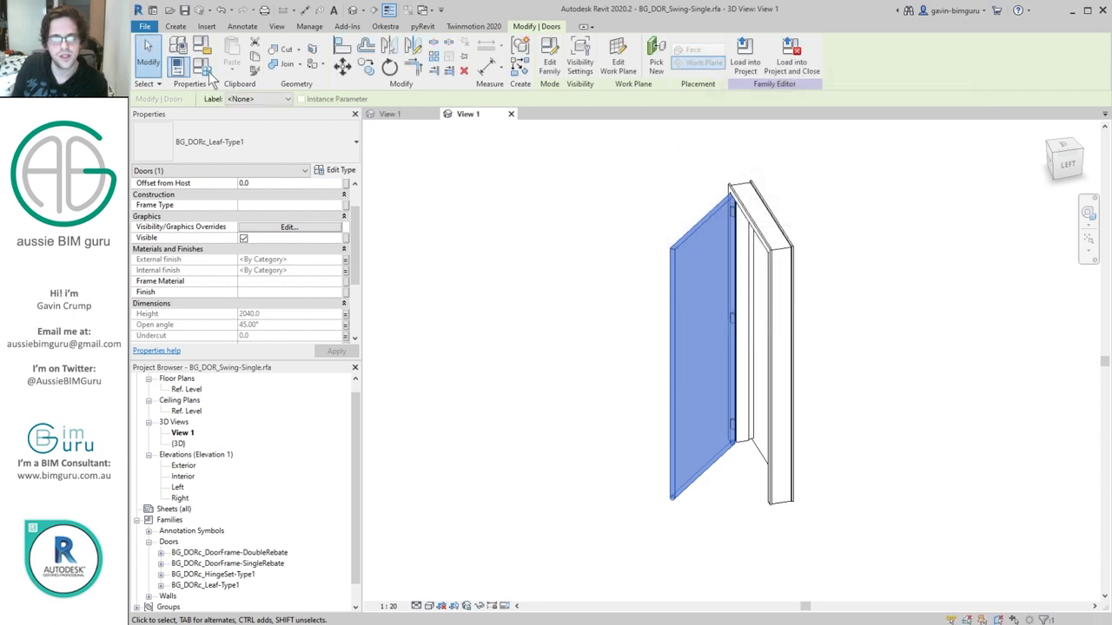
{"action": "left_click", "coordinate": [309, 26]}
{"action": "left_click", "coordinate": [181, 52]}
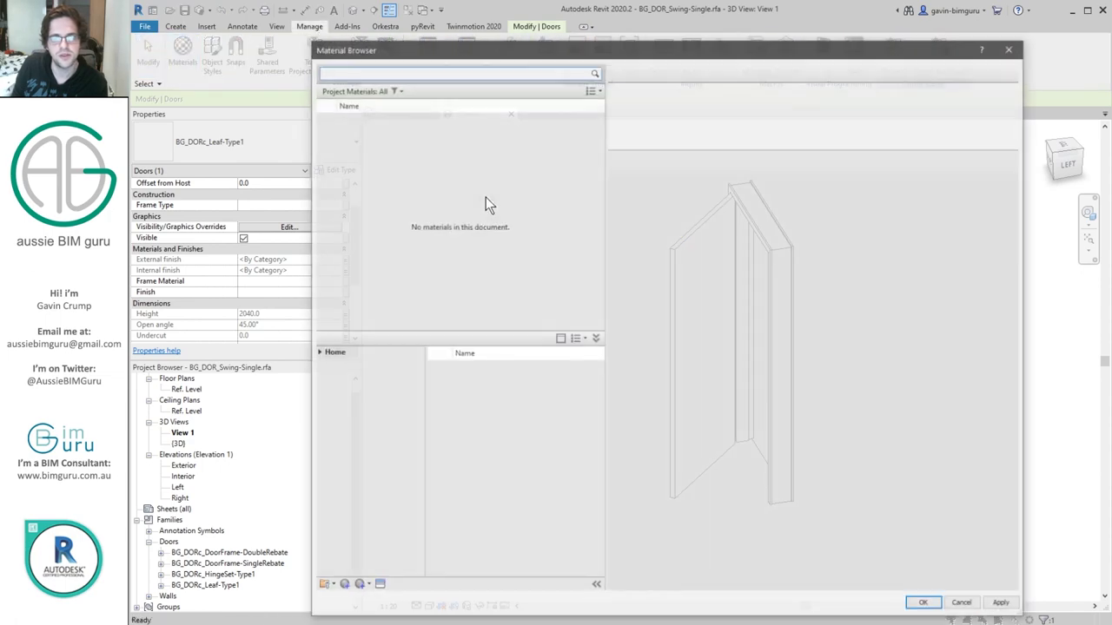
{"action": "key", "text": "Escape"}
{"action": "key", "text": "Escape"}
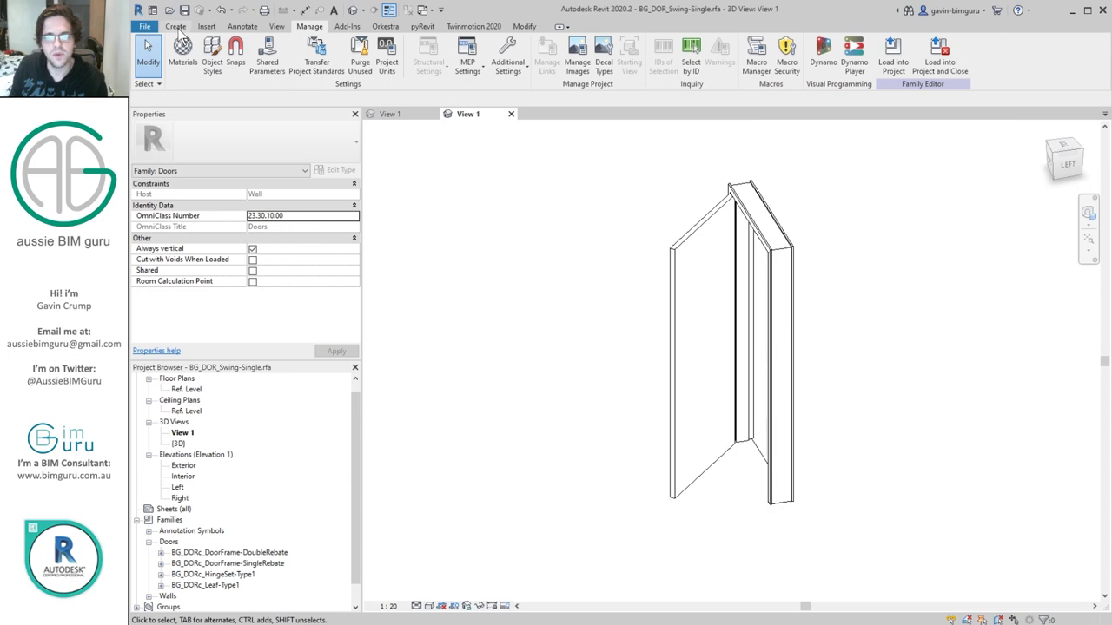
- Delete the BG_MATd_Leaf1 parameter from the door family's types
{"action": "left_click", "coordinate": [690, 239]}
{"action": "left_click", "coordinate": [201, 69]}
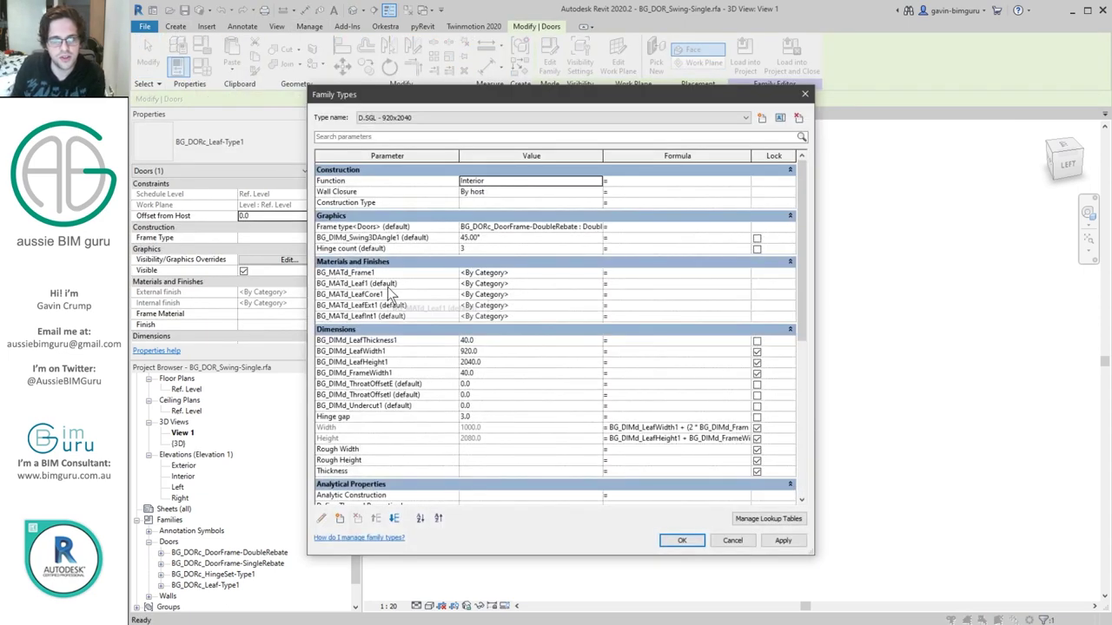
{"action": "left_click", "coordinate": [383, 283]}
{"action": "left_click", "coordinate": [358, 518]}
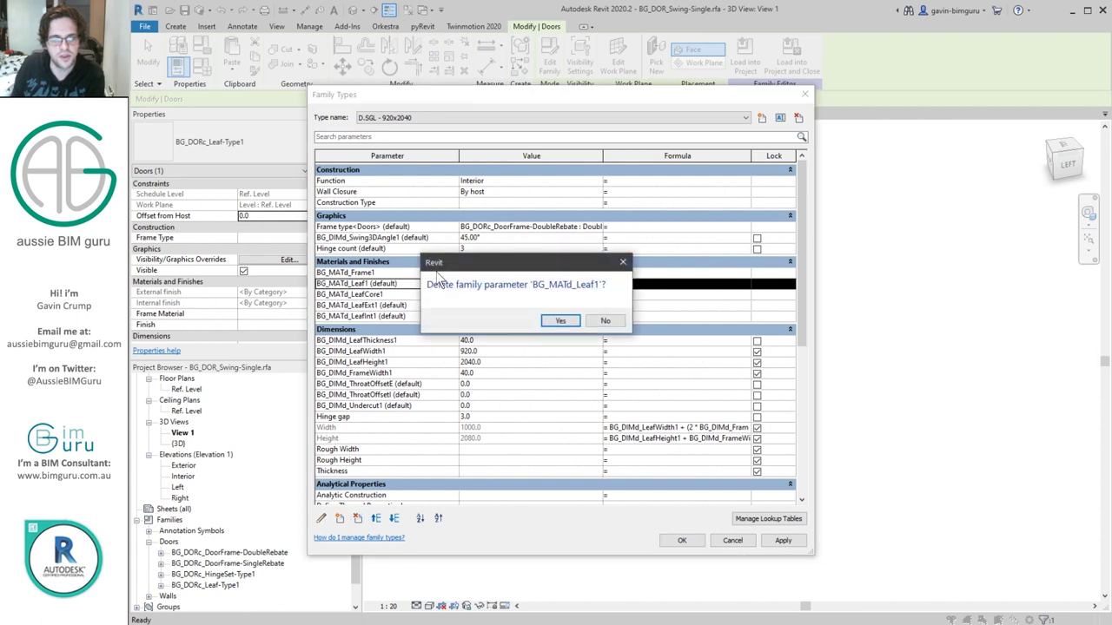
{"action": "left_click", "coordinate": [633, 319]}
{"action": "left_click", "coordinate": [412, 295]}
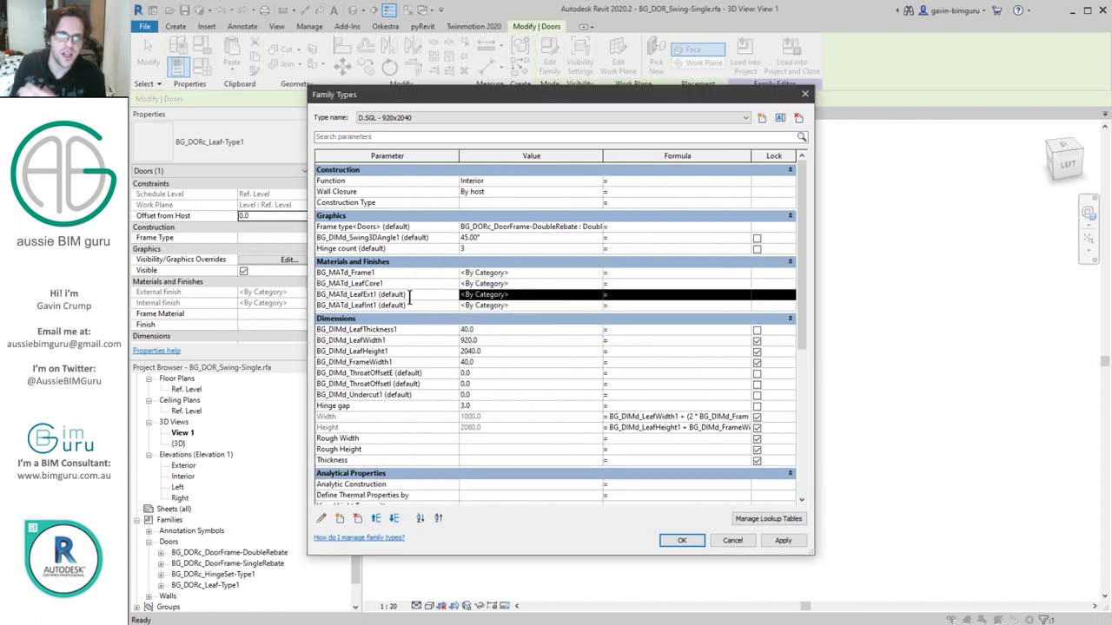
{"action": "left_click", "coordinate": [682, 541]}
- Search the material libraries for wood and add the Birch material to the family
{"action": "left_click", "coordinate": [309, 26]}
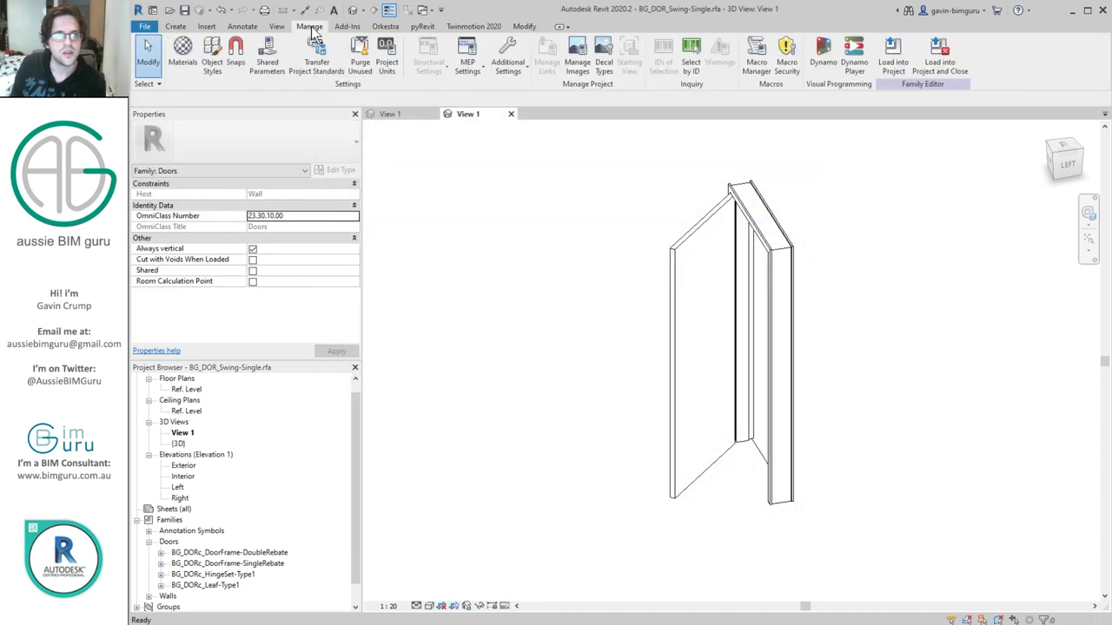
{"action": "left_click", "coordinate": [185, 65]}
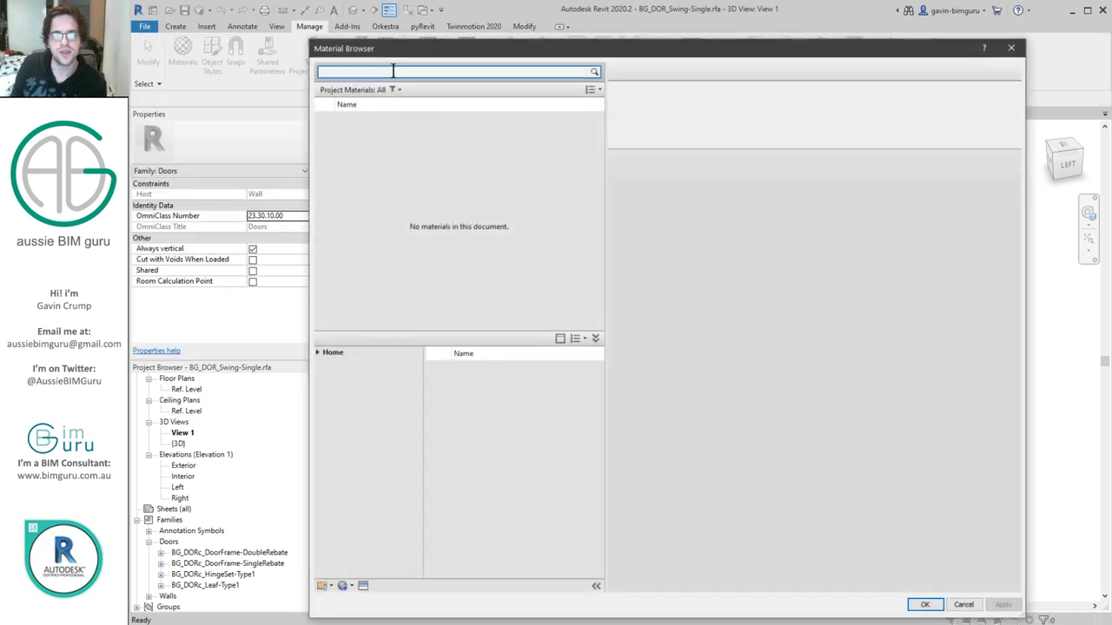
{"action": "type", "text": "wood"}
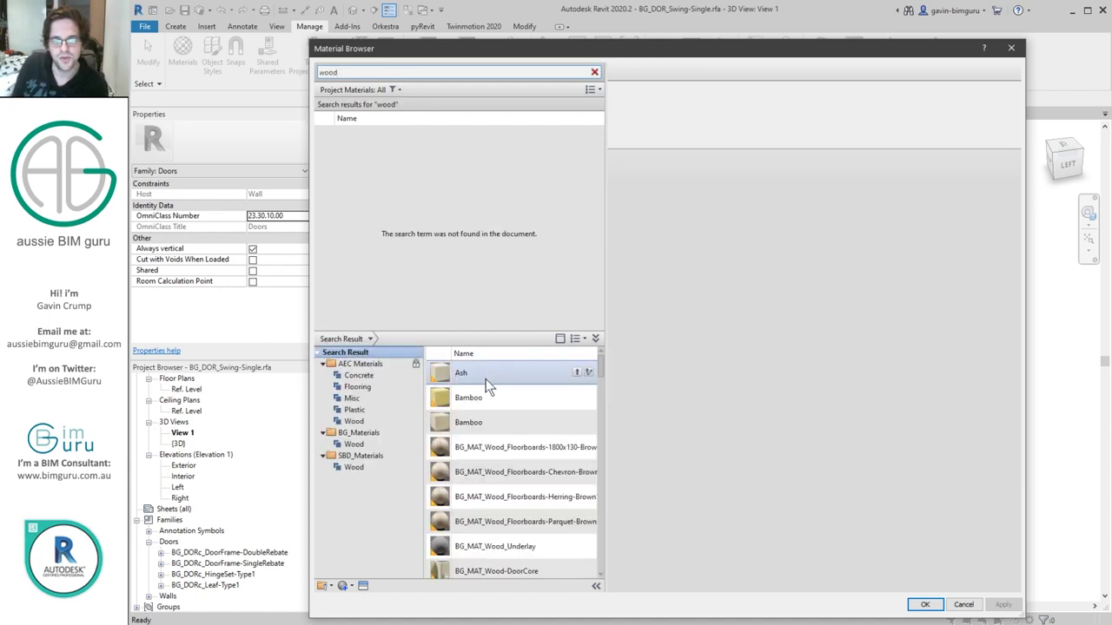
{"action": "scroll", "coordinate": [498, 415], "scroll_direction": "down", "scroll_amount": 5}
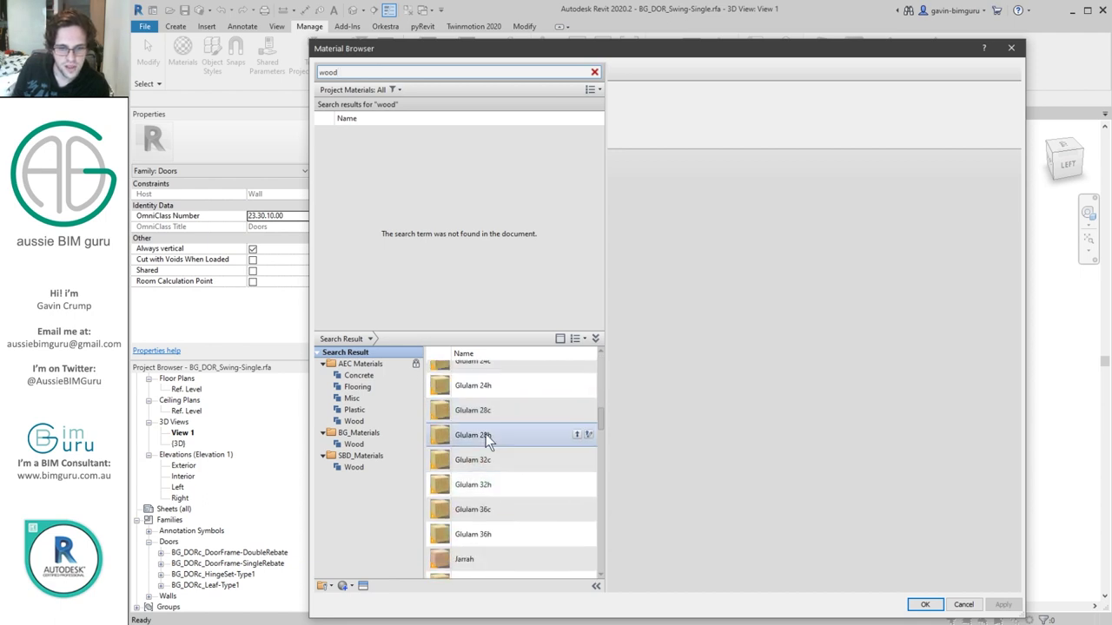
{"action": "scroll", "coordinate": [500, 454], "scroll_direction": "up", "scroll_amount": 3}
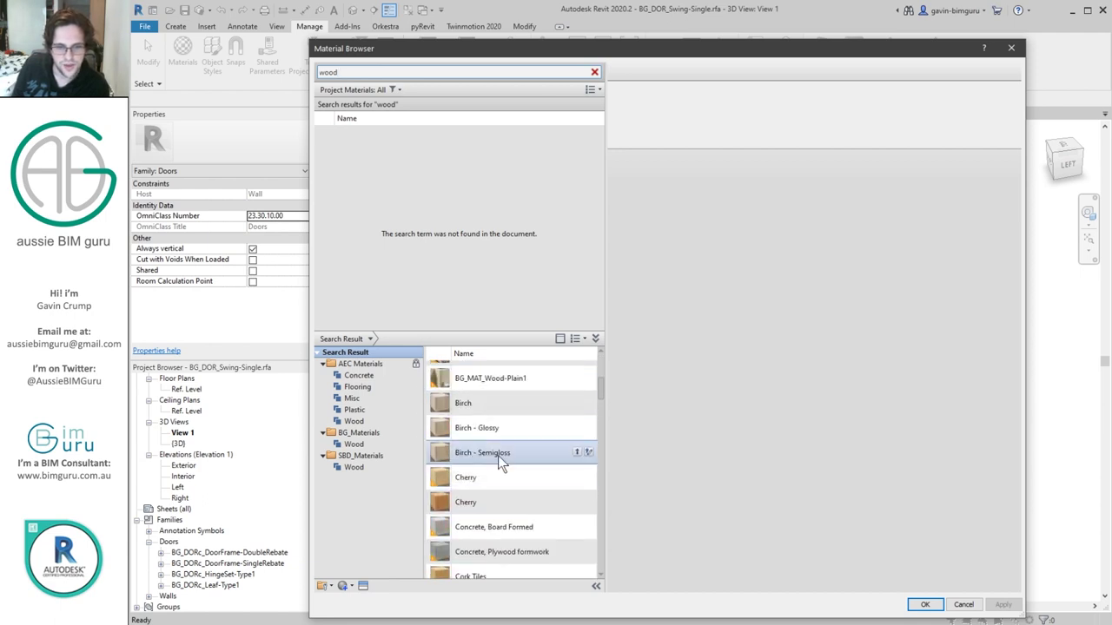
{"action": "double_click", "coordinate": [494, 400]}
- Search the material libraries for paint and add Wall Texture, Orange Peel to the family
{"action": "double_click", "coordinate": [413, 71]}
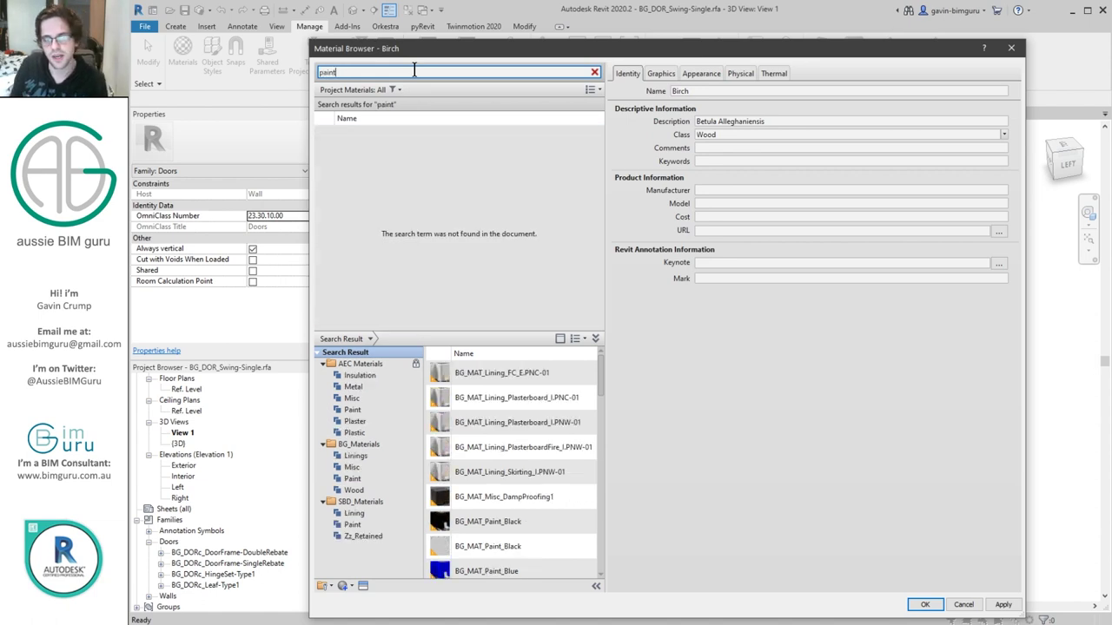
{"action": "scroll", "coordinate": [513, 419], "scroll_direction": "down", "scroll_amount": 8}
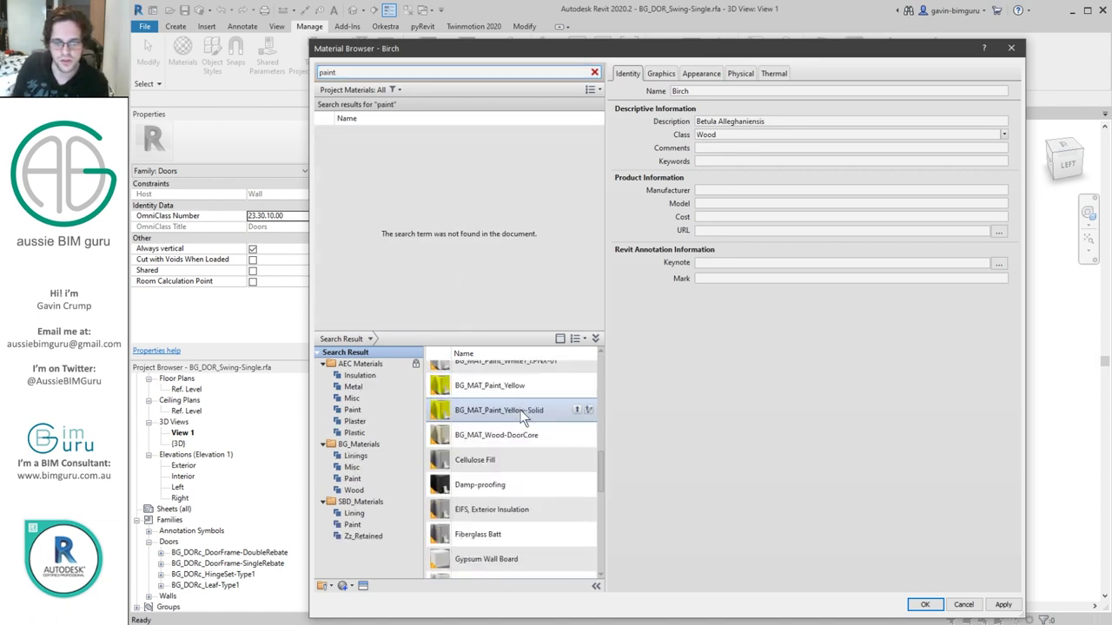
{"action": "scroll", "coordinate": [532, 398], "scroll_direction": "down", "scroll_amount": 2}
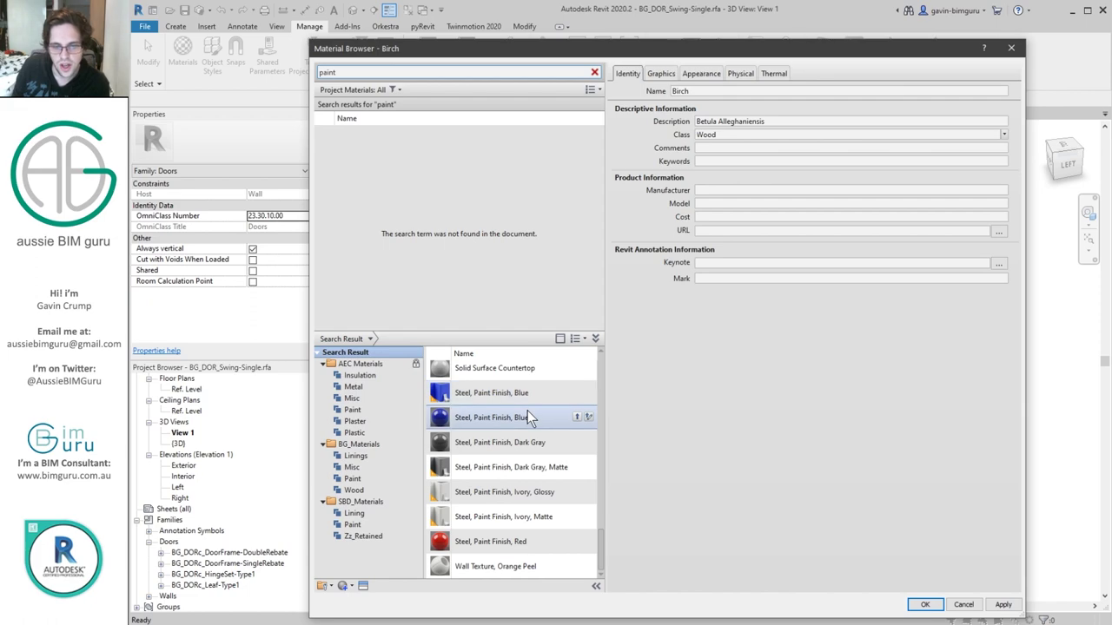
{"action": "double_click", "coordinate": [515, 567]}
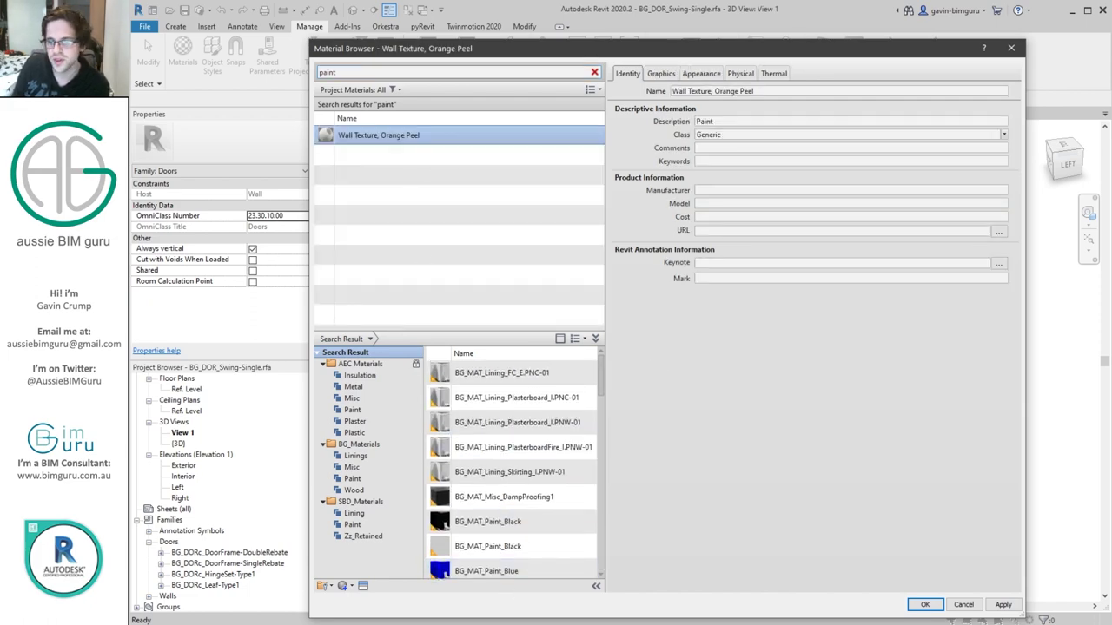
{"action": "left_click", "coordinate": [924, 604]}
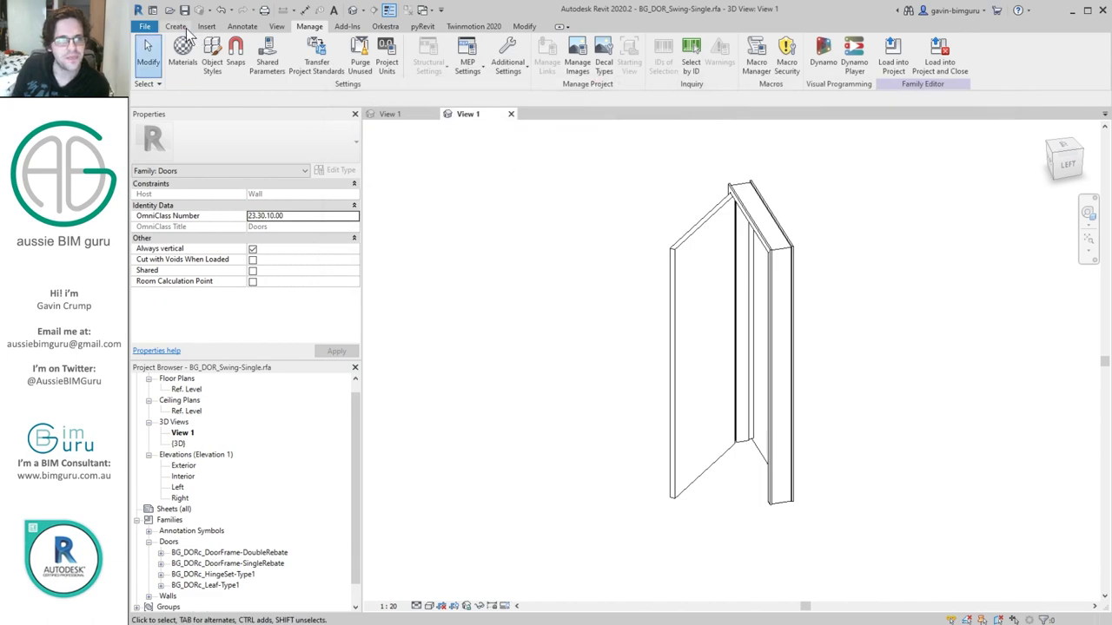
- Assign the Birch material to the BG_MATd_LeafCore1 parameter in the family types
{"action": "left_click", "coordinate": [175, 26]}
{"action": "left_click", "coordinate": [177, 66]}
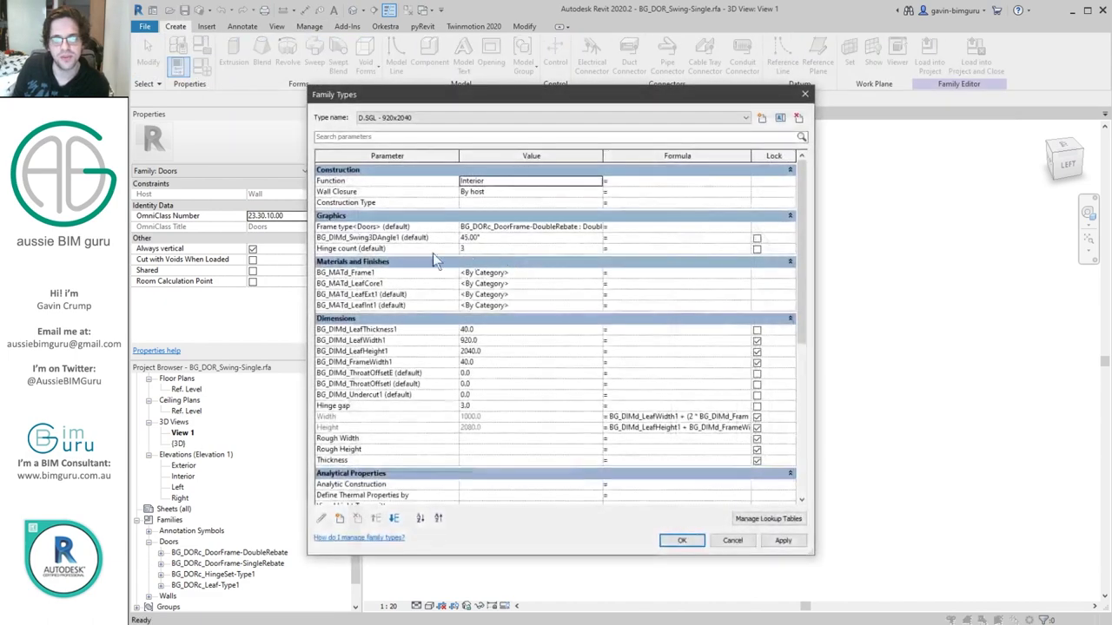
{"action": "left_click", "coordinate": [595, 286]}
{"action": "left_click", "coordinate": [597, 283]}
{"action": "double_click", "coordinate": [412, 119]}
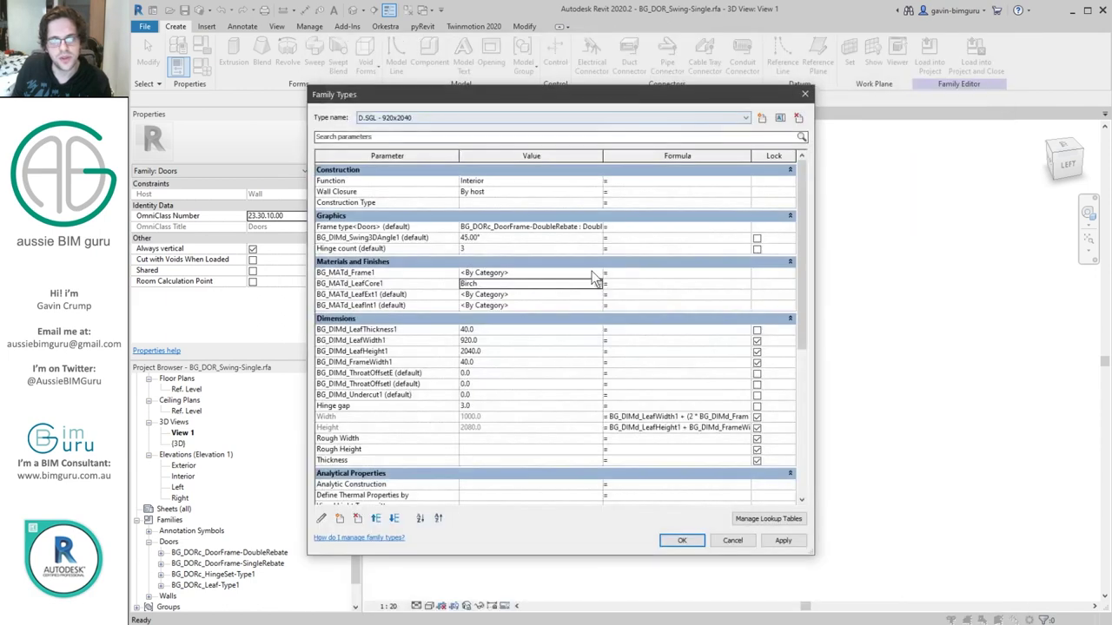
- Assign Wall Texture, Orange Peel to the BG_MATd_LeafExt1 parameter
{"action": "left_click", "coordinate": [597, 283]}
{"action": "left_click", "coordinate": [412, 141]}
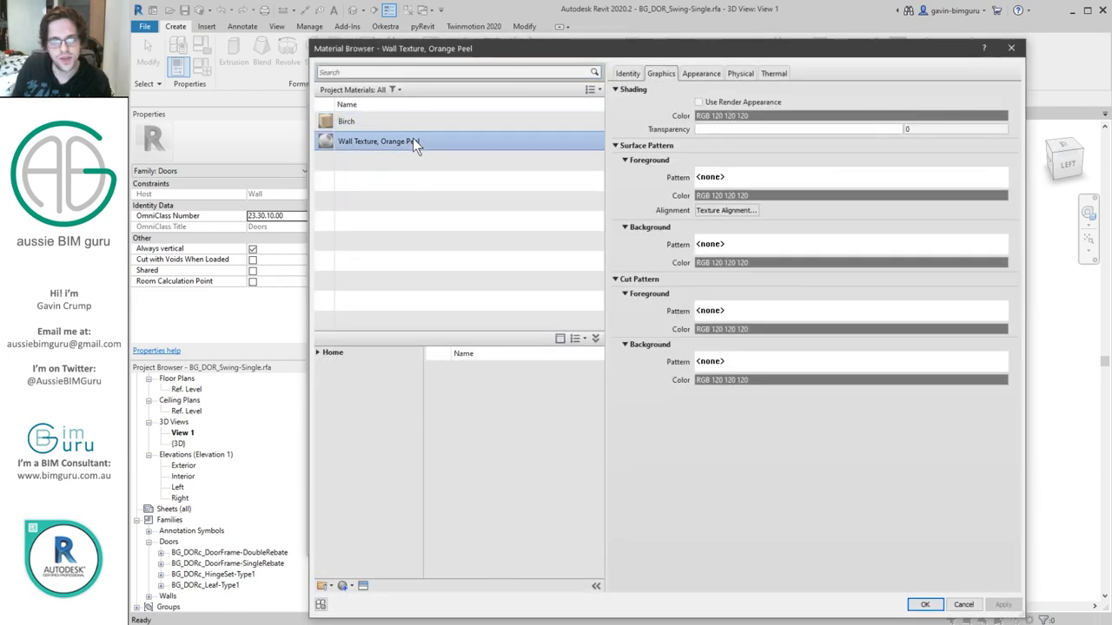
{"action": "double_click", "coordinate": [413, 141]}
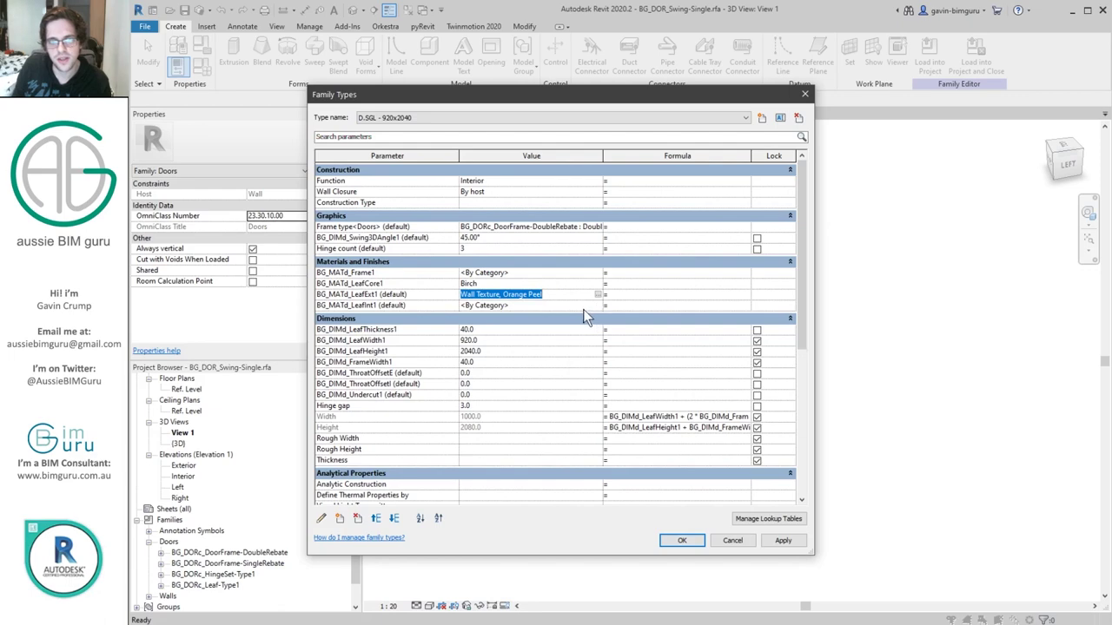
- Start choosing a material for BG_MATd_LeafInt1 and duplicate Wall Texture, Orange Peel in the project materials
{"action": "left_click", "coordinate": [586, 307]}
{"action": "left_click", "coordinate": [598, 308]}
{"action": "right_click", "coordinate": [413, 140]}
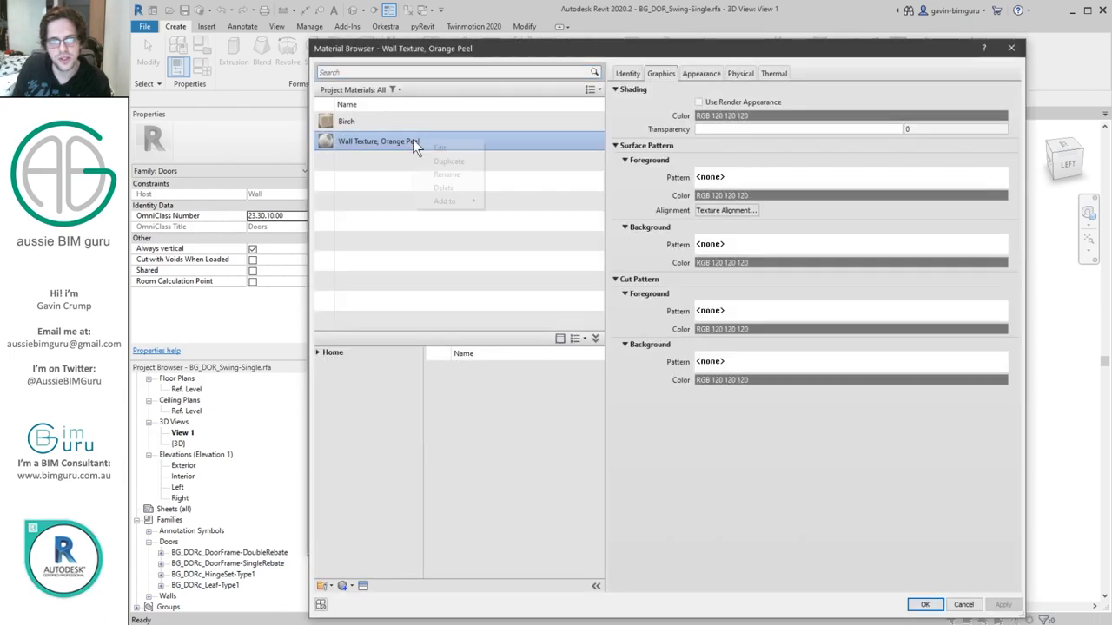
{"action": "left_click", "coordinate": [449, 161]}
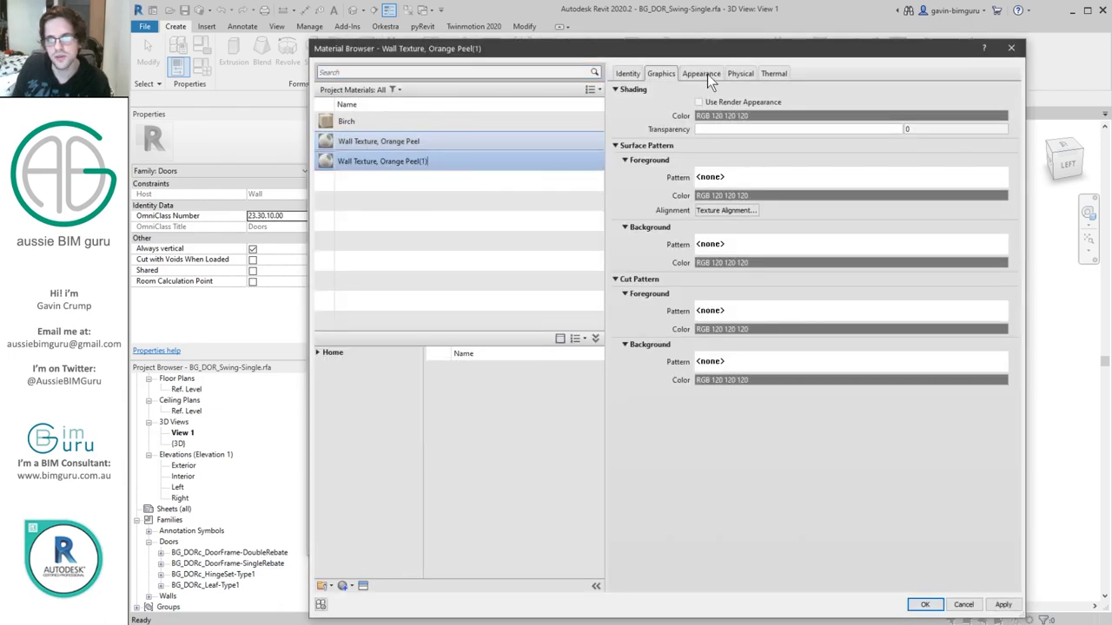
- Give the copied material a duplicated appearance asset coloured RGB 255 128 255, and use the render appearance for its shading
{"action": "left_click", "coordinate": [701, 74]}
{"action": "left_click", "coordinate": [1011, 91]}
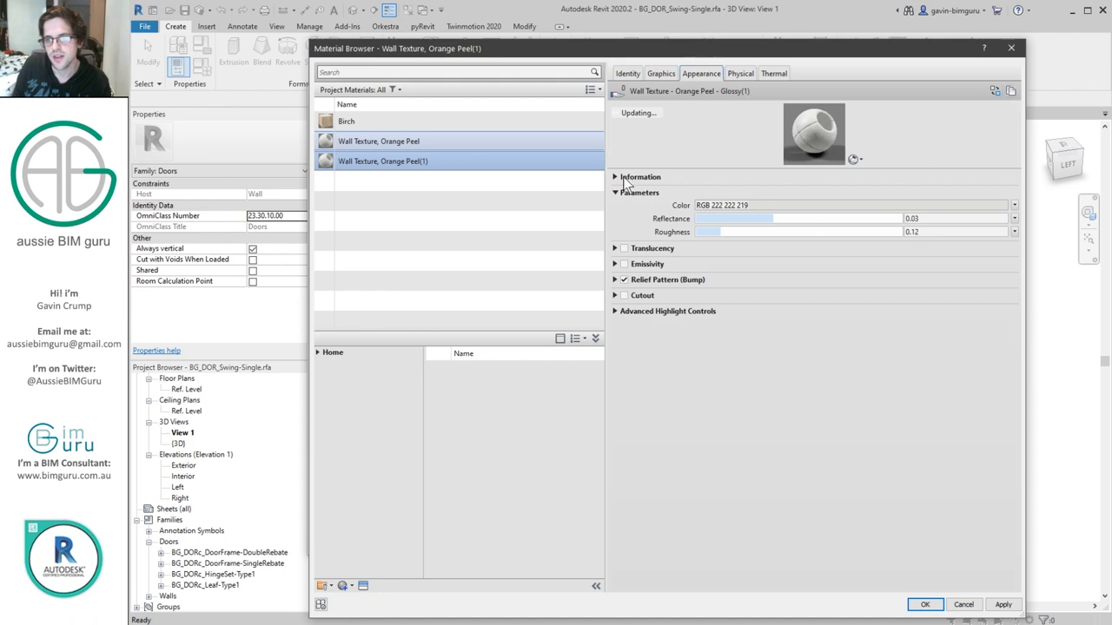
{"action": "left_click", "coordinate": [737, 205]}
{"action": "left_click", "coordinate": [651, 247]}
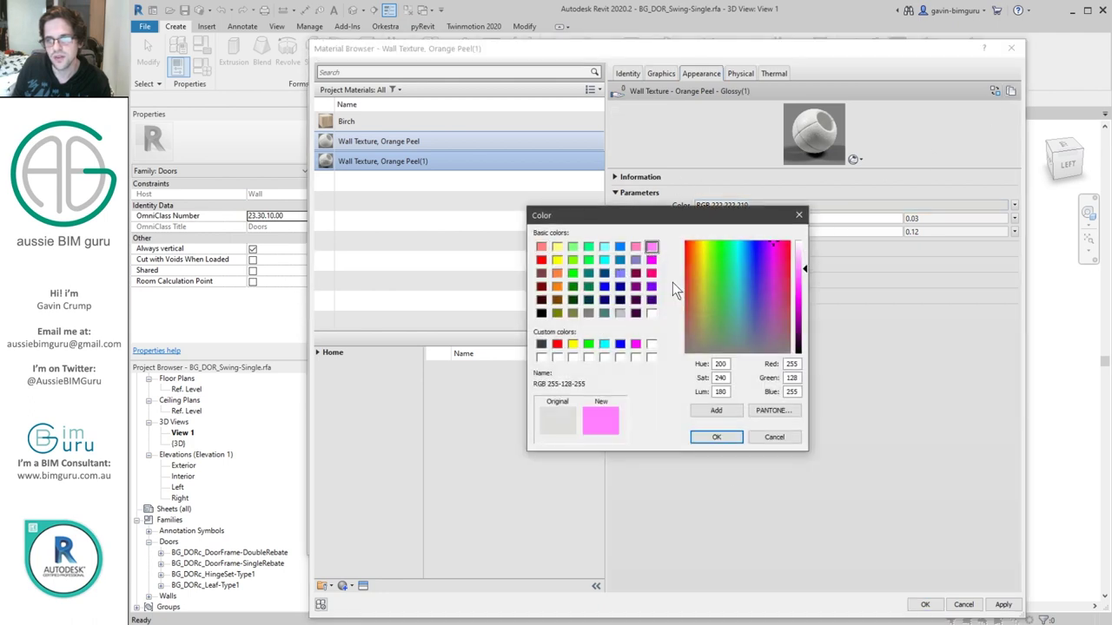
{"action": "left_click", "coordinate": [715, 437]}
{"action": "left_click", "coordinate": [672, 73]}
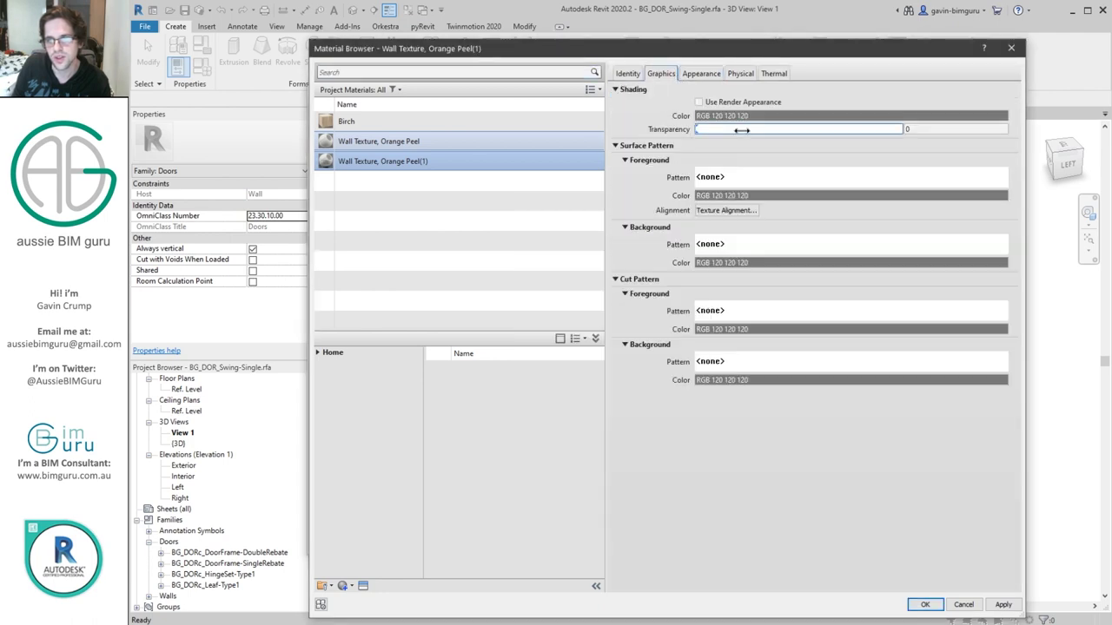
{"action": "left_click", "coordinate": [729, 102]}
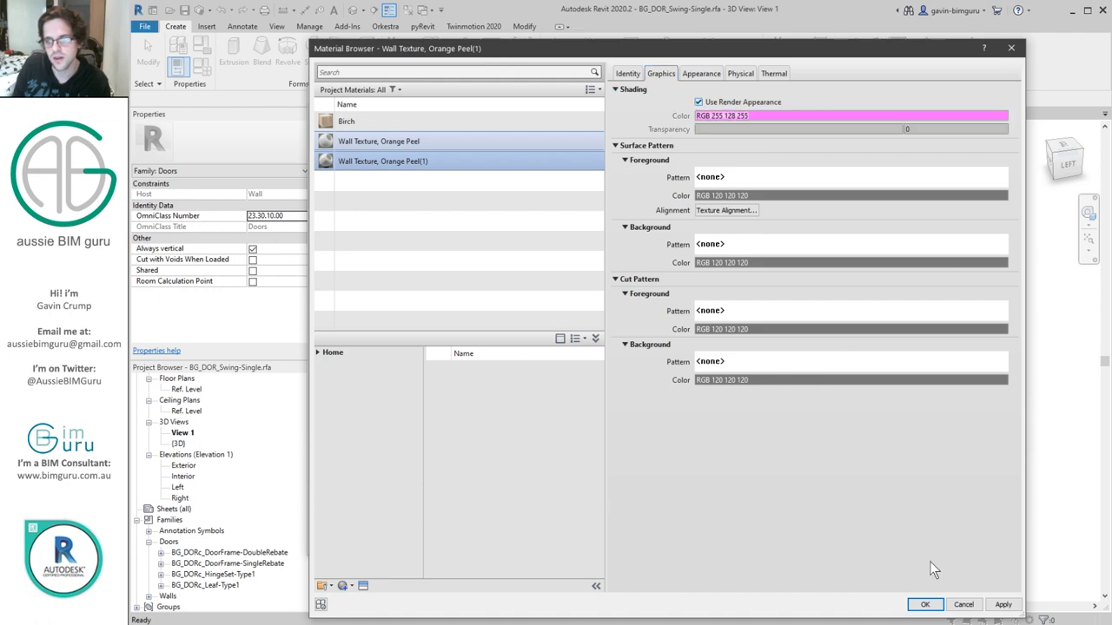
- Confirm Wall Texture, Orange Peel(1) for BG_MATd_LeafInt1, apply the family types, and display the 3D view in the Shaded visual style
{"action": "left_click", "coordinate": [926, 604]}
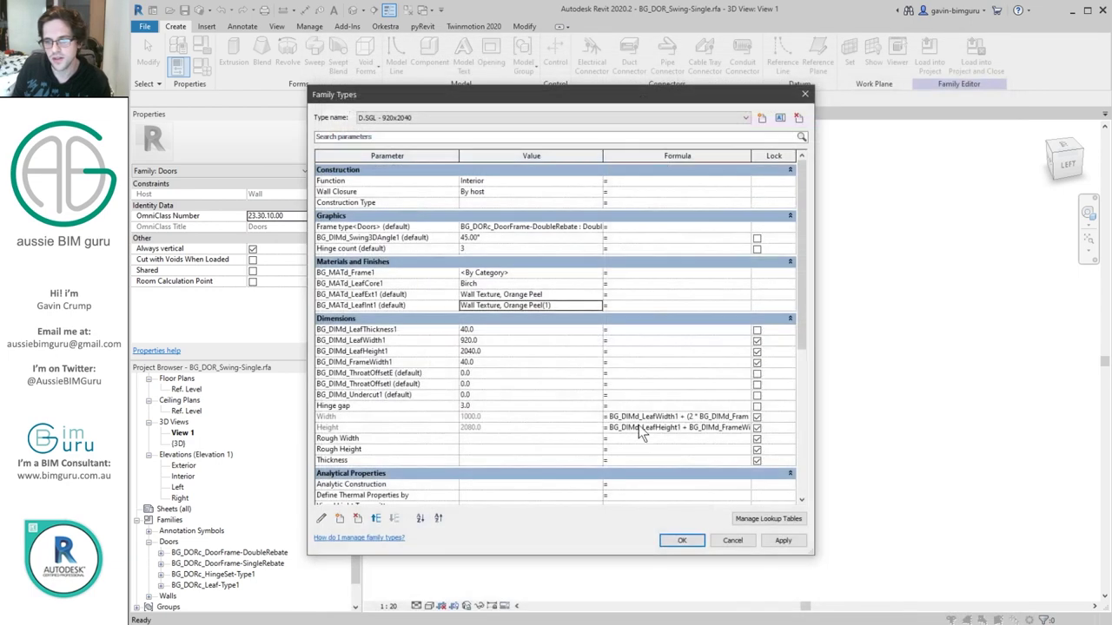
{"action": "left_click", "coordinate": [681, 541]}
{"action": "left_click", "coordinate": [442, 607]}
{"action": "left_click", "coordinate": [448, 565]}
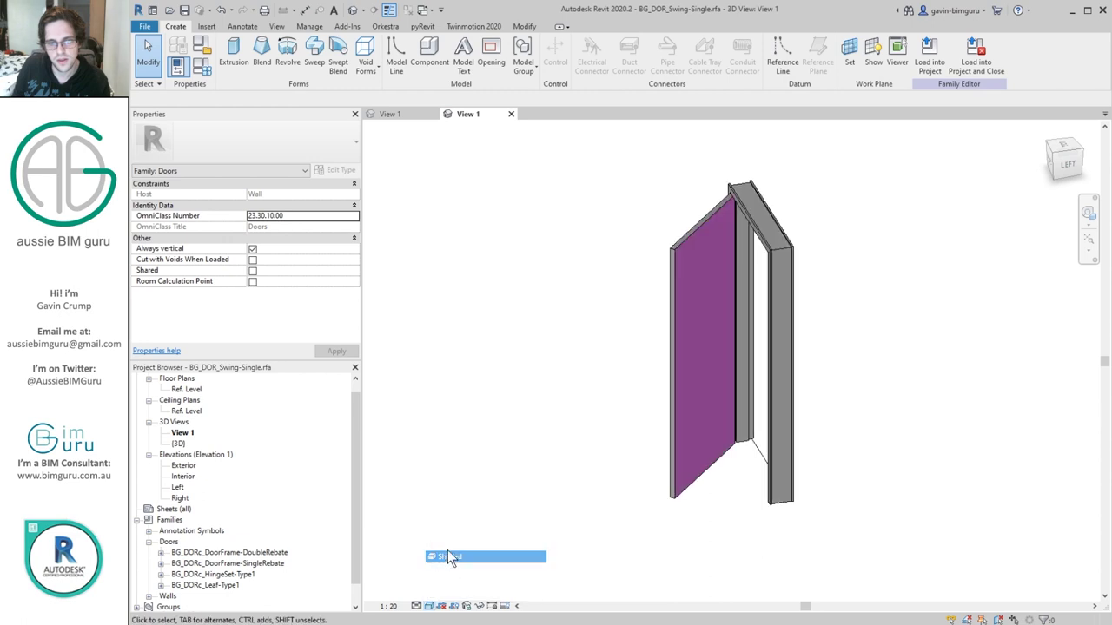
- Examine the nested door leaf's exposed edge and check the core finish in its type properties
{"action": "mouse_move", "coordinate": [570, 372]}
{"action": "middle_mouse_down", "text": "shift"}
{"action": "mouse_move", "coordinate": [727, 360]}
{"action": "mouse_move", "coordinate": [713, 293]}
{"action": "mouse_move", "coordinate": [578, 327]}
{"action": "mouse_move", "coordinate": [460, 489]}
{"action": "middle_mouse_up", "text": "shift"}
{"action": "scroll", "coordinate": [695, 213], "scroll_direction": "up", "scroll_amount": 6}
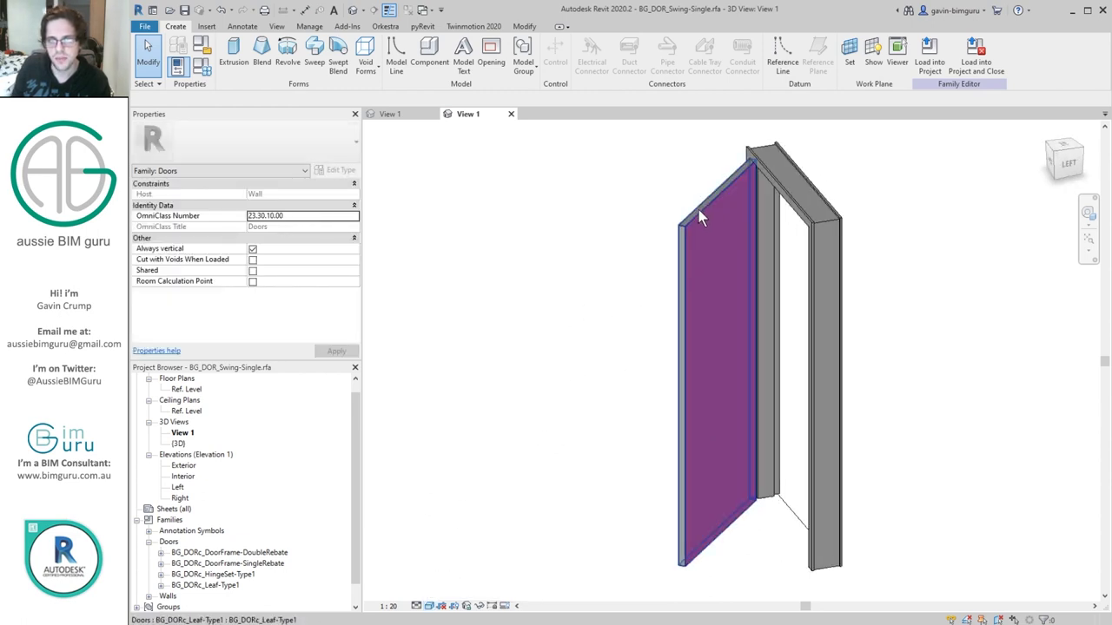
{"action": "scroll", "coordinate": [671, 248], "scroll_direction": "up", "scroll_amount": 2}
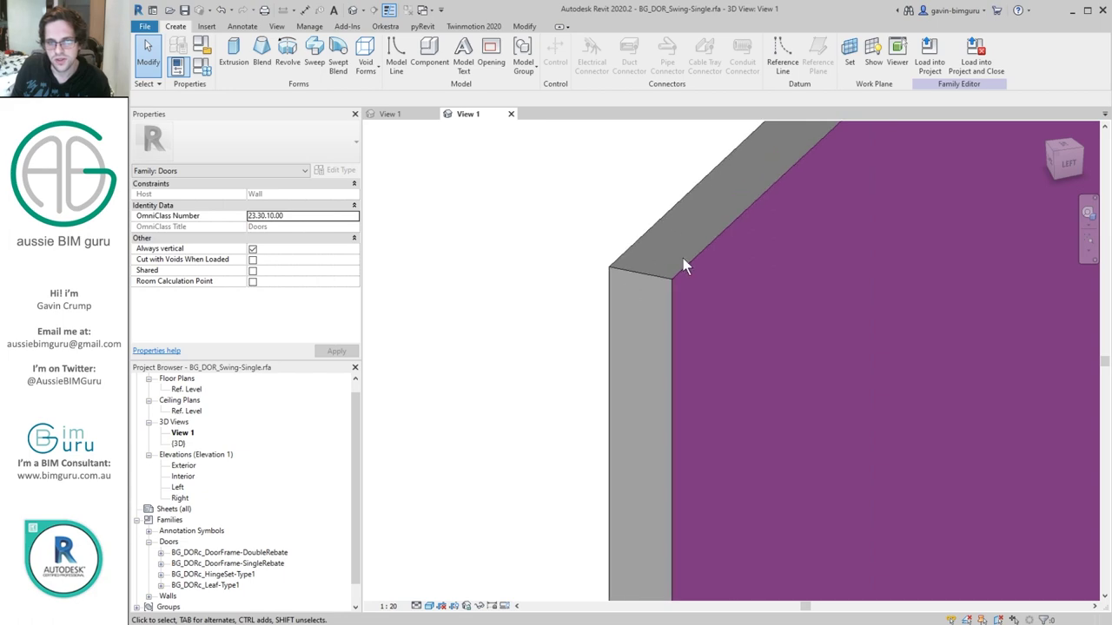
{"action": "left_click", "coordinate": [645, 276]}
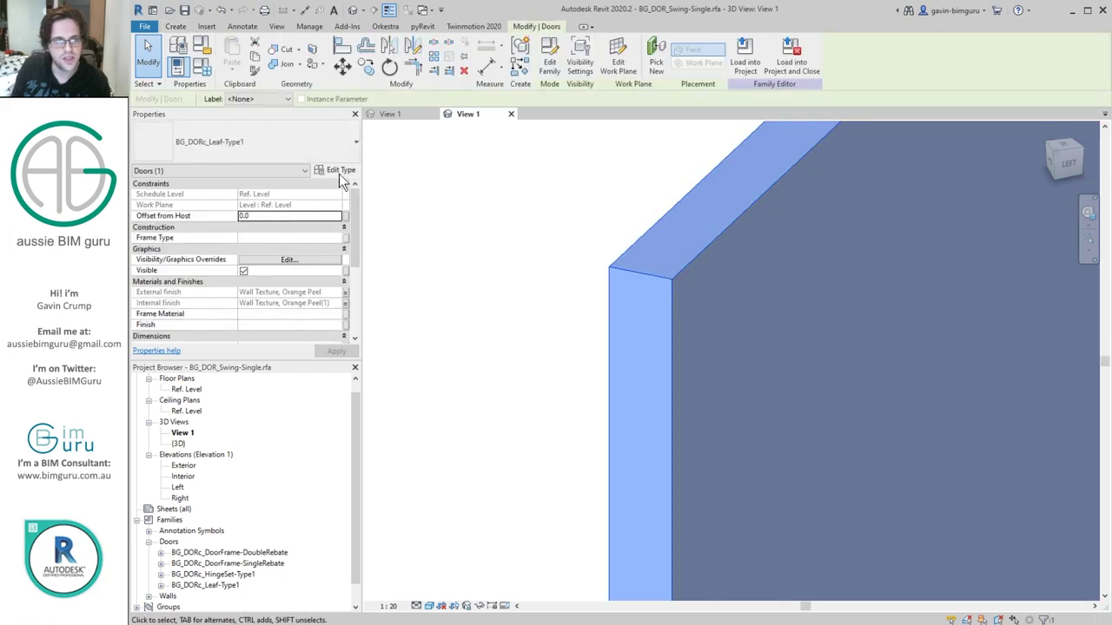
{"action": "left_click", "coordinate": [341, 172]}
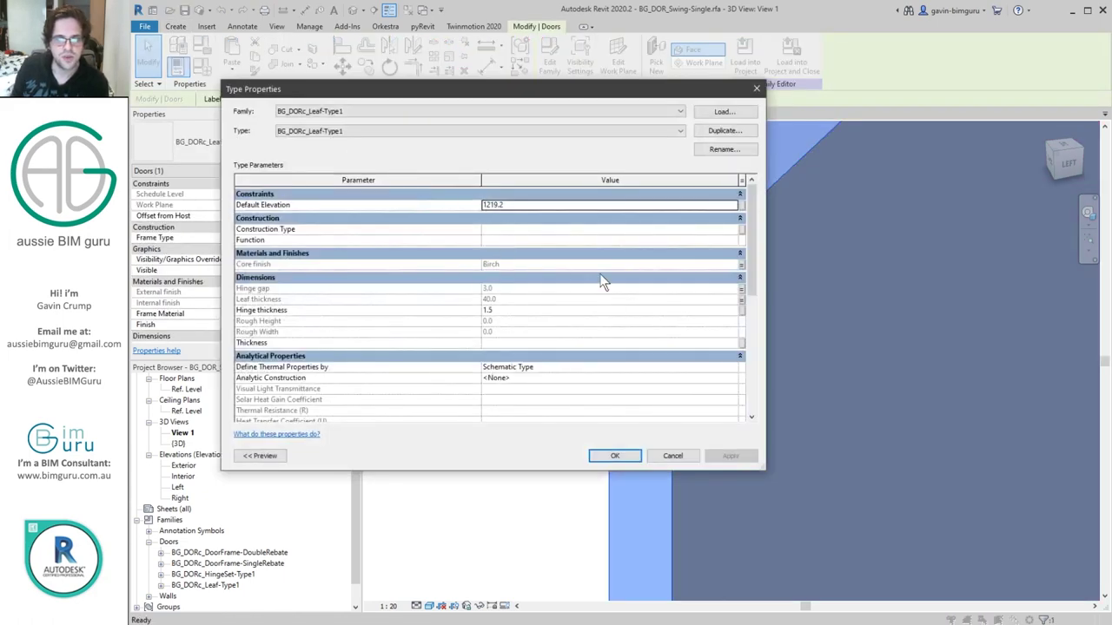
{"action": "left_click", "coordinate": [671, 457]}
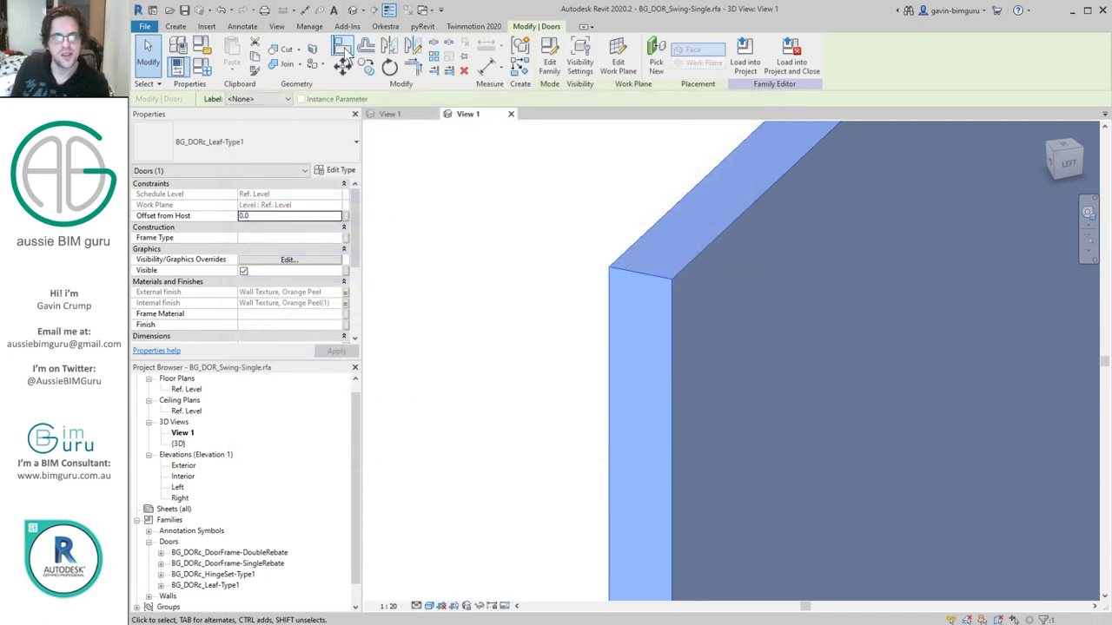
- Make the Birch material use its render appearance for shading and inspect the door from behind
{"action": "left_click", "coordinate": [310, 26]}
{"action": "left_click", "coordinate": [182, 59]}
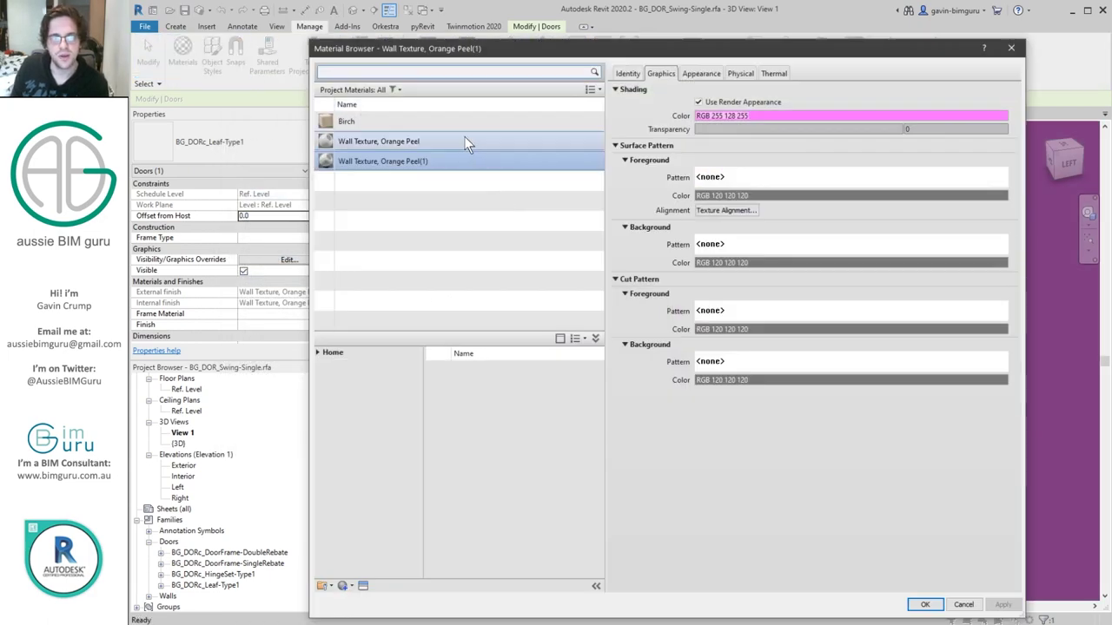
{"action": "left_click", "coordinate": [469, 122]}
{"action": "left_click", "coordinate": [698, 102]}
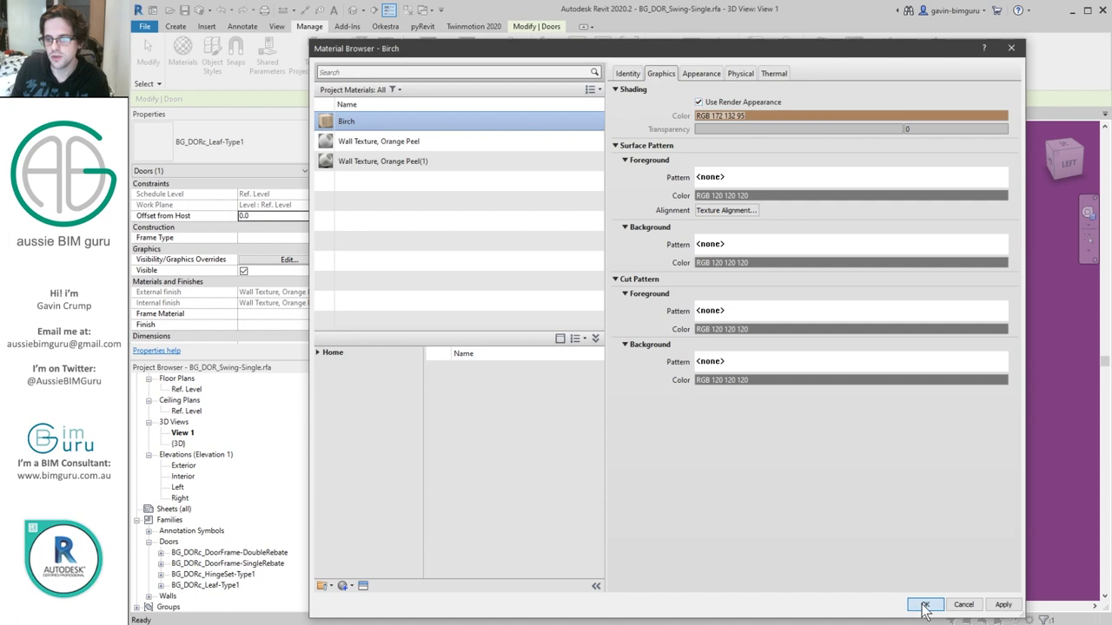
{"action": "left_click", "coordinate": [924, 605]}
{"action": "left_click", "coordinate": [578, 377]}
{"action": "middle_click_drag", "start_coordinate": [578, 377], "coordinate": [1007, 346], "text": "shift"}
- Make the Wall Texture, Orange Peel material use its render appearance for shading and view the leaf again
{"action": "left_click", "coordinate": [183, 56]}
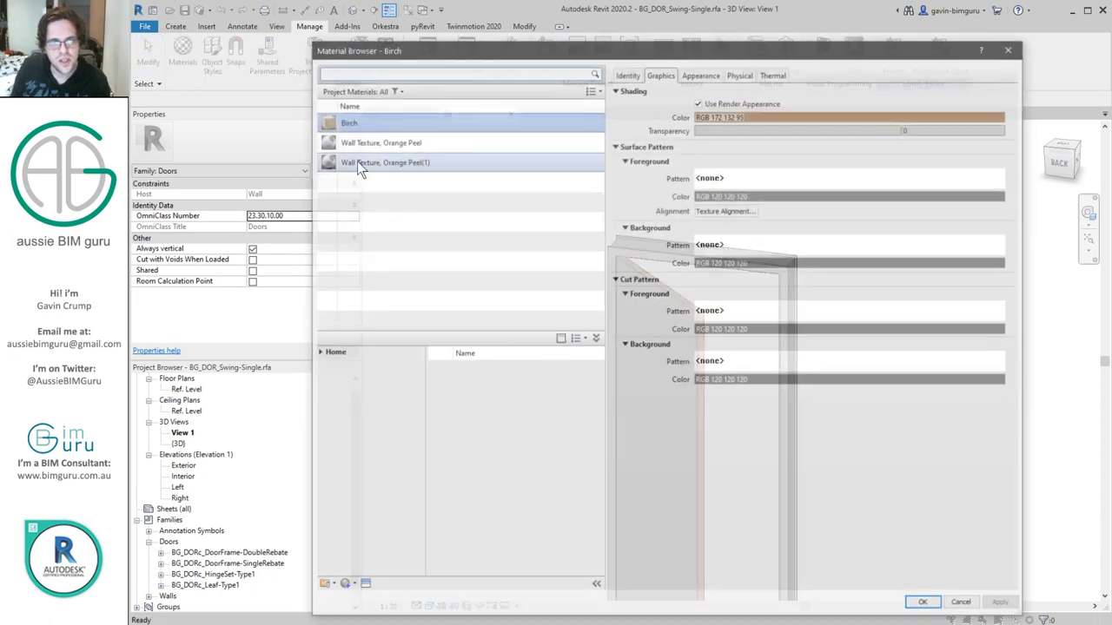
{"action": "left_click", "coordinate": [395, 141]}
{"action": "left_click", "coordinate": [699, 102]}
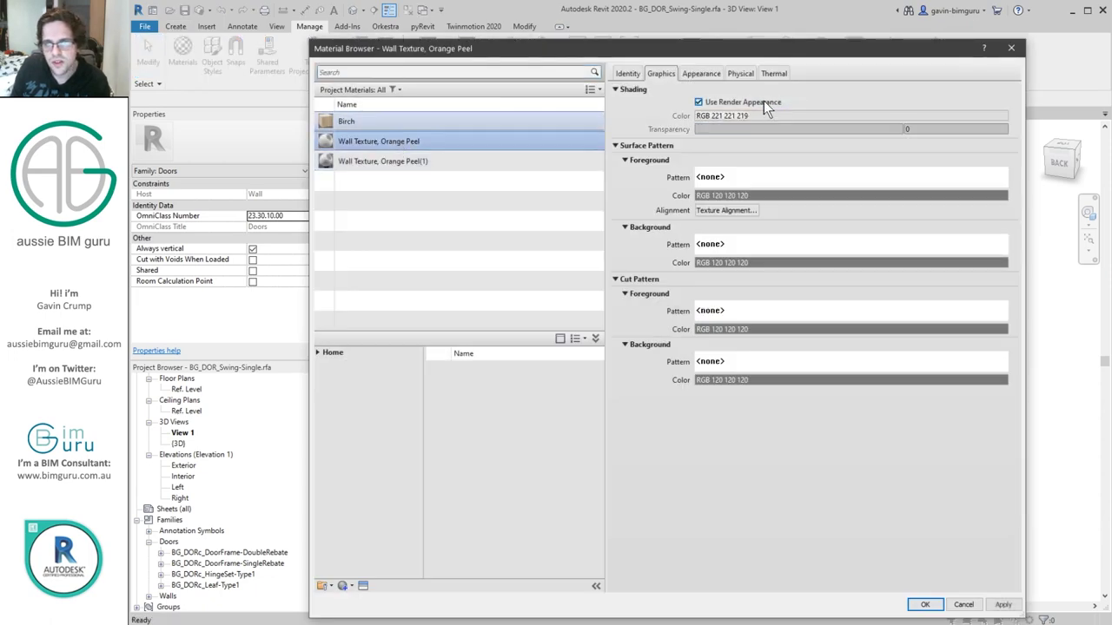
{"action": "left_click", "coordinate": [925, 604]}
{"action": "middle_click_drag", "start_coordinate": [789, 526], "coordinate": [627, 445], "text": "shift"}
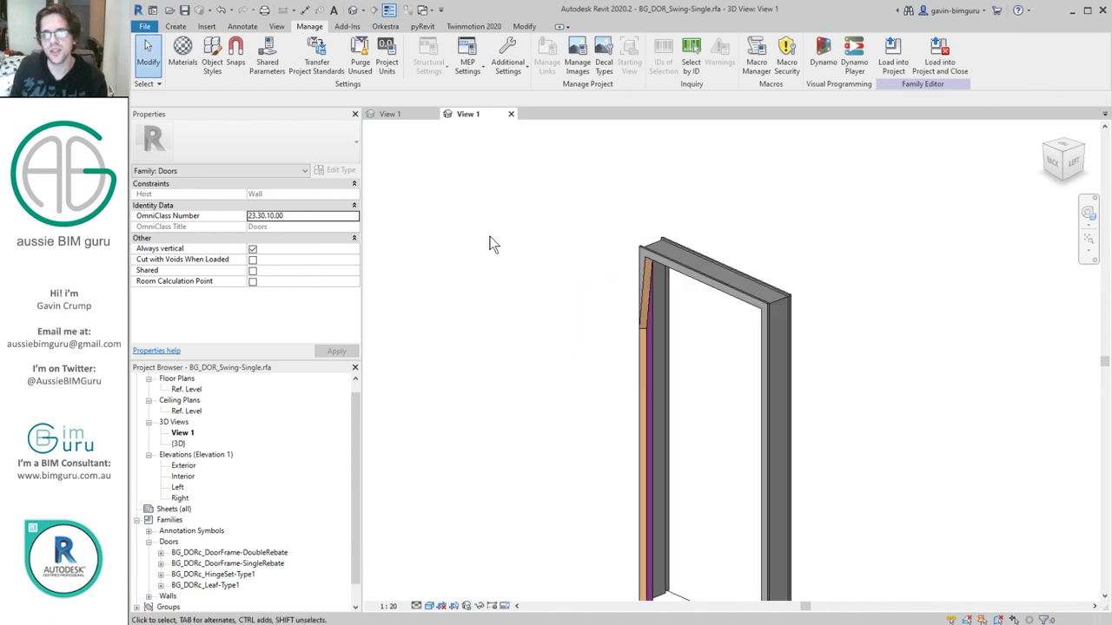
- Delete all the materials from the door family's project materials
{"action": "left_click", "coordinate": [184, 52]}
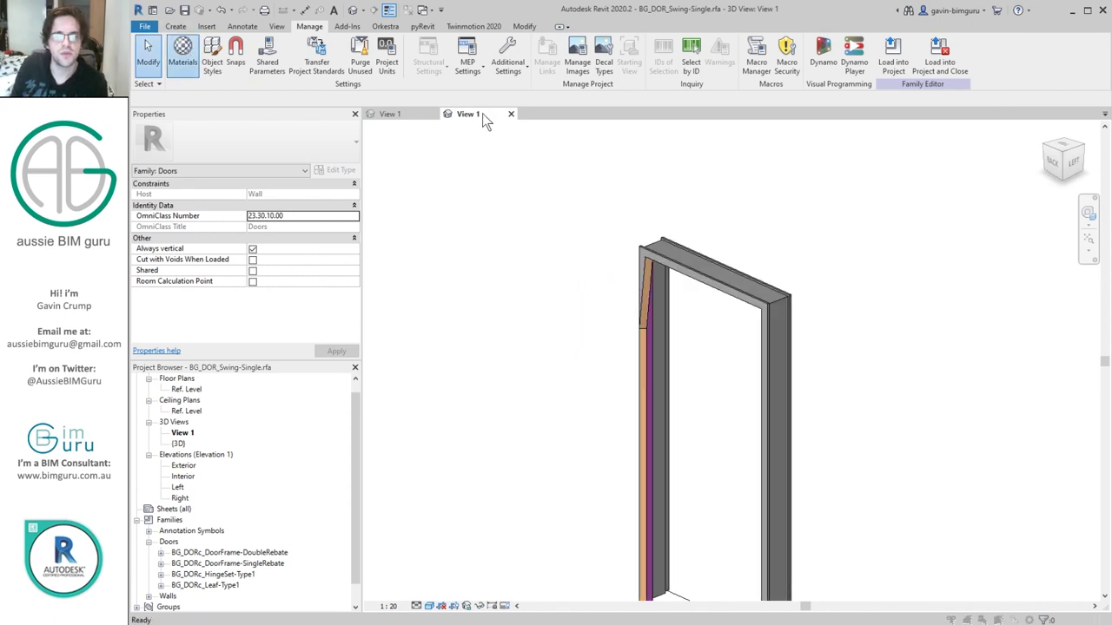
{"action": "left_click", "coordinate": [419, 121]}
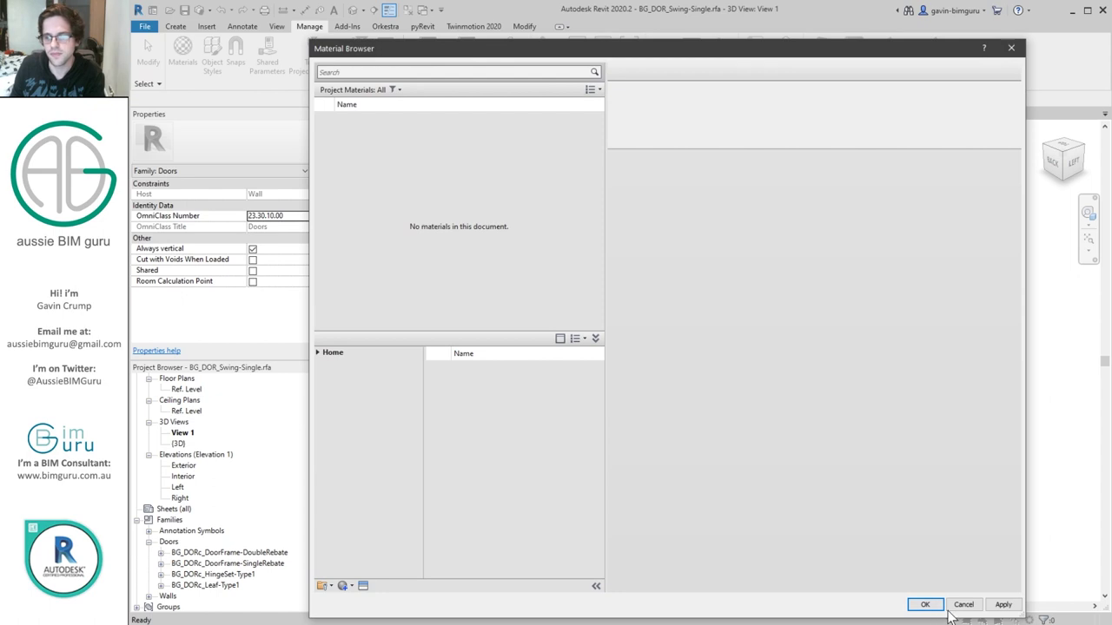
{"action": "left_click", "coordinate": [925, 605]}
- Purge all unused items from the door family and look over the remaining frame and leaf
{"action": "left_click", "coordinate": [360, 59]}
{"action": "left_click", "coordinate": [504, 494]}
{"action": "key", "text": "Return"}
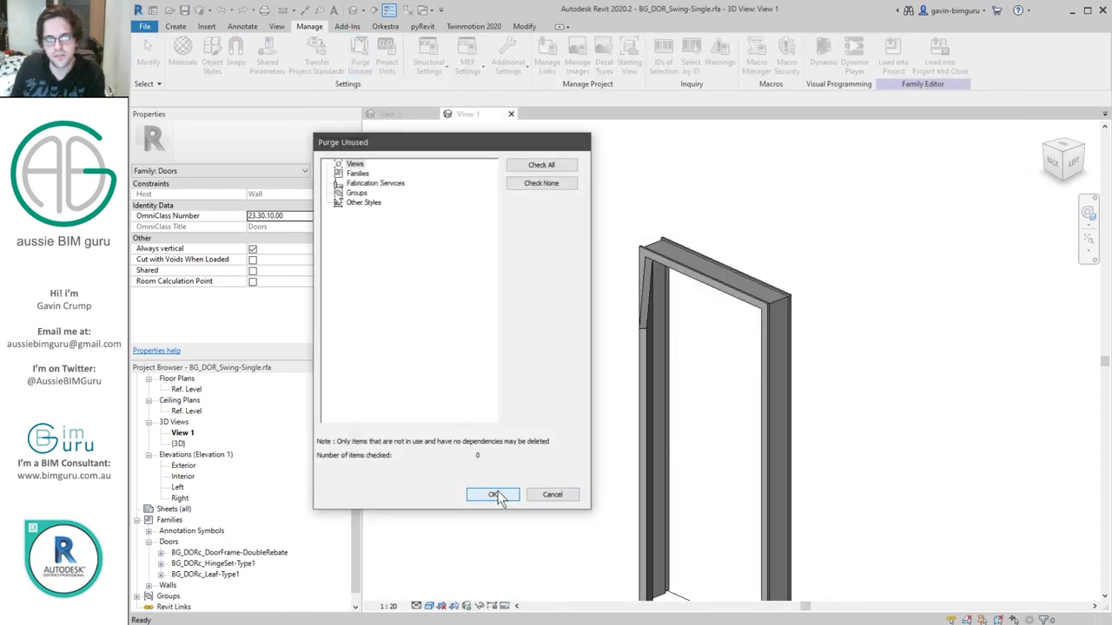
{"action": "left_click", "coordinate": [500, 495]}
{"action": "middle_click_drag", "start_coordinate": [464, 357], "coordinate": [604, 580], "text": "shift"}
{"action": "middle_click_drag", "start_coordinate": [726, 515], "coordinate": [691, 504], "text": "shift"}
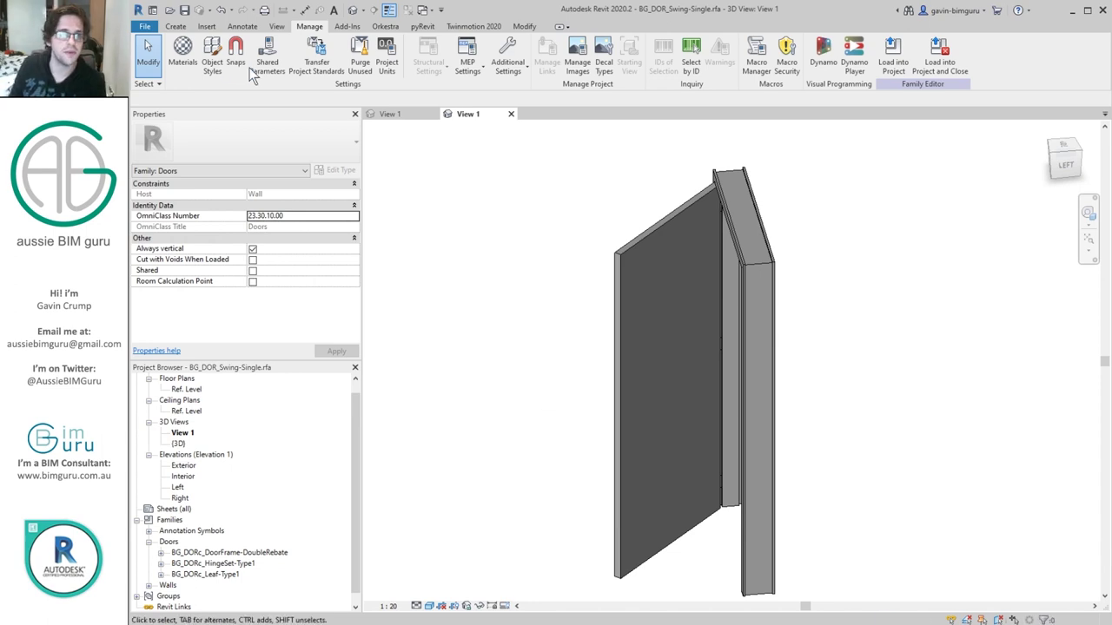
- Create a new family from the Metric Generic Model face based.rft template
{"action": "left_click", "coordinate": [144, 27]}
{"action": "mouse_move", "coordinate": [187, 69]}
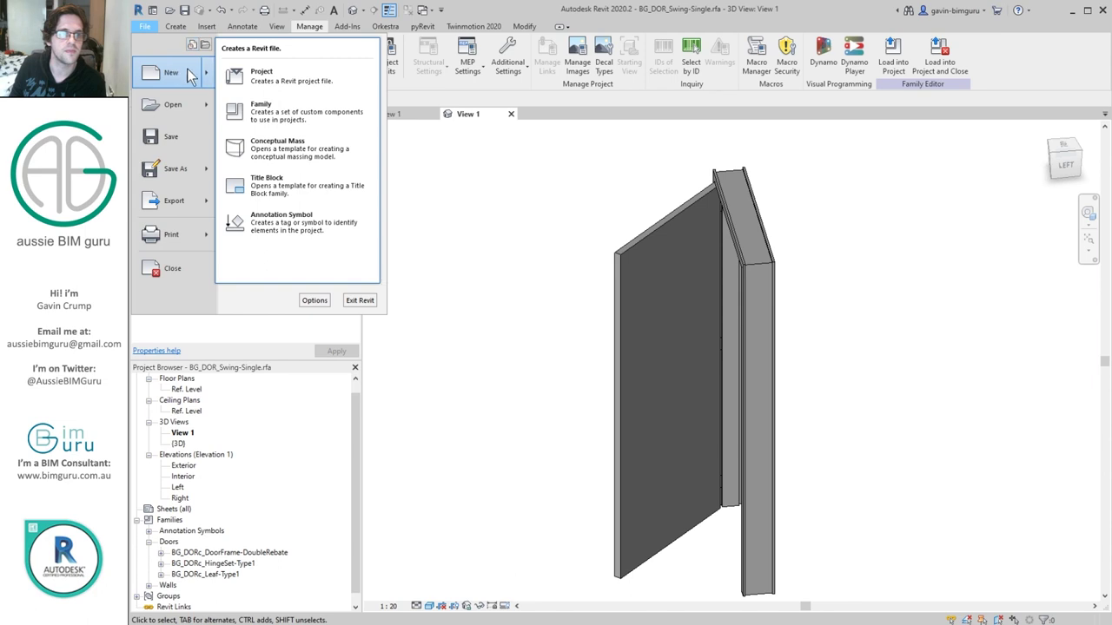
{"action": "left_click", "coordinate": [332, 102]}
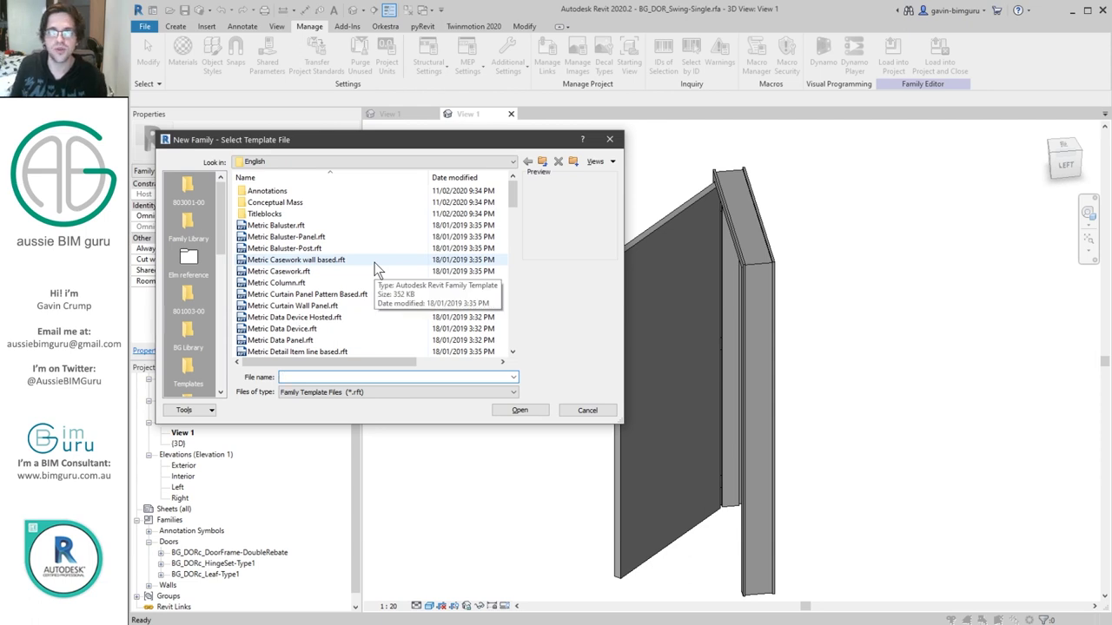
{"action": "scroll", "coordinate": [356, 330], "scroll_direction": "down", "scroll_amount": 4}
{"action": "scroll", "coordinate": [357, 318], "scroll_direction": "down", "scroll_amount": 5}
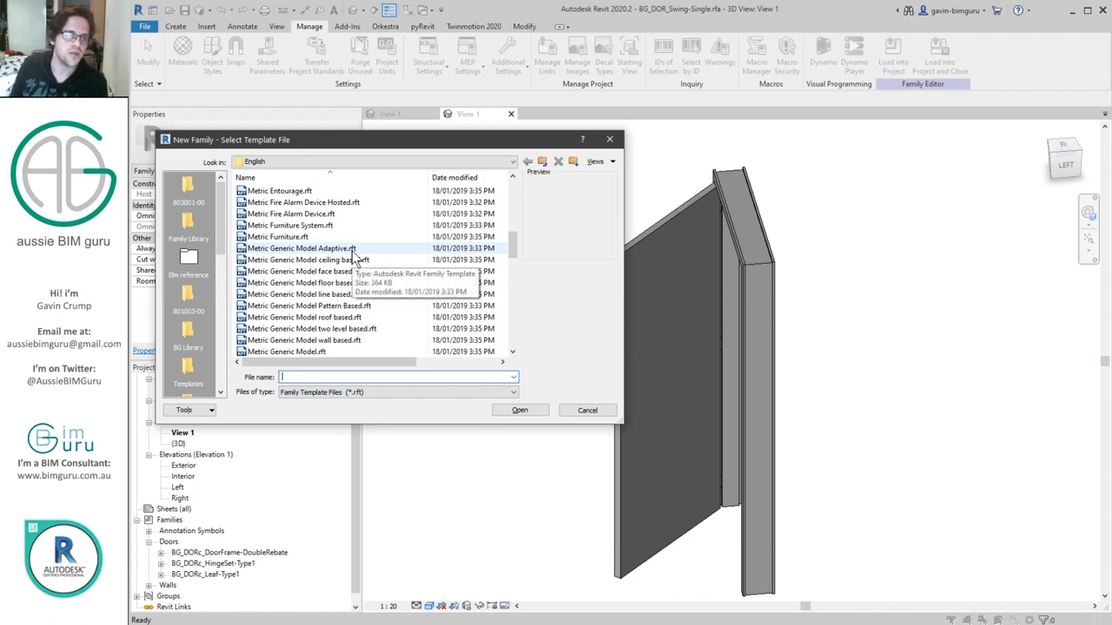
{"action": "left_click", "coordinate": [345, 270]}
{"action": "left_click", "coordinate": [512, 411]}
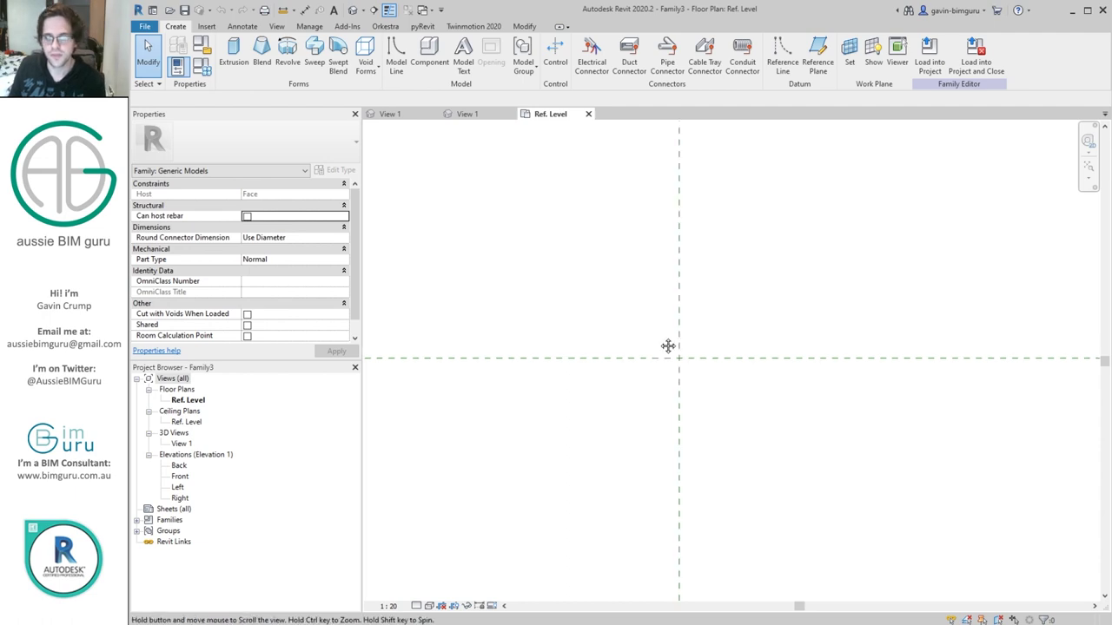
- Draw a vertical reference plane about 890 mm right of the centre plane and a horizontal one about 116 mm above it
{"action": "scroll", "coordinate": [621, 359], "scroll_direction": "down", "scroll_amount": 3}
{"action": "key", "text": "r"}
{"action": "key", "text": "p"}
{"action": "left_click", "coordinate": [775, 387]}
{"action": "left_click", "coordinate": [779, 333]}
{"action": "left_click", "coordinate": [797, 351]}
{"action": "left_click", "coordinate": [573, 351]}
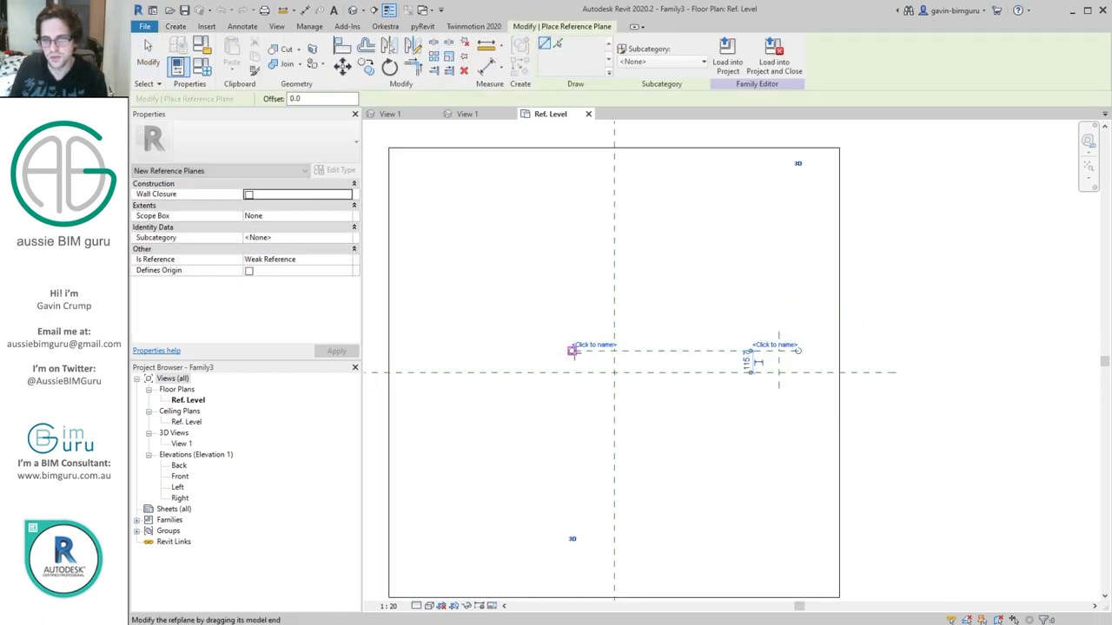
{"action": "key", "text": "Escape"}
{"action": "key", "text": "Escape"}
- Copy the new horizontal reference plane so that the copy lies 25 mm above the horizontal centre plane
{"action": "left_click", "coordinate": [605, 351]}
{"action": "scroll", "coordinate": [606, 352], "scroll_direction": "up", "scroll_amount": 3}
{"action": "left_click_drag", "start_coordinate": [607, 353], "coordinate": [611, 396]}
{"action": "left_click", "coordinate": [611, 395]}
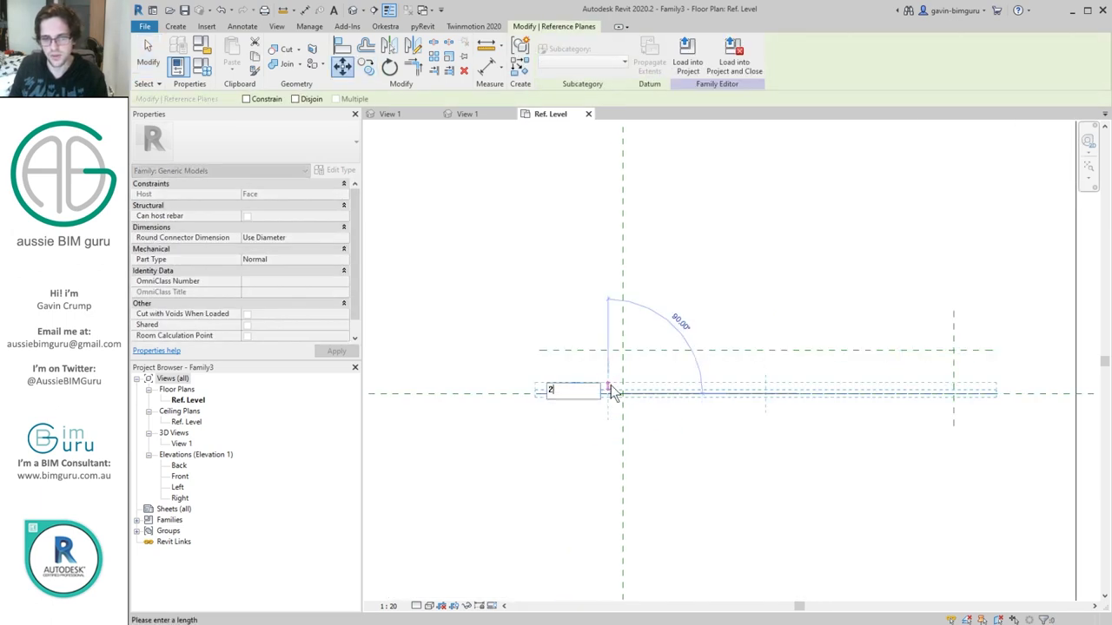
{"action": "type", "text": "30"}
{"action": "key", "text": "Return"}
- Set the upper horizontal reference plane 125 mm from the copied plane below it
{"action": "left_click", "coordinate": [658, 351]}
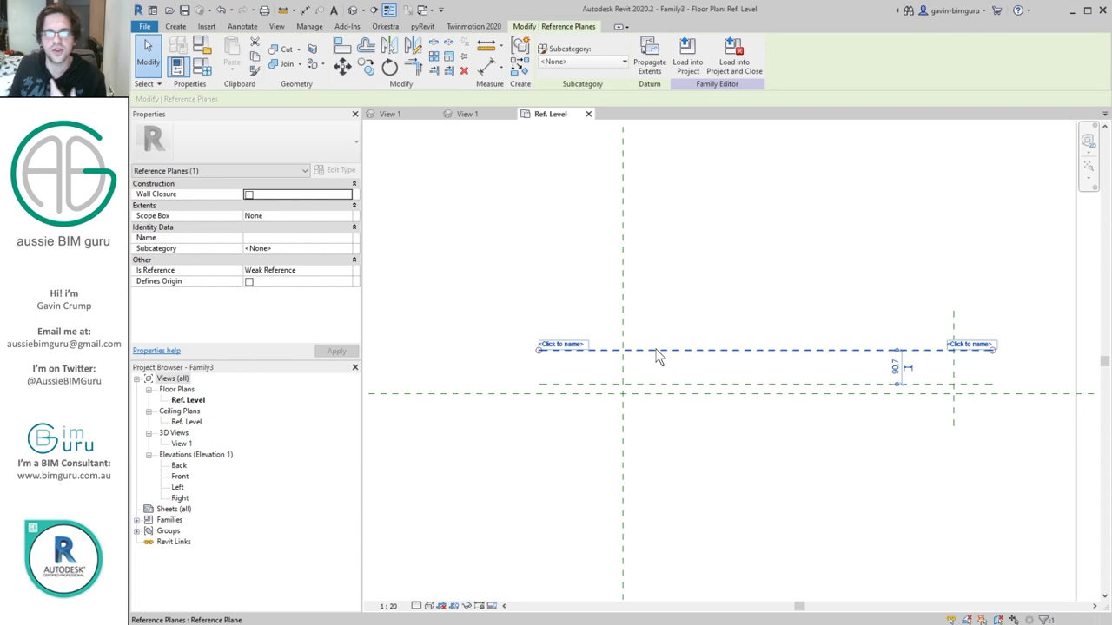
{"action": "left_click", "coordinate": [895, 367]}
{"action": "type", "text": "45"}
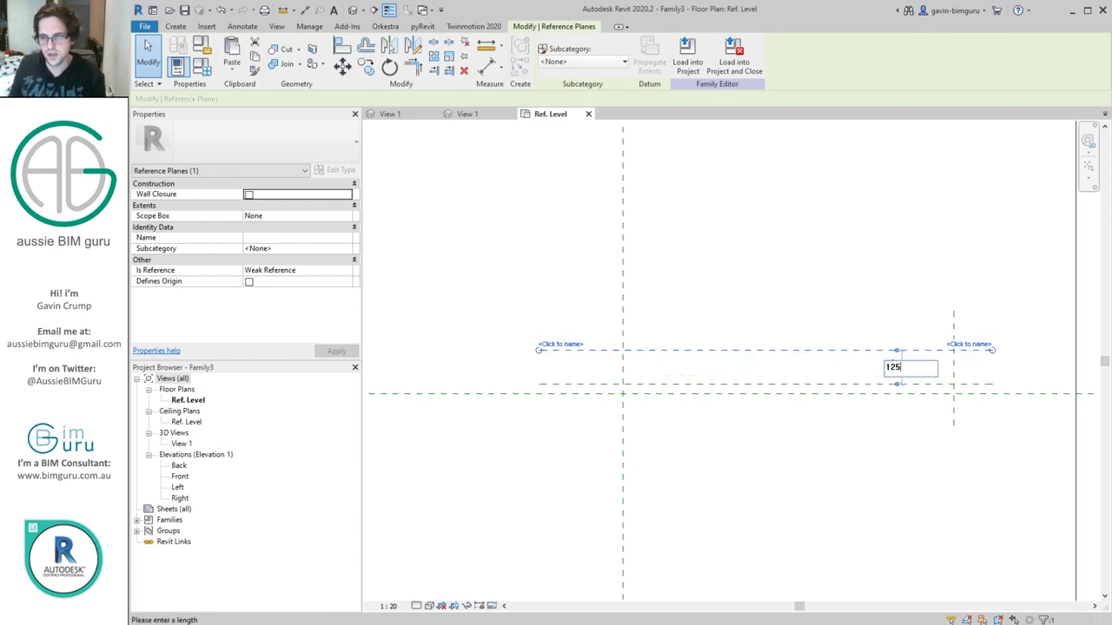
{"action": "key", "text": "Return"}
{"action": "left_click", "coordinate": [790, 267]}
- Dimension the distance between the upper horizontal reference plane and the horizontal centre plane
{"action": "key", "text": "d"}
{"action": "key", "text": "i"}
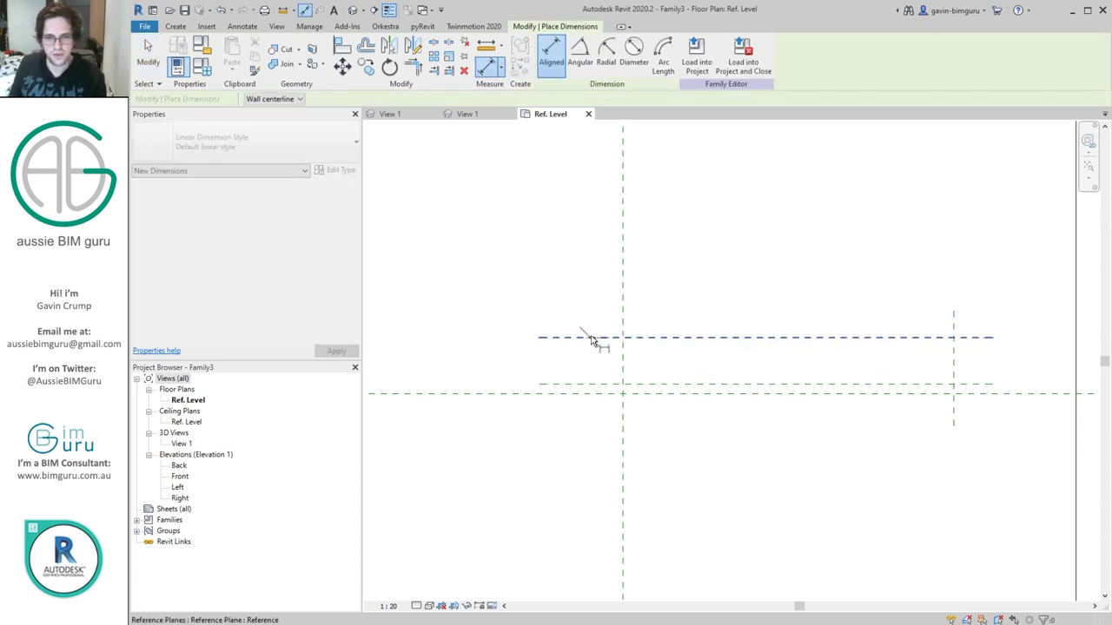
{"action": "left_click", "coordinate": [594, 337]}
{"action": "left_click", "coordinate": [599, 393]}
{"action": "left_click", "coordinate": [496, 353]}
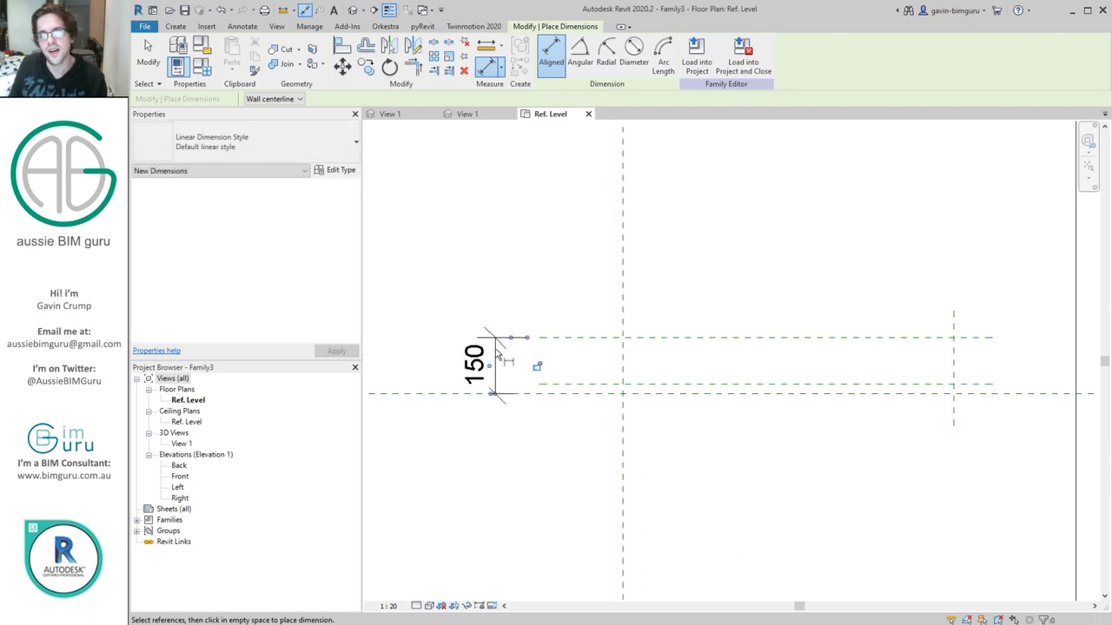
{"action": "key", "text": "Escape"}
{"action": "key", "text": "Escape"}
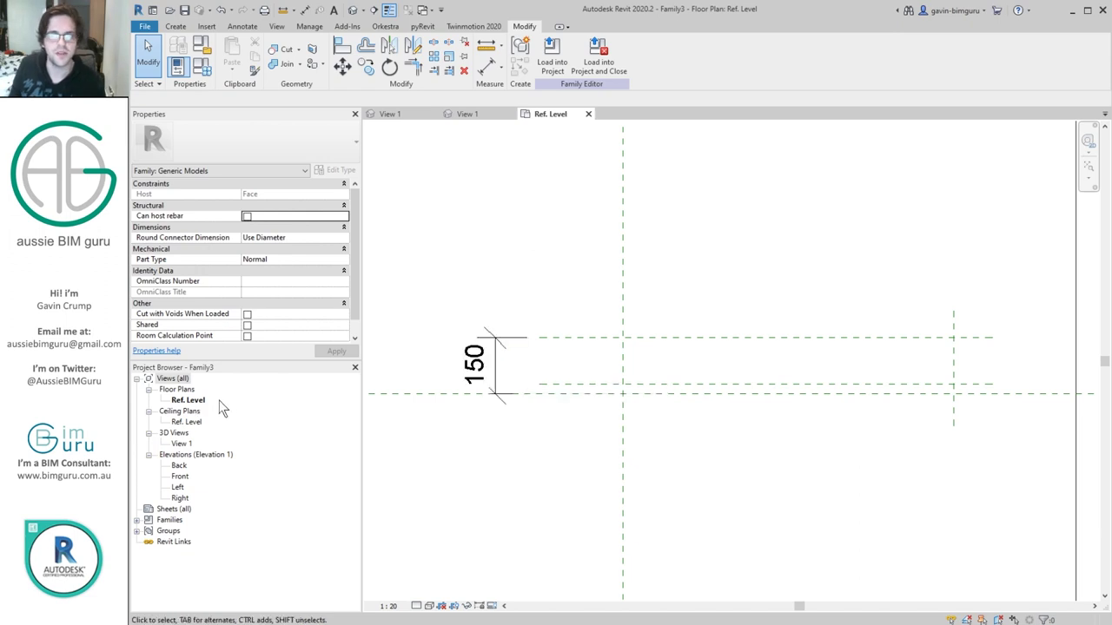
- Label the 150 mm dimension with a new instance family parameter named Height override
{"action": "left_click", "coordinate": [476, 361]}
{"action": "left_click", "coordinate": [666, 55]}
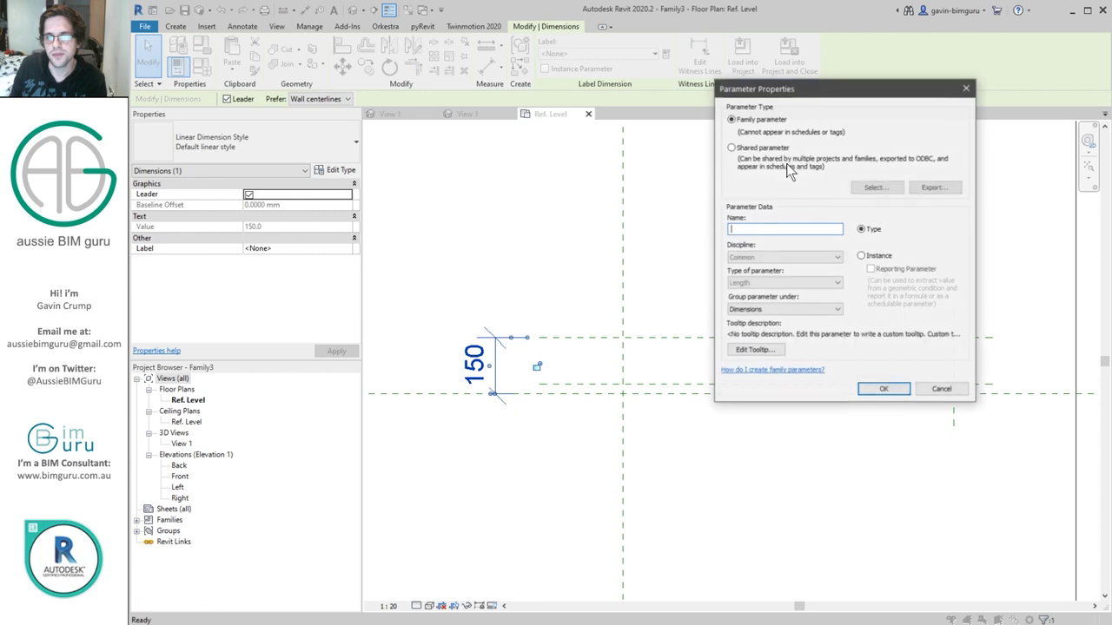
{"action": "type", "text": "Height override"}
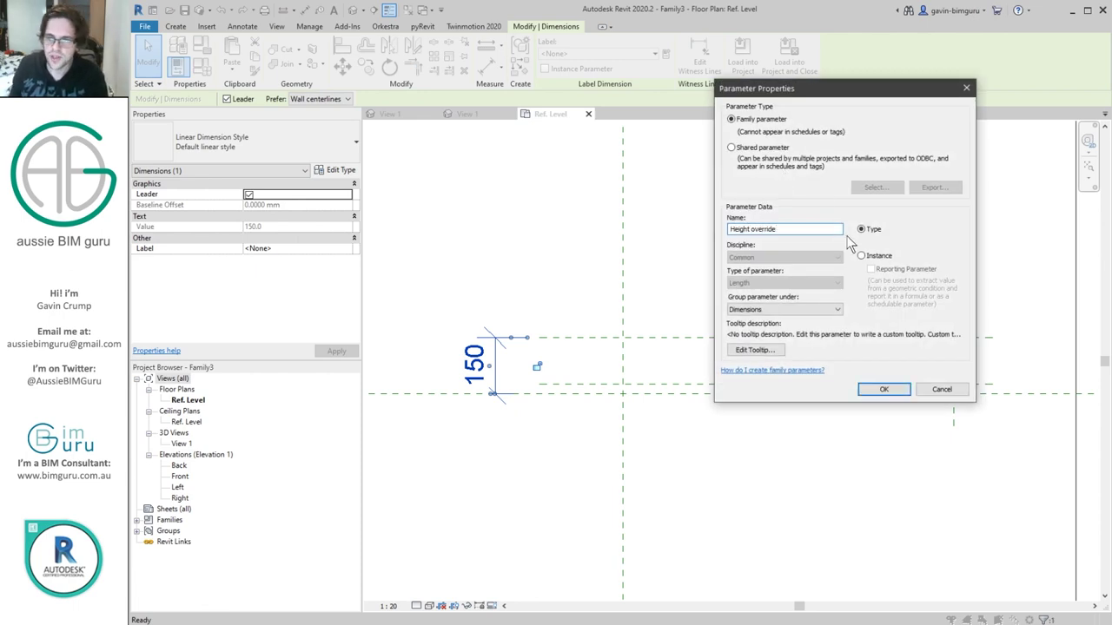
{"action": "left_click", "coordinate": [869, 257]}
{"action": "left_click", "coordinate": [906, 391]}
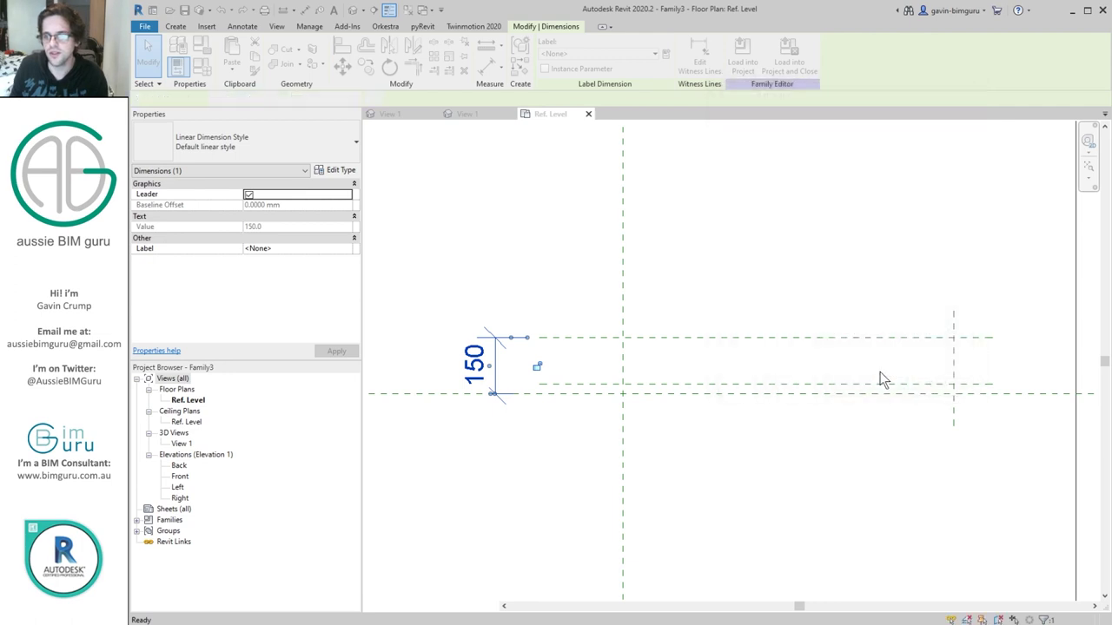
{"action": "left_click", "coordinate": [736, 243]}
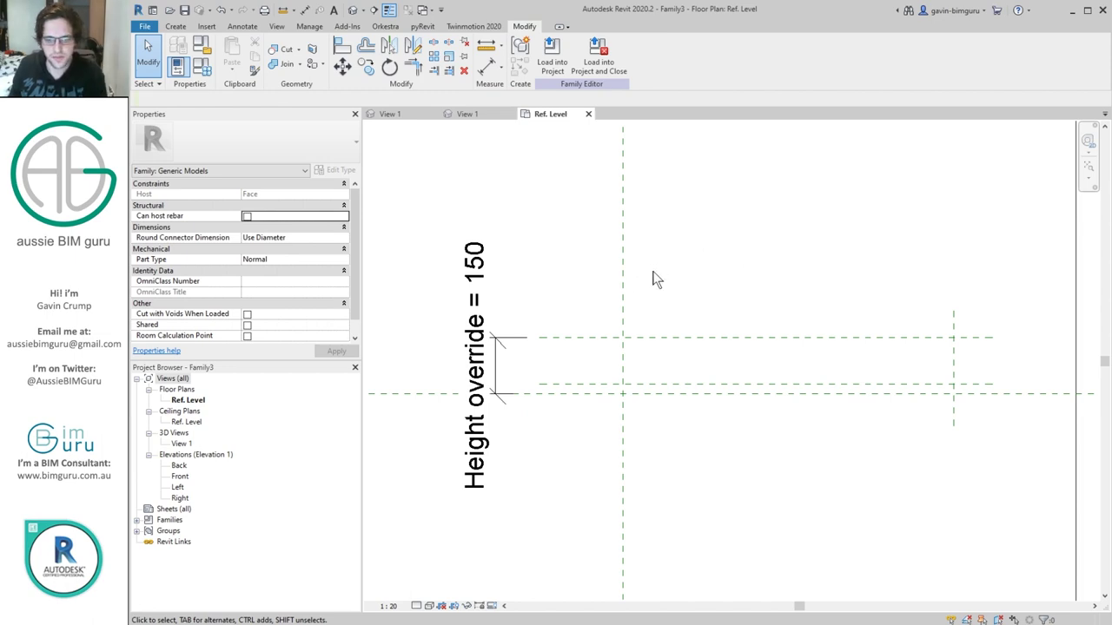
- Dimension the vertical centre plane to the outer vertical reference plane and set their spacing to 920 mm
{"action": "key", "text": "d"}
{"action": "key", "text": "i"}
{"action": "left_click", "coordinate": [623, 287]}
{"action": "left_click", "coordinate": [953, 337]}
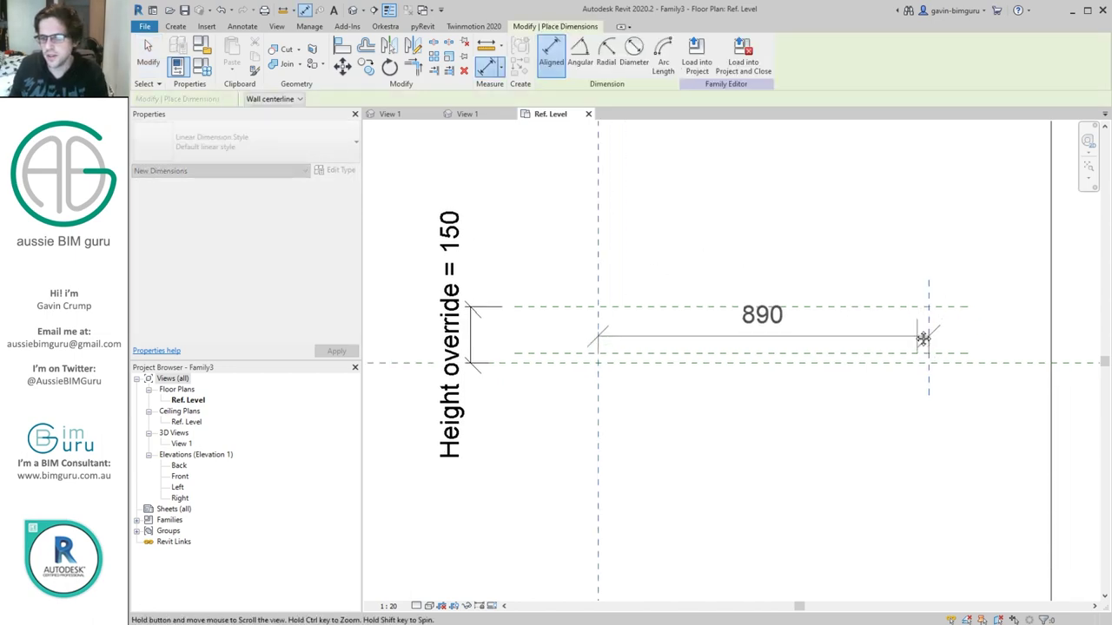
{"action": "left_click", "coordinate": [786, 478]}
{"action": "key", "text": "Escape"}
{"action": "key", "text": "Escape"}
{"action": "left_click", "coordinate": [921, 370]}
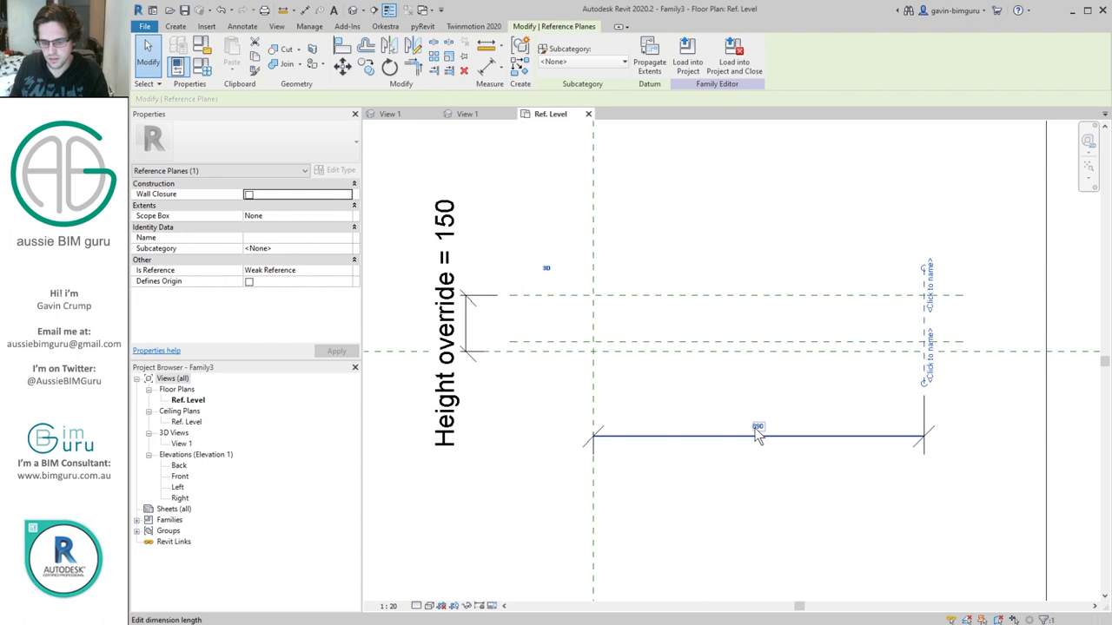
{"action": "left_click", "coordinate": [749, 420]}
{"action": "type", "text": "920"}
{"action": "key", "text": "Return"}
- Change the family category from Generic Models to Doors
{"action": "left_click", "coordinate": [781, 430]}
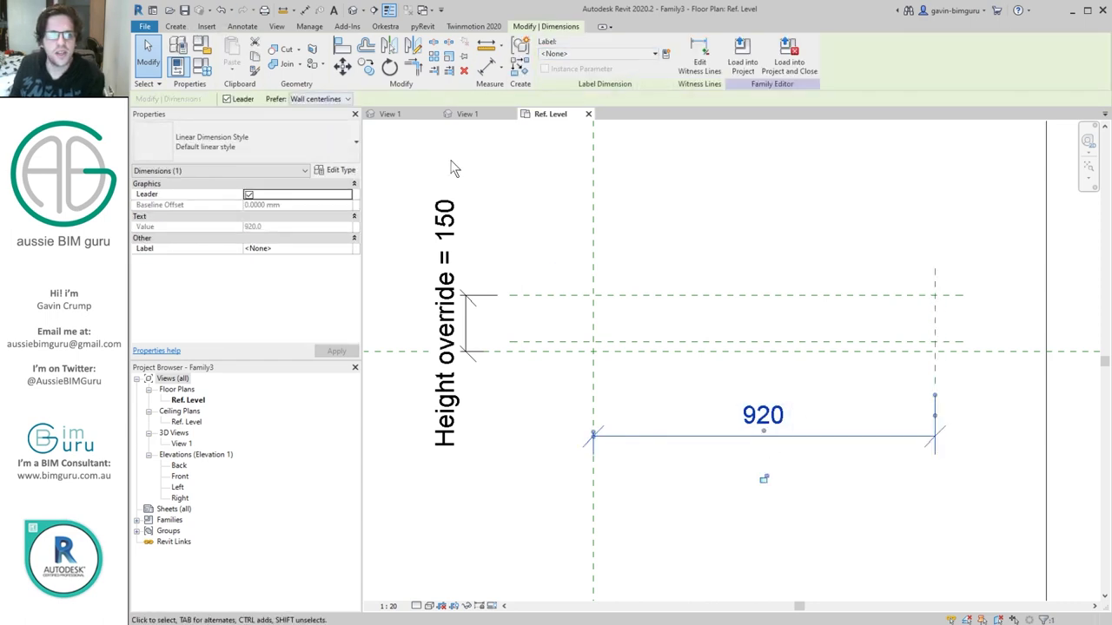
{"action": "left_click", "coordinate": [452, 168]}
{"action": "left_click", "coordinate": [202, 44]}
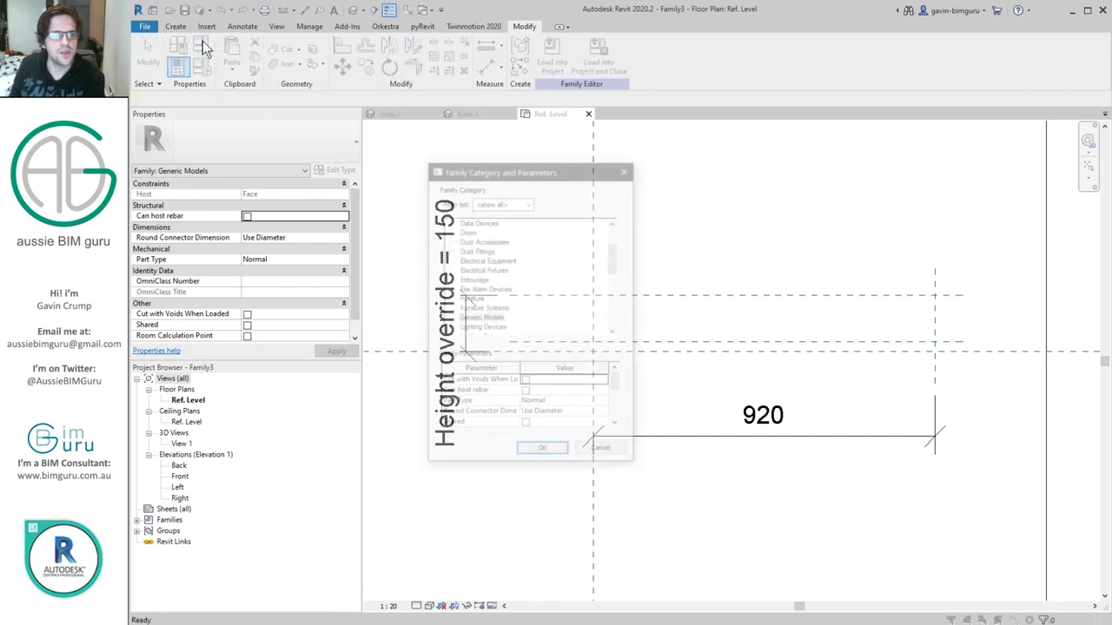
{"action": "left_click", "coordinate": [470, 231]}
{"action": "left_click", "coordinate": [543, 452]}
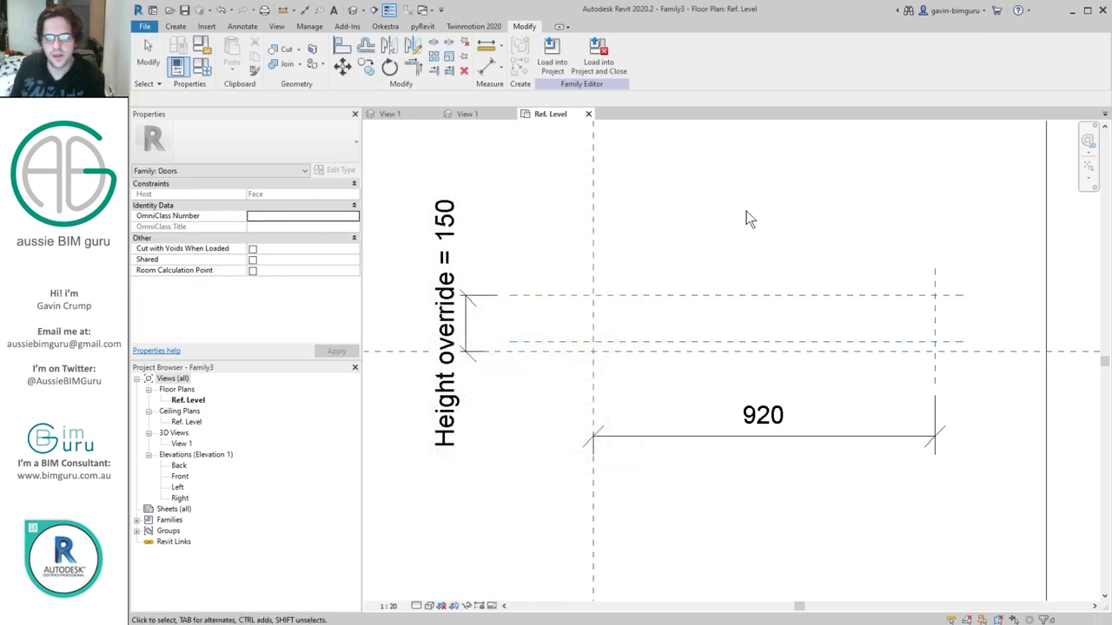
- Label the 920 mm dimension with the existing Width parameter
{"action": "left_click", "coordinate": [762, 427]}
{"action": "left_click", "coordinate": [598, 54]}
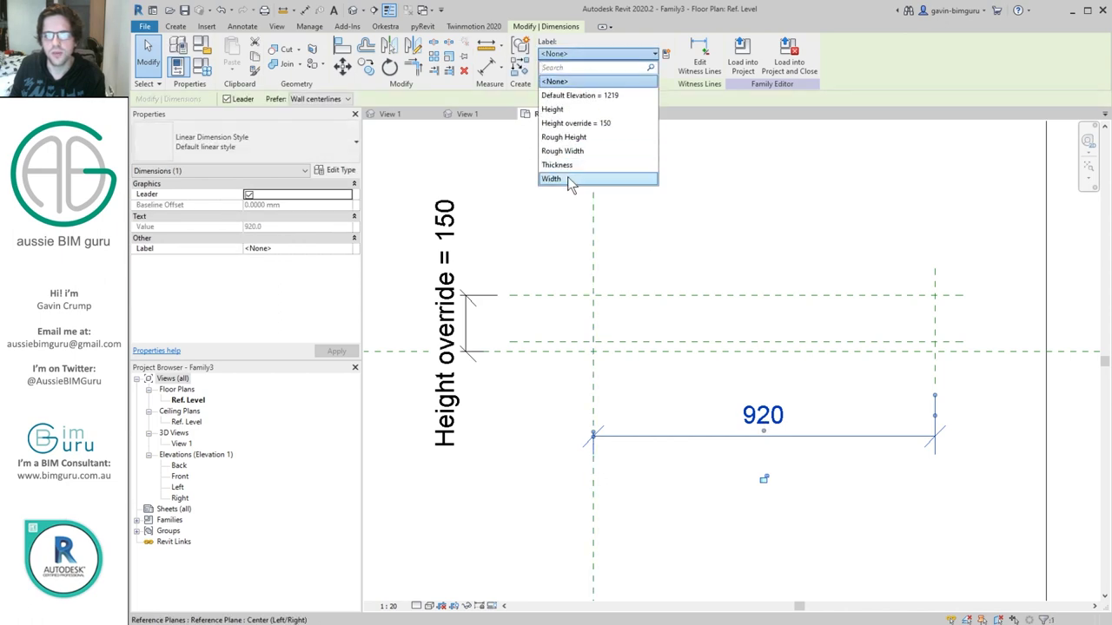
{"action": "left_click", "coordinate": [556, 179]}
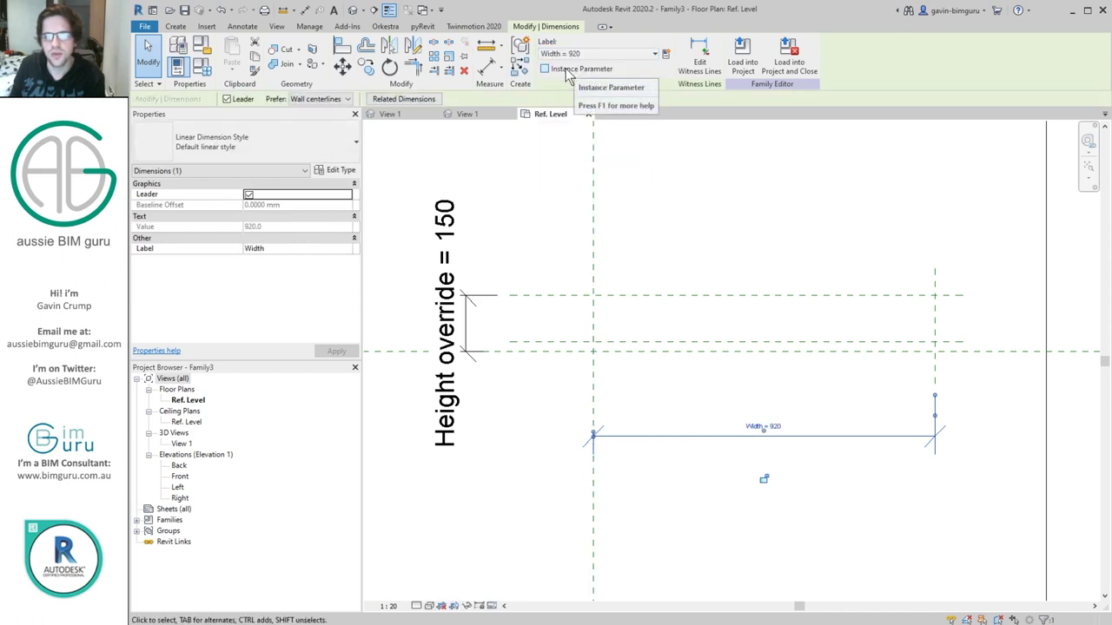
{"action": "left_click", "coordinate": [649, 218]}
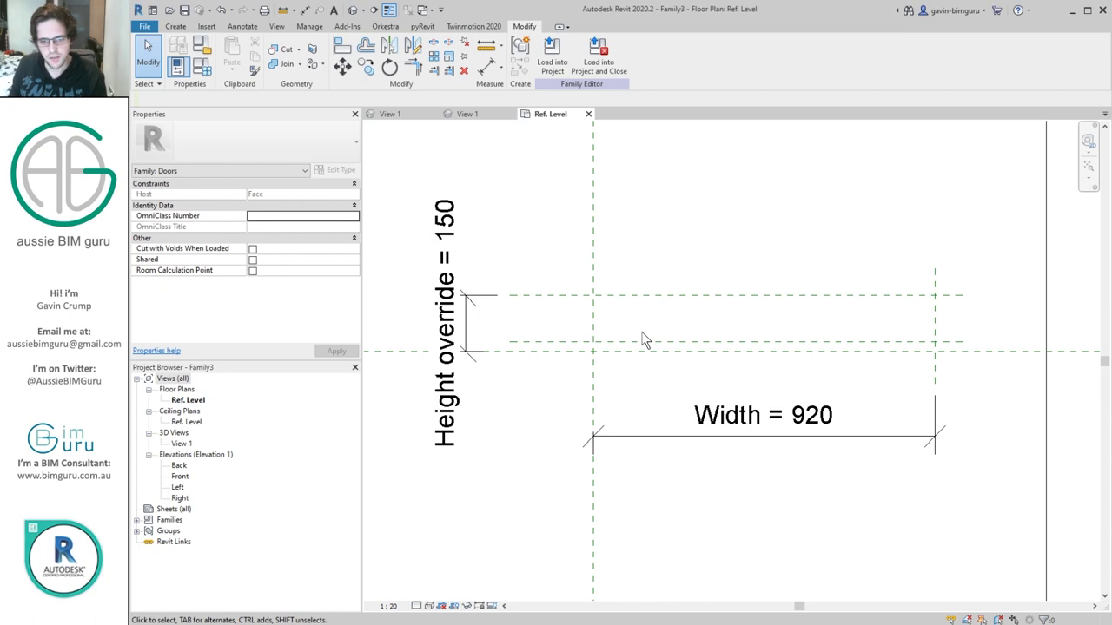
- Dimension the distance between the lower offset reference plane and the horizontal centre plane
{"action": "key", "text": "d"}
{"action": "key", "text": "i"}
{"action": "left_click", "coordinate": [645, 341]}
{"action": "left_click", "coordinate": [645, 351]}
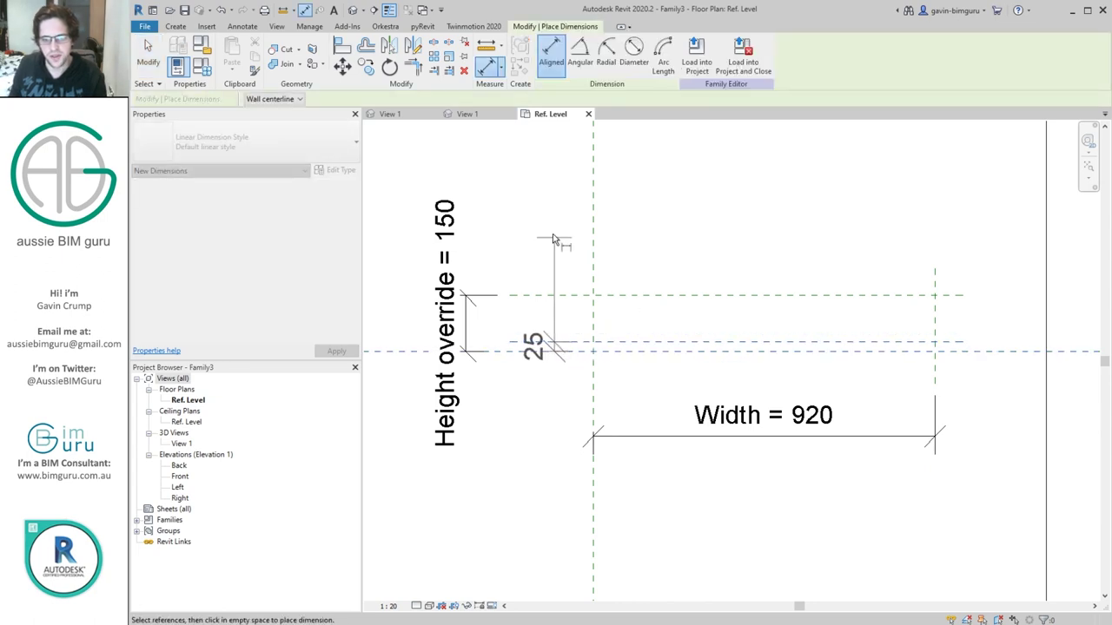
{"action": "left_click", "coordinate": [526, 341]}
{"action": "key", "text": "Escape"}
- Label the 25 mm dimension with a new instance family parameter named Undercut
{"action": "left_click", "coordinate": [665, 54]}
{"action": "type", "text": "Undercut"}
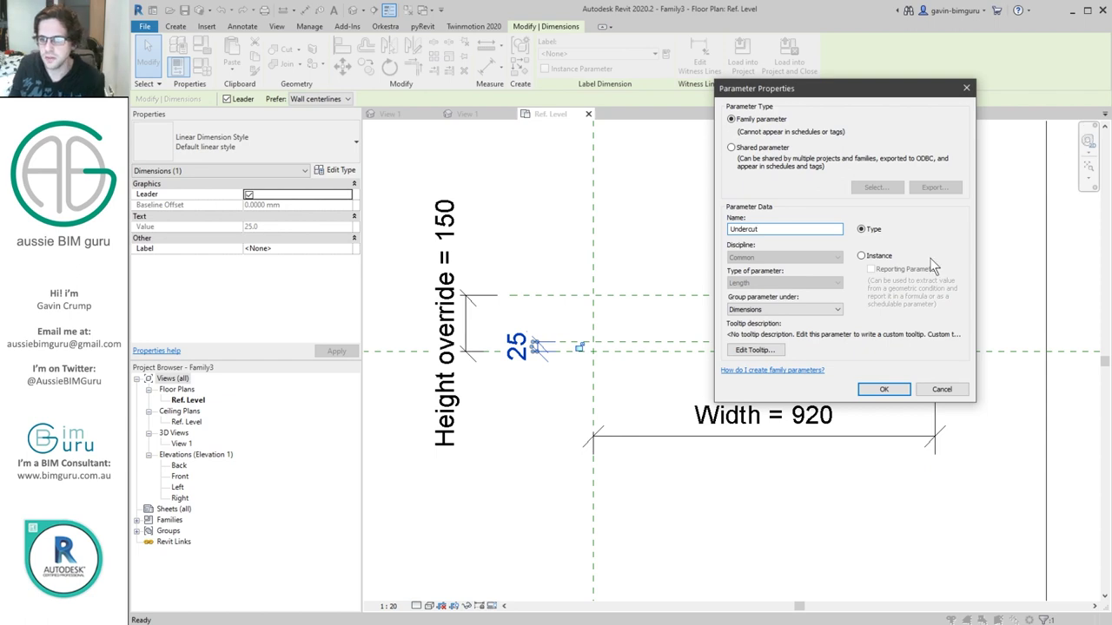
{"action": "left_click", "coordinate": [884, 388]}
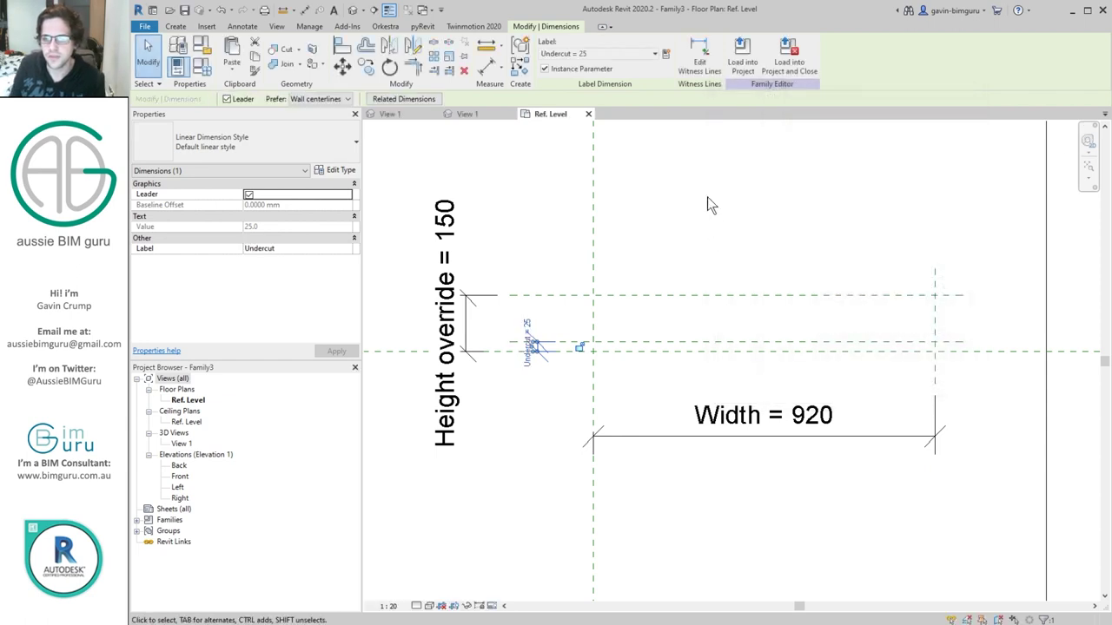
{"action": "left_click", "coordinate": [725, 193]}
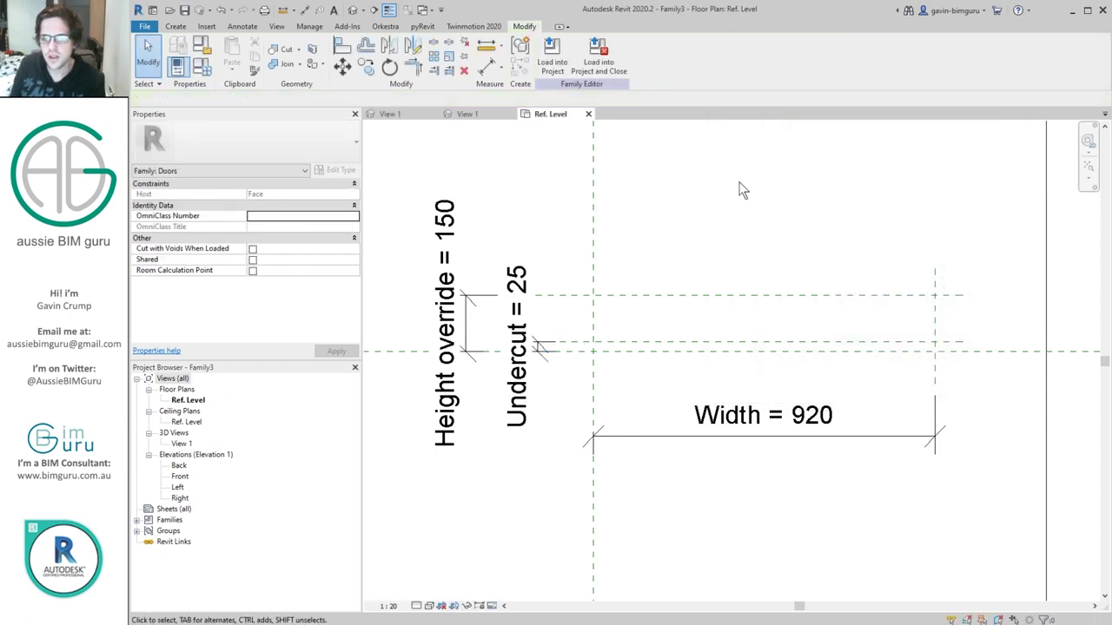
- Delete all drafting fill patterns from the family except the solid fill
{"action": "left_click", "coordinate": [309, 26]}
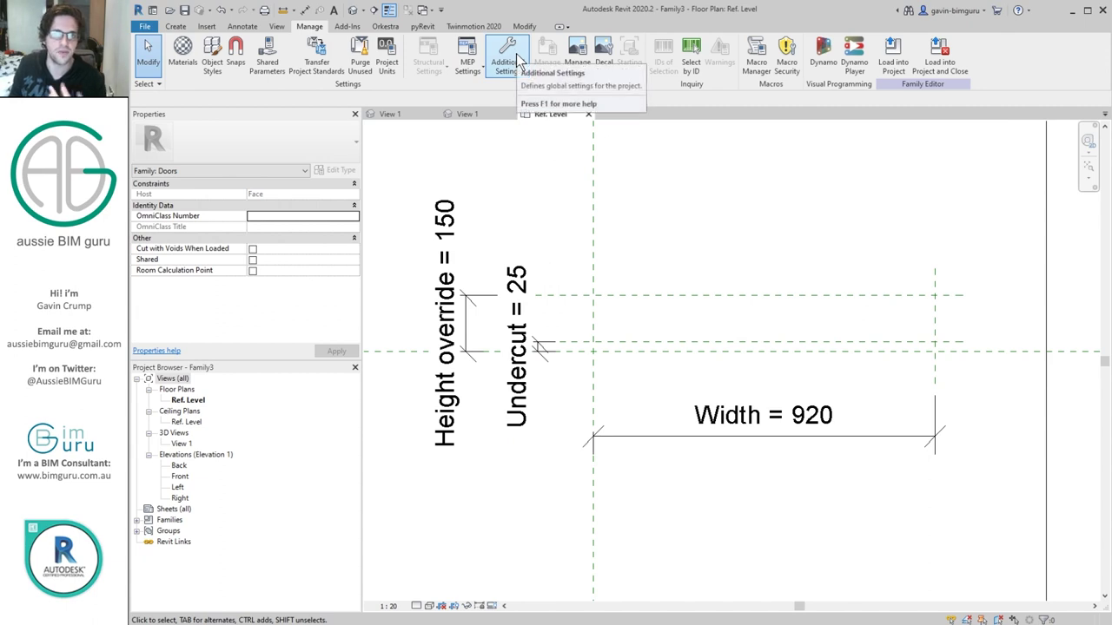
{"action": "left_click", "coordinate": [512, 62]}
{"action": "left_click", "coordinate": [537, 111]}
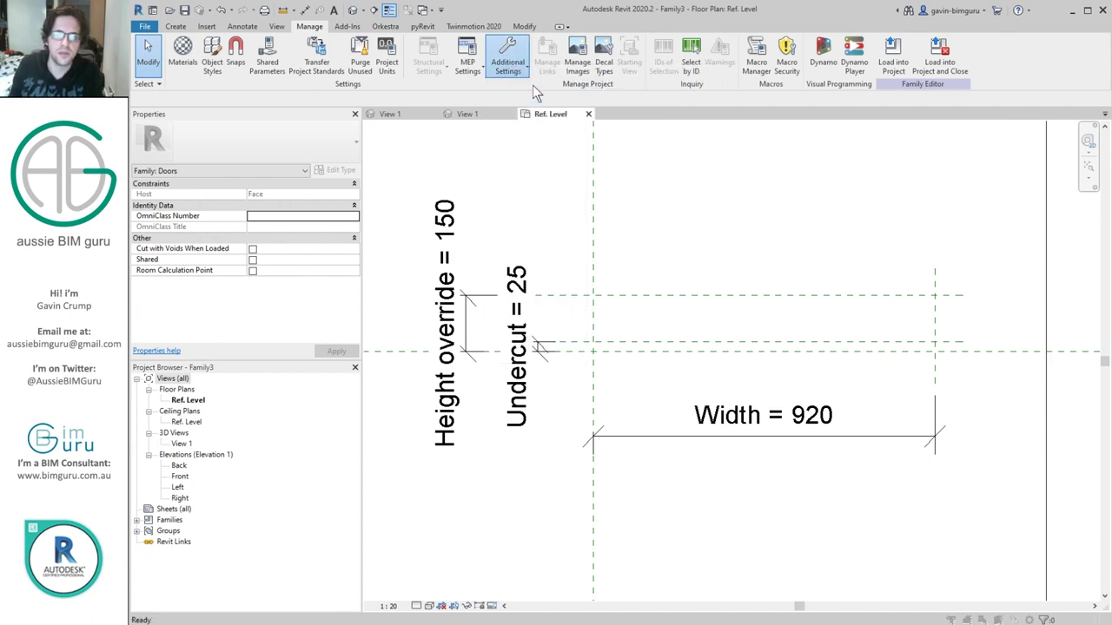
{"action": "left_click", "coordinate": [647, 234]}
{"action": "key", "text": "Delete"}
{"action": "key", "text": "Return"}
{"action": "key", "text": "Delete"}
{"action": "key", "text": "Return"}
{"action": "key", "text": "Delete"}
{"action": "key", "text": "Return"}
{"action": "key", "text": "Delete"}
{"action": "key", "text": "Return"}
{"action": "key", "text": "Delete"}
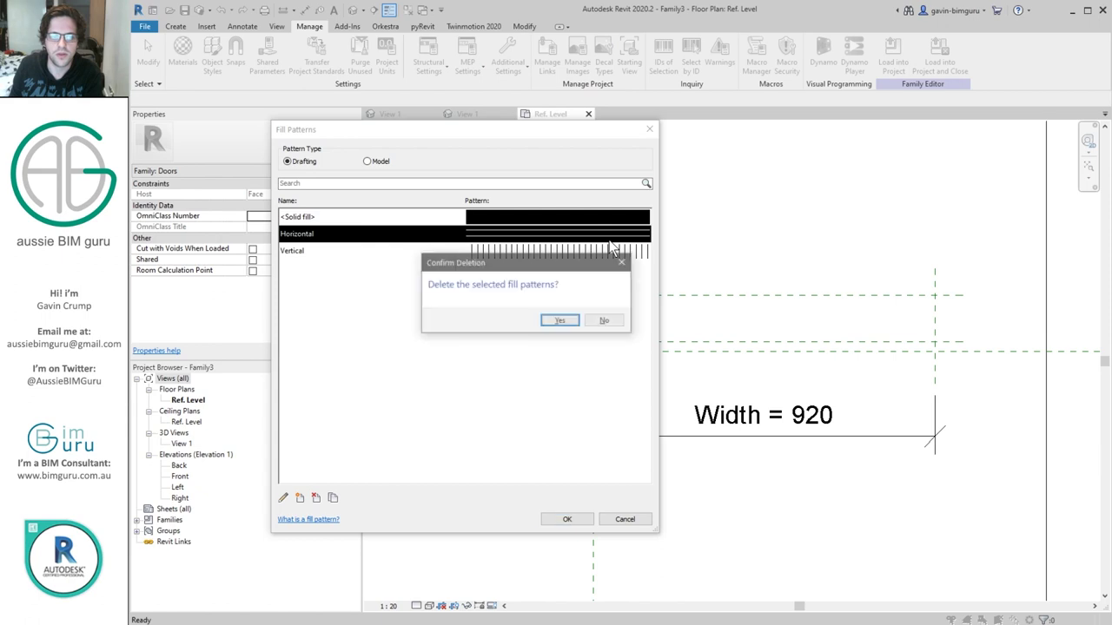
{"action": "key", "text": "Return"}
{"action": "key", "text": "Delete"}
{"action": "key", "text": "Return"}
{"action": "key", "text": "Return"}
- Delete every line pattern from the family
{"action": "left_click", "coordinate": [508, 63]}
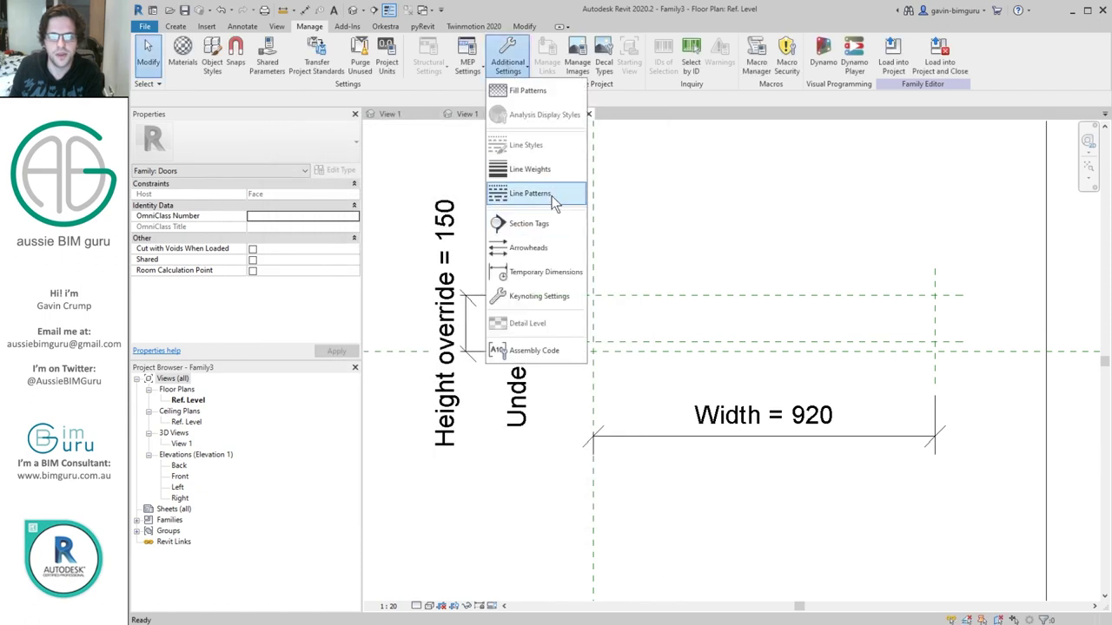
{"action": "left_click", "coordinate": [539, 191]}
{"action": "left_click", "coordinate": [986, 215]}
{"action": "key", "text": "Return"}
{"action": "key", "text": "Delete"}
{"action": "key", "text": "Return"}
{"action": "key", "text": "Delete"}
{"action": "key", "text": "Return"}
{"action": "key", "text": "Delete"}
{"action": "key", "text": "Return"}
{"action": "key", "text": "Delete"}
{"action": "key", "text": "Return"}
{"action": "key", "text": "Delete"}
{"action": "key", "text": "Return"}
{"action": "key", "text": "Delete"}
{"action": "key", "text": "Return"}
{"action": "key", "text": "Delete"}
{"action": "key", "text": "Return"}
{"action": "key", "text": "Delete"}
{"action": "key", "text": "Return"}
{"action": "key", "text": "Delete"}
{"action": "key", "text": "Return"}
{"action": "key", "text": "Delete"}
{"action": "key", "text": "Return"}
{"action": "key", "text": "Delete"}
{"action": "key", "text": "Return"}
{"action": "key", "text": "Delete"}
{"action": "key", "text": "Return"}
{"action": "key", "text": "Delete"}
{"action": "key", "text": "Return"}
{"action": "left_click", "coordinate": [866, 457]}
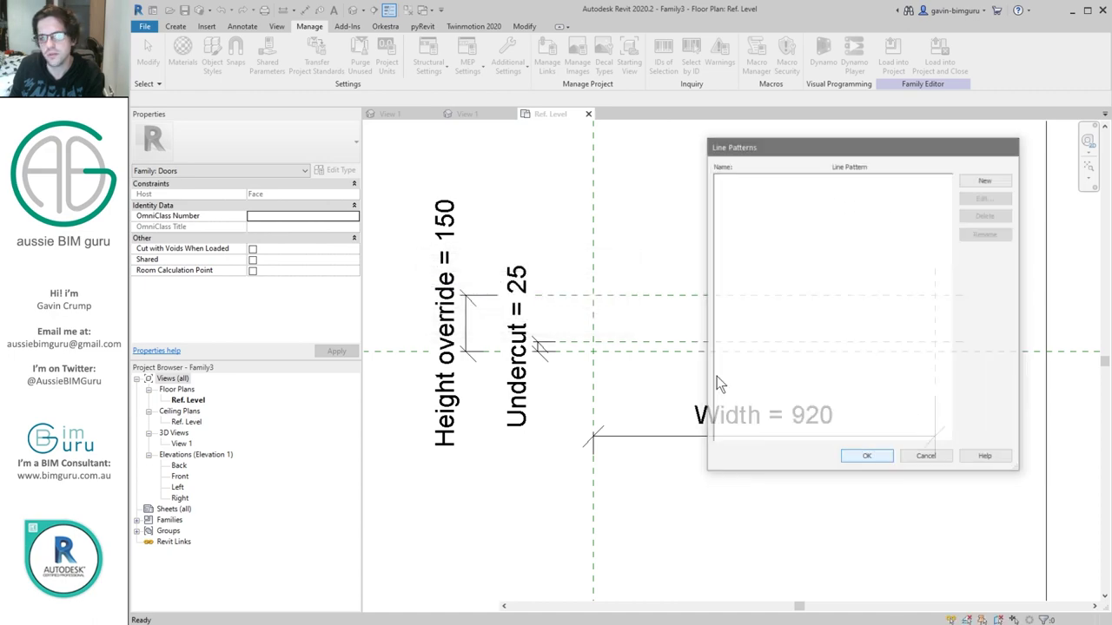
- Delete all materials from the family
{"action": "left_click", "coordinate": [178, 69]}
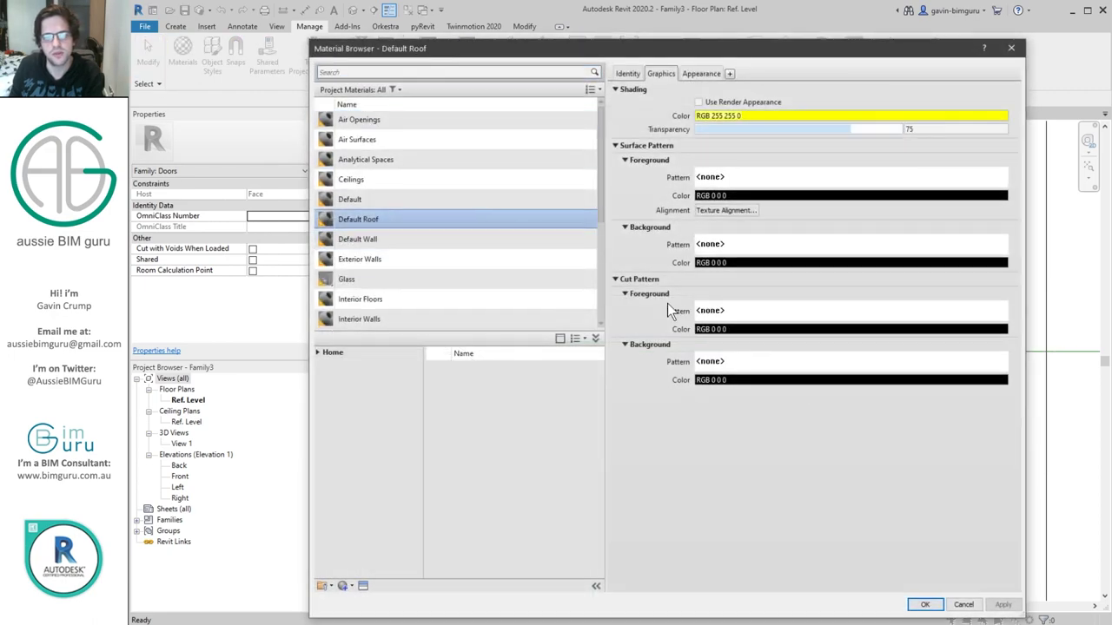
{"action": "key", "text": "Delete"}
{"action": "key", "text": "Return"}
{"action": "key", "text": "Delete"}
{"action": "key", "text": "Return"}
{"action": "key", "text": "Delete"}
{"action": "key", "text": "Return"}
{"action": "key", "text": "Delete"}
{"action": "key", "text": "Return"}
{"action": "key", "text": "Delete"}
{"action": "key", "text": "Return"}
{"action": "key", "text": "Delete"}
{"action": "key", "text": "Return"}
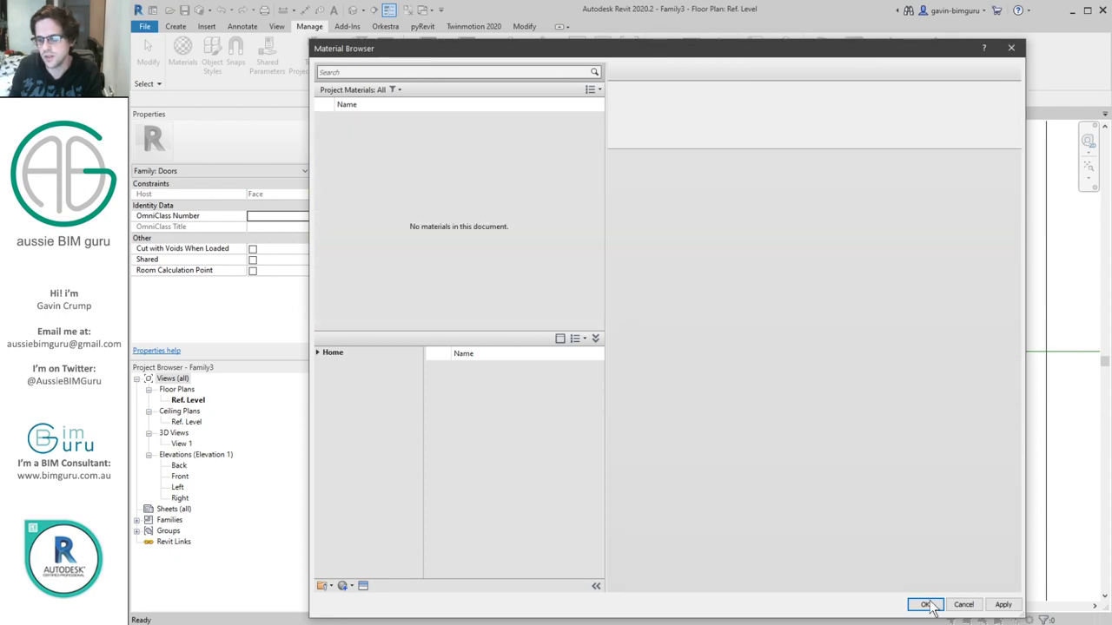
{"action": "left_click", "coordinate": [925, 605]}
- Purge all unused items from the family three times in a row
{"action": "left_click", "coordinate": [360, 54]}
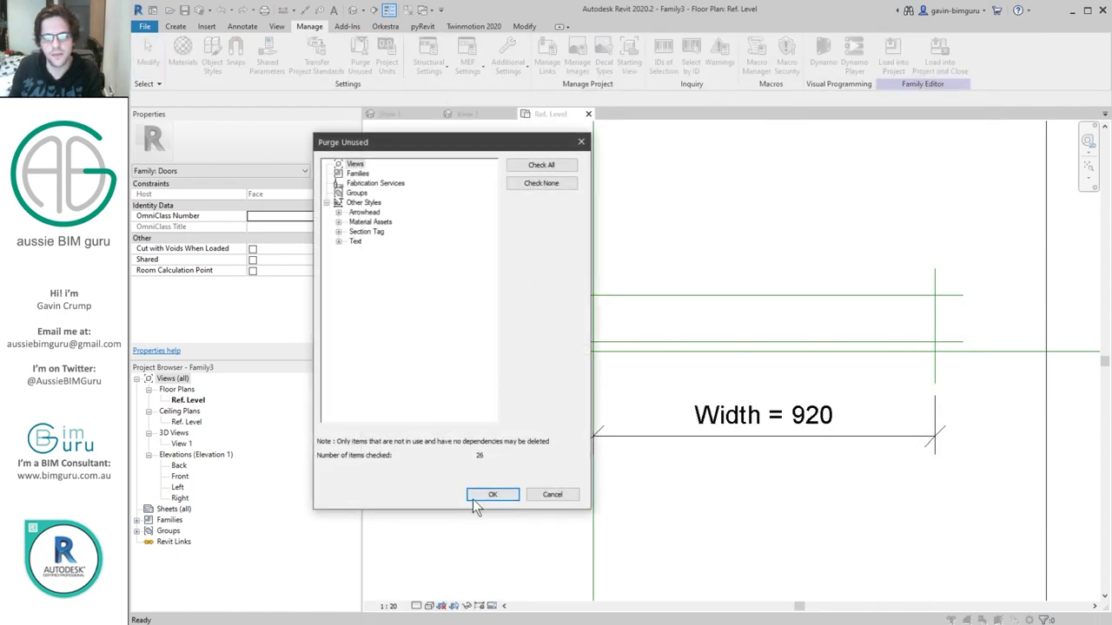
{"action": "left_click", "coordinate": [492, 494]}
{"action": "left_click", "coordinate": [360, 54]}
{"action": "left_click", "coordinate": [492, 494]}
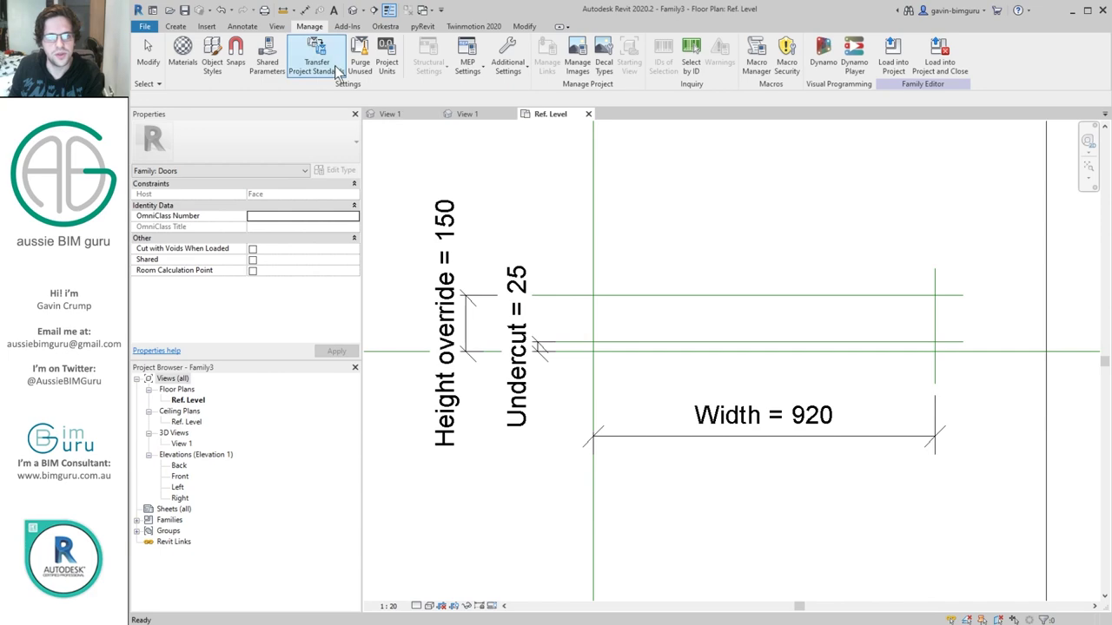
{"action": "left_click", "coordinate": [360, 54]}
{"action": "left_click", "coordinate": [493, 494]}
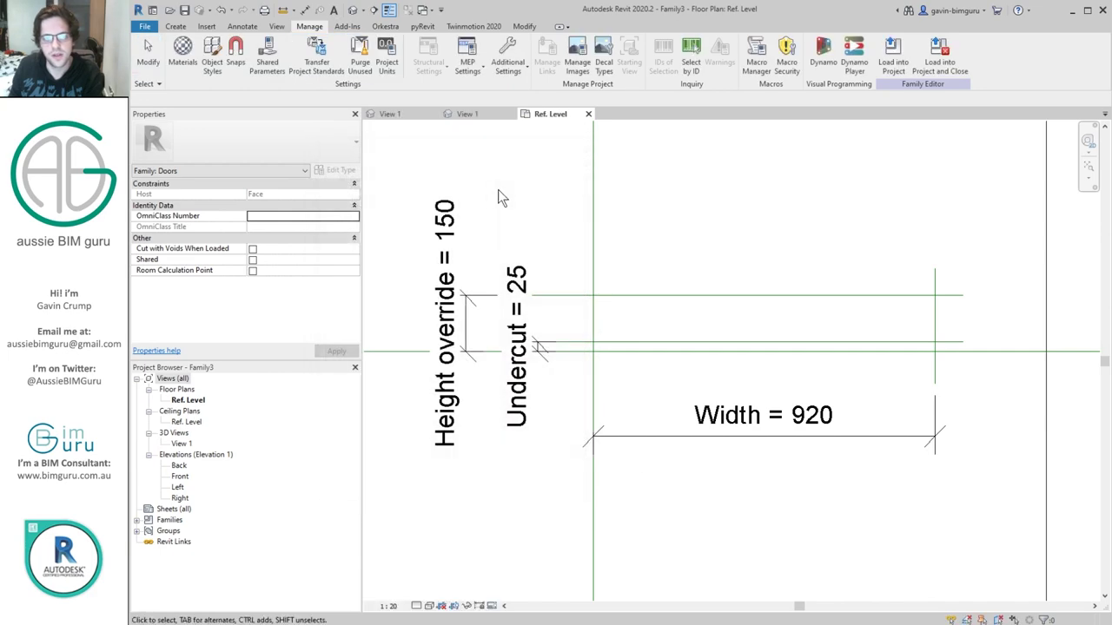
- Add a new Doors subcategory named Protection in the object styles
{"action": "left_click", "coordinate": [211, 57]}
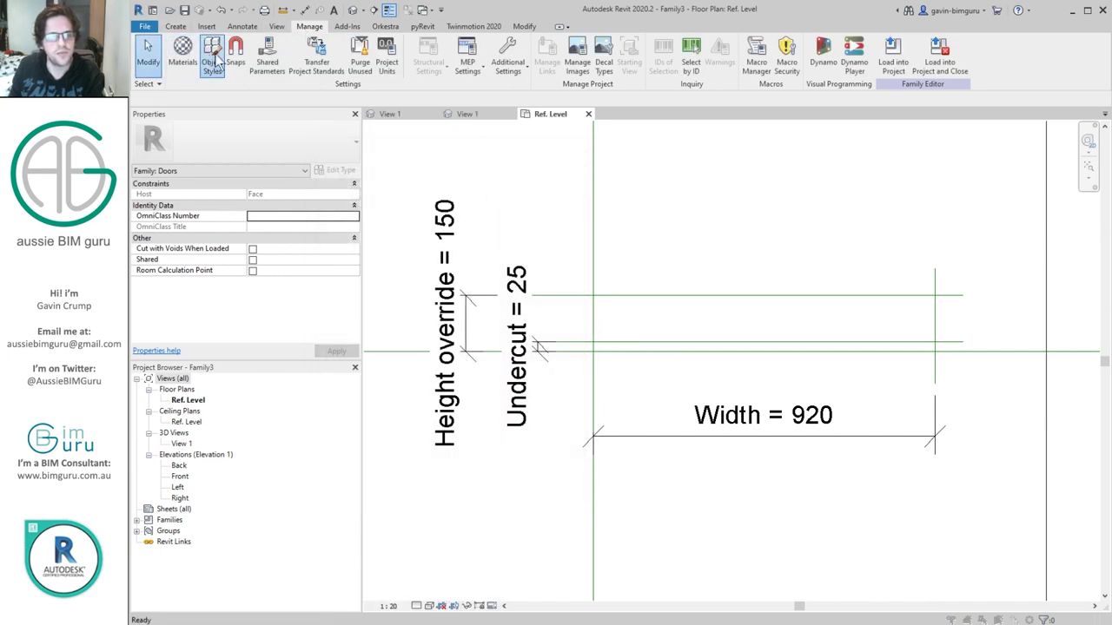
{"action": "left_click", "coordinate": [261, 122]}
{"action": "left_click", "coordinate": [770, 571]}
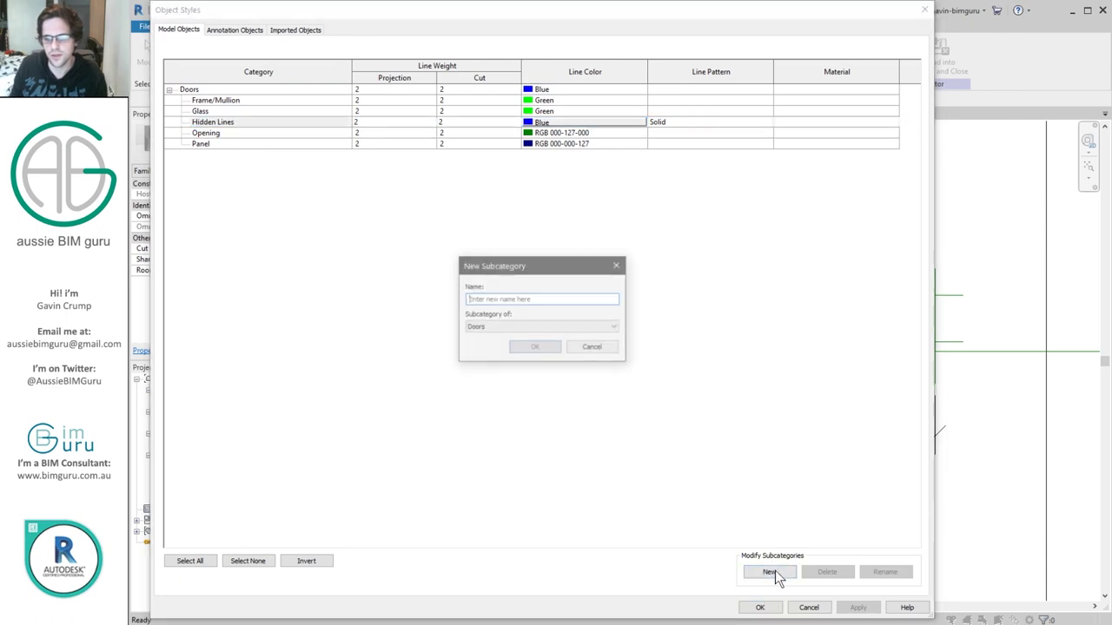
{"action": "type", "text": "Protectio"}
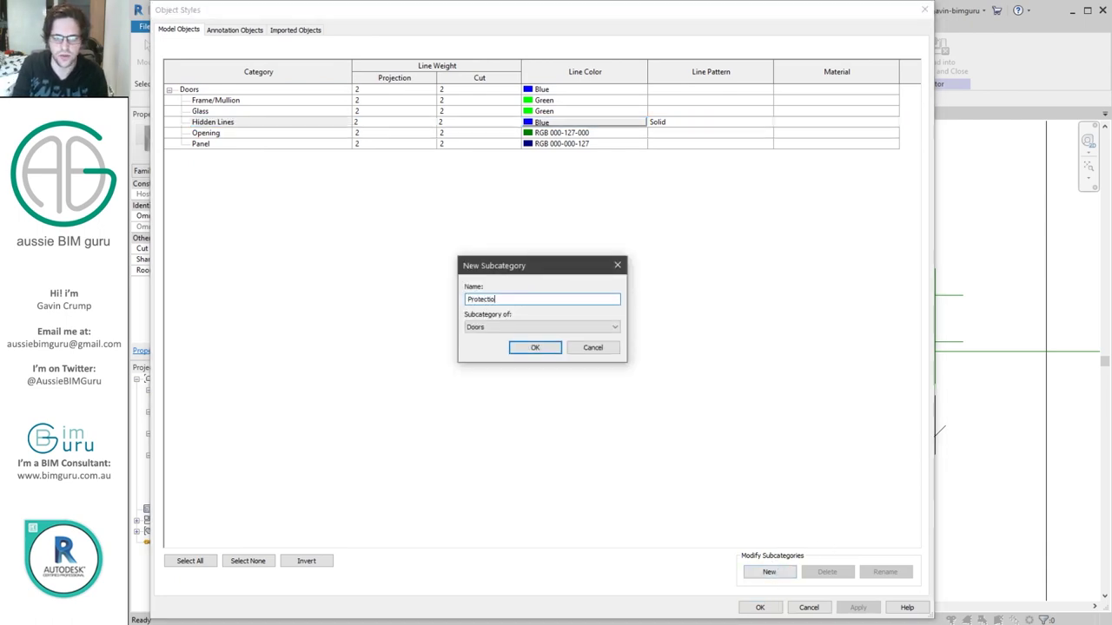
{"action": "type", "text": "n"}
{"action": "key", "text": "Return"}
{"action": "left_click", "coordinate": [756, 607]}
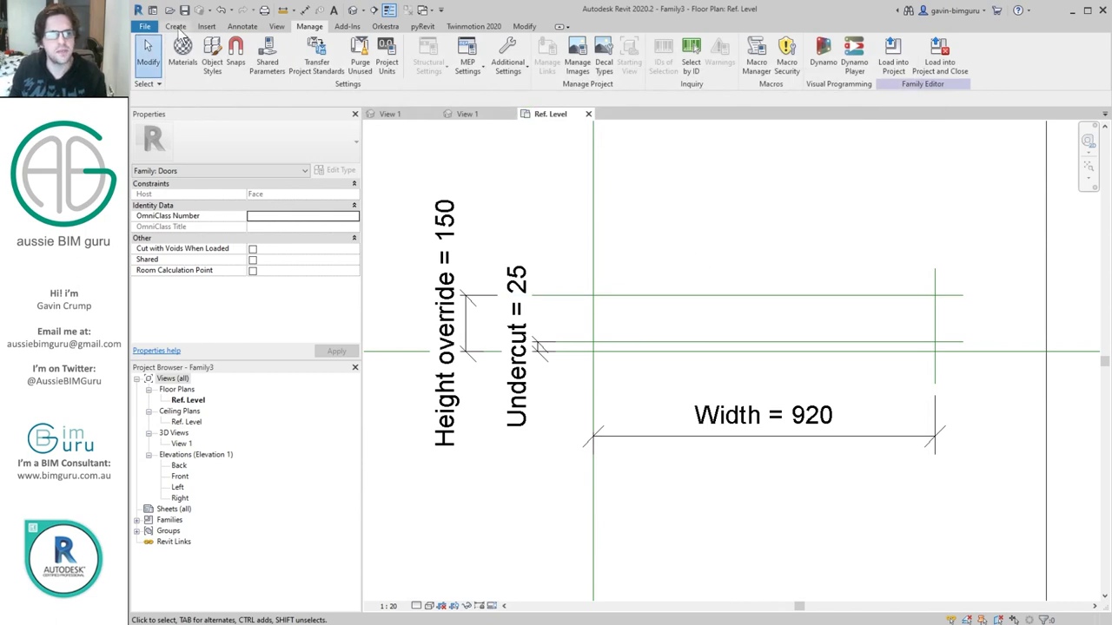
- Start an extrusion and create sketch lines locked to the vertical centre plane, outer vertical plane and two offset horizontal planes
{"action": "left_click", "coordinate": [176, 26]}
{"action": "left_click", "coordinate": [234, 54]}
{"action": "left_click", "coordinate": [597, 69]}
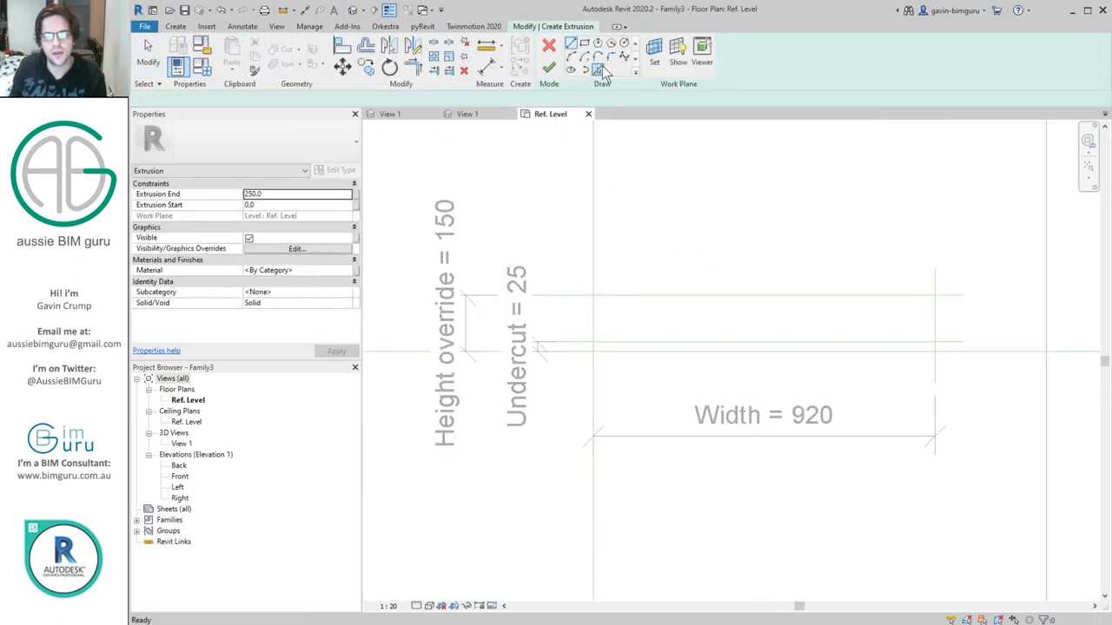
{"action": "left_click", "coordinate": [571, 296]}
{"action": "left_click", "coordinate": [937, 274]}
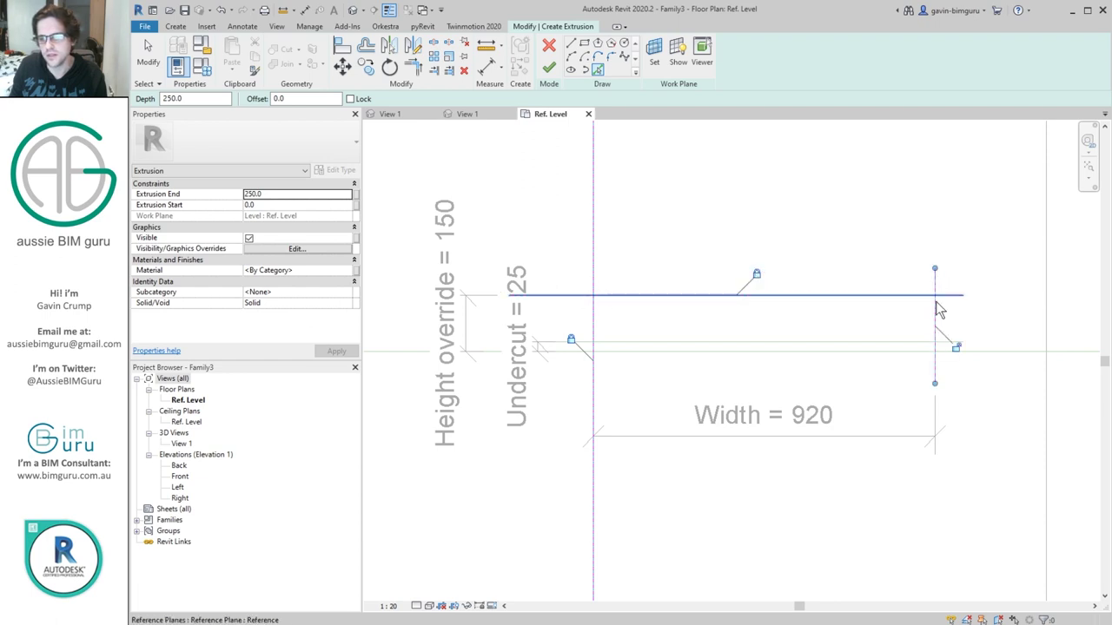
{"action": "left_click", "coordinate": [877, 343]}
{"action": "left_click", "coordinate": [593, 345]}
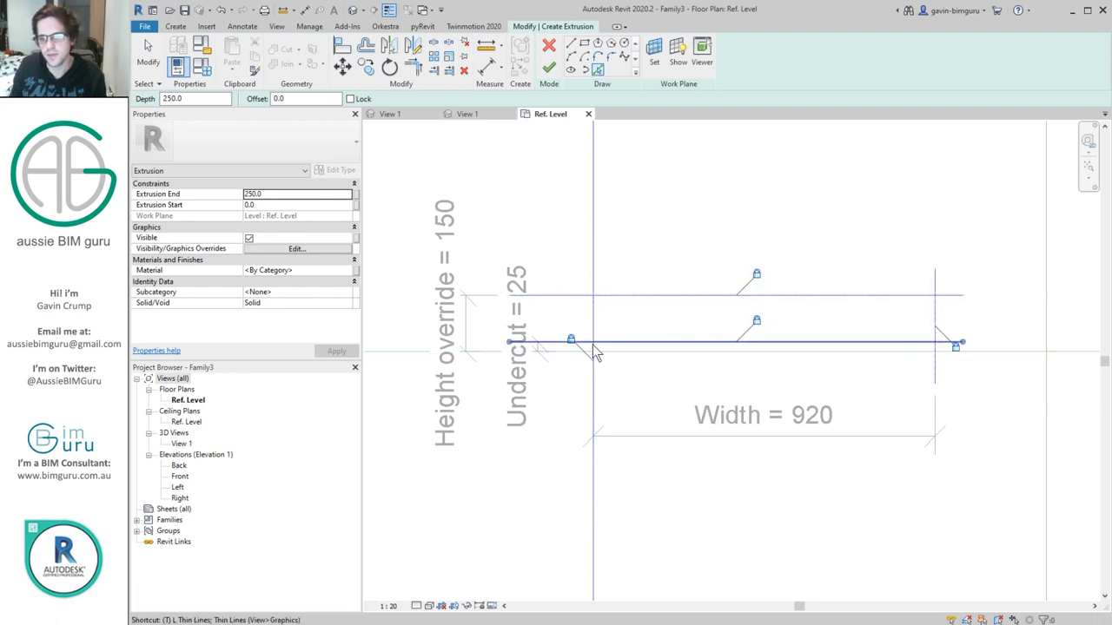
- Trim the four sketch lines to a closed rectangle between the reference planes and finish the extrusion
{"action": "key", "text": "t"}
{"action": "key", "text": "r"}
{"action": "left_click", "coordinate": [596, 325]}
{"action": "left_click", "coordinate": [607, 341]}
{"action": "left_click", "coordinate": [599, 317]}
{"action": "left_click", "coordinate": [606, 296]}
{"action": "left_click", "coordinate": [847, 297]}
{"action": "left_click", "coordinate": [934, 314]}
{"action": "left_click", "coordinate": [854, 341]}
{"action": "left_click", "coordinate": [934, 326]}
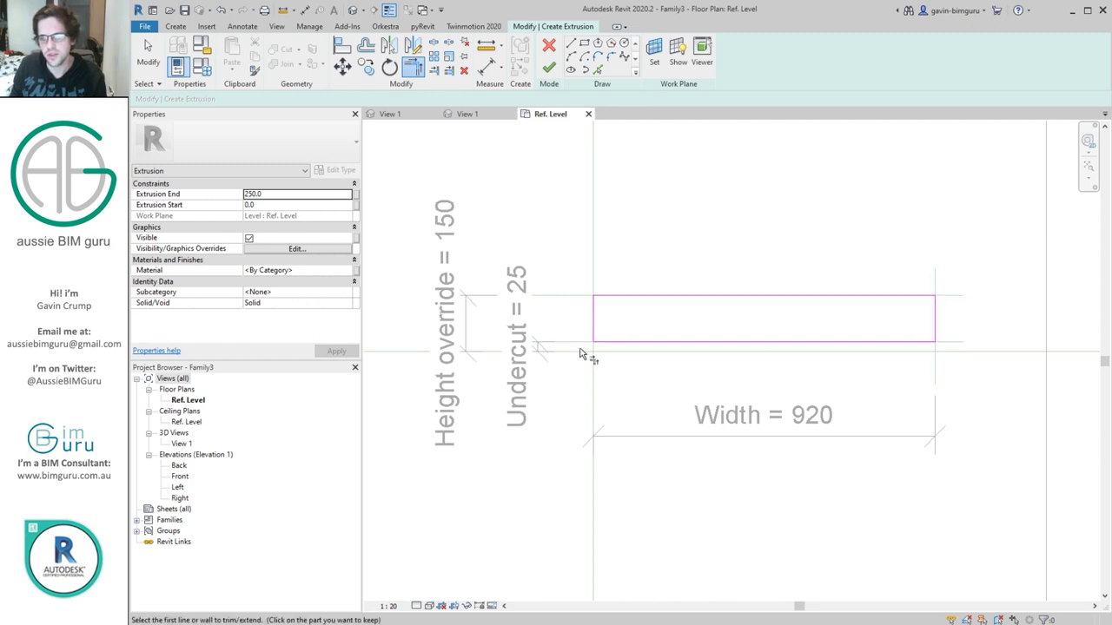
{"action": "left_click", "coordinate": [547, 70]}
- Assign the extrusion to the Protection subcategory
{"action": "left_click", "coordinate": [346, 293]}
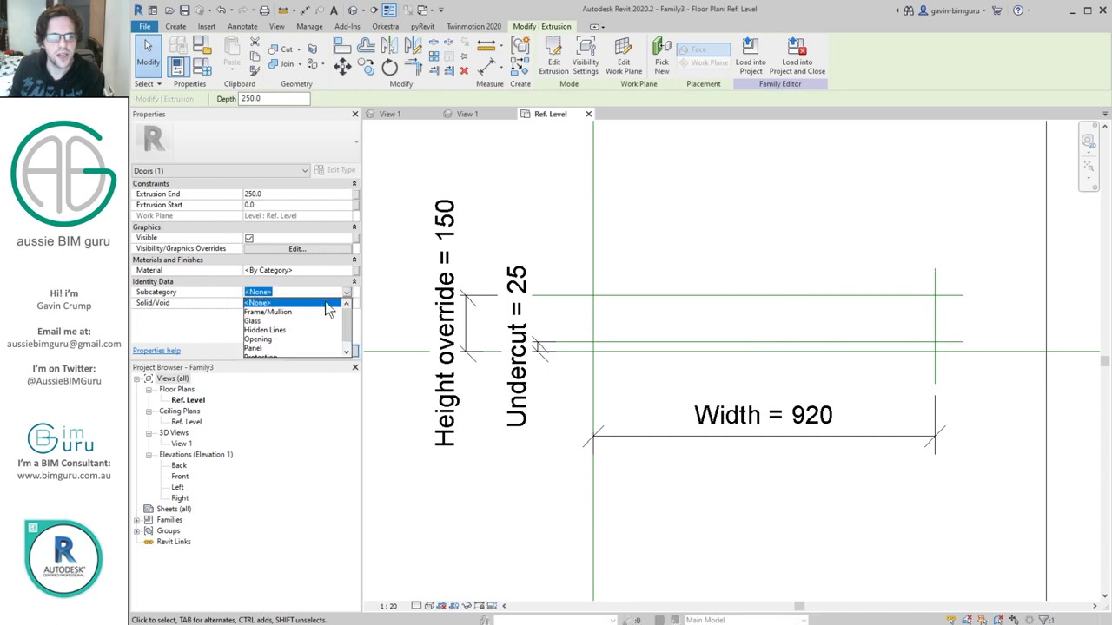
{"action": "scroll", "coordinate": [278, 347], "scroll_direction": "down", "scroll_amount": 1}
{"action": "left_click", "coordinate": [270, 352]}
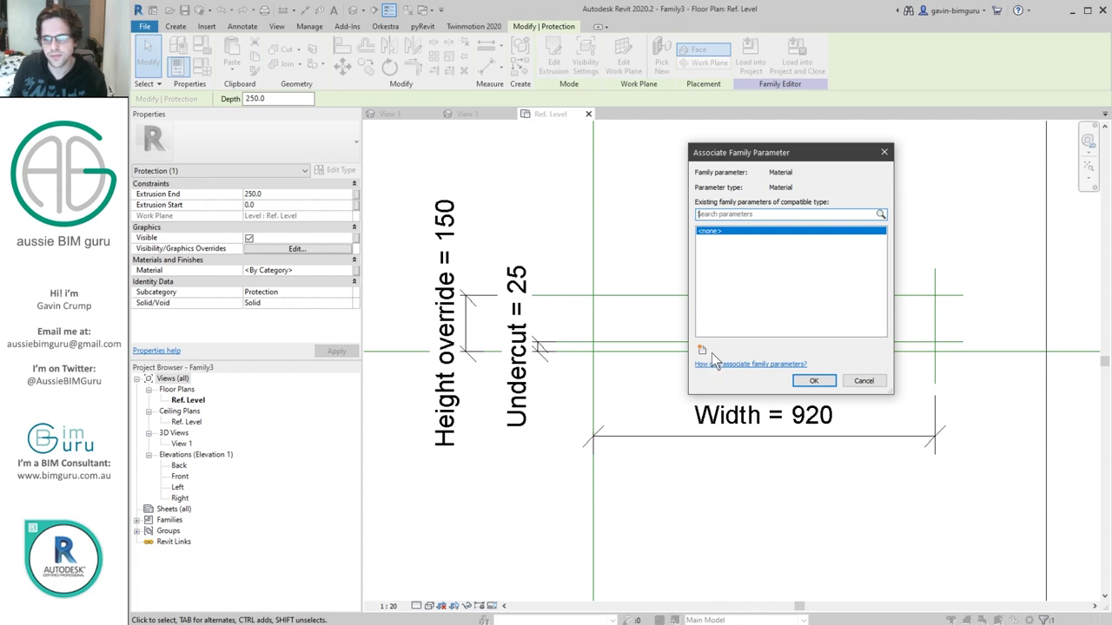
- Associate the extrusion's material with a new instance family parameter named Protection finish
{"action": "left_click", "coordinate": [704, 350]}
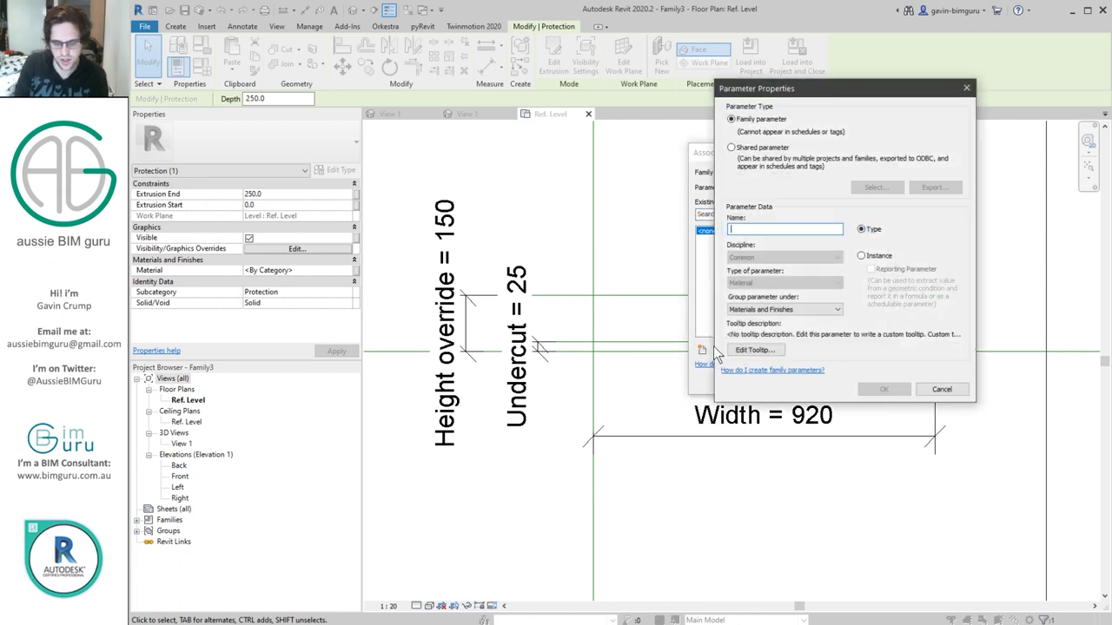
{"action": "type", "text": "Protection finish"}
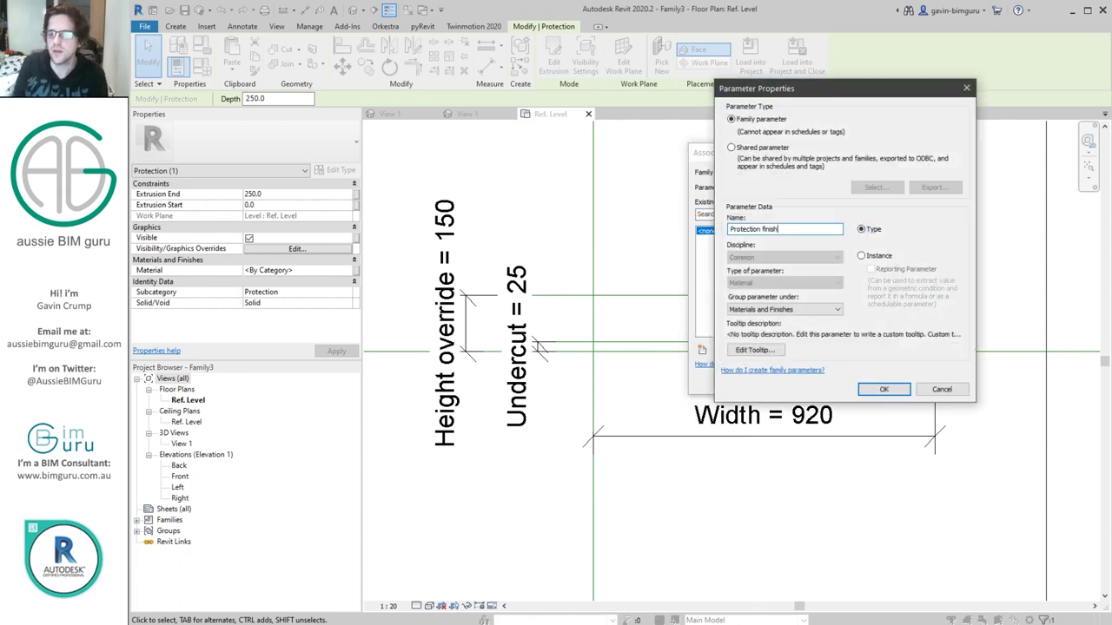
{"action": "left_click", "coordinate": [874, 255]}
{"action": "left_click", "coordinate": [883, 389]}
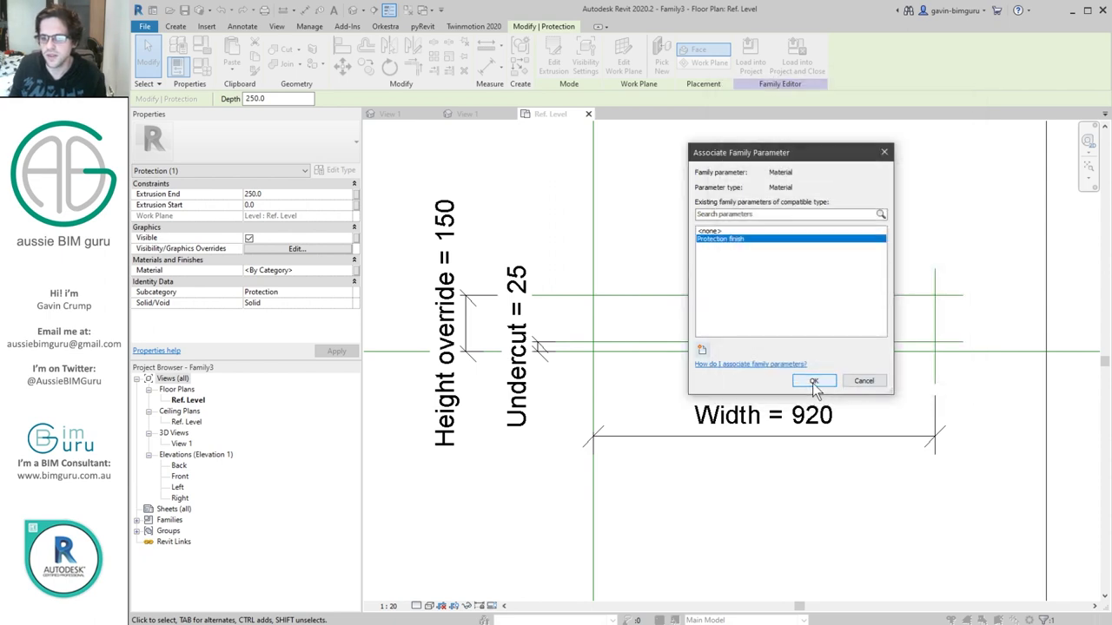
{"action": "left_click", "coordinate": [807, 379]}
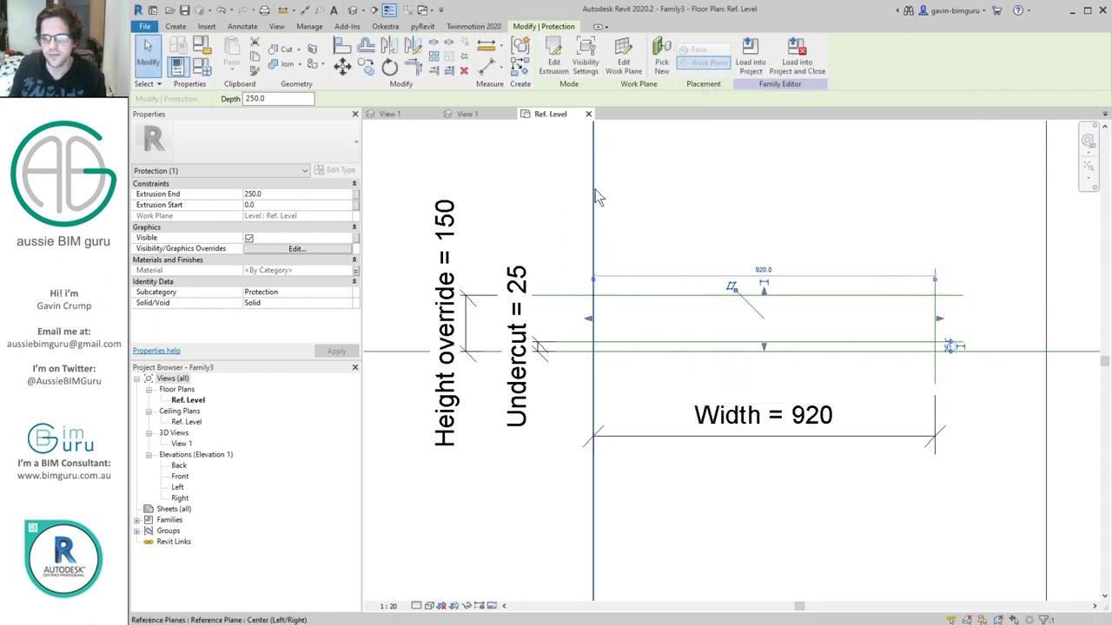
- Set the protection plate's extrusion end to 2 and associate it with the Thickness family parameter
{"action": "left_click", "coordinate": [292, 193]}
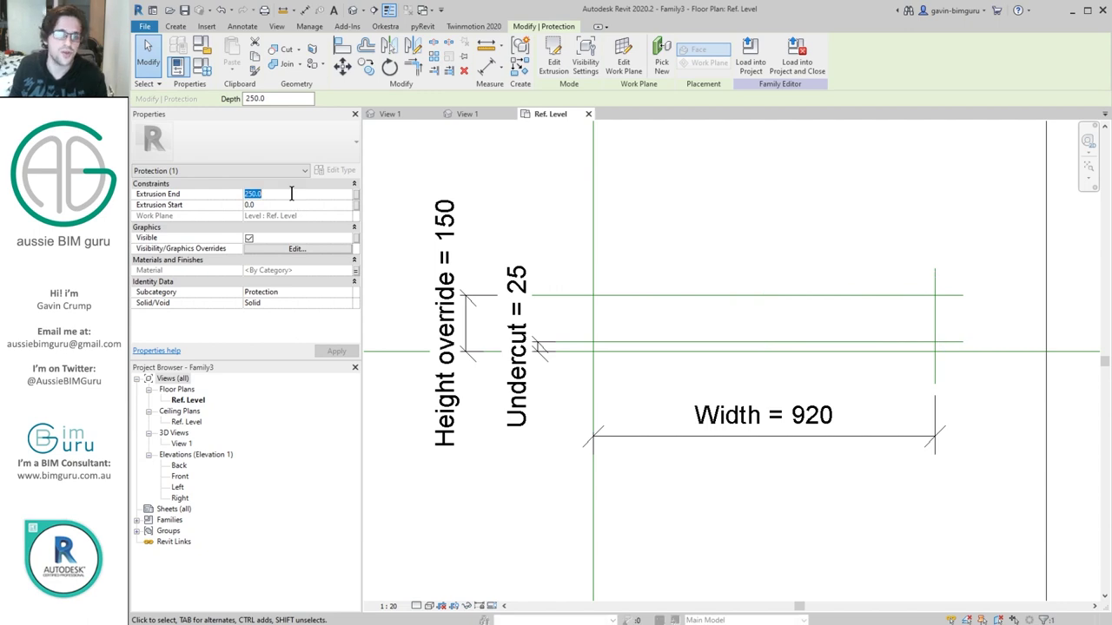
{"action": "type", "text": "2"}
{"action": "key", "text": "Return"}
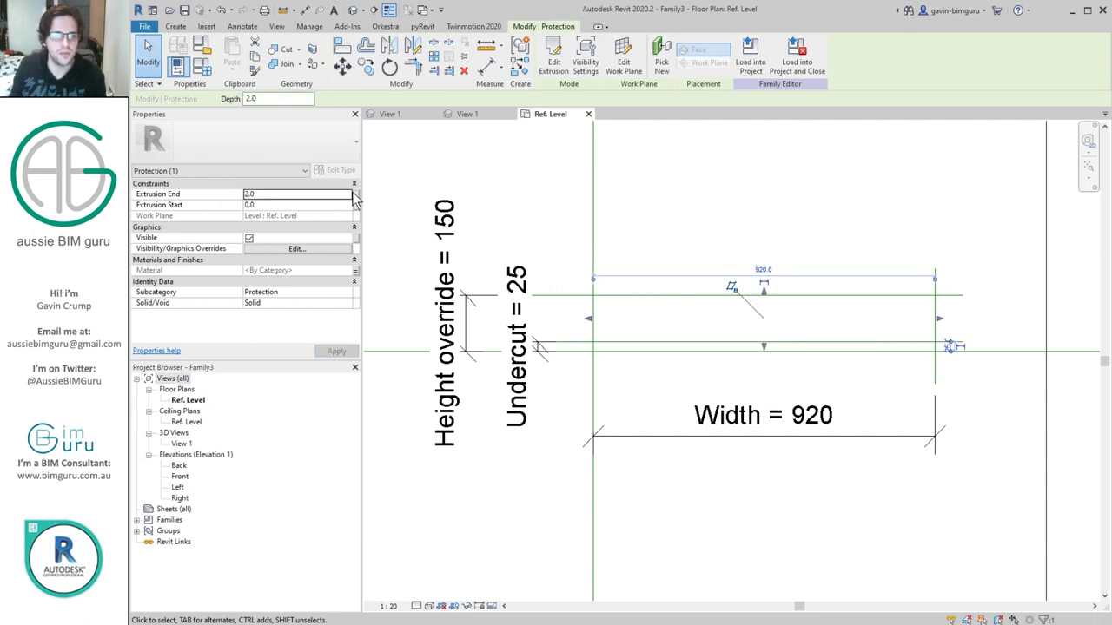
{"action": "left_click", "coordinate": [354, 193]}
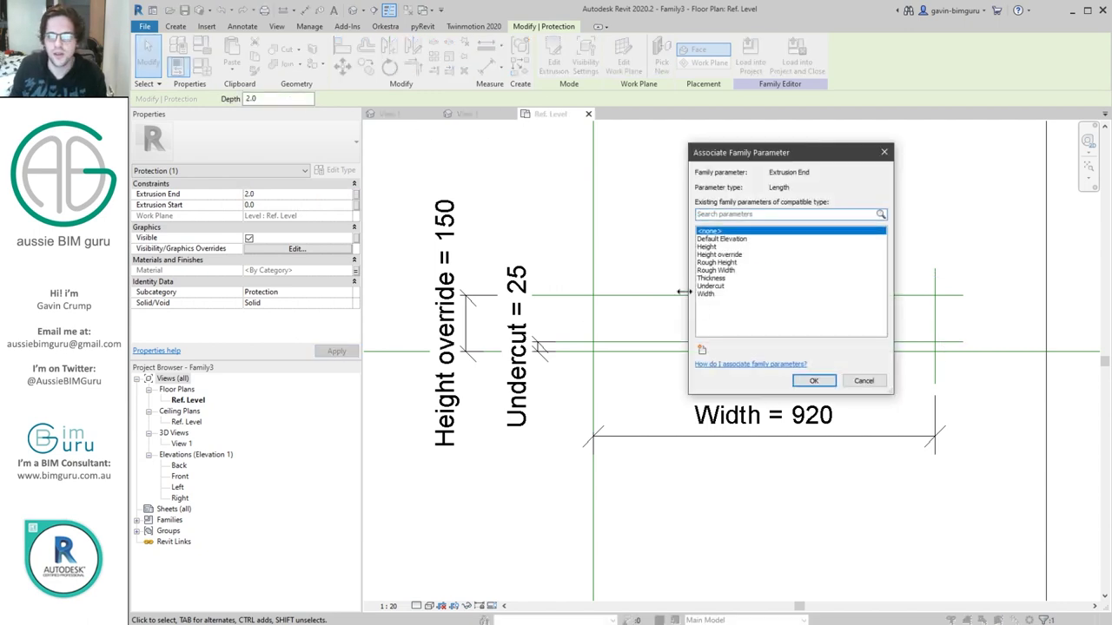
{"action": "left_click", "coordinate": [741, 278]}
{"action": "left_click", "coordinate": [815, 381]}
{"action": "key", "text": "Escape"}
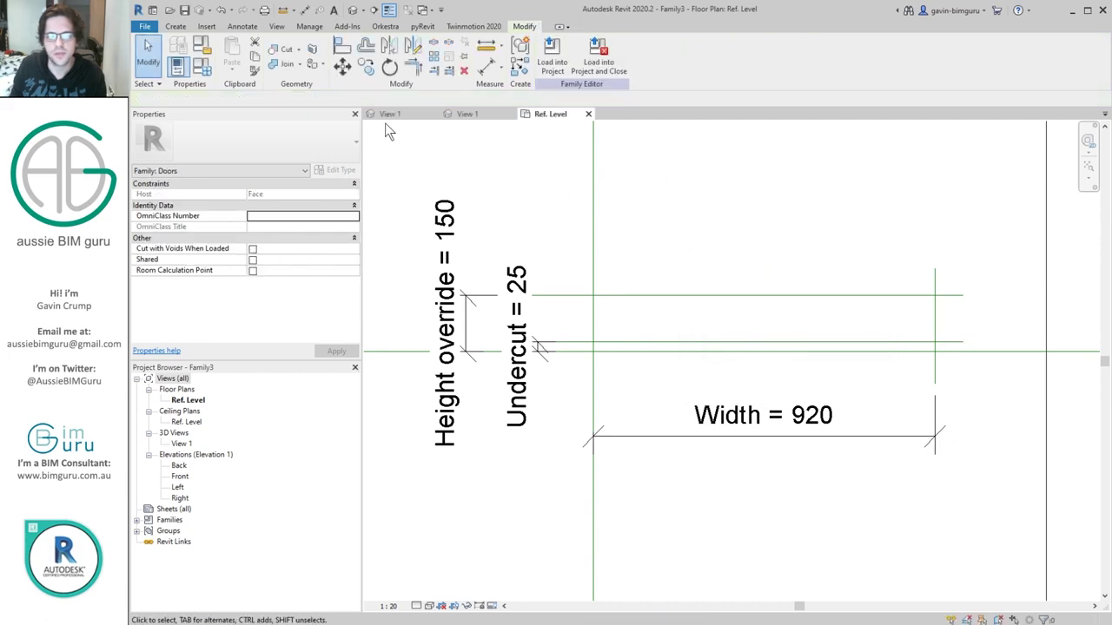
- Label the Height override dimension with the Height parameter to give Height a value, and relabel the dimension as Height override
{"action": "left_click", "coordinate": [203, 70]}
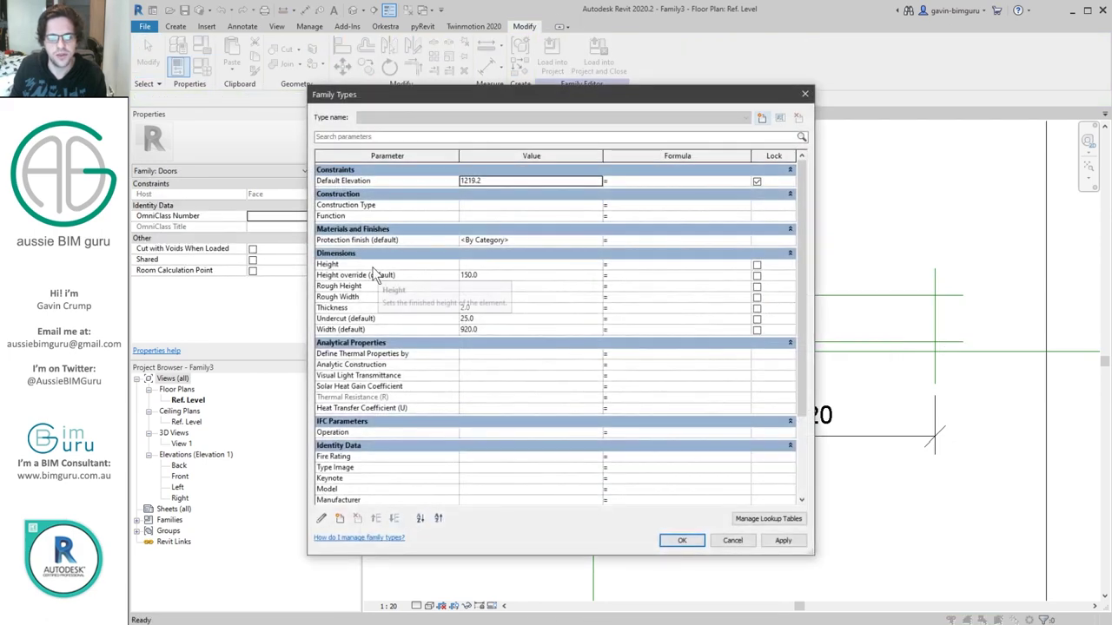
{"action": "left_click", "coordinate": [388, 266]}
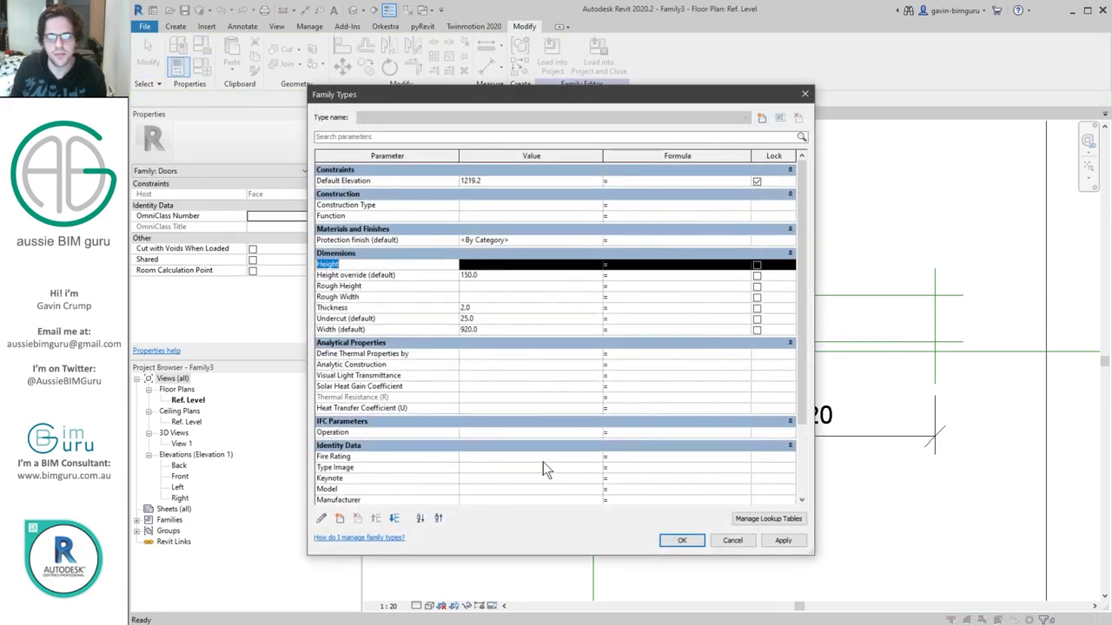
{"action": "left_click", "coordinate": [406, 275]}
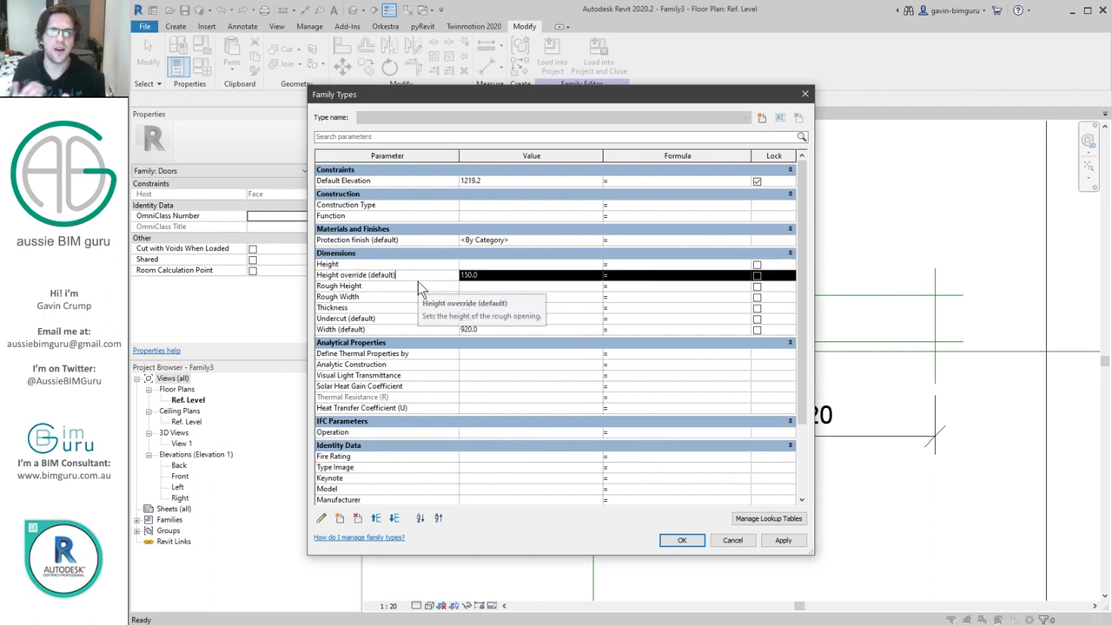
{"action": "left_click", "coordinate": [676, 541]}
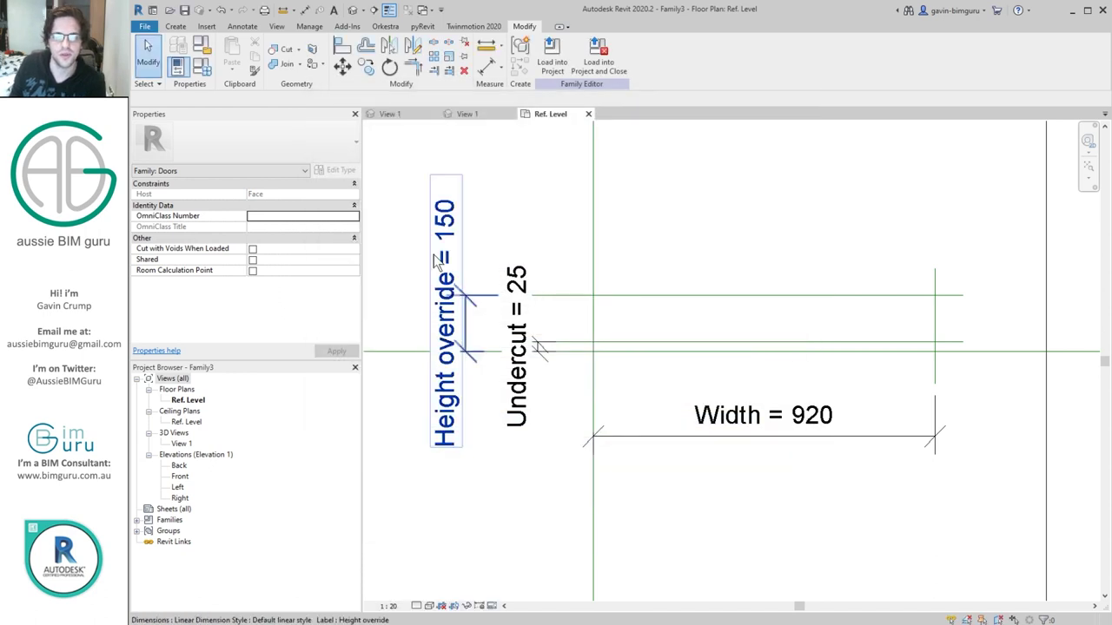
{"action": "left_click", "coordinate": [446, 287]}
{"action": "left_click", "coordinate": [619, 54]}
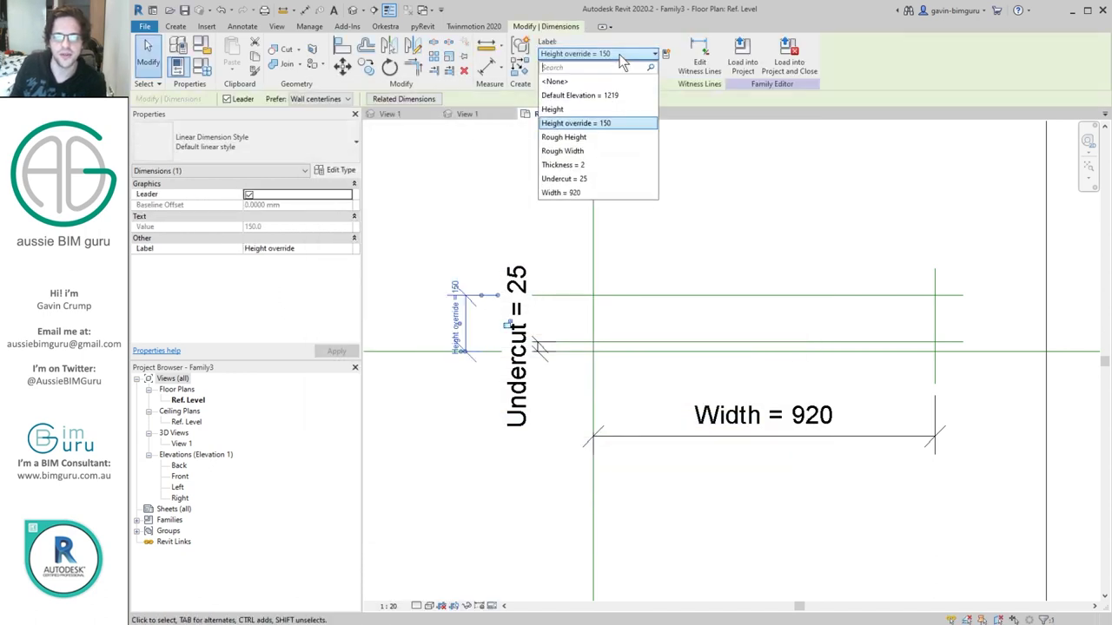
{"action": "left_click", "coordinate": [560, 111]}
{"action": "left_click", "coordinate": [563, 69]}
{"action": "left_click", "coordinate": [583, 55]}
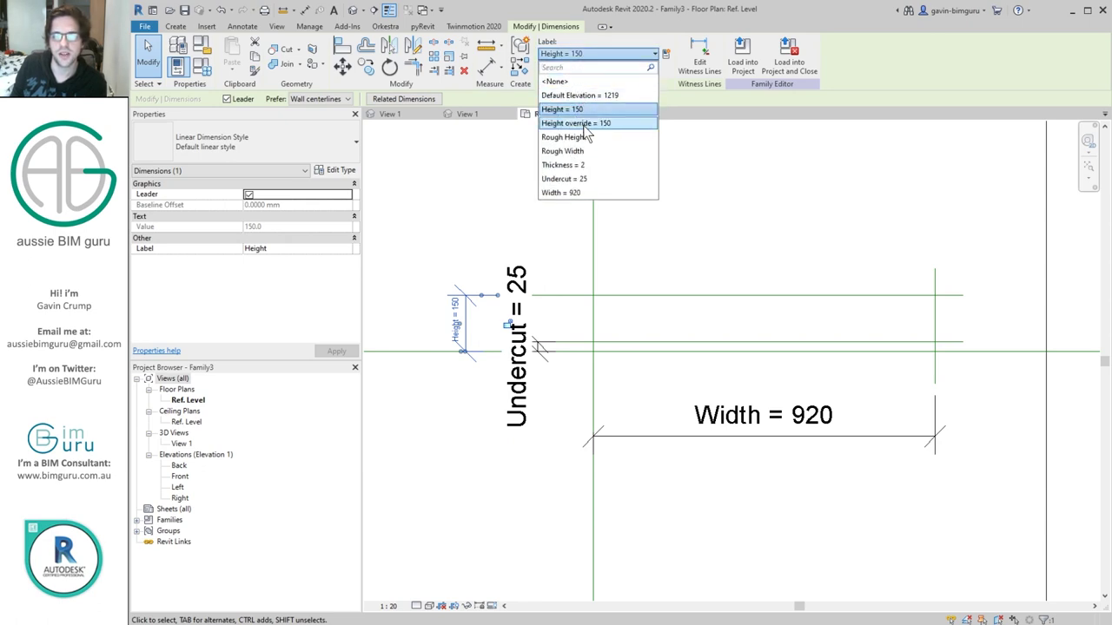
{"action": "left_click", "coordinate": [580, 121]}
{"action": "left_click", "coordinate": [504, 180]}
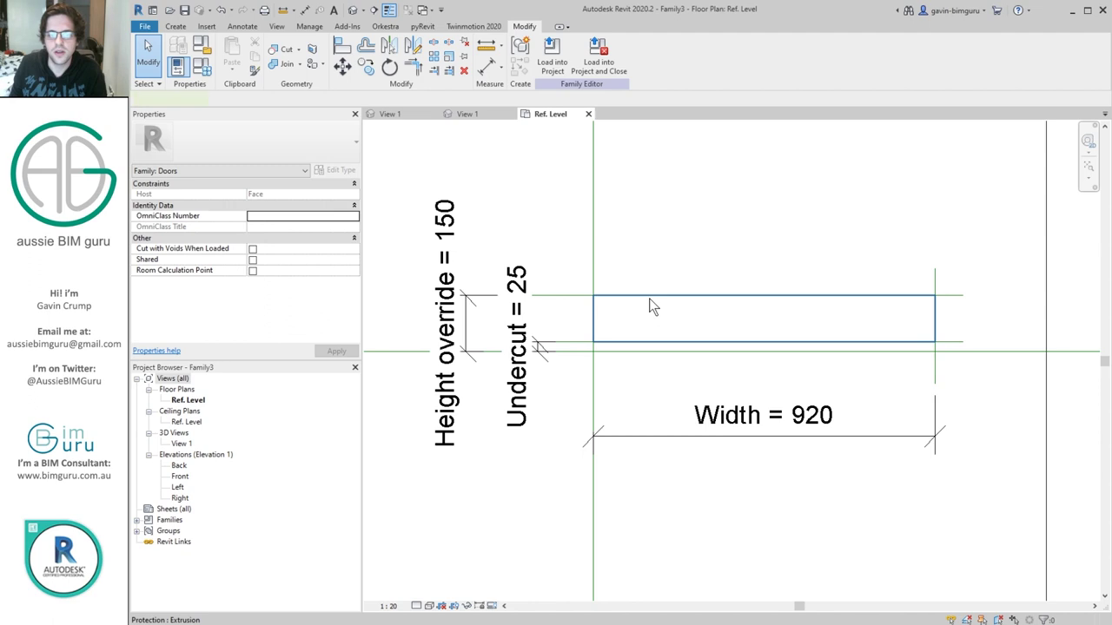
- Associate the protection extrusion's visibility with a new instance family parameter named Protection on
{"action": "left_click", "coordinate": [649, 298]}
{"action": "left_click", "coordinate": [358, 238]}
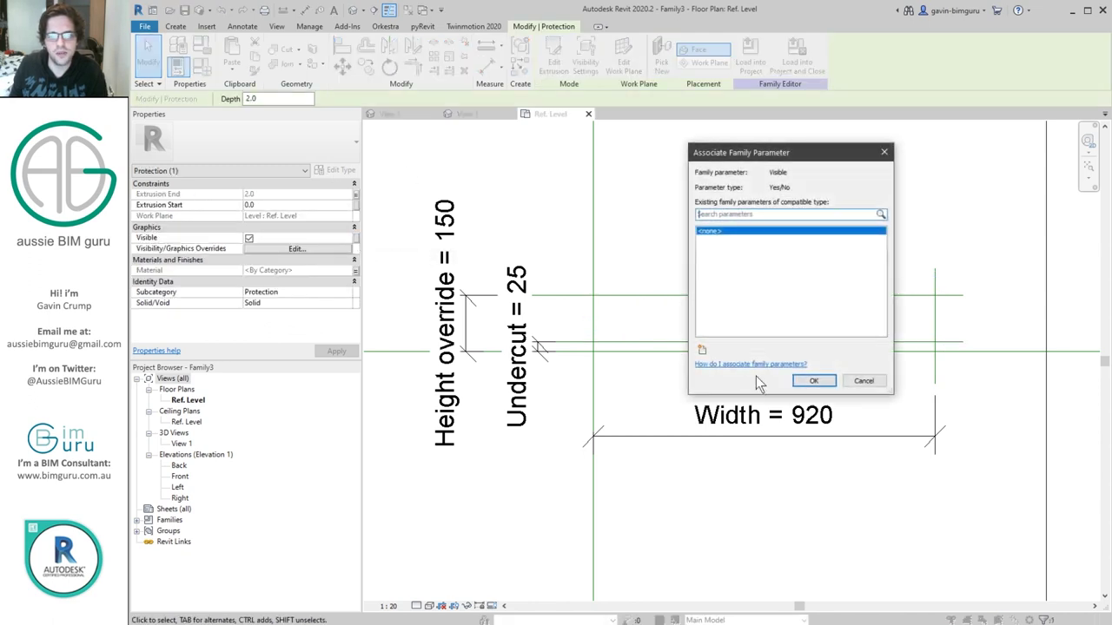
{"action": "left_click", "coordinate": [704, 349]}
{"action": "type", "text": "P"}
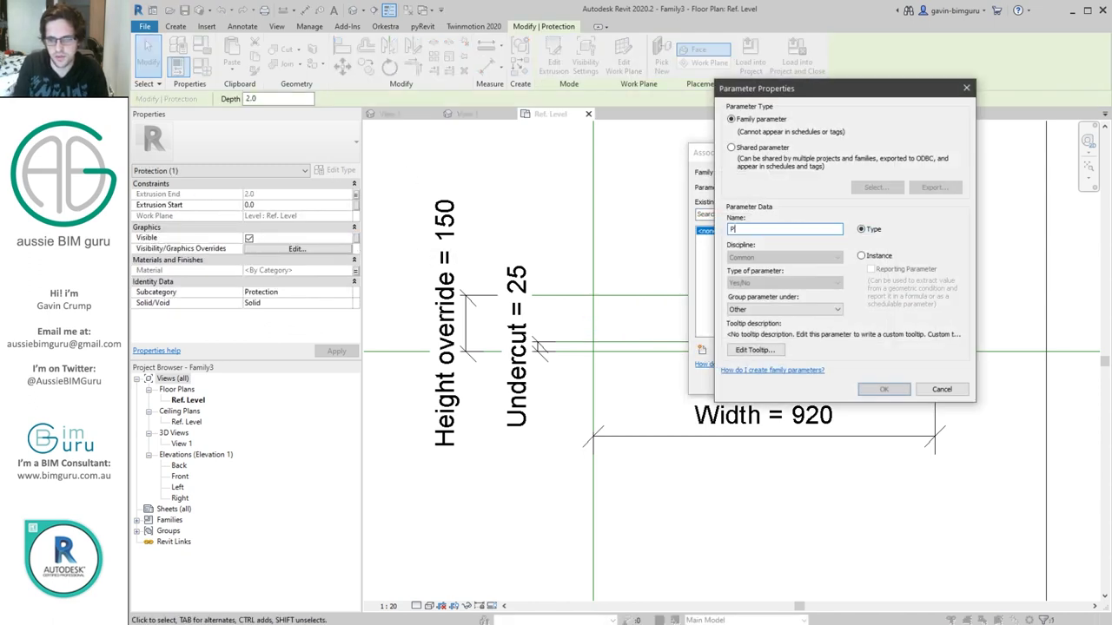
{"action": "type", "text": "rotection on"}
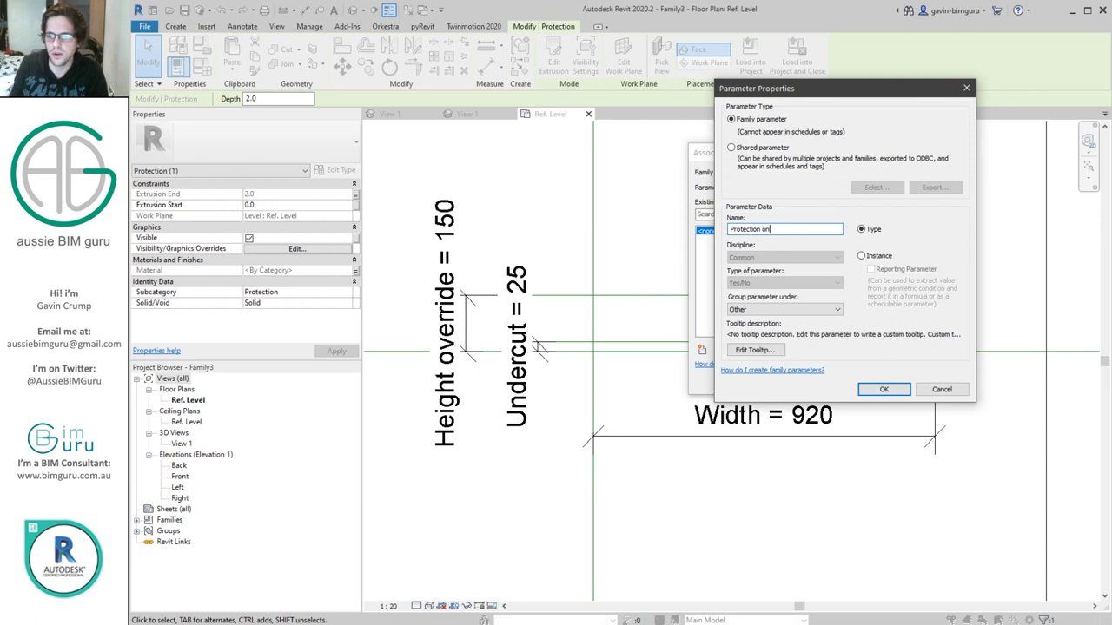
{"action": "left_click", "coordinate": [878, 255]}
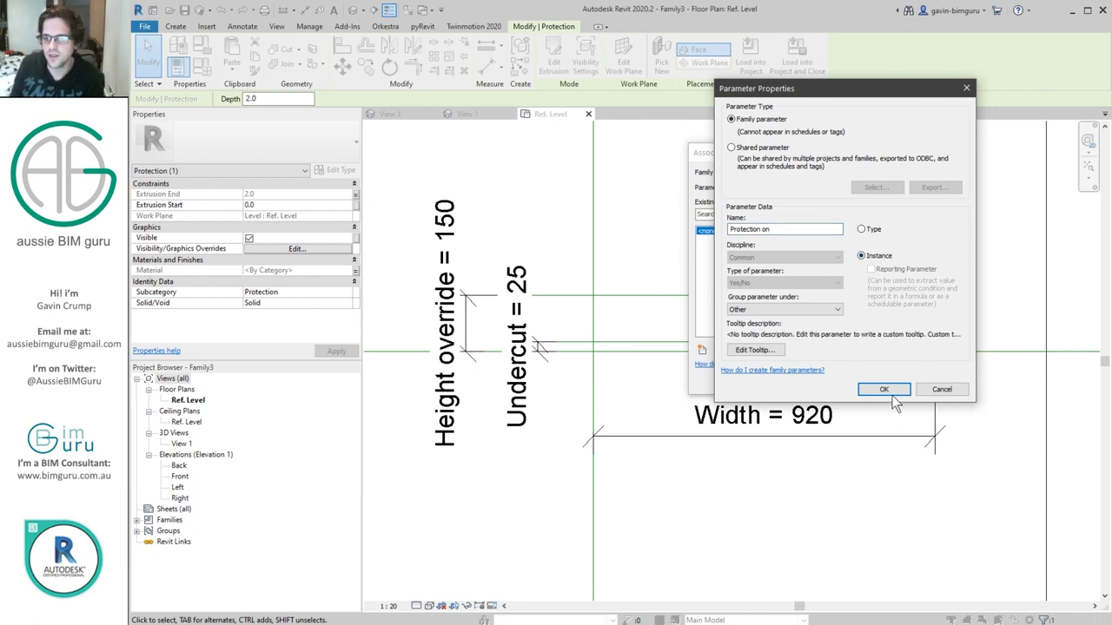
{"action": "left_click", "coordinate": [884, 389]}
{"action": "left_click", "coordinate": [819, 379]}
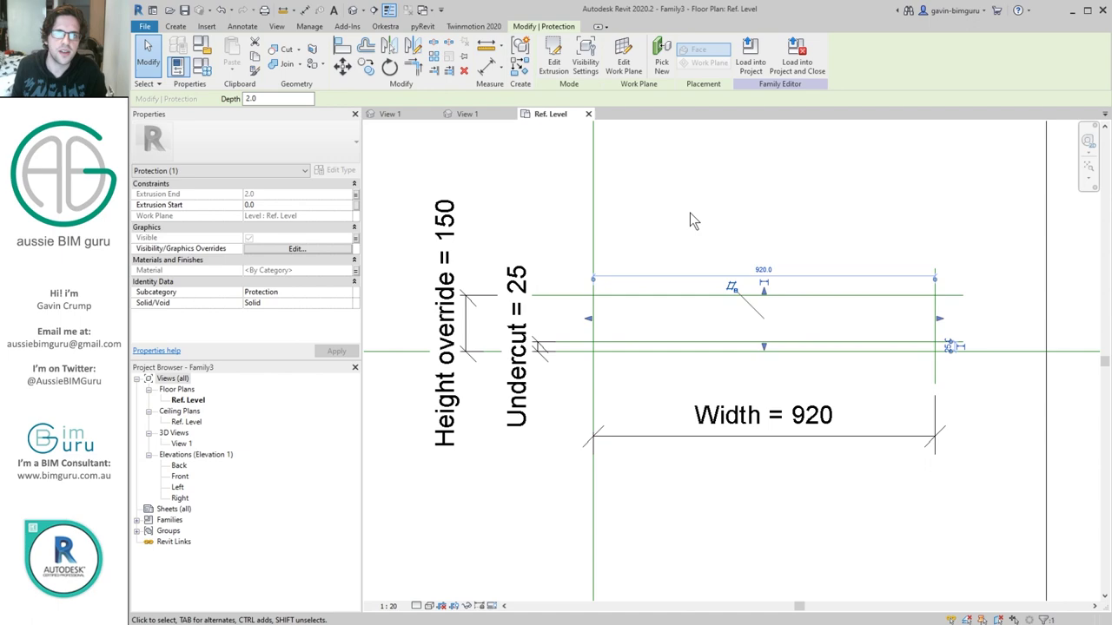
{"action": "left_click", "coordinate": [669, 221]}
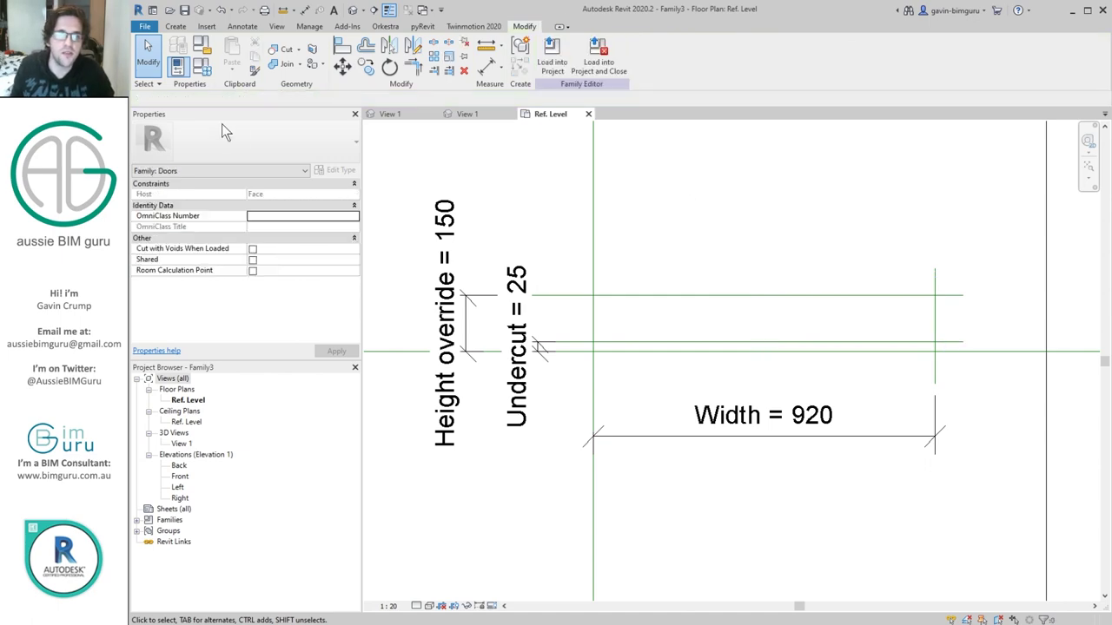
- Create a new family type named Typical
{"action": "left_click", "coordinate": [203, 68]}
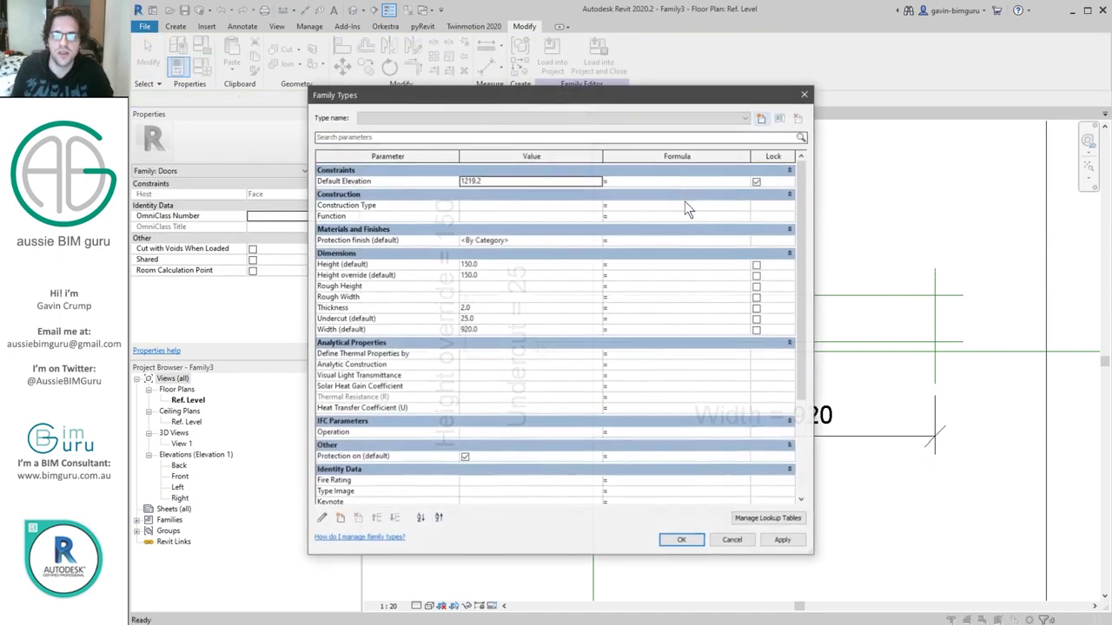
{"action": "left_click", "coordinate": [761, 118]}
{"action": "type", "text": "Typical"}
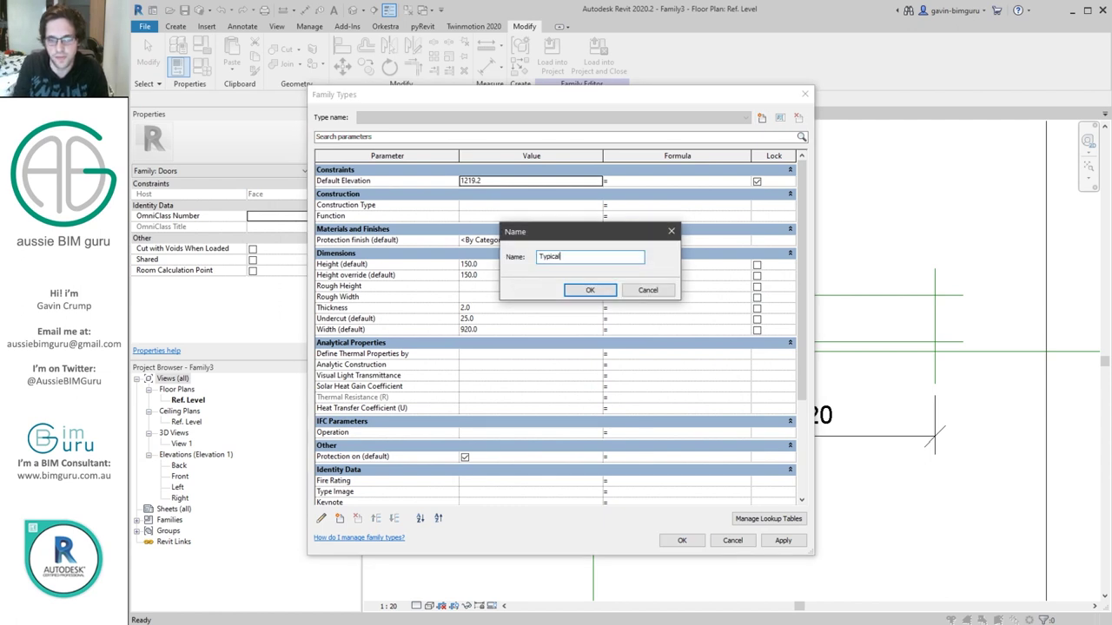
{"action": "key", "text": "Return"}
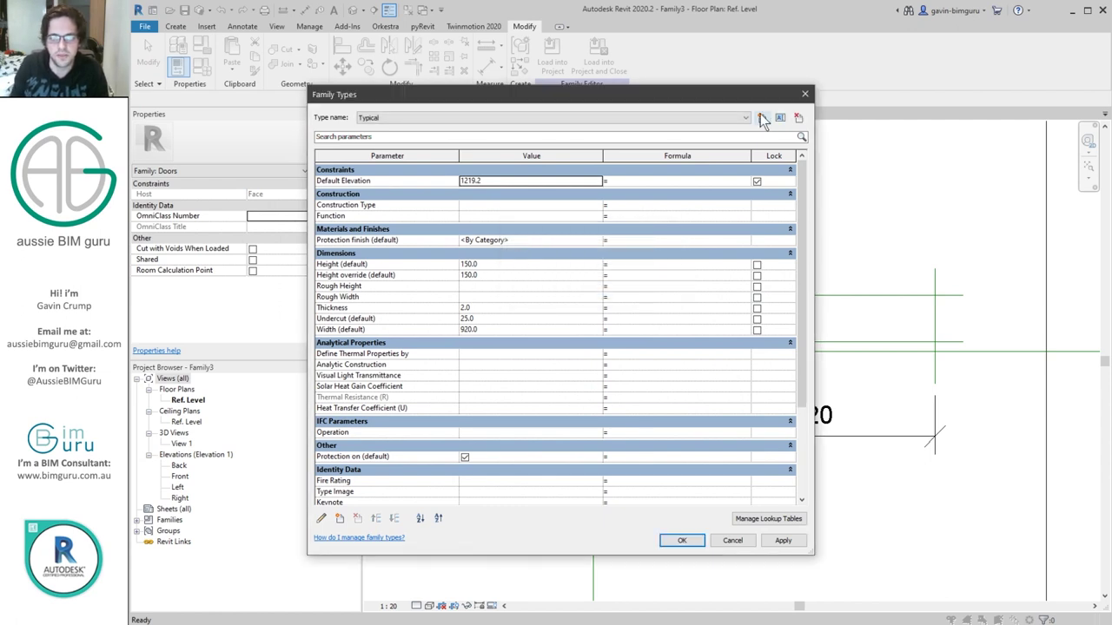
- Give the Height override parameter the formula if(Height-Undercut > 2, Height, 2)
{"action": "left_click", "coordinate": [391, 276]}
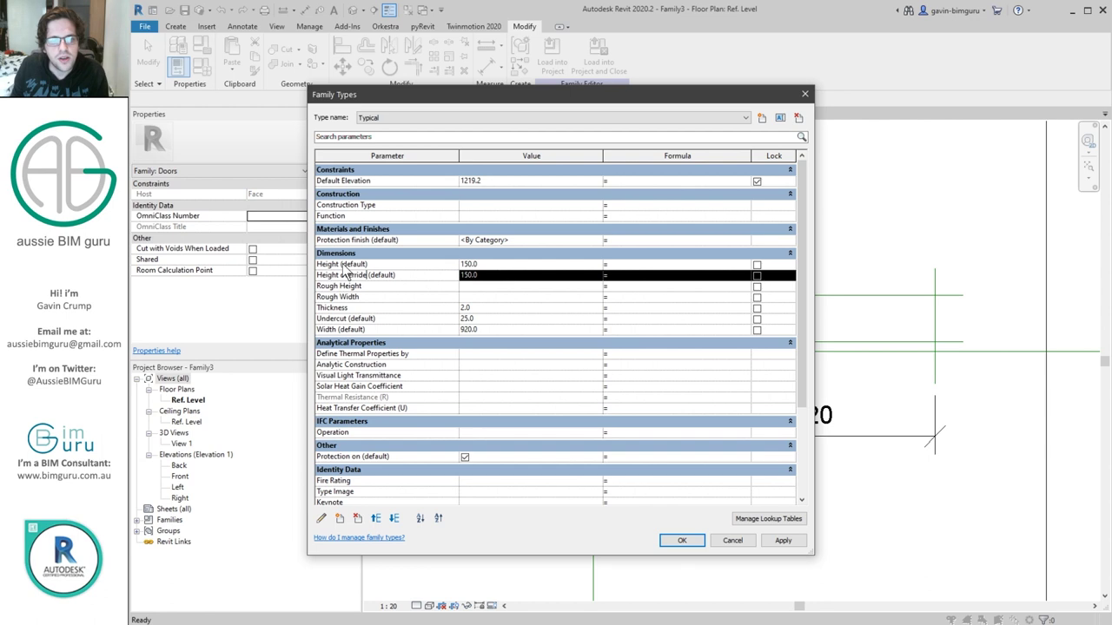
{"action": "left_click", "coordinate": [342, 265]}
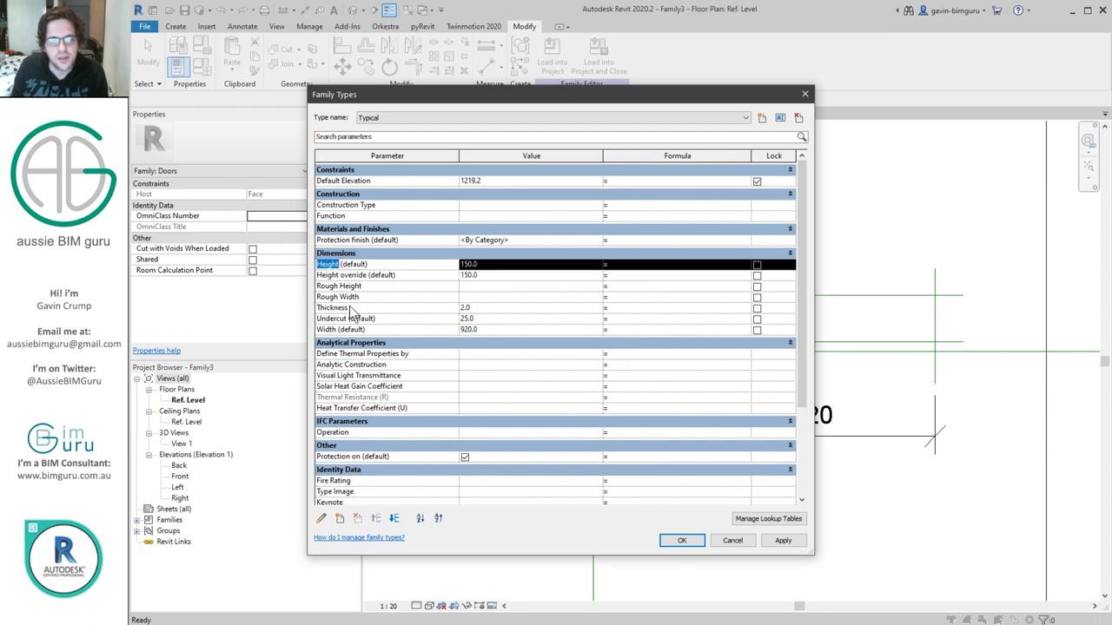
{"action": "left_click", "coordinate": [627, 276]}
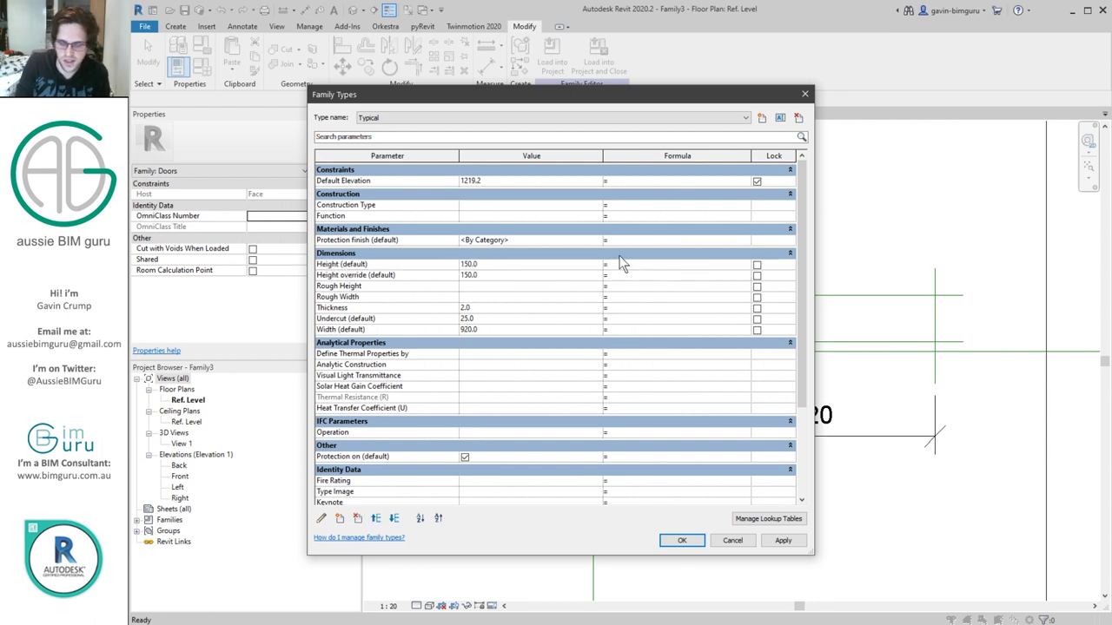
{"action": "type", "text": "if(Height-Und"}
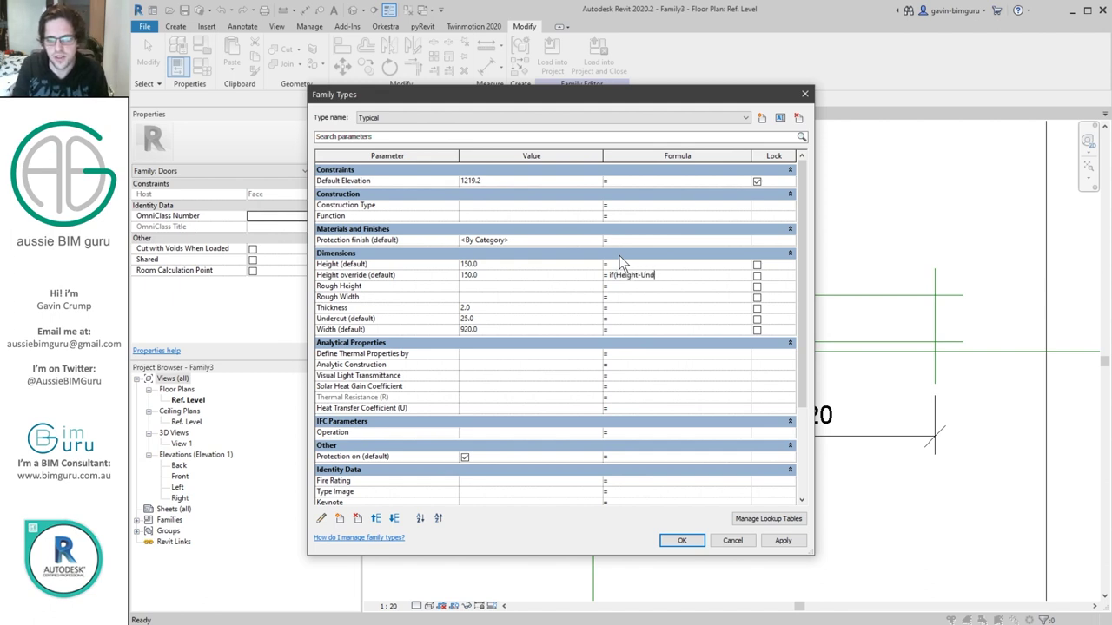
{"action": "type", "text": "ercut"}
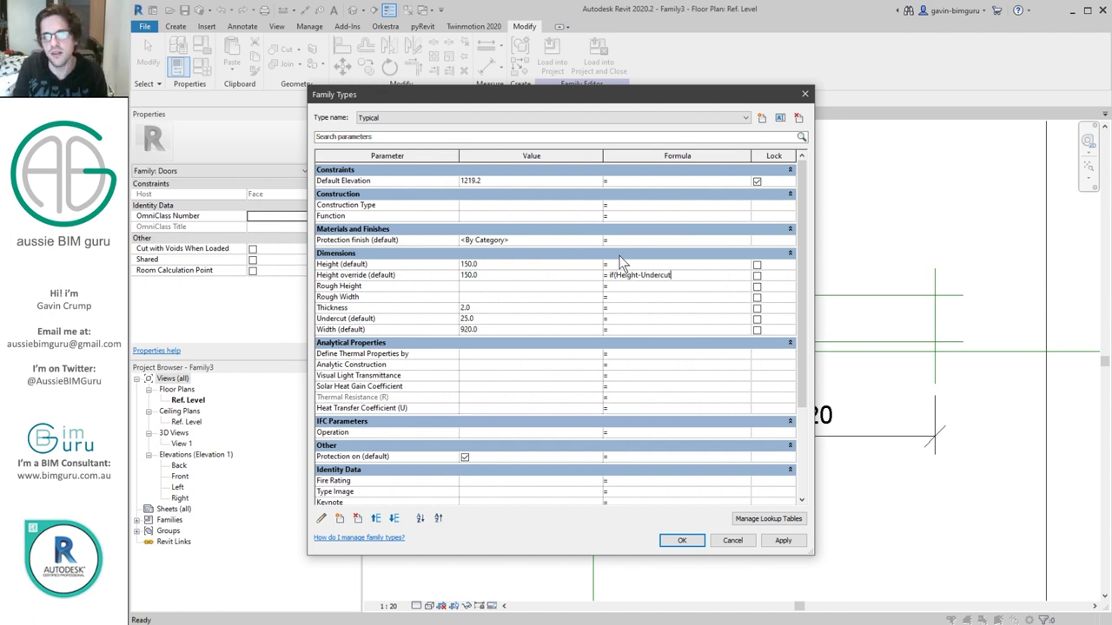
{"action": "type", "text": " > "}
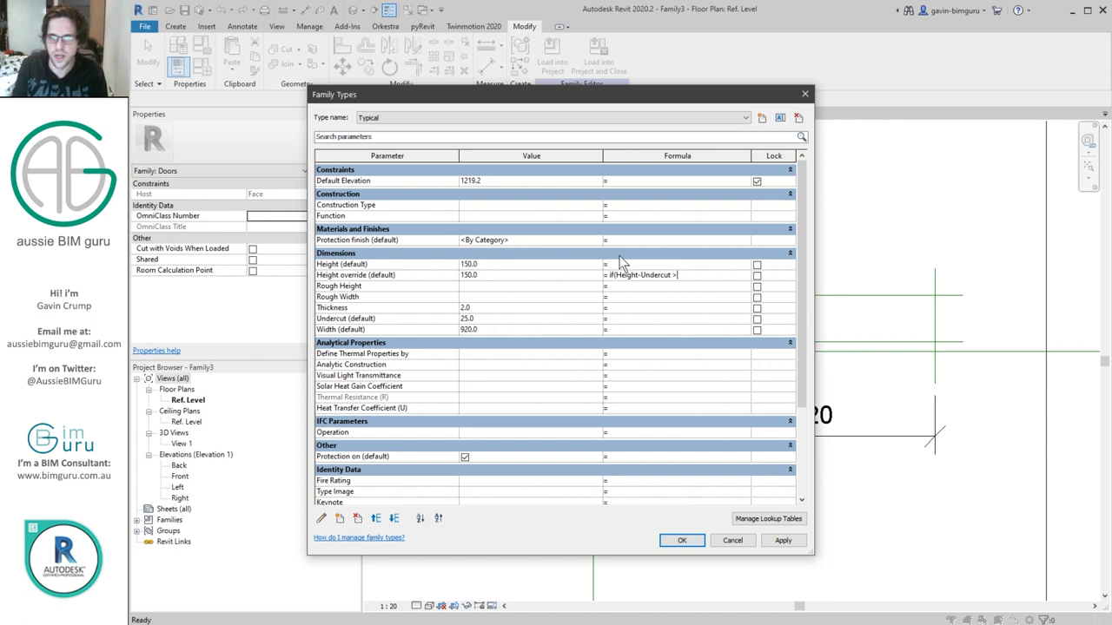
{"action": "type", "text": "2, He"}
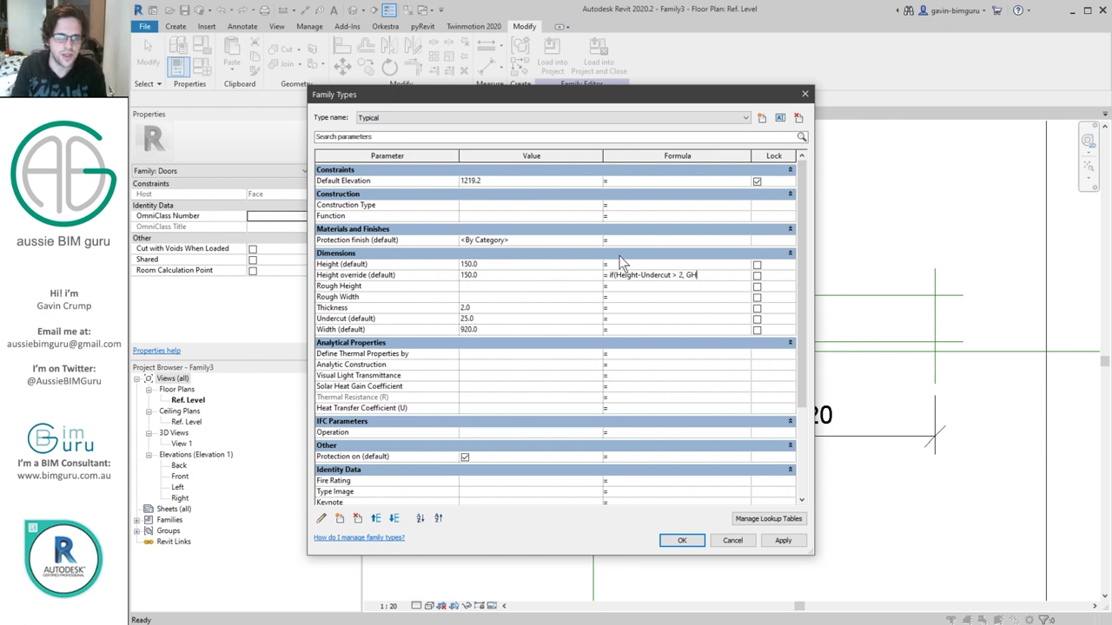
{"action": "type", "text": "ight, 2"}
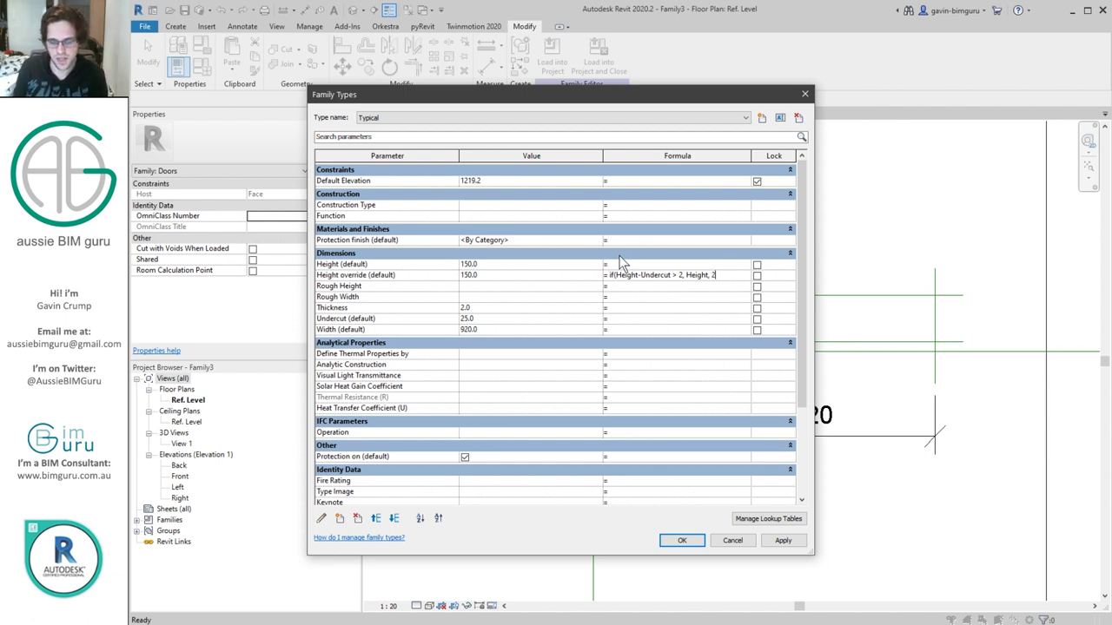
{"action": "key", "text": "Return"}
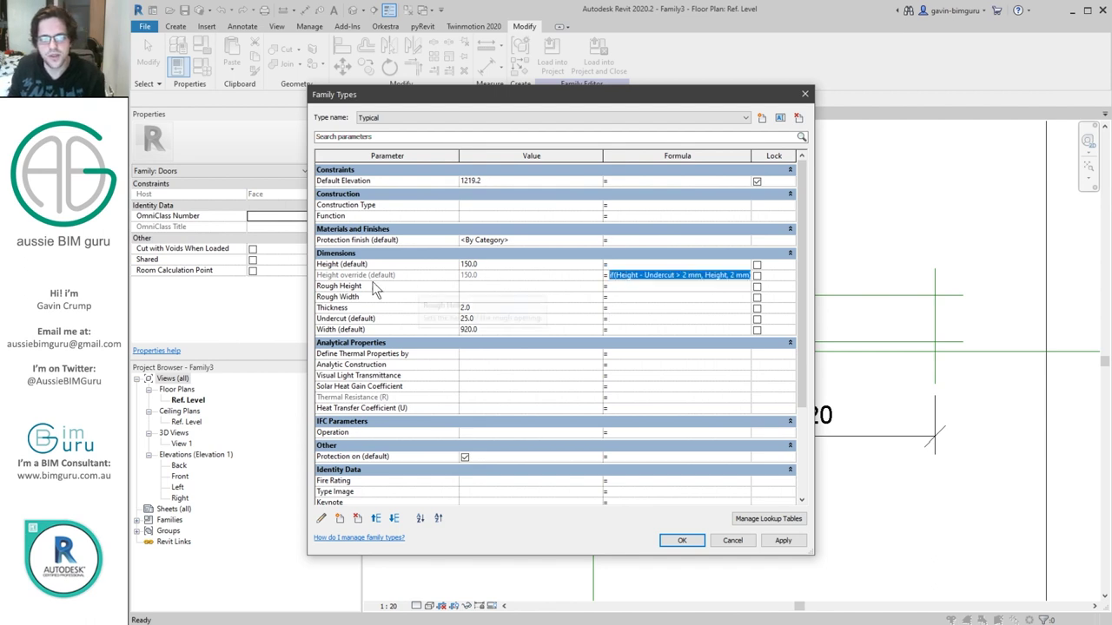
- Copy the condition Height - Undercut > 2 mm from the Height override formula into the Protection on formula
{"action": "left_click", "coordinate": [332, 274]}
{"action": "left_click", "coordinate": [622, 276]}
{"action": "left_click_drag", "start_coordinate": [615, 275], "coordinate": [702, 312]}
{"action": "key", "text": "ctrl+c"}
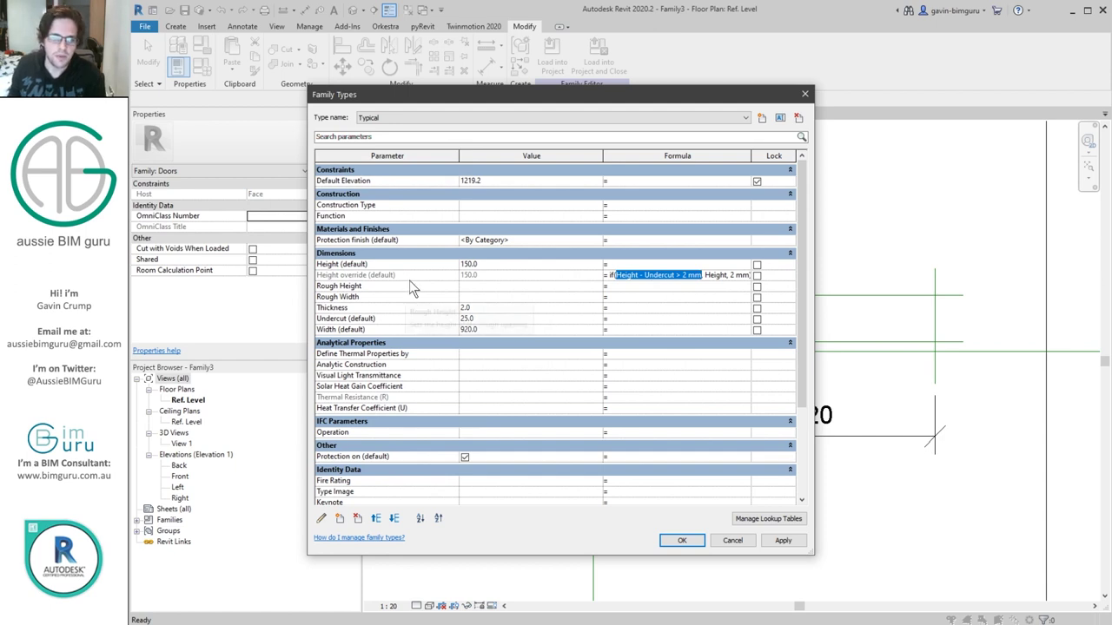
{"action": "left_click", "coordinate": [613, 456]}
{"action": "key", "text": "ctrl+v"}
{"action": "left_click", "coordinate": [646, 376]}
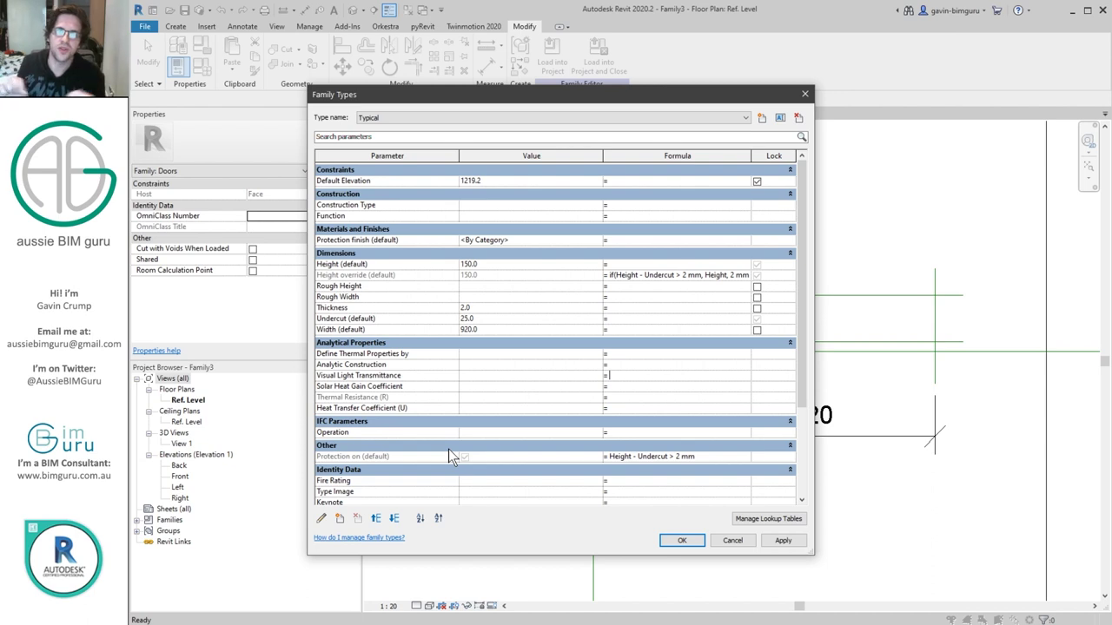
- Set the Undercut parameter to 150 to test the Height override and Protection on formulas
{"action": "left_click", "coordinate": [387, 318]}
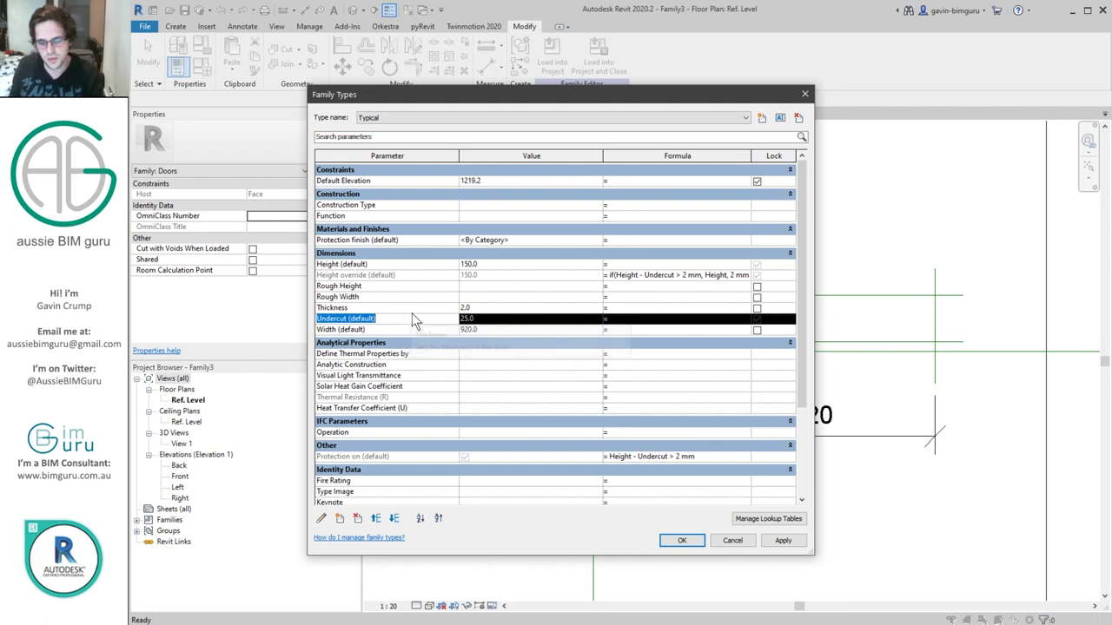
{"action": "key", "text": "Tab"}
{"action": "type", "text": "150"}
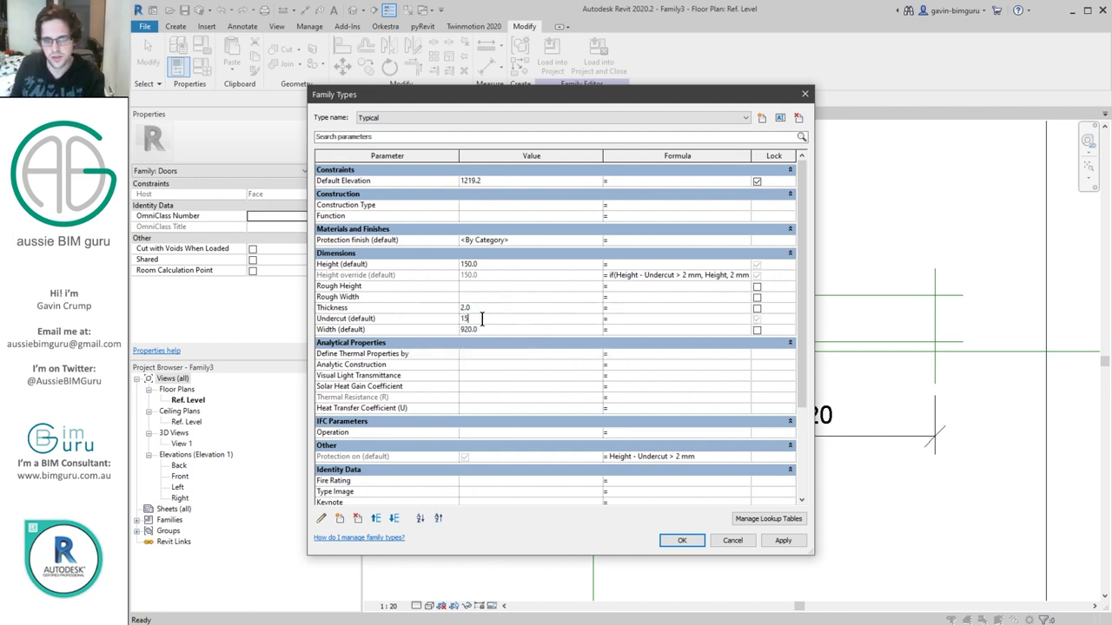
{"action": "left_click", "coordinate": [413, 286]}
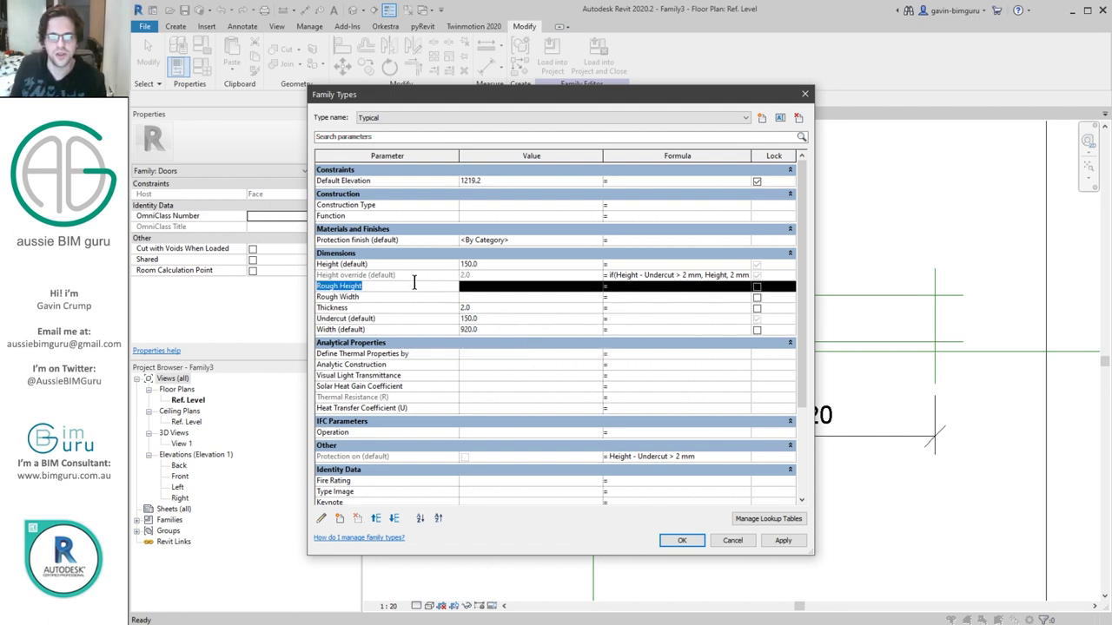
{"action": "left_click", "coordinate": [473, 285]}
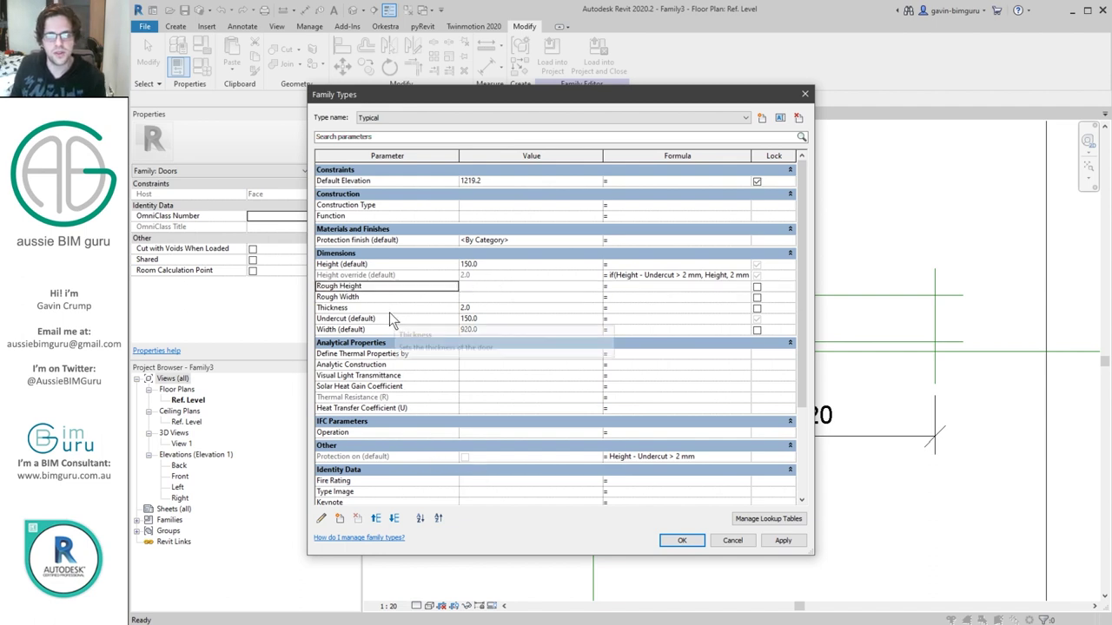
- Set the Undercut parameter of the Typical type to 25 and accept the family types
{"action": "left_click", "coordinate": [492, 318]}
{"action": "type", "text": "25"}
{"action": "left_click", "coordinate": [378, 287]}
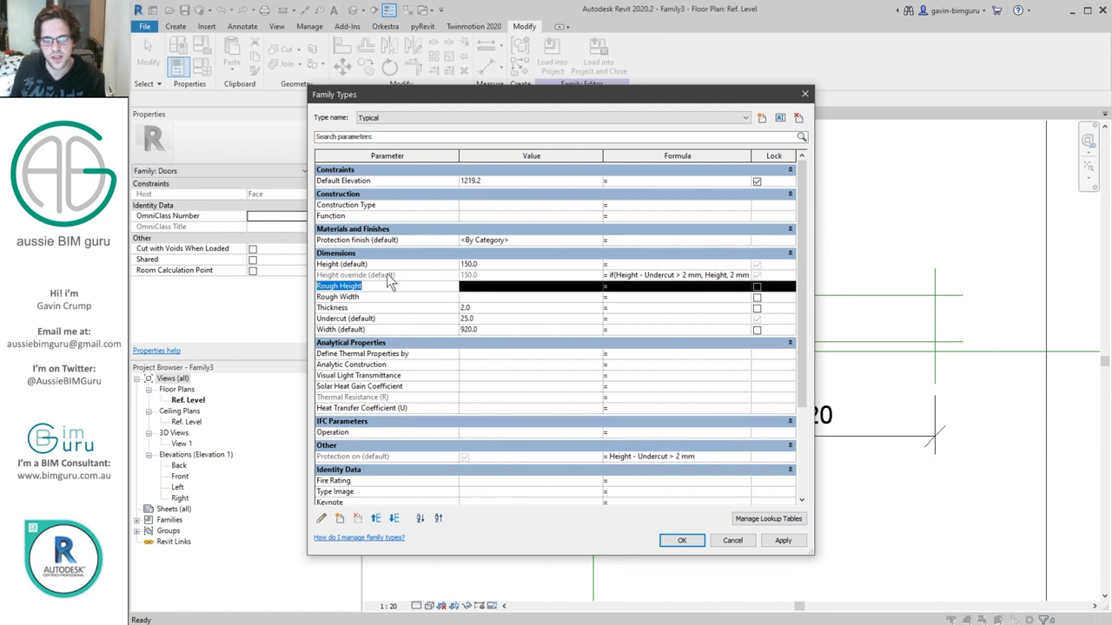
{"action": "left_click", "coordinate": [416, 118]}
{"action": "left_click", "coordinate": [417, 127]}
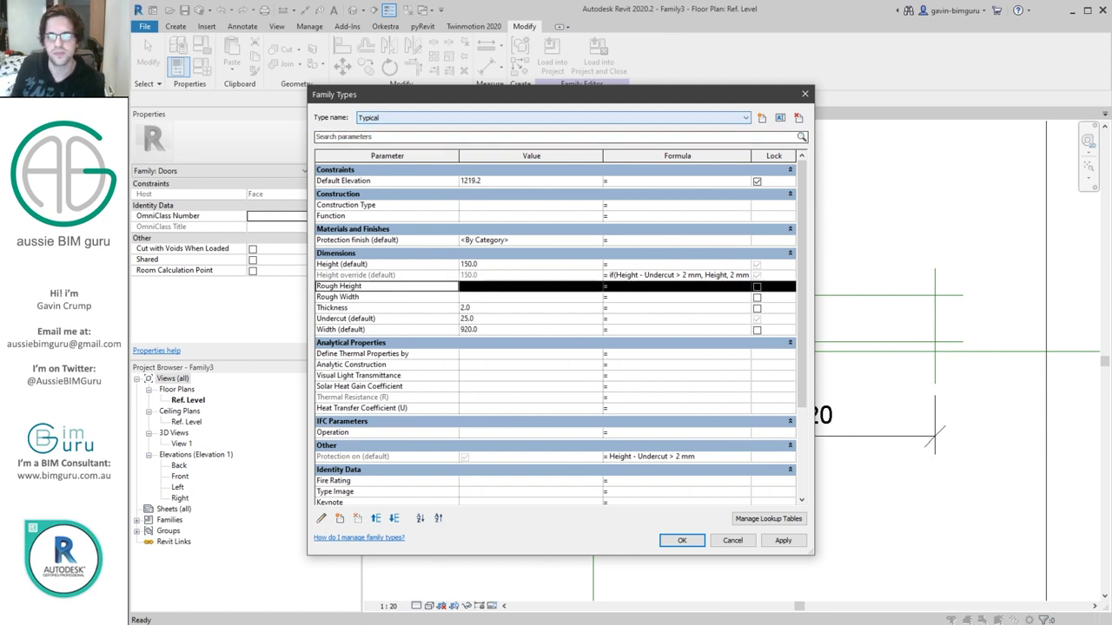
{"action": "left_click", "coordinate": [681, 540]}
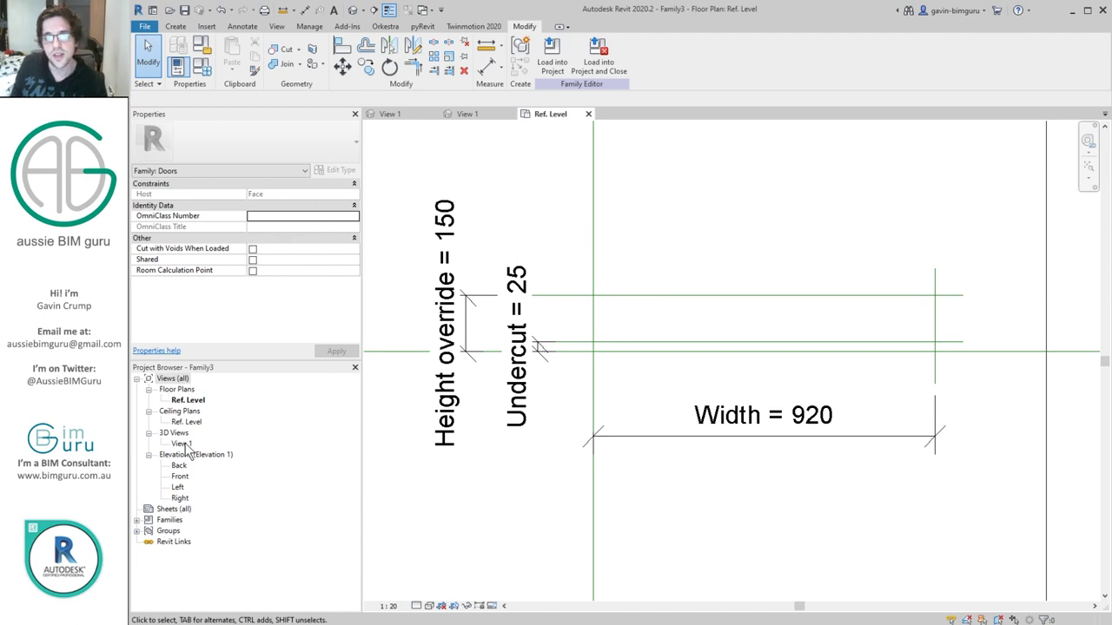
- Place a double horizontal flip control beside the vertical reference plane, between the height and undercut reference planes
{"action": "left_click", "coordinate": [176, 26]}
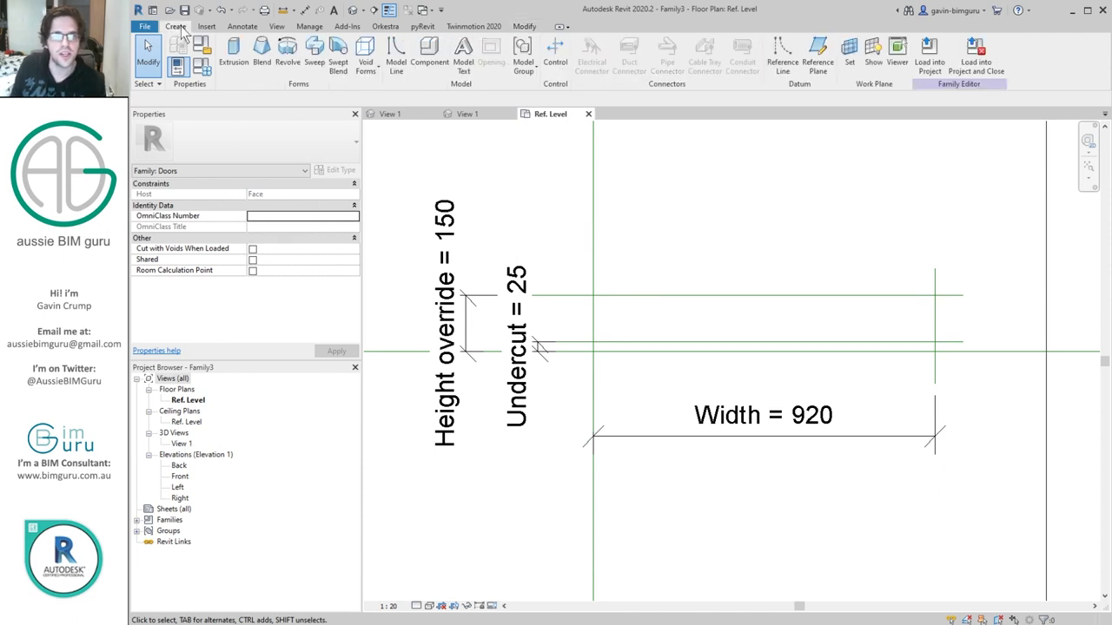
{"action": "left_click", "coordinate": [555, 56]}
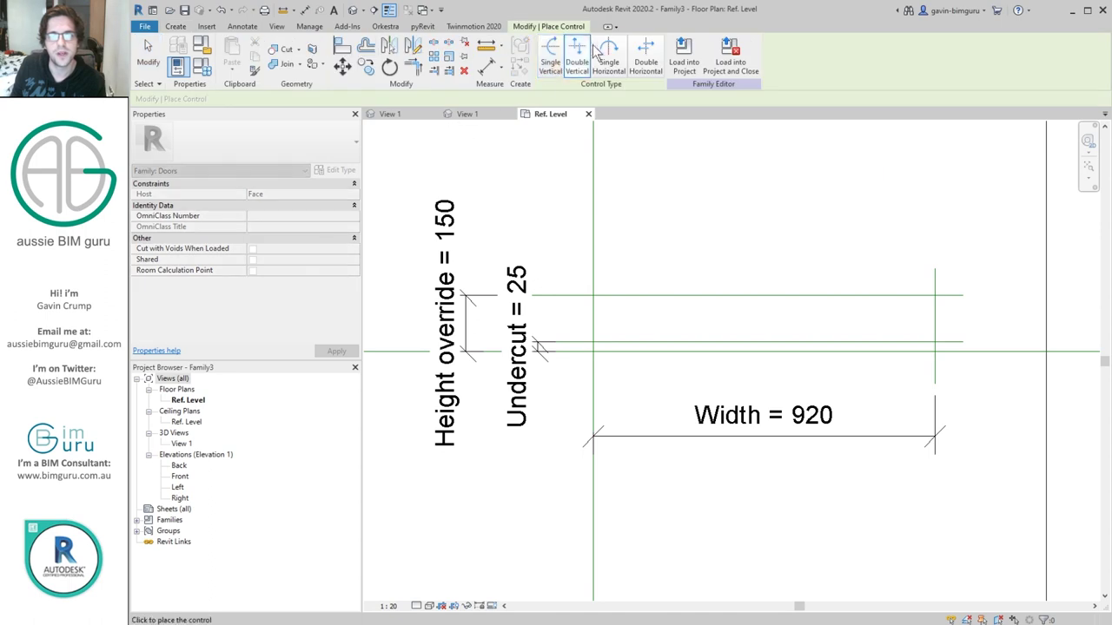
{"action": "left_click", "coordinate": [645, 57]}
{"action": "left_click", "coordinate": [585, 323]}
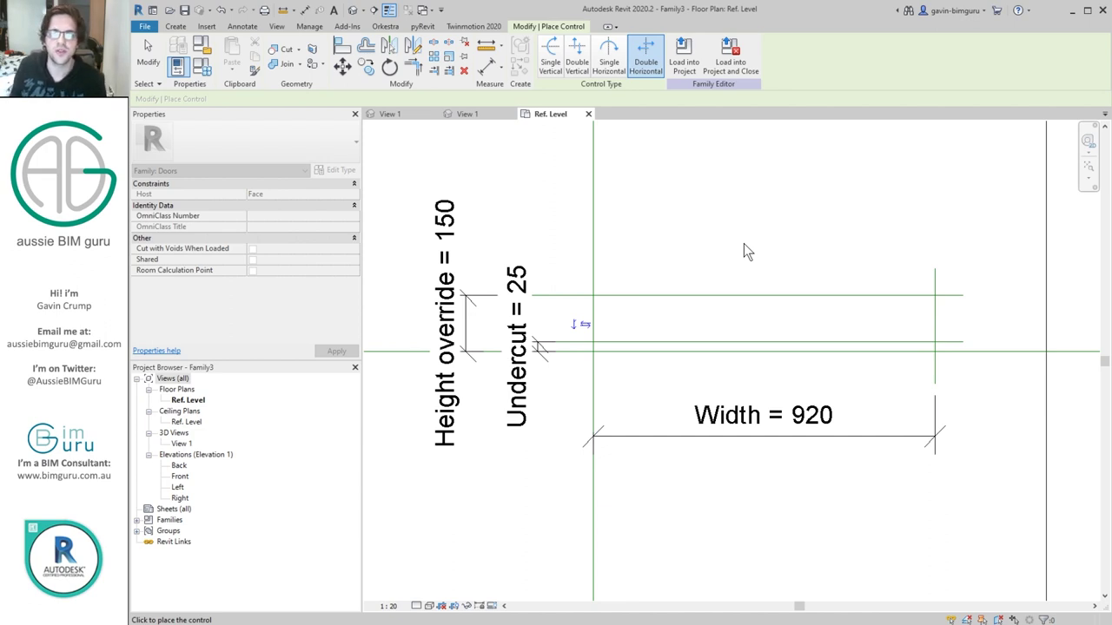
- Open the 3D view View 1 and check the visibility of its model categories
{"action": "left_click", "coordinate": [180, 443]}
{"action": "double_click", "coordinate": [183, 444]}
{"action": "left_click", "coordinate": [1042, 168]}
{"action": "key", "text": "v"}
{"action": "key", "text": "g"}
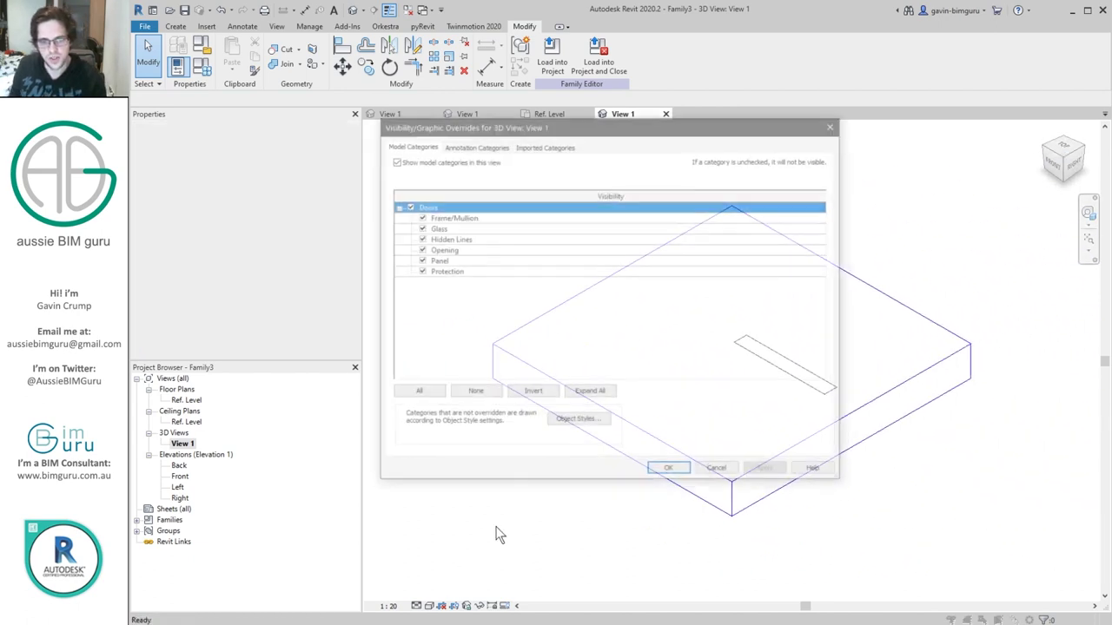
{"action": "left_click", "coordinate": [407, 206]}
{"action": "left_click", "coordinate": [669, 472]}
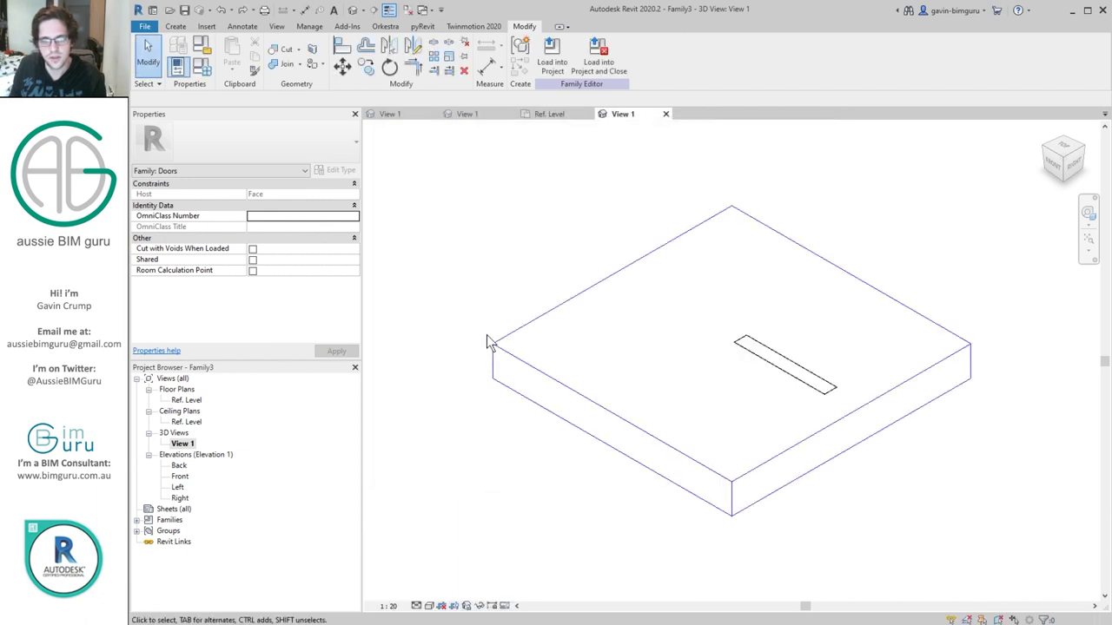
{"action": "key", "text": "v"}
{"action": "key", "text": "g"}
{"action": "left_click", "coordinate": [449, 217]}
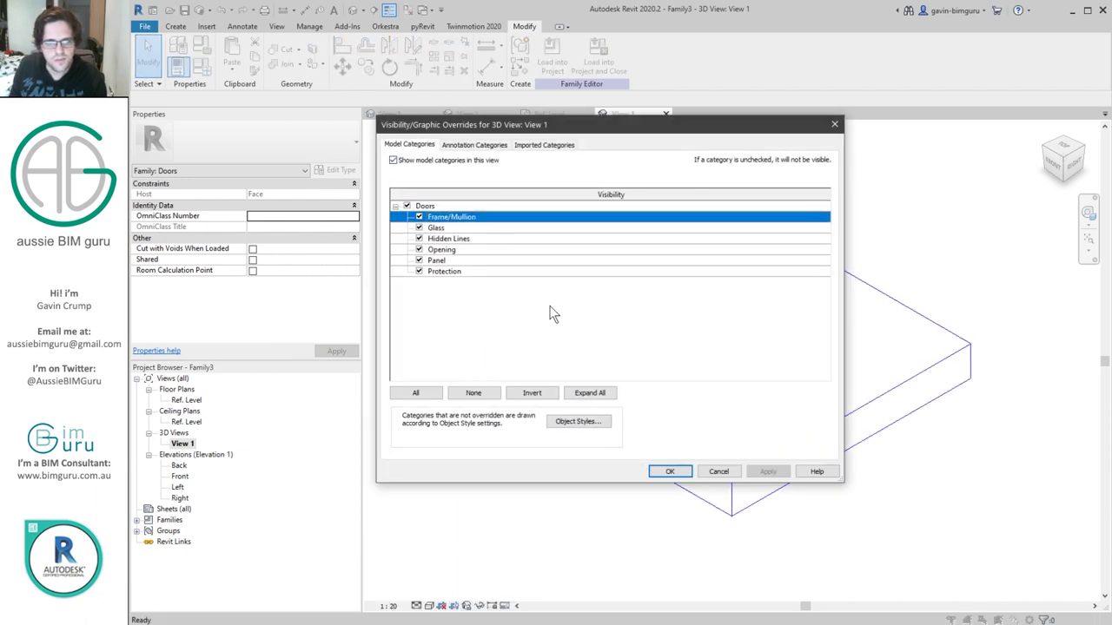
{"action": "key", "text": "Escape"}
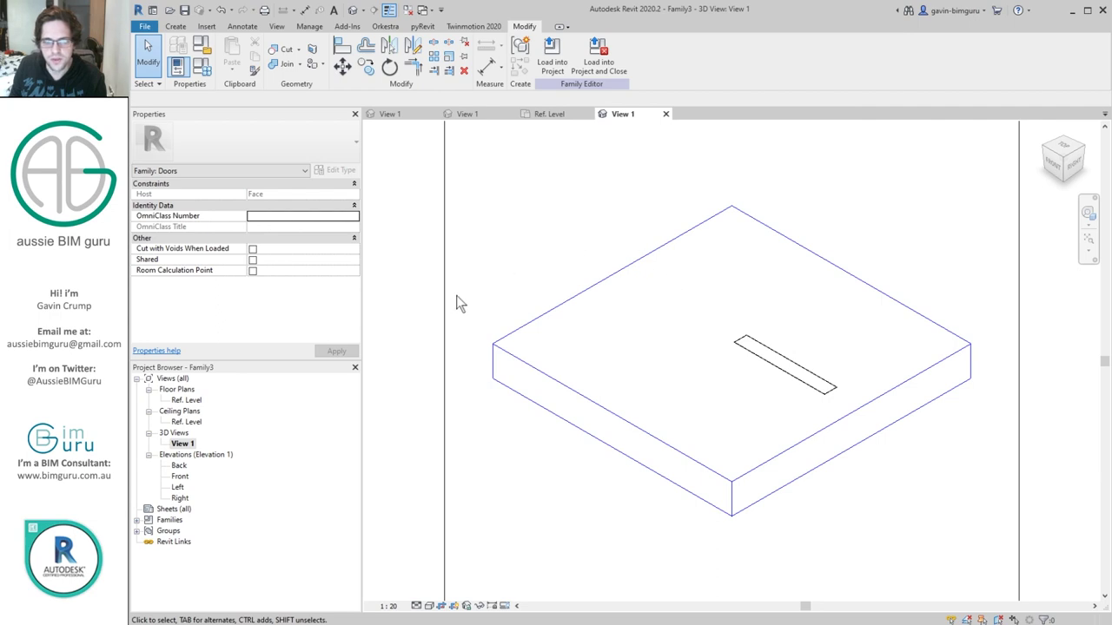
- Crop View 1 tightly around the protection plate so the host is excluded, and hide the crop region
{"action": "left_click", "coordinate": [444, 342]}
{"action": "left_click_drag", "start_coordinate": [444, 360], "coordinate": [728, 359]}
{"action": "left_click_drag", "start_coordinate": [1019, 360], "coordinate": [842, 397]}
{"action": "scroll", "coordinate": [832, 434], "scroll_direction": "down", "scroll_amount": 2}
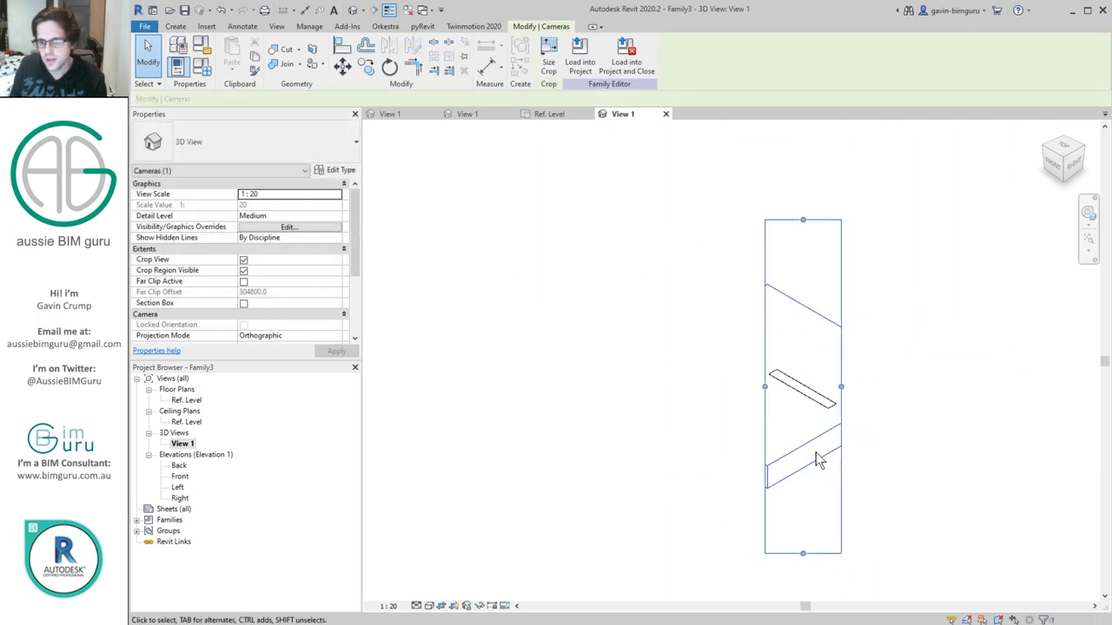
{"action": "left_click_drag", "start_coordinate": [804, 554], "coordinate": [803, 413]}
{"action": "left_click_drag", "start_coordinate": [803, 220], "coordinate": [802, 364]}
{"action": "left_click", "coordinate": [644, 392]}
{"action": "left_click", "coordinate": [467, 605]}
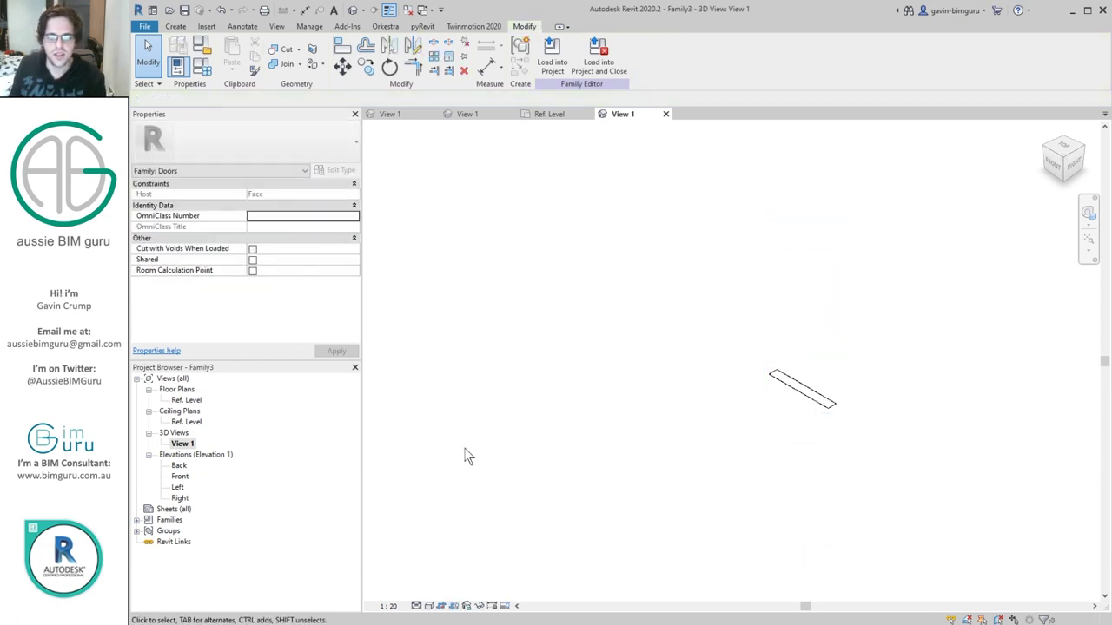
{"action": "key", "text": "z"}
{"action": "key", "text": "f"}
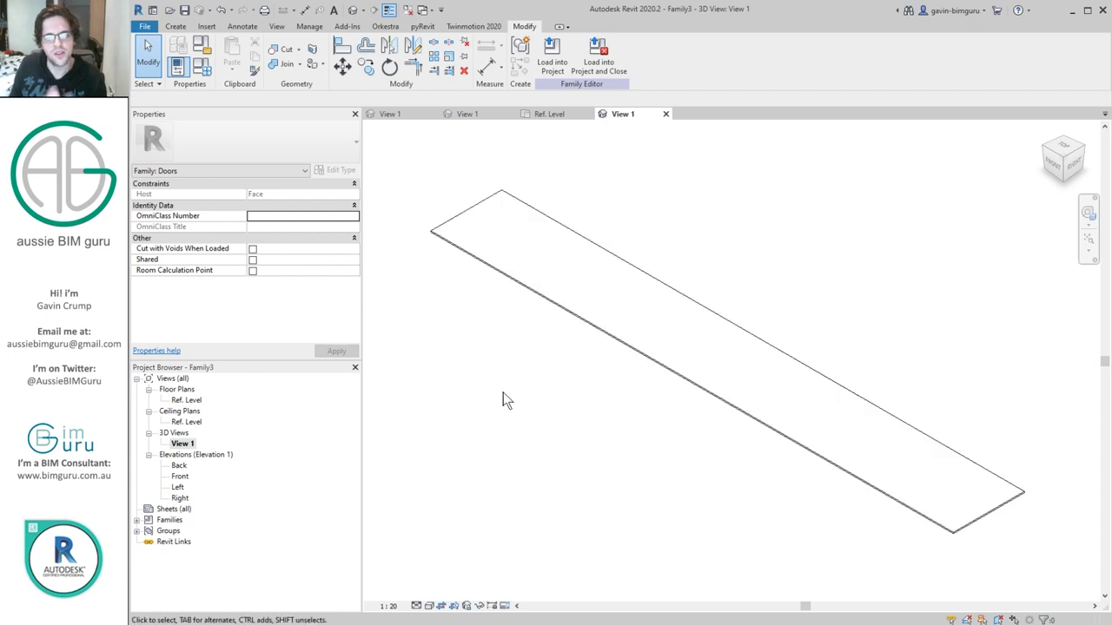
- Run Purge Unused on the protection plate family
{"action": "left_click", "coordinate": [310, 27]}
{"action": "left_click", "coordinate": [362, 54]}
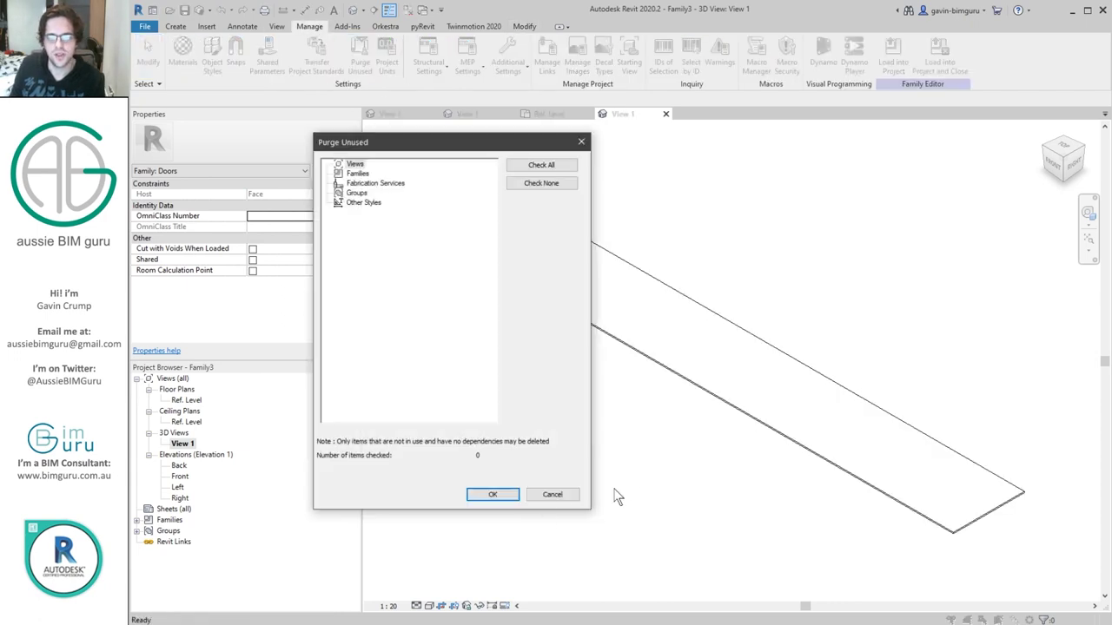
{"action": "left_click", "coordinate": [493, 494]}
- Save the family in the Leaf folder as BG_DORc_Protection-Type1.rfa
{"action": "left_click", "coordinate": [144, 26]}
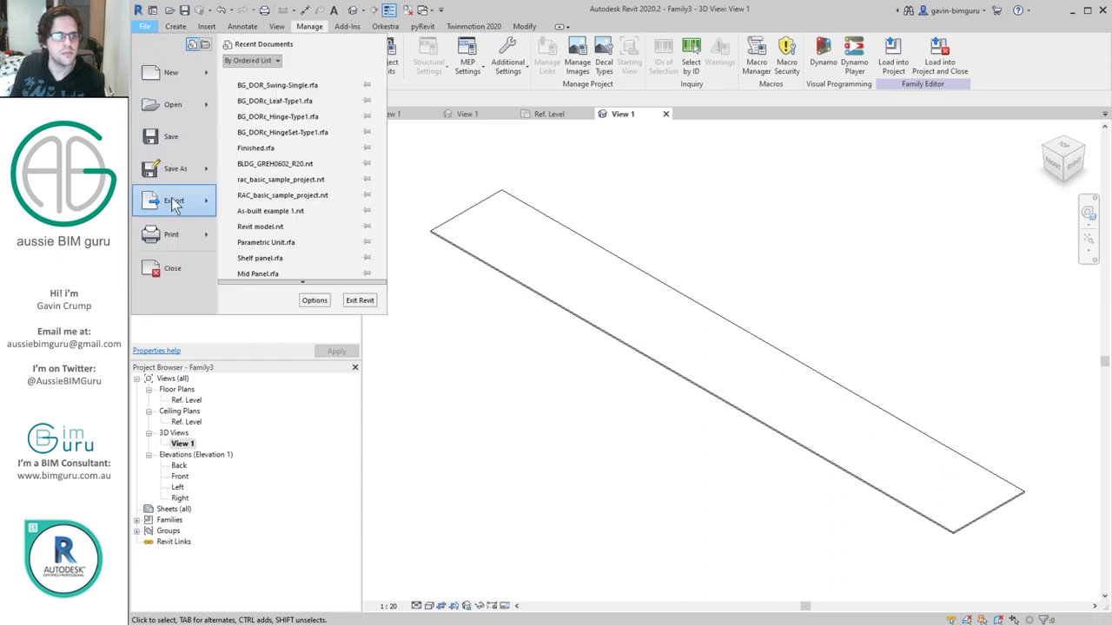
{"action": "mouse_move", "coordinate": [180, 178]}
{"action": "left_click", "coordinate": [266, 155]}
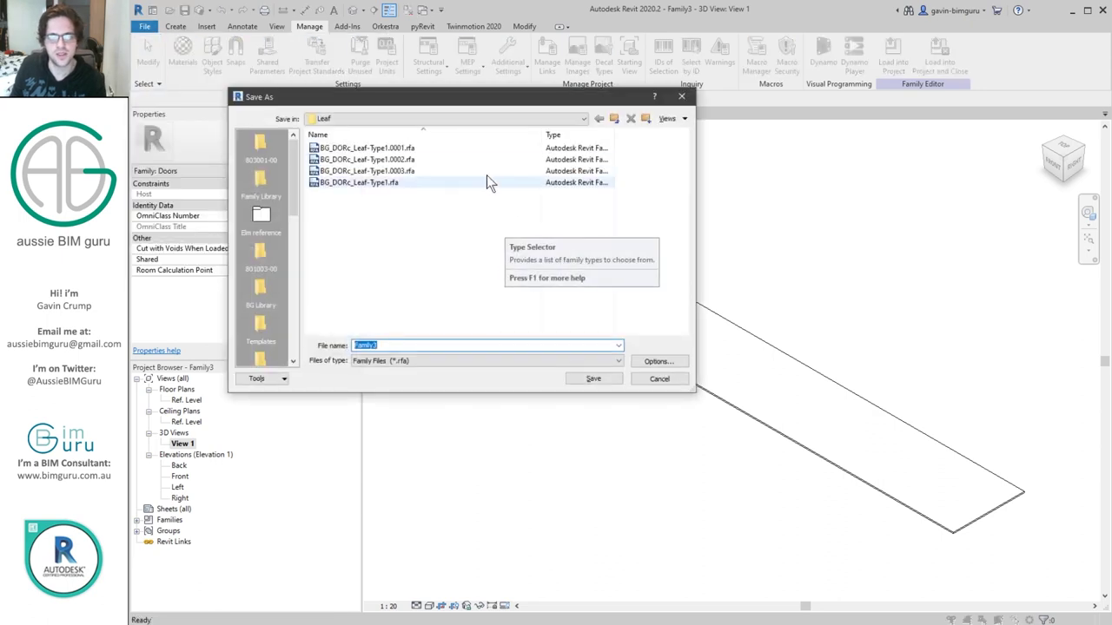
{"action": "left_click", "coordinate": [339, 183]}
{"action": "triple_click", "coordinate": [392, 345]}
{"action": "key", "text": "BackSpace"}
{"action": "type", "text": "ProtectionType1.rfa"}
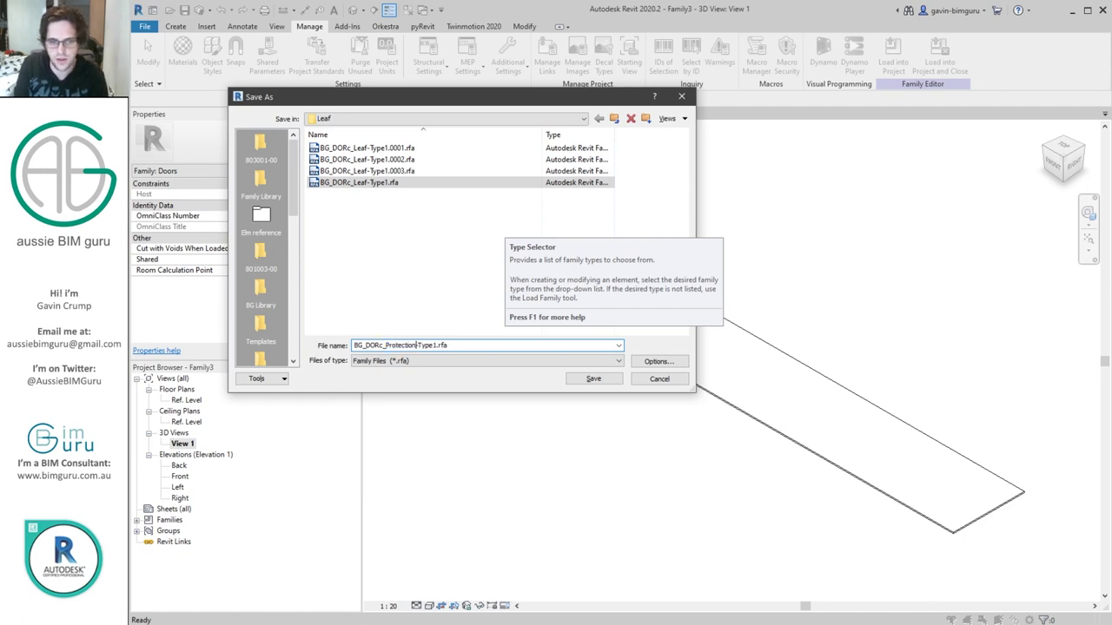
{"action": "key", "text": "Return"}
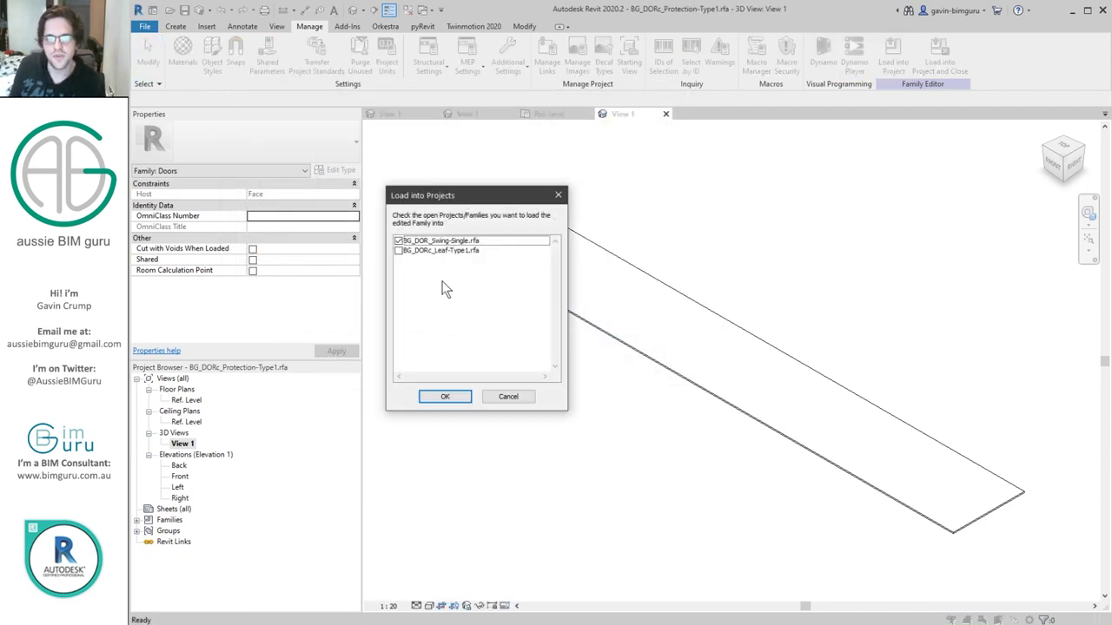
- Load the protection family into BG_DORc_Leaf-Type1.rfa only and place an instance on the door leaf's face
{"action": "left_click", "coordinate": [397, 240]}
{"action": "left_click", "coordinate": [398, 250]}
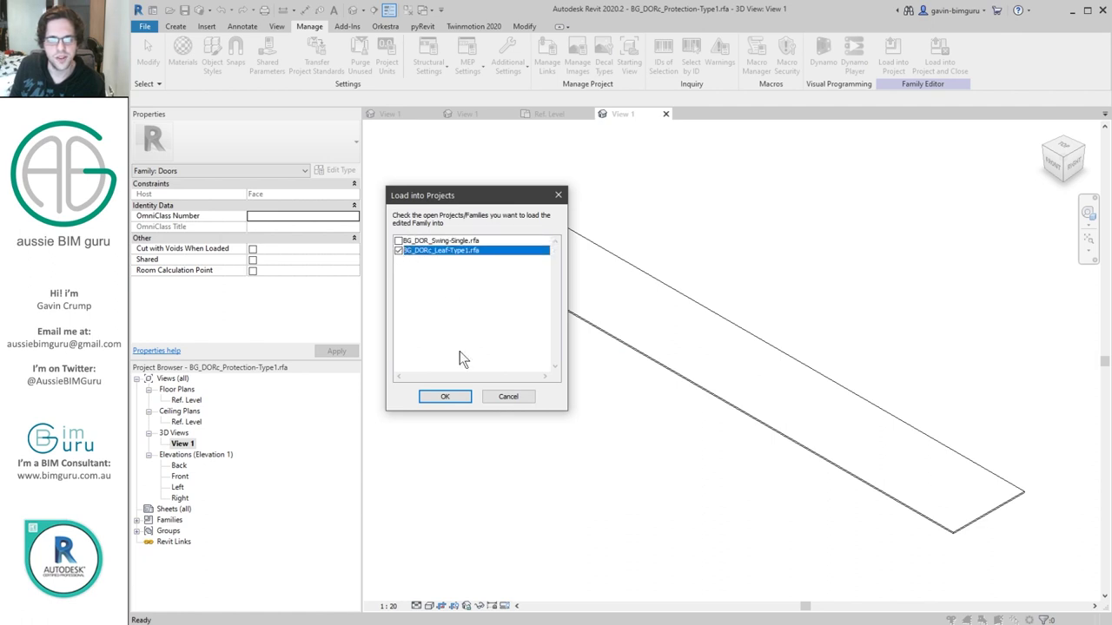
{"action": "left_click", "coordinate": [445, 397]}
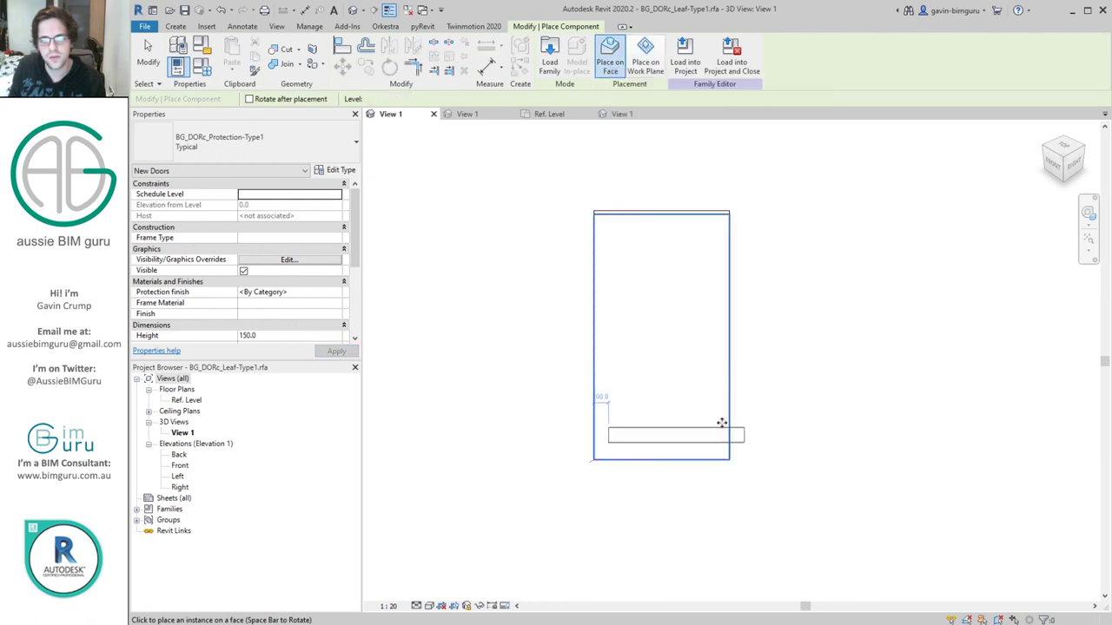
- Open the default 3D view of the leaf family and temporarily hide the dimensions that obscure the leaf
{"action": "left_click", "coordinate": [353, 11]}
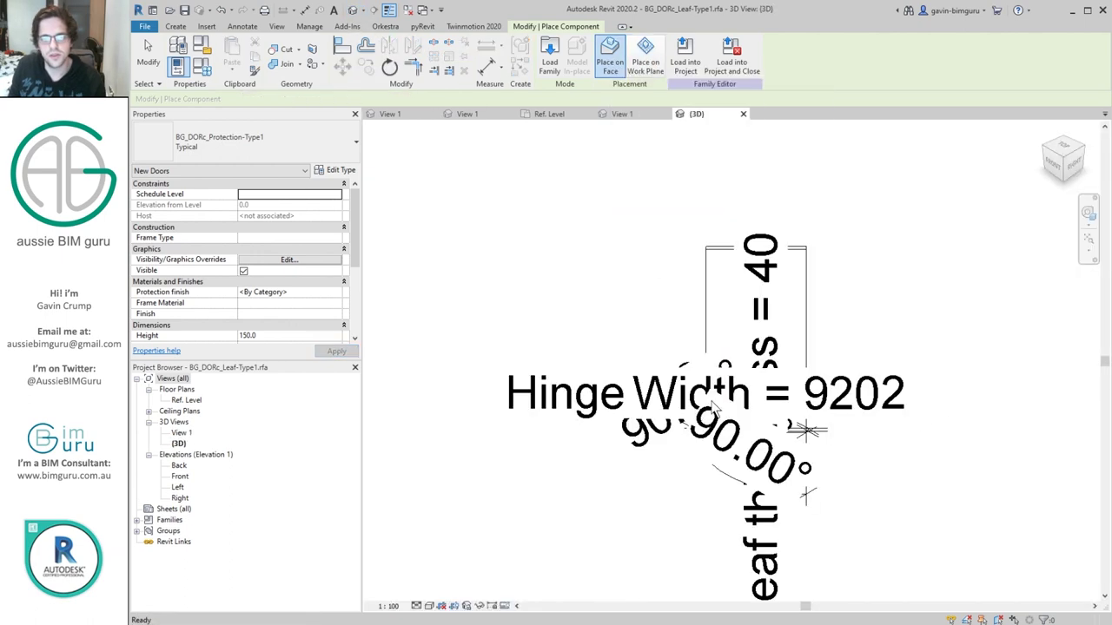
{"action": "key", "text": "Escape"}
{"action": "left_click", "coordinate": [864, 410]}
{"action": "key", "text": "h"}
{"action": "key", "text": "h"}
{"action": "middle_click_drag", "start_coordinate": [863, 405], "coordinate": [660, 365], "text": "shift"}
{"action": "scroll", "coordinate": [800, 406], "scroll_direction": "up", "scroll_amount": 5}
- Create a similar protection plate on the opposite face of the leaf and rotate it so it spans the leaf
{"action": "left_click", "coordinate": [782, 416]}
{"action": "right_click", "coordinate": [784, 417]}
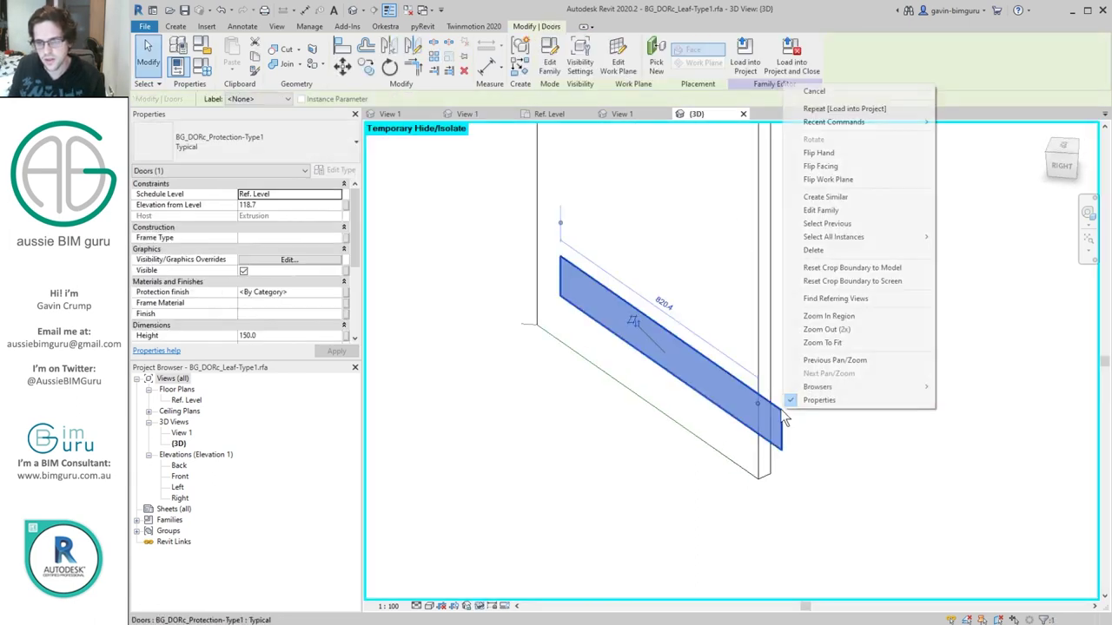
{"action": "left_click", "coordinate": [825, 196]}
{"action": "middle_click_drag", "start_coordinate": [851, 238], "coordinate": [594, 248], "text": "shift"}
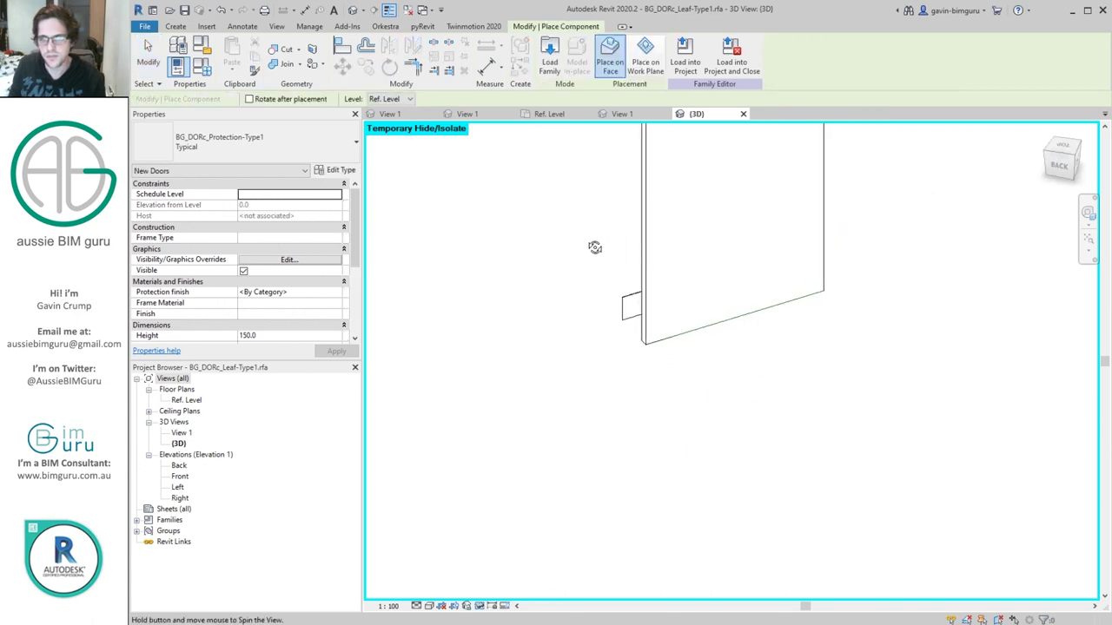
{"action": "left_click", "coordinate": [670, 311]}
{"action": "key", "text": "Escape"}
{"action": "key", "text": "Escape"}
{"action": "left_click", "coordinate": [671, 310]}
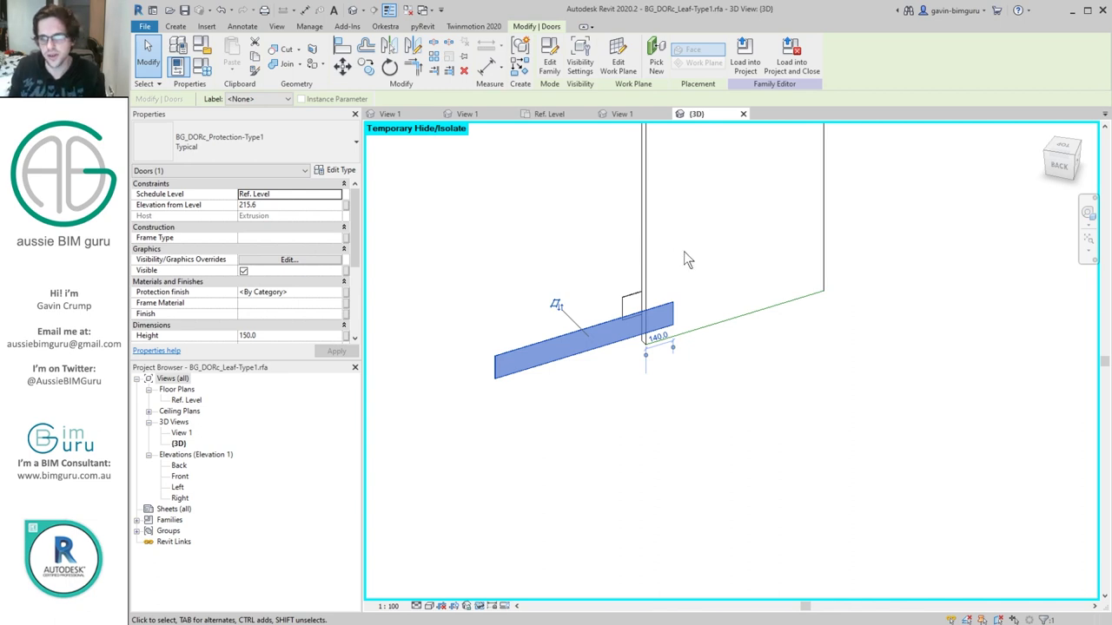
{"action": "key", "text": "space"}
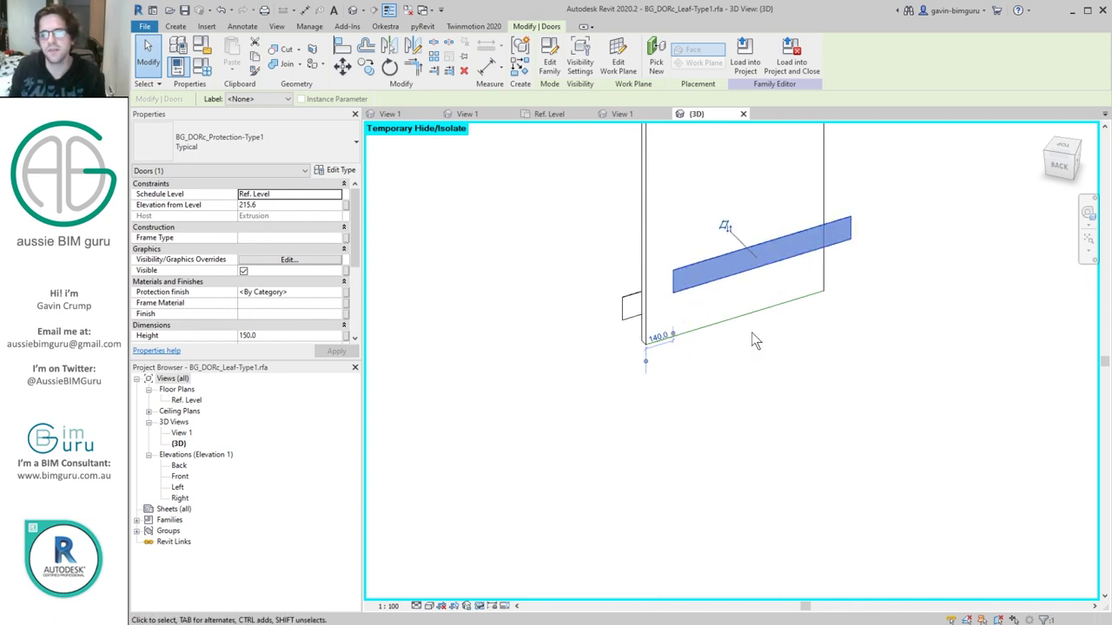
- Set the Elevation from Level of both protection plates to 0
{"action": "left_click", "coordinate": [304, 204]}
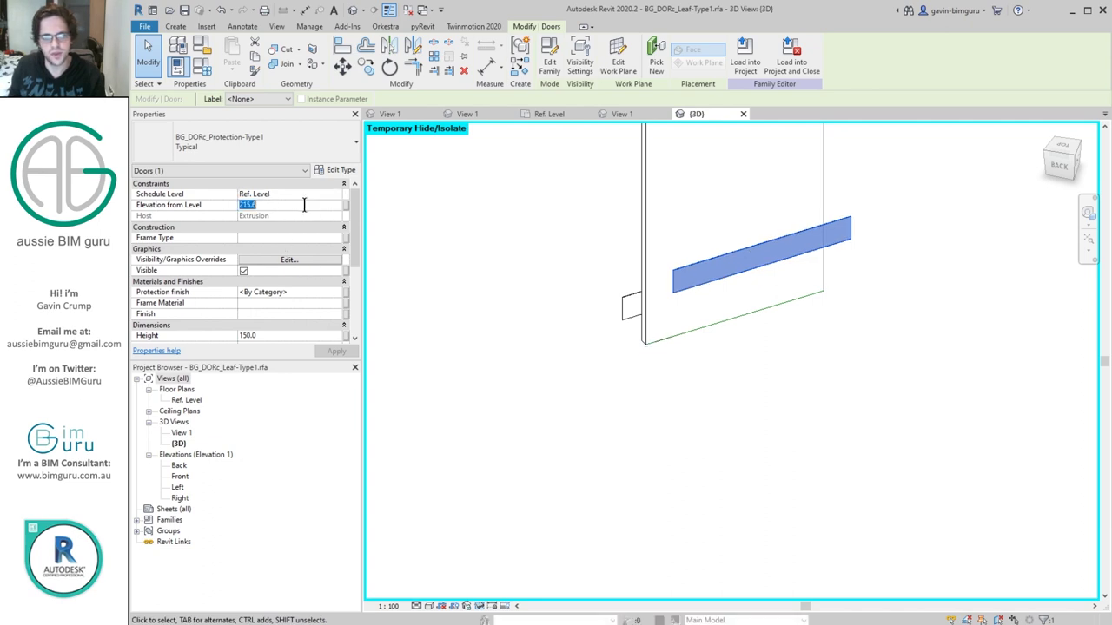
{"action": "type", "text": "118.7"}
{"action": "key", "text": "Return"}
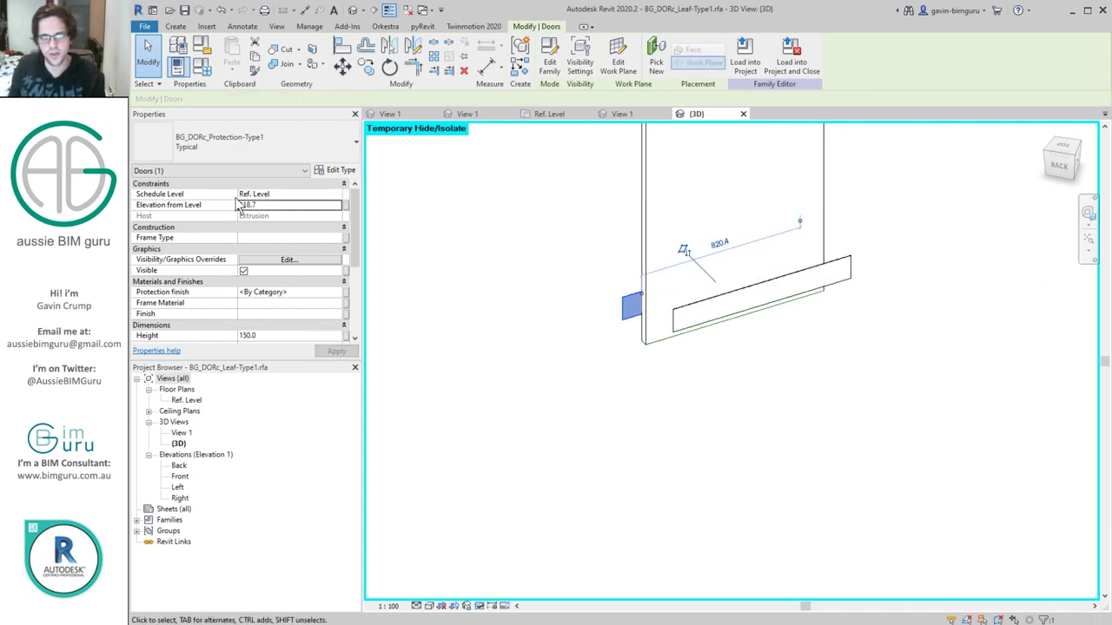
{"action": "left_click", "coordinate": [280, 204]}
{"action": "type", "text": "0"}
{"action": "key", "text": "Return"}
{"action": "middle_click_drag", "start_coordinate": [560, 348], "coordinate": [582, 346], "text": "shift"}
- Associate the Undercut of both protection plates with the leaf family's Undercut parameter
{"action": "left_click", "coordinate": [757, 271], "text": "ctrl"}
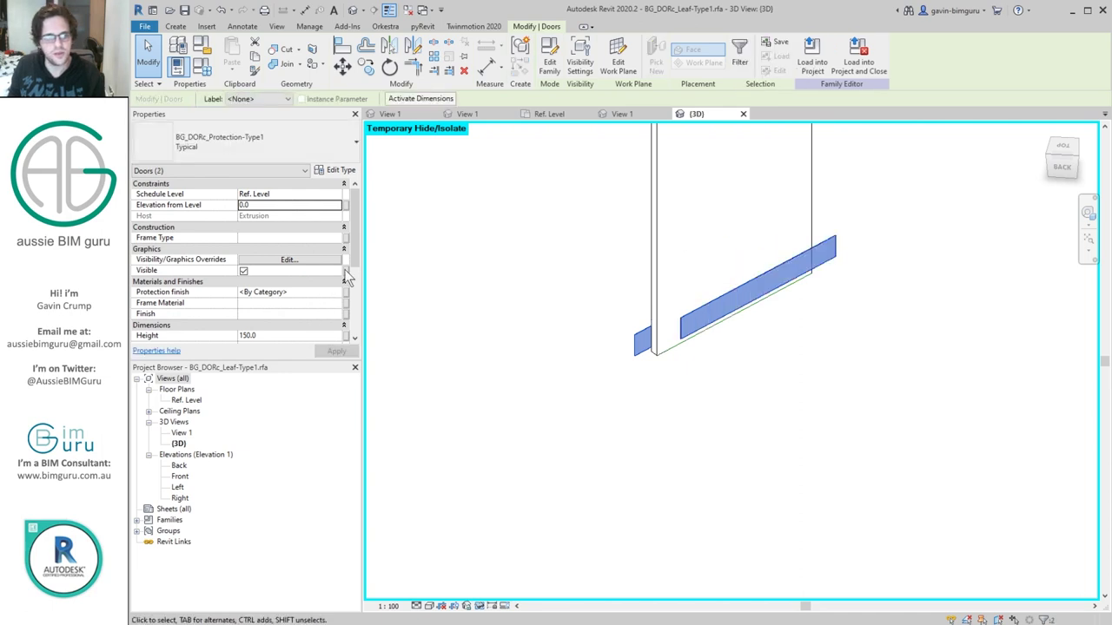
{"action": "scroll", "coordinate": [341, 289], "scroll_direction": "down", "scroll_amount": 2}
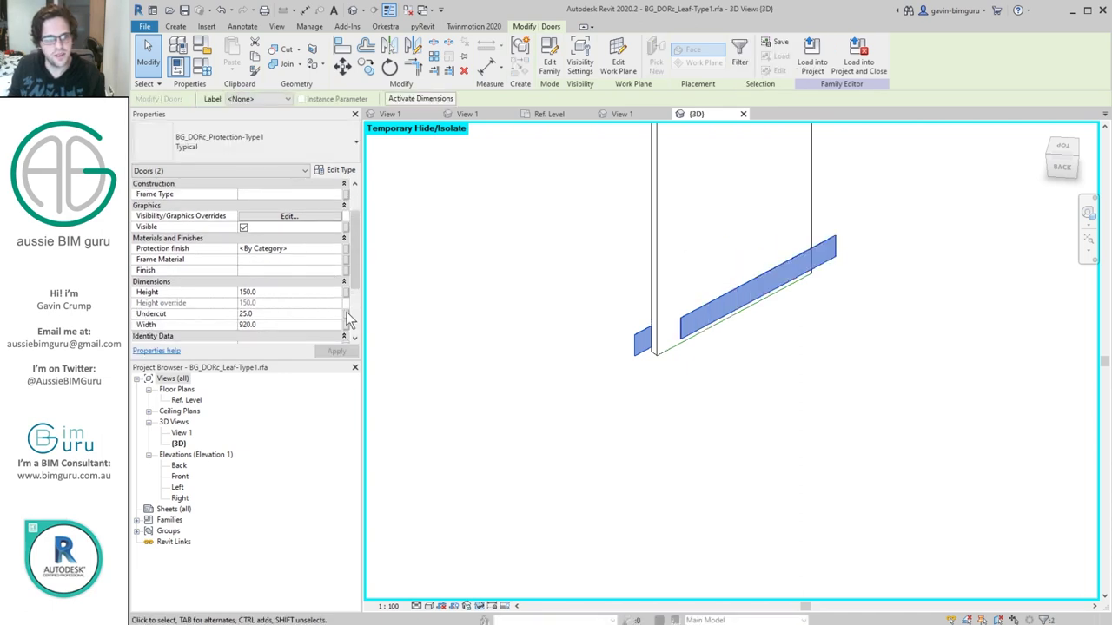
{"action": "left_click", "coordinate": [346, 314]}
{"action": "left_click", "coordinate": [711, 302]}
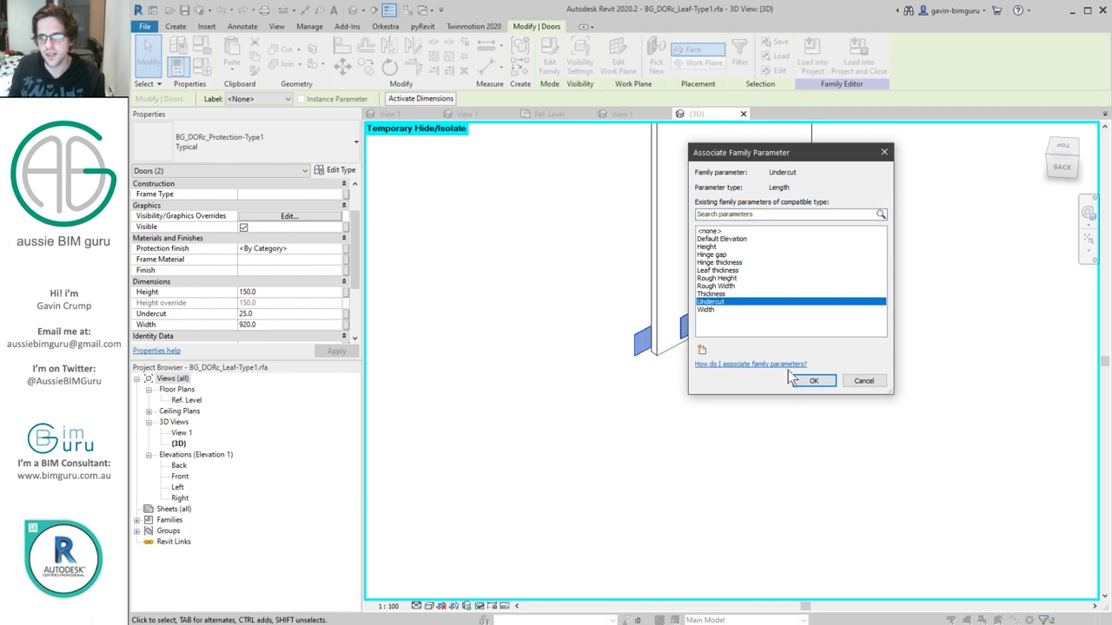
{"action": "left_click", "coordinate": [813, 382]}
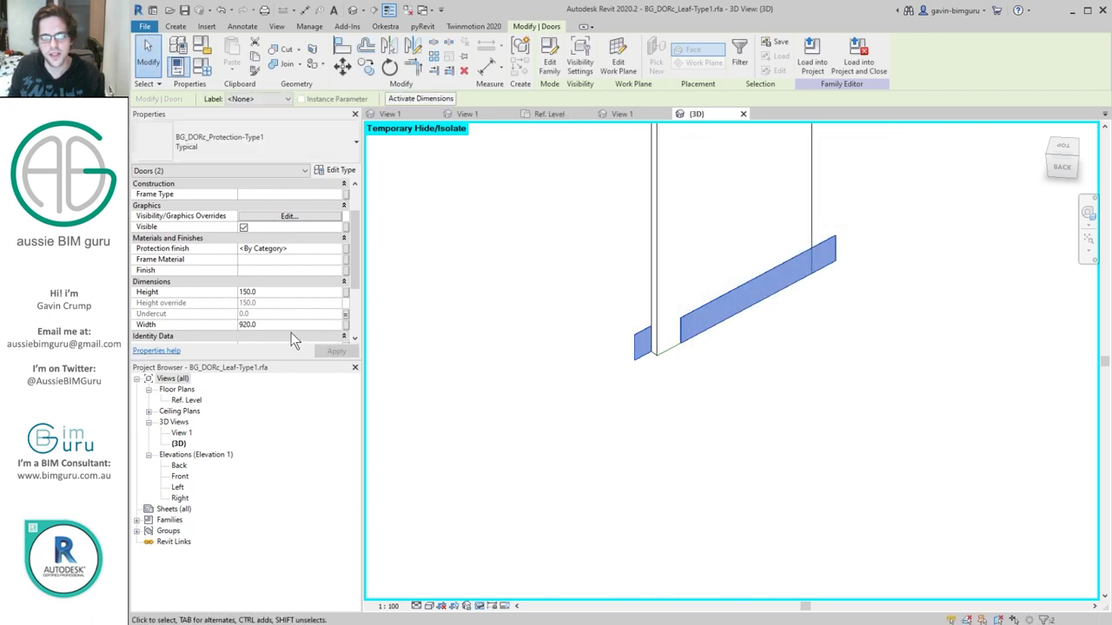
- Associate the Width of both protection plates with the leaf family's Width parameter
{"action": "left_click", "coordinate": [346, 325]}
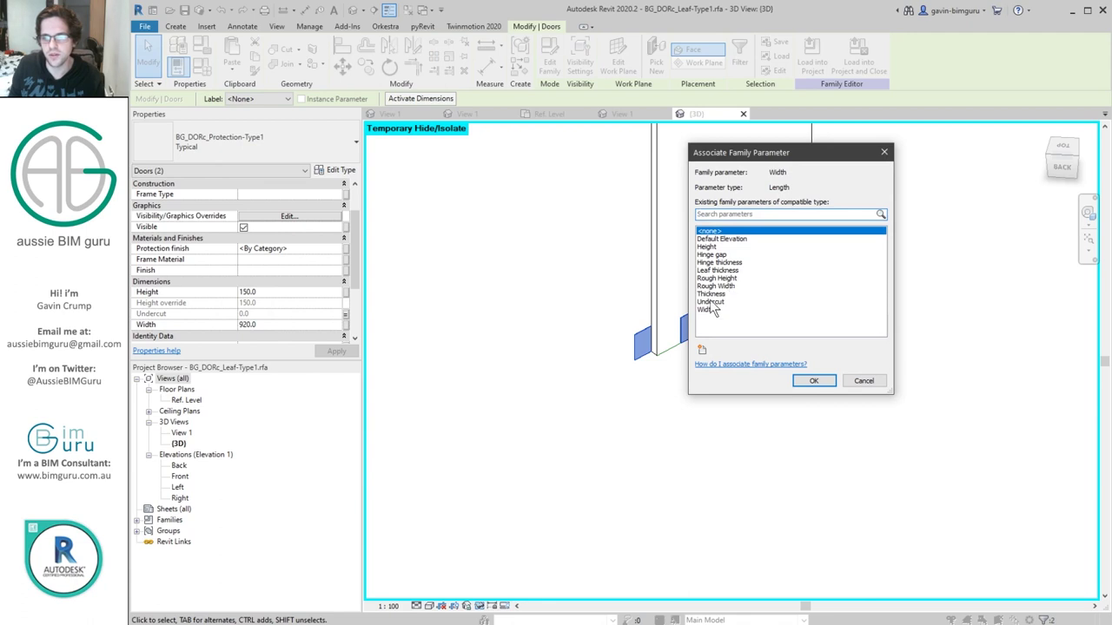
{"action": "left_click", "coordinate": [705, 309]}
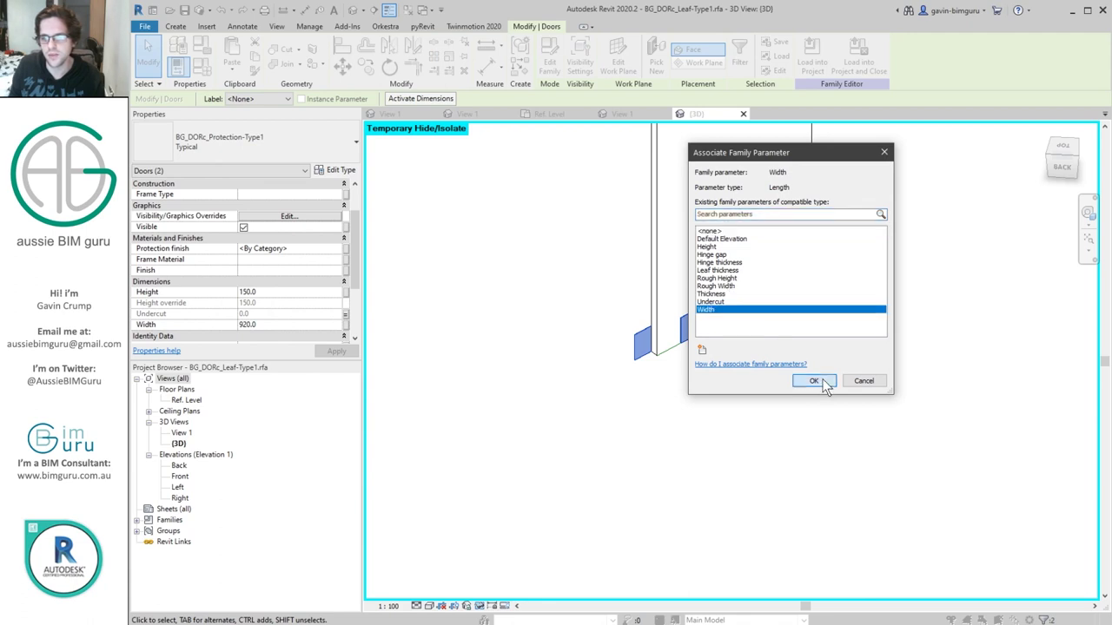
{"action": "left_click", "coordinate": [813, 382]}
{"action": "left_click", "coordinate": [757, 387]}
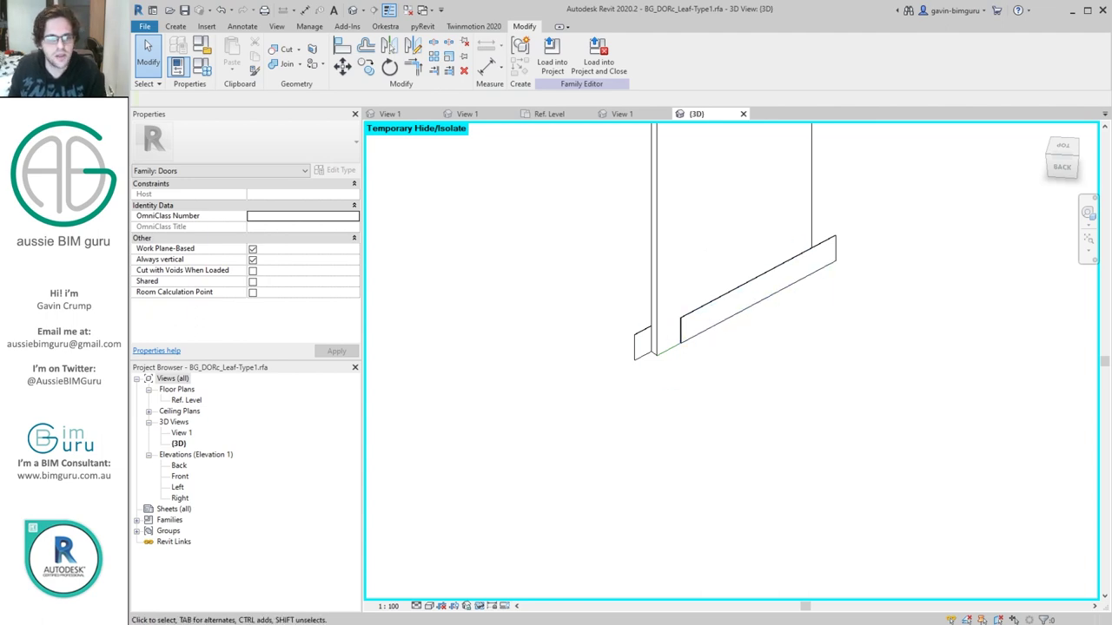
- In the Ref. Level plan, align and lock the far end of the short-falling protection plate to the leaf's free edge
{"action": "double_click", "coordinate": [186, 400]}
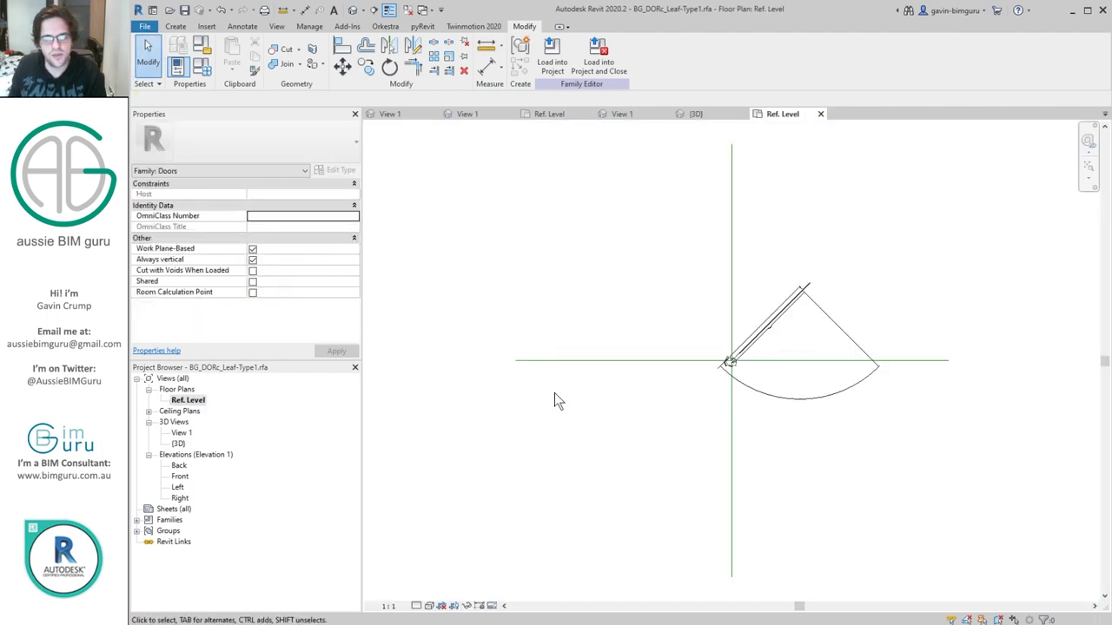
{"action": "scroll", "coordinate": [801, 295], "scroll_direction": "up", "scroll_amount": 5}
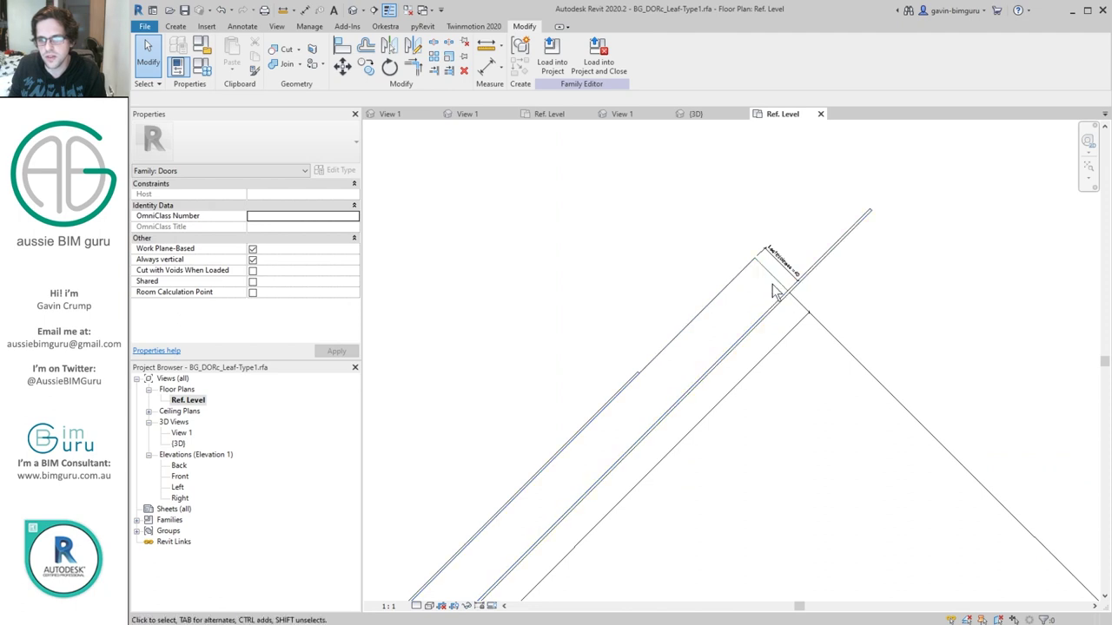
{"action": "scroll", "coordinate": [842, 288], "scroll_direction": "down", "scroll_amount": 1}
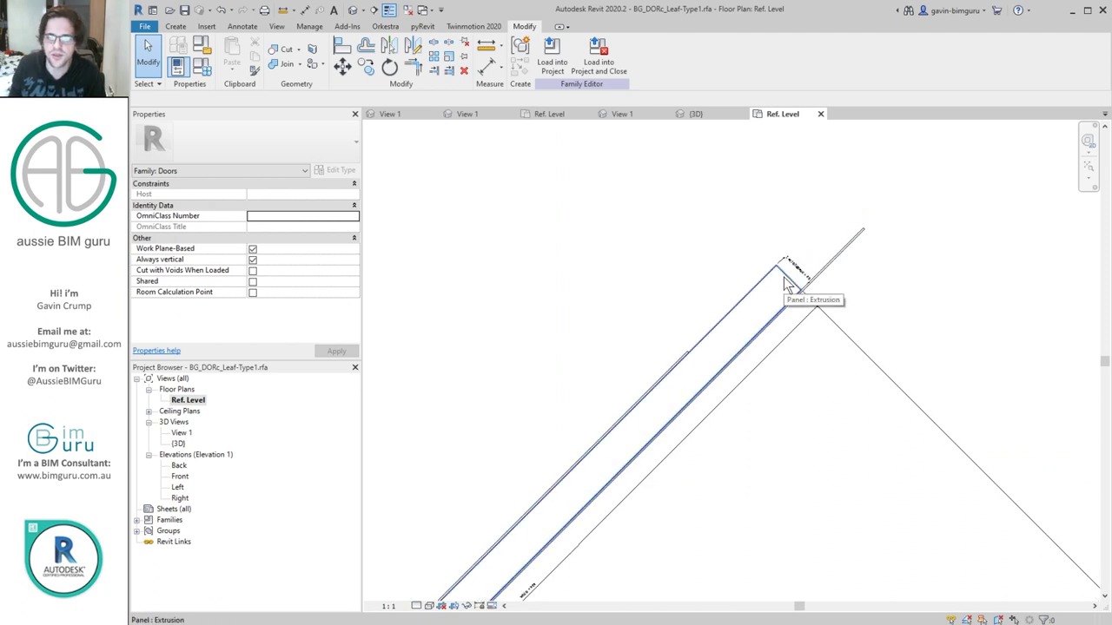
{"action": "key", "text": "a"}
{"action": "key", "text": "l"}
{"action": "scroll", "coordinate": [789, 278], "scroll_direction": "up", "scroll_amount": 3}
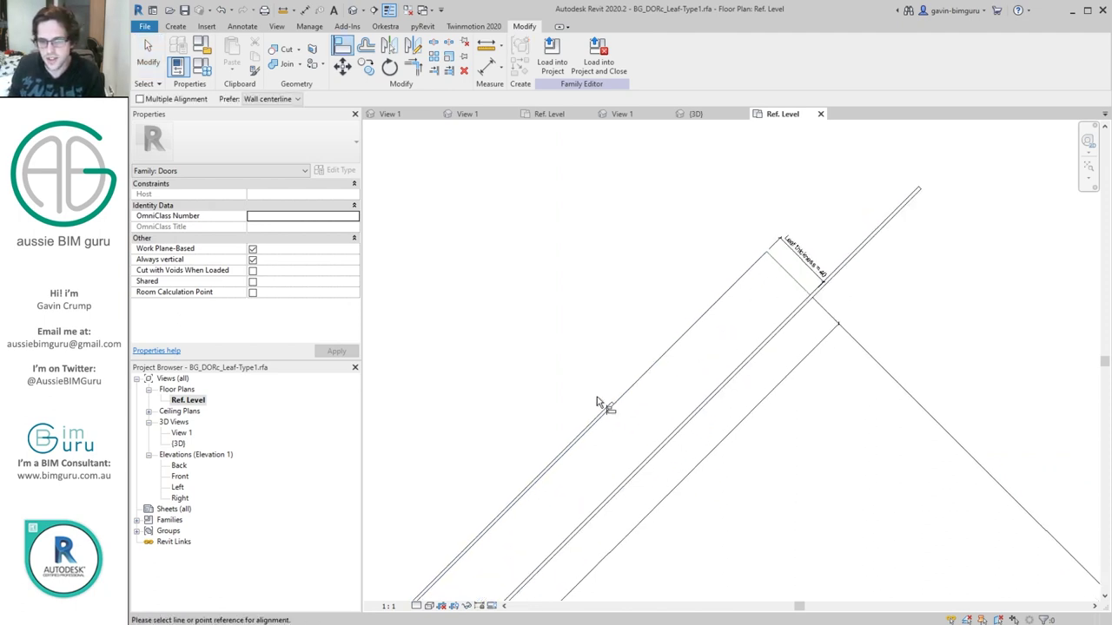
{"action": "left_click", "coordinate": [784, 276]}
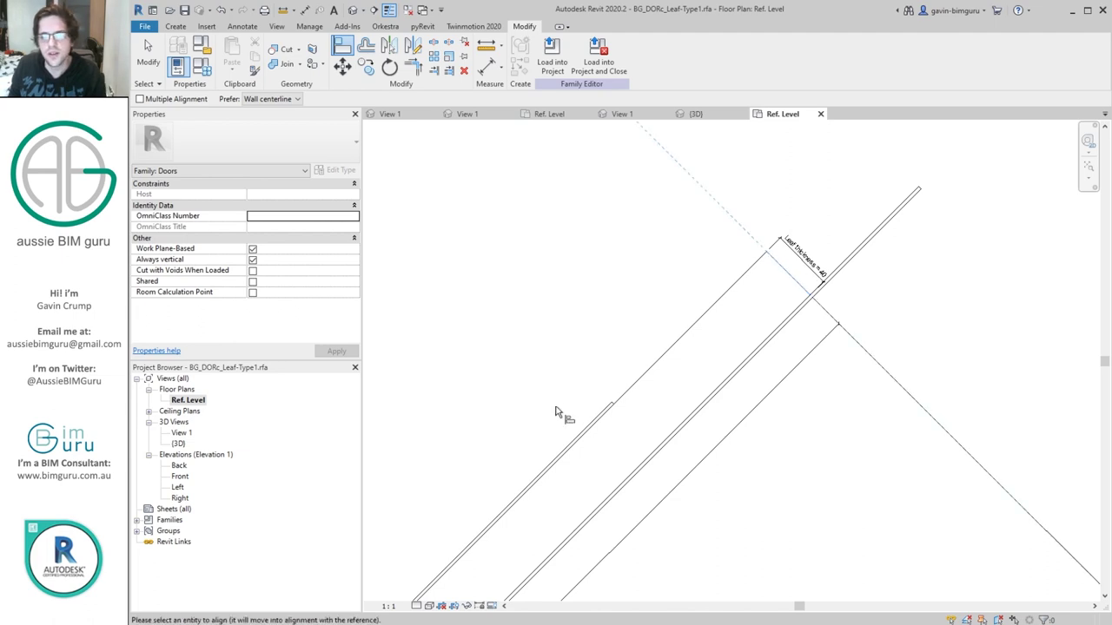
{"action": "left_click", "coordinate": [613, 408]}
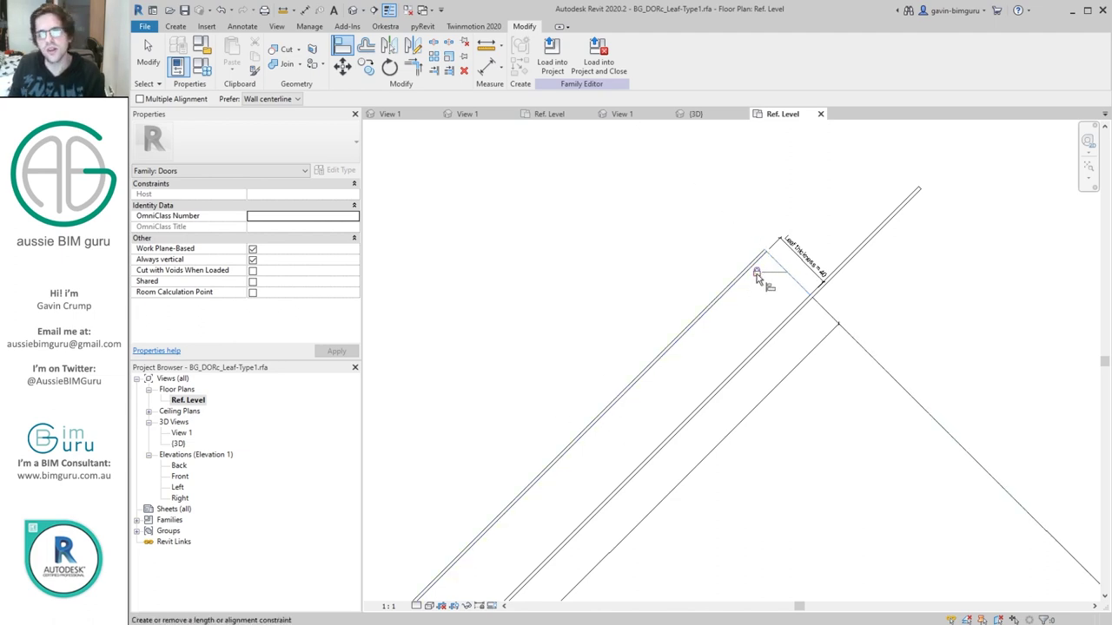
- Align and lock the near end of the other protection plate to the reference line at the leaf's hinge edge
{"action": "scroll", "coordinate": [807, 298], "scroll_direction": "down", "scroll_amount": 3}
{"action": "scroll", "coordinate": [695, 360], "scroll_direction": "up", "scroll_amount": 4}
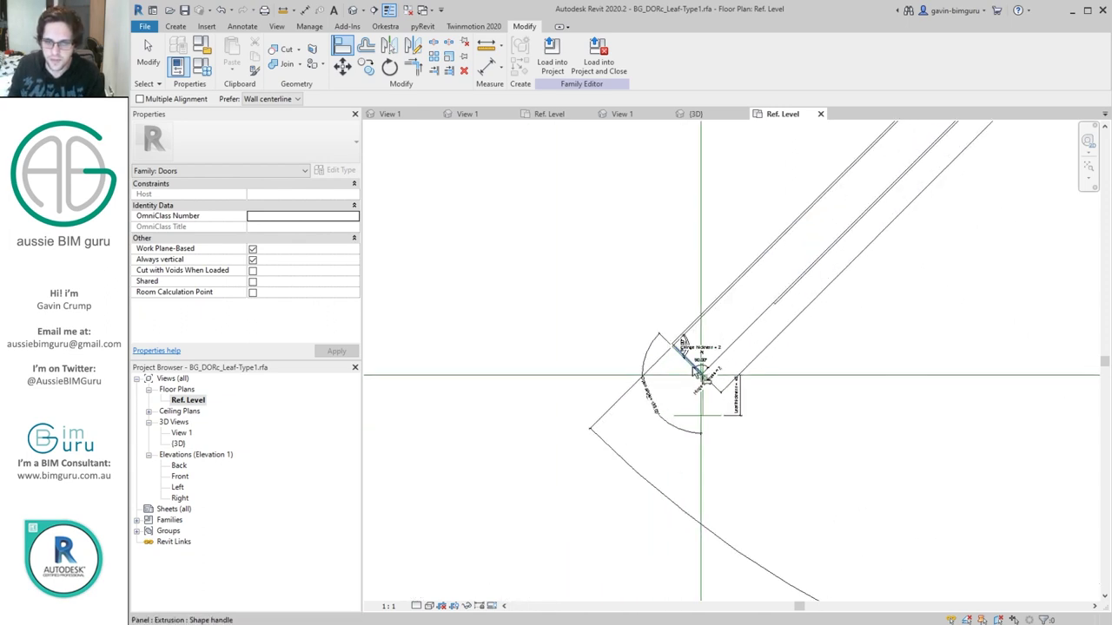
{"action": "scroll", "coordinate": [690, 346], "scroll_direction": "up", "scroll_amount": 2}
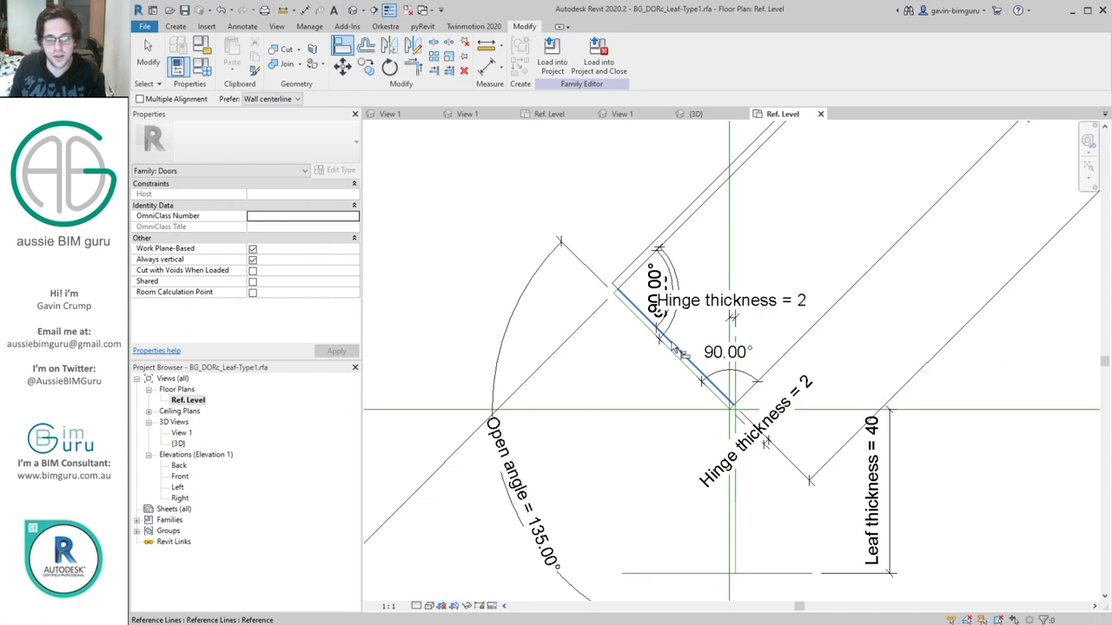
{"action": "left_click", "coordinate": [673, 346]}
{"action": "scroll", "coordinate": [672, 486], "scroll_direction": "down", "scroll_amount": 3}
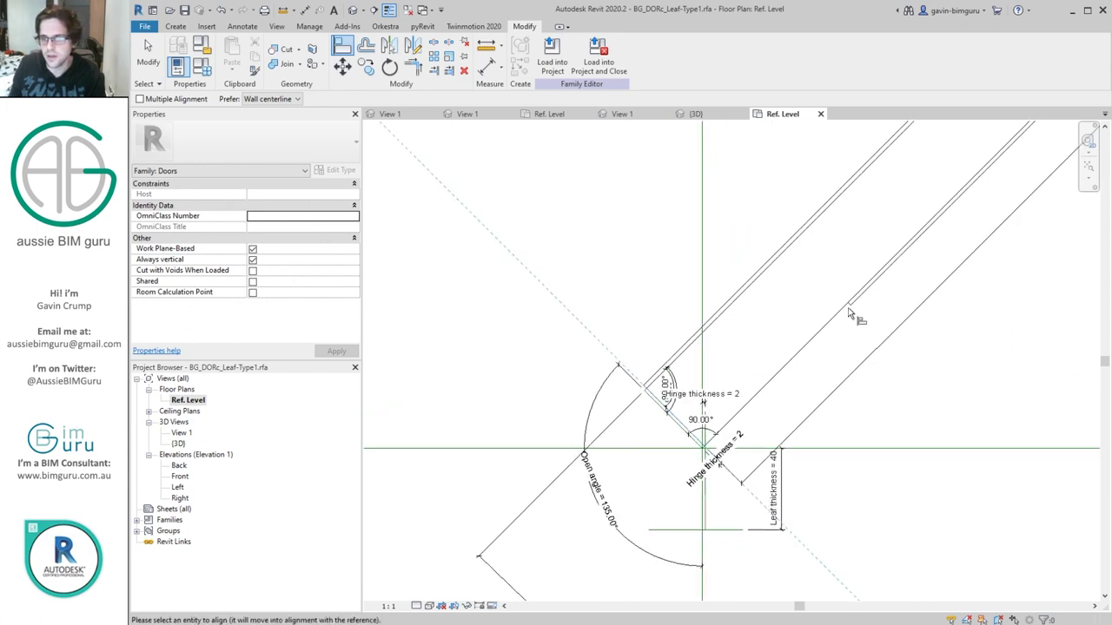
{"action": "left_click", "coordinate": [714, 436]}
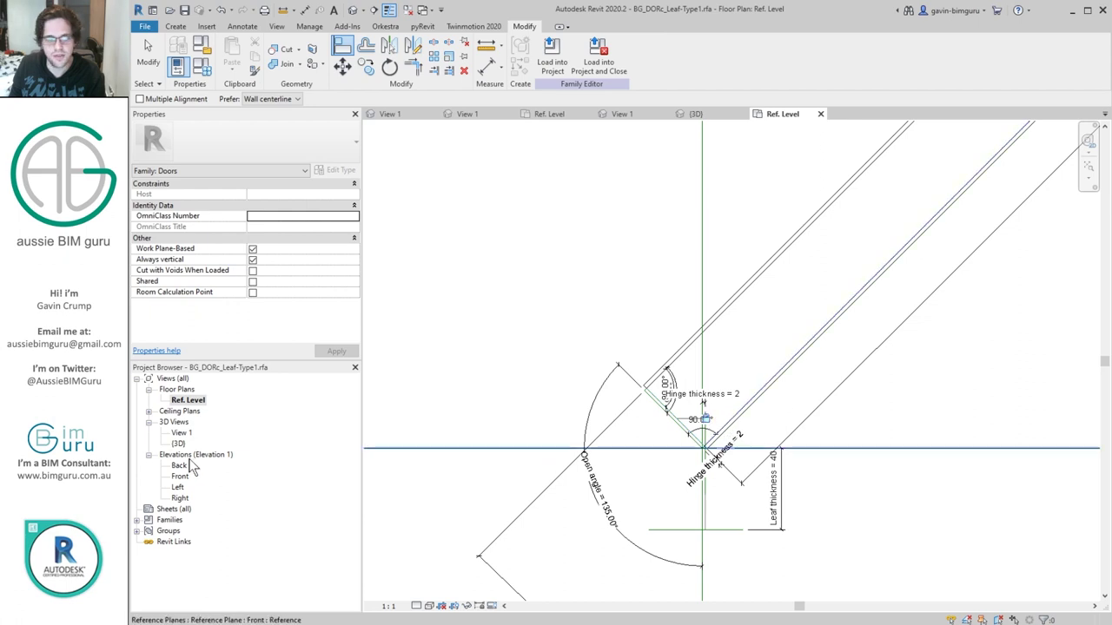
- Open View 1 and delete the {3D} view from the family
{"action": "double_click", "coordinate": [179, 433]}
{"action": "left_click", "coordinate": [177, 446]}
{"action": "key", "text": "Delete"}
- Test the front protection plate's height override by setting Height to 0, and set it back to 150
{"action": "left_click", "coordinate": [720, 451]}
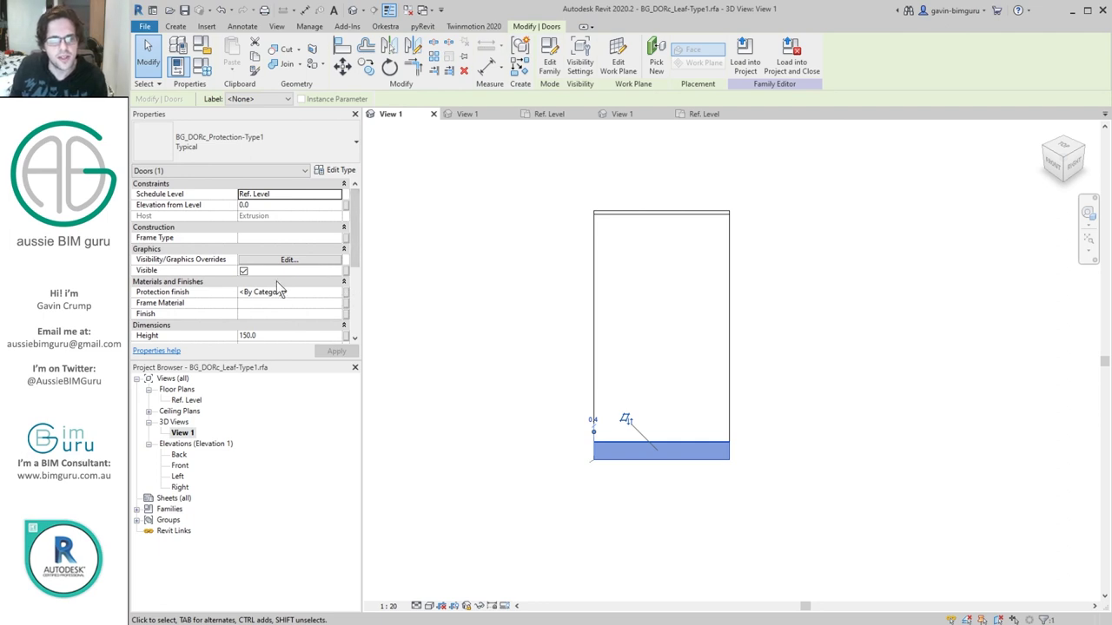
{"action": "mouse_move", "coordinate": [351, 229]}
{"action": "left_mouse_down"}
{"action": "mouse_move", "coordinate": [353, 265]}
{"action": "mouse_move", "coordinate": [353, 247]}
{"action": "left_mouse_up"}
{"action": "left_click", "coordinate": [304, 291]}
{"action": "type", "text": "0"}
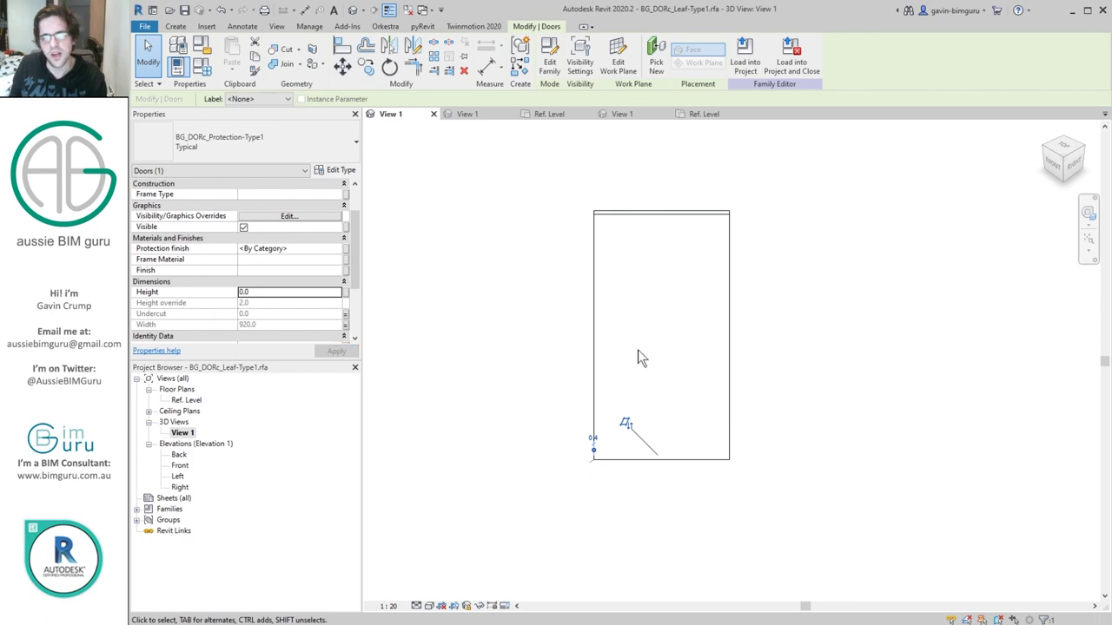
{"action": "left_click", "coordinate": [315, 290]}
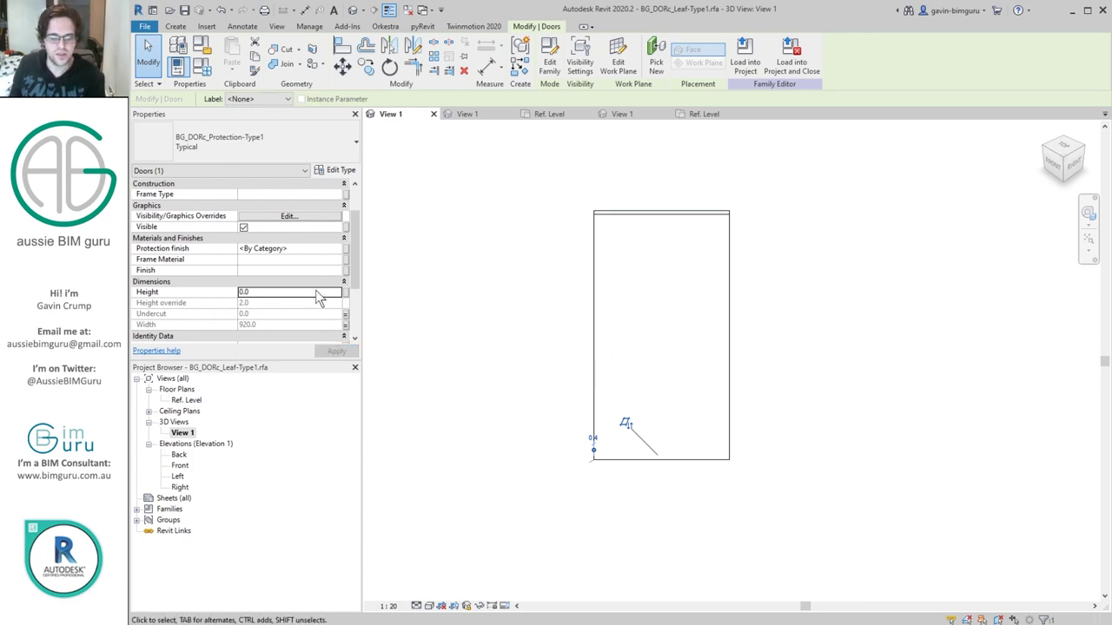
{"action": "type", "text": "150"}
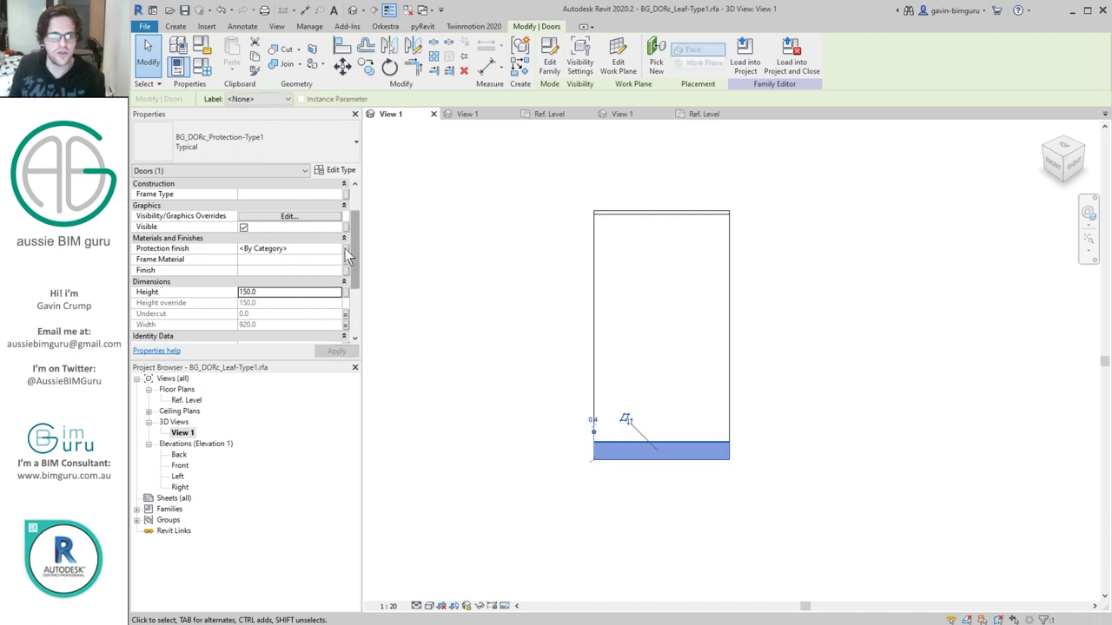
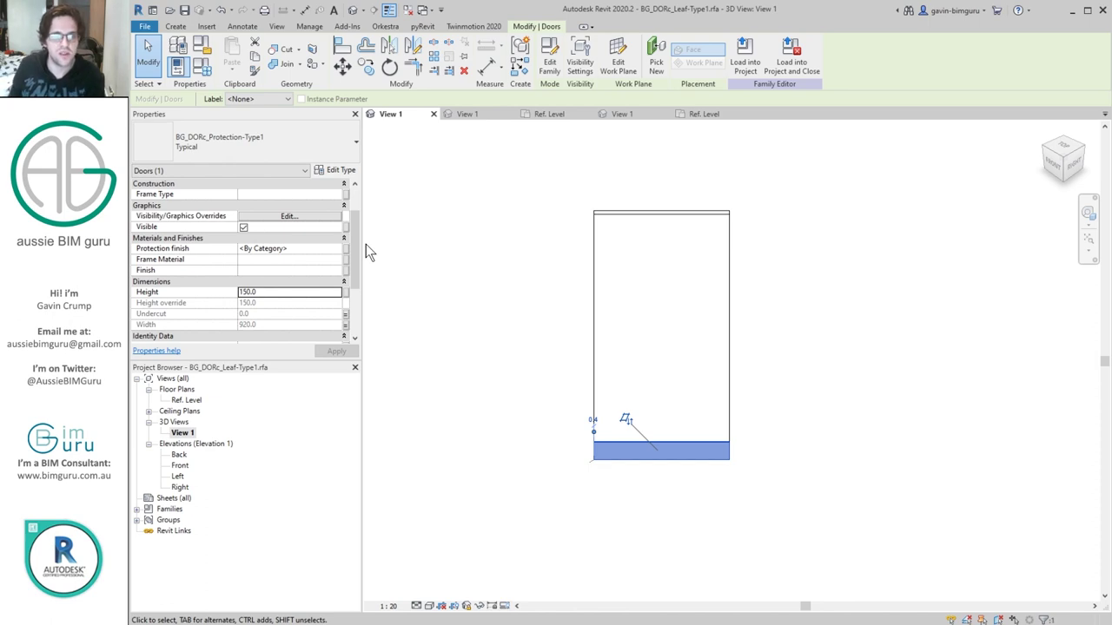
- Associate the front protection plate's Height with a new instance parameter named Protection height ext
{"action": "left_click", "coordinate": [346, 296]}
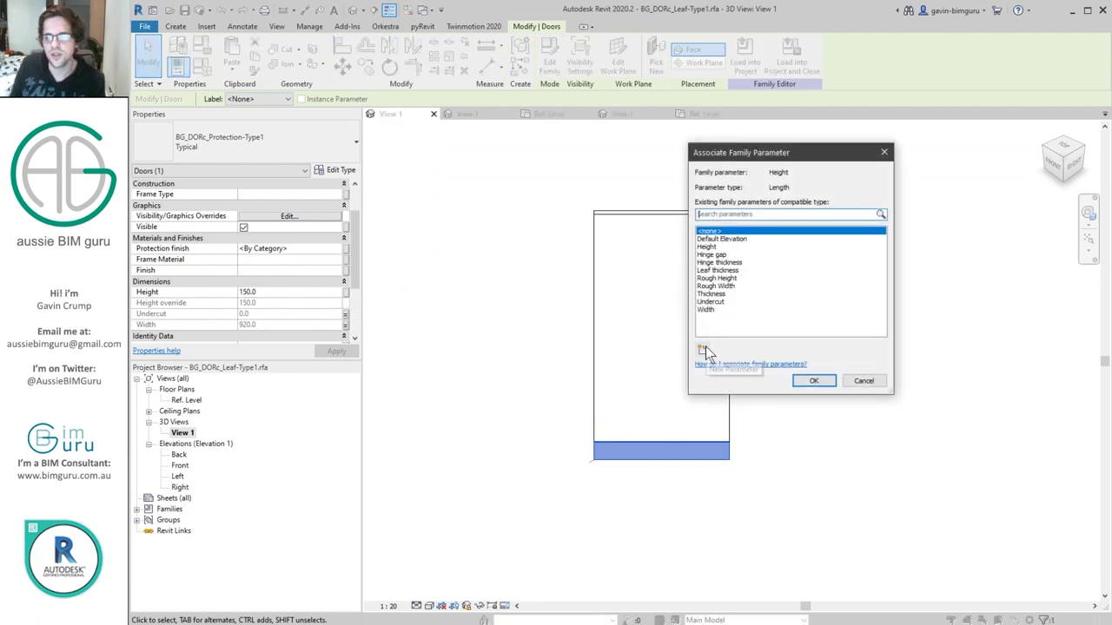
{"action": "left_click", "coordinate": [700, 346]}
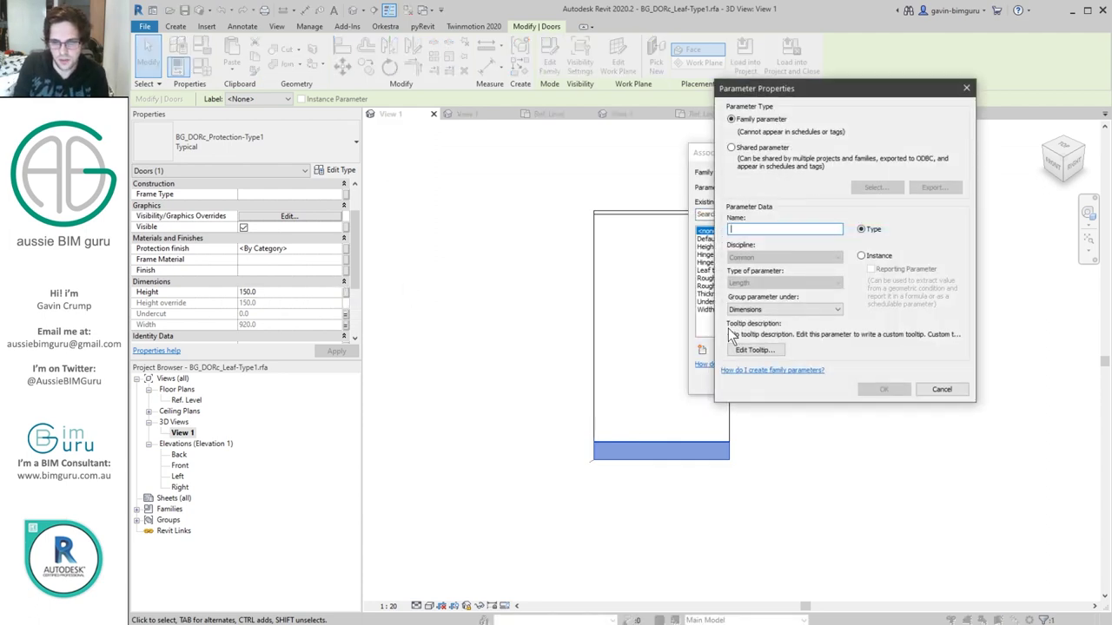
{"action": "type", "text": "Protection height"}
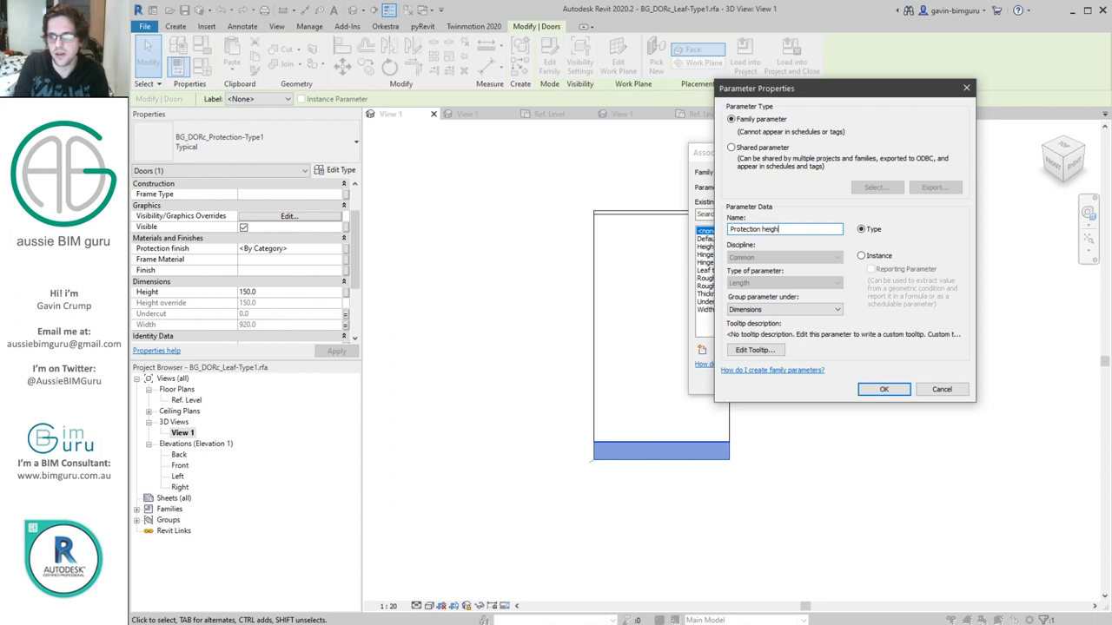
{"action": "key", "text": "ctrl+a"}
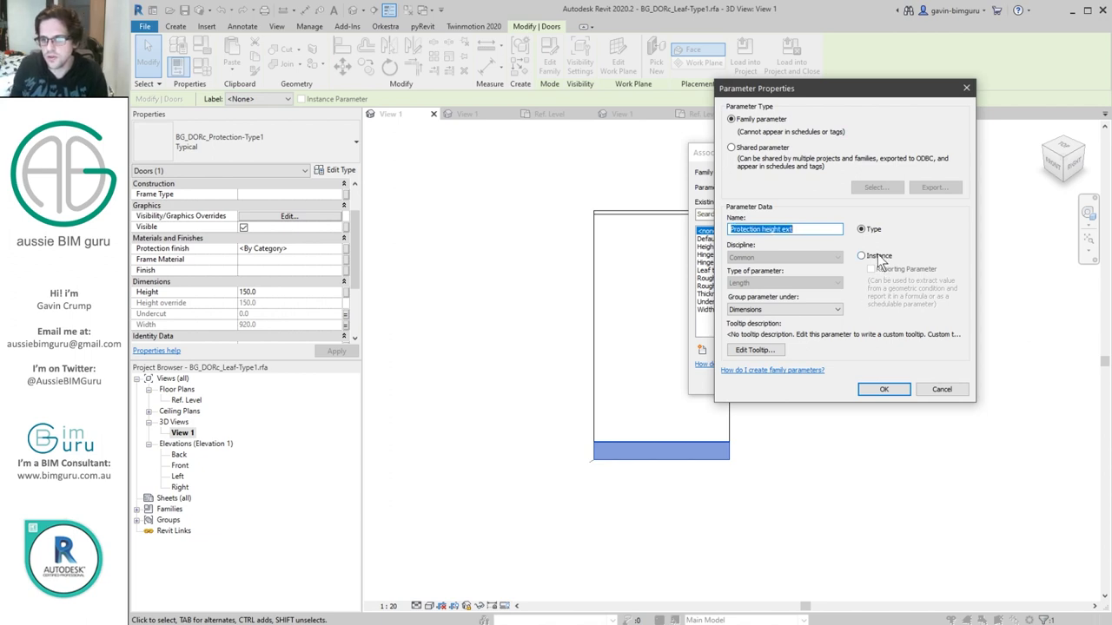
{"action": "left_click", "coordinate": [878, 253]}
{"action": "left_click", "coordinate": [884, 389]}
{"action": "left_click", "coordinate": [800, 388]}
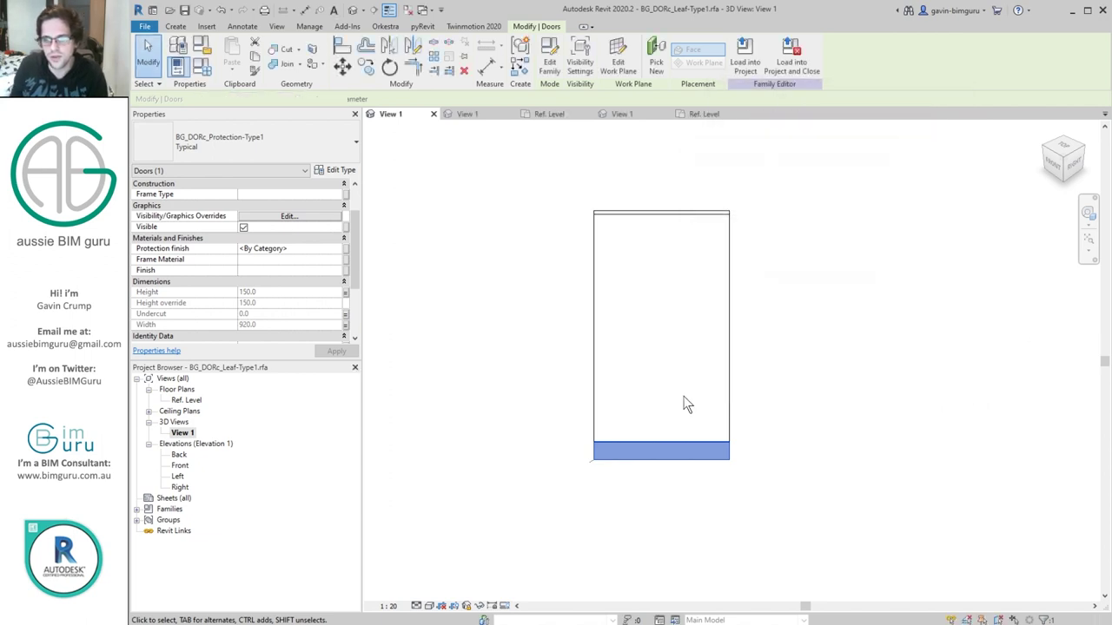
- Open a default 3D view and temporarily hide the dimensions category to expose the back of the leaf
{"action": "left_click", "coordinate": [353, 9]}
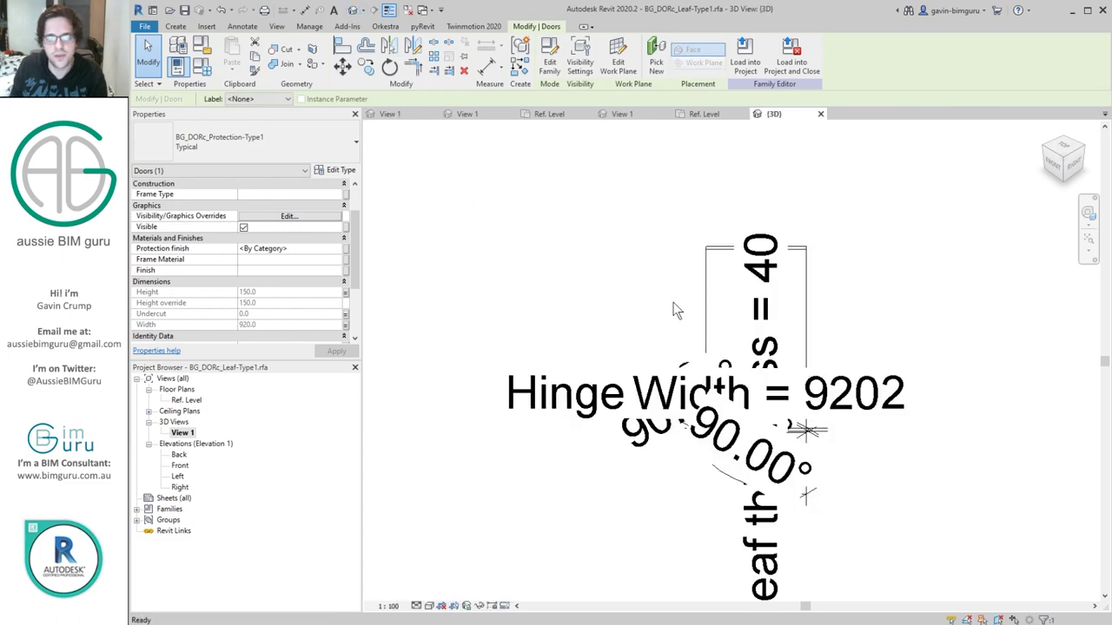
{"action": "left_click", "coordinate": [843, 491]}
{"action": "key", "text": "h"}
{"action": "key", "text": "c"}
{"action": "middle_click_drag", "start_coordinate": [899, 464], "coordinate": [776, 417], "text": "shift"}
- Associate the back protection plate's Height with a new family parameter named Protection height int
{"action": "left_click", "coordinate": [770, 423]}
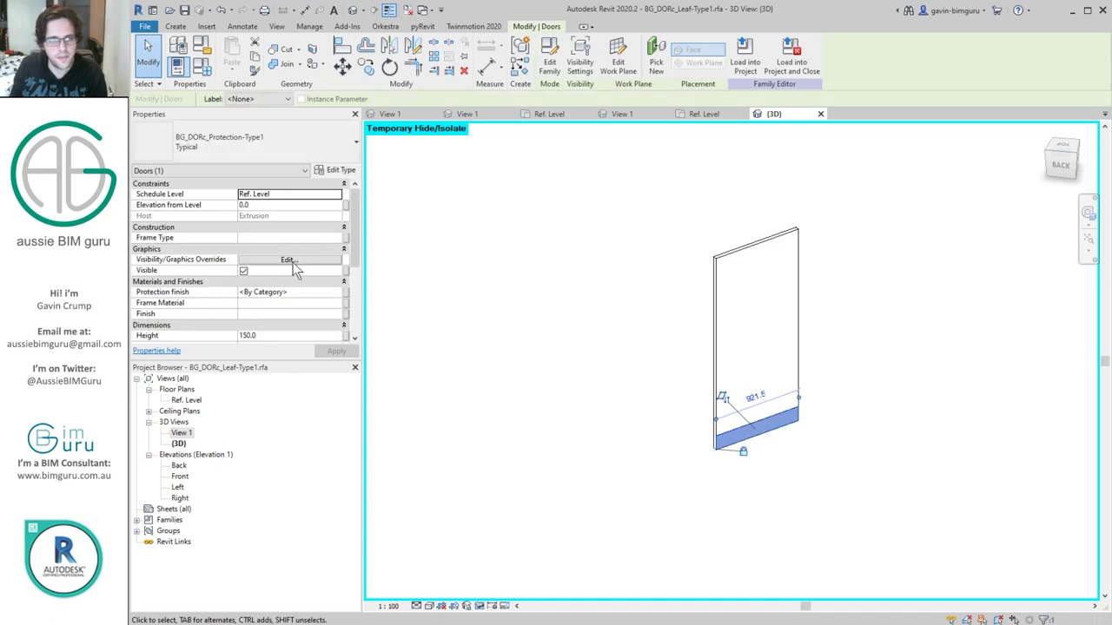
{"action": "scroll", "coordinate": [344, 317], "scroll_direction": "down", "scroll_amount": 3}
{"action": "left_click", "coordinate": [345, 314]}
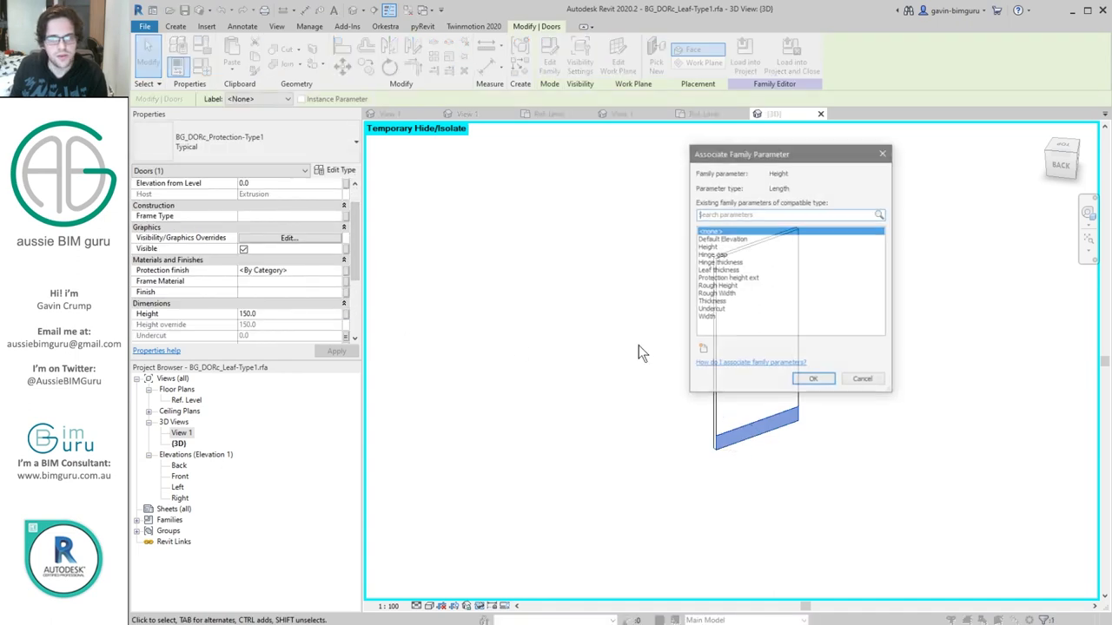
{"action": "left_click", "coordinate": [702, 349]}
{"action": "type", "text": "Protection height ext"}
{"action": "key", "text": "BackSpace"}
{"action": "key", "text": "BackSpace"}
{"action": "key", "text": "BackSpace"}
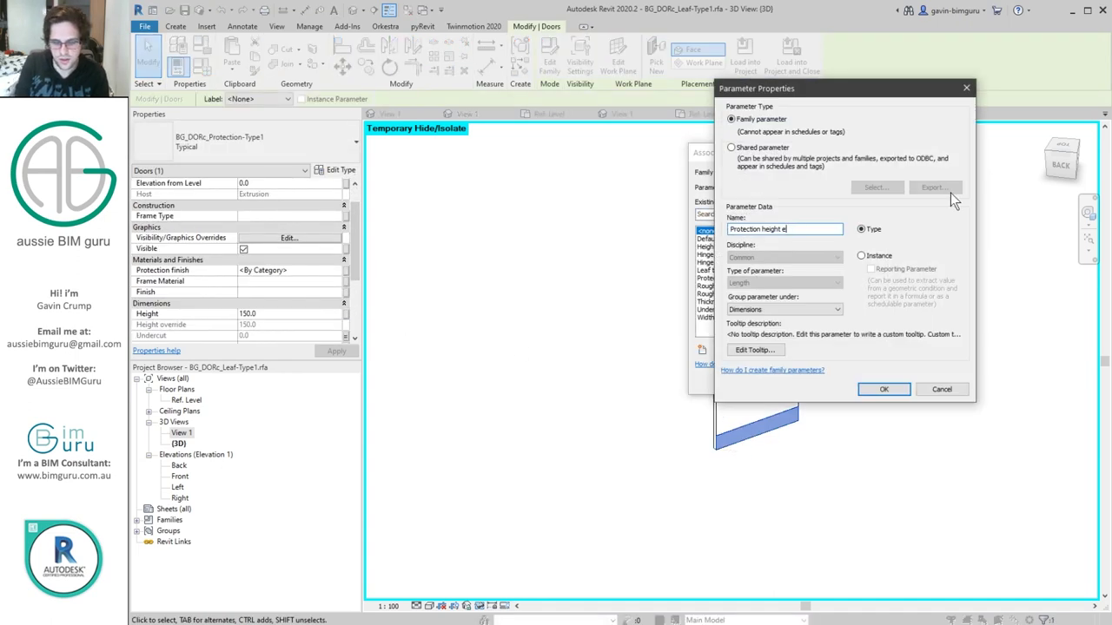
{"action": "type", "text": "int"}
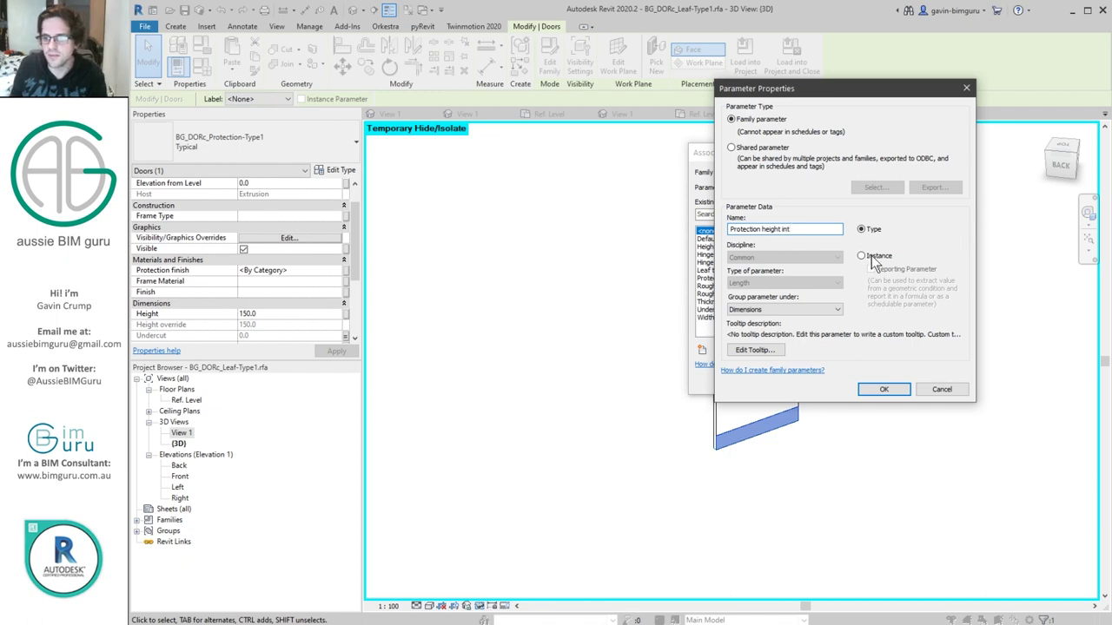
{"action": "left_click", "coordinate": [884, 389]}
{"action": "left_click", "coordinate": [804, 379]}
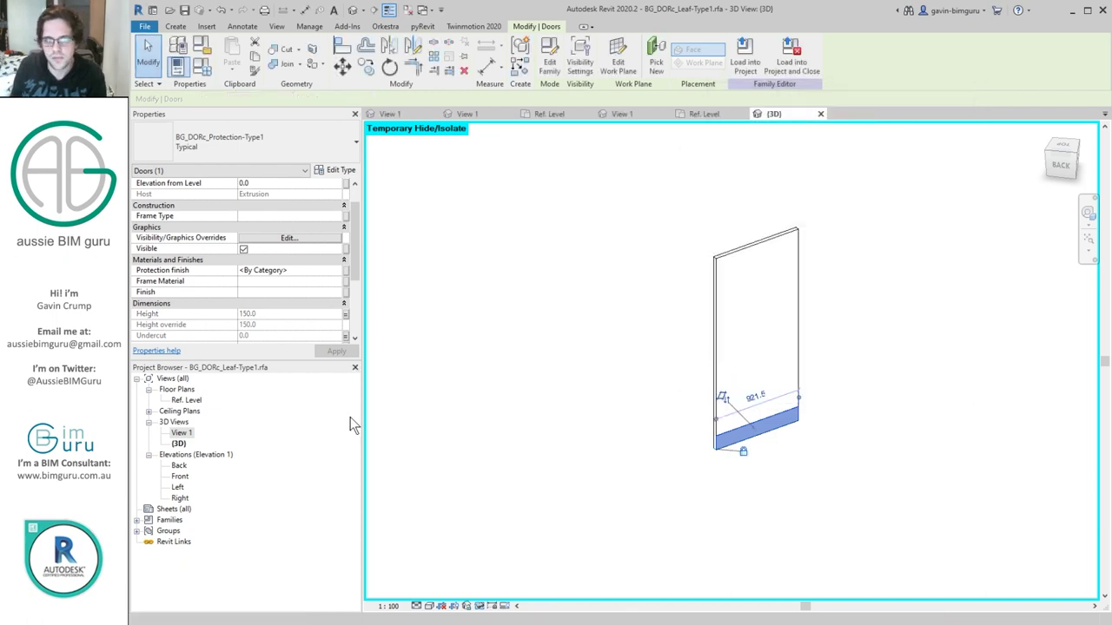
- Clear the Mark value of the protection plate on the external face of the leaf
{"action": "scroll", "coordinate": [361, 270], "scroll_direction": "down", "scroll_amount": 3}
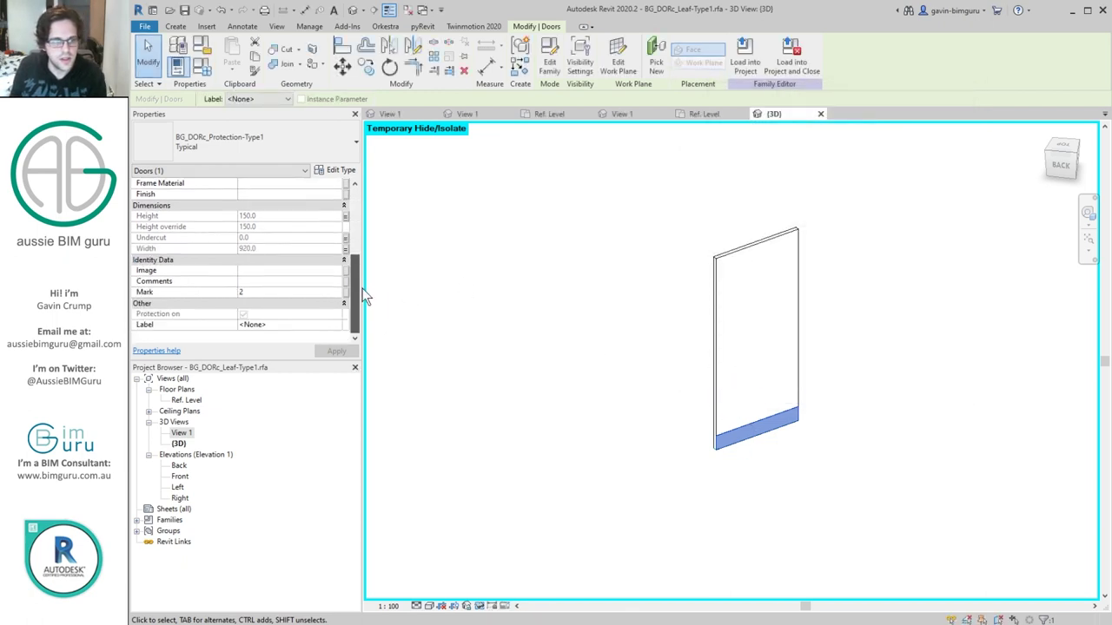
{"action": "middle_click_drag", "start_coordinate": [683, 420], "coordinate": [881, 409], "text": "shift"}
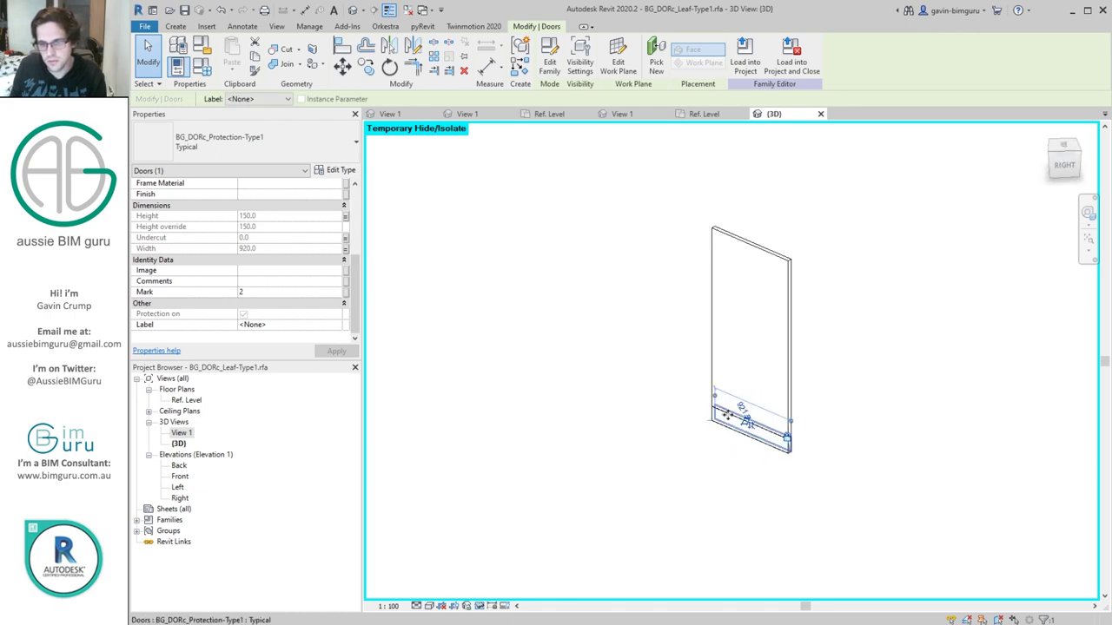
{"action": "double_click", "coordinate": [290, 293]}
{"action": "type", "text": "1"}
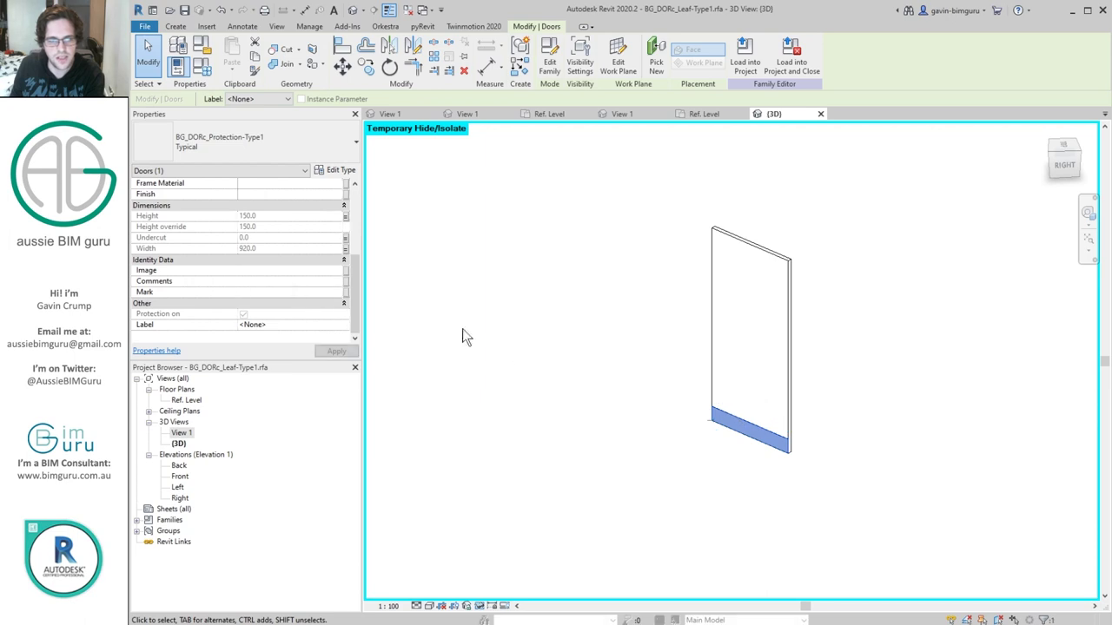
- Associate the external plate's Protection finish with a new instance material parameter named Protection finish ext
{"action": "middle_click_drag", "start_coordinate": [923, 446], "coordinate": [915, 425], "text": "shift"}
{"action": "scroll", "coordinate": [358, 282], "scroll_direction": "up", "scroll_amount": 3}
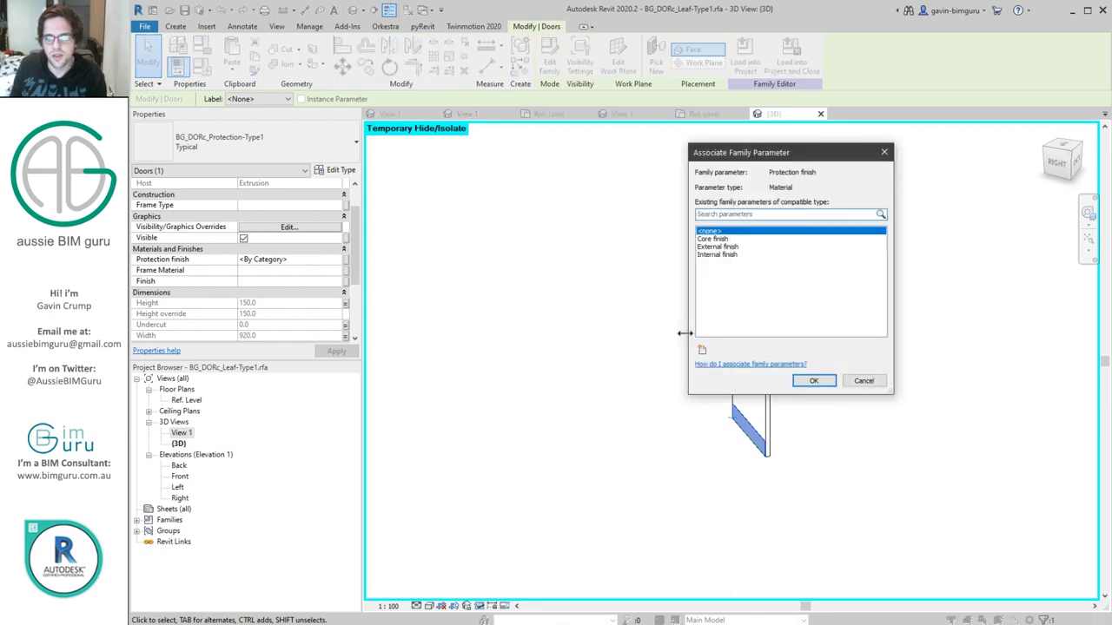
{"action": "left_click", "coordinate": [702, 348]}
{"action": "type", "text": "Protection finish ext"}
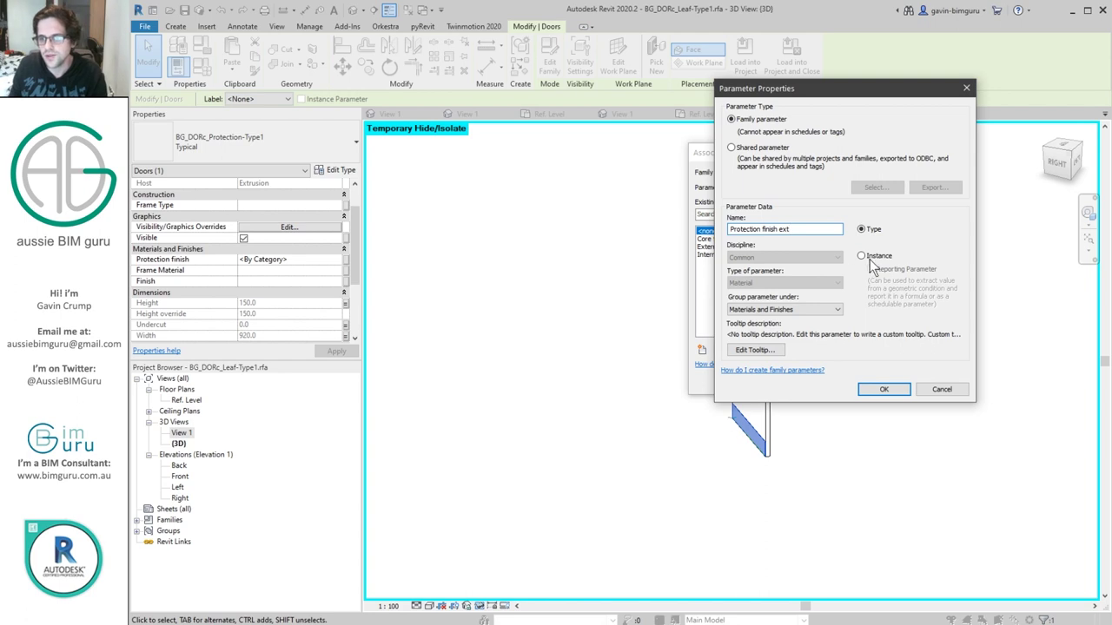
{"action": "left_click", "coordinate": [869, 258]}
{"action": "left_click", "coordinate": [883, 389]}
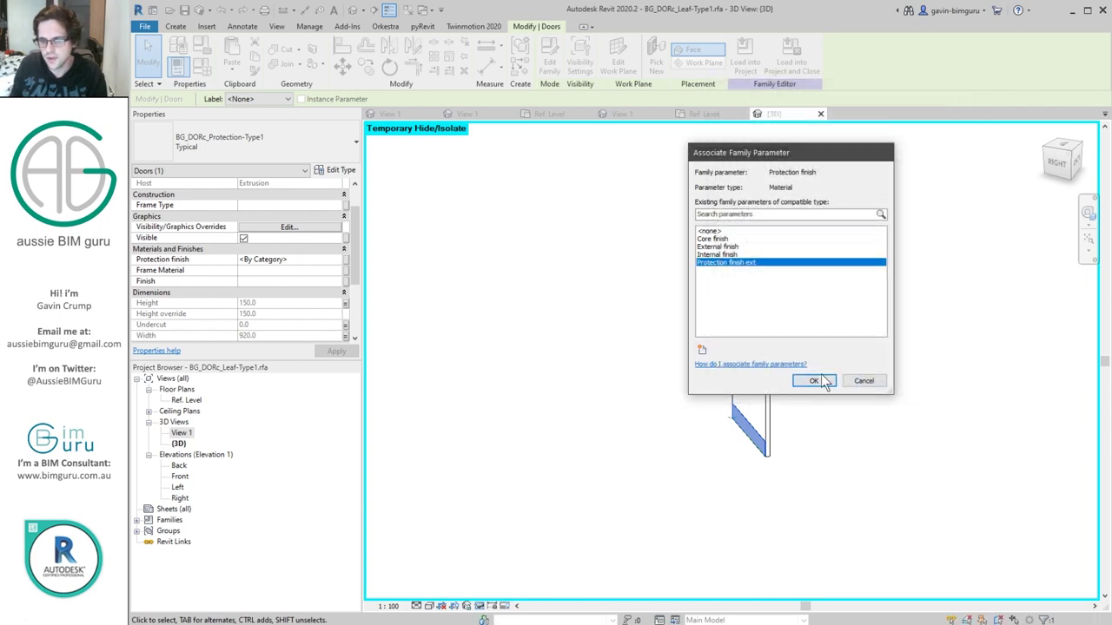
{"action": "left_click", "coordinate": [808, 379]}
- Associate the internal plate's Protection finish with a new material parameter named Protection finish int
{"action": "middle_click_drag", "start_coordinate": [861, 393], "coordinate": [744, 416], "text": "shift"}
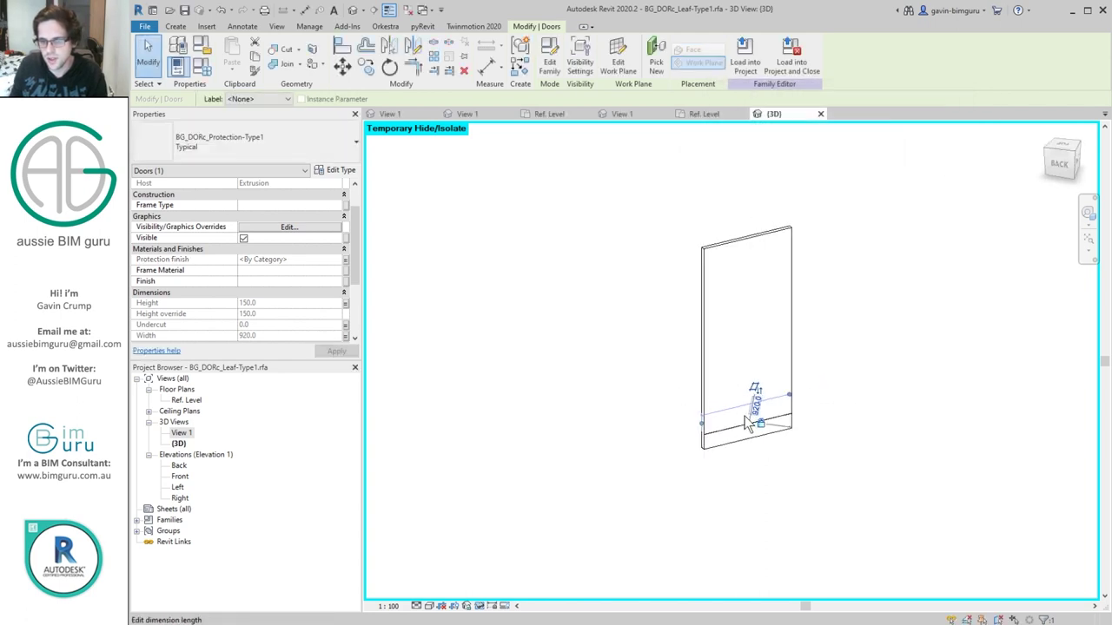
{"action": "left_click", "coordinate": [345, 260]}
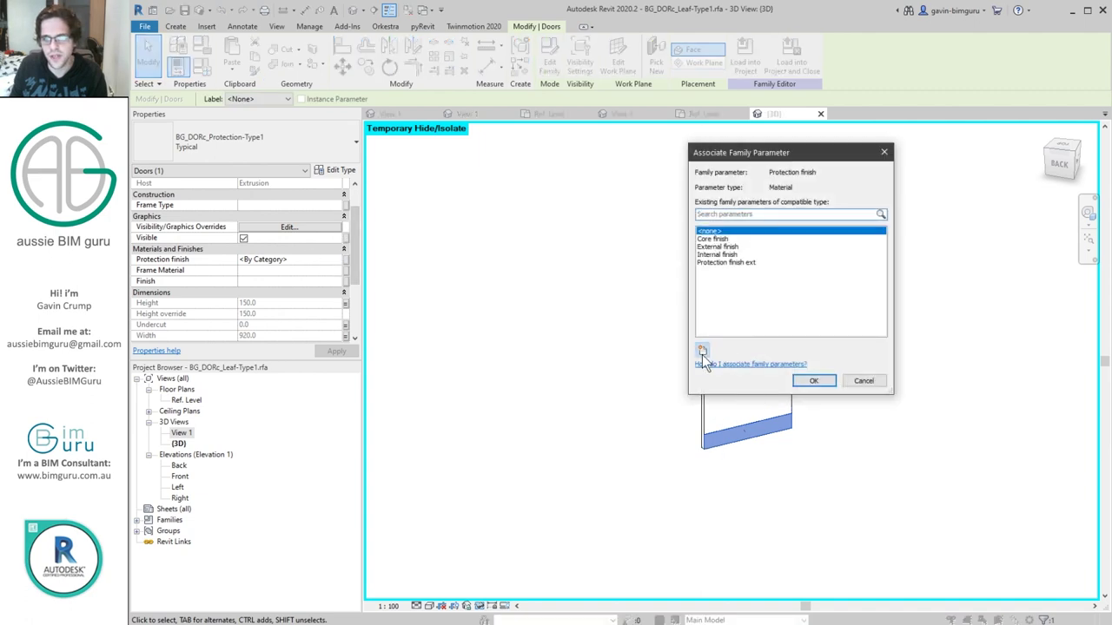
{"action": "left_click", "coordinate": [702, 350]}
{"action": "key", "text": "BackSpace"}
{"action": "key", "text": "BackSpace"}
{"action": "key", "text": "BackSpace"}
{"action": "type", "text": "int"}
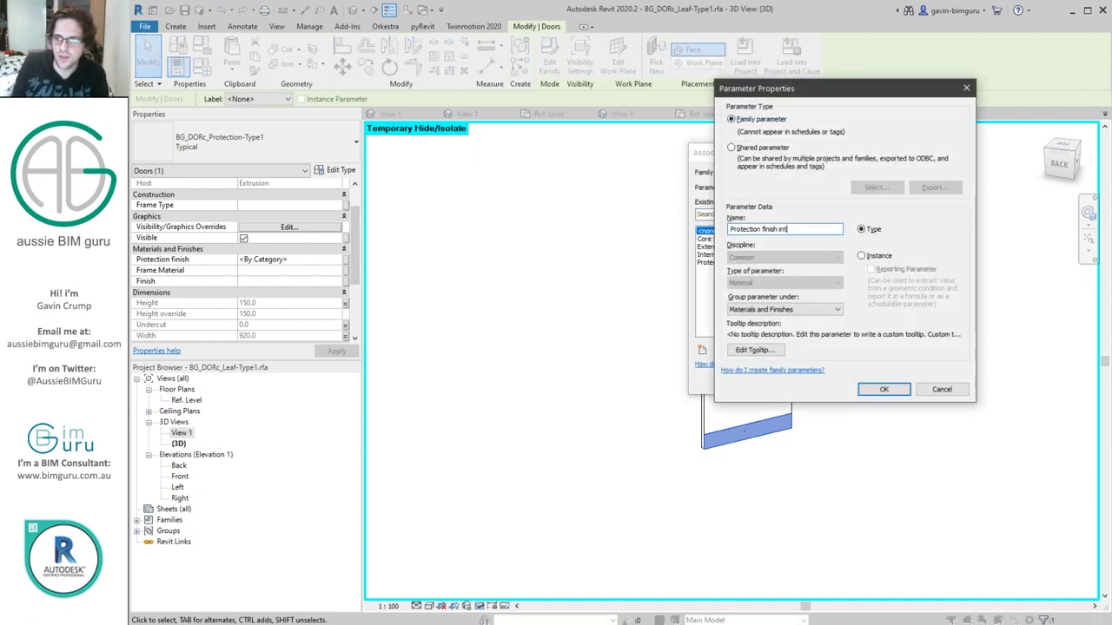
{"action": "left_click", "coordinate": [884, 389]}
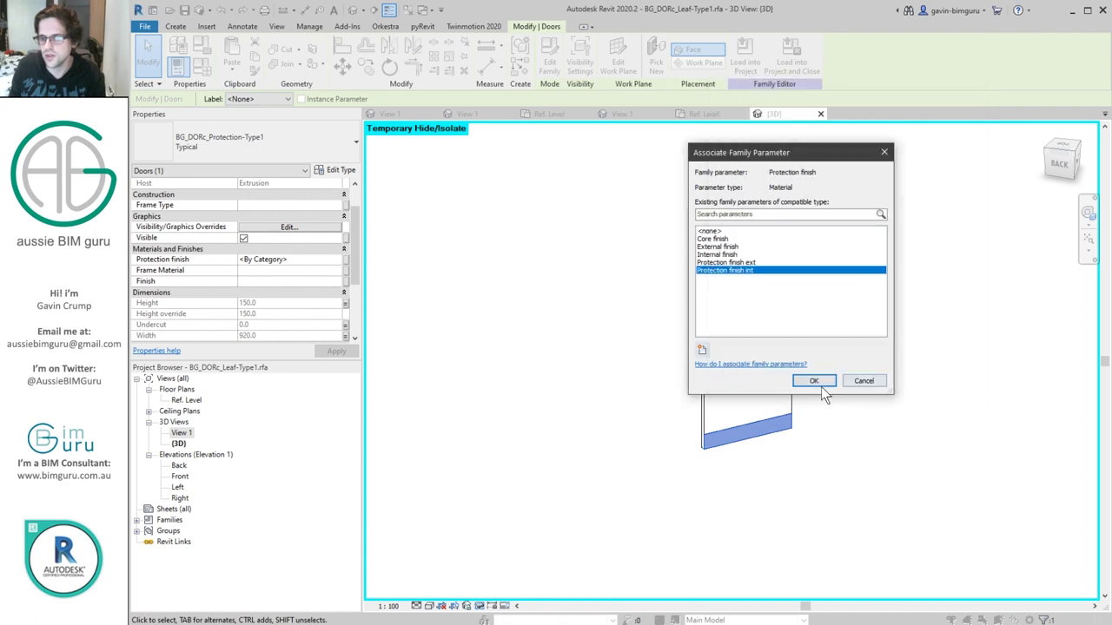
{"action": "left_click", "coordinate": [811, 381]}
{"action": "left_click", "coordinate": [851, 338]}
{"action": "middle_click_drag", "start_coordinate": [852, 338], "coordinate": [807, 367], "text": "shift"}
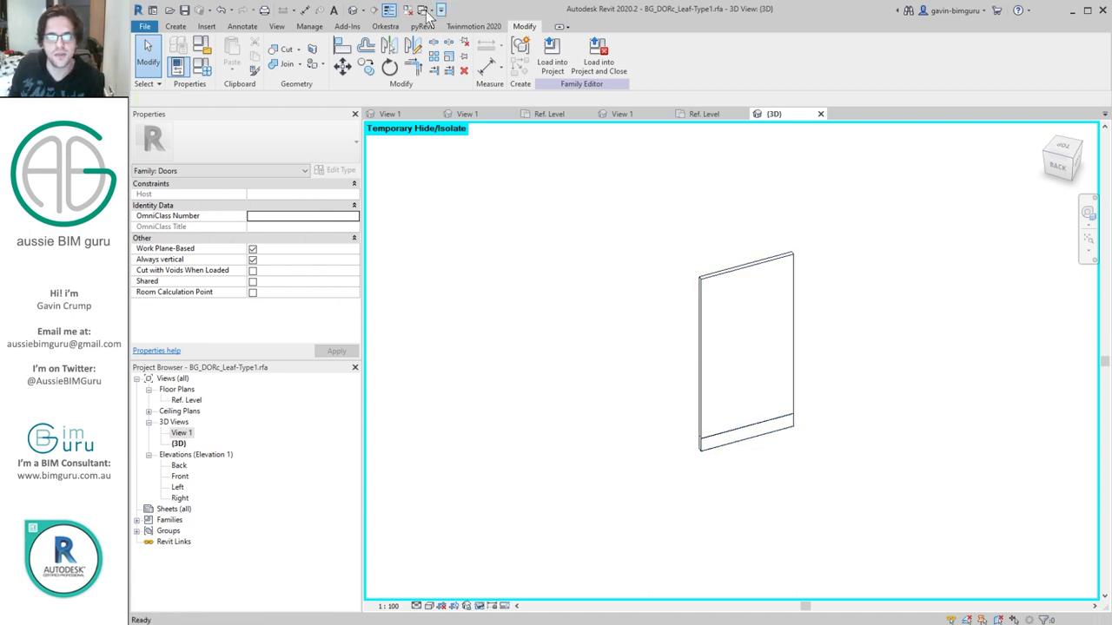
- Load the updated leaf family into BG_DOR_Swing-Single.rfa and examine the protection plates on the door
{"action": "left_click", "coordinate": [552, 54]}
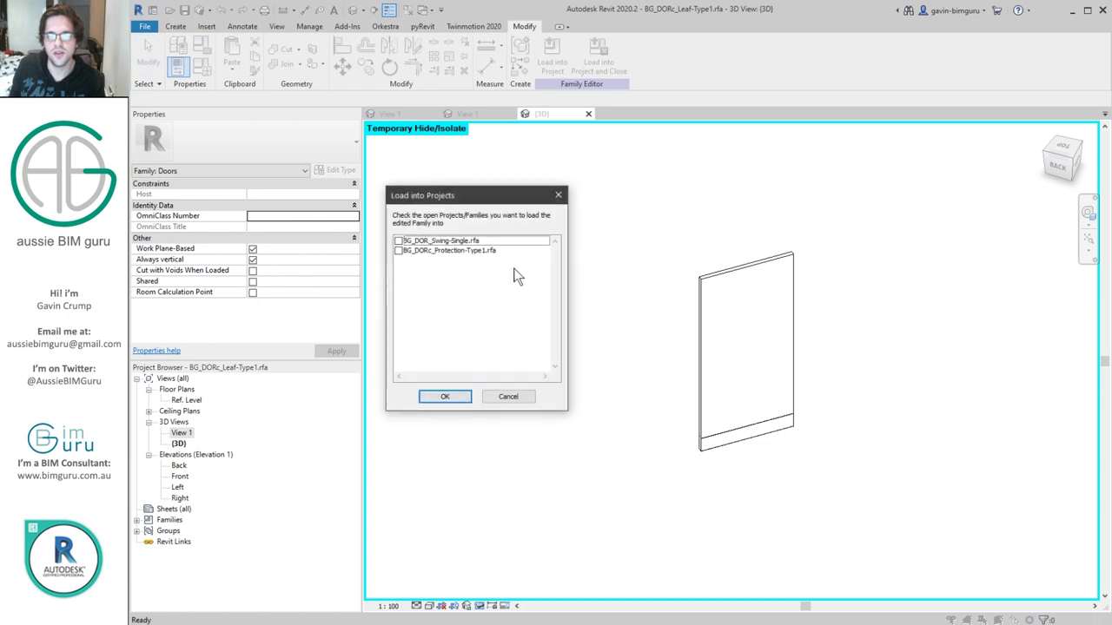
{"action": "left_click", "coordinate": [398, 240]}
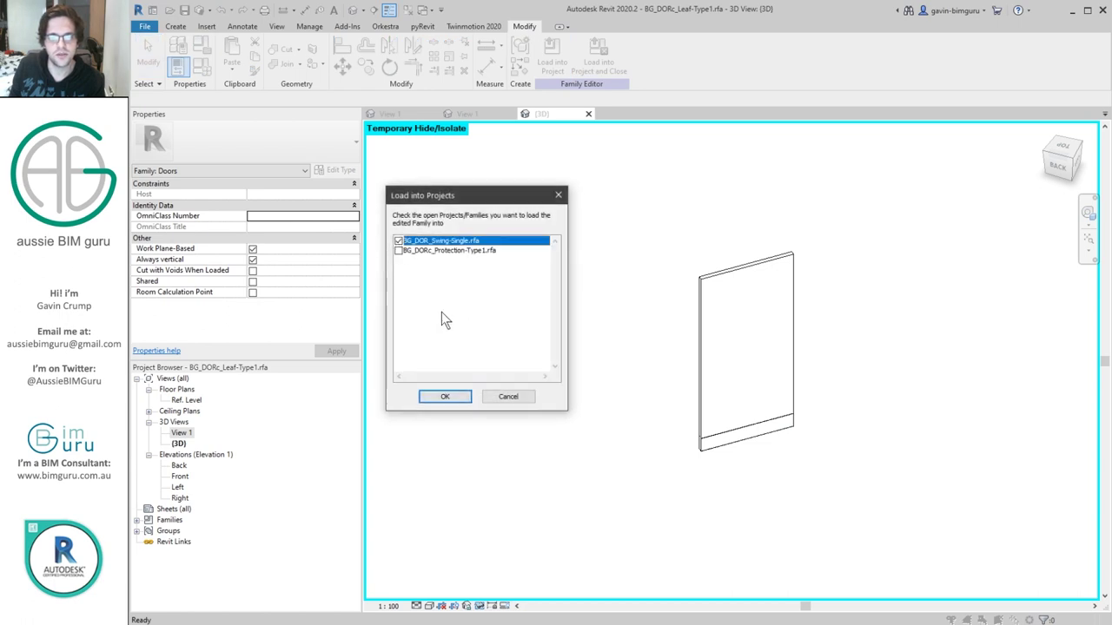
{"action": "left_click", "coordinate": [445, 398]}
{"action": "left_click", "coordinate": [586, 319]}
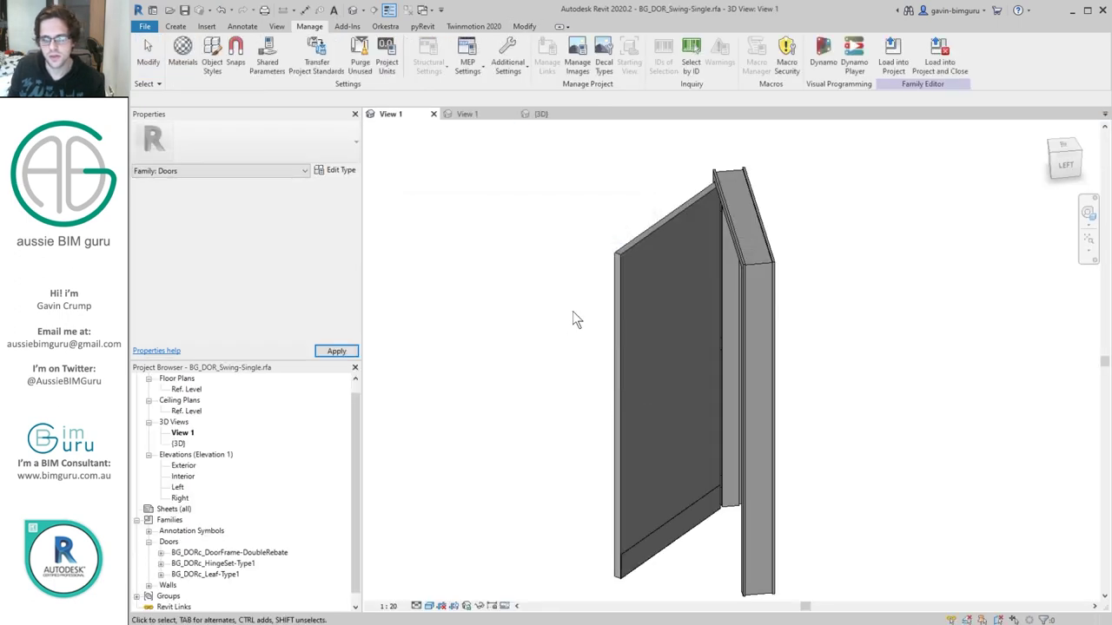
{"action": "scroll", "coordinate": [718, 395], "scroll_direction": "up", "scroll_amount": 3}
{"action": "middle_click_drag", "start_coordinate": [718, 395], "coordinate": [929, 383], "text": "shift"}
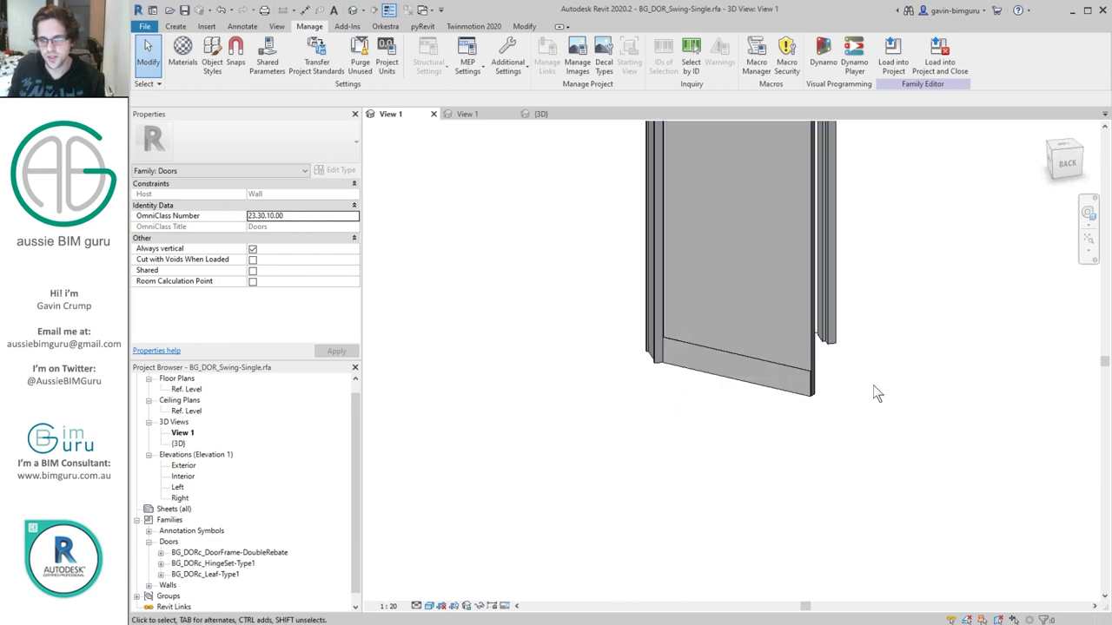
- Set the door's BG_DIMd_Swing3DAngle1 to 0 to inspect the leaf closed, and undo the change
{"action": "left_click", "coordinate": [175, 26]}
{"action": "left_click", "coordinate": [176, 66]}
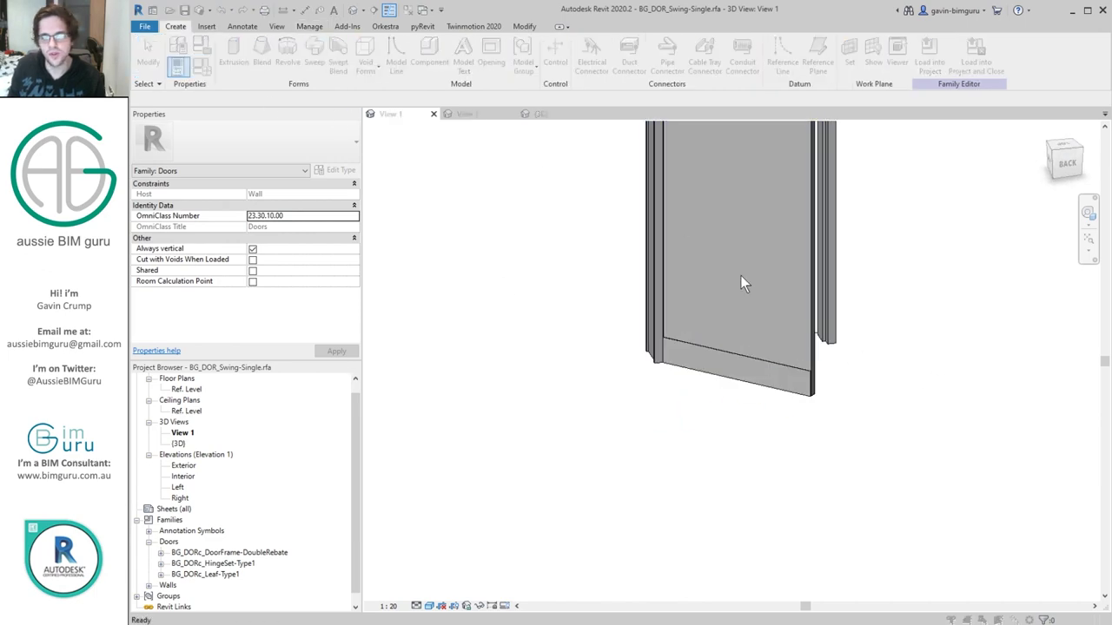
{"action": "left_click", "coordinate": [511, 237]}
{"action": "type", "text": "0"}
{"action": "left_click", "coordinate": [684, 541]}
{"action": "middle_click_drag", "start_coordinate": [979, 406], "coordinate": [764, 392], "text": "shift"}
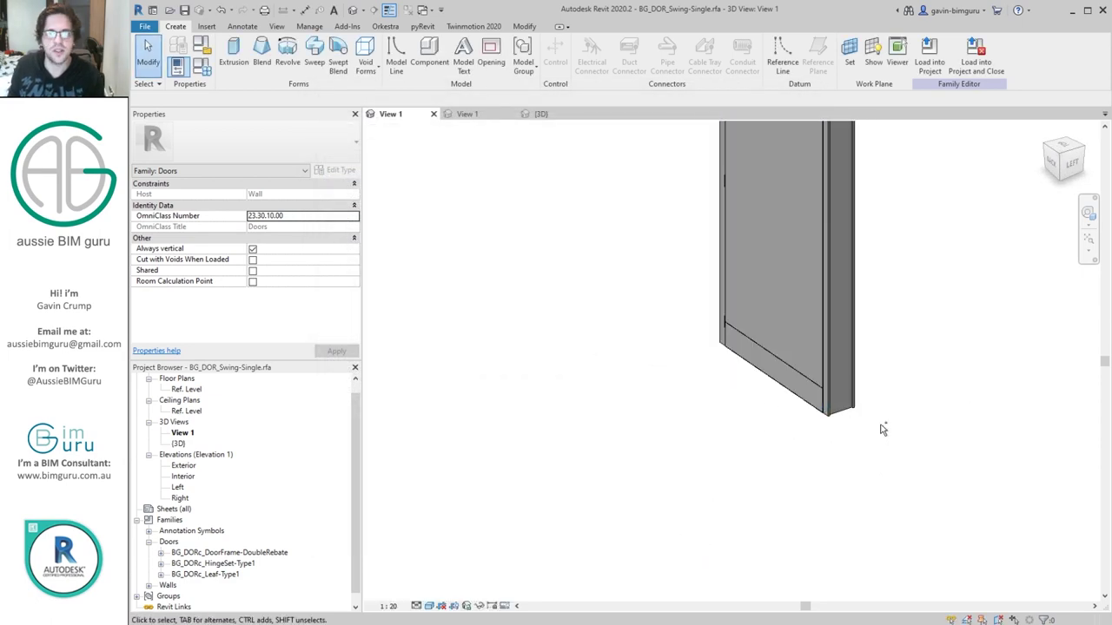
{"action": "key", "text": "ctrl+z"}
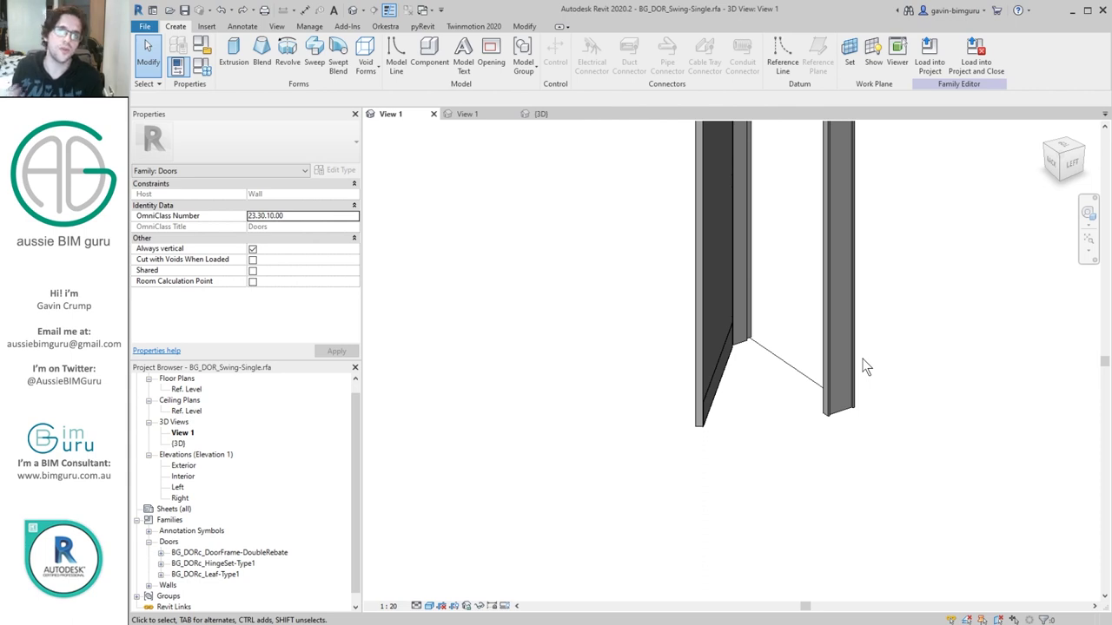
{"action": "middle_click_drag", "start_coordinate": [706, 195], "coordinate": [758, 340], "text": "shift"}
{"action": "left_click", "coordinate": [728, 207]}
{"action": "key", "text": "Escape"}
{"action": "left_click", "coordinate": [199, 71]}
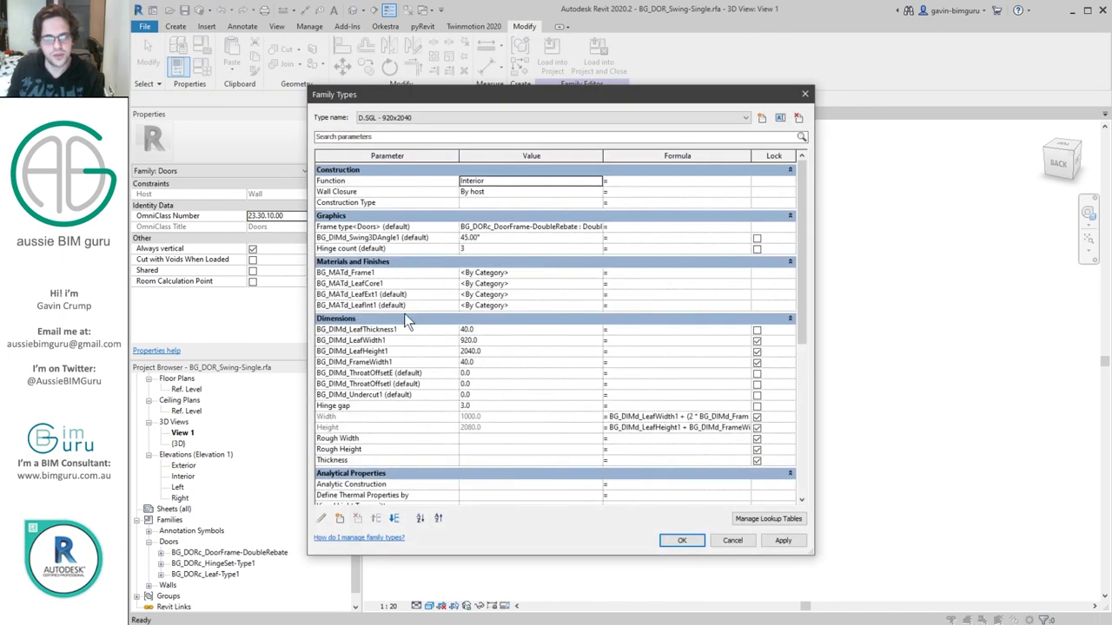
{"action": "key", "text": "Return"}
- Associate the nested leaf's Protection finish ext with the shared instance parameter BG_MATd_ProtectionExt1 from the MATd - Materials (Doors) group
{"action": "left_click", "coordinate": [722, 386]}
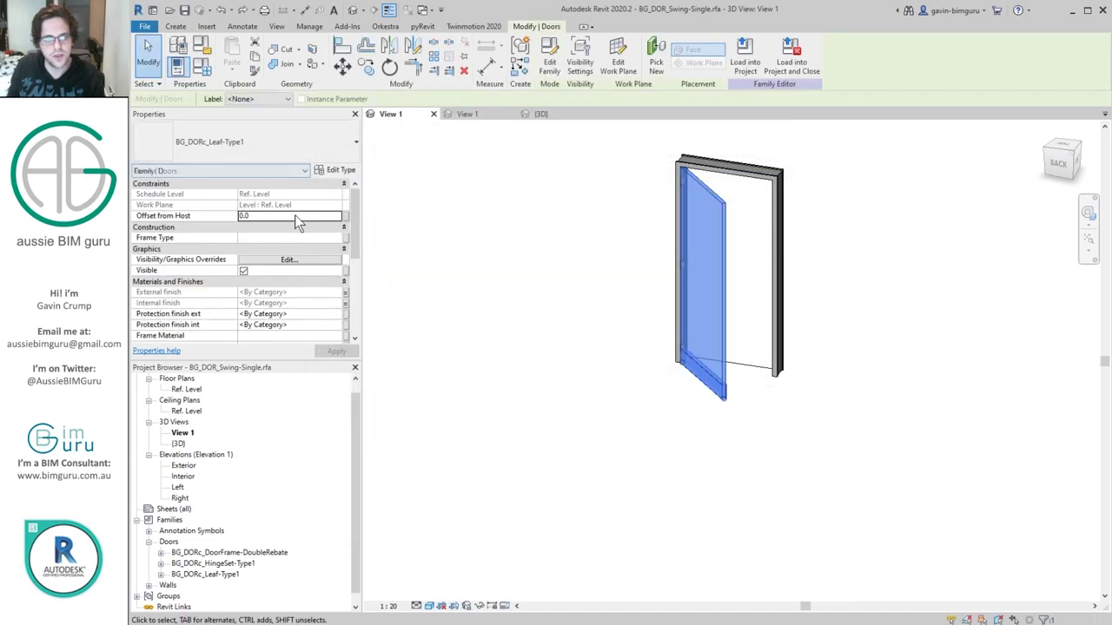
{"action": "scroll", "coordinate": [352, 245], "scroll_direction": "down", "scroll_amount": 3}
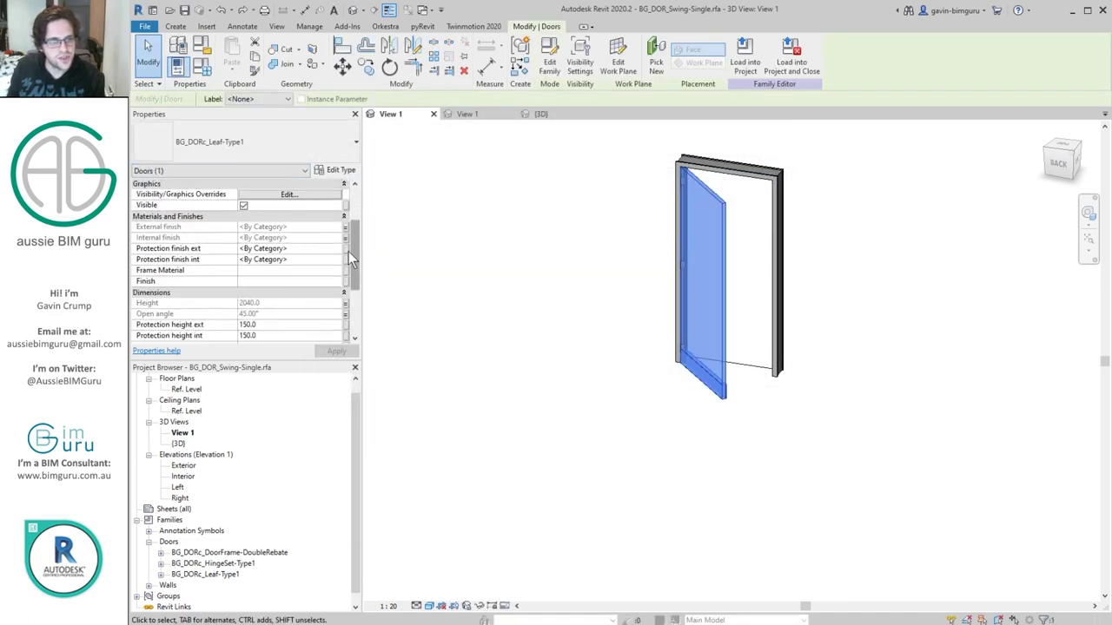
{"action": "left_click", "coordinate": [346, 249]}
{"action": "left_click", "coordinate": [703, 350]}
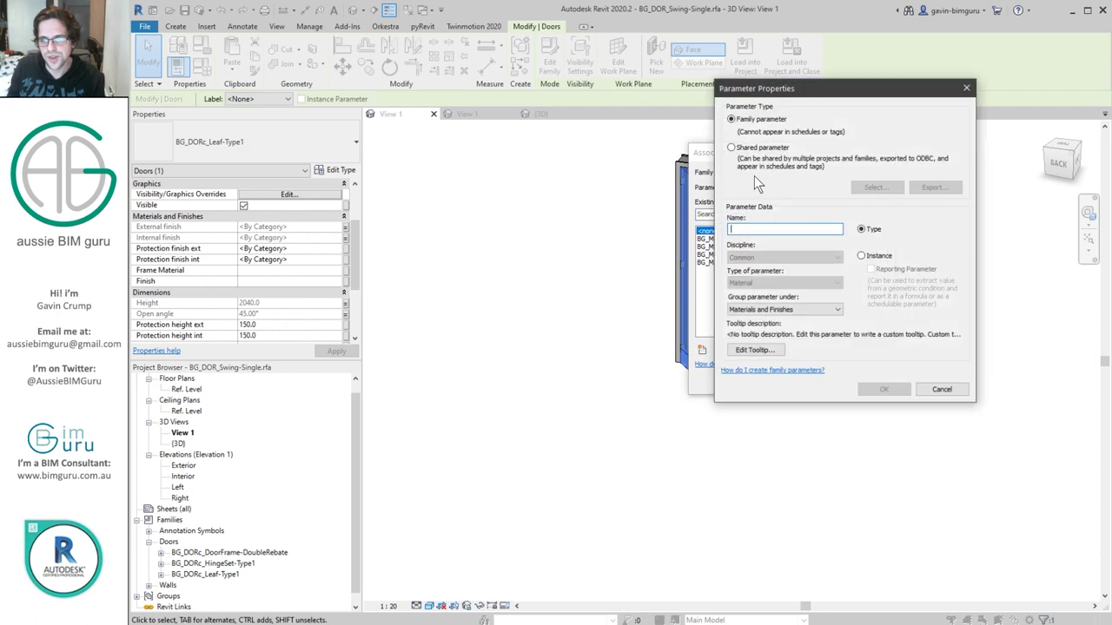
{"action": "left_click", "coordinate": [797, 156]}
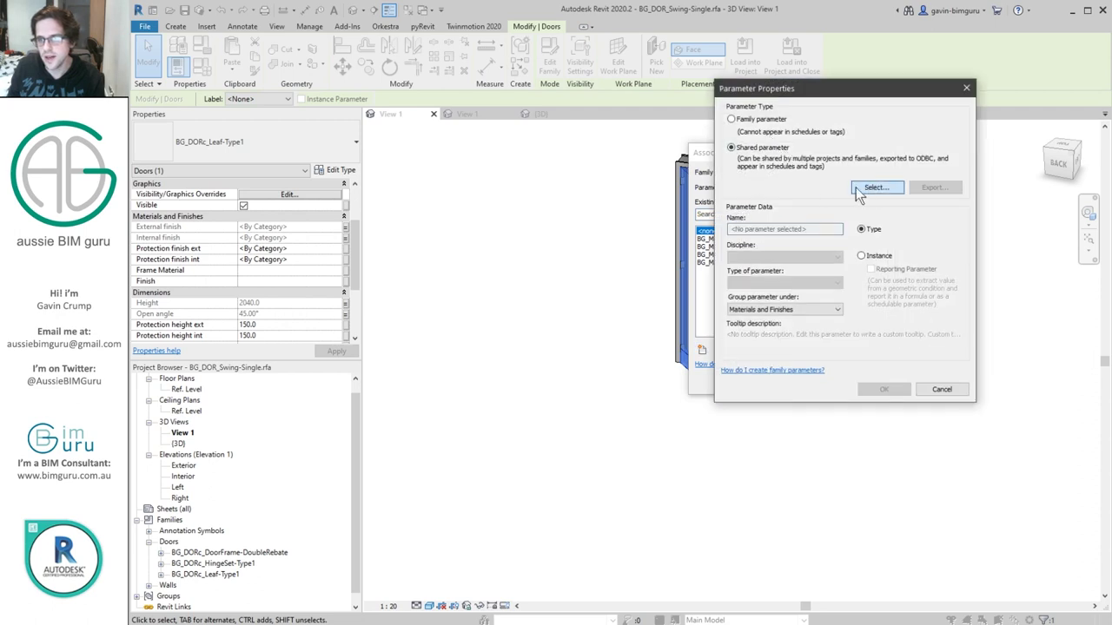
{"action": "left_click", "coordinate": [870, 187]}
{"action": "left_click", "coordinate": [564, 198]}
{"action": "left_click", "coordinate": [538, 359]}
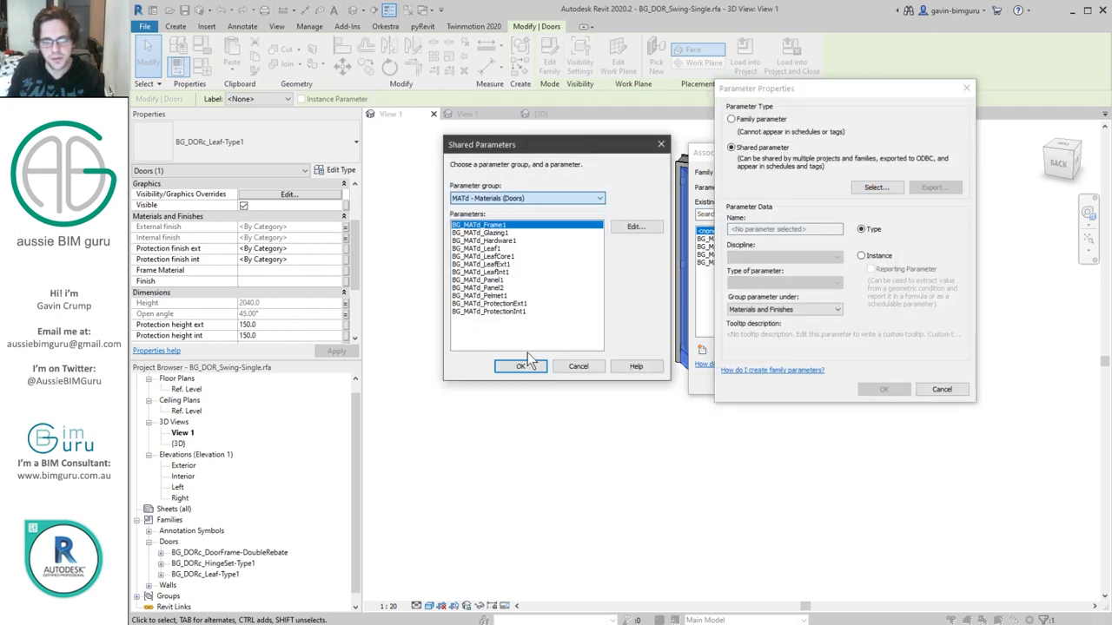
{"action": "left_click", "coordinate": [521, 304]}
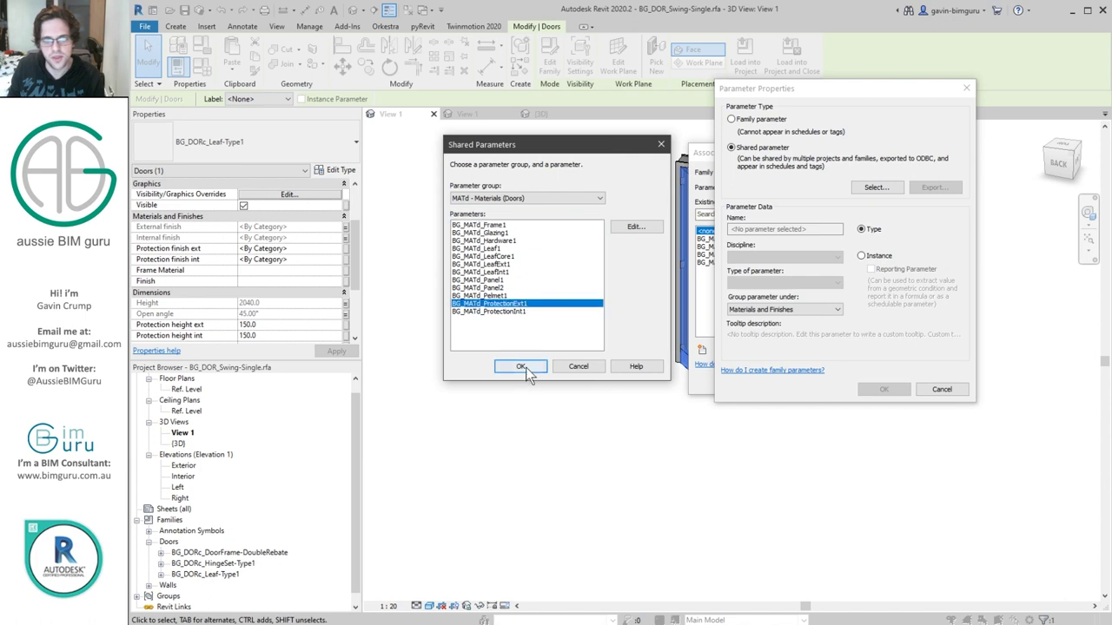
{"action": "left_click", "coordinate": [521, 365]}
{"action": "left_click", "coordinate": [861, 255]}
{"action": "left_click", "coordinate": [884, 389]}
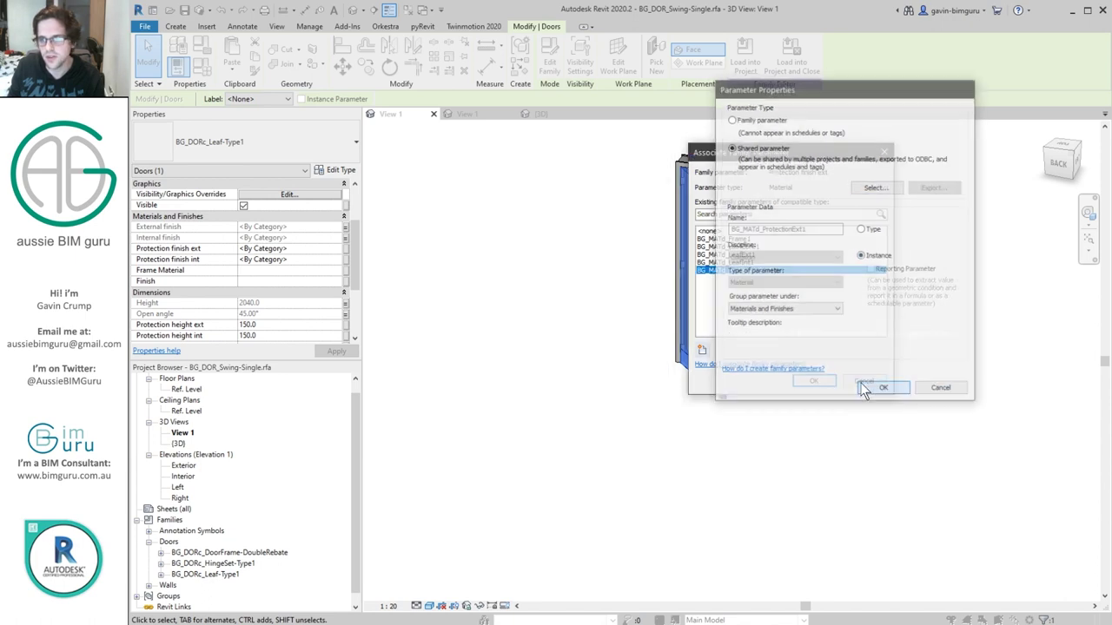
{"action": "left_click", "coordinate": [817, 383]}
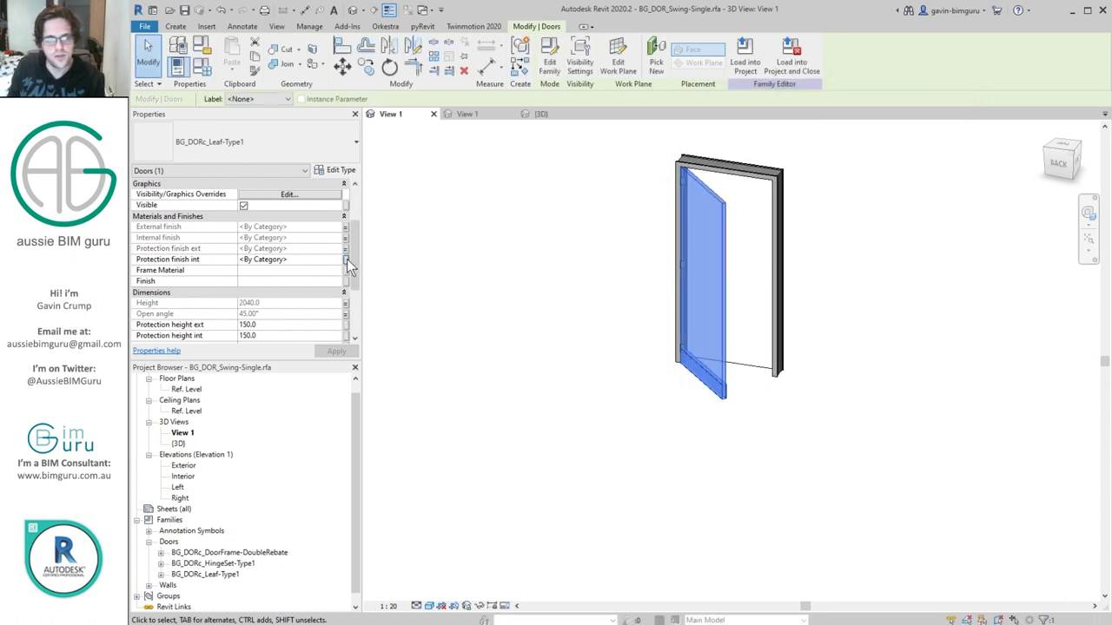
- Associate the nested leaf's Protection finish int with the shared instance parameter BG_MATd_ProtectionInt1 from the MATd - Materials (Doors) group
{"action": "left_click", "coordinate": [346, 259]}
{"action": "left_click", "coordinate": [702, 350]}
{"action": "left_click", "coordinate": [758, 150]}
{"action": "left_click", "coordinate": [874, 189]}
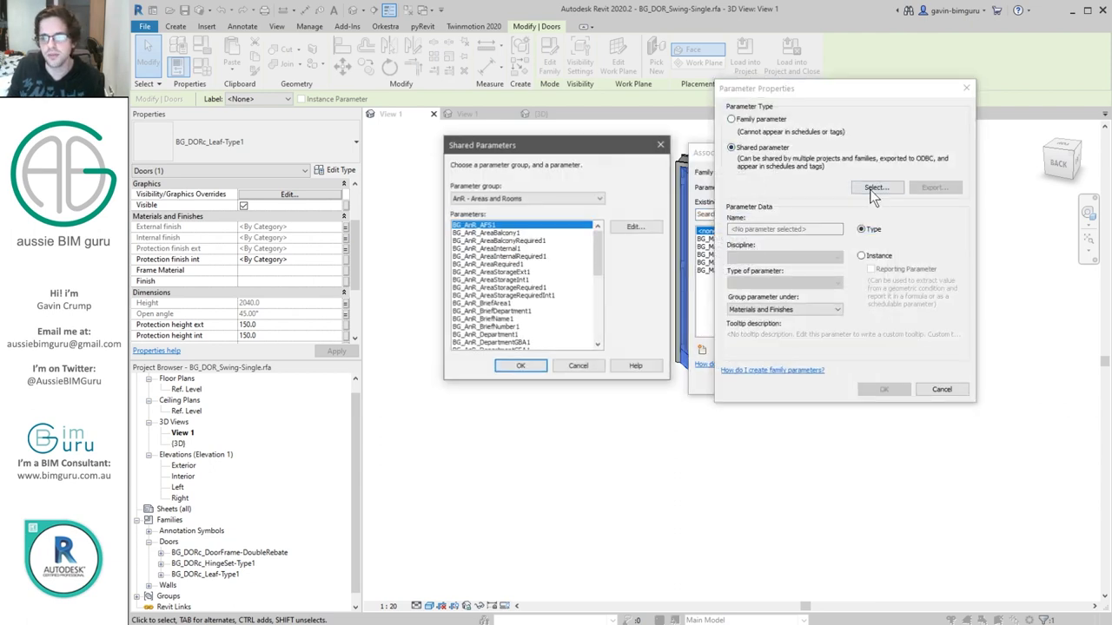
{"action": "left_click", "coordinate": [565, 196]}
{"action": "left_click", "coordinate": [540, 358]}
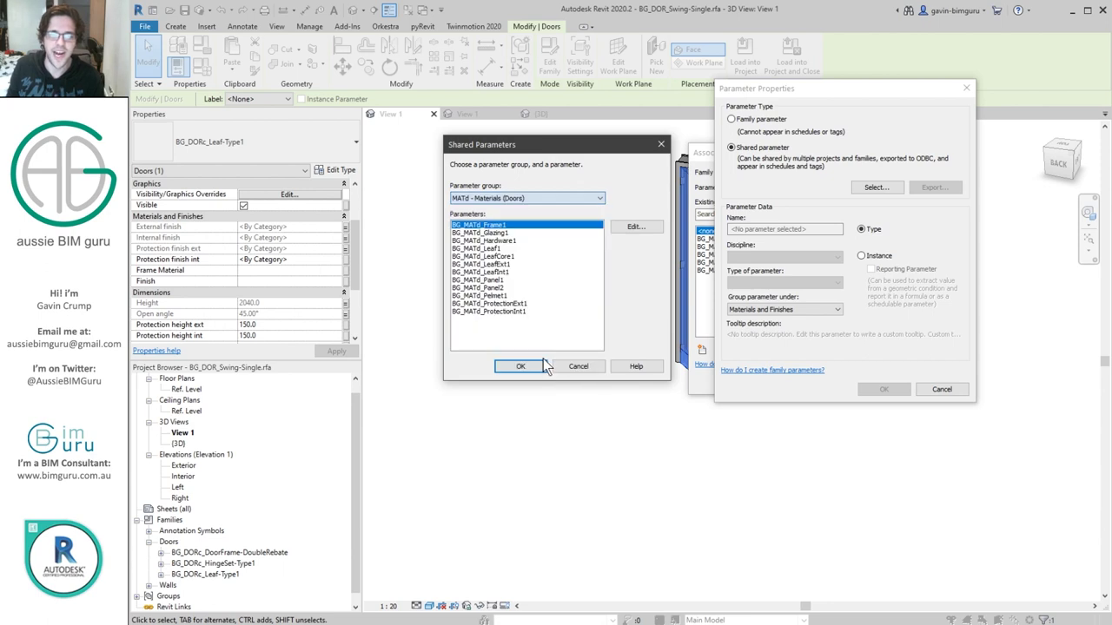
{"action": "left_click", "coordinate": [521, 312]}
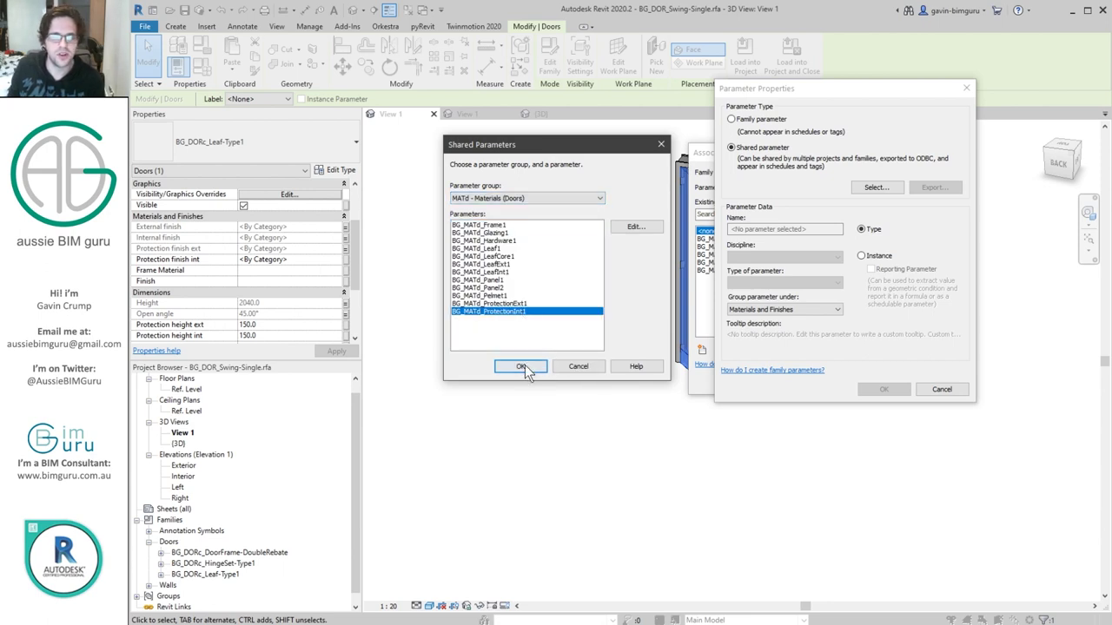
{"action": "left_click", "coordinate": [522, 366]}
{"action": "left_click", "coordinate": [861, 256]}
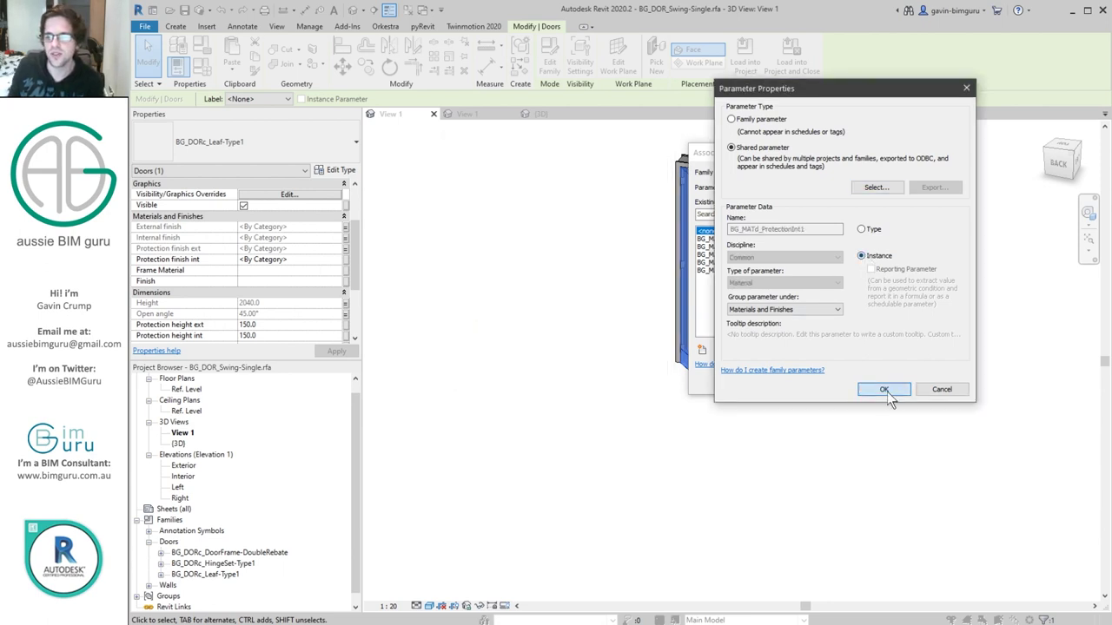
{"action": "left_click", "coordinate": [883, 389]}
{"action": "left_click", "coordinate": [814, 381]}
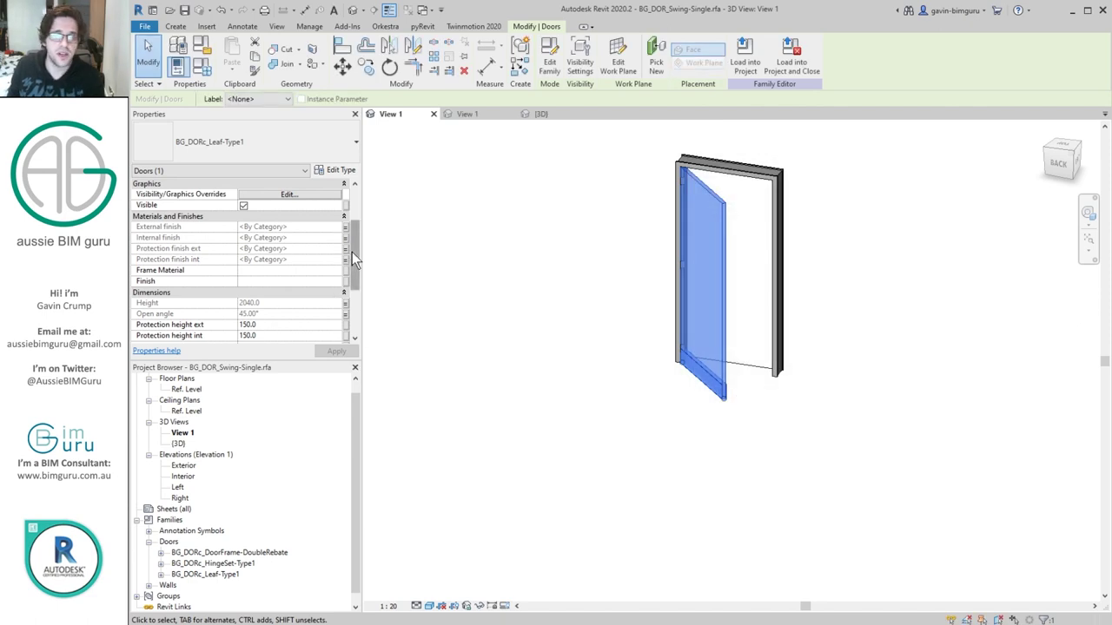
- Associate the nested leaf's Protection height ext with the shared parameter BG_DIMd_ProtectionHeightExt1 from the DIMd - Dimensions (Doors) group
{"action": "scroll", "coordinate": [352, 252], "scroll_direction": "down", "scroll_amount": 2}
{"action": "left_click", "coordinate": [347, 281]}
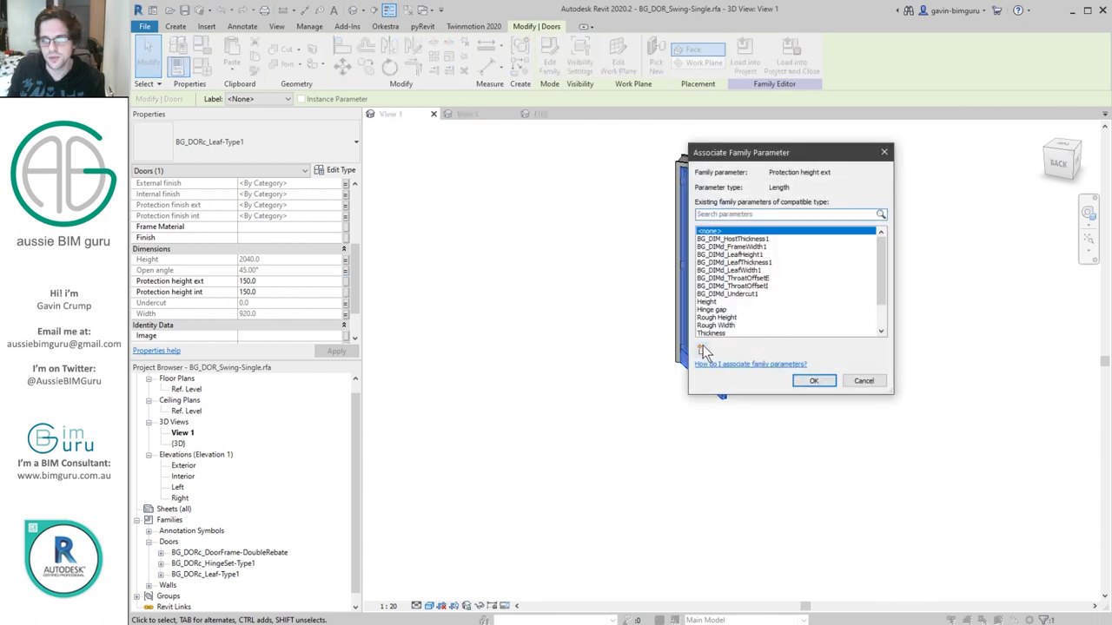
{"action": "left_click", "coordinate": [703, 349]}
{"action": "left_click", "coordinate": [764, 151]}
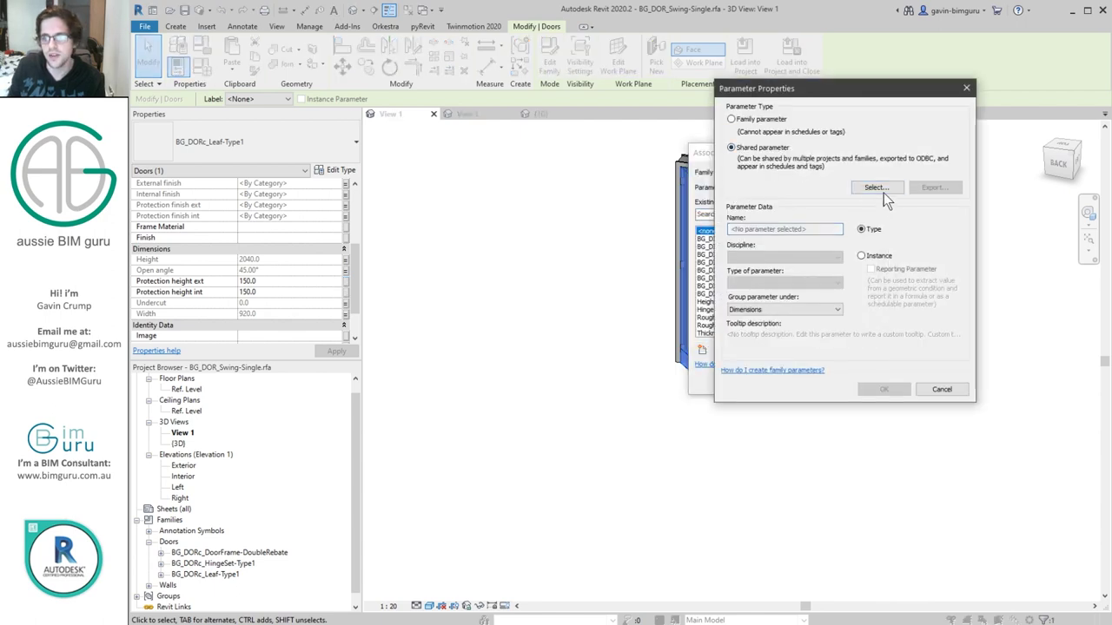
{"action": "left_click", "coordinate": [878, 187]}
{"action": "left_click", "coordinate": [539, 196]}
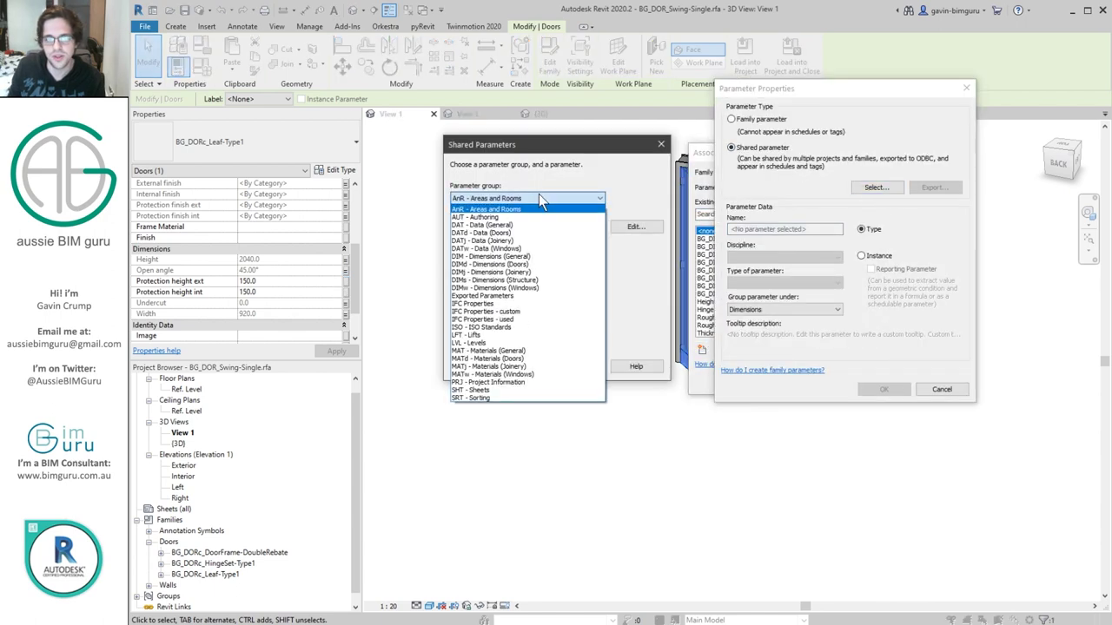
{"action": "left_click", "coordinate": [531, 265]}
{"action": "left_click_drag", "start_coordinate": [600, 237], "coordinate": [594, 304]}
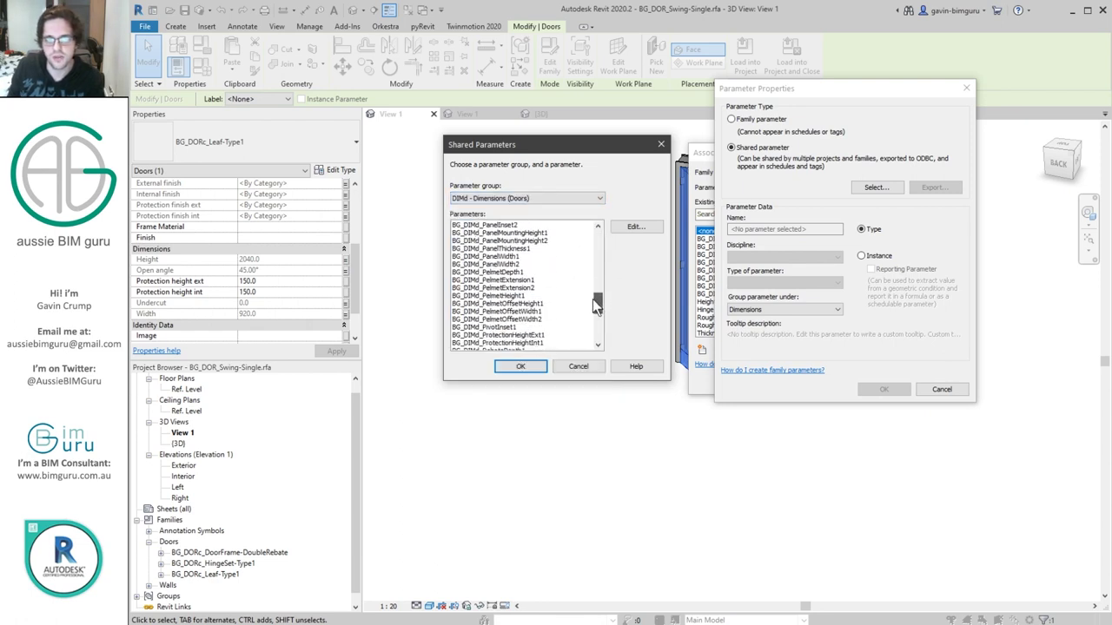
{"action": "left_click", "coordinate": [541, 336]}
{"action": "left_click", "coordinate": [526, 366]}
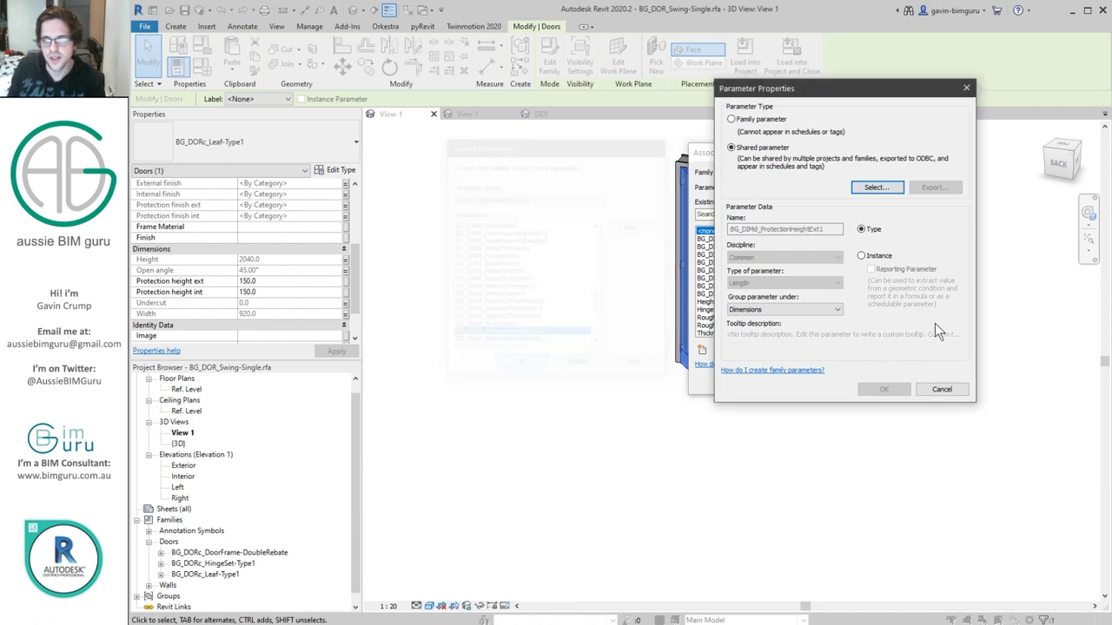
{"action": "left_click", "coordinate": [883, 389]}
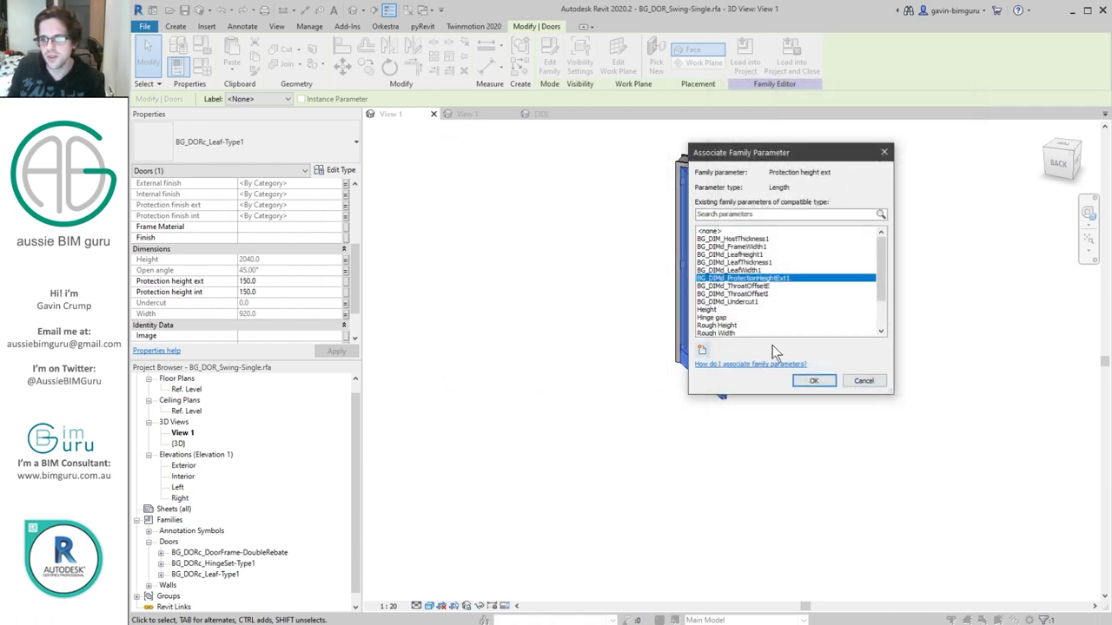
{"action": "left_click", "coordinate": [809, 381]}
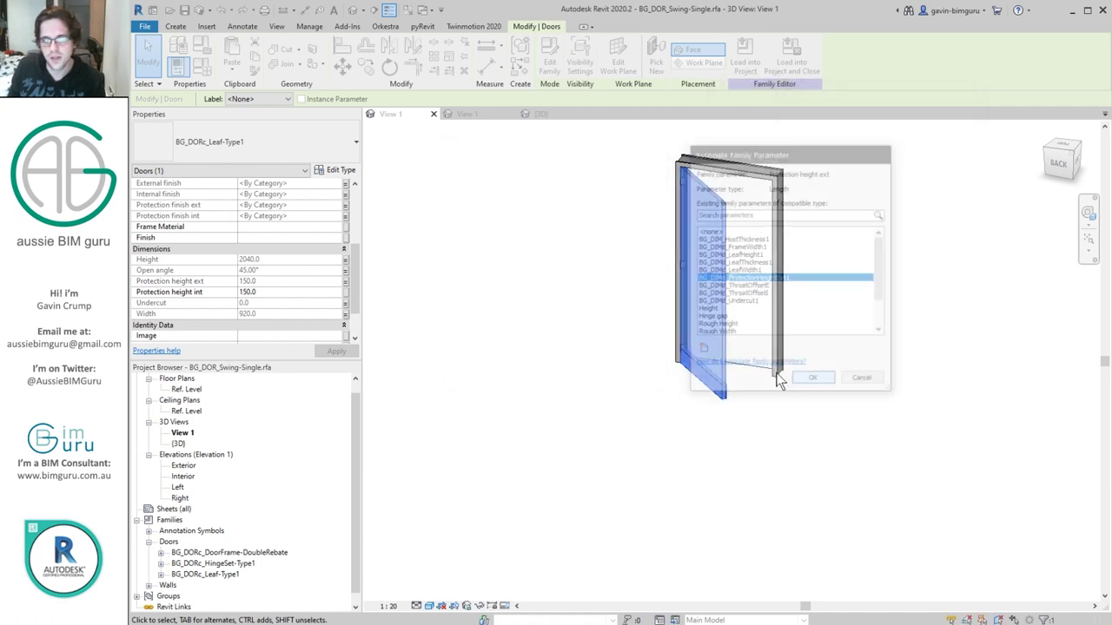
- Associate the nested leaf's Protection height int with the shared instance parameter BG_DIMd_ProtectionHeightInt1 from the DIMd - Dimensions (Doors) group
{"action": "left_click", "coordinate": [347, 296]}
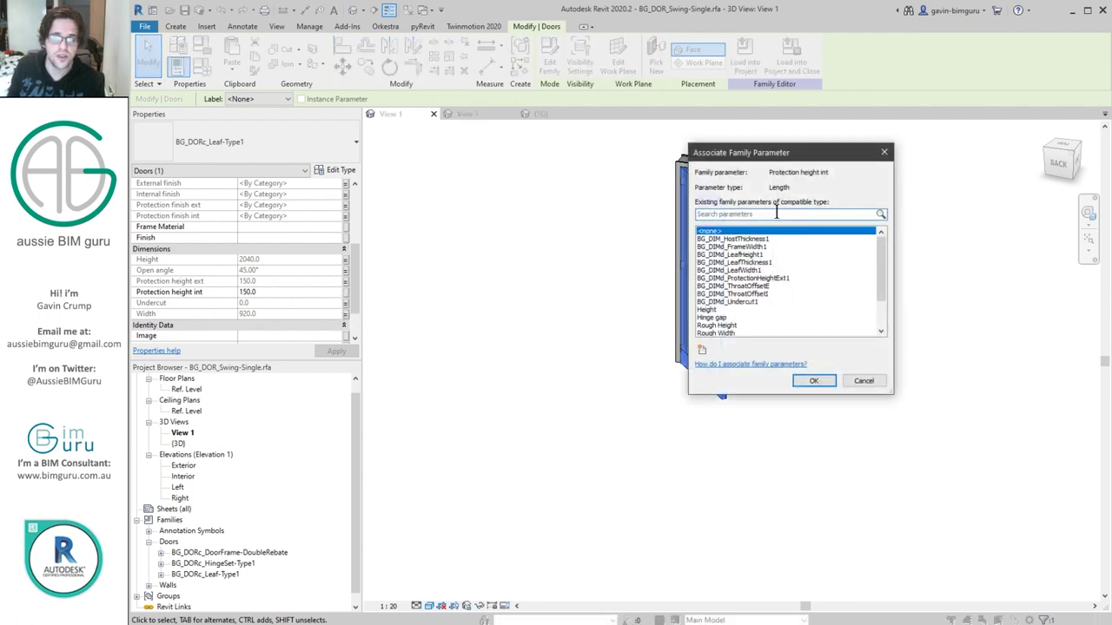
{"action": "left_click", "coordinate": [701, 350]}
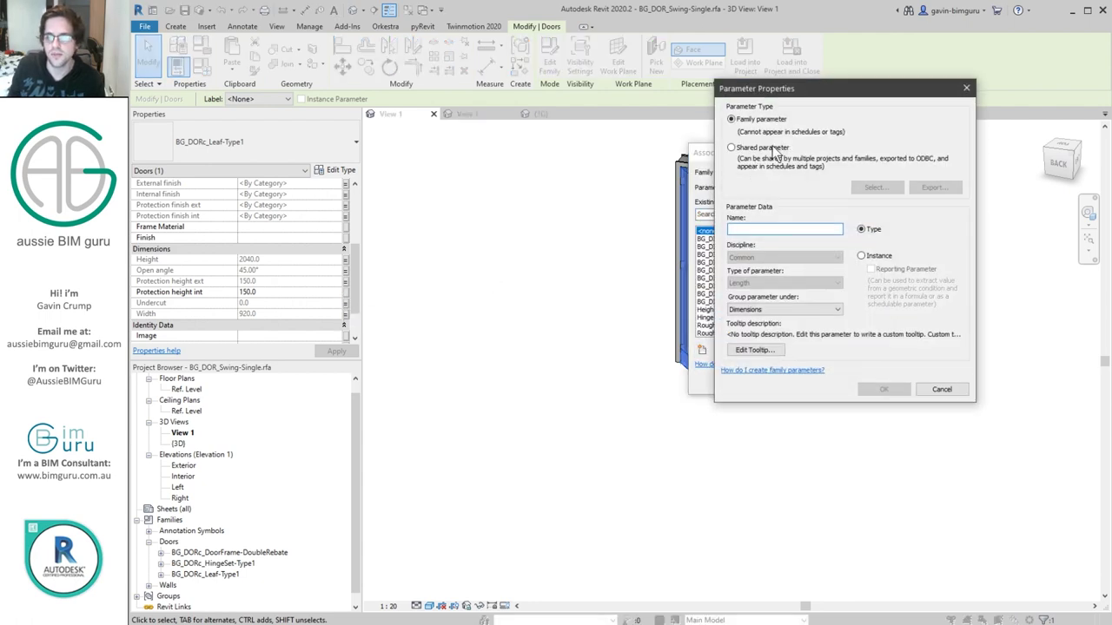
{"action": "left_click", "coordinate": [759, 147]}
{"action": "left_click", "coordinate": [864, 193]}
{"action": "left_click", "coordinate": [567, 197]}
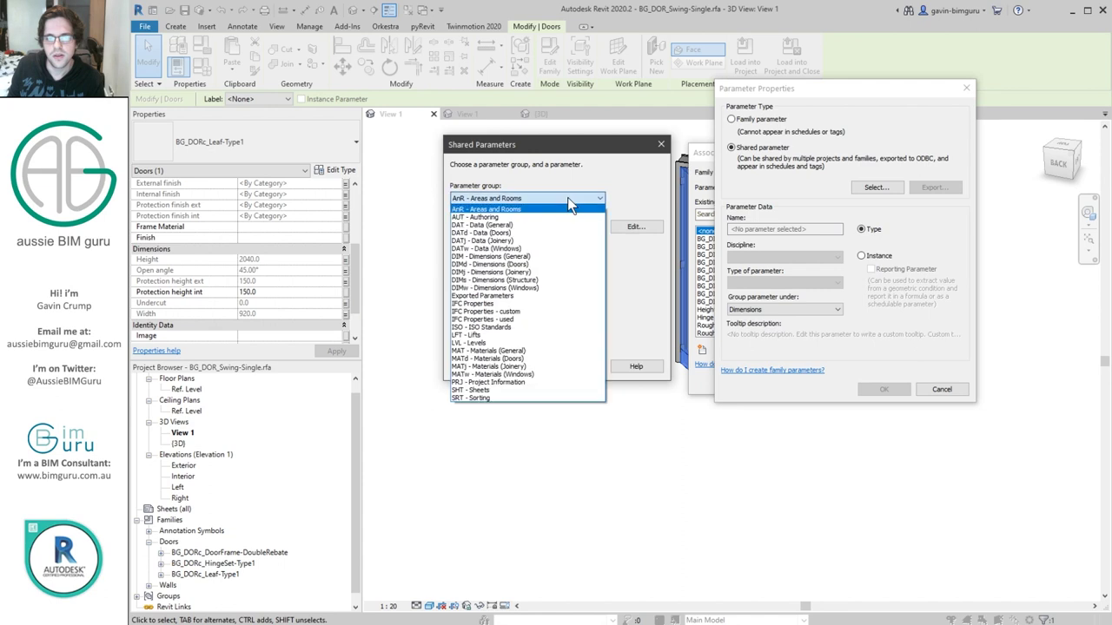
{"action": "left_click", "coordinate": [550, 264]}
{"action": "left_click_drag", "start_coordinate": [598, 239], "coordinate": [596, 321]}
{"action": "left_click", "coordinate": [556, 272]}
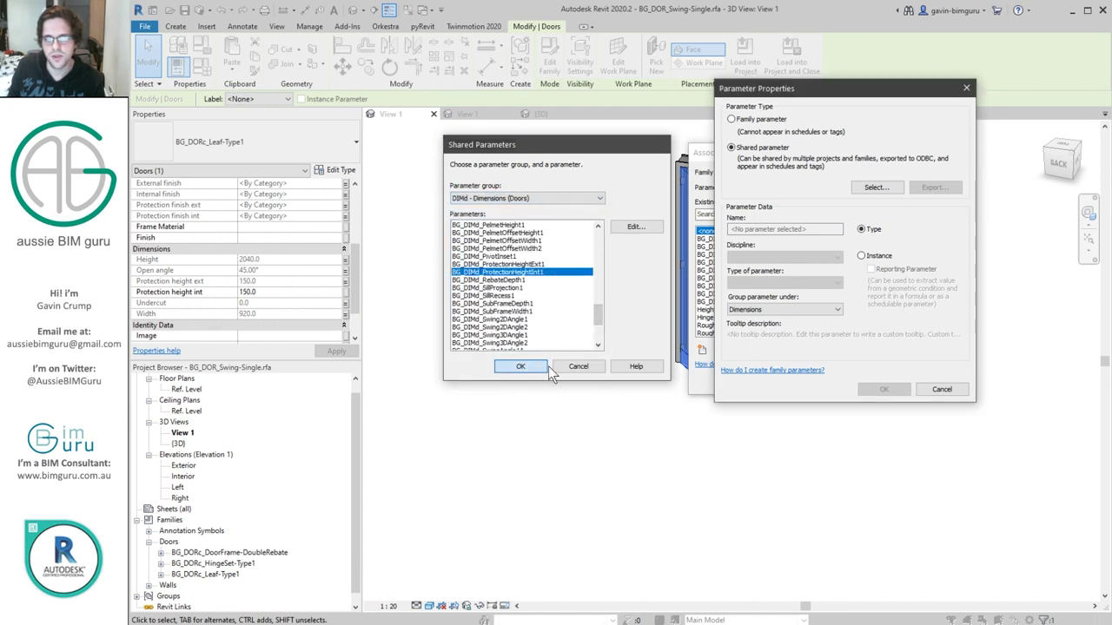
{"action": "left_click", "coordinate": [548, 366]}
{"action": "left_click", "coordinate": [861, 255]}
{"action": "left_click", "coordinate": [884, 389]}
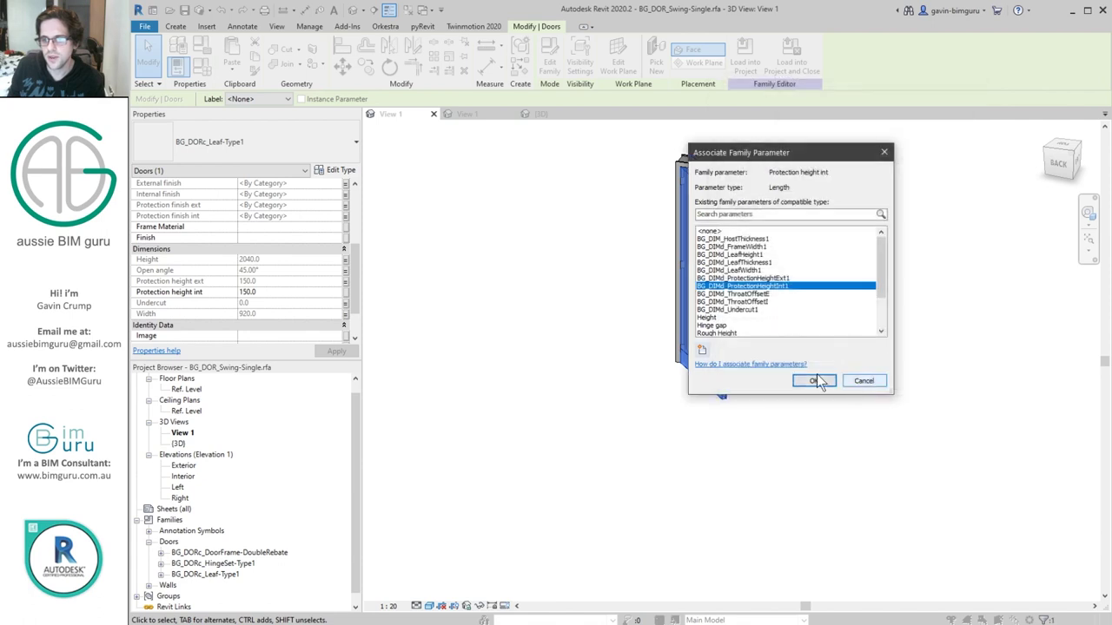
{"action": "left_click", "coordinate": [812, 384]}
{"action": "scroll", "coordinate": [353, 284], "scroll_direction": "down", "scroll_amount": 2}
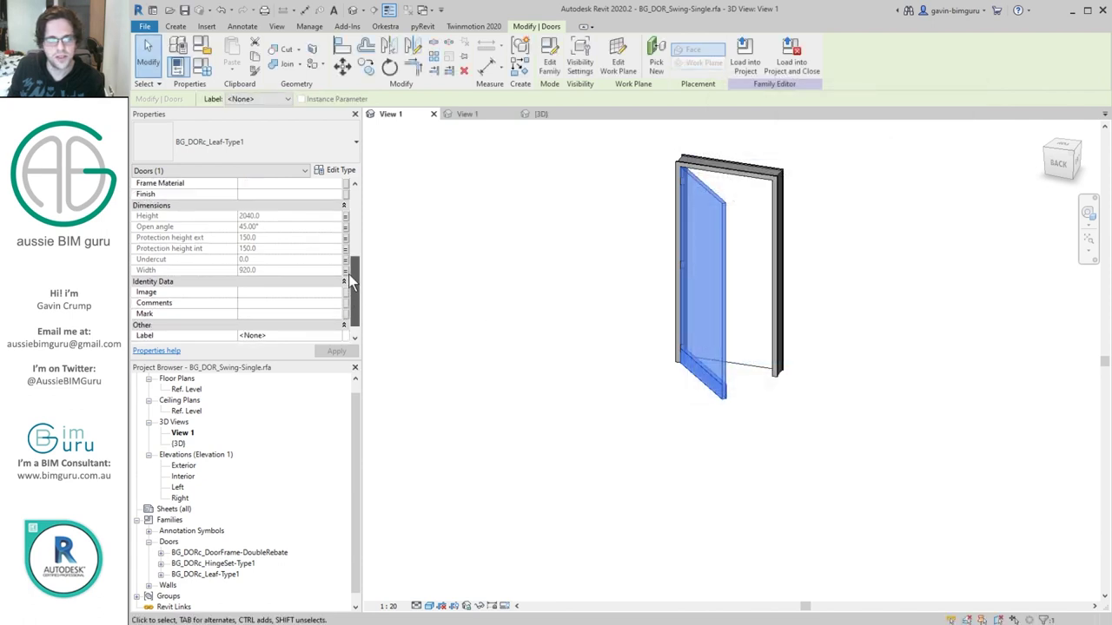
{"action": "scroll", "coordinate": [354, 283], "scroll_direction": "up", "scroll_amount": 5}
{"action": "left_click", "coordinate": [824, 340]}
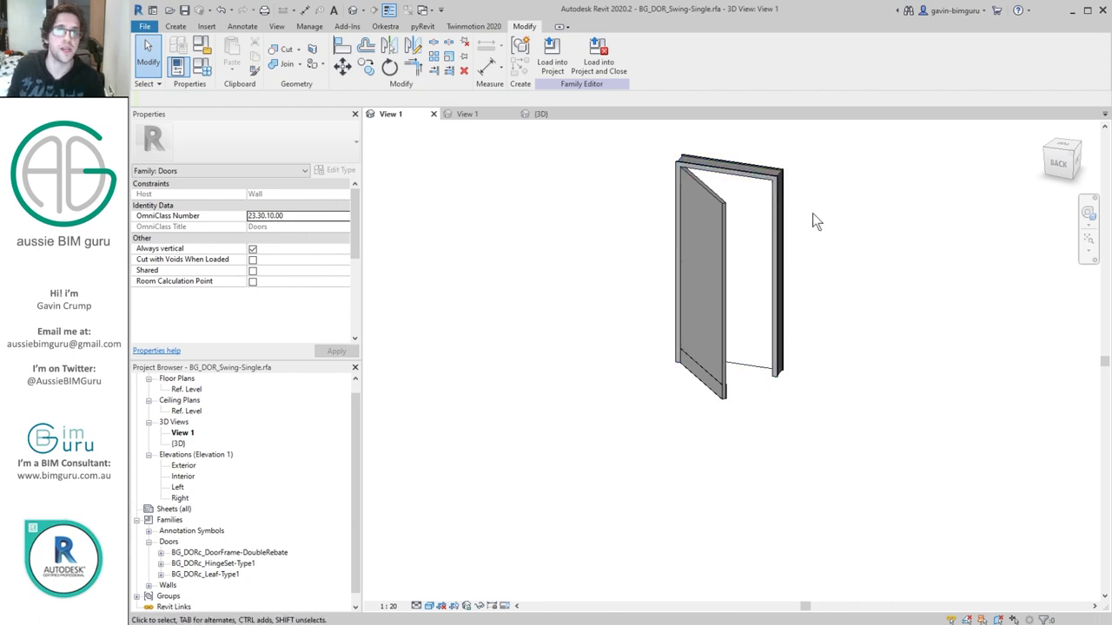
- Delete the extra {3D} view from the family, keeping View 1 as its only 3D view
{"action": "left_click", "coordinate": [181, 433]}
{"action": "double_click", "coordinate": [178, 443]}
{"action": "left_click", "coordinate": [183, 433]}
{"action": "double_click", "coordinate": [182, 432]}
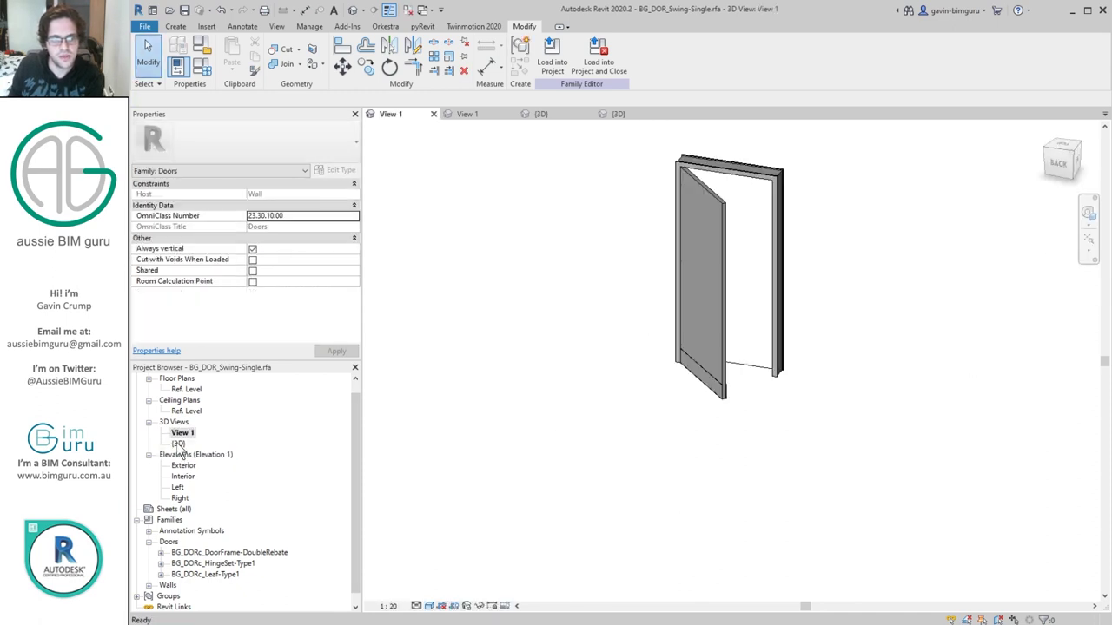
- Turn View 1 to the top, back and left corner orientation and display it in Hidden Line style
{"action": "left_click", "coordinate": [1079, 155]}
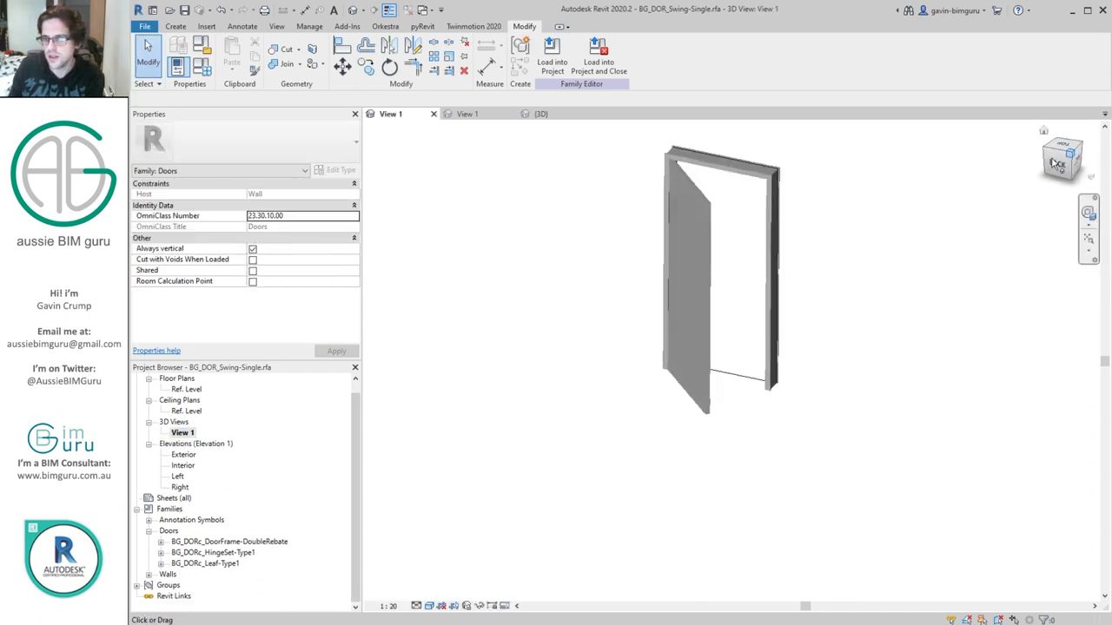
{"action": "left_click", "coordinate": [430, 606]}
{"action": "left_click", "coordinate": [455, 544]}
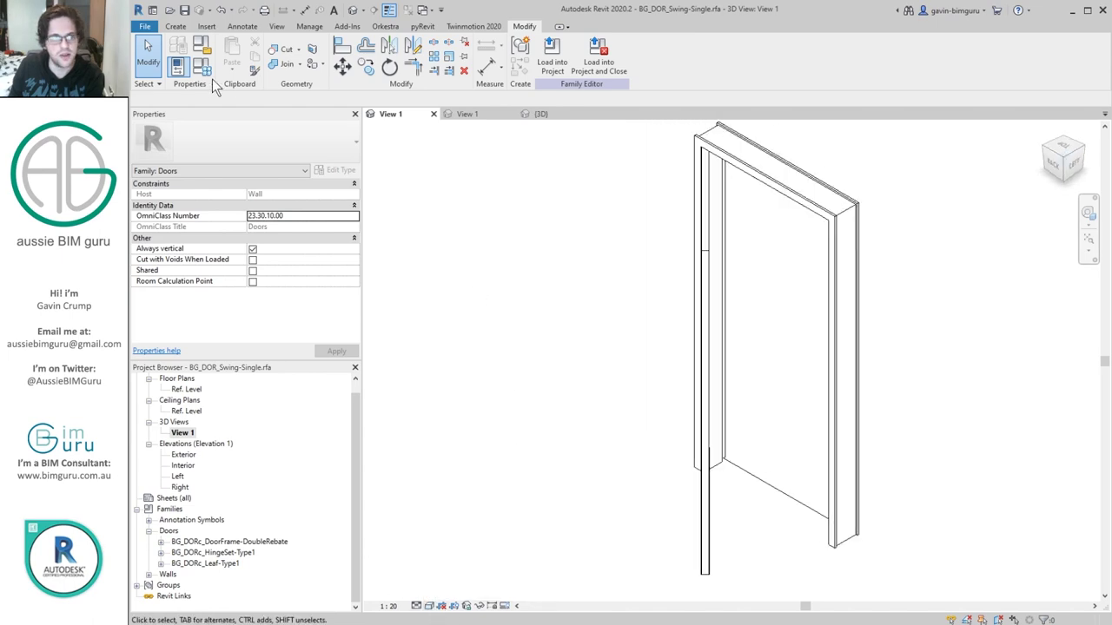
- Set the door family's BG_DIMd_Swing3DAngle1 to 0 so that the leaf is closed
{"action": "left_click", "coordinate": [177, 67]}
{"action": "left_click", "coordinate": [503, 237]}
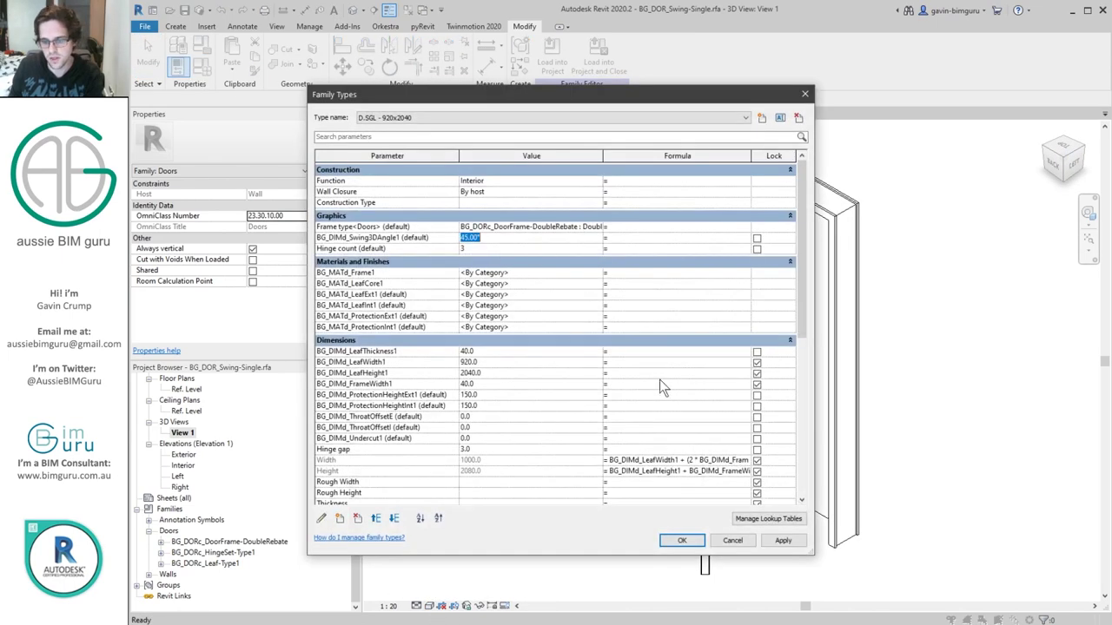
{"action": "left_click", "coordinate": [682, 541]}
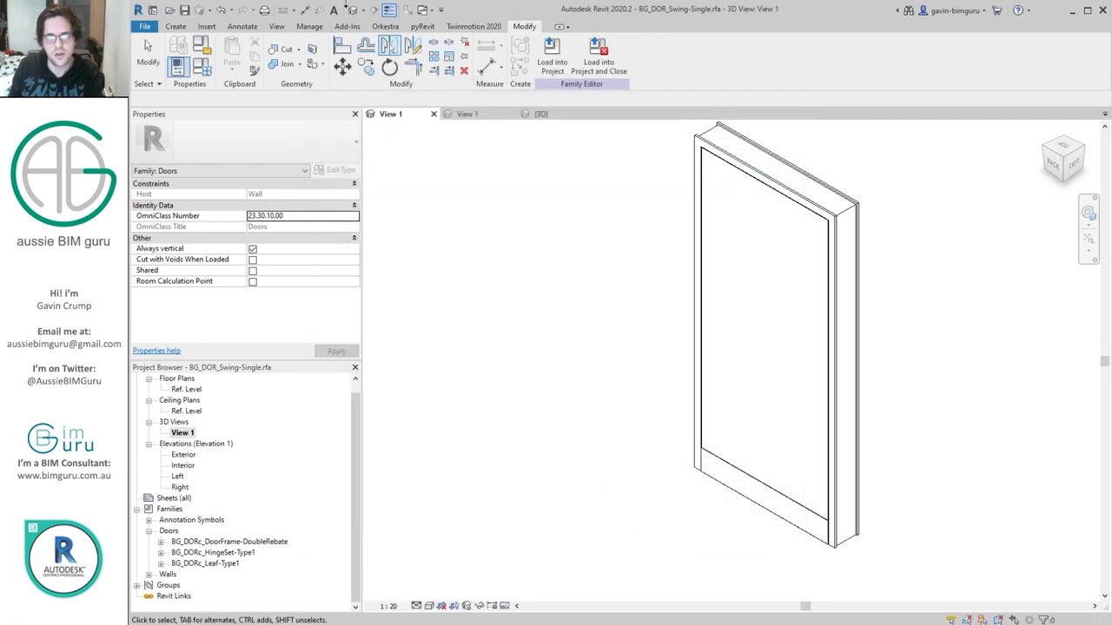
- Run Purge Unused on the door family
{"action": "left_click", "coordinate": [310, 26]}
{"action": "left_click", "coordinate": [360, 54]}
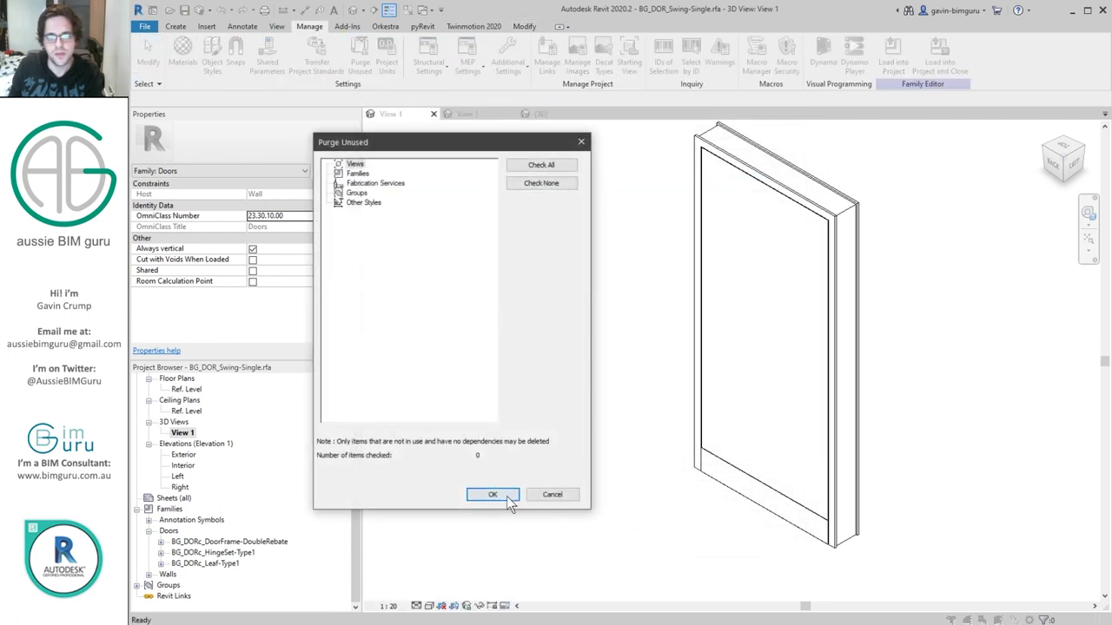
{"action": "left_click", "coordinate": [493, 494]}
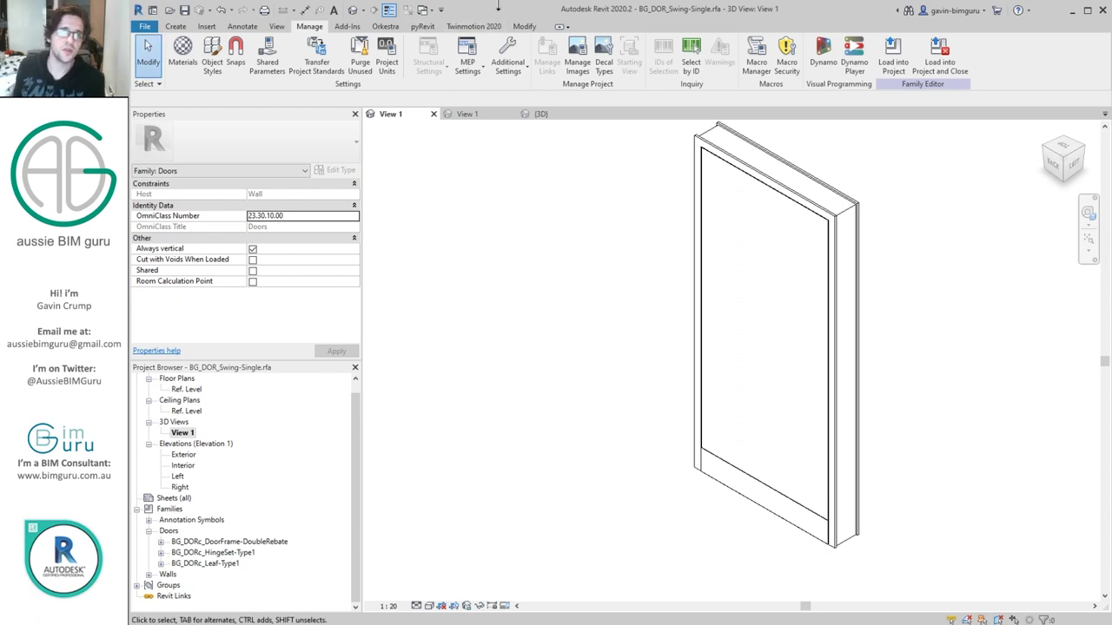
- Launch Dynamo and create a new workspace beside the door's 3D view
{"action": "middle_click_drag", "start_coordinate": [587, 278], "coordinate": [434, 322]}
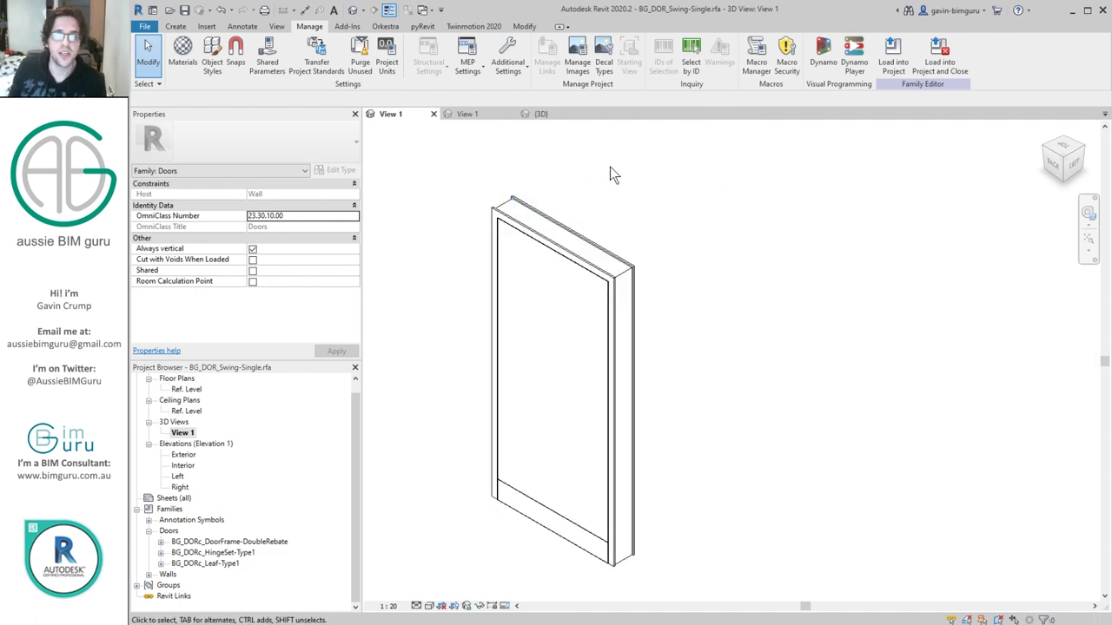
{"action": "middle_click_drag", "start_coordinate": [683, 224], "coordinate": [647, 213]}
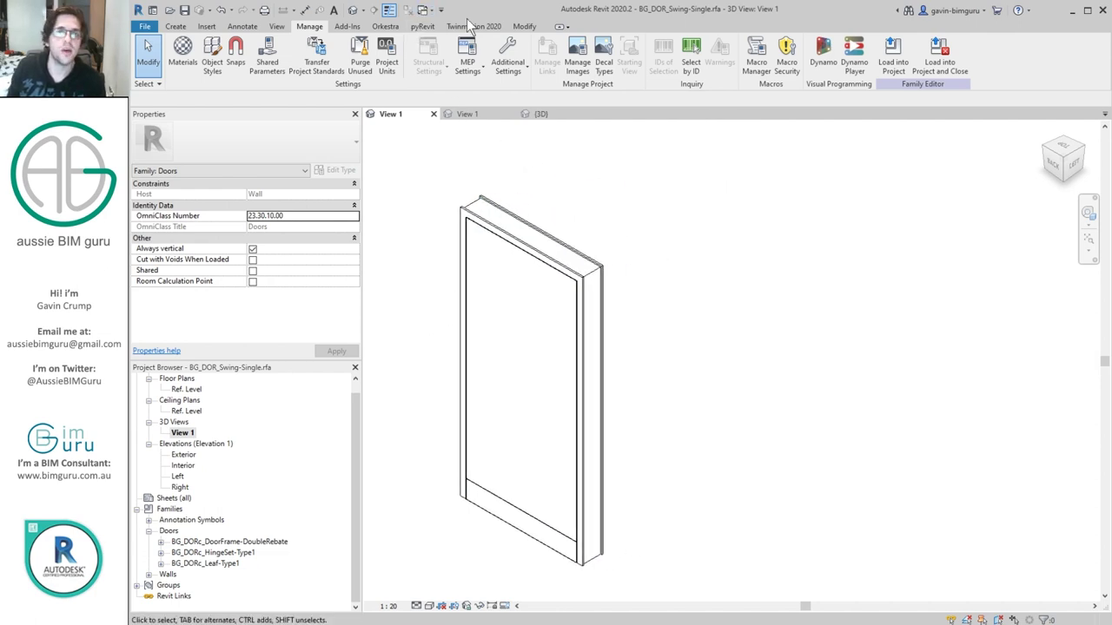
{"action": "scroll", "coordinate": [660, 187], "scroll_direction": "down", "scroll_amount": 1}
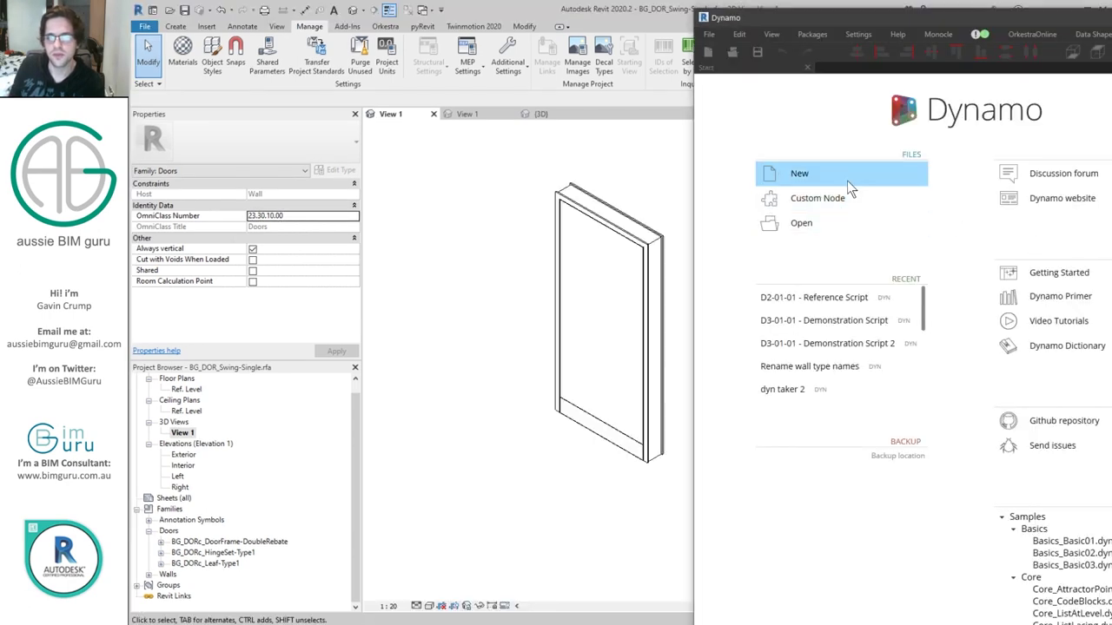
{"action": "left_click", "coordinate": [846, 178]}
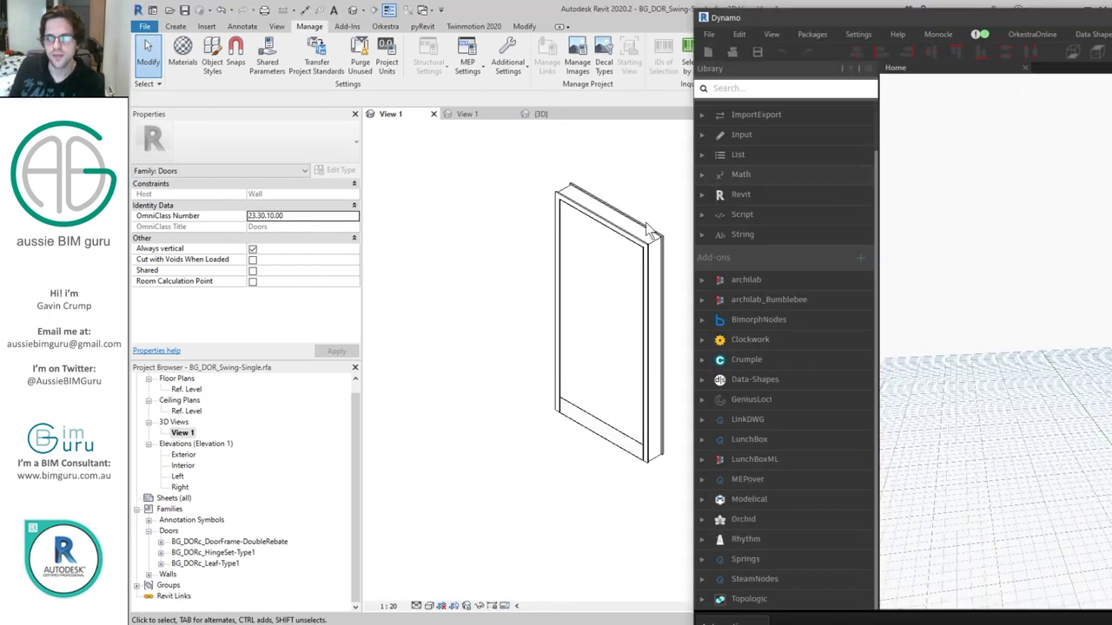
- Add the Parameter.SetValue node from Orchid's RevitFamily Parameter nodes to the graph and widen the Dynamo window slightly
{"action": "left_click", "coordinate": [804, 518]}
{"action": "scroll", "coordinate": [788, 405], "scroll_direction": "down", "scroll_amount": 3}
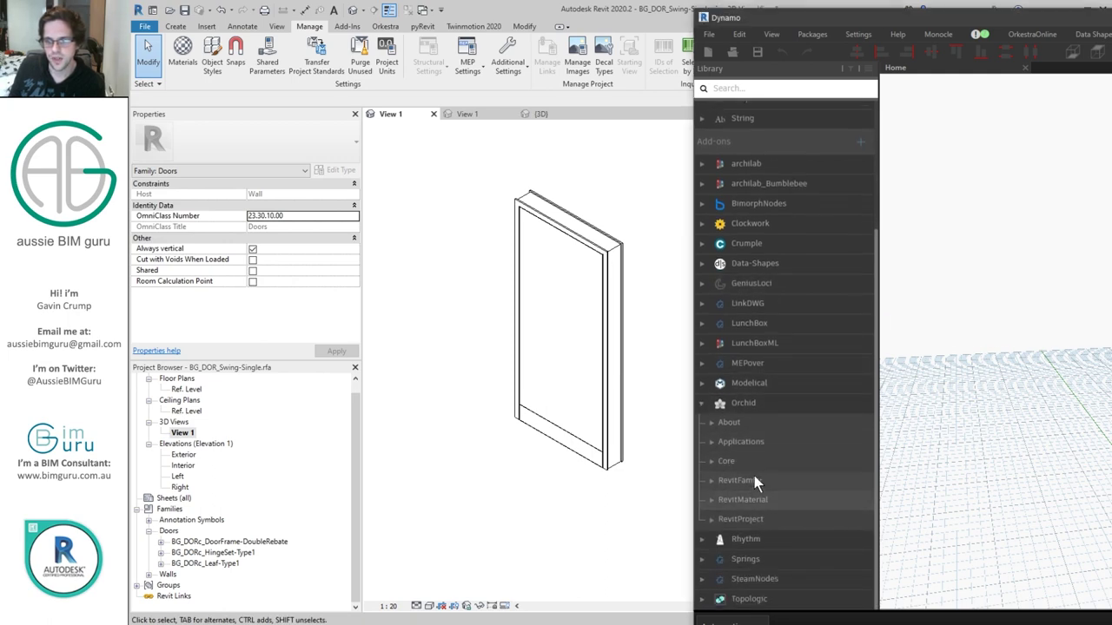
{"action": "left_click", "coordinate": [753, 474]}
{"action": "scroll", "coordinate": [777, 449], "scroll_direction": "down", "scroll_amount": 3}
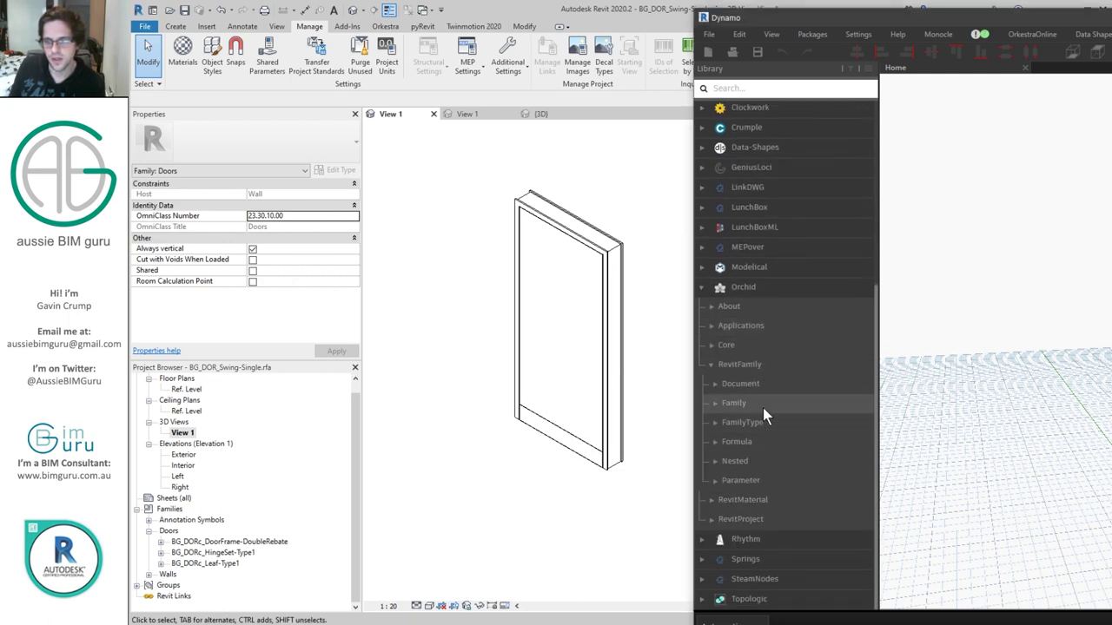
{"action": "left_click", "coordinate": [771, 482]}
{"action": "scroll", "coordinate": [783, 421], "scroll_direction": "down", "scroll_amount": 3}
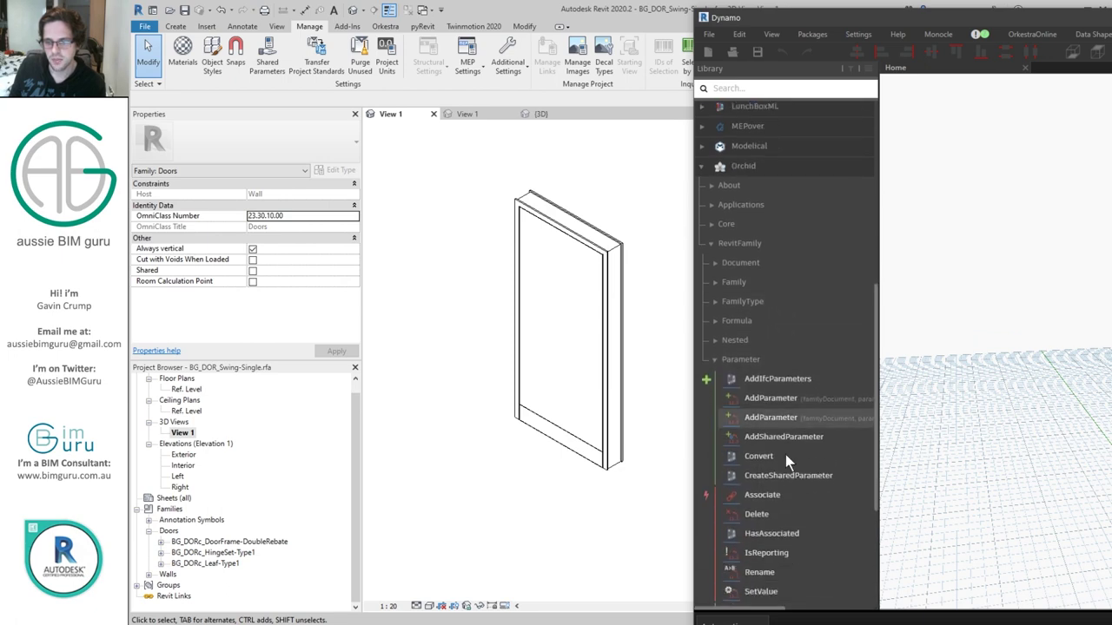
{"action": "left_click", "coordinate": [773, 592]}
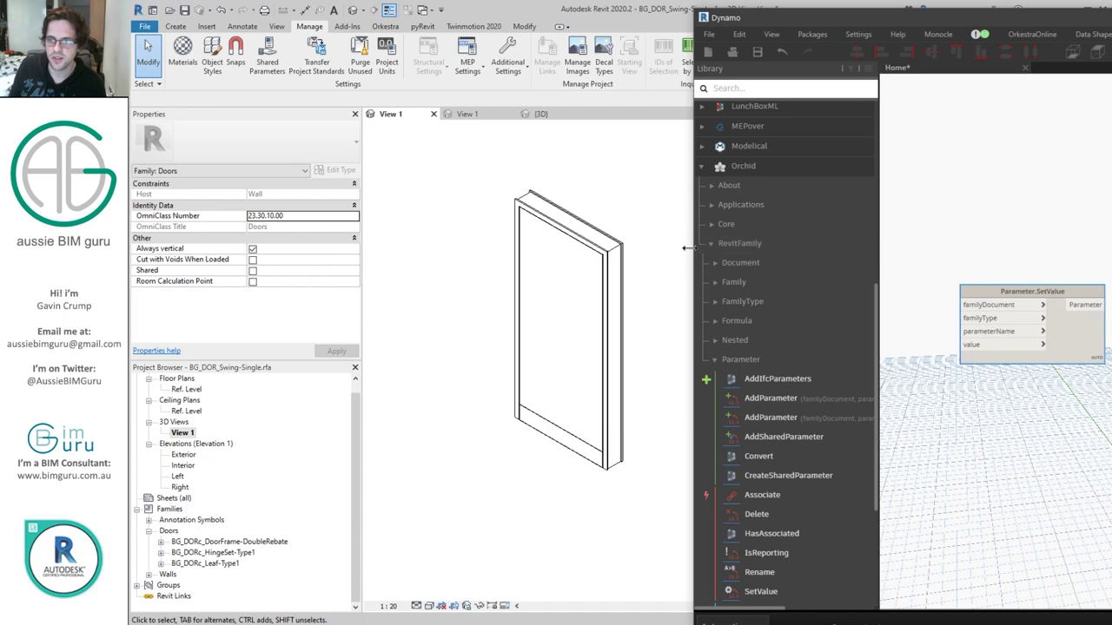
{"action": "left_click_drag", "start_coordinate": [696, 244], "coordinate": [661, 242]}
{"action": "right_click", "coordinate": [903, 211]}
{"action": "type", "text": "current"}
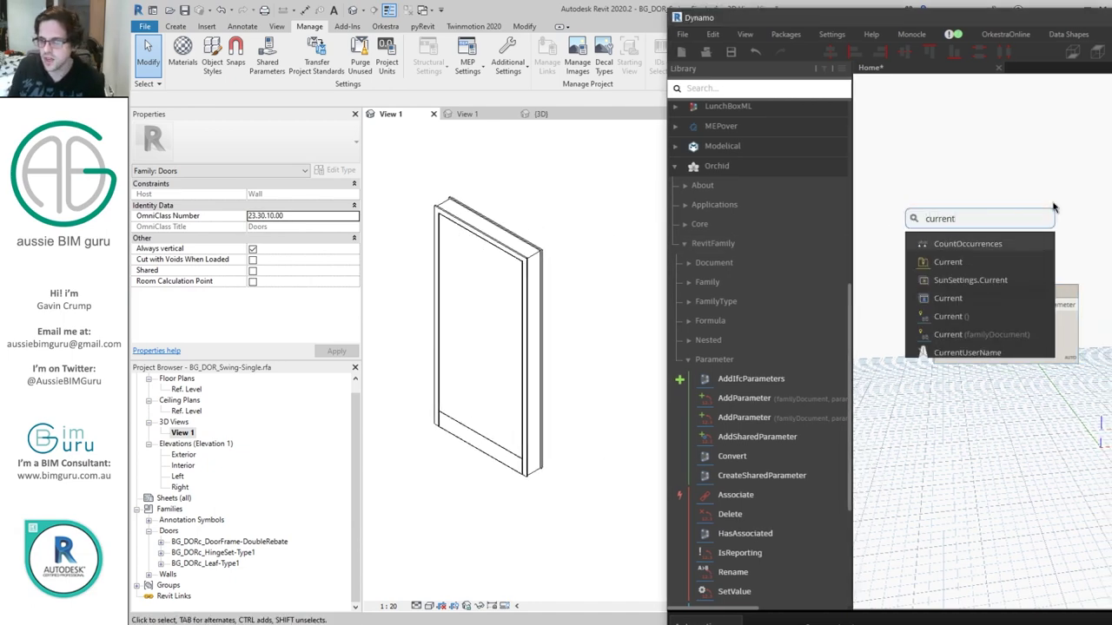
{"action": "left_click", "coordinate": [1004, 334]}
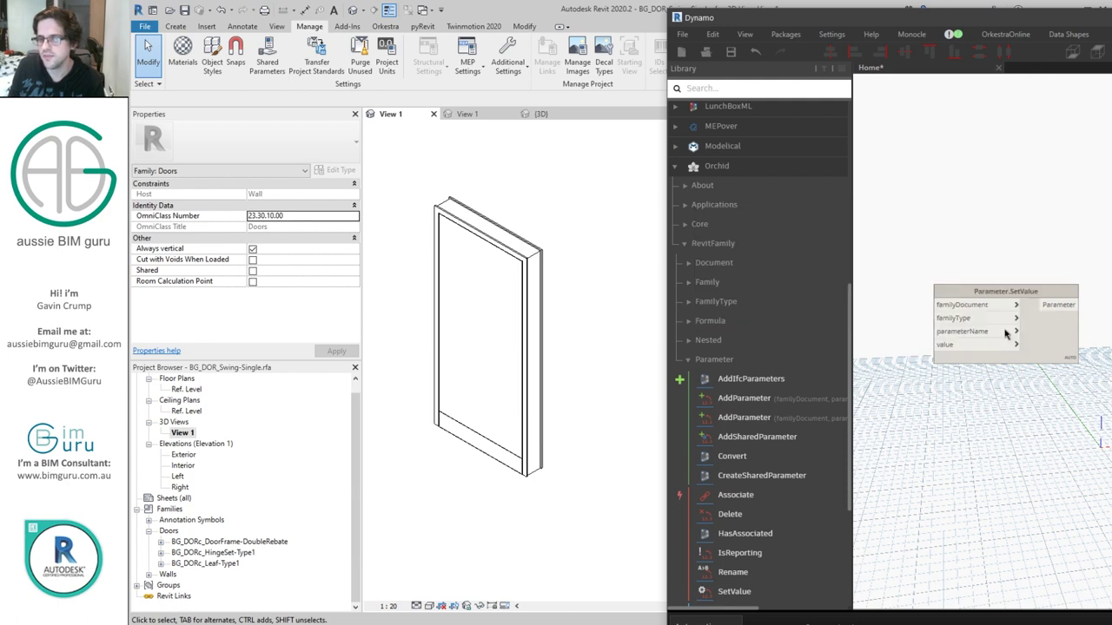
{"action": "key", "text": "Delete"}
- Add a FamilyType.Current node and connect it to the familyType input of Parameter.SetValue
{"action": "right_click", "coordinate": [998, 235]}
{"action": "type", "text": "current"}
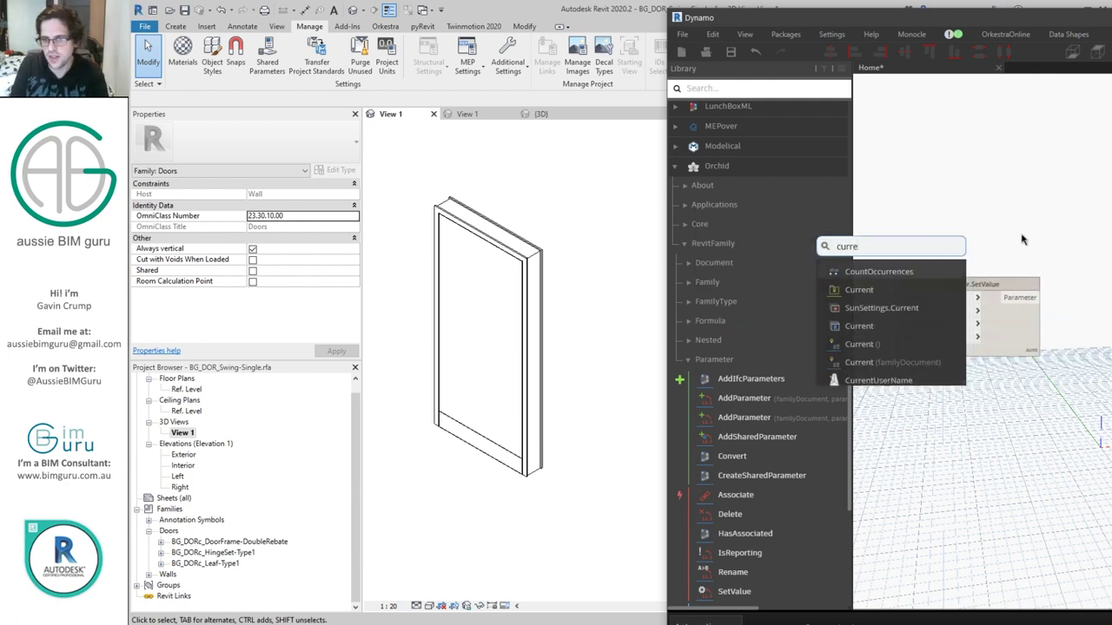
{"action": "left_click", "coordinate": [899, 343]}
{"action": "left_click_drag", "start_coordinate": [937, 349], "coordinate": [924, 201]}
{"action": "left_click_drag", "start_coordinate": [947, 279], "coordinate": [1041, 164]}
{"action": "left_click", "coordinate": [950, 211]}
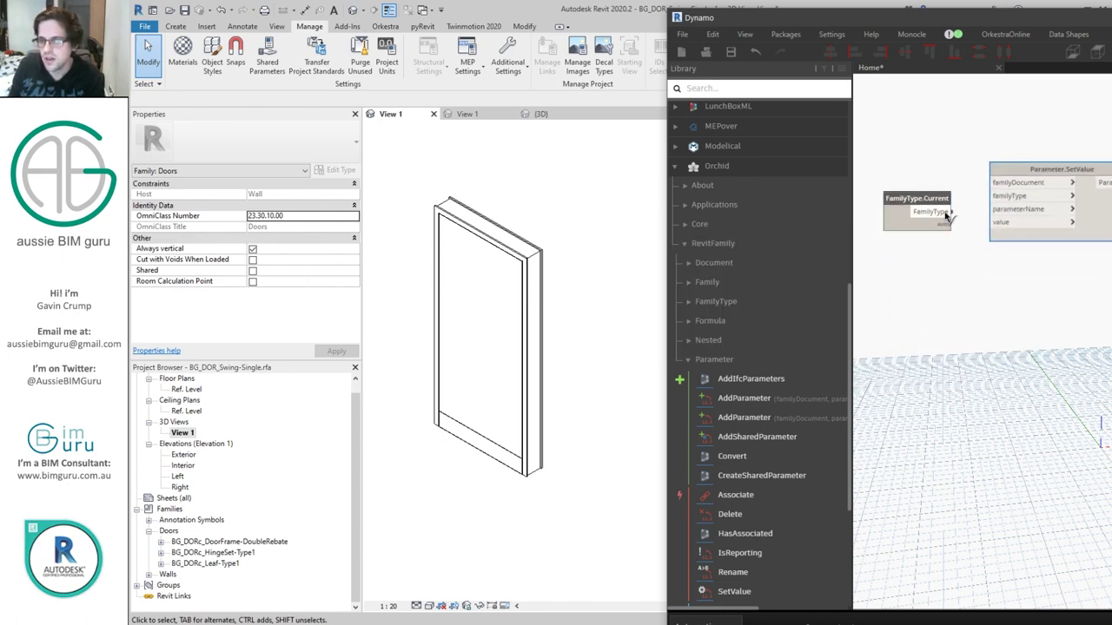
{"action": "left_click", "coordinate": [1006, 203]}
{"action": "left_click_drag", "start_coordinate": [916, 199], "coordinate": [932, 183]}
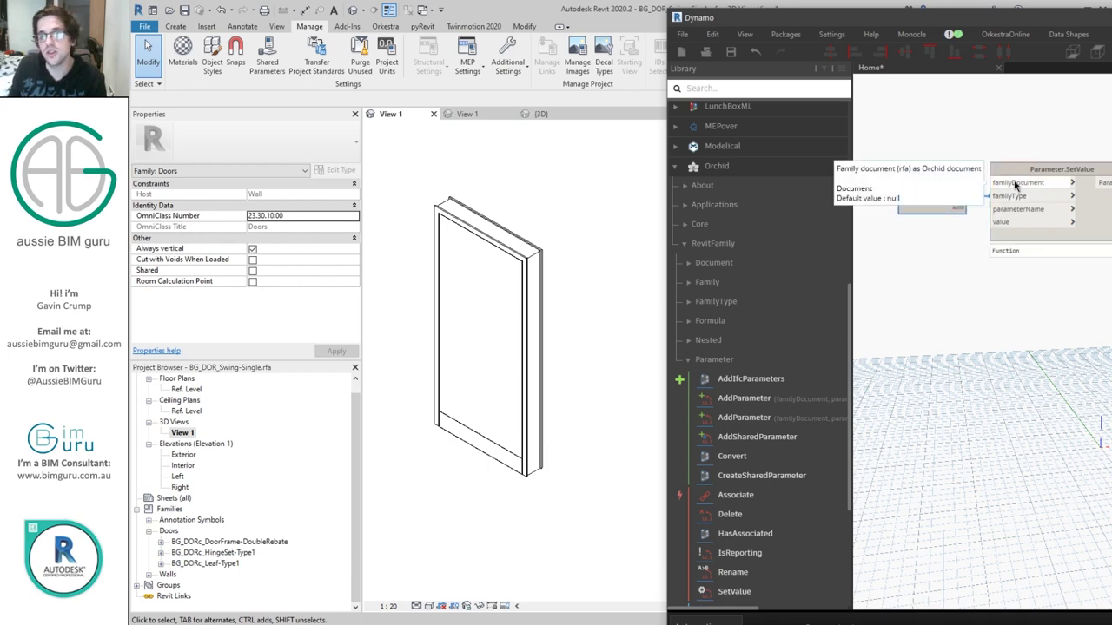
- Copy the parameter name BG_DIMd_Swing3DAngle1 from the door family's types in Revit
{"action": "middle_click_drag", "start_coordinate": [951, 291], "coordinate": [975, 331]}
{"action": "scroll", "coordinate": [974, 331], "scroll_direction": "up", "scroll_amount": 1}
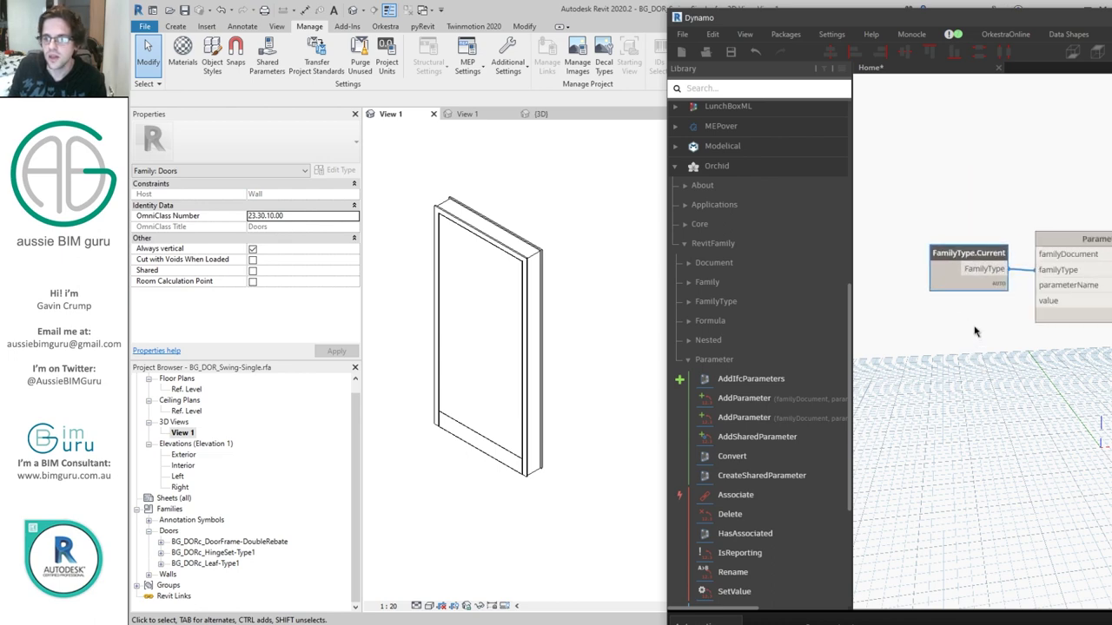
{"action": "left_click", "coordinate": [176, 26]}
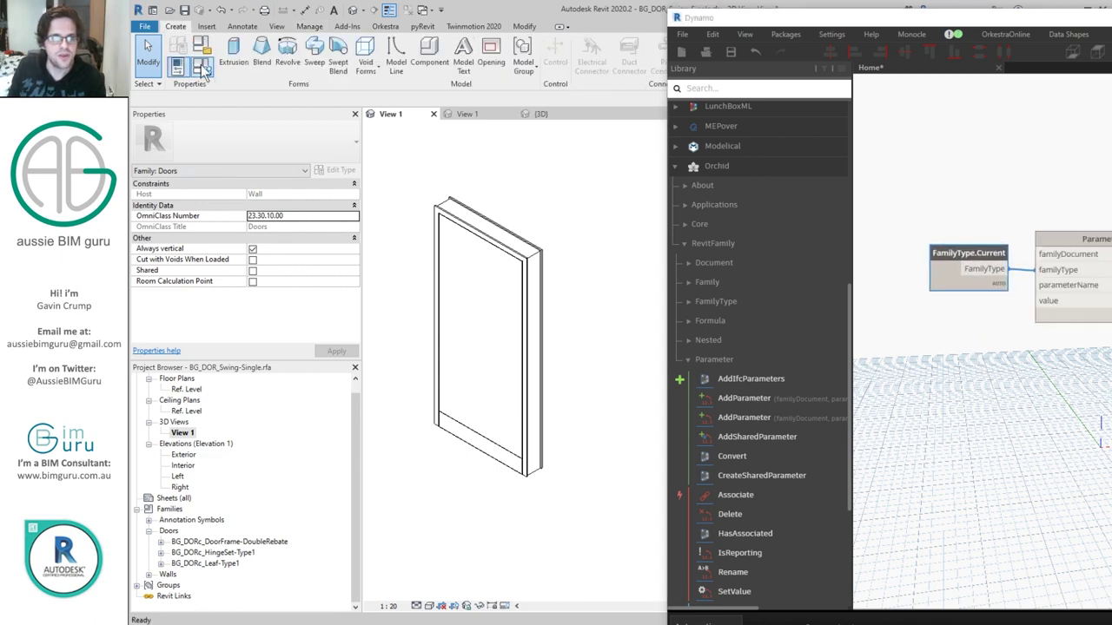
{"action": "left_click", "coordinate": [202, 67]}
{"action": "left_click", "coordinate": [397, 238]}
{"action": "left_click_drag", "start_coordinate": [399, 238], "coordinate": [269, 240]}
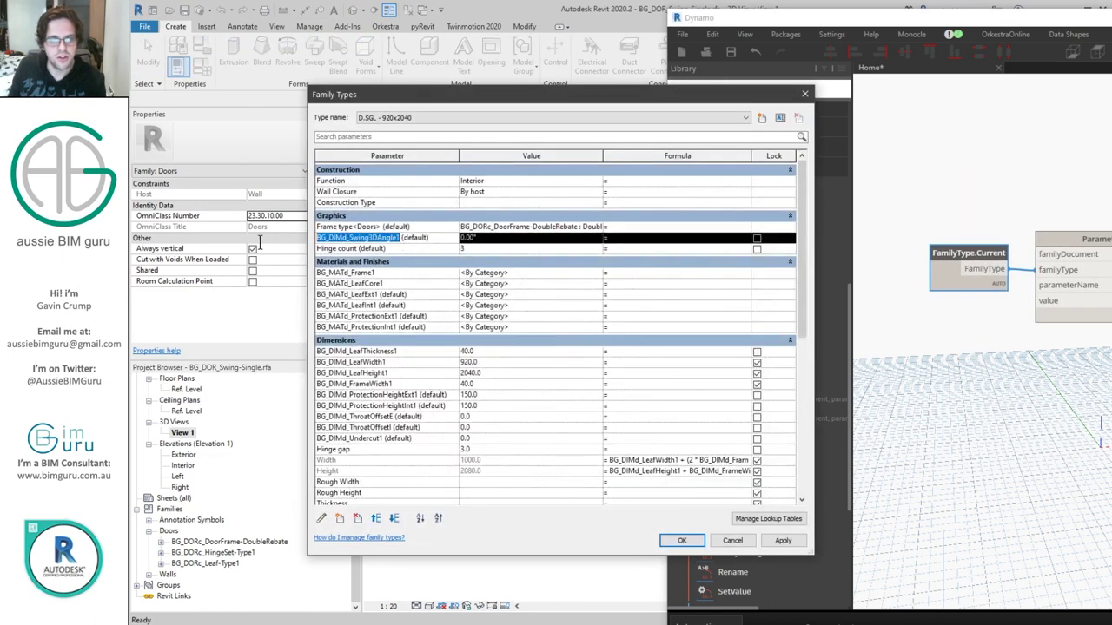
{"action": "key", "text": "ctrl+c"}
{"action": "key", "text": "Escape"}
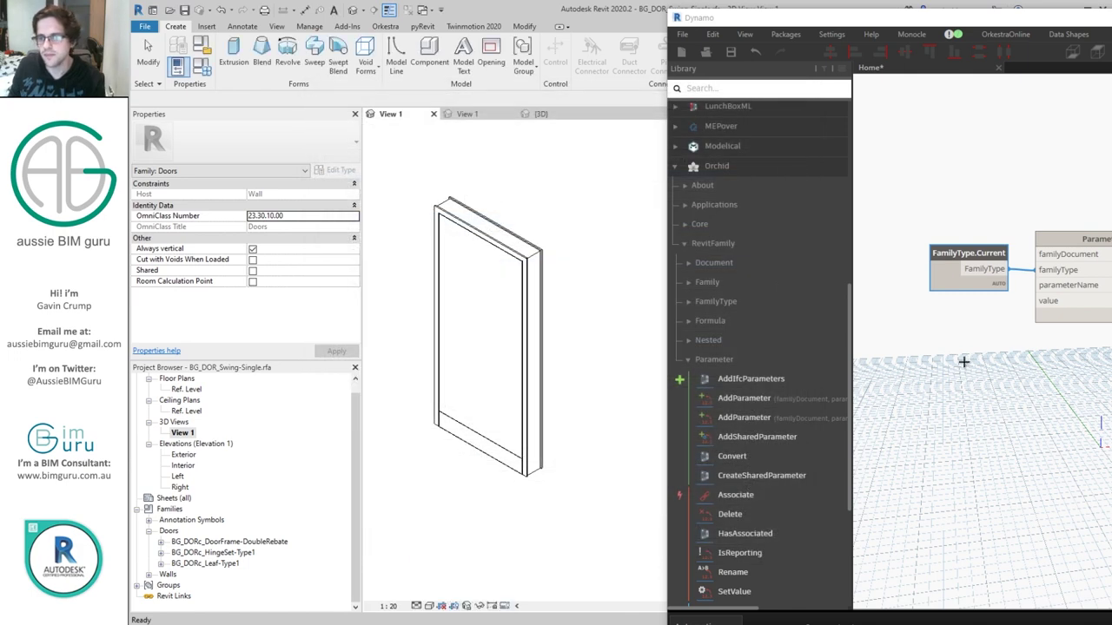
- Create a code block in Dynamo containing "BG_DIMd_Swing3DAngle1" and connect it to the parameterName input of Parameter.SetValue
{"action": "left_click", "coordinate": [955, 366]}
{"action": "double_click", "coordinate": [945, 367]}
{"action": "type", "text": "\""}
{"action": "key", "text": "ctrl+v"}
{"action": "type", "text": "\""}
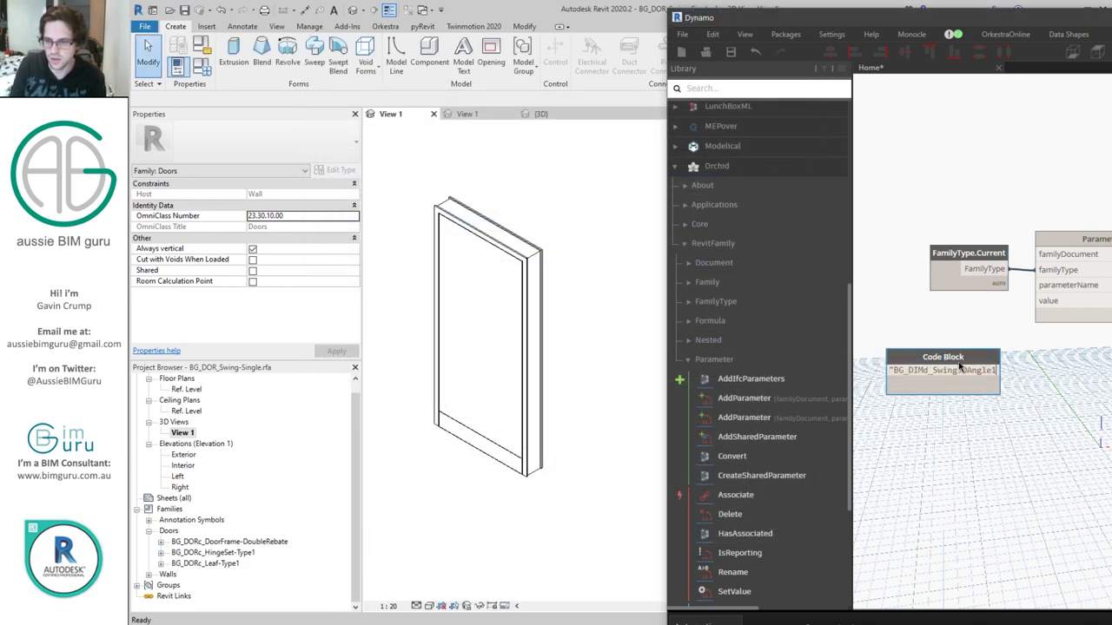
{"action": "left_click", "coordinate": [927, 327]}
{"action": "left_click_drag", "start_coordinate": [1014, 370], "coordinate": [1039, 285]}
{"action": "left_click_drag", "start_coordinate": [986, 348], "coordinate": [973, 297]}
- Add an Integer Slider node below the code block
{"action": "right_click", "coordinate": [954, 395]}
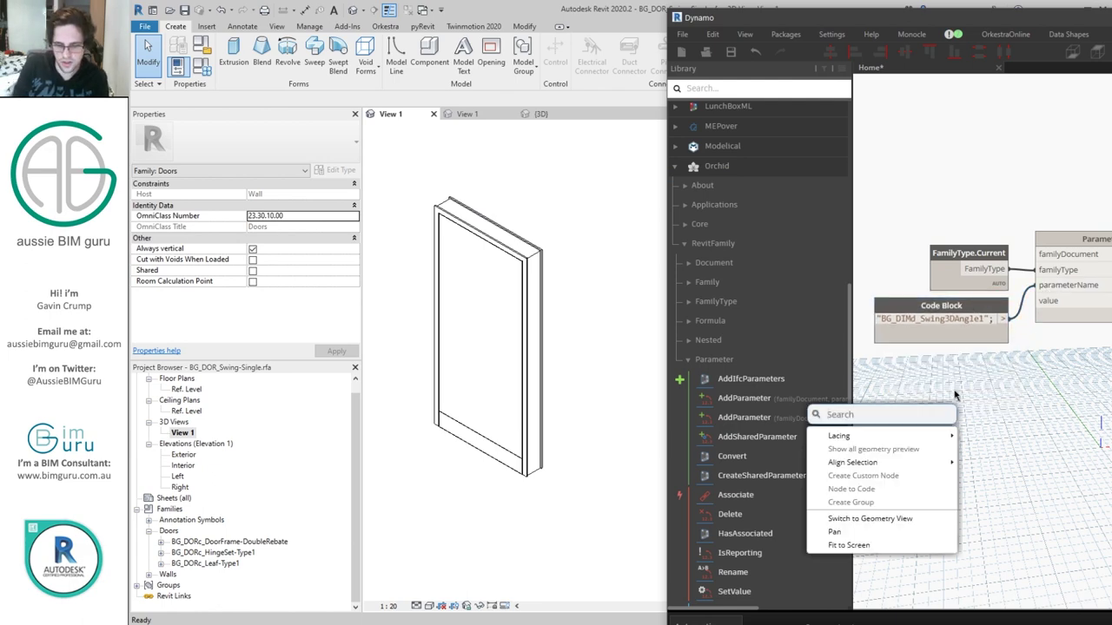
{"action": "type", "text": "integer"}
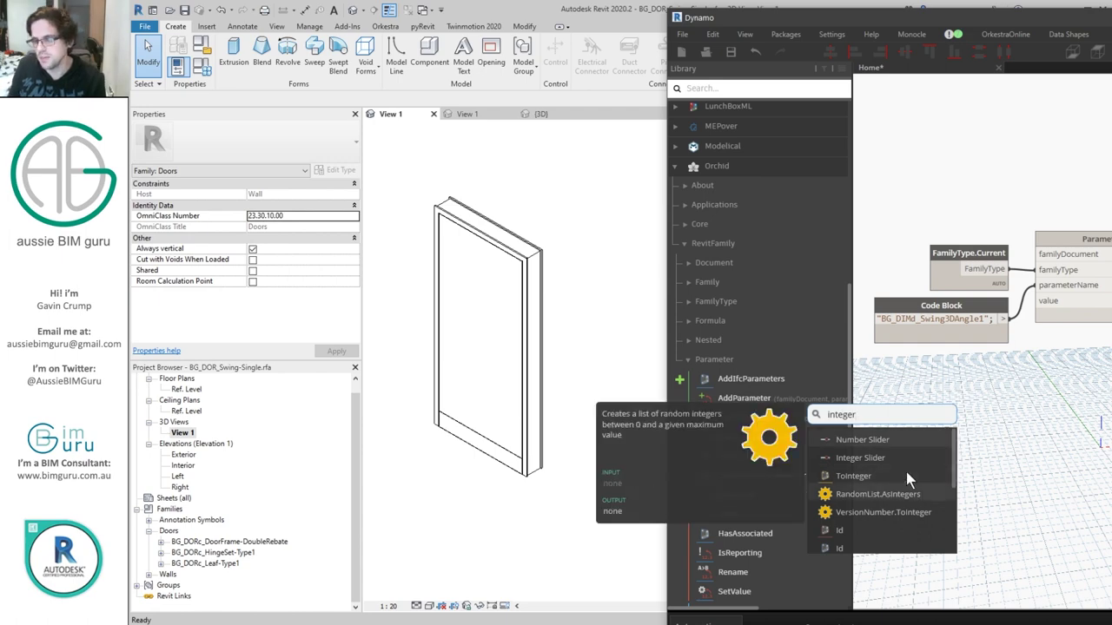
{"action": "left_click", "coordinate": [889, 457]}
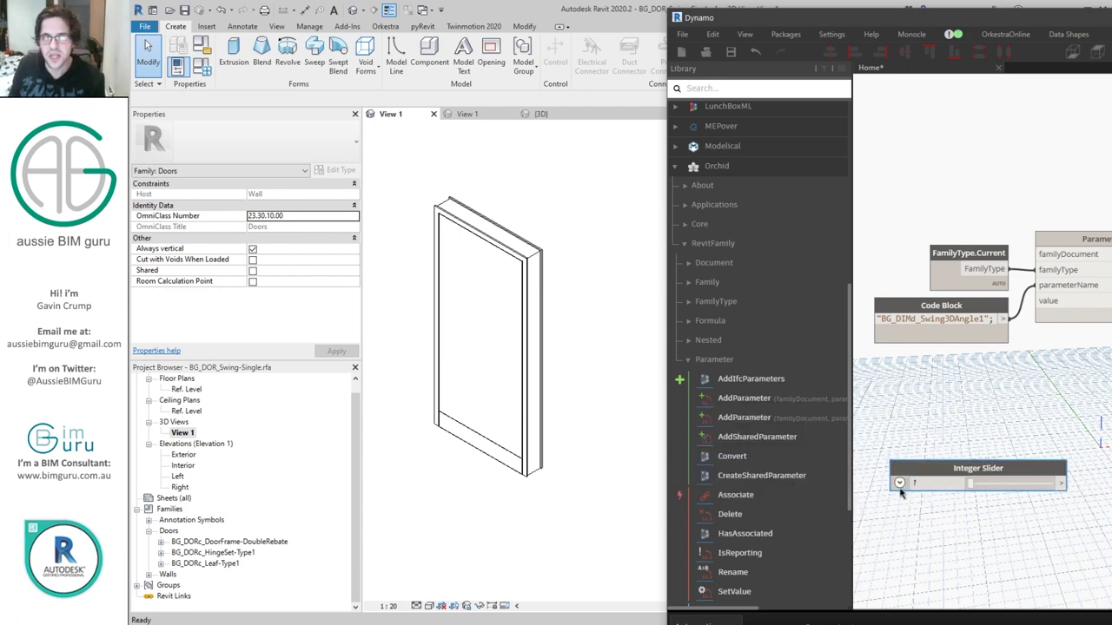
- Set the Integer Slider's maximum to 180 and connect its output to the value input of Parameter.SetValue
{"action": "left_click", "coordinate": [899, 484]}
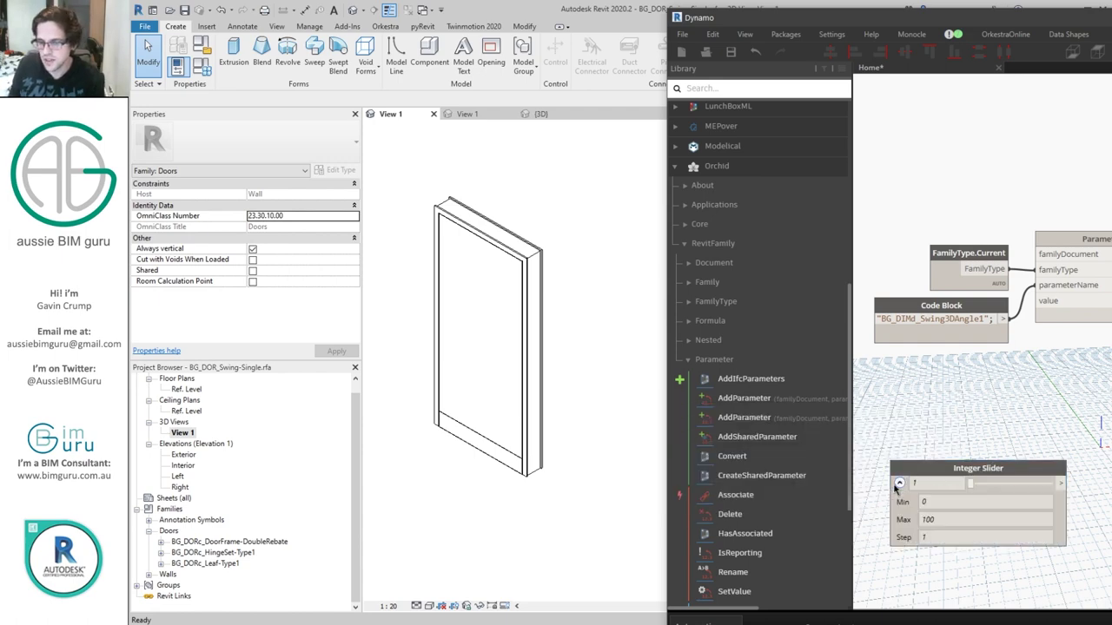
{"action": "double_click", "coordinate": [950, 519]}
{"action": "type", "text": "1"}
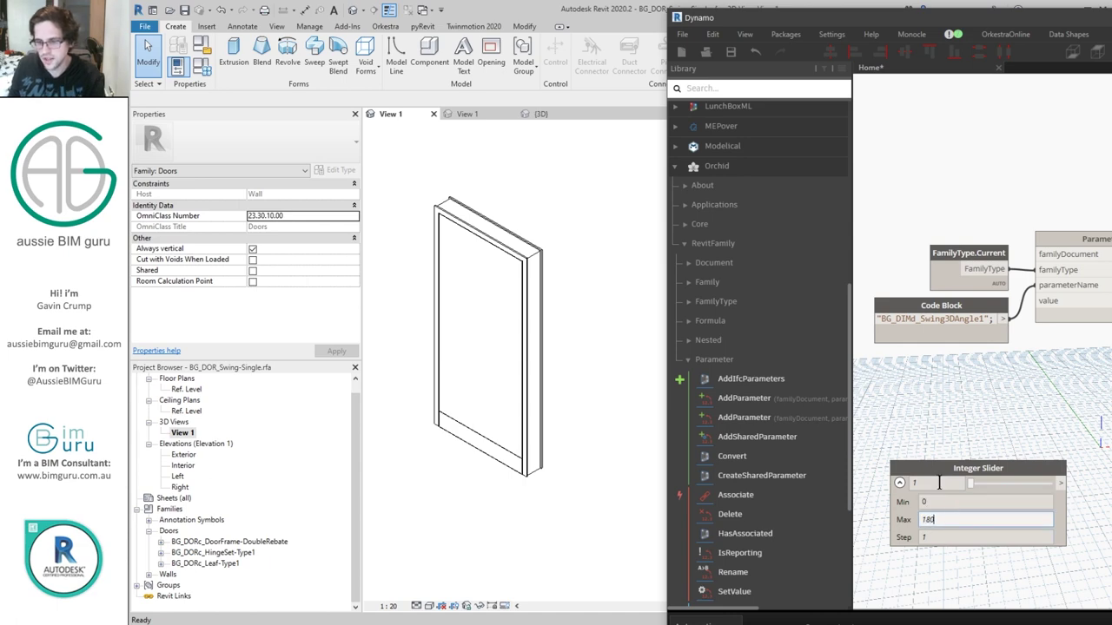
{"action": "left_click", "coordinate": [899, 484]}
{"action": "left_click_drag", "start_coordinate": [1011, 470], "coordinate": [964, 361]}
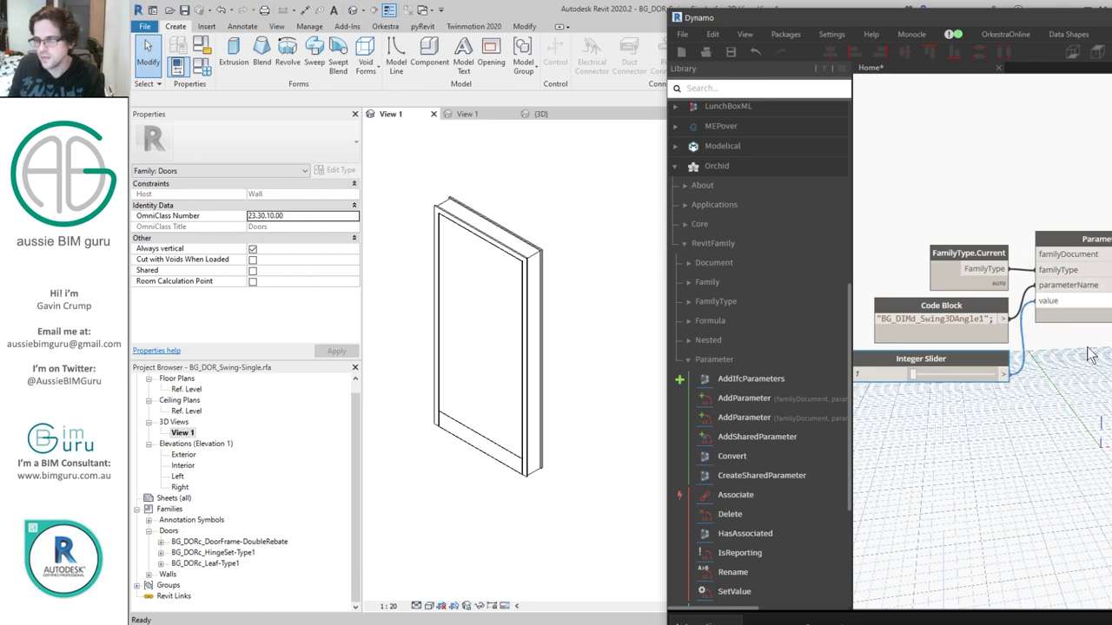
- Reposition the Dynamo window to reveal its run bar, then raise the Integer Slider to 164 to swing the door leaf open
{"action": "scroll", "coordinate": [981, 269], "scroll_direction": "up", "scroll_amount": 3}
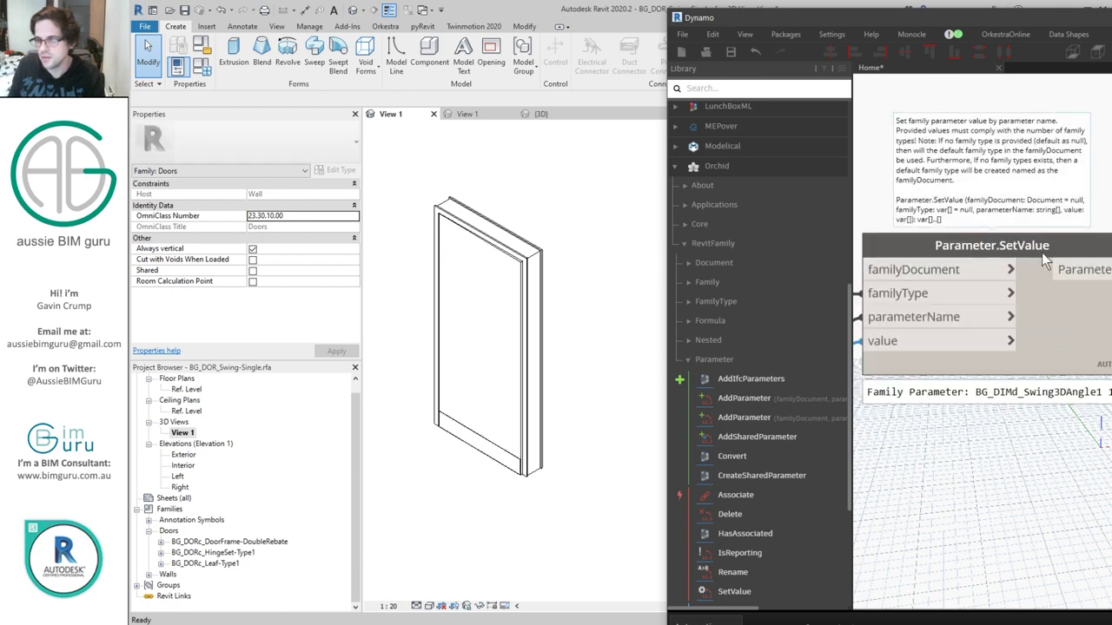
{"action": "scroll", "coordinate": [1035, 266], "scroll_direction": "down", "scroll_amount": 4}
{"action": "middle_click_drag", "start_coordinate": [1035, 267], "coordinate": [1101, 282]}
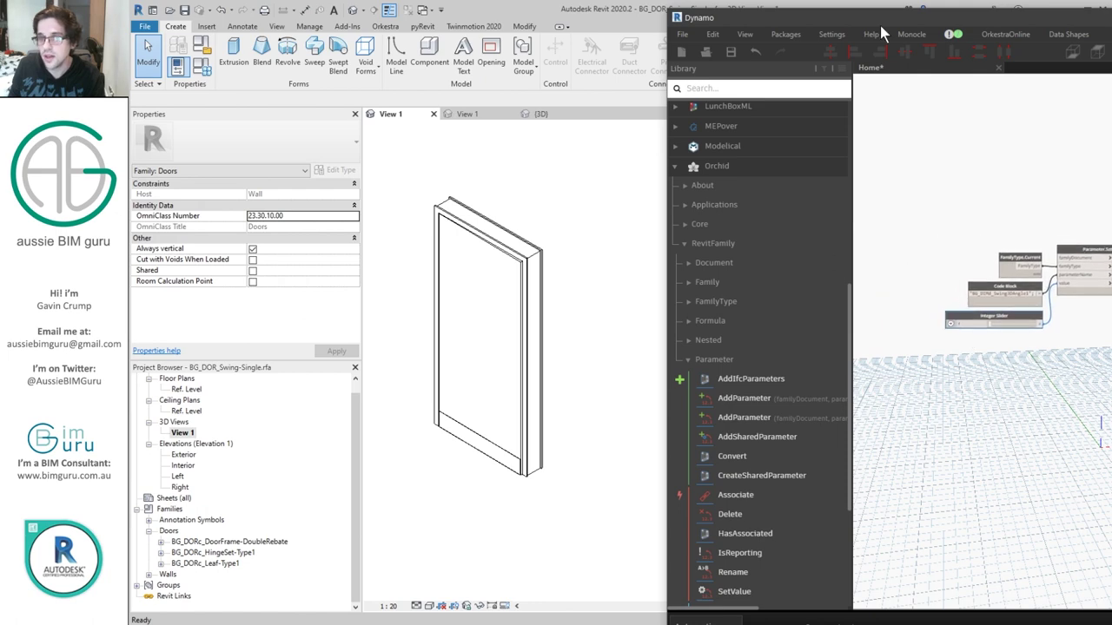
{"action": "double_click", "coordinate": [876, 7]}
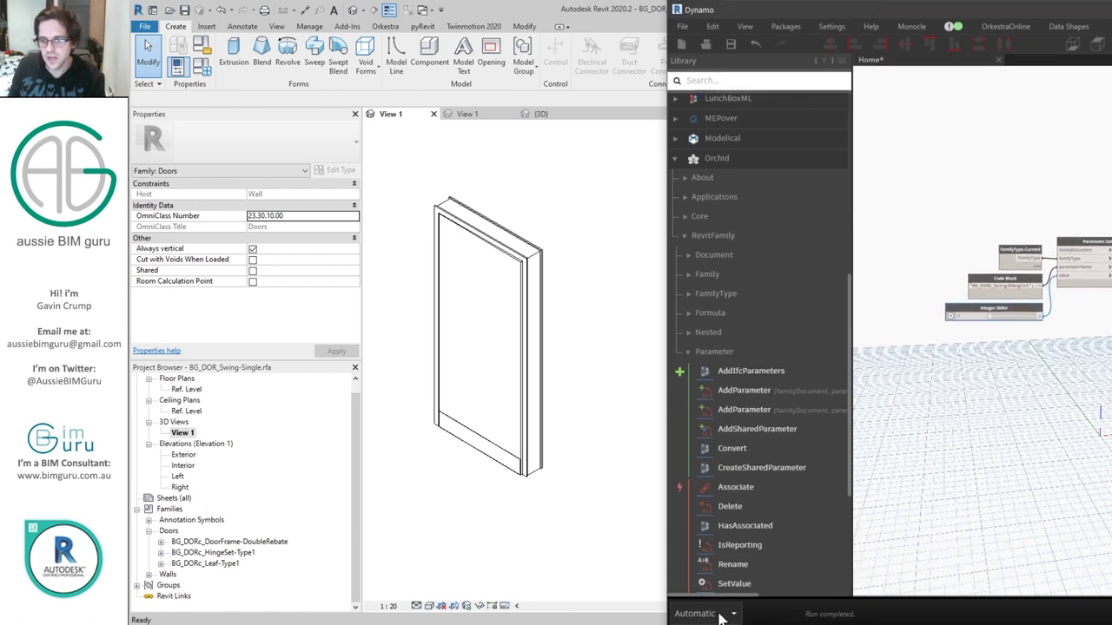
{"action": "left_click", "coordinate": [554, 322]}
{"action": "scroll", "coordinate": [493, 313], "scroll_direction": "up", "scroll_amount": 1}
{"action": "scroll", "coordinate": [504, 305], "scroll_direction": "down", "scroll_amount": 2}
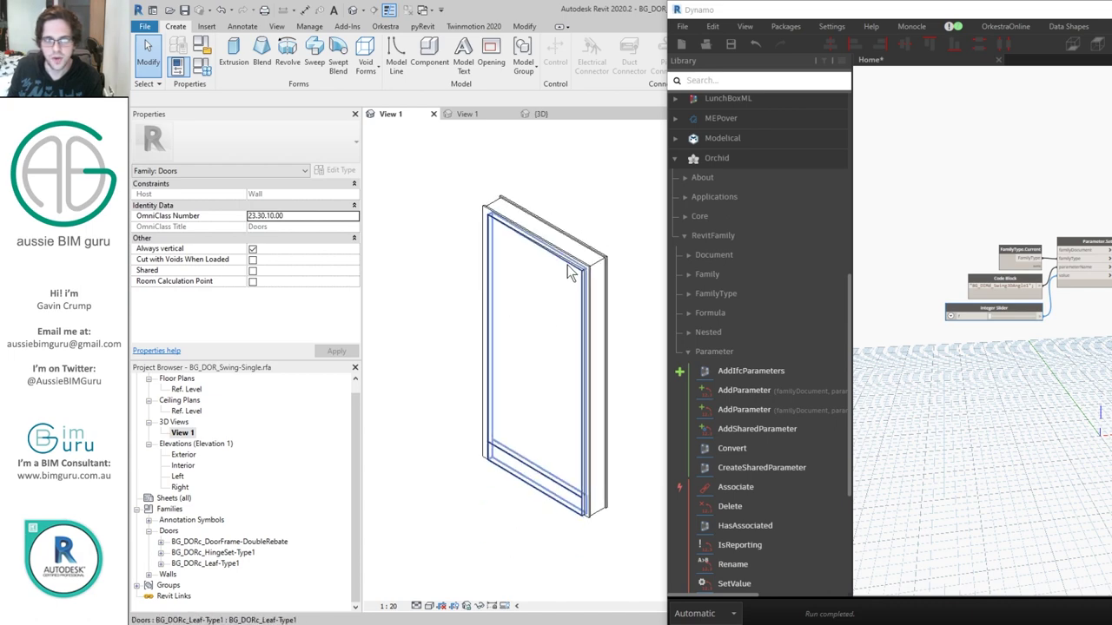
{"action": "middle_click_drag", "start_coordinate": [519, 293], "coordinate": [554, 294]}
{"action": "scroll", "coordinate": [999, 295], "scroll_direction": "up", "scroll_amount": 3}
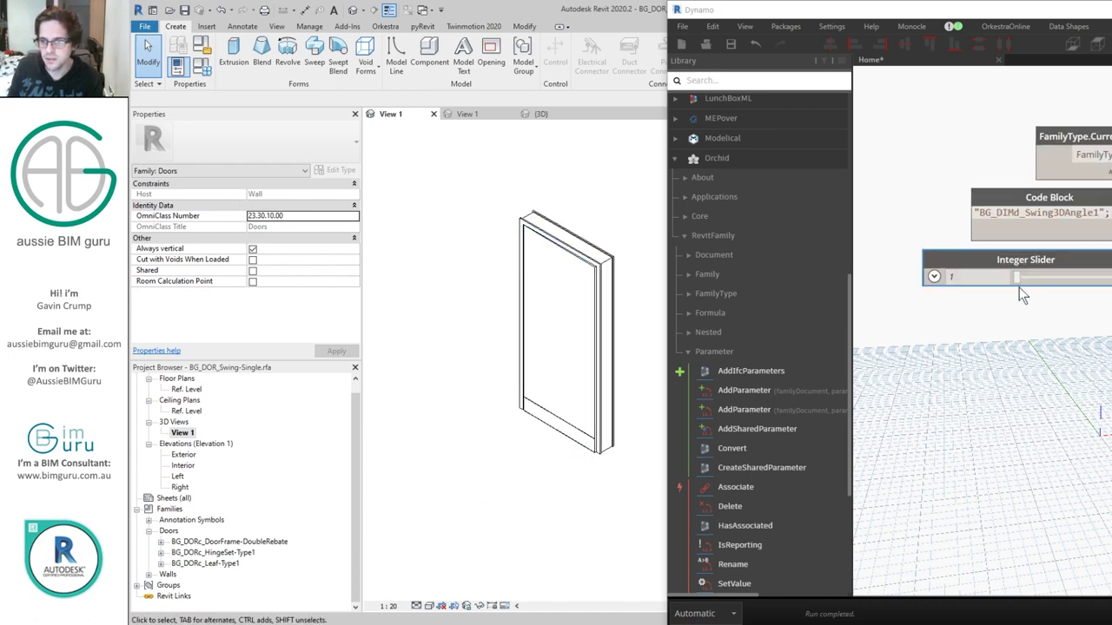
{"action": "left_click_drag", "start_coordinate": [1017, 272], "coordinate": [1102, 289]}
{"action": "middle_click_drag", "start_coordinate": [1067, 349], "coordinate": [1004, 334]}
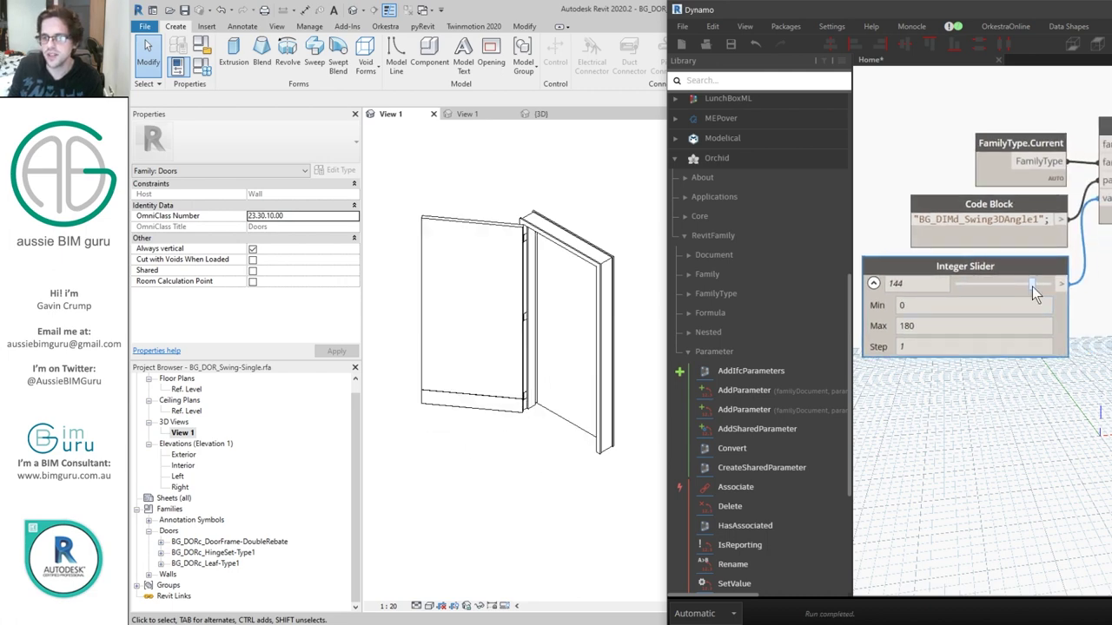
{"action": "mouse_move", "coordinate": [1034, 287]}
{"action": "left_mouse_down"}
{"action": "mouse_move", "coordinate": [1053, 291]}
{"action": "mouse_move", "coordinate": [1040, 288]}
{"action": "left_mouse_up"}
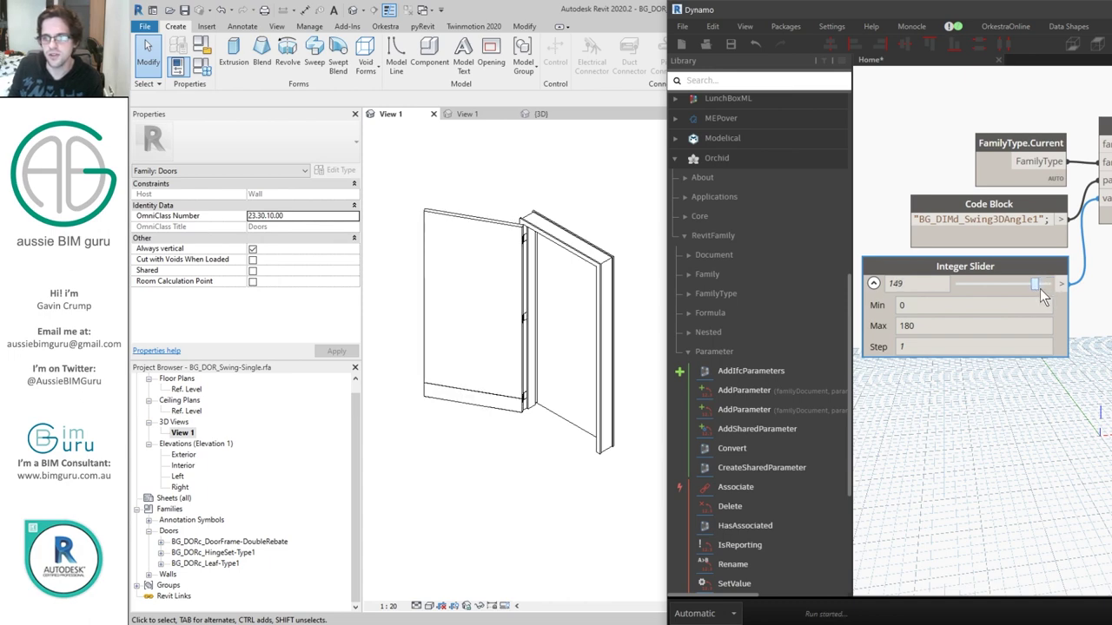
- Inspect the upper hinge up close while varying the swing angle, and return the Integer Slider to 0
{"action": "scroll", "coordinate": [543, 249], "scroll_direction": "up", "scroll_amount": 5}
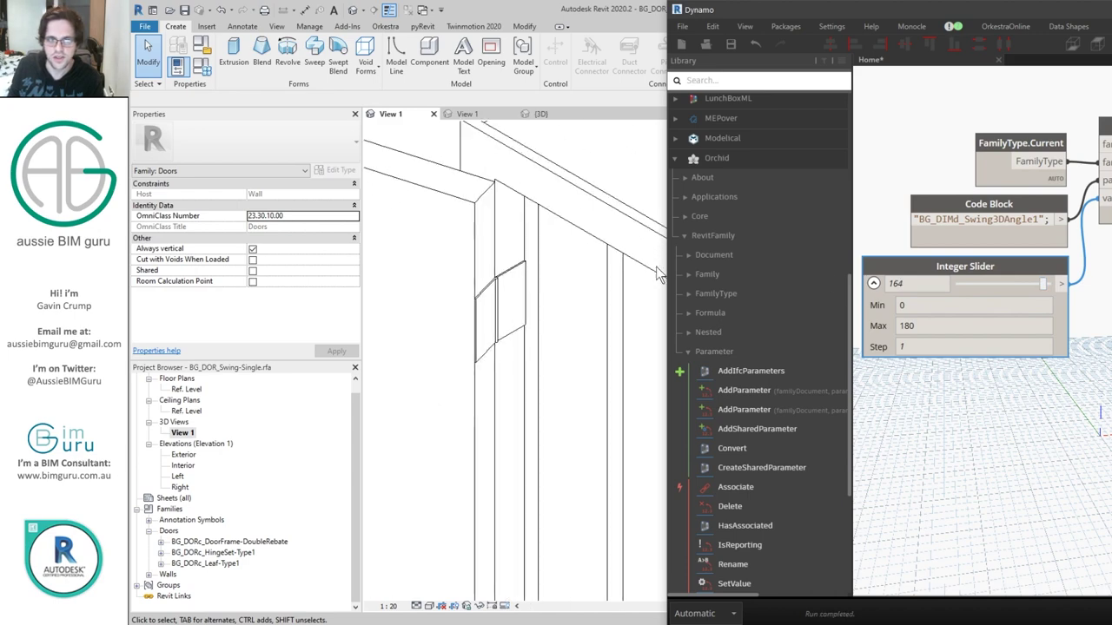
{"action": "mouse_move", "coordinate": [1044, 285]}
{"action": "left_mouse_down"}
{"action": "mouse_move", "coordinate": [1032, 283]}
{"action": "mouse_move", "coordinate": [1047, 283]}
{"action": "left_mouse_up"}
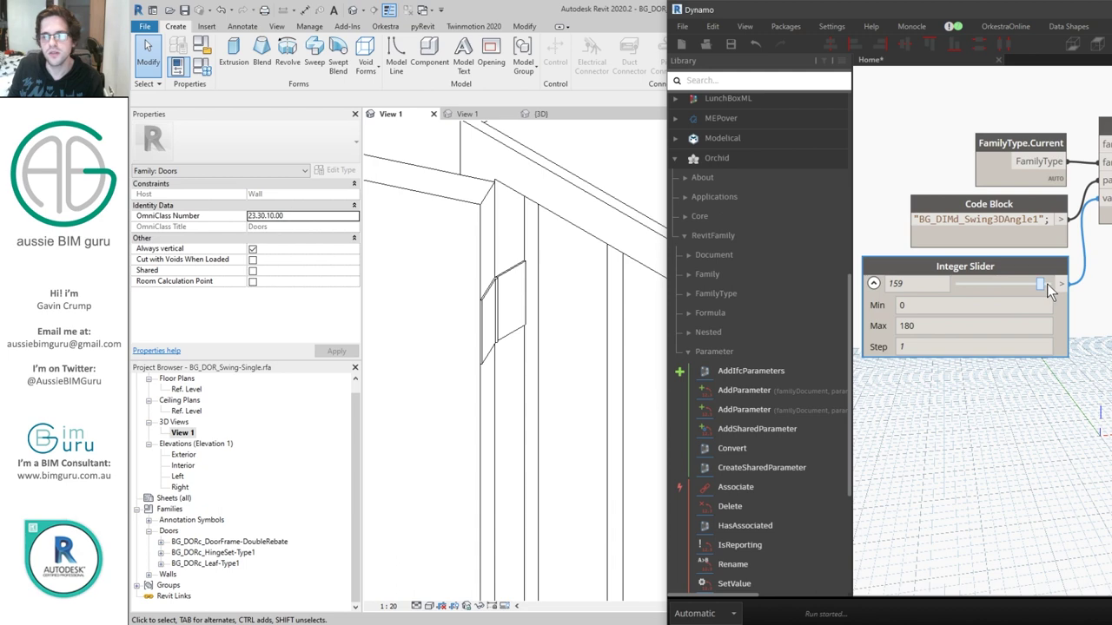
{"action": "left_click_drag", "start_coordinate": [1037, 286], "coordinate": [948, 281]}
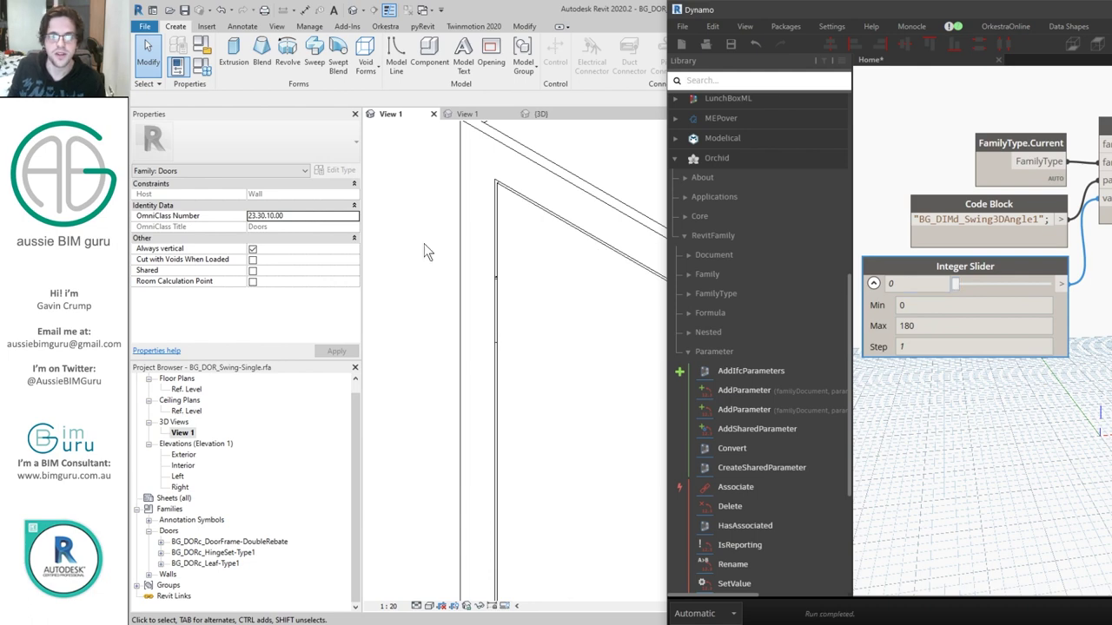
{"action": "scroll", "coordinate": [440, 234], "scroll_direction": "down", "scroll_amount": 5}
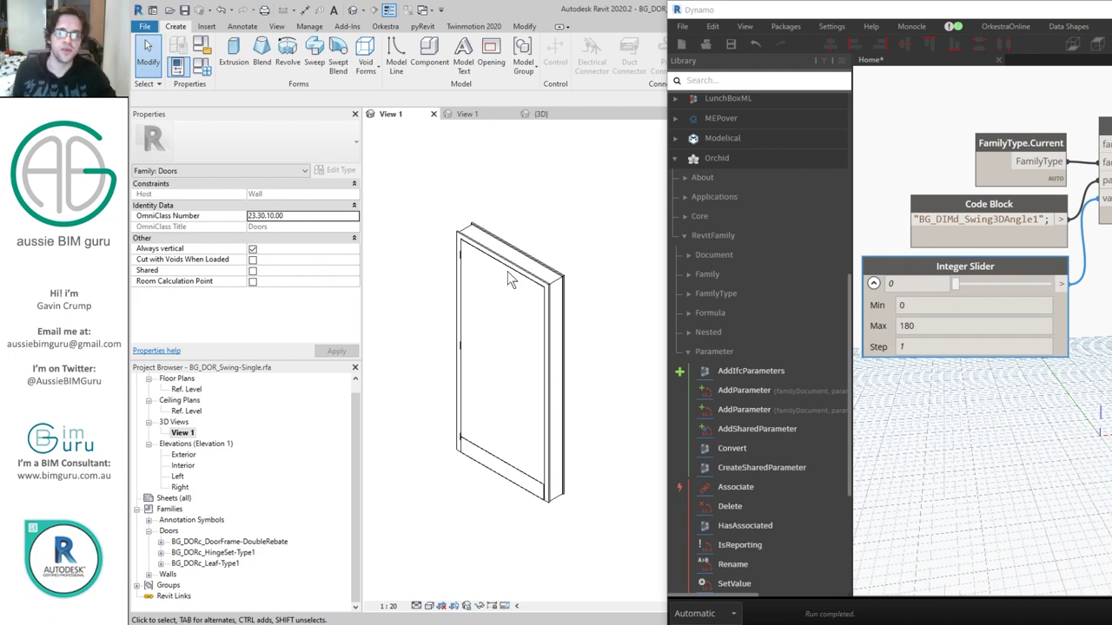
- Close the second View 1 and bring up the {3D} view of the BG_DORc_Leaf-Type1 family, fitted to the leaf
{"action": "left_click", "coordinate": [468, 114]}
{"action": "left_click", "coordinate": [510, 114]}
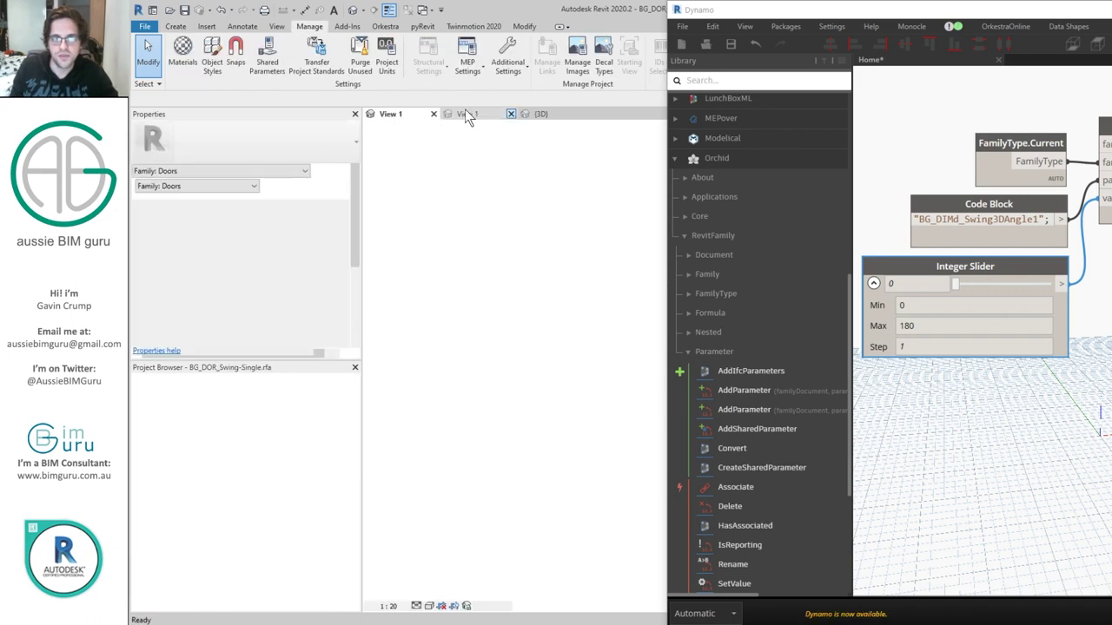
{"action": "left_click", "coordinate": [478, 113]}
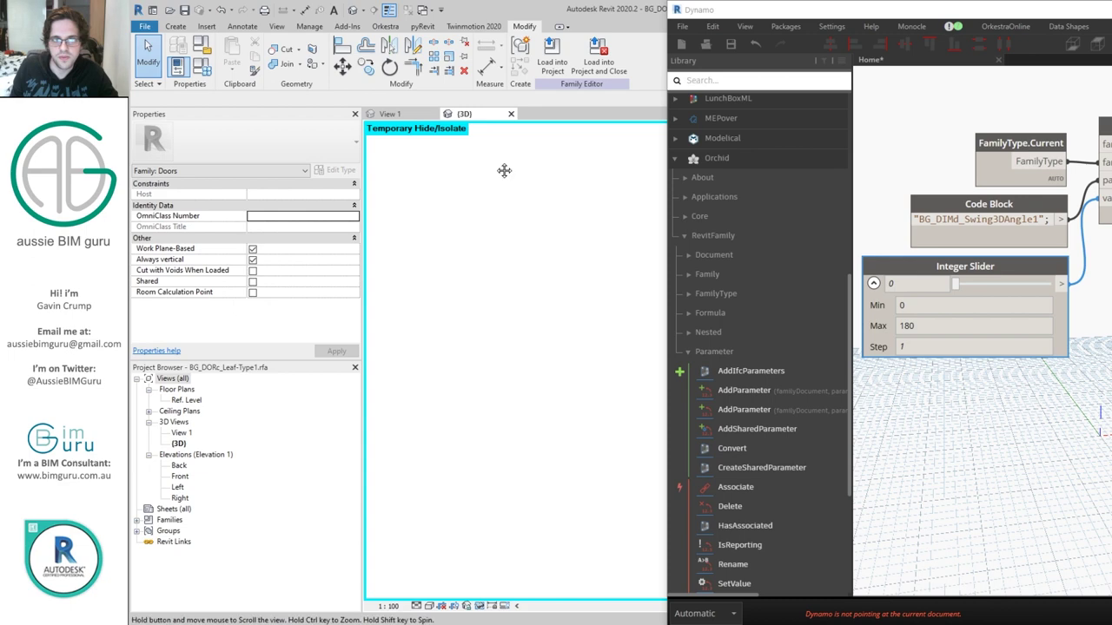
{"action": "key", "text": "z"}
{"action": "key", "text": "f"}
{"action": "left_click_drag", "start_coordinate": [419, 339], "coordinate": [660, 522]}
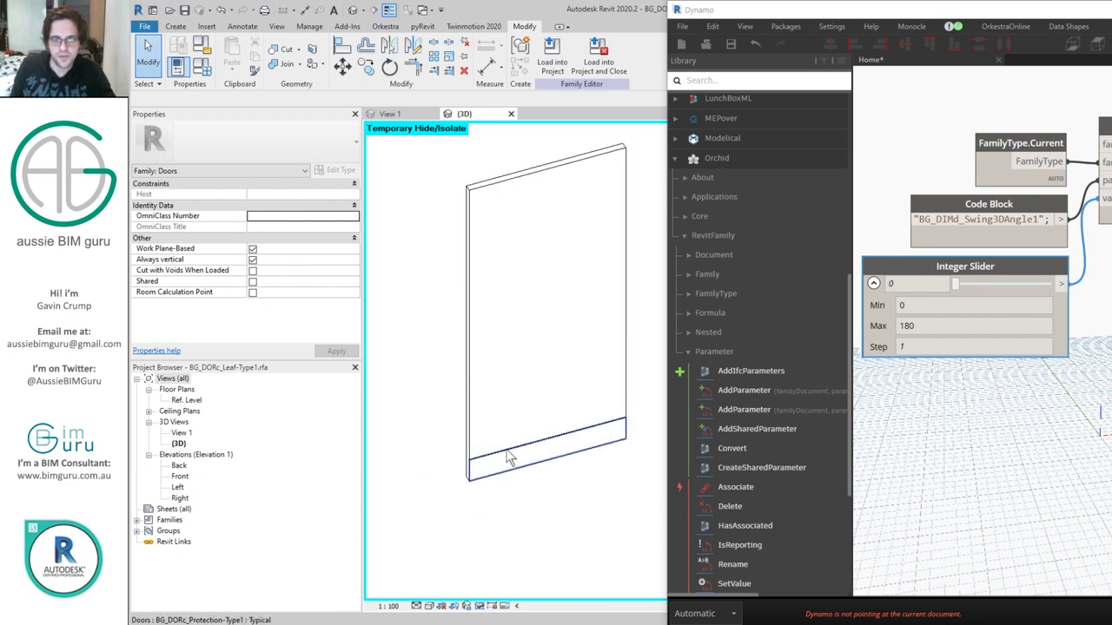
- Select all BG_DORc_Protection-Type1 instances in the entire leaf family and turn off their Plan/RCP visibility
{"action": "left_click", "coordinate": [507, 448]}
{"action": "right_click", "coordinate": [506, 448]}
{"action": "mouse_move", "coordinate": [625, 283]}
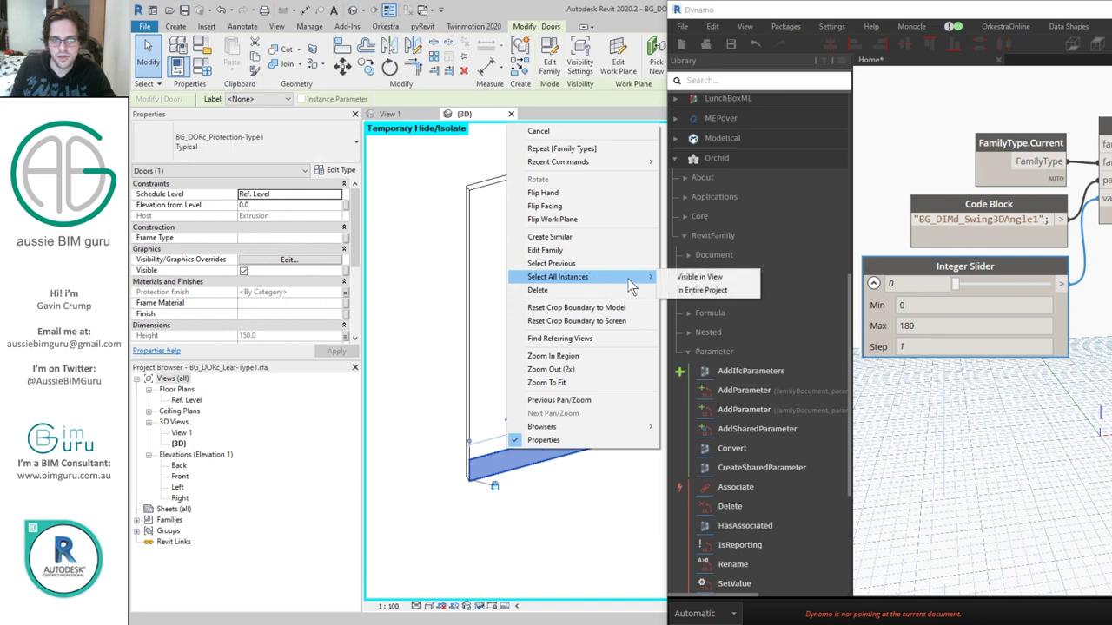
{"action": "left_click", "coordinate": [679, 292]}
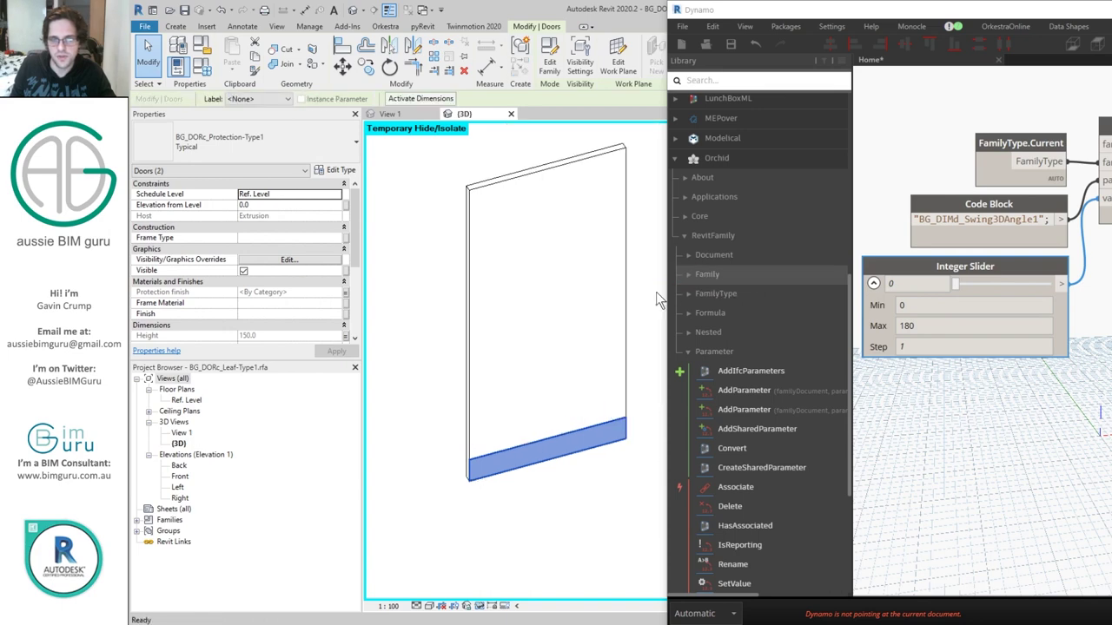
{"action": "left_click", "coordinate": [291, 260]}
{"action": "left_click", "coordinate": [346, 256]}
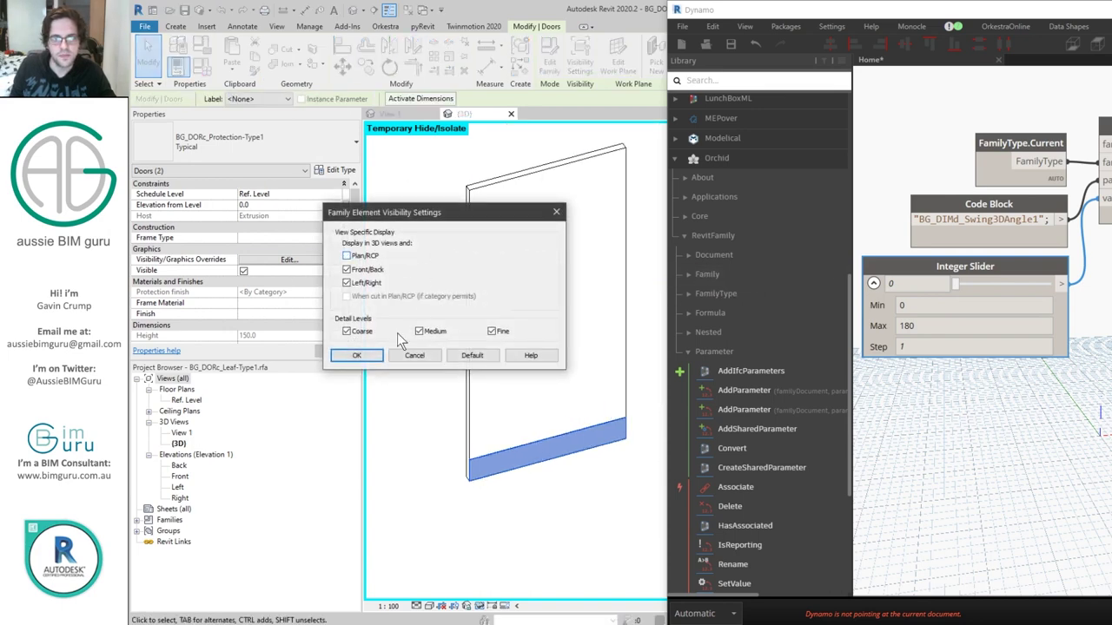
{"action": "left_click", "coordinate": [348, 357]}
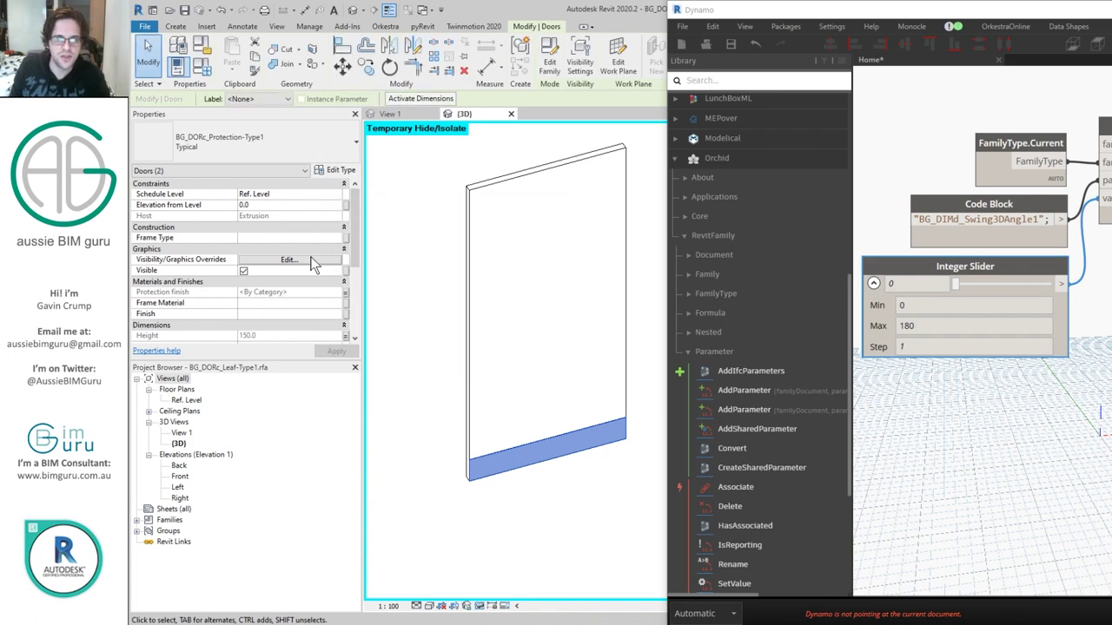
- Turn off the Coarse detail level for the selected protection instances, leaving Medium and Fine enabled
{"action": "left_click", "coordinate": [310, 260]}
{"action": "left_click", "coordinate": [420, 332]}
{"action": "left_click", "coordinate": [431, 336]}
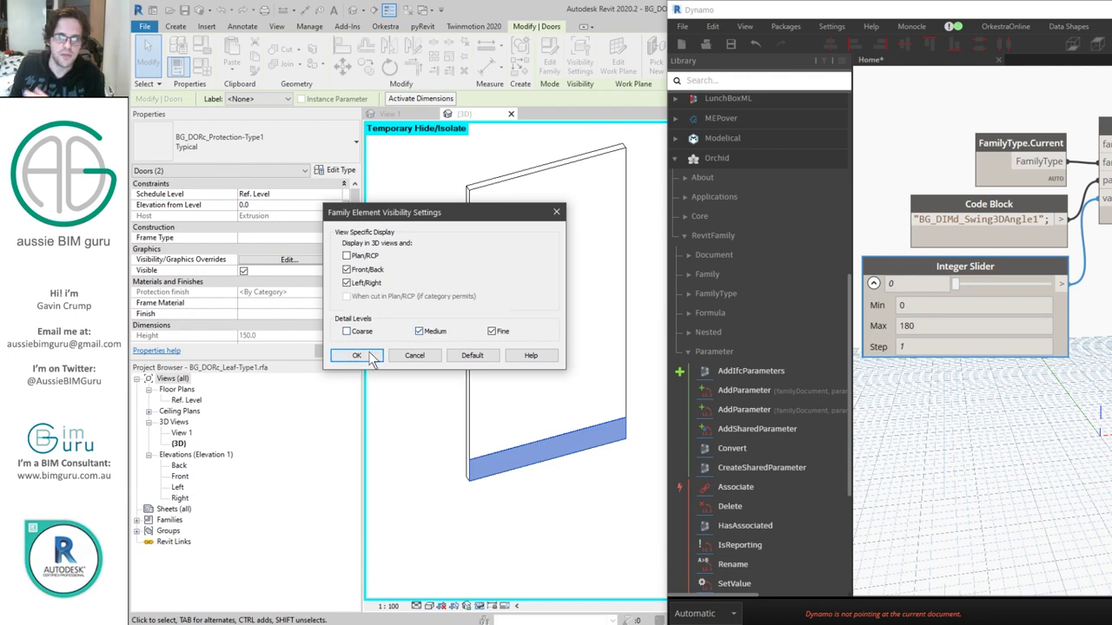
{"action": "left_click", "coordinate": [372, 356]}
{"action": "left_click", "coordinate": [390, 325]}
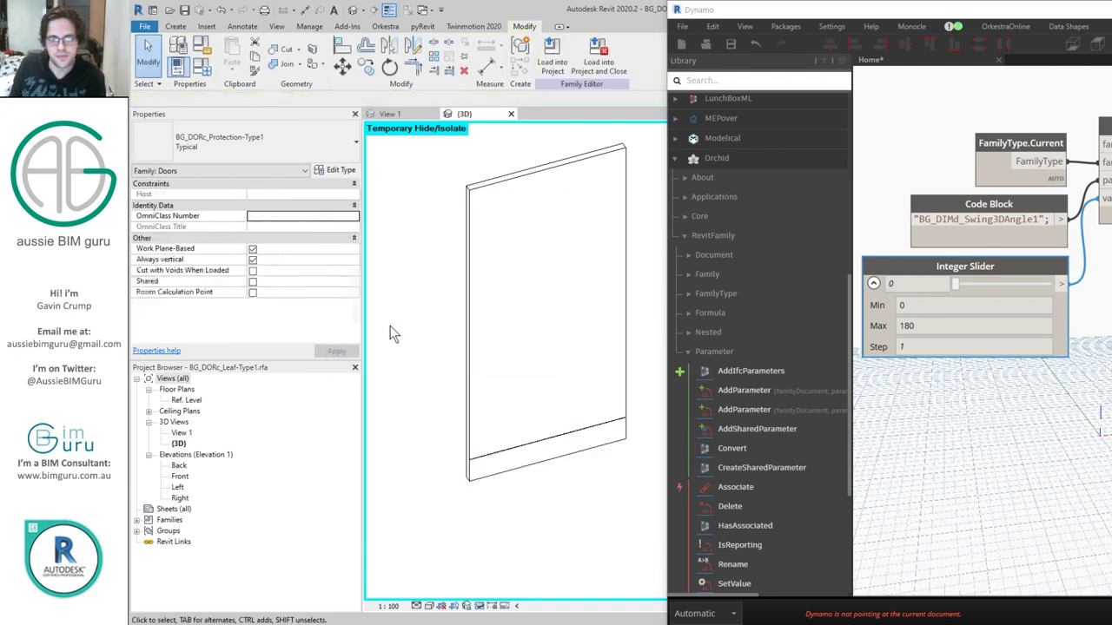
- Load the leaf family into BG_DOR_Swing-Single and check the leaf beside the frame in the Ref. Level floor plan
{"action": "left_click", "coordinate": [552, 54]}
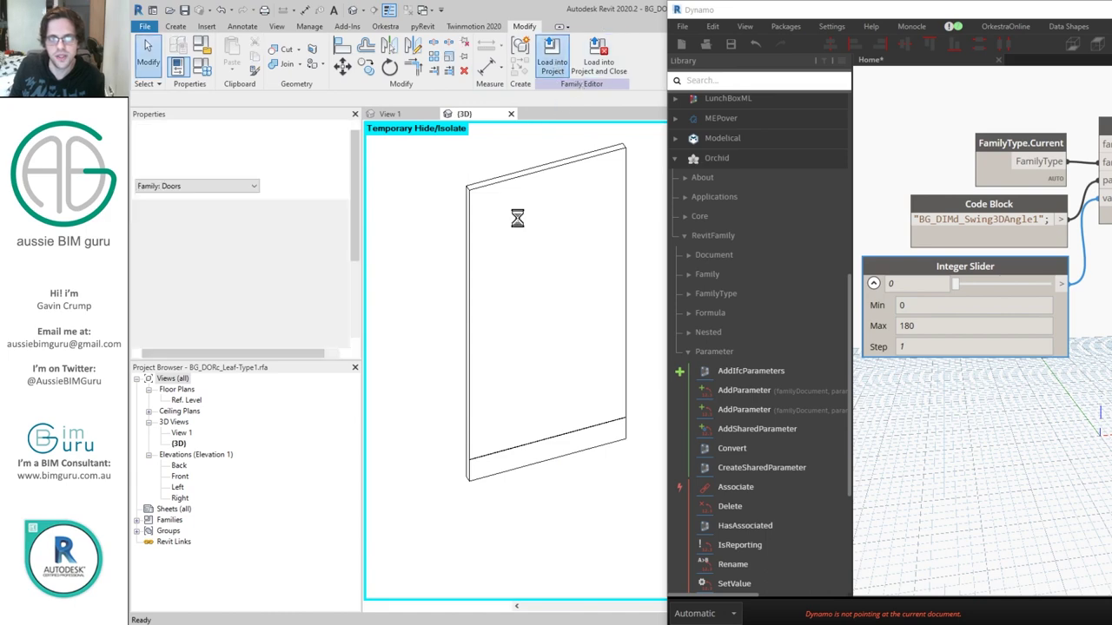
{"action": "left_click", "coordinate": [491, 326]}
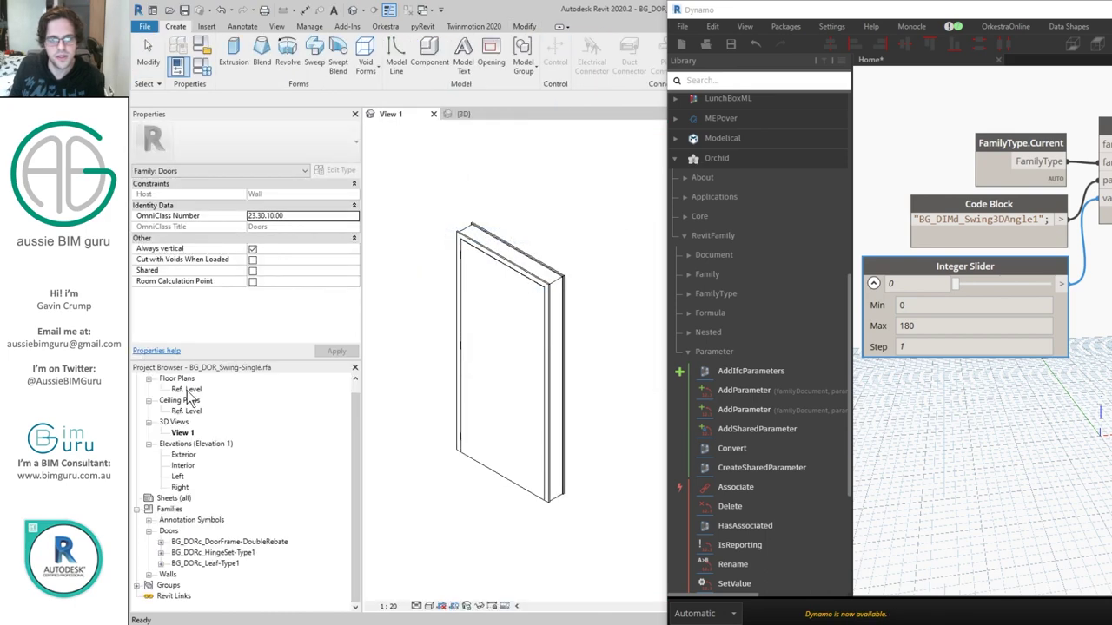
{"action": "double_click", "coordinate": [187, 389]}
{"action": "scroll", "coordinate": [460, 371], "scroll_direction": "up", "scroll_amount": 5}
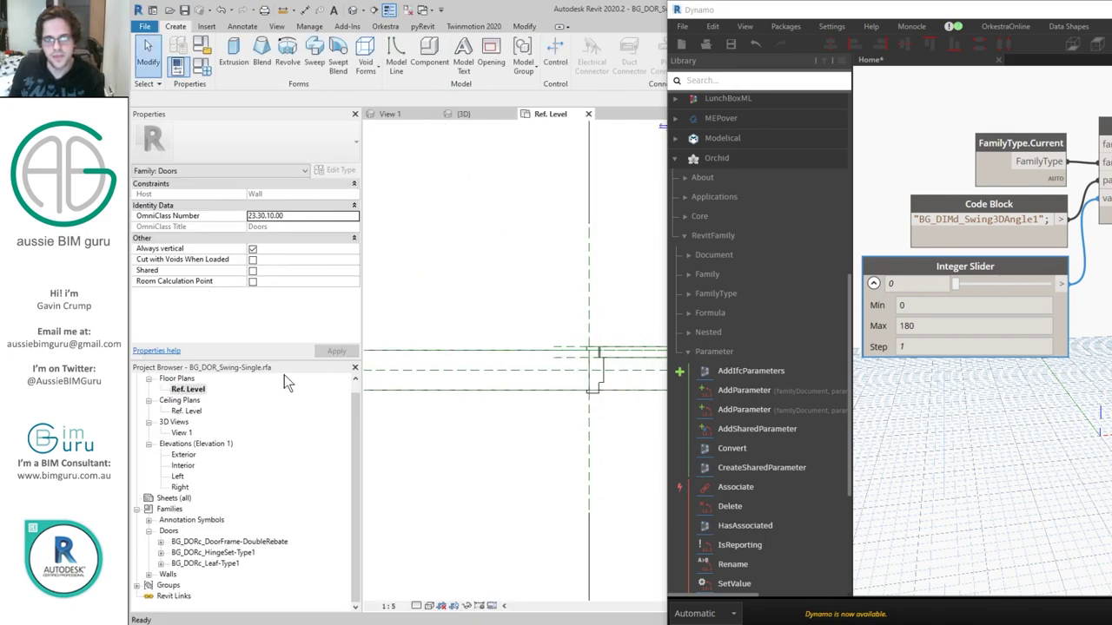
{"action": "scroll", "coordinate": [565, 324], "scroll_direction": "up", "scroll_amount": 2}
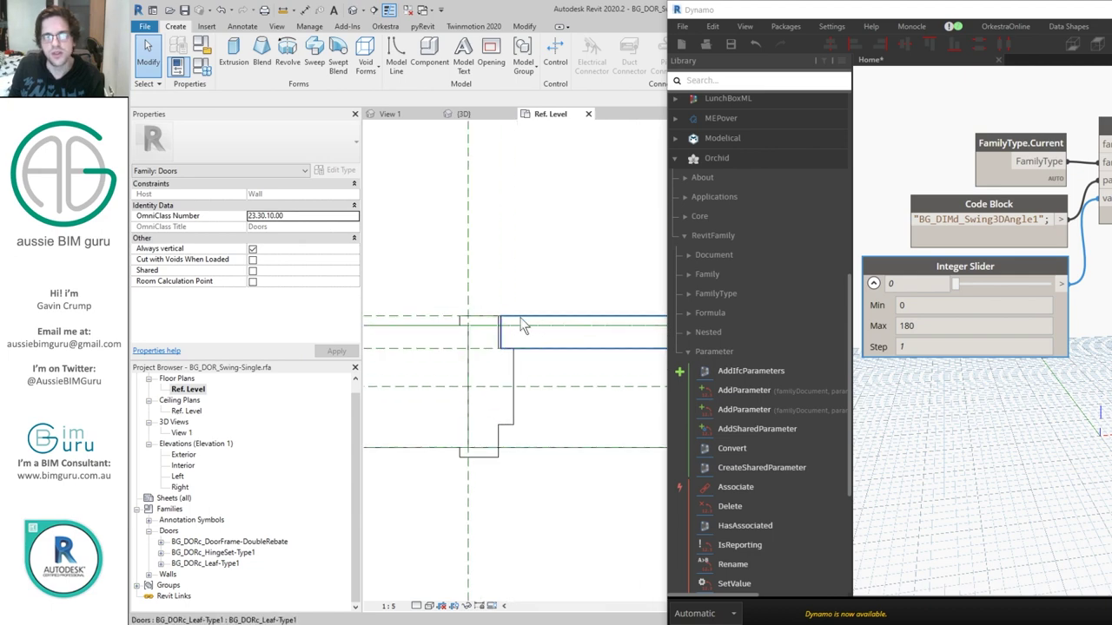
{"action": "left_click", "coordinate": [352, 10]}
{"action": "scroll", "coordinate": [451, 269], "scroll_direction": "down", "scroll_amount": 5}
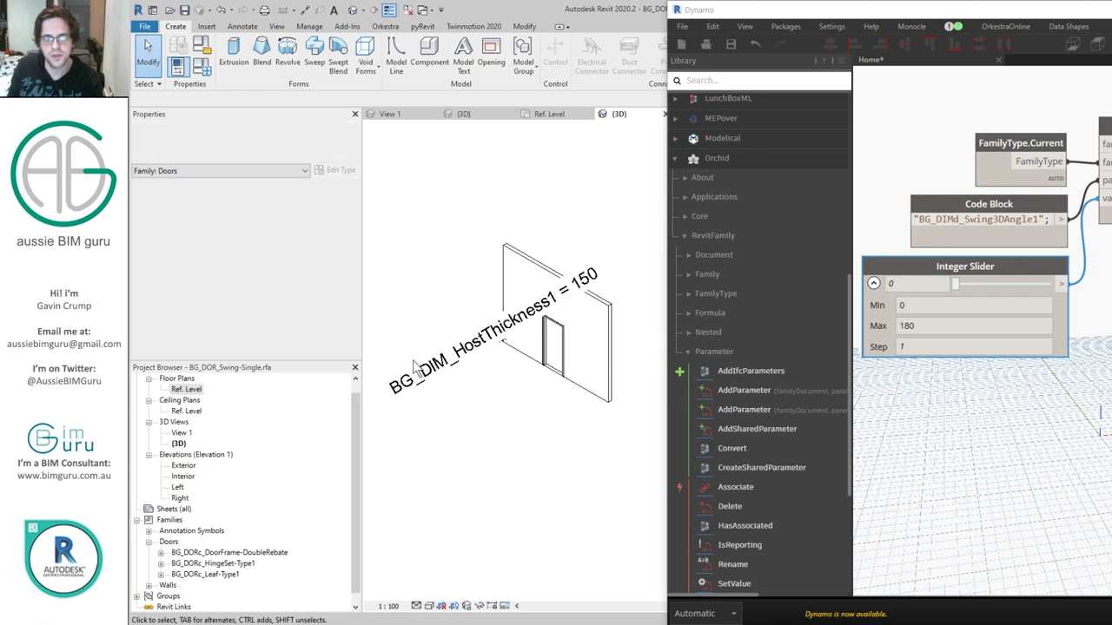
{"action": "left_click", "coordinate": [179, 443]}
{"action": "key", "text": "Delete"}
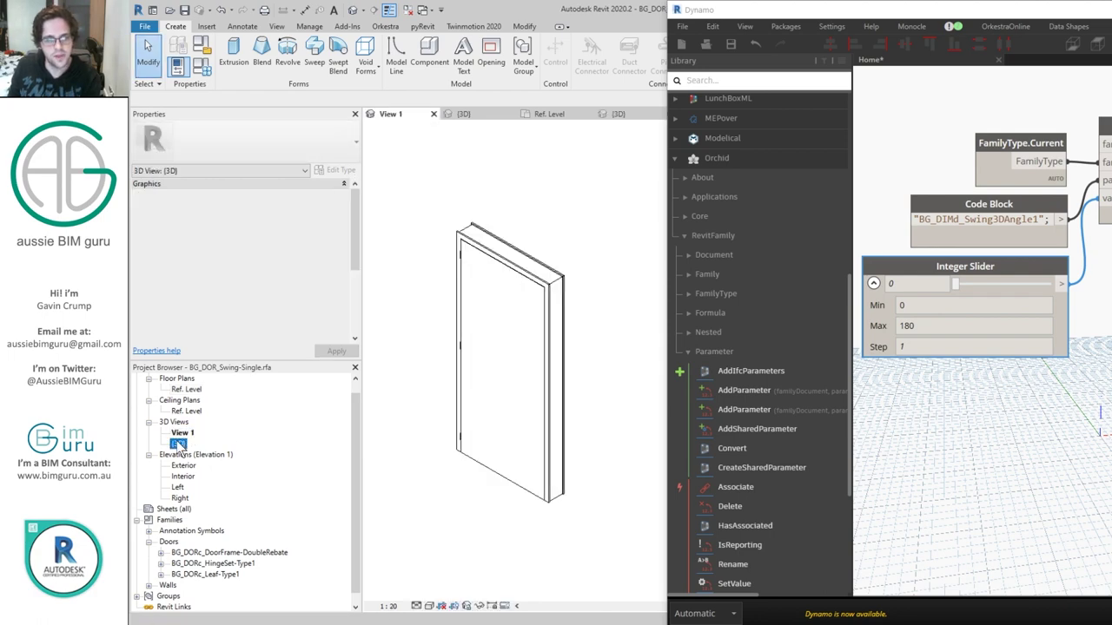
- Set View 1's detail level to Fine and check the protection plate at the base of the door leaf
{"action": "left_click", "coordinate": [467, 474]}
{"action": "scroll", "coordinate": [467, 474], "scroll_direction": "up", "scroll_amount": 3}
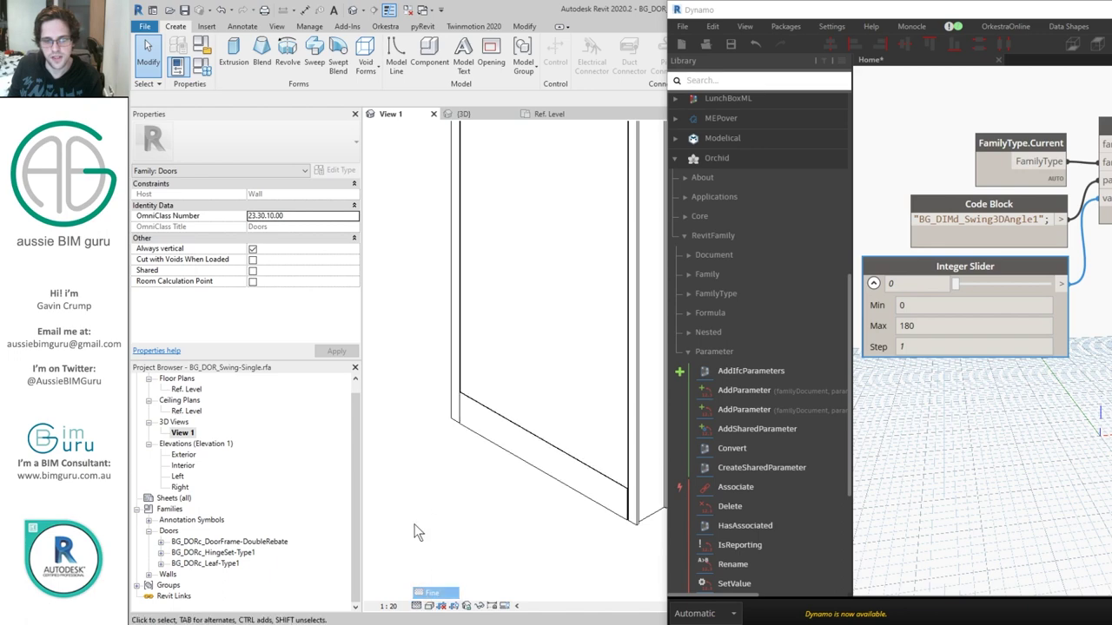
{"action": "scroll", "coordinate": [460, 503], "scroll_direction": "down", "scroll_amount": 3}
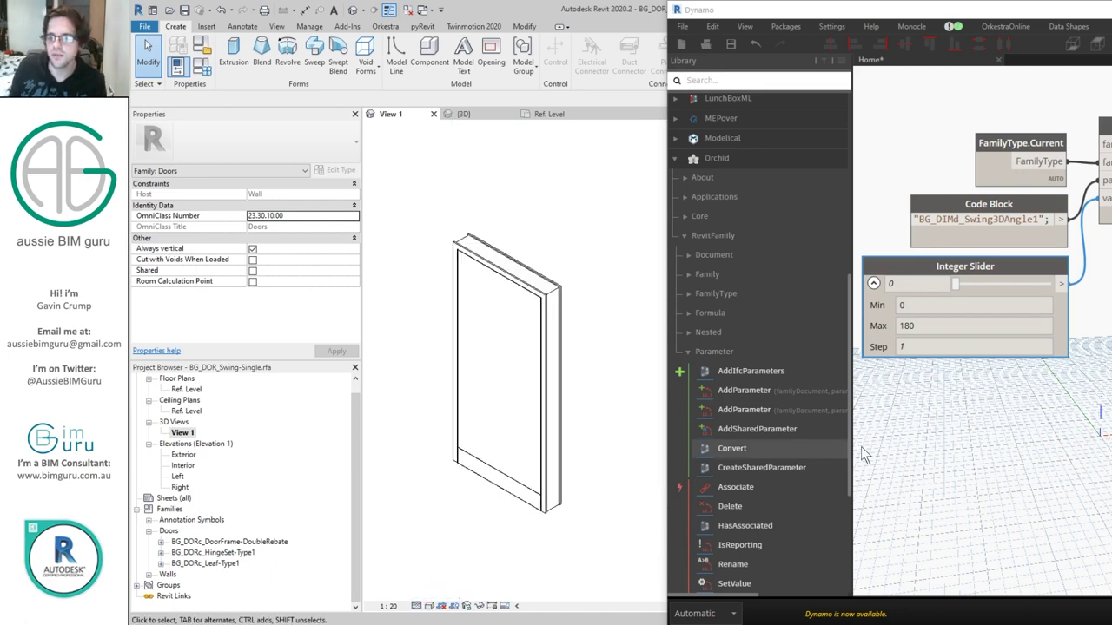
{"action": "scroll", "coordinate": [919, 427], "scroll_direction": "down", "scroll_amount": 3}
{"action": "scroll", "coordinate": [919, 428], "scroll_direction": "down", "scroll_amount": 2}
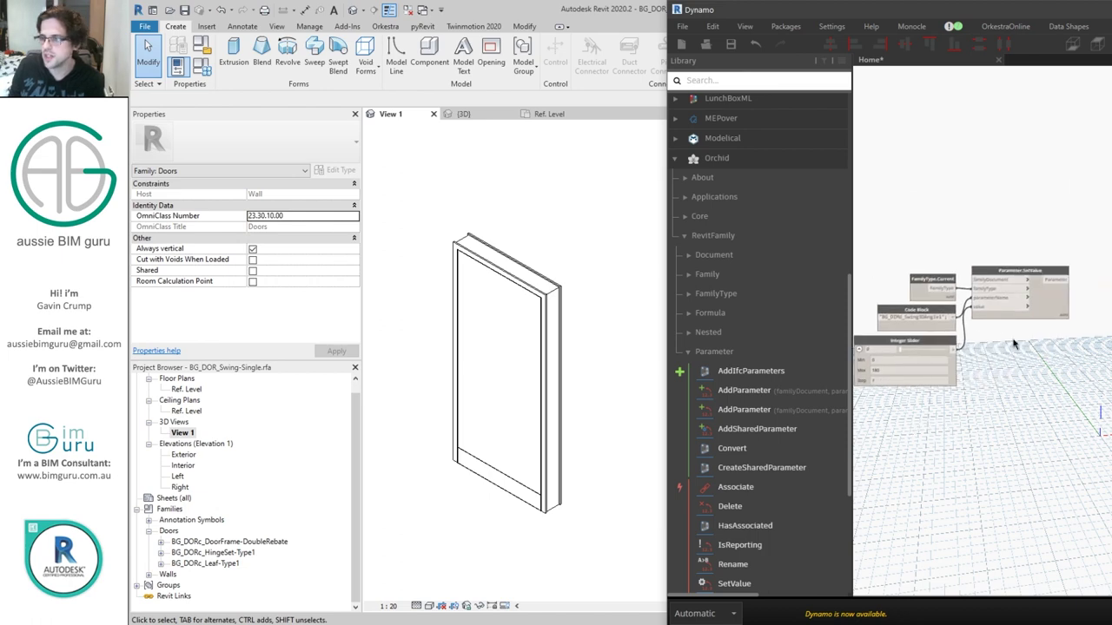